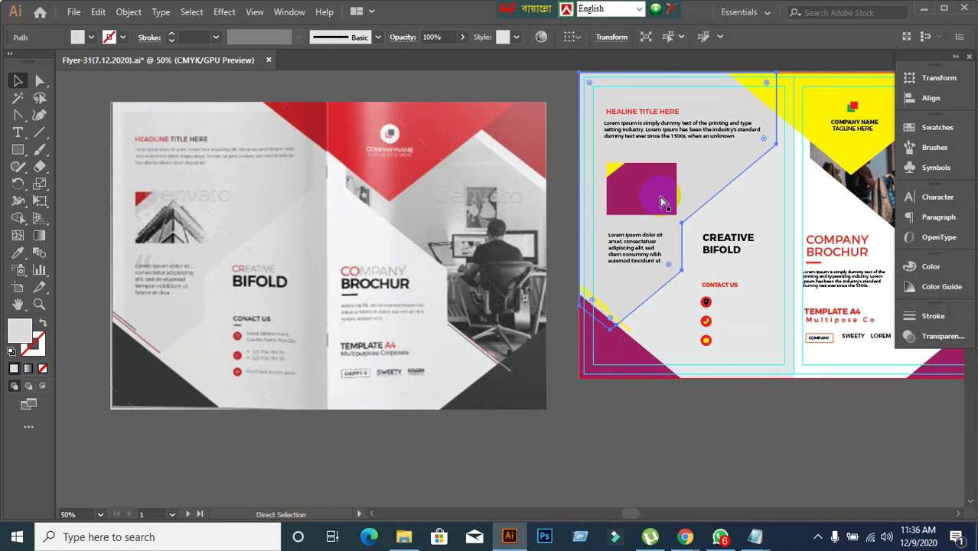
pyautogui.press('Delete')
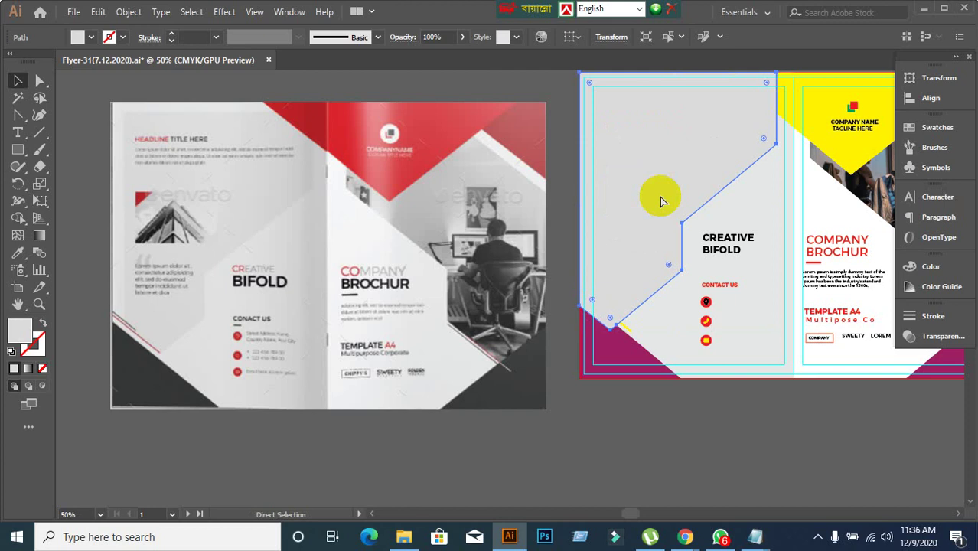
pyautogui.hotkey('ctrl', 'z')
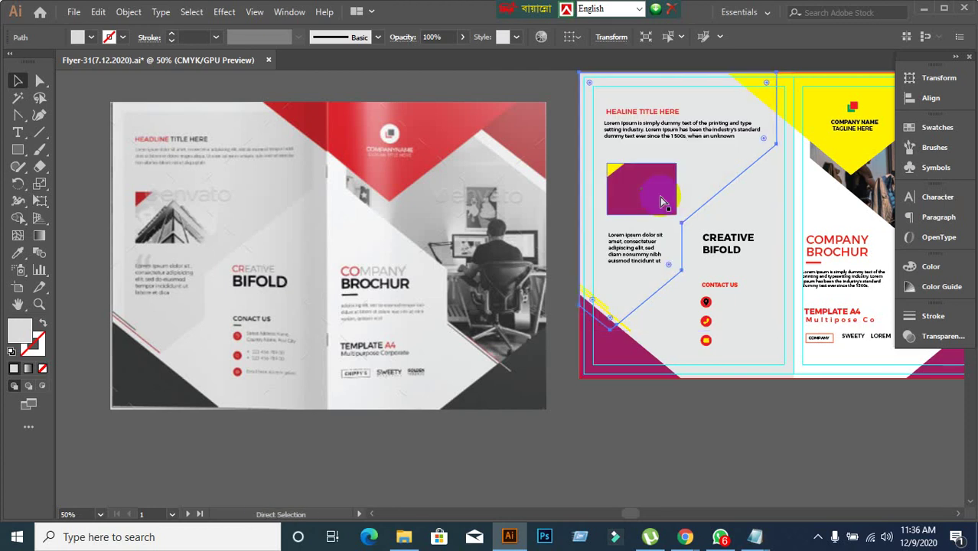
pyautogui.press('v')
pyautogui.press('a')
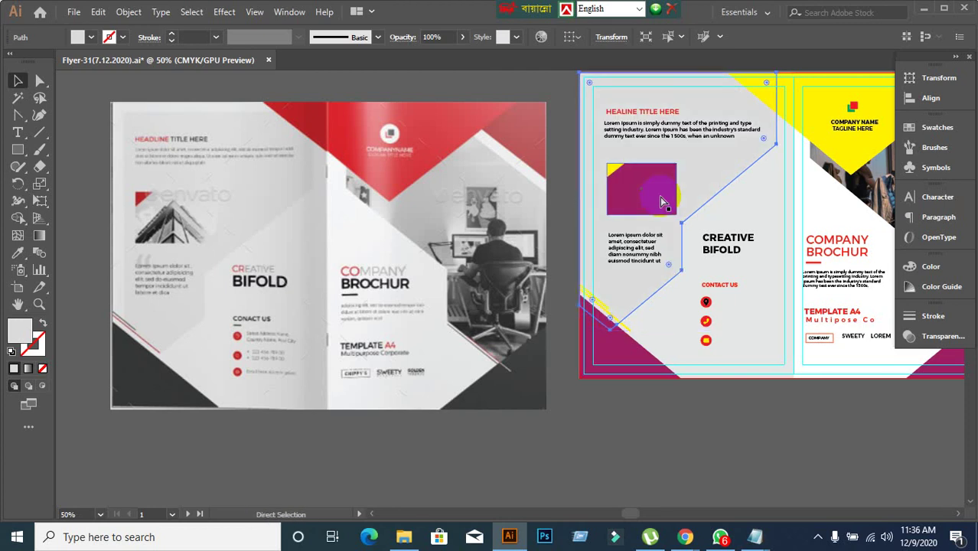
pyautogui.press('v')
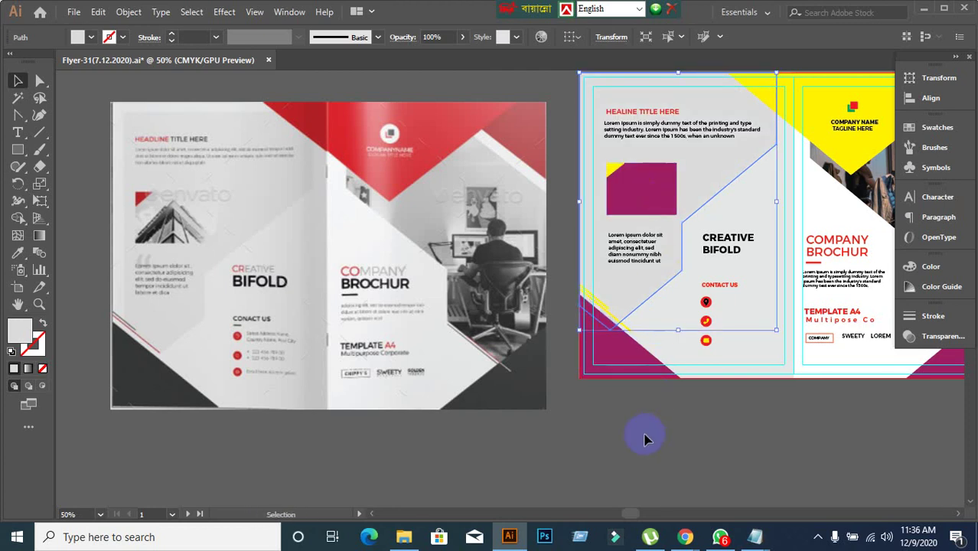
pyautogui.click(645, 438)
pyautogui.scroll(1, 646, 335)
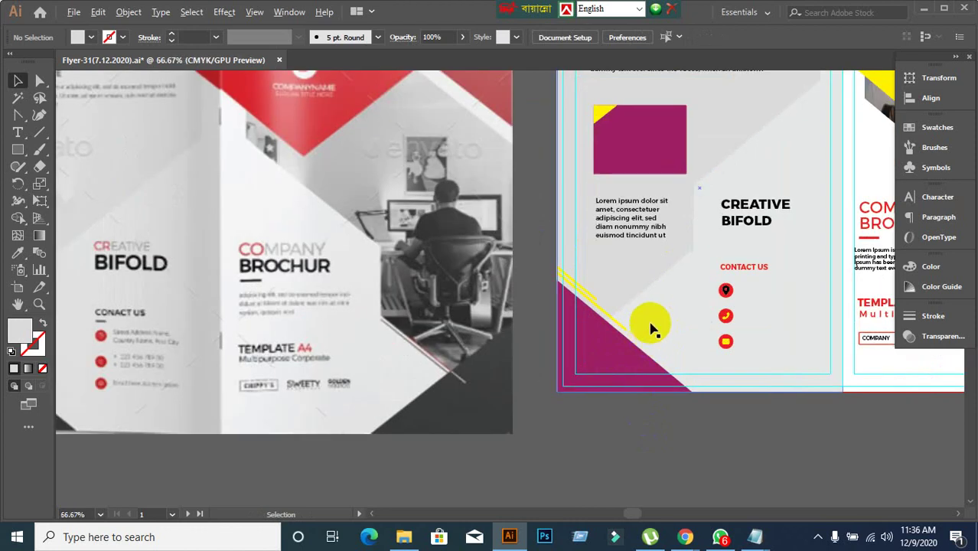
pyautogui.scroll(-1, 650, 321)
pyautogui.moveTo(649, 316); pyautogui.dragTo(600, 300)
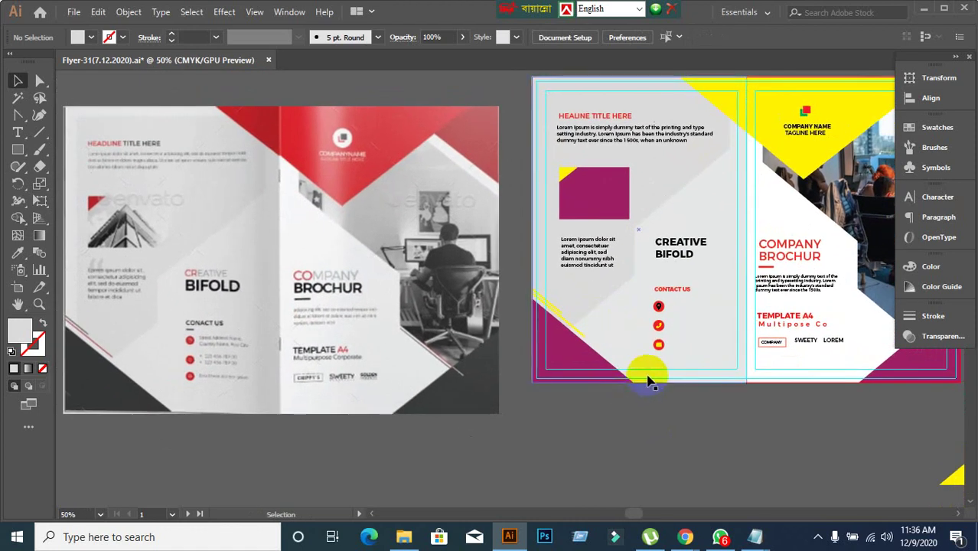
# Switch to Chrome, search Google for "Builing image" in the new tab, and show the image results
pyautogui.moveTo(685, 536)
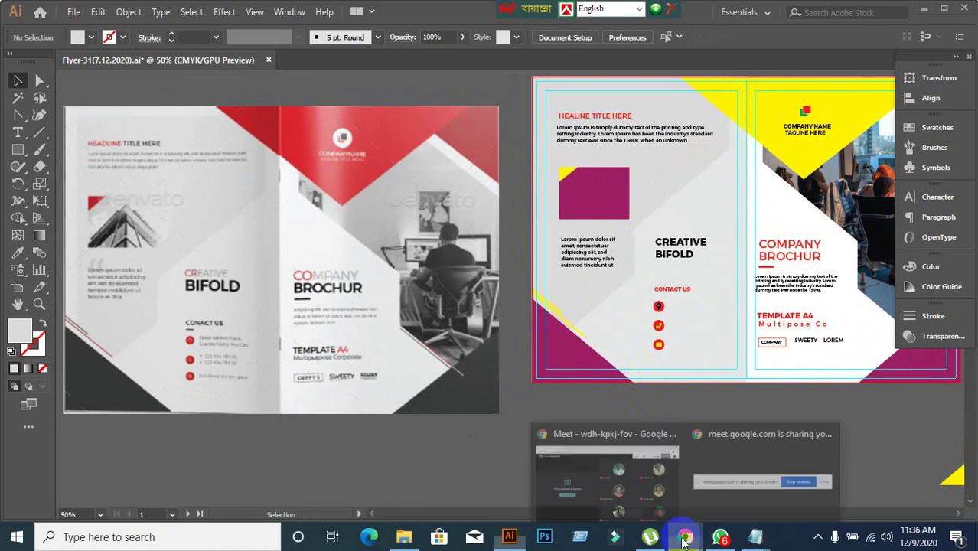
pyautogui.click(623, 489)
pyautogui.click(194, 9)
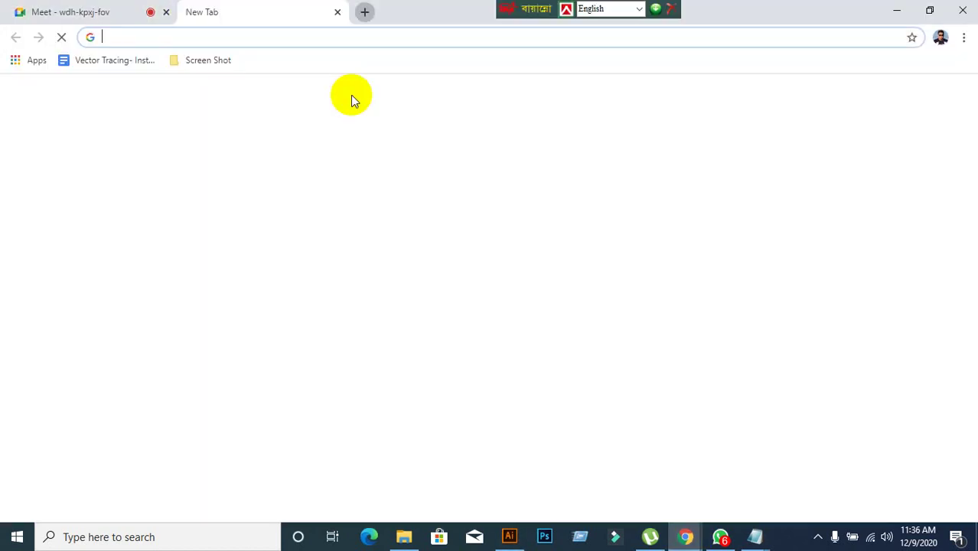
pyautogui.write('B')
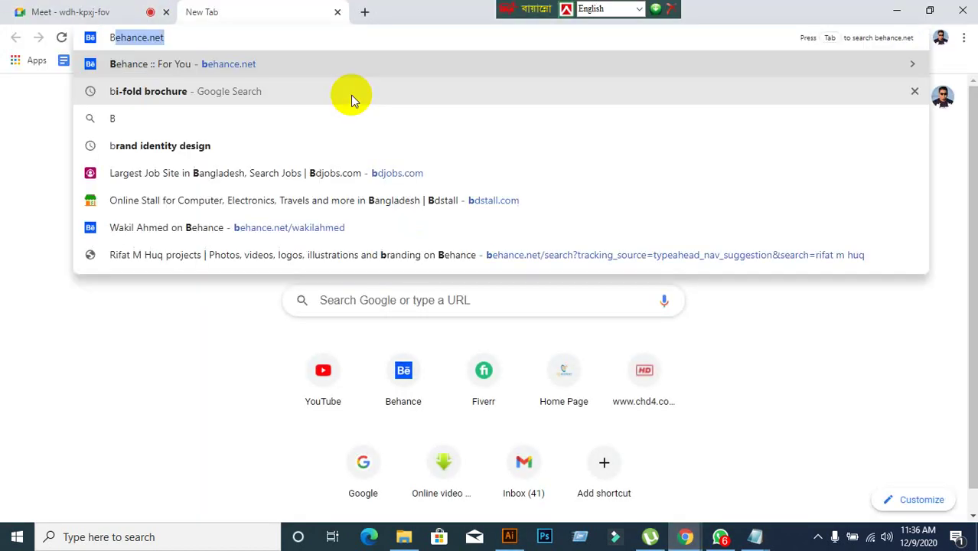
pyautogui.write('uiling image')
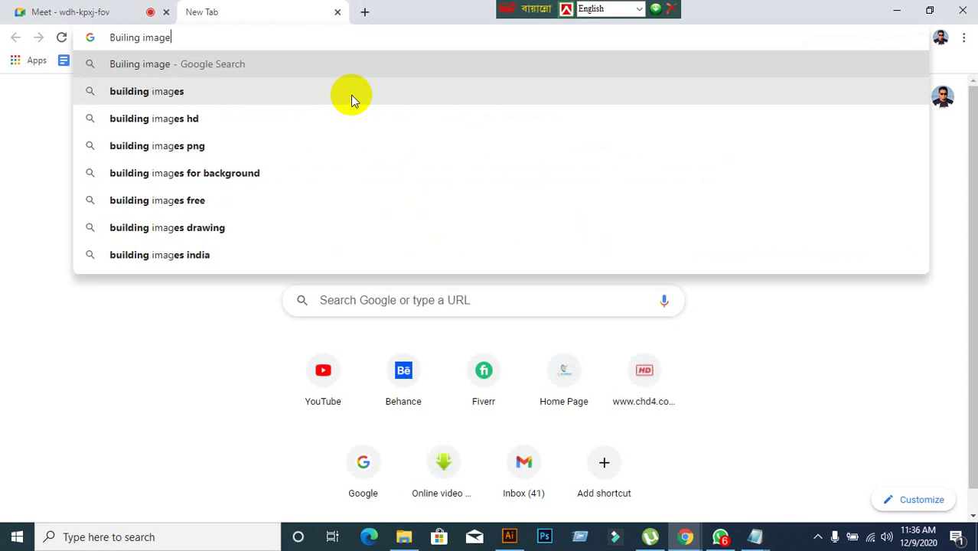
pyautogui.press('Return')
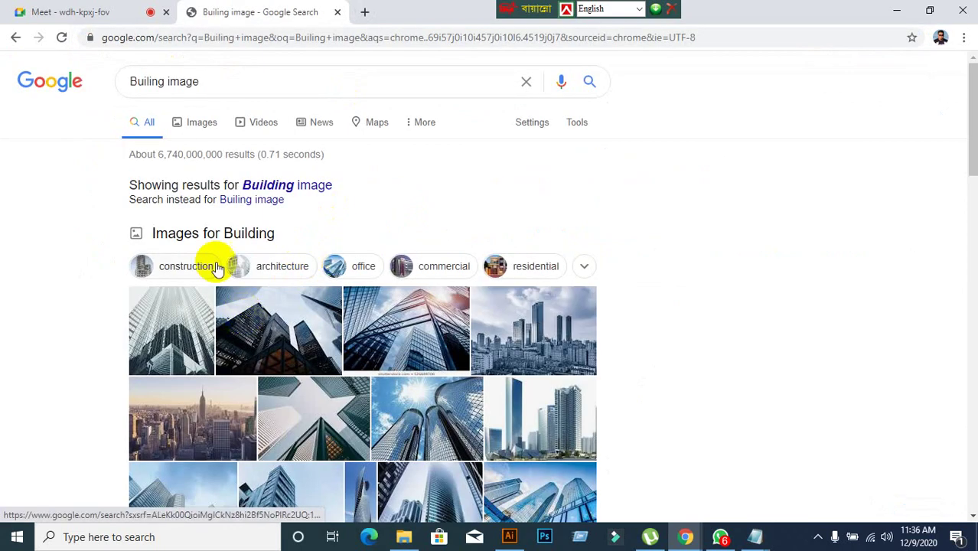
pyautogui.click(201, 124)
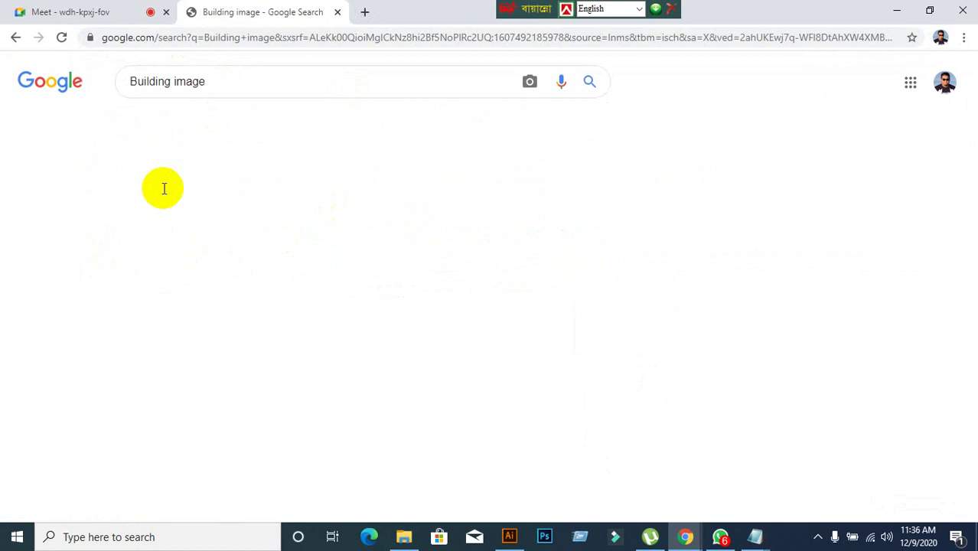
# Examine the building image results for a suitable photo, preview the Shutterstock glass-skyscraper photo, and close its preview
pyautogui.scroll(-8, 158, 259)
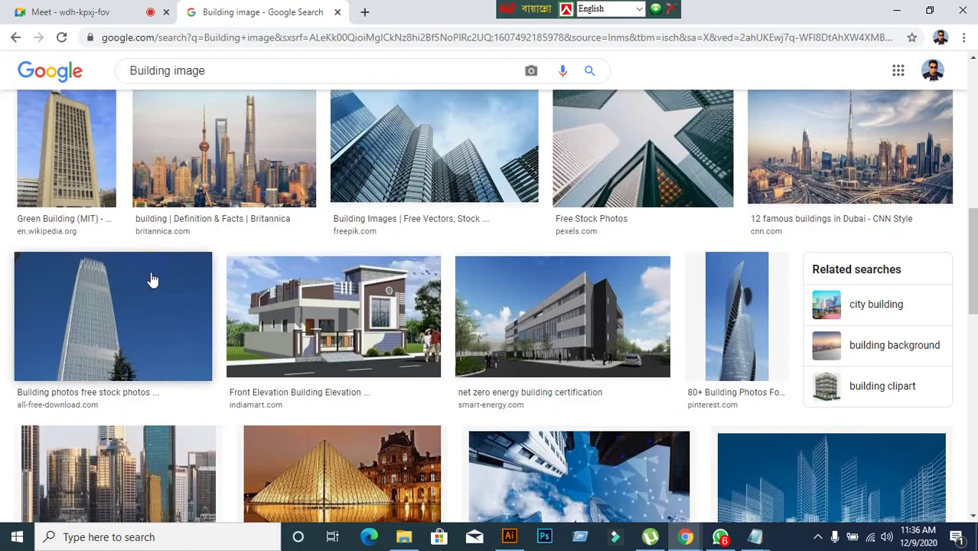
pyautogui.scroll(1, 376, 282)
pyautogui.scroll(-2, 379, 282)
pyautogui.scroll(-4, 376, 277)
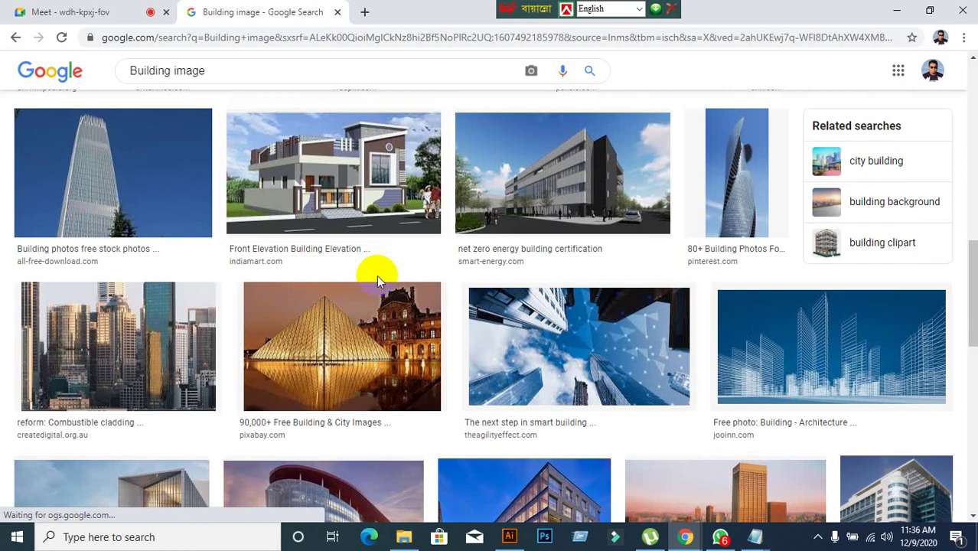
pyautogui.scroll(7, 319, 283)
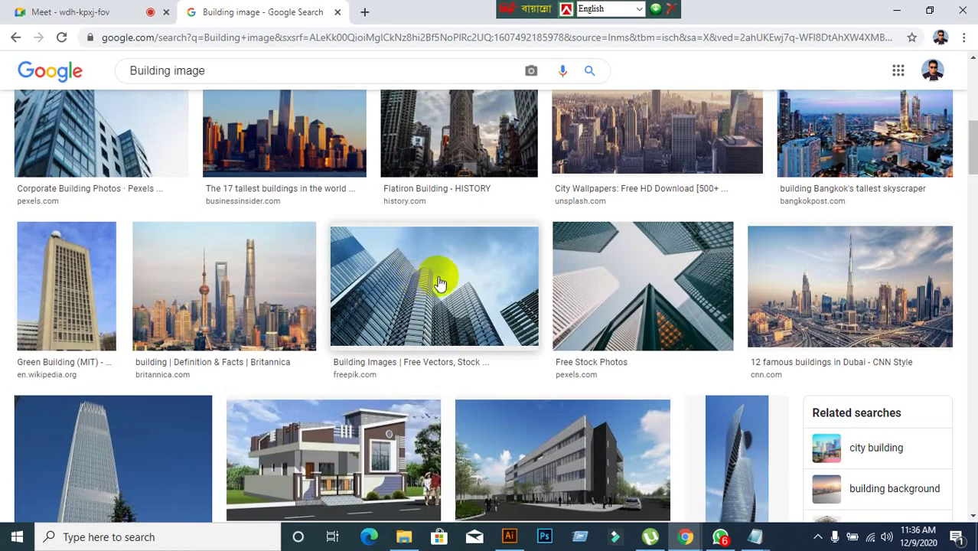
pyautogui.scroll(-9, 437, 280)
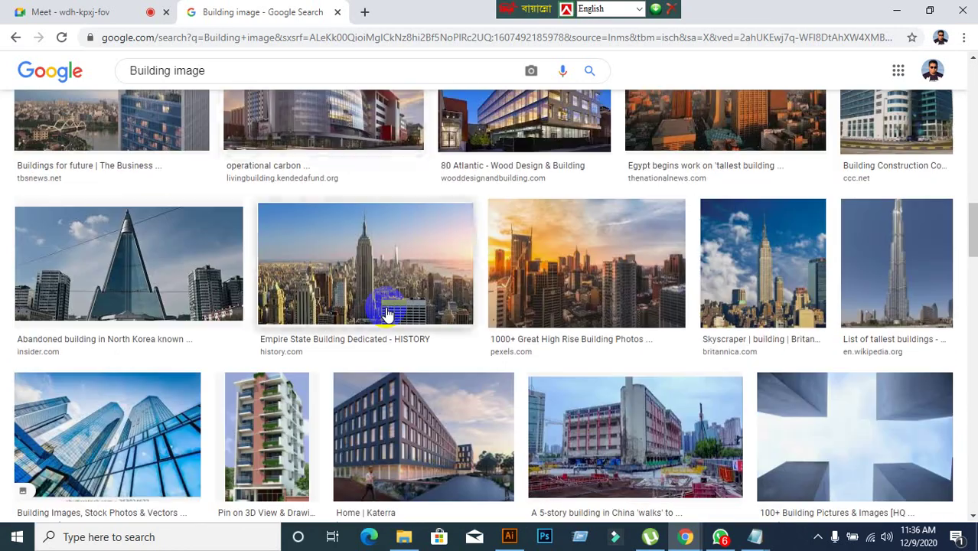
pyautogui.scroll(-3, 388, 312)
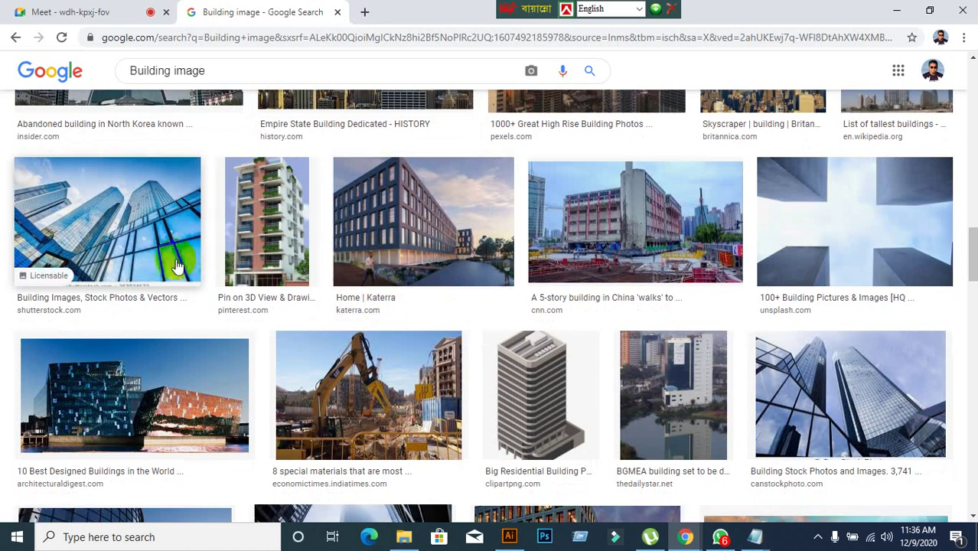
pyautogui.click(122, 230)
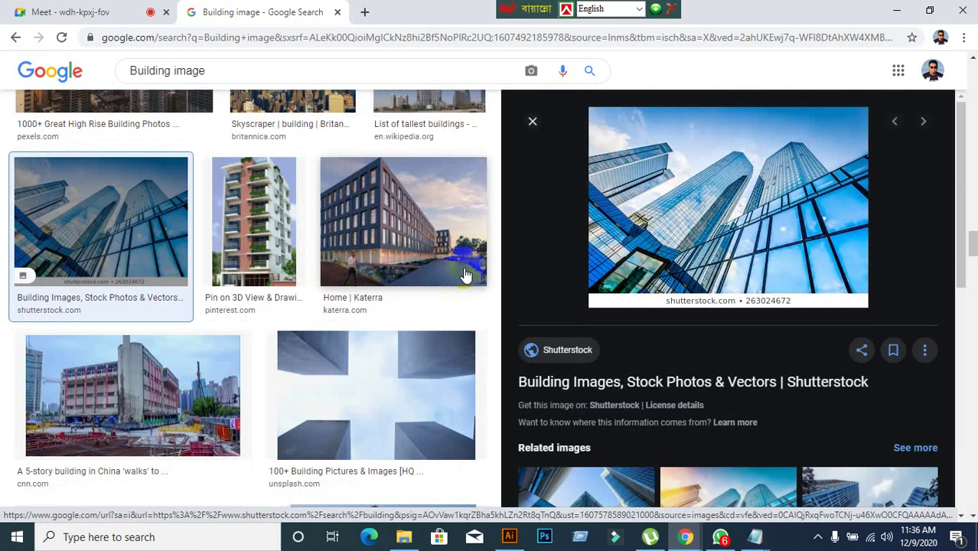
pyautogui.click(532, 122)
# Look further through the building results and open the preview of the MLM Group building photo
pyautogui.scroll(-3, 414, 281)
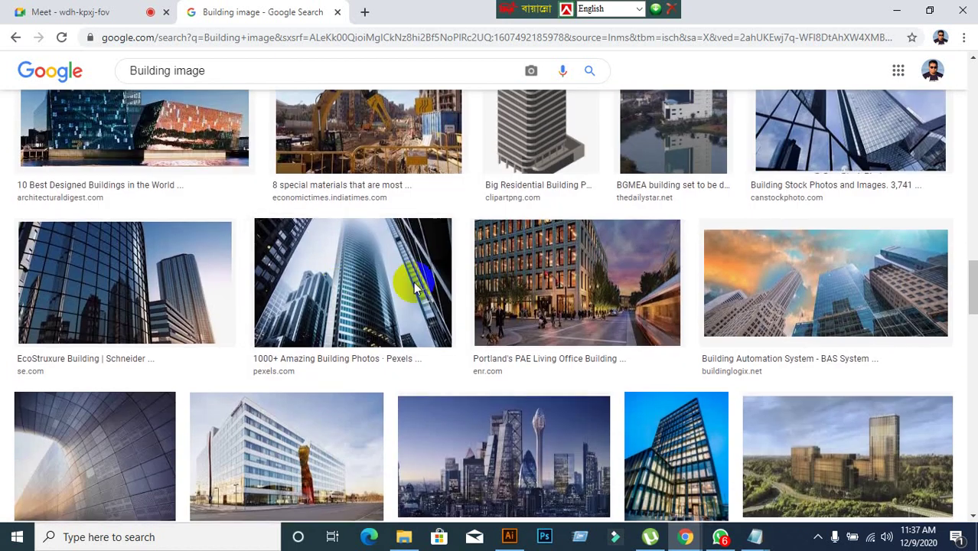
pyautogui.scroll(-1, 416, 291)
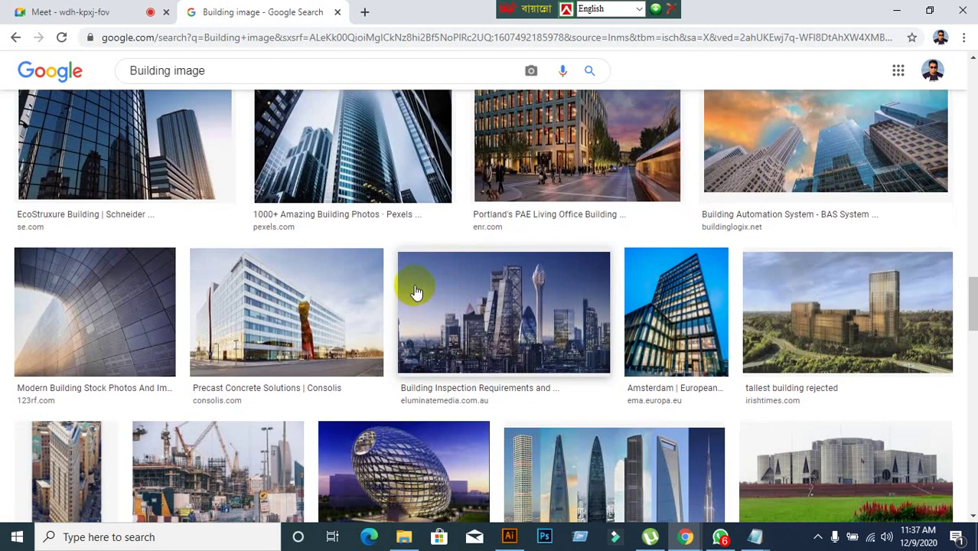
pyautogui.scroll(-3, 415, 295)
pyautogui.scroll(-1, 414, 284)
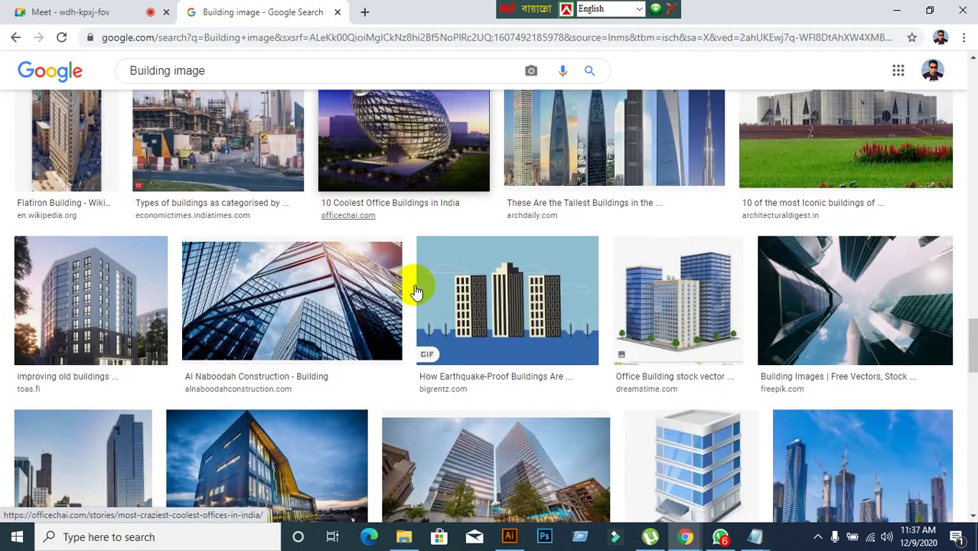
pyautogui.scroll(-2, 375, 297)
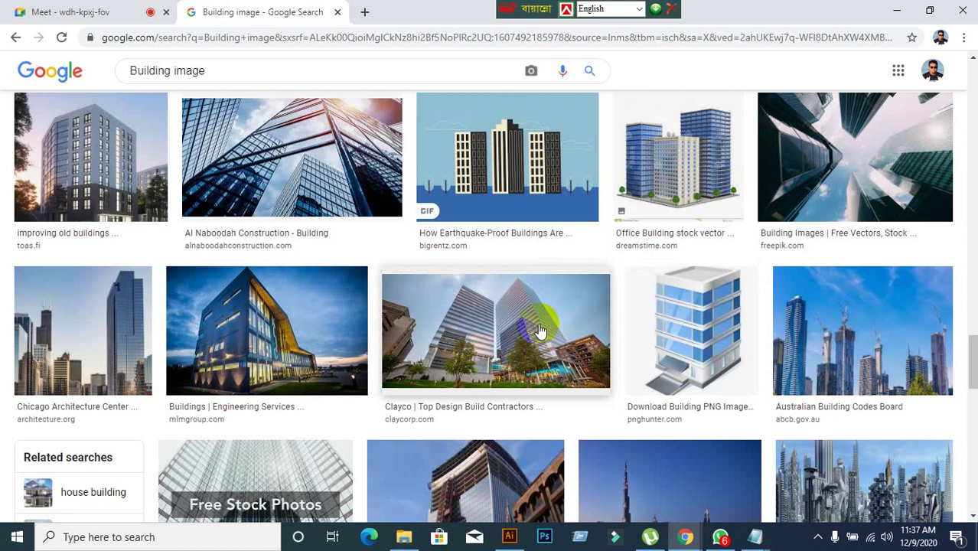
pyautogui.click(326, 348)
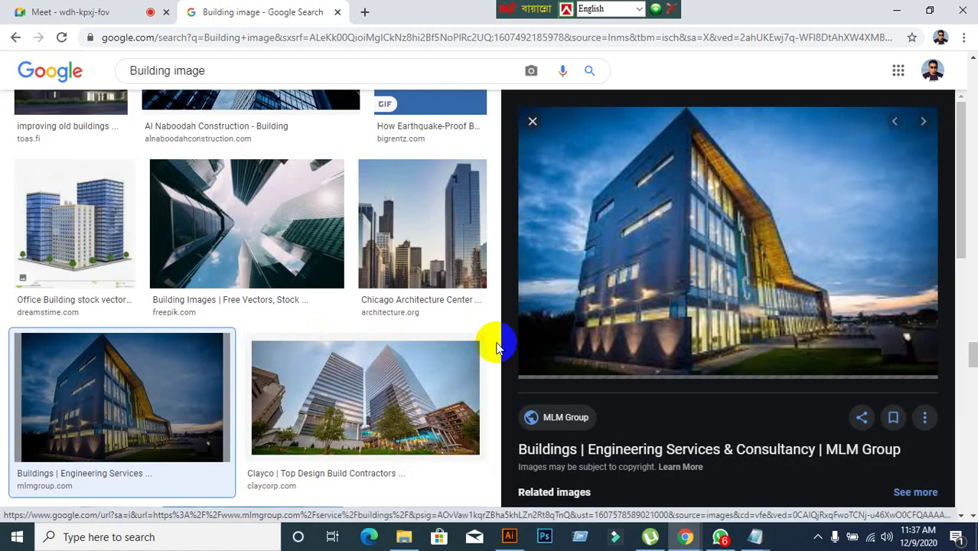
# Save the MLM Group building photo to the Desktop as the JPEG services-buildings-mlm and close its preview
pyautogui.click(26, 9)
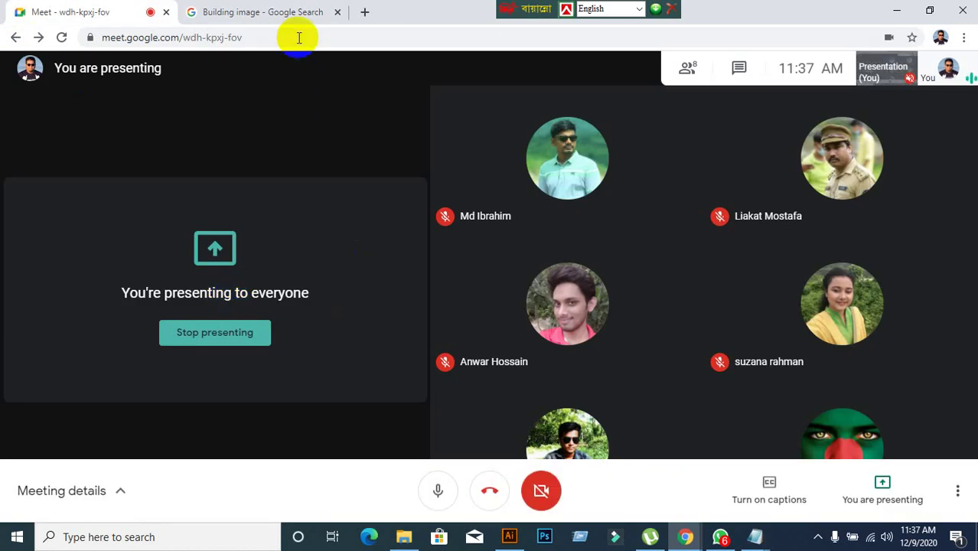
pyautogui.click(289, 14)
pyautogui.rightClick(610, 205)
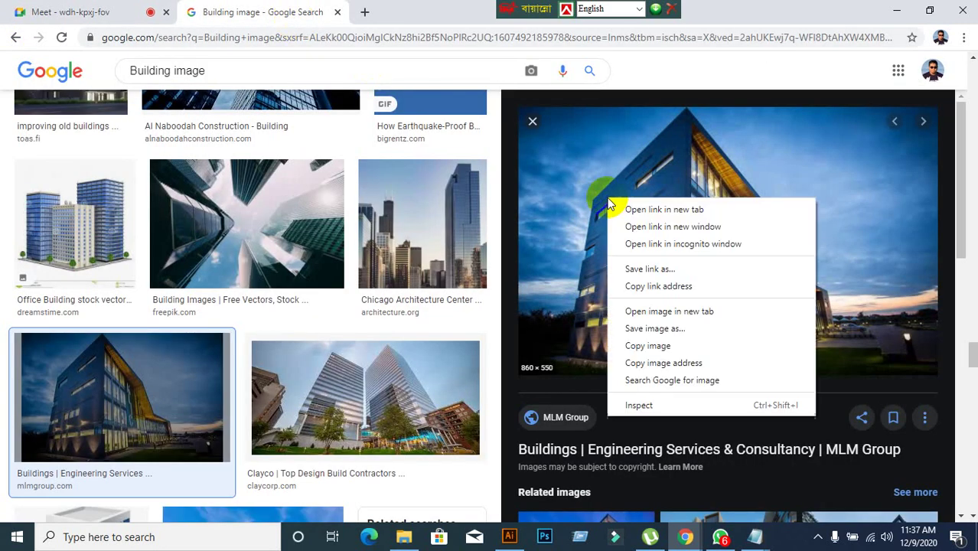
pyautogui.click(641, 331)
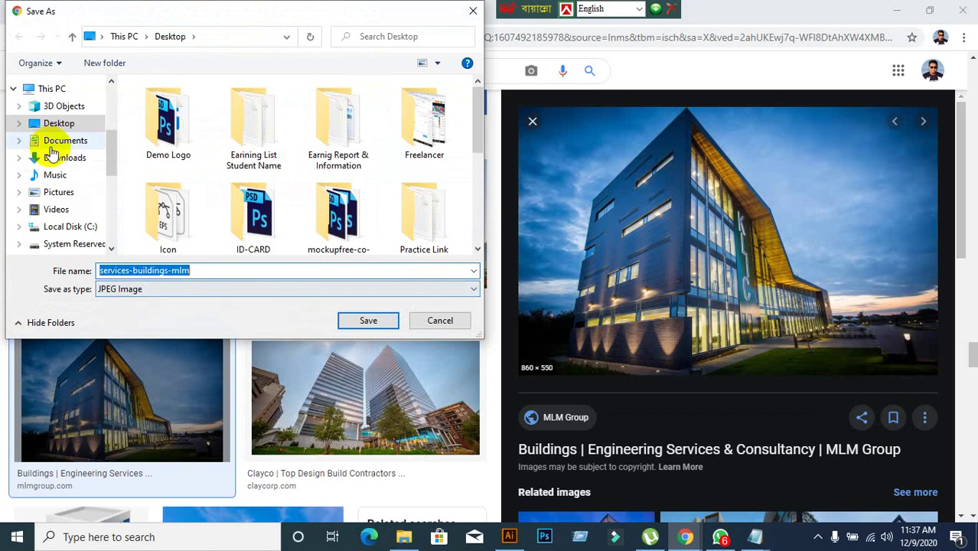
pyautogui.click(55, 127)
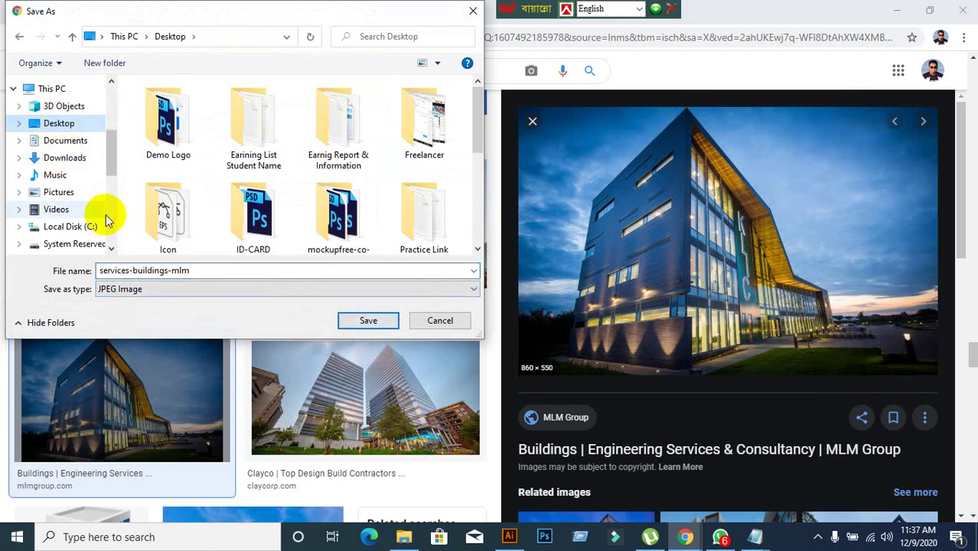
pyautogui.click(349, 320)
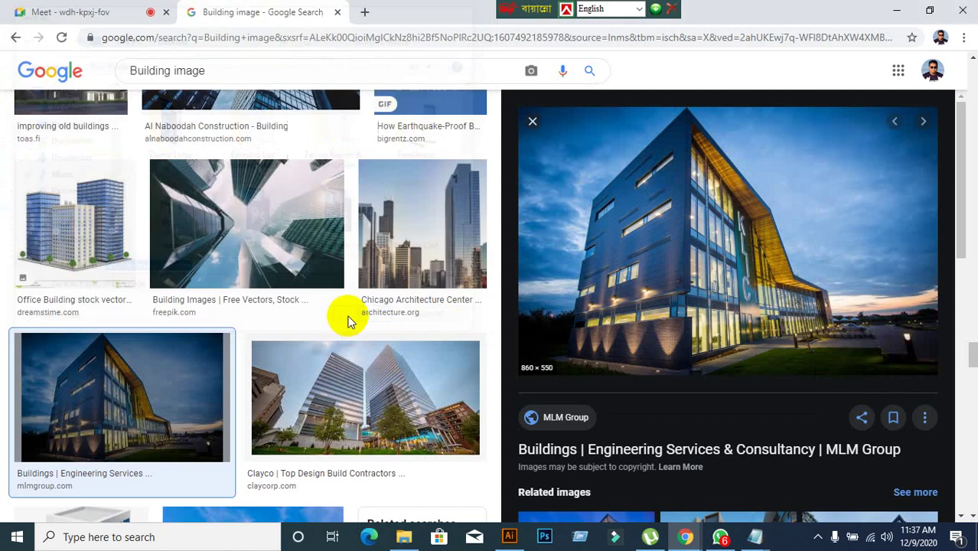
pyautogui.click(533, 120)
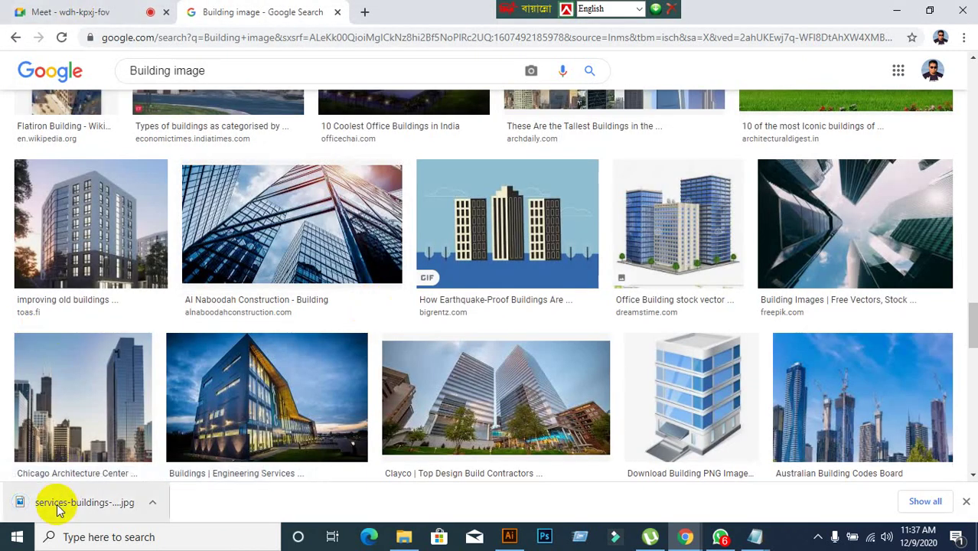
# Place the downloaded services-buildings-mlm photo from Chrome into the Illustrator brochure document and embed it
pyautogui.click(77, 9)
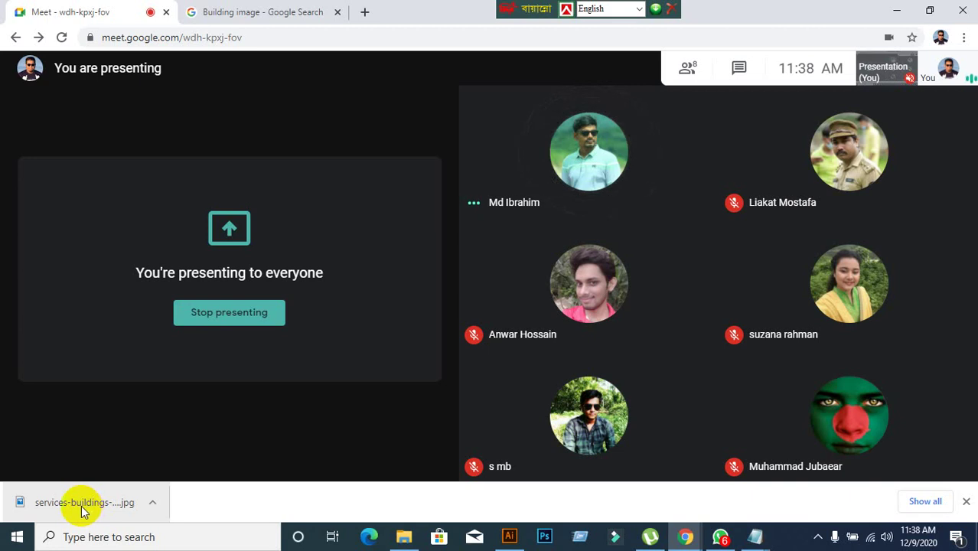
pyautogui.click(136, 431)
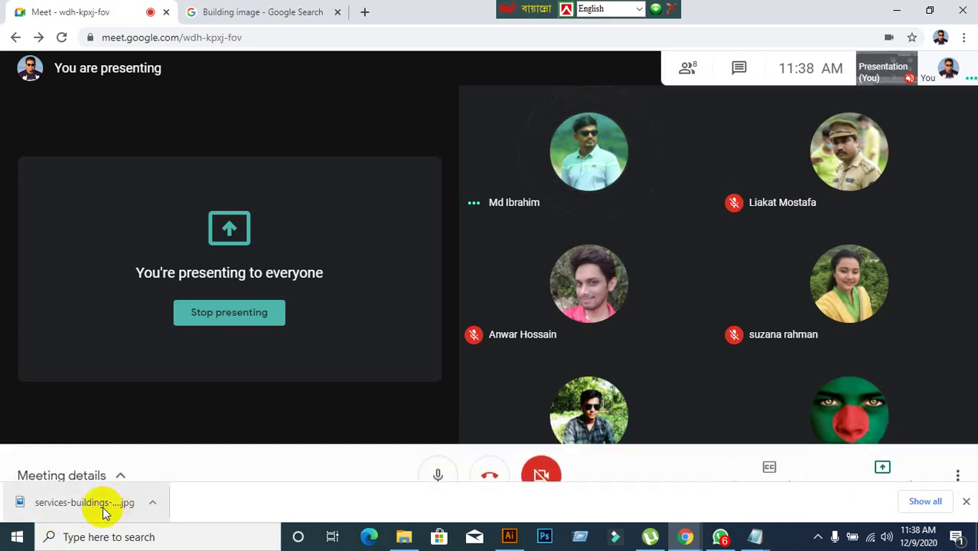
pyautogui.moveTo(105, 512); pyautogui.dragTo(312, 380)
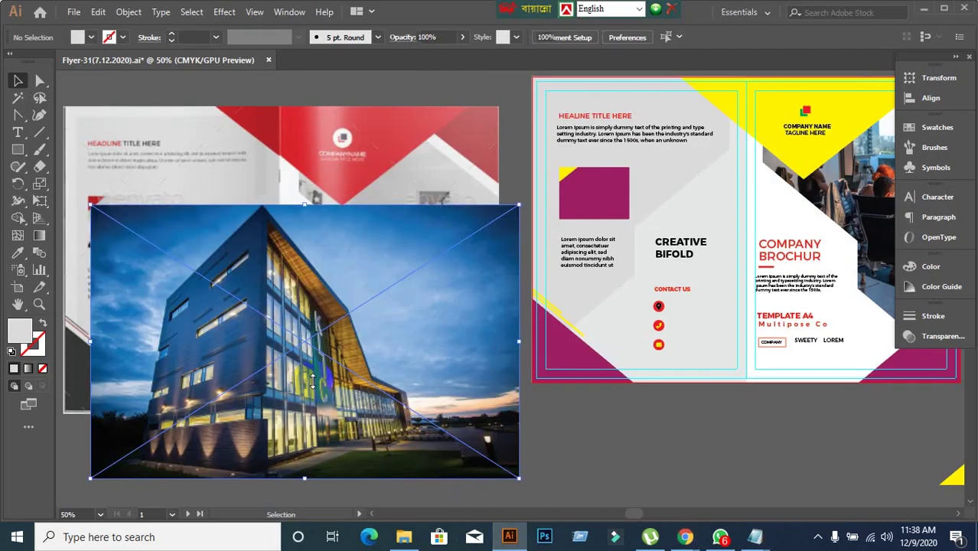
pyautogui.click(242, 37)
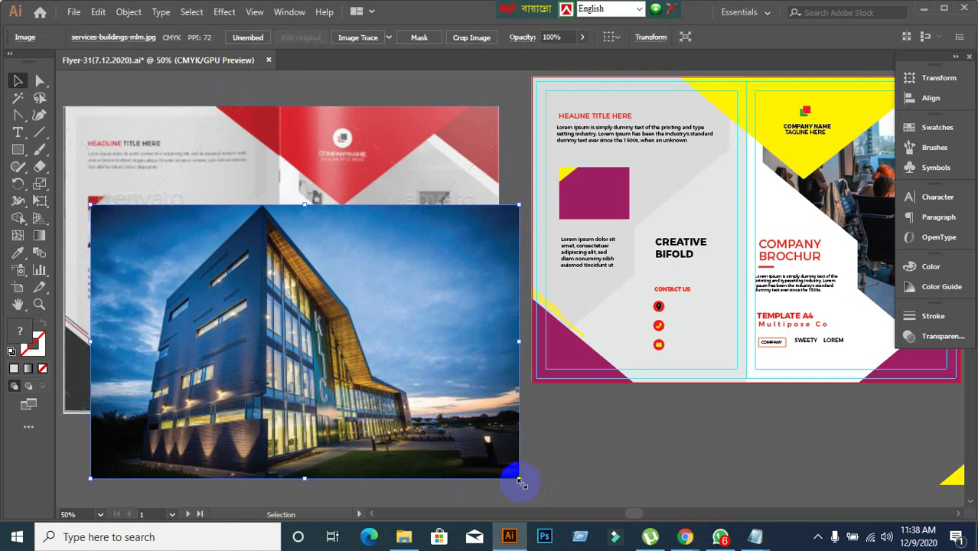
# Scale the embedded building photo down to about half its size and move it over the magenta rectangle on the brochure's back cover
pyautogui.moveTo(519, 480); pyautogui.dragTo(297, 339)
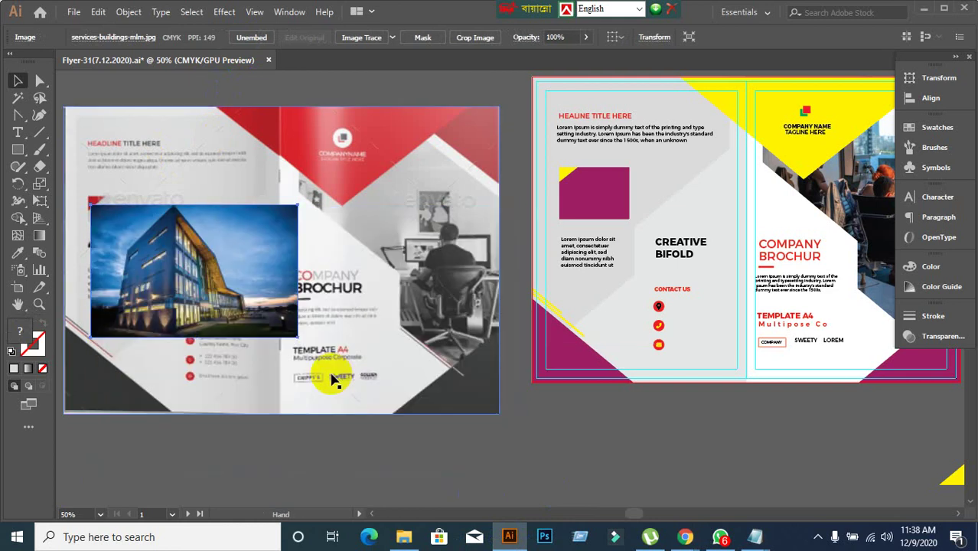
pyautogui.moveTo(335, 380); pyautogui.dragTo(654, 312)
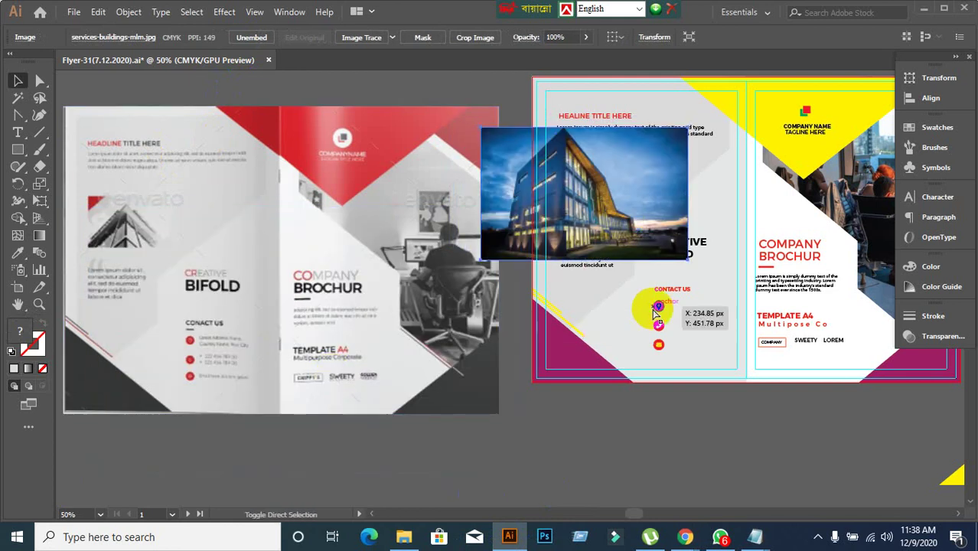
# Arrange the building photo behind the magenta rectangle on the back cover and clip it to the rectangle with a clipping mask
pyautogui.hotkey('ctrl', 'shift', '[')
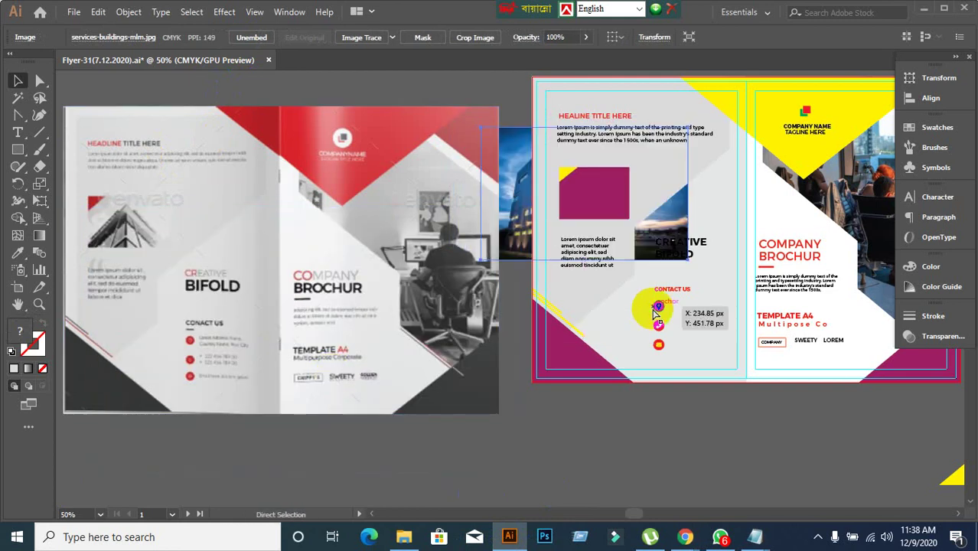
pyautogui.hotkey('ctrl', 'z')
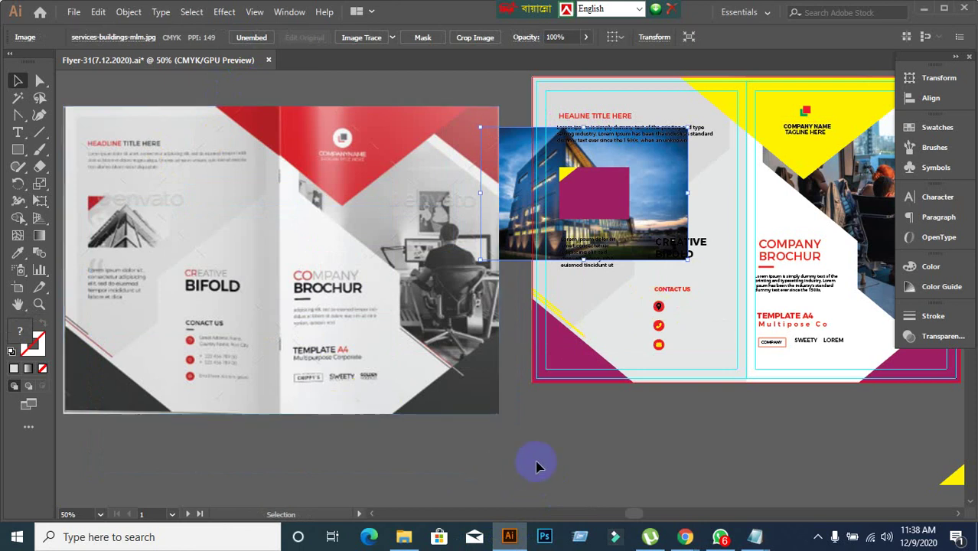
pyautogui.scroll(4, 528, 451)
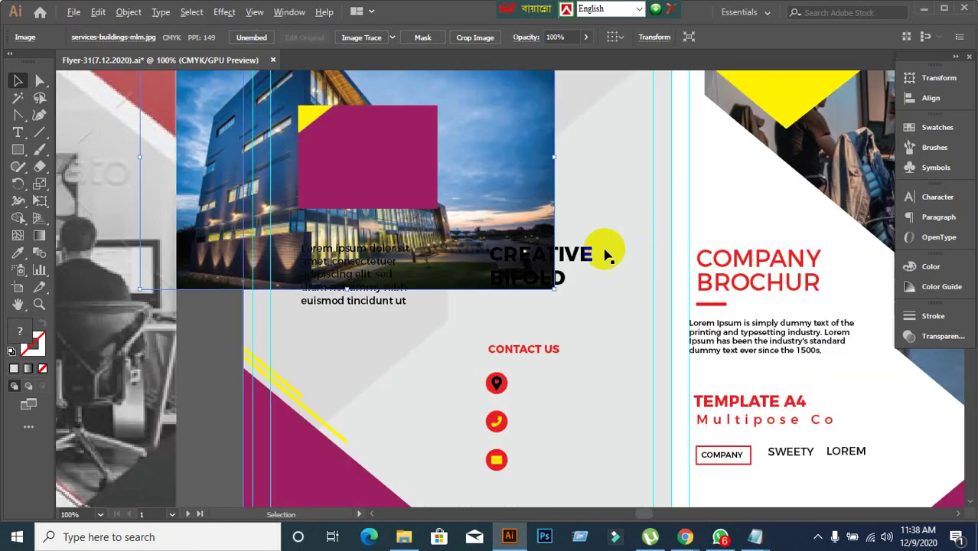
pyautogui.click(396, 196)
pyautogui.keyDown('shift'); pyautogui.click(468, 264); pyautogui.keyUp('shift')
pyautogui.rightClick(466, 258)
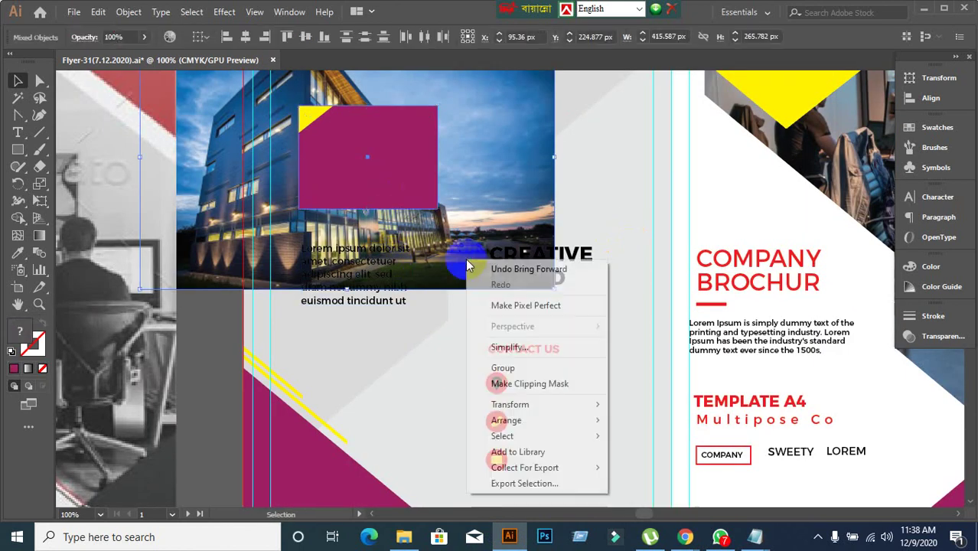
pyautogui.click(505, 387)
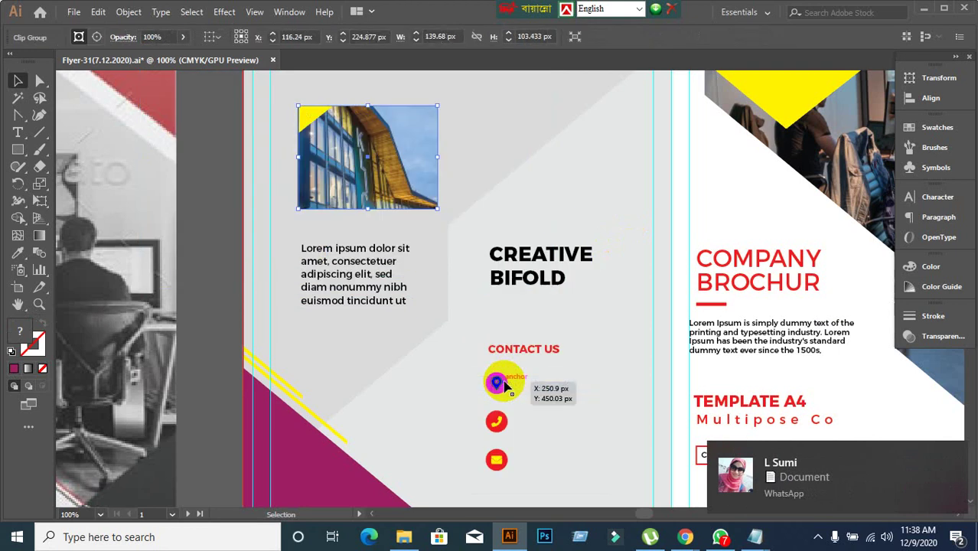
pyautogui.click(213, 264)
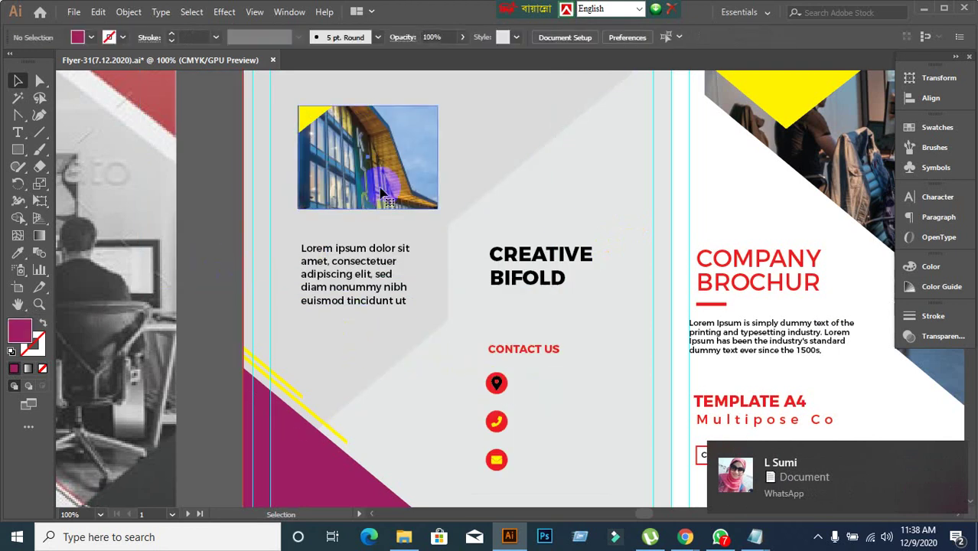
# Edit the clip group's contents and scale the building photo down from its corners so that most of the building fits inside the frame
pyautogui.doubleClick(382, 186)
pyautogui.click(446, 267)
pyautogui.scroll(1, 269, 198)
pyautogui.scroll(3, 268, 202)
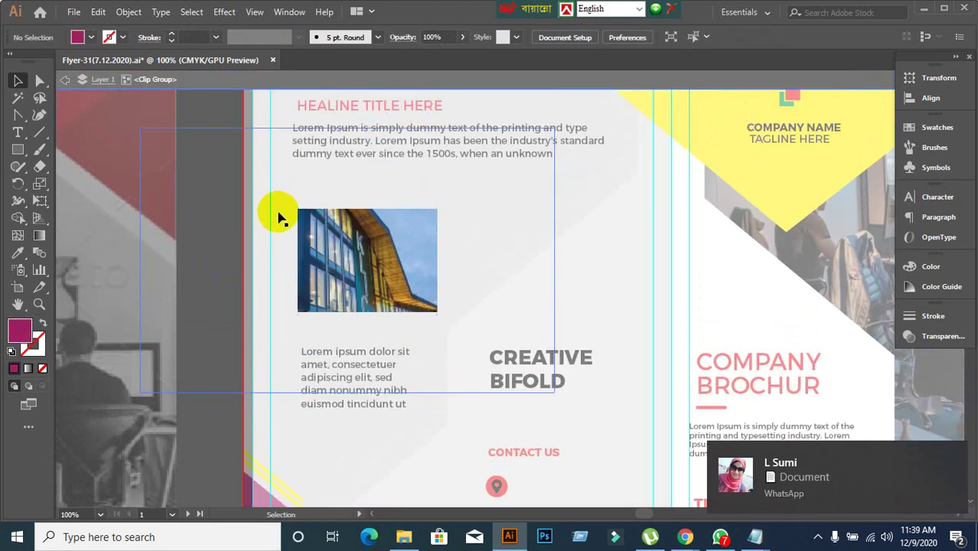
pyautogui.click(188, 134)
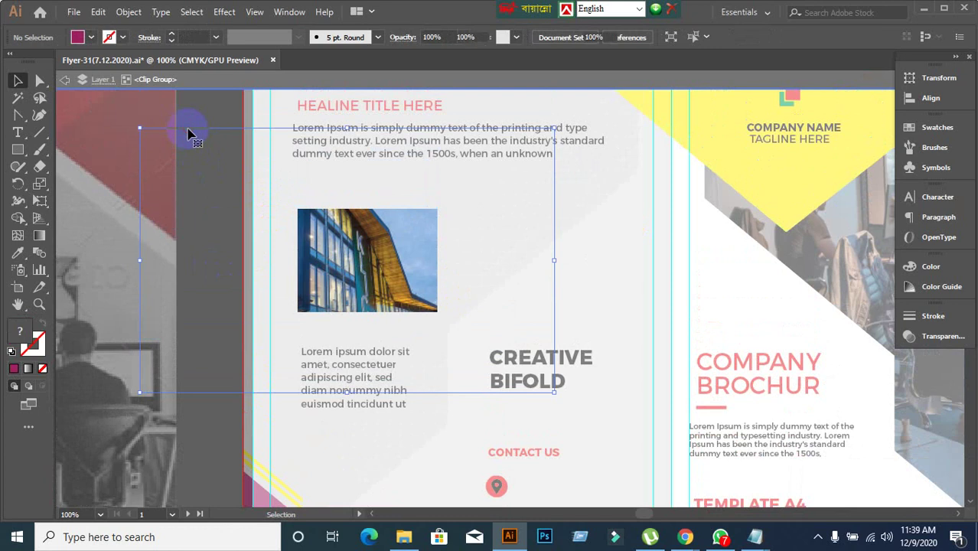
pyautogui.moveTo(138, 129); pyautogui.dragTo(239, 191)
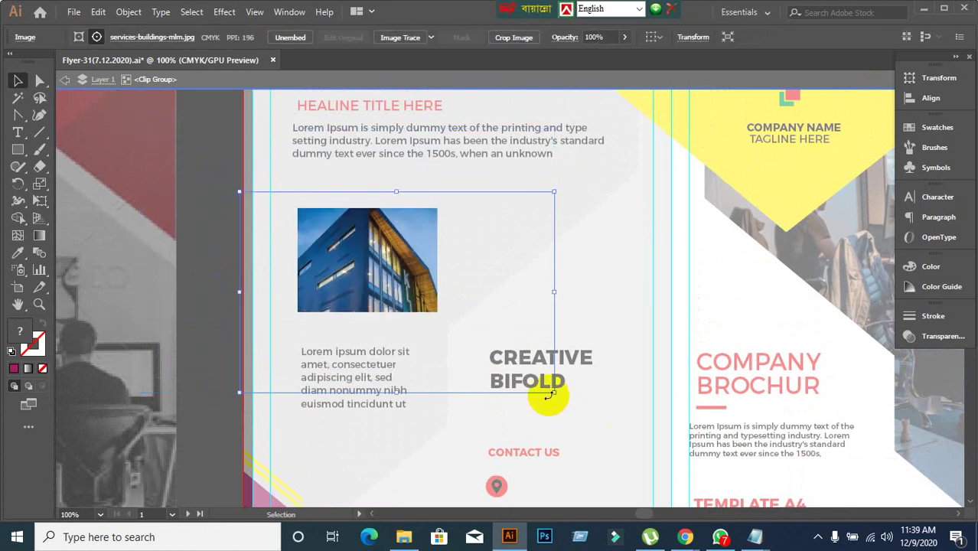
pyautogui.moveTo(555, 392); pyautogui.dragTo(460, 332)
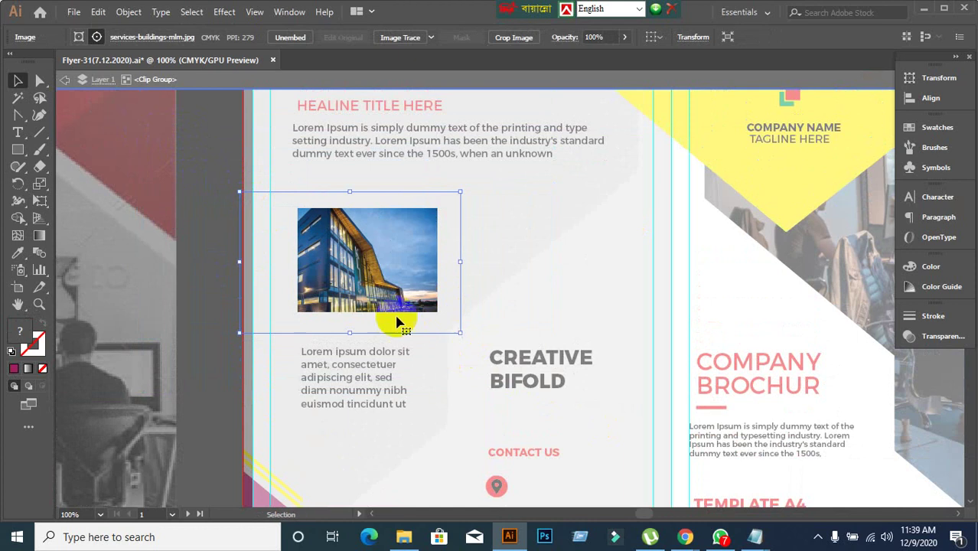
pyautogui.moveTo(235, 332); pyautogui.dragTo(261, 319)
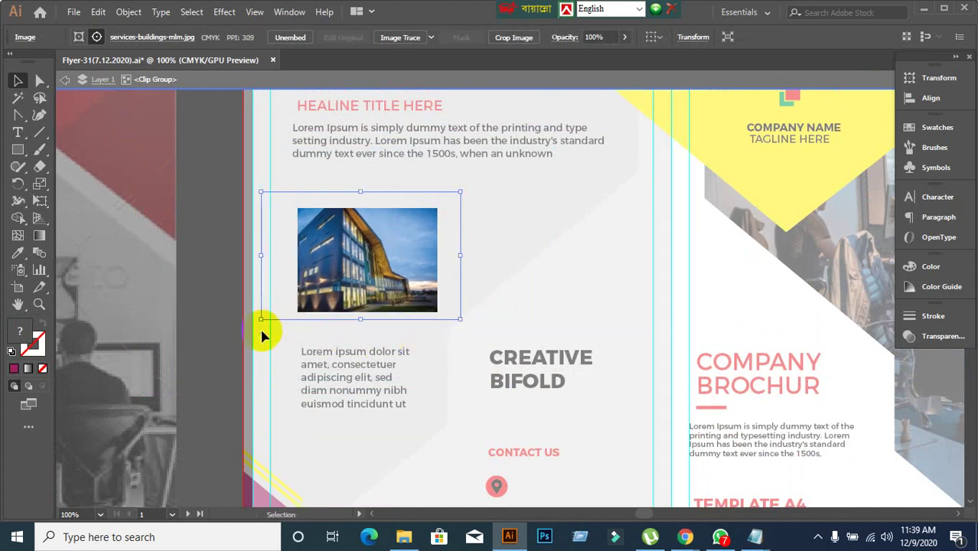
pyautogui.hotkey('ctrl', '-')
pyautogui.hotkey('ctrl', '-')
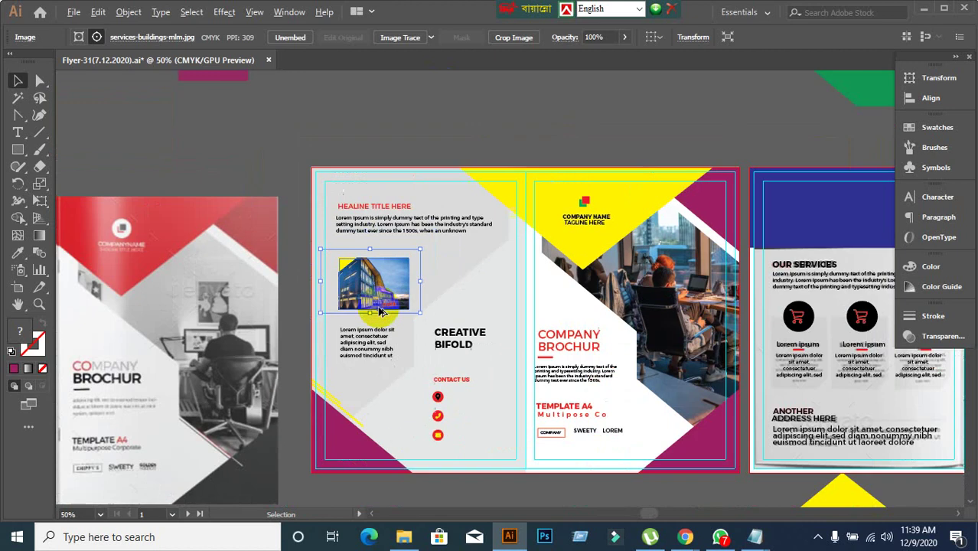
# Compare the brochure's outer cover with the reference design beside it, including the photo frame and lower corner triangles
pyautogui.moveTo(484, 485); pyautogui.dragTo(685, 337)
pyautogui.moveTo(717, 328); pyautogui.dragTo(680, 322)
pyautogui.click(665, 393)
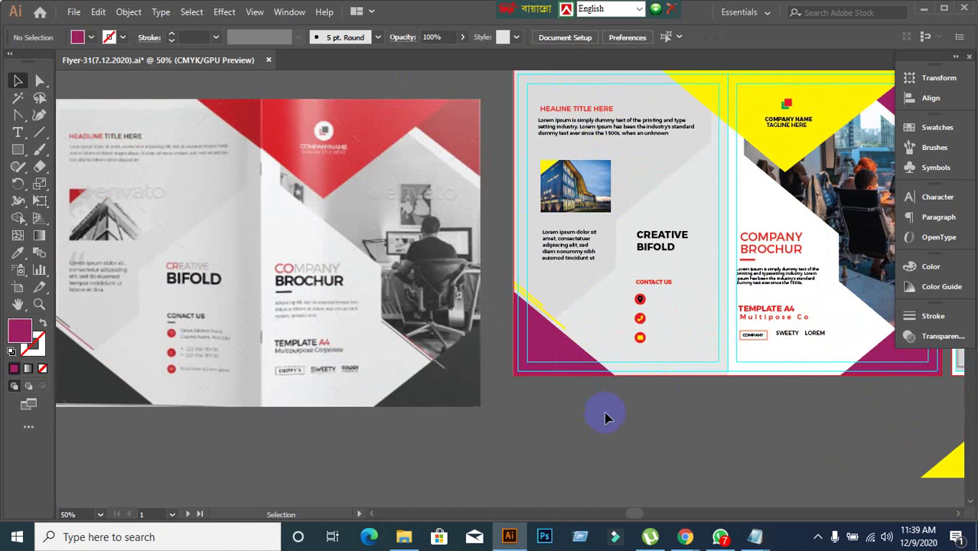
pyautogui.moveTo(378, 403); pyautogui.dragTo(465, 386)
pyautogui.click(645, 354)
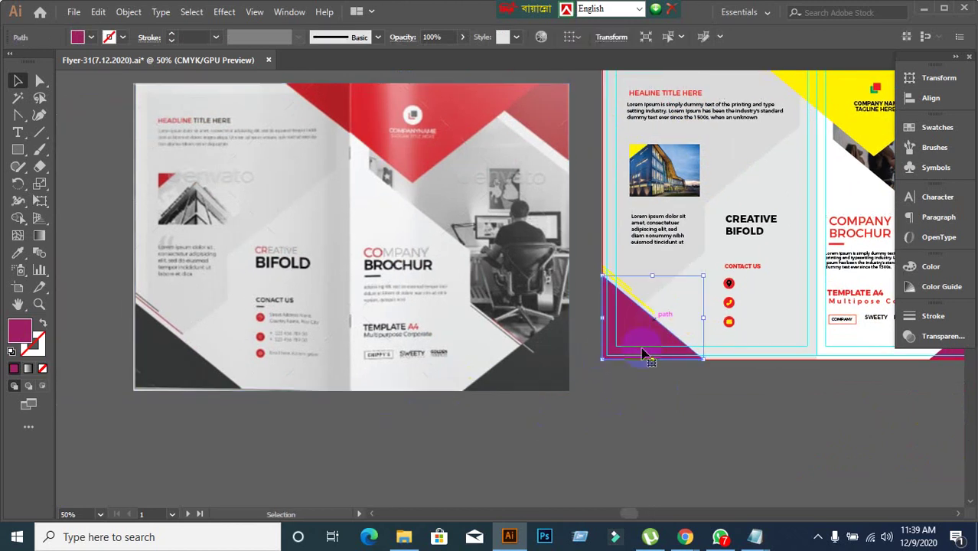
pyautogui.click(645, 404)
pyautogui.moveTo(812, 334); pyautogui.dragTo(670, 371)
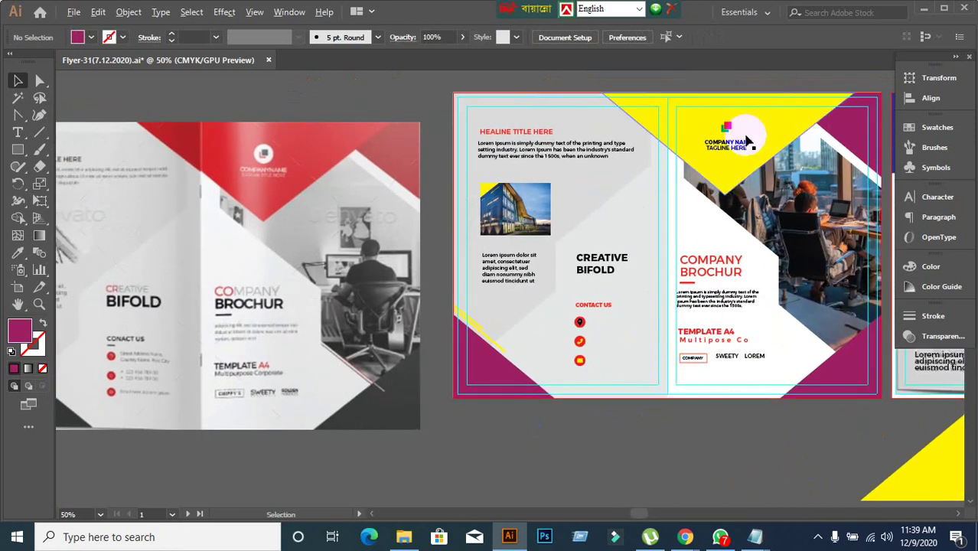
# Try filling the whole logo group above COMPANY NAME on the front cover with white
pyautogui.scroll(2, 739, 130)
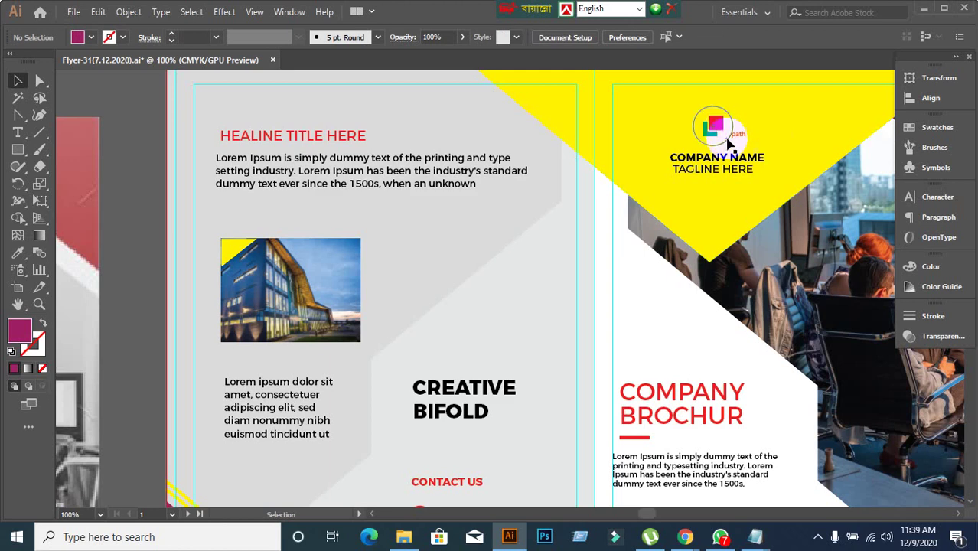
pyautogui.scroll(-2, 356, 214)
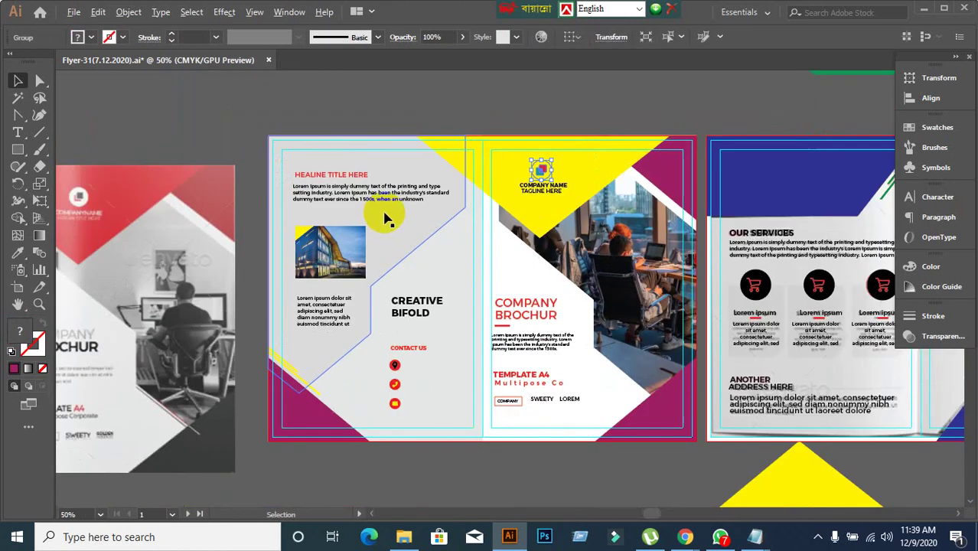
pyautogui.click(90, 38)
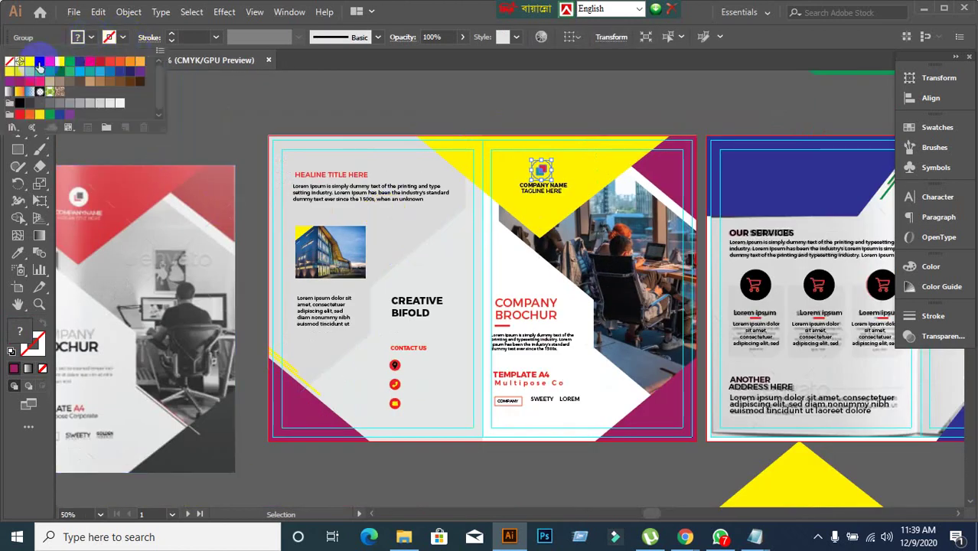
pyautogui.click(395, 107)
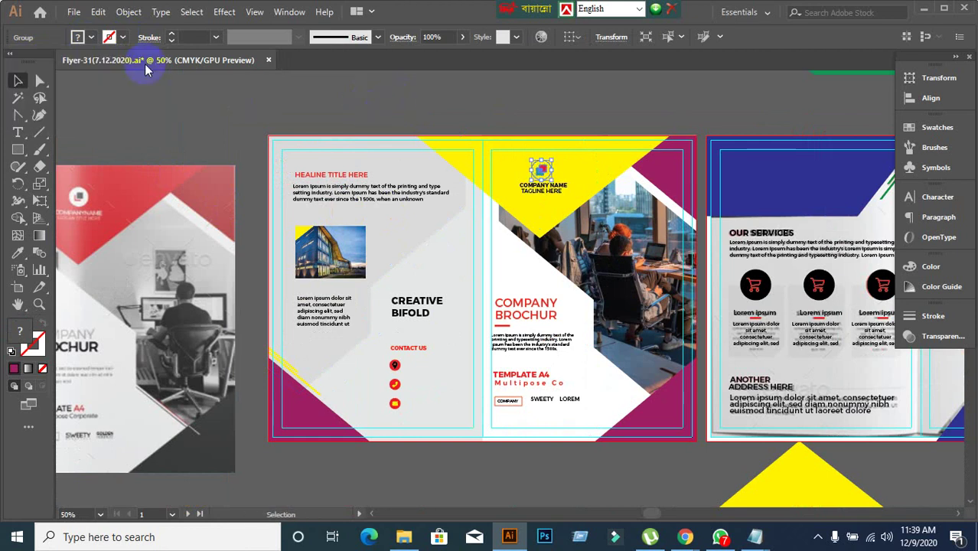
pyautogui.click(91, 38)
pyautogui.click(32, 67)
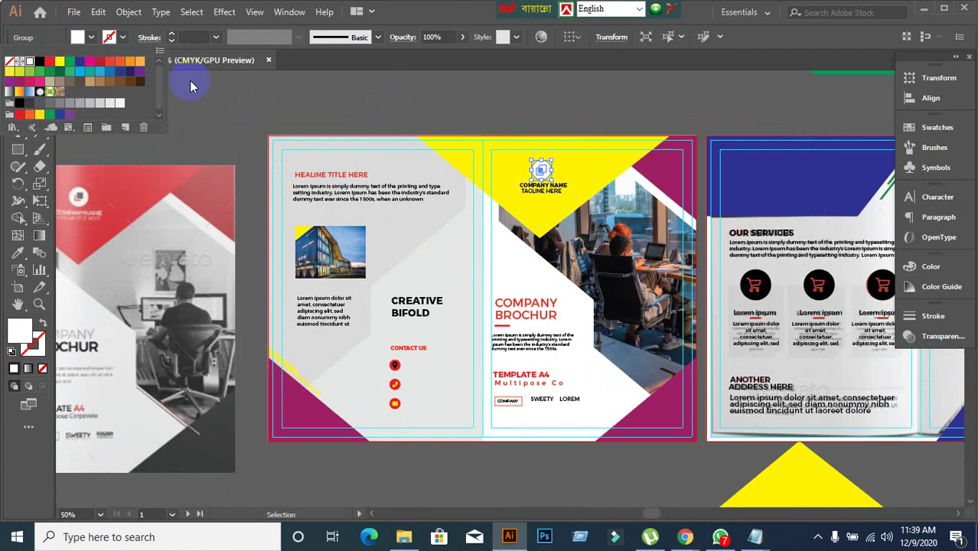
pyautogui.click(240, 92)
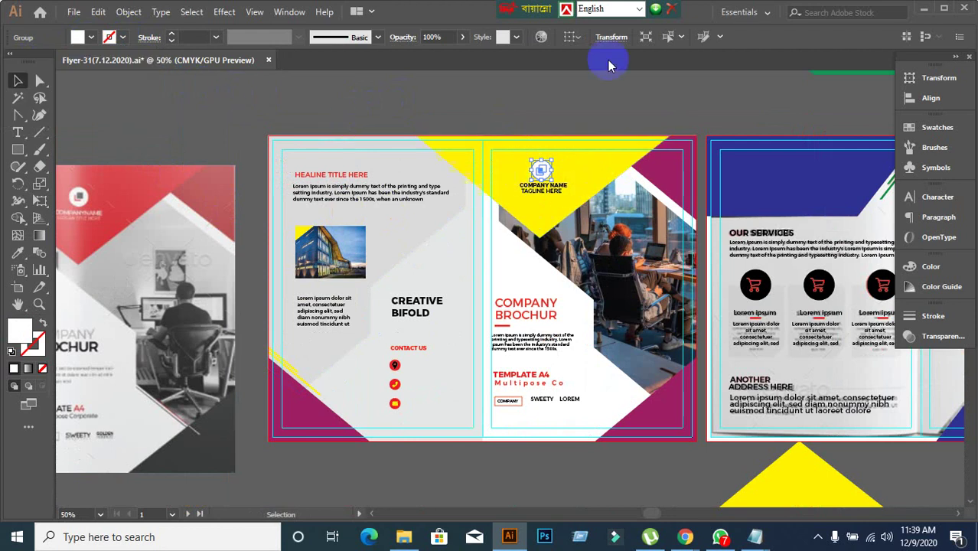
pyautogui.click(563, 179)
# Undo the changes made to the logo group on the front cover, including its white fill
pyautogui.scroll(2, 564, 176)
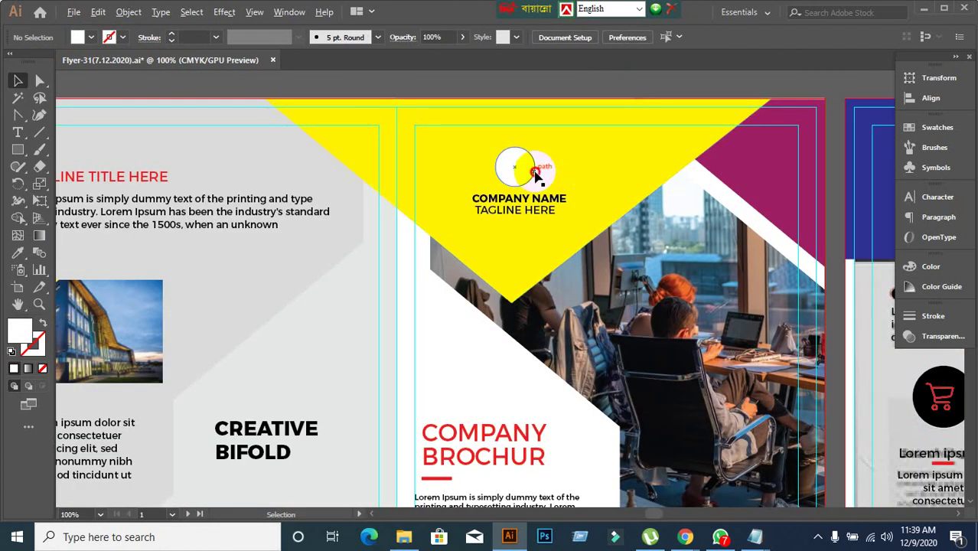
pyautogui.click(537, 176)
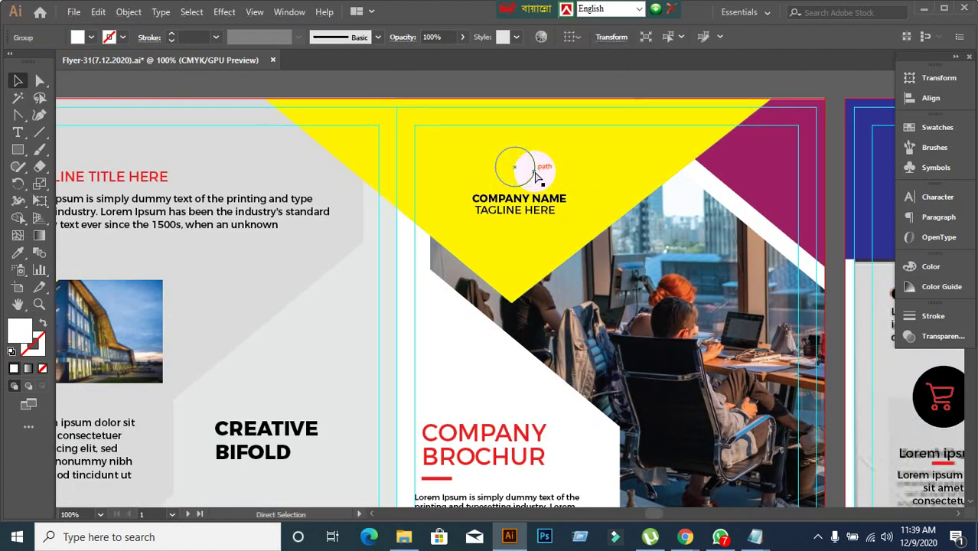
pyautogui.hotkey('ctrl', 'shift', 'a')
pyautogui.click(509, 176)
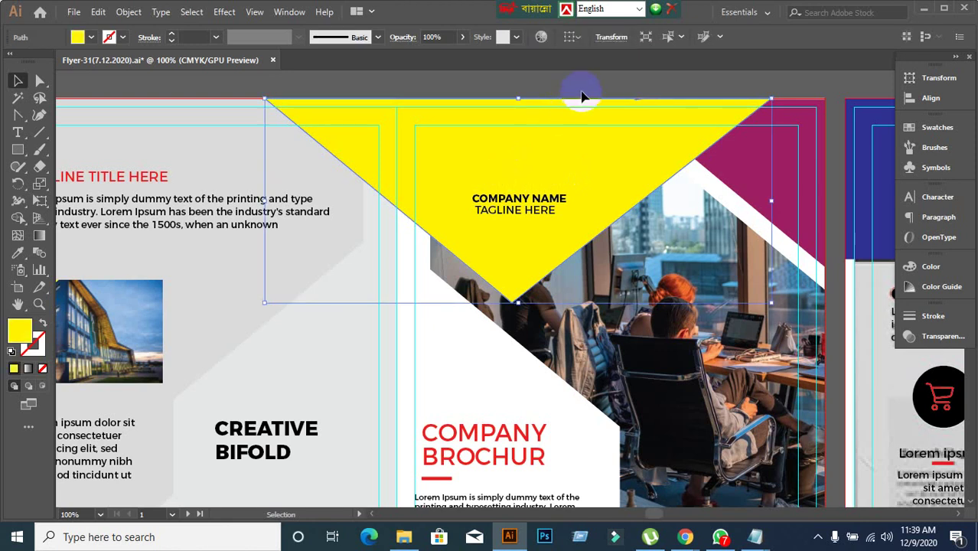
pyautogui.hotkey('ctrl', 'shift', 'a')
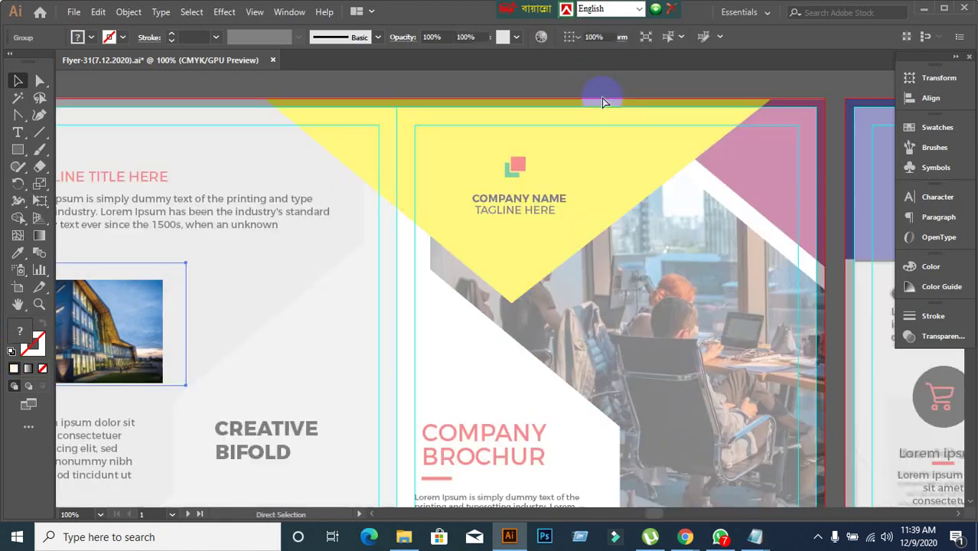
pyautogui.doubleClick(603, 102)
pyautogui.doubleClick(603, 93)
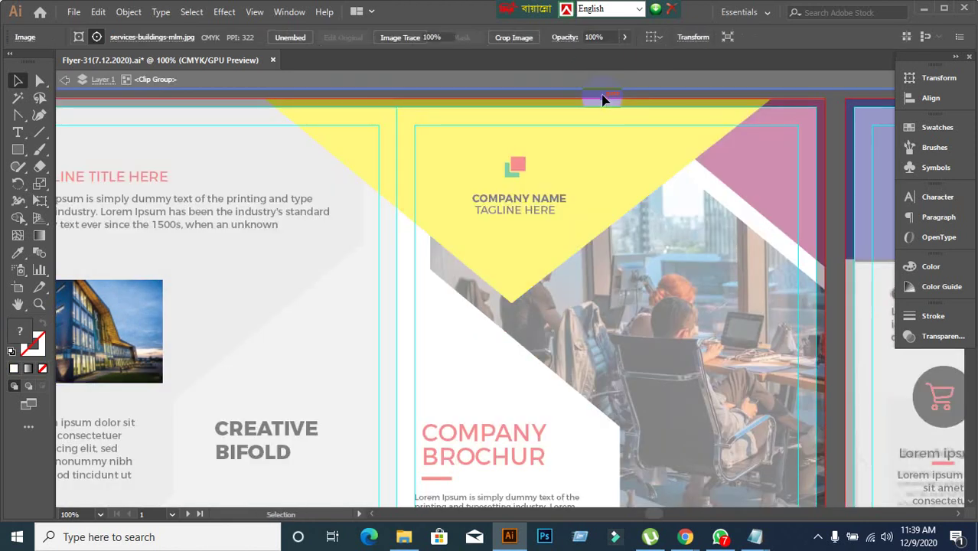
# Try moving the logo group off the yellow triangle to above the artboard, and undo the move
pyautogui.moveTo(515, 163); pyautogui.dragTo(426, 84)
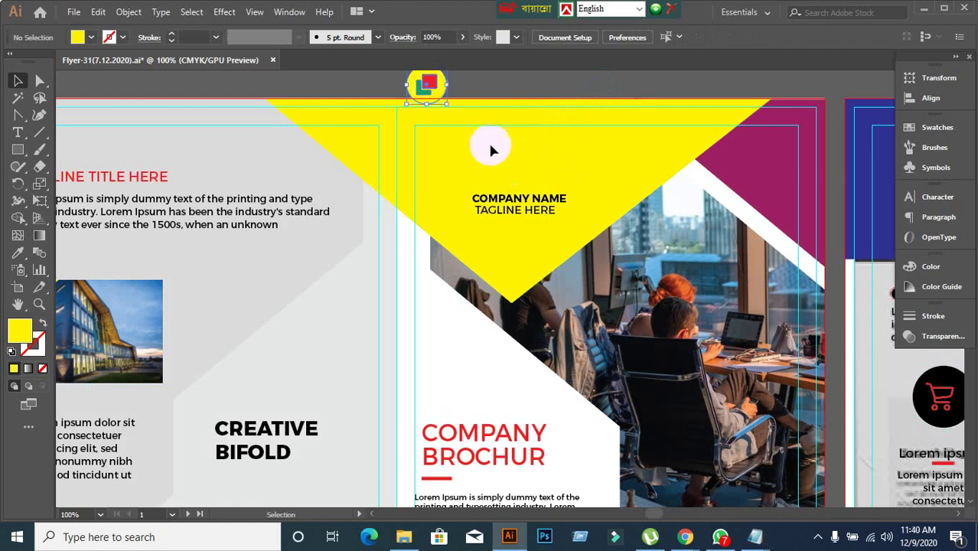
pyautogui.scroll(3, 535, 212)
pyautogui.click(514, 116)
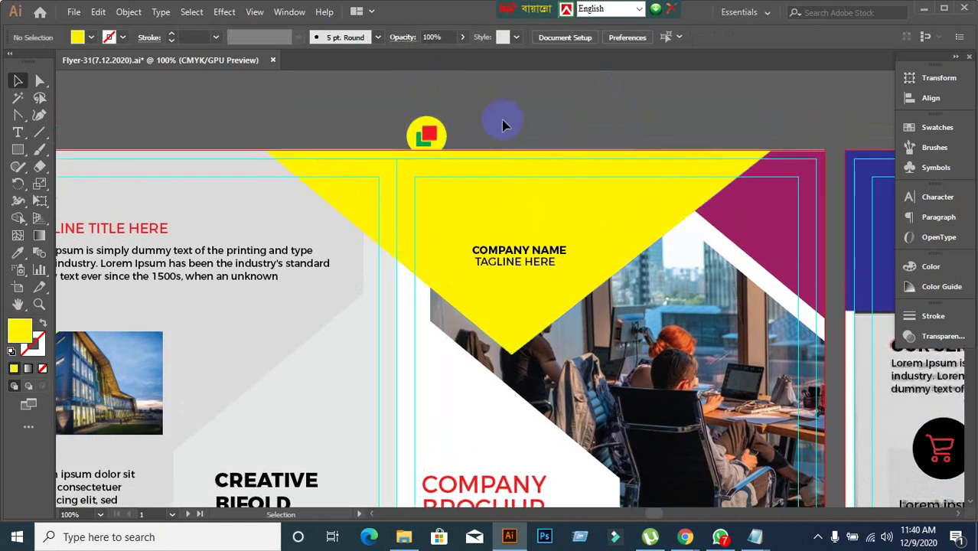
pyautogui.hotkey('ctrl', 'z')
pyautogui.click(535, 131)
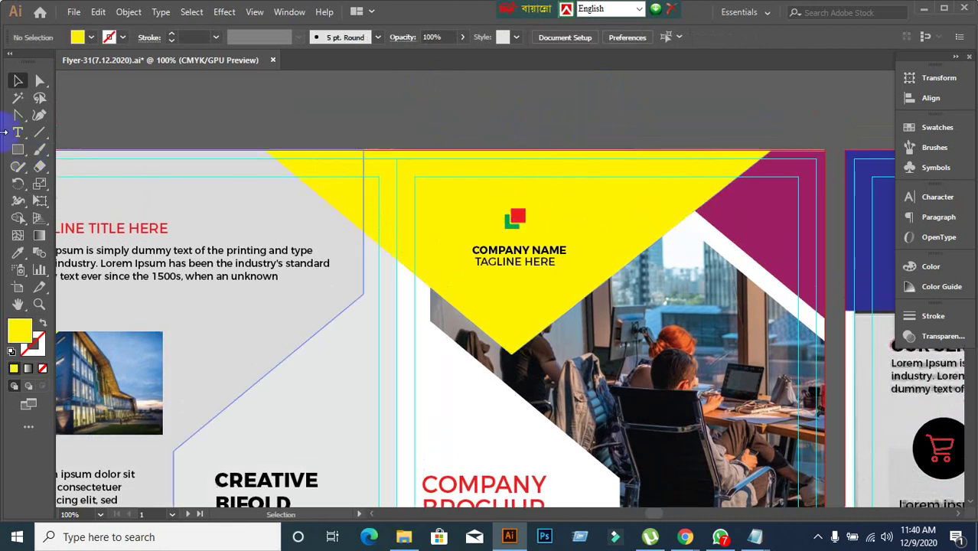
# Select only the circle behind the logo squares with the Group Selection tool and fill it with white
pyautogui.moveTo(44, 80); pyautogui.dragTo(54, 96)
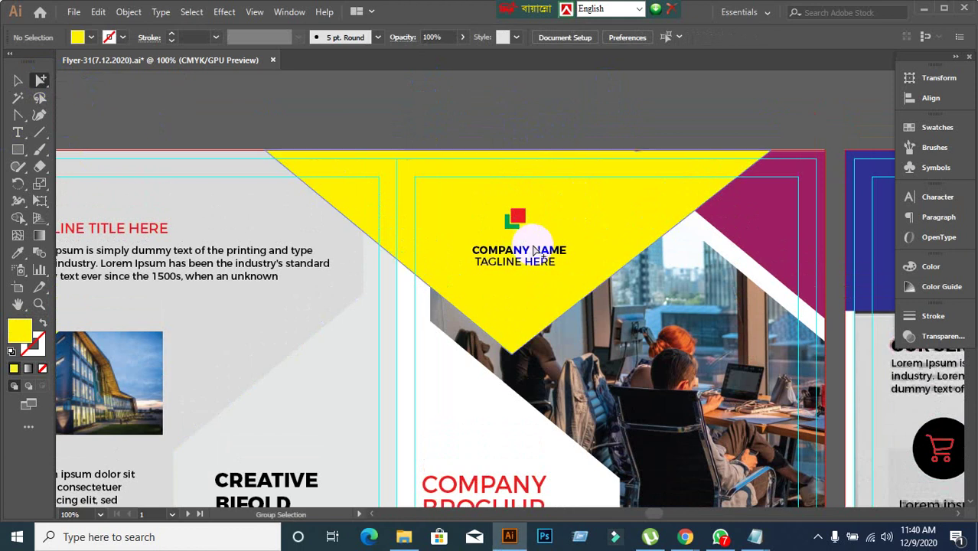
pyautogui.click(526, 231)
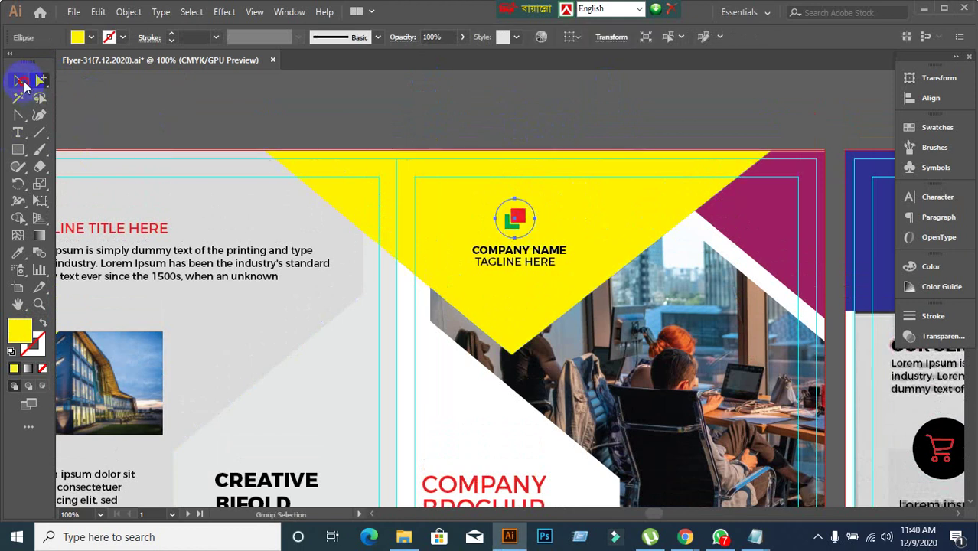
pyautogui.click(25, 85)
pyautogui.click(91, 37)
pyautogui.click(30, 63)
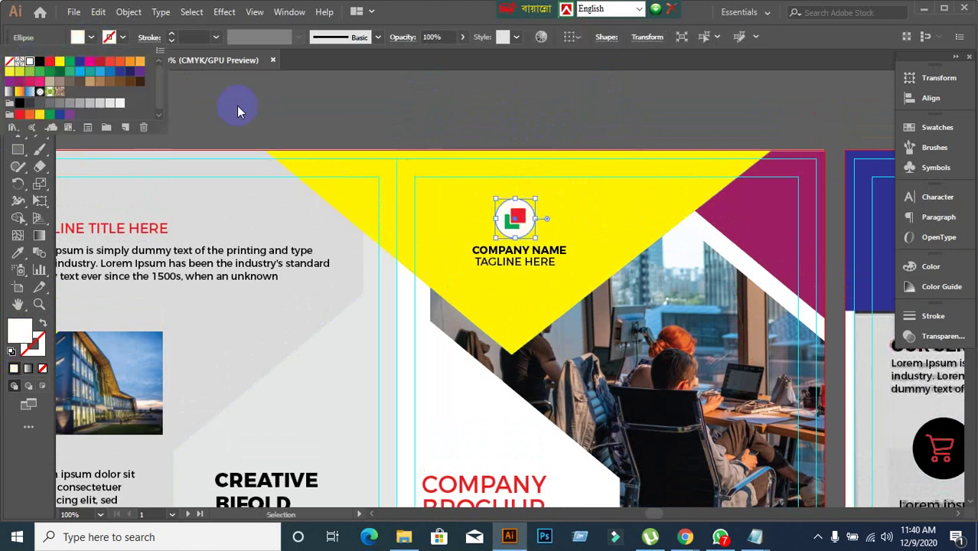
pyautogui.click(398, 113)
pyautogui.scroll(-1, 398, 113)
pyautogui.click(623, 131)
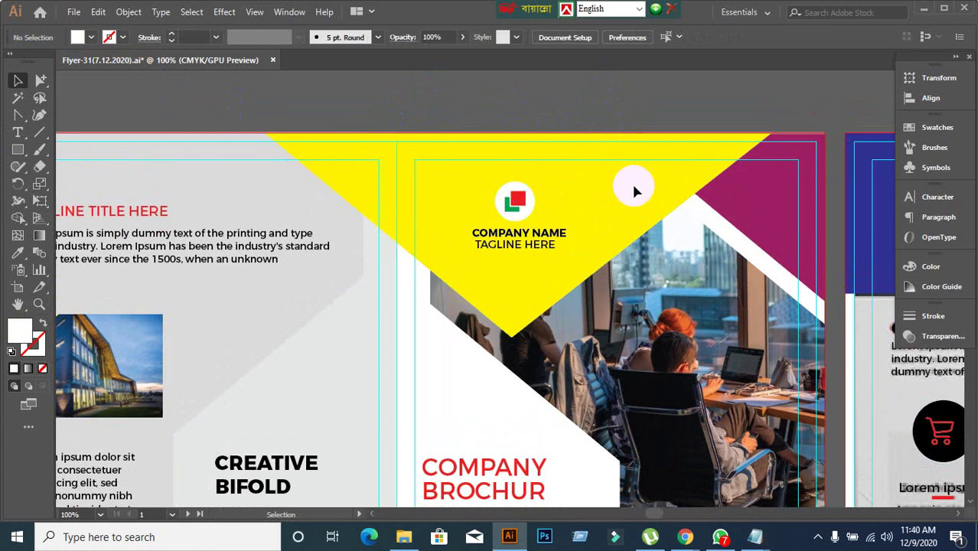
pyautogui.click(635, 192)
pyautogui.hotkey('ctrl', 'shift', 'a')
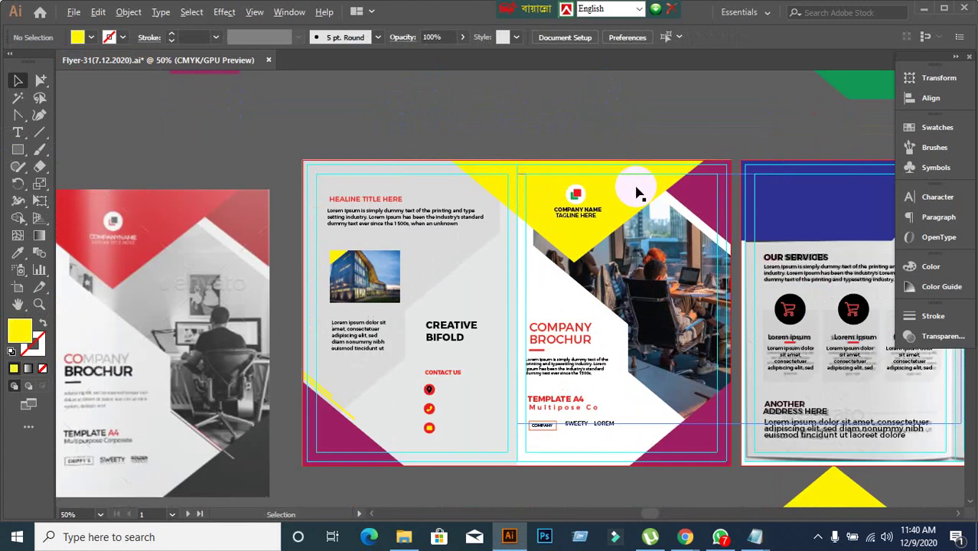
pyautogui.scroll(-2, 635, 192)
pyautogui.scroll(2, 589, 215)
pyautogui.scroll(-1, 590, 216)
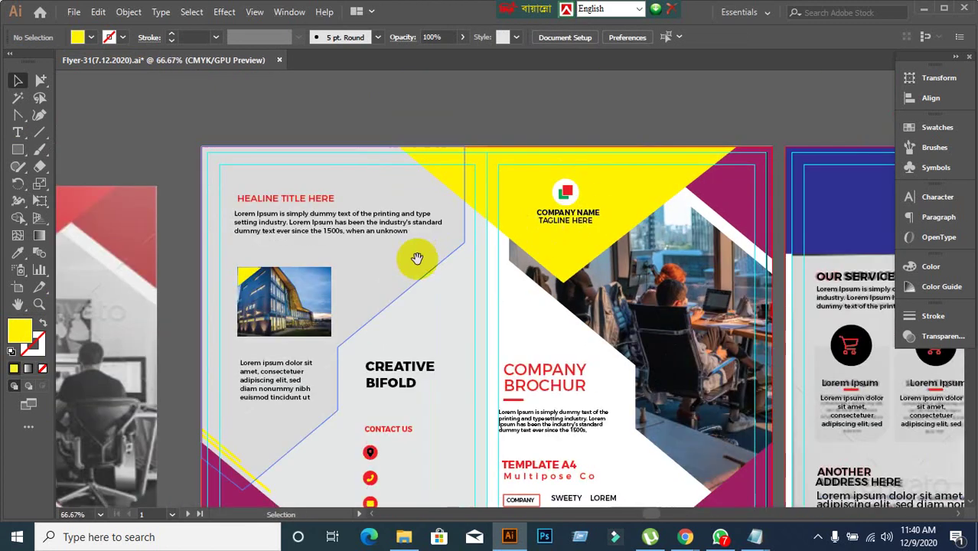
# Move the reference brochure image over to the artboard so it overlaps the outer part of the back cover, and deselect it
pyautogui.moveTo(414, 258); pyautogui.dragTo(498, 256)
pyautogui.moveTo(218, 275); pyautogui.dragTo(309, 215)
pyautogui.hscroll(2, 617, 138)
pyautogui.scroll(1, 618, 138)
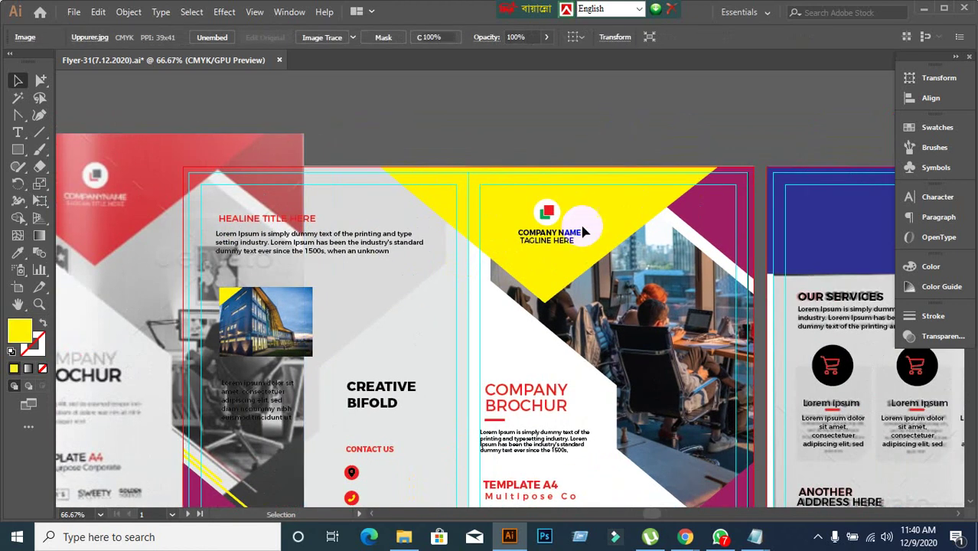
pyautogui.hotkey('ctrl', 'shift', 'a')
pyautogui.scroll(2, 566, 240)
pyautogui.scroll(-2, 566, 240)
# Shift the Lorem Ipsum paragraph beneath the HEALINE TITLE HERE heading about 91 px right and 47 px up, and clear the selection
pyautogui.moveTo(296, 246); pyautogui.dragTo(355, 215)
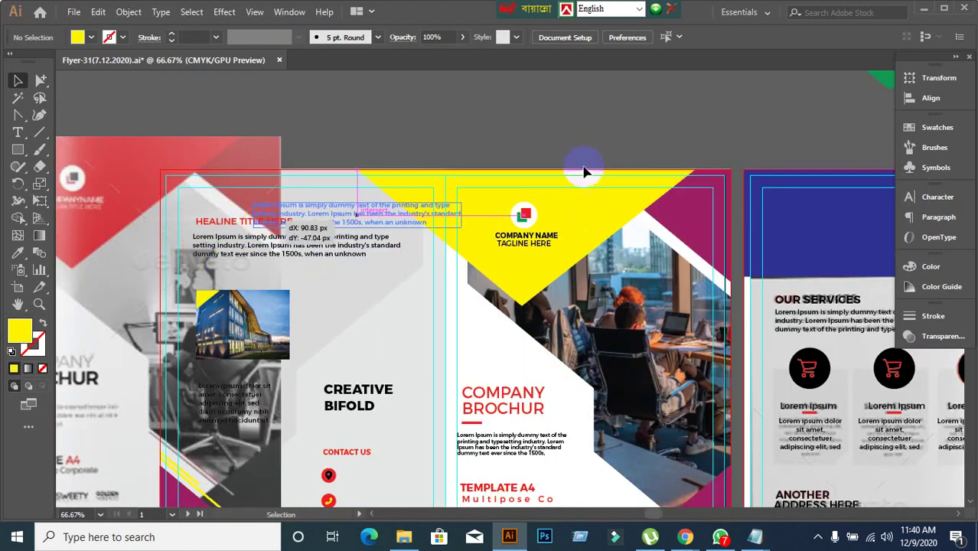
pyautogui.moveTo(537, 221); pyautogui.dragTo(529, 220)
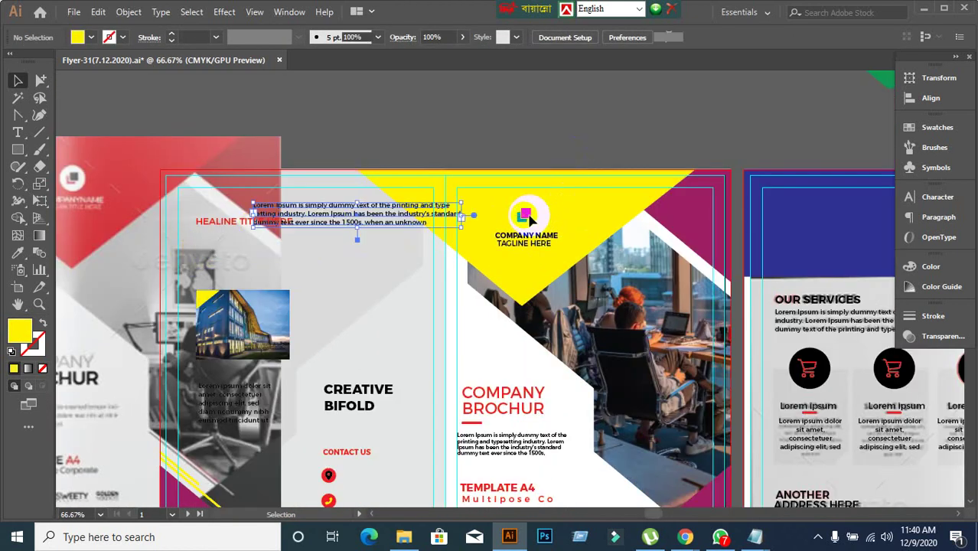
pyautogui.click(531, 172)
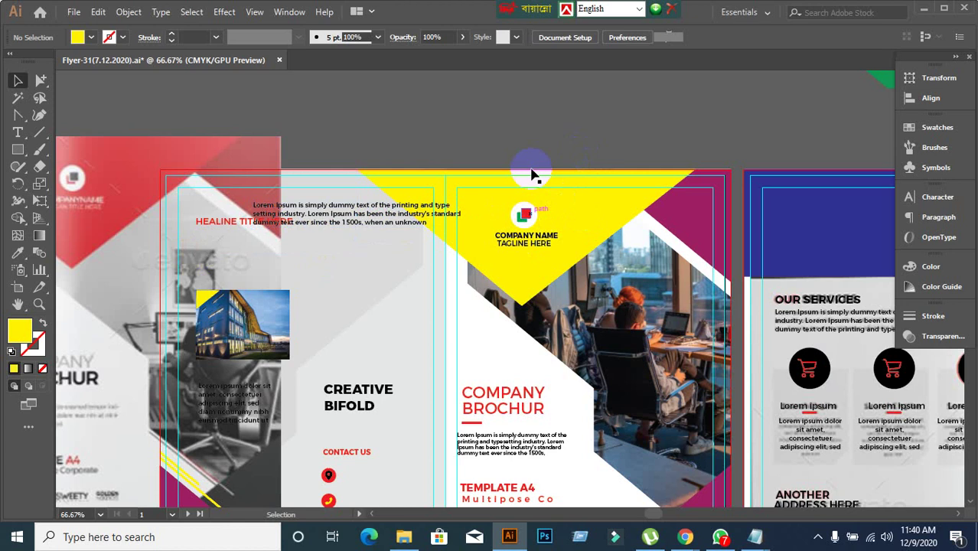
pyautogui.click(587, 188)
pyautogui.hotkey('ctrl', 'shift', 'a')
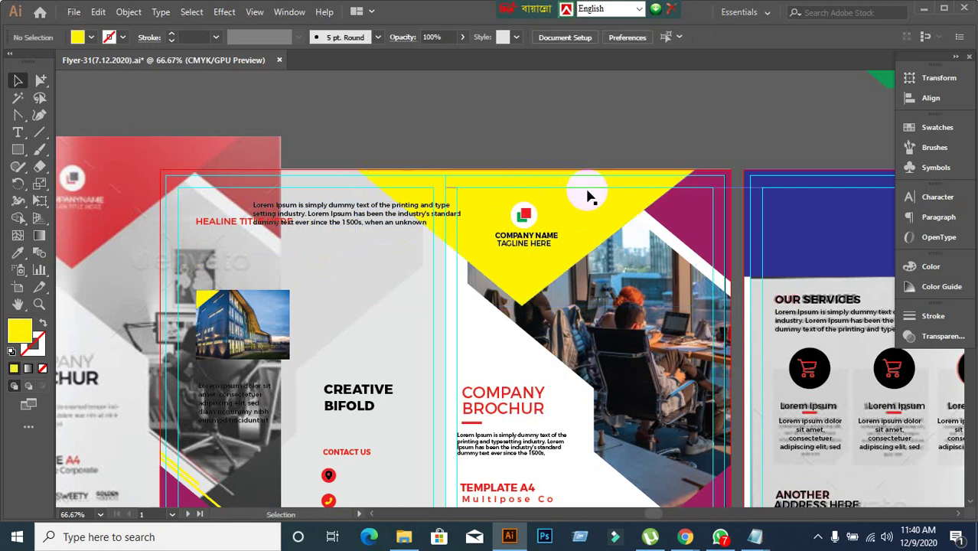
# Select only the red square in the front-cover logo with the Group Selection tool and fill it with dark grey #232323
pyautogui.click(42, 80)
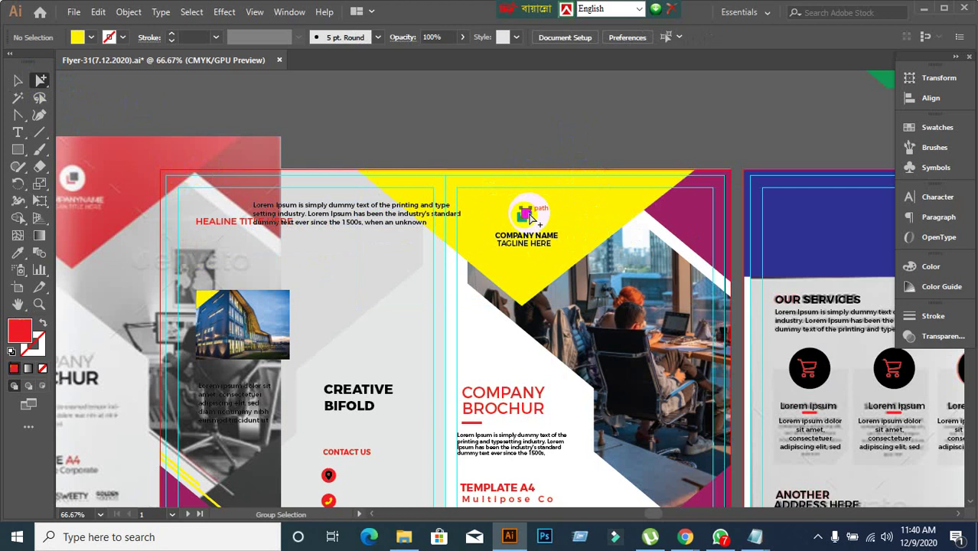
pyautogui.click(528, 215)
pyautogui.click(17, 81)
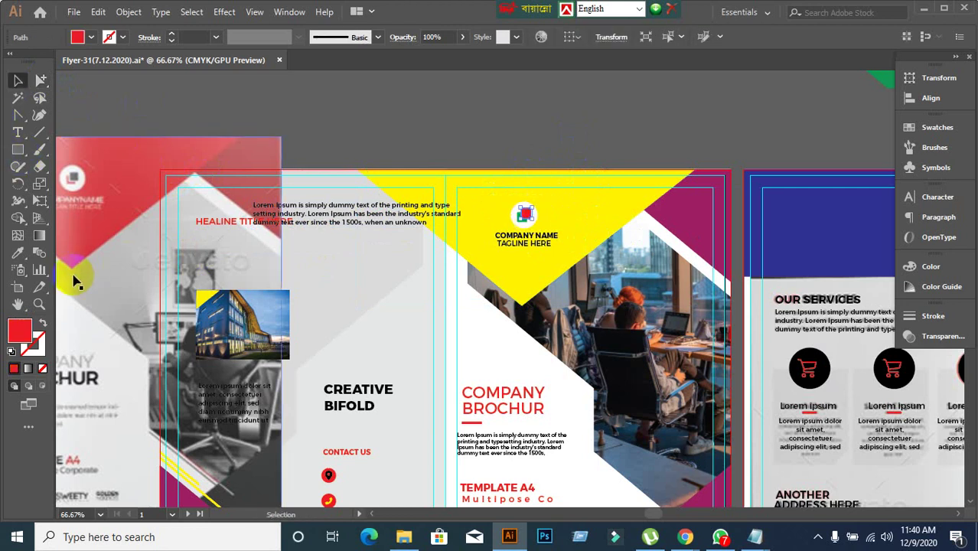
pyautogui.click(91, 40)
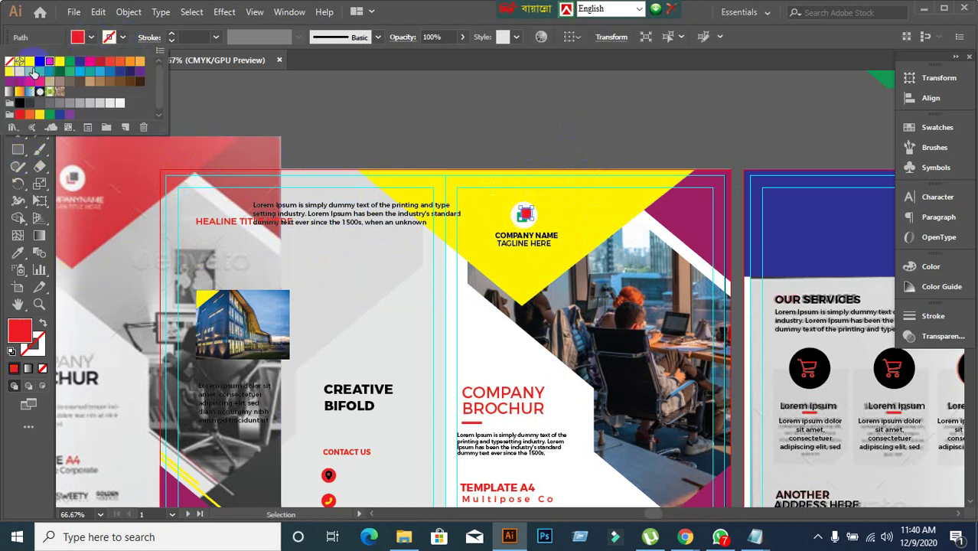
pyautogui.click(38, 62)
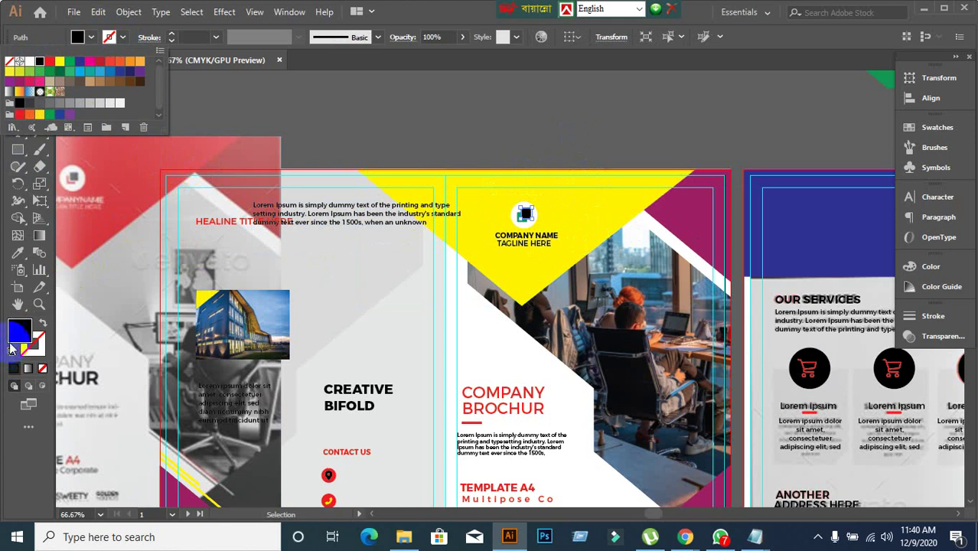
pyautogui.doubleClick(19, 331)
pyautogui.moveTo(688, 372)
pyautogui.mouseDown()
pyautogui.moveTo(635, 305)
pyautogui.moveTo(604, 323)
pyautogui.mouseUp()
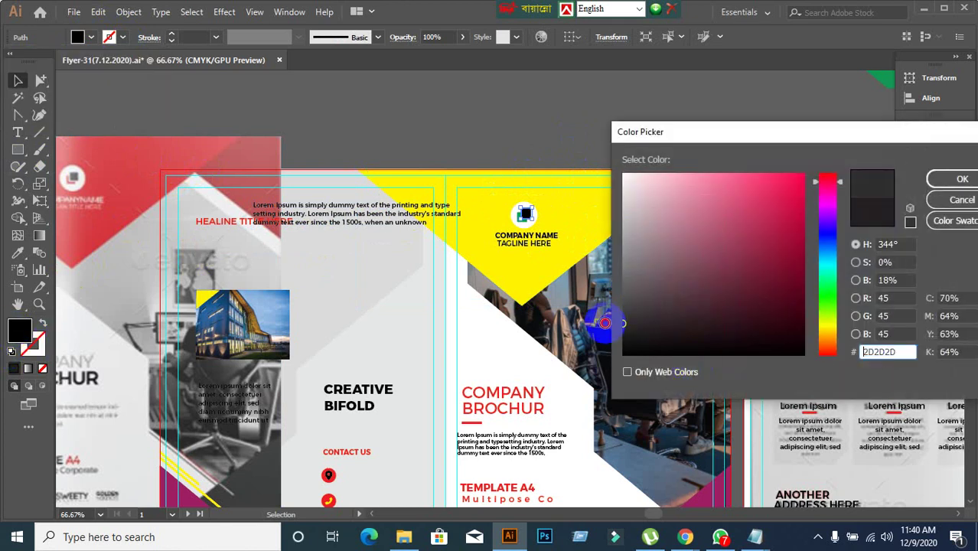
pyautogui.click(622, 325)
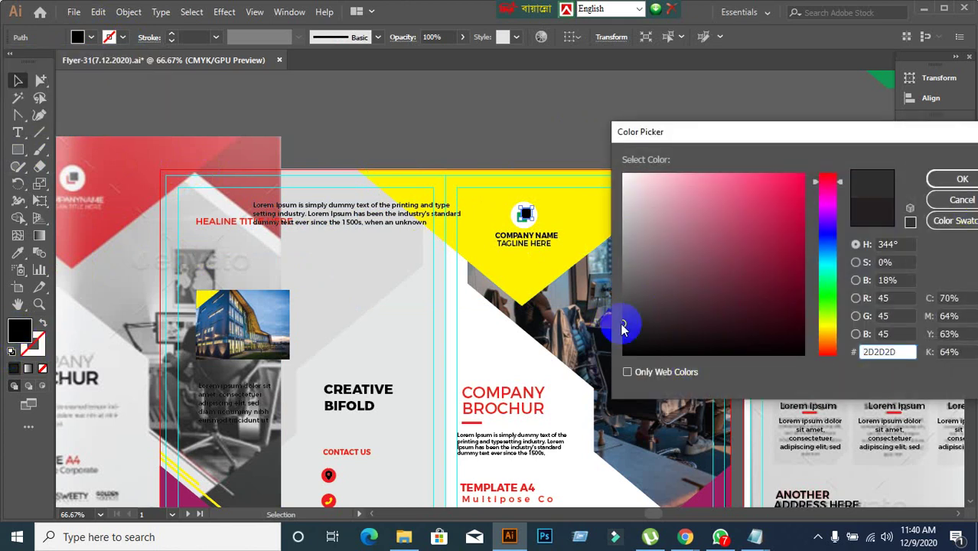
pyautogui.moveTo(622, 323); pyautogui.dragTo(617, 329)
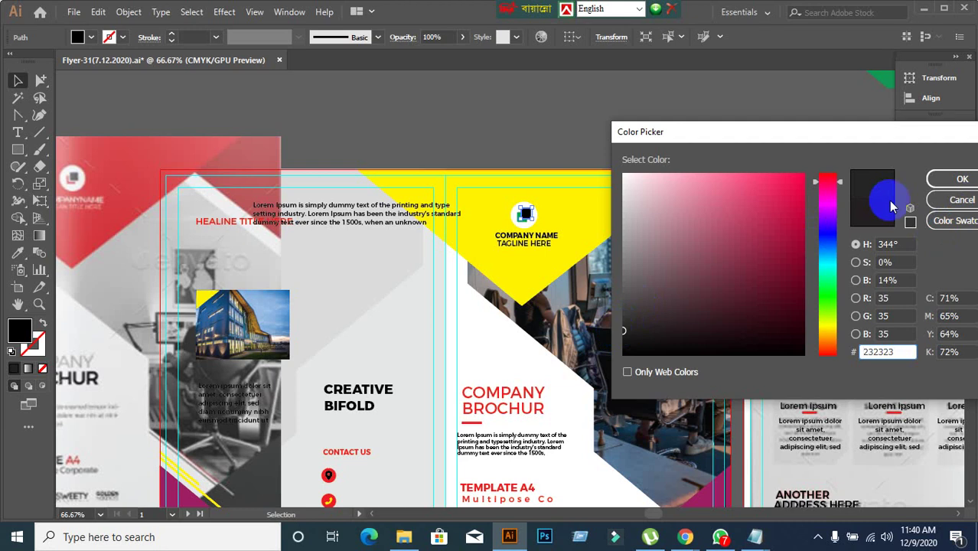
pyautogui.click(947, 179)
pyautogui.click(569, 140)
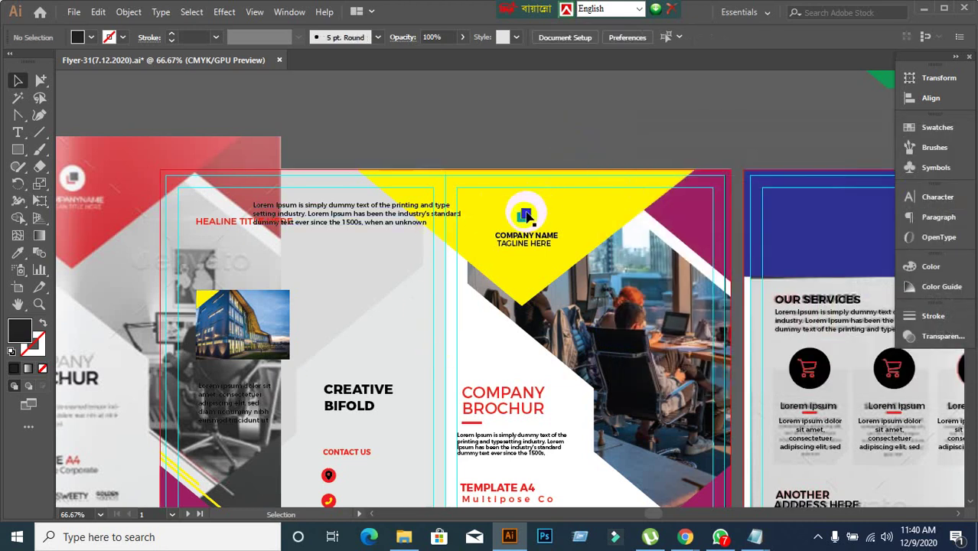
pyautogui.click(524, 216)
pyautogui.click(585, 136)
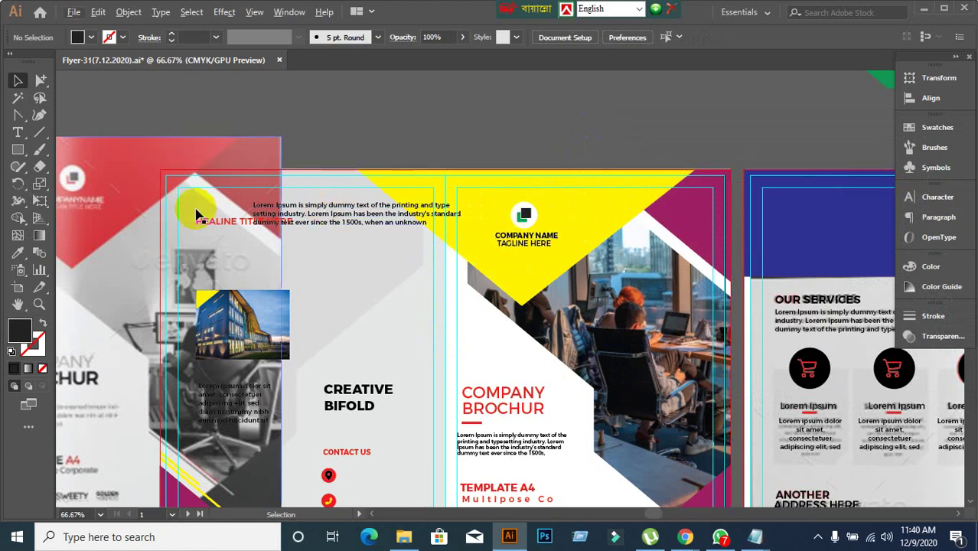
pyautogui.click(252, 256)
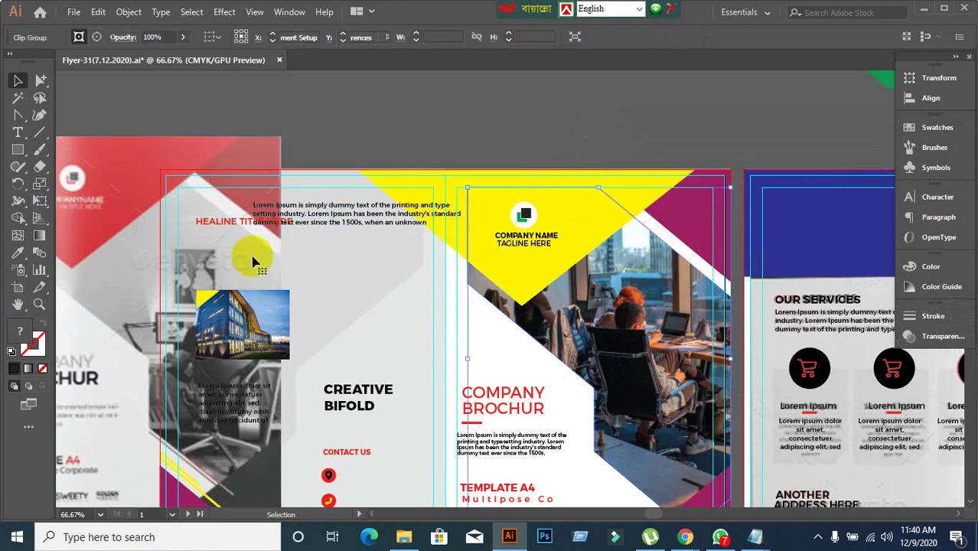
pyautogui.click(540, 127)
pyautogui.click(601, 182)
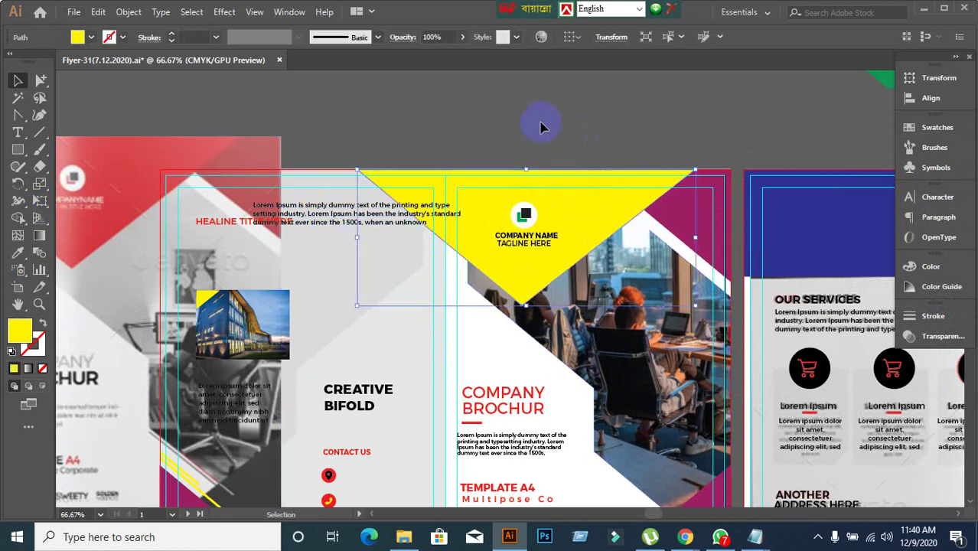
pyautogui.click(540, 127)
pyautogui.click(586, 194)
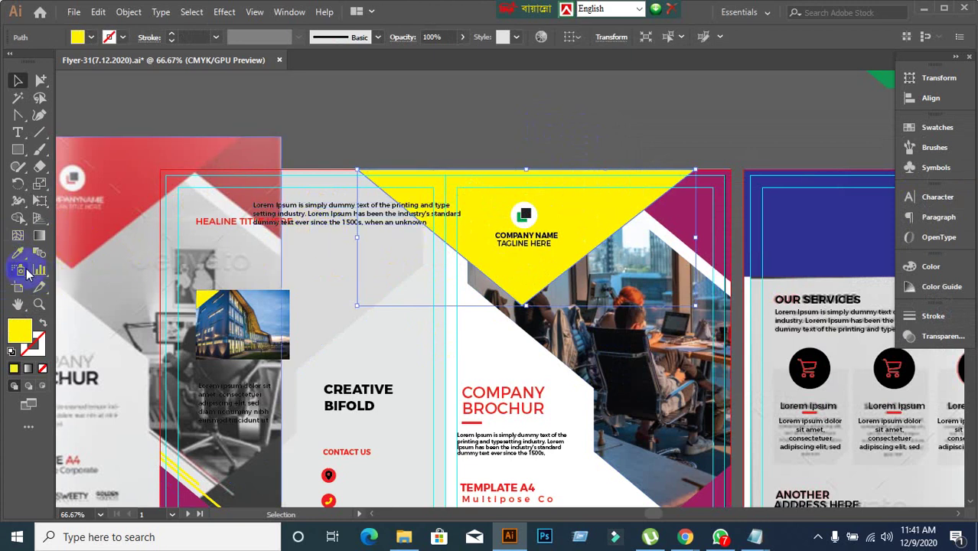
pyautogui.click(470, 166)
# Select only the green square in the front-cover logo and sample a fill for it from the reference logo with the Eyedropper
pyautogui.click(44, 84)
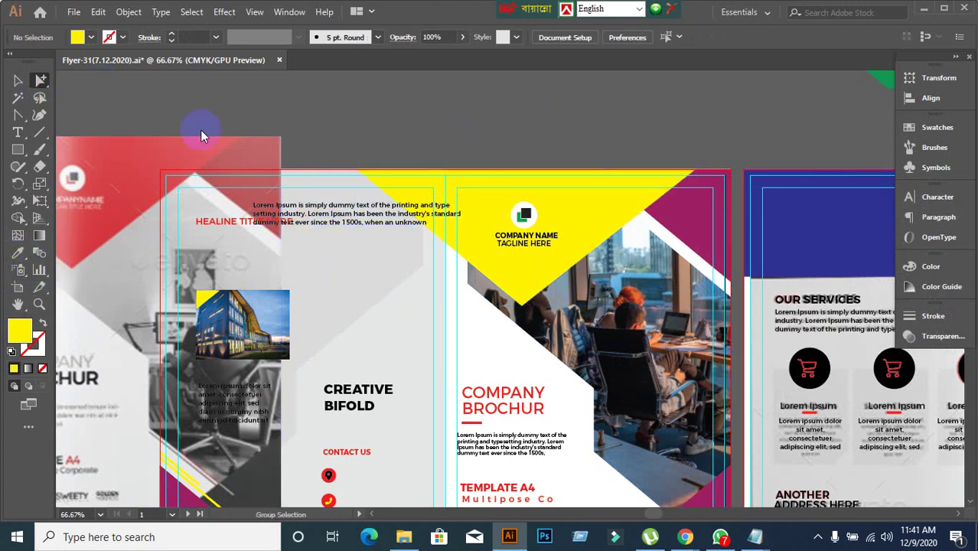
pyautogui.click(524, 219)
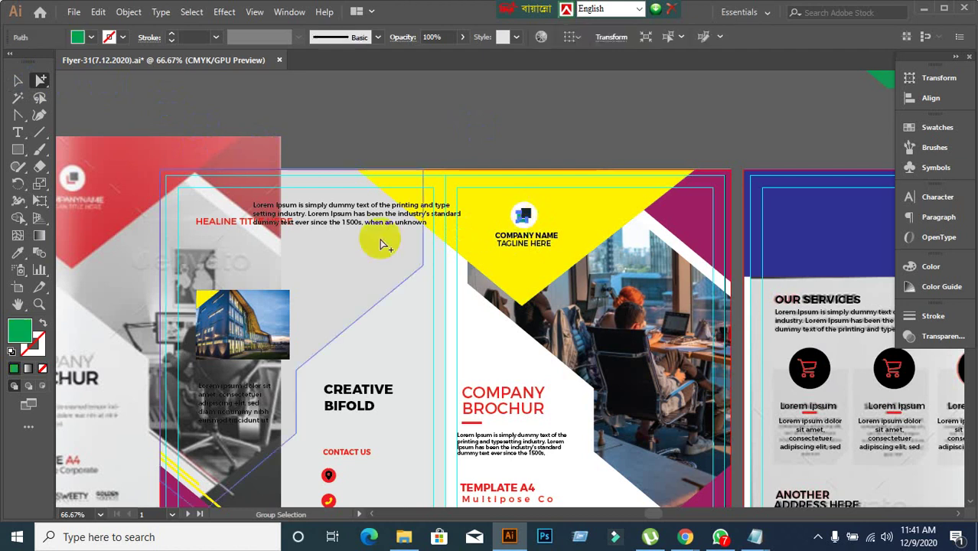
pyautogui.click(19, 82)
pyautogui.click(38, 237)
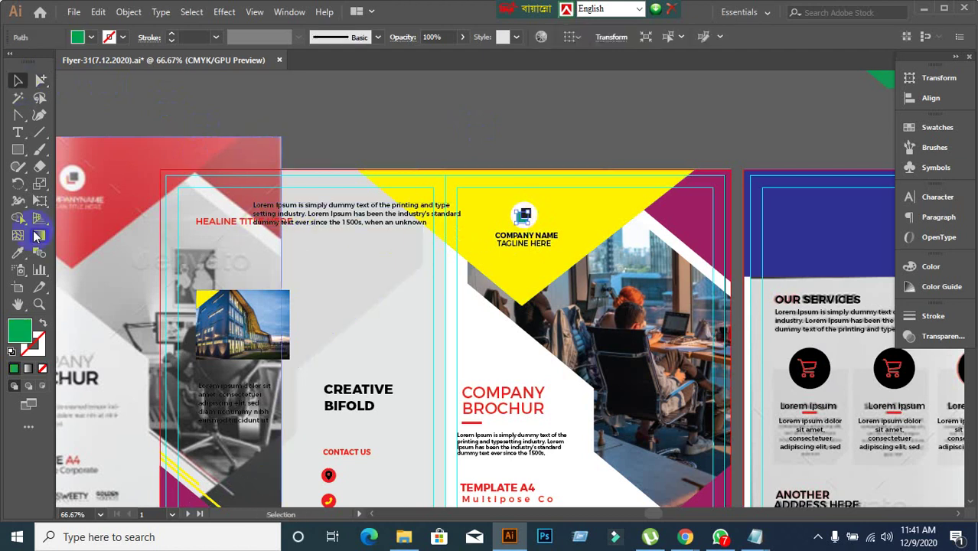
pyautogui.click(18, 252)
pyautogui.click(70, 183)
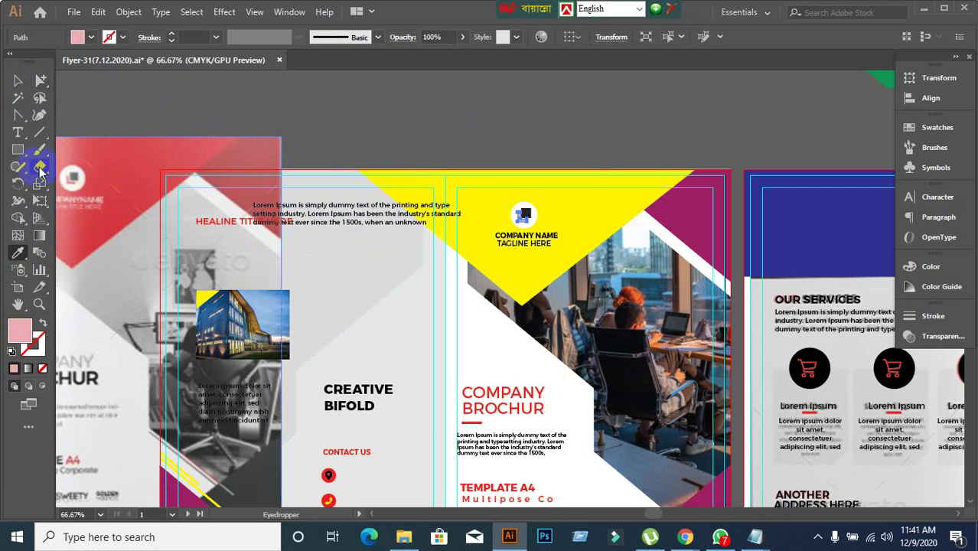
# Resample the logo's rear square with the Eyedropper, giving it the dark red from the reference brochure's upper corner, and deselect it
pyautogui.scroll(1, 102, 200)
pyautogui.moveTo(104, 196); pyautogui.dragTo(251, 186)
pyautogui.click(199, 155)
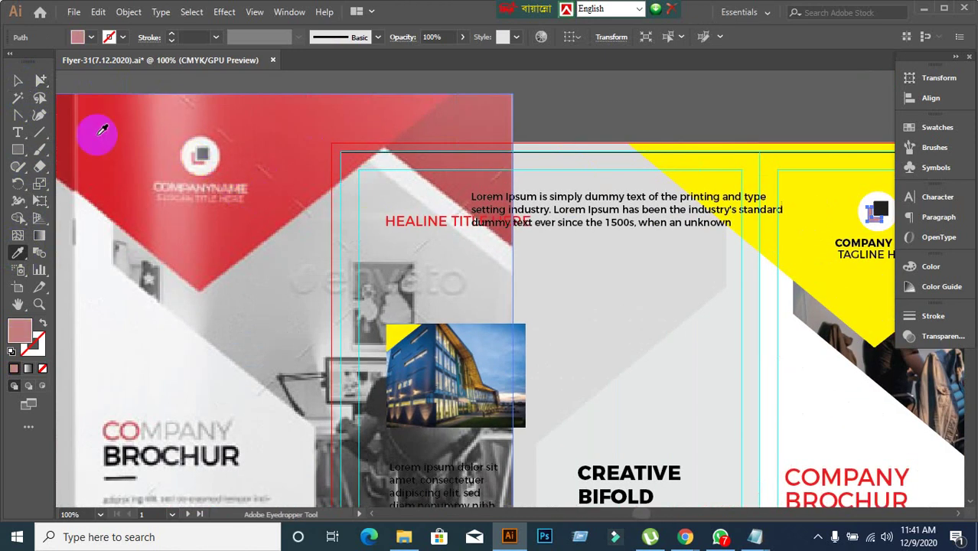
pyautogui.scroll(-1, 287, 150)
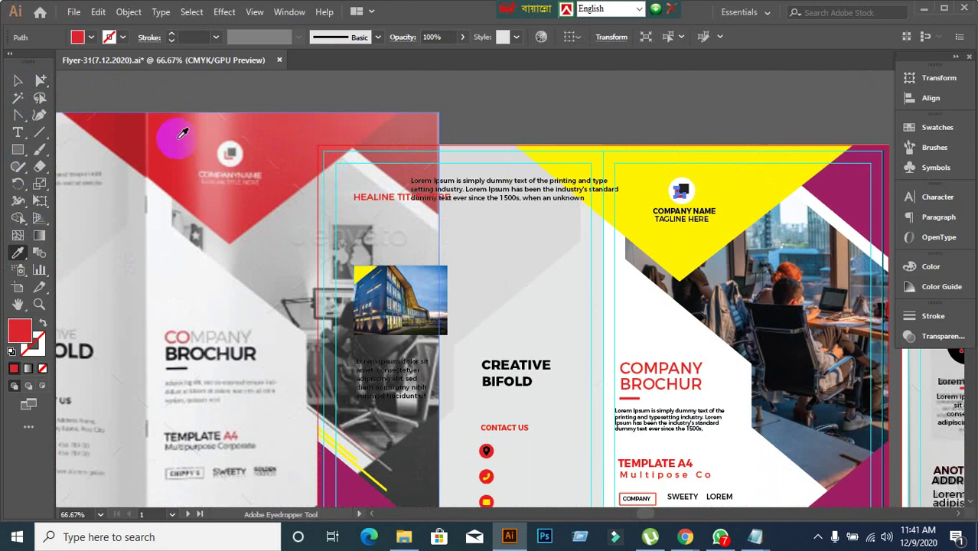
pyautogui.click(126, 128)
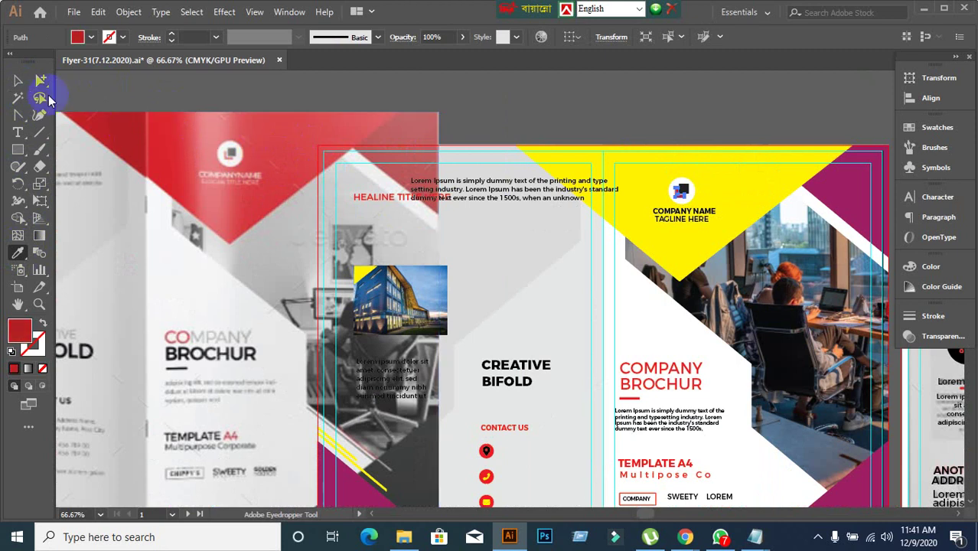
pyautogui.click(17, 80)
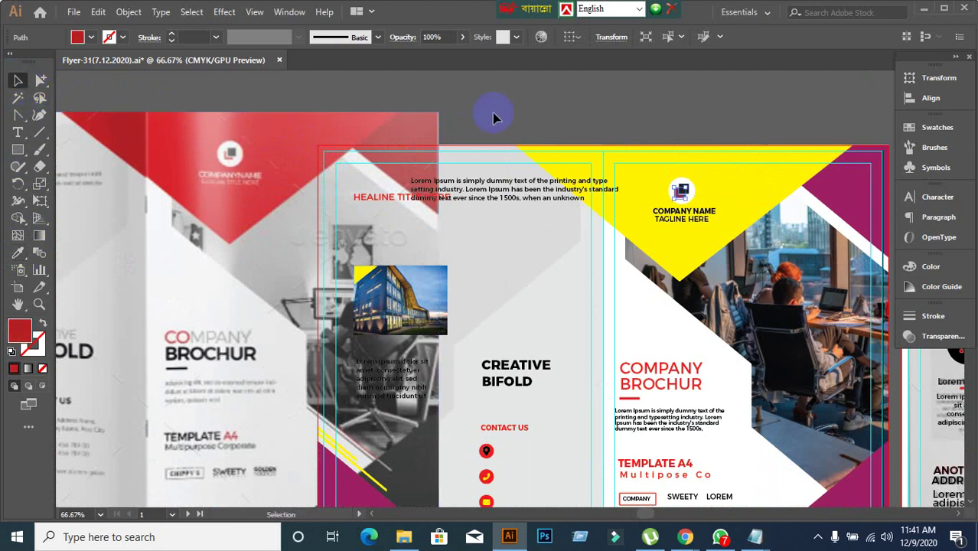
pyautogui.click(548, 117)
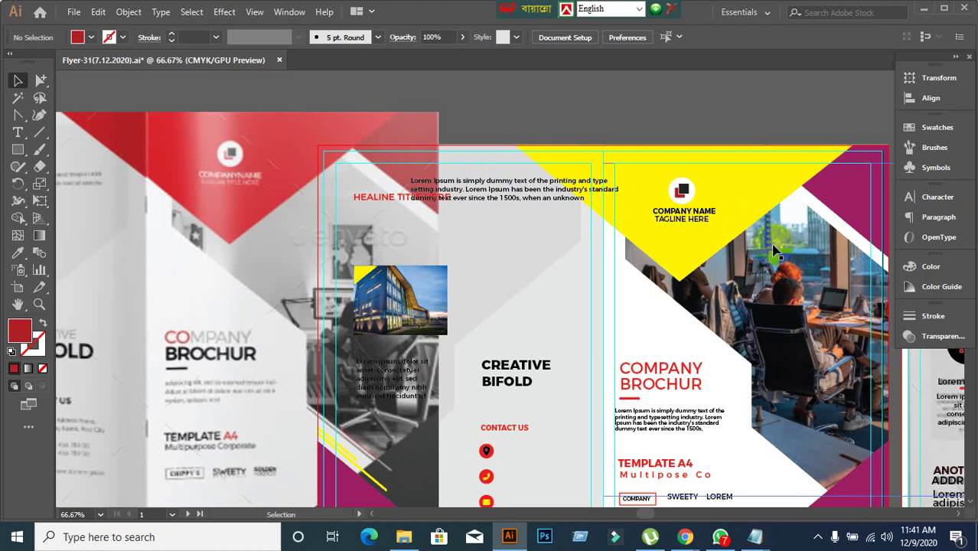
# Select the TAGLINE HERE and COMPANY NAME texts below the front-cover logo and group them
pyautogui.scroll(1, 733, 237)
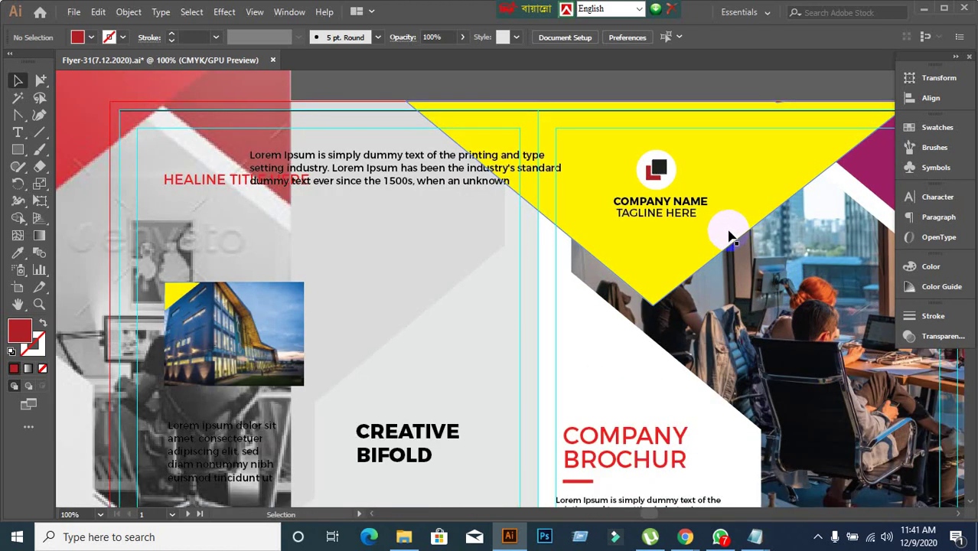
pyautogui.scroll(-1, 687, 226)
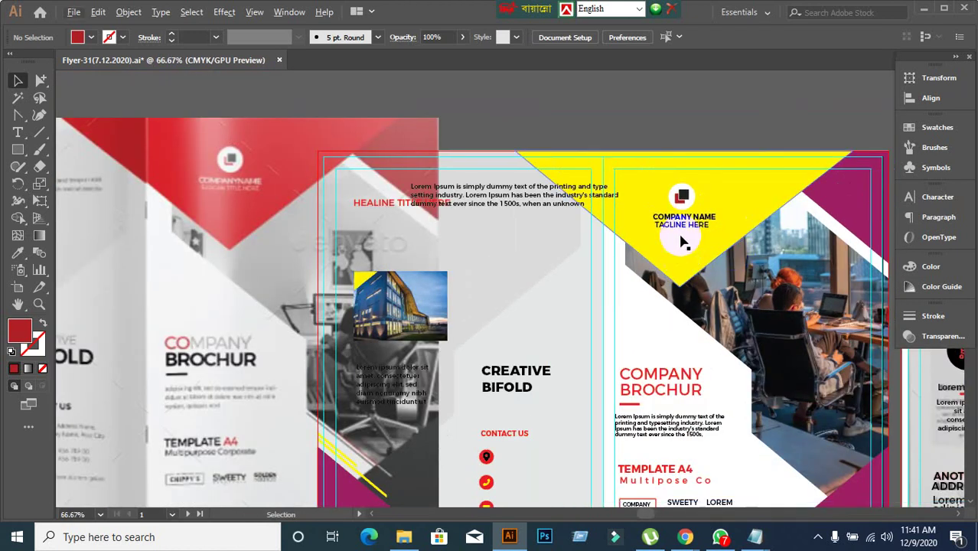
pyautogui.click(687, 228)
pyautogui.scroll(2, 711, 229)
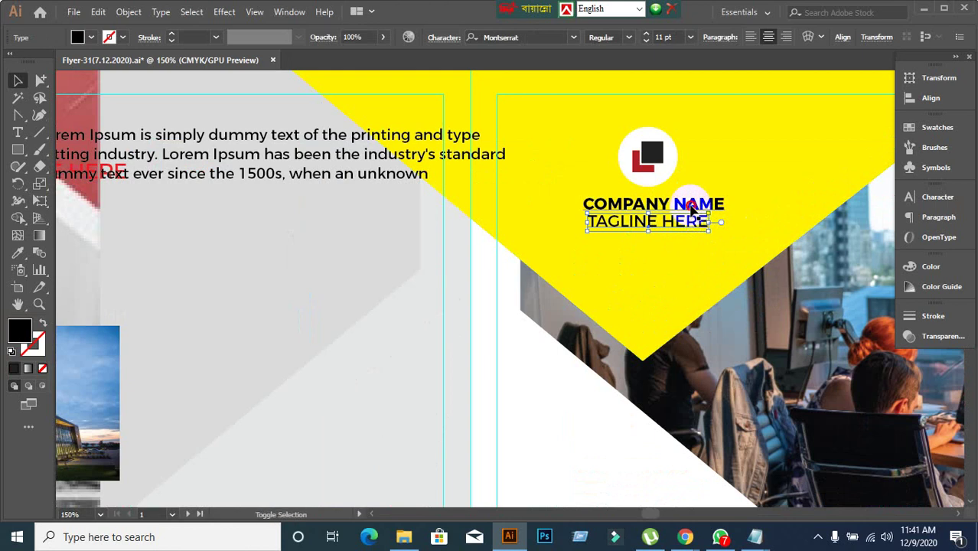
pyautogui.keyDown('shift'); pyautogui.click(691, 205); pyautogui.keyUp('shift')
pyautogui.hotkey('ctrl', 'g')
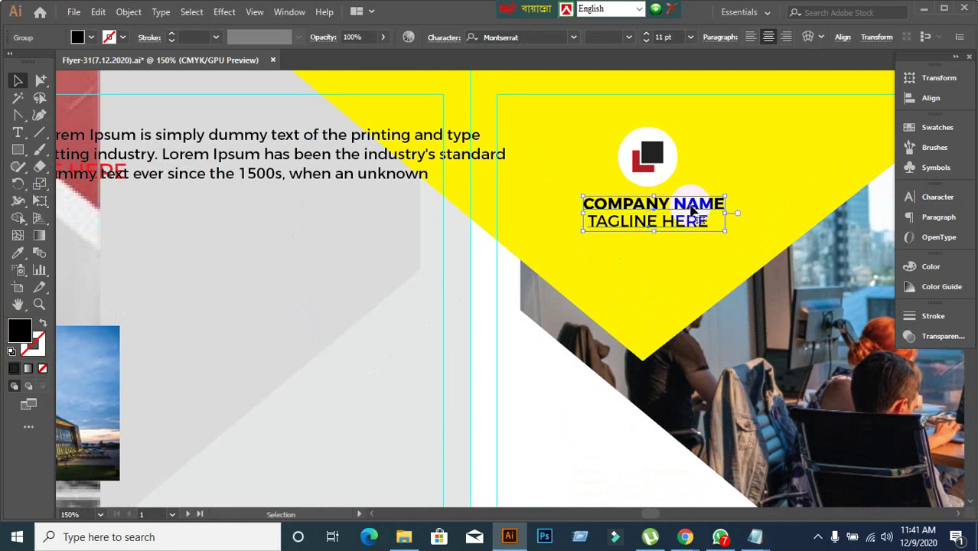
# Show the object alignment options and ungroup the COMPANY NAME and TAGLINE HERE texts
pyautogui.scroll(-1, 693, 256)
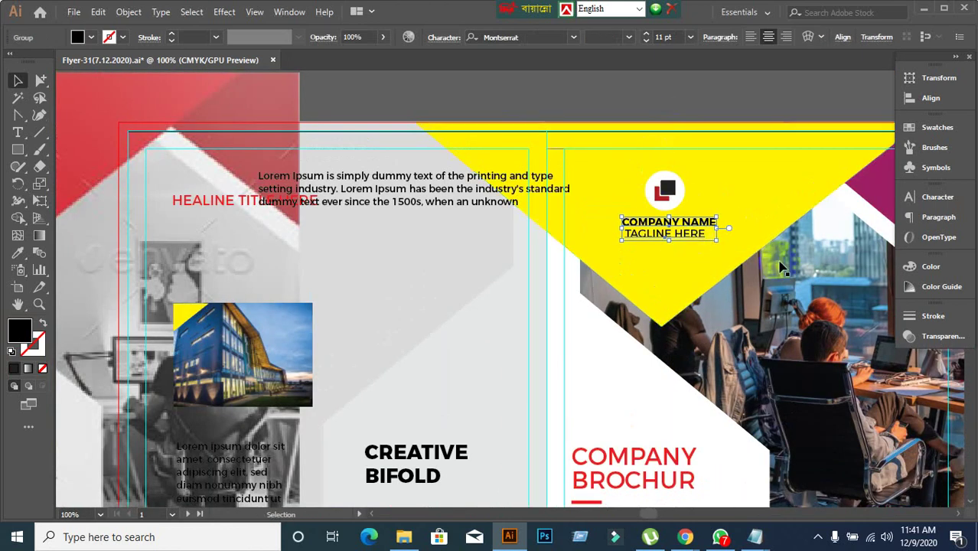
pyautogui.click(915, 107)
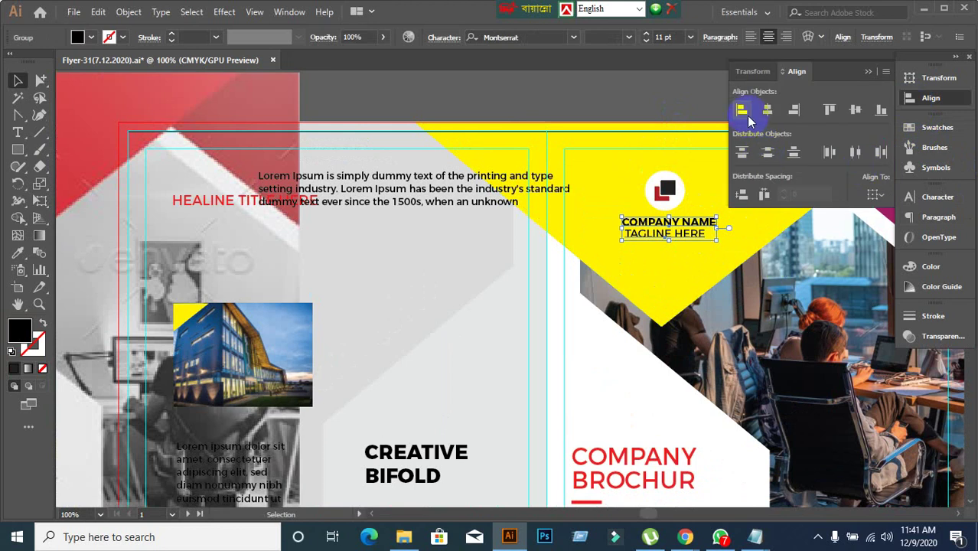
pyautogui.click(656, 115)
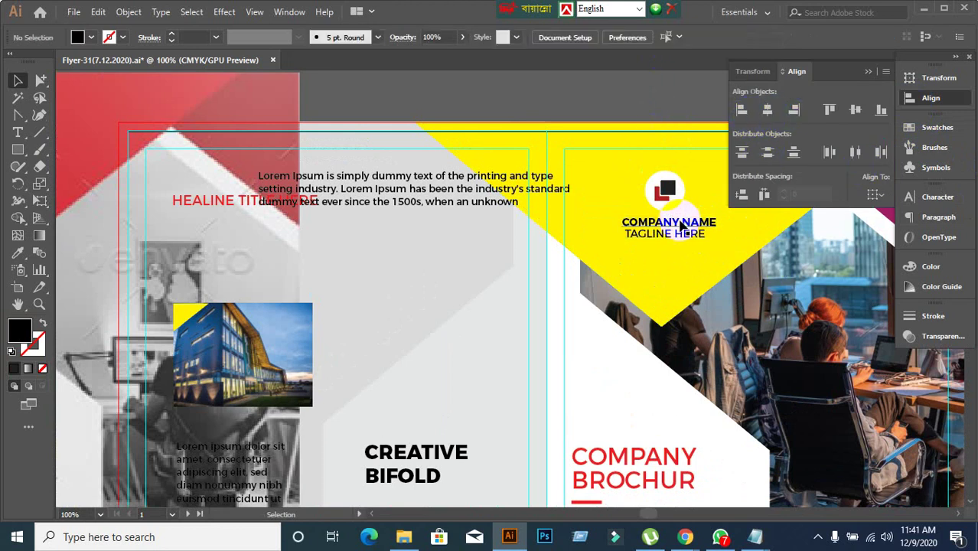
pyautogui.rightClick(681, 225)
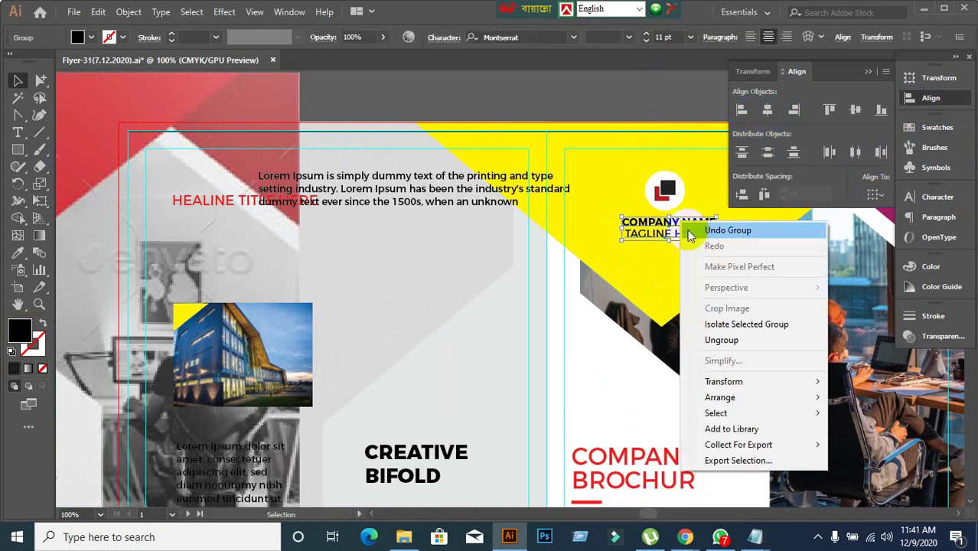
pyautogui.click(720, 338)
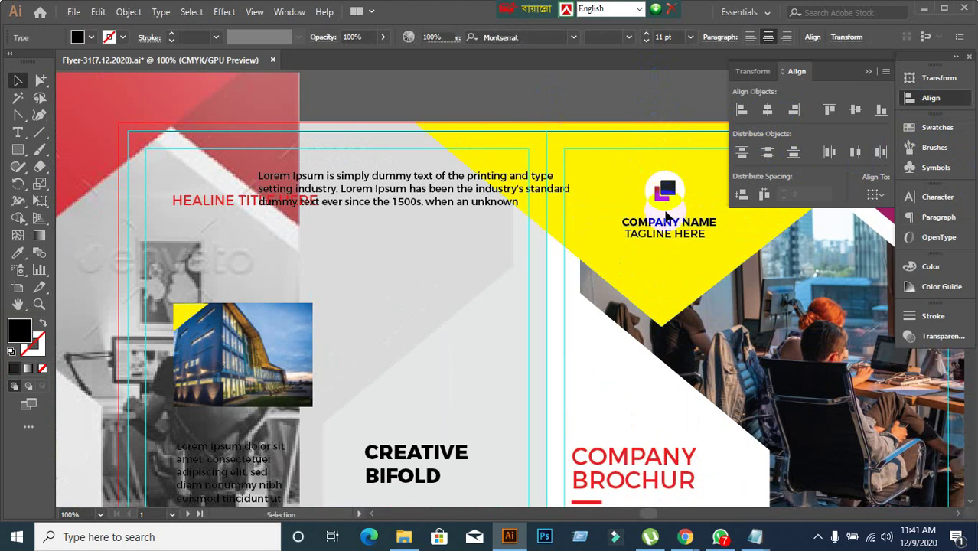
# Align the horizontal centres of the COMPANY NAME and TAGLINE HERE texts, group them again, and deselect
pyautogui.click(663, 206)
pyautogui.click(697, 245)
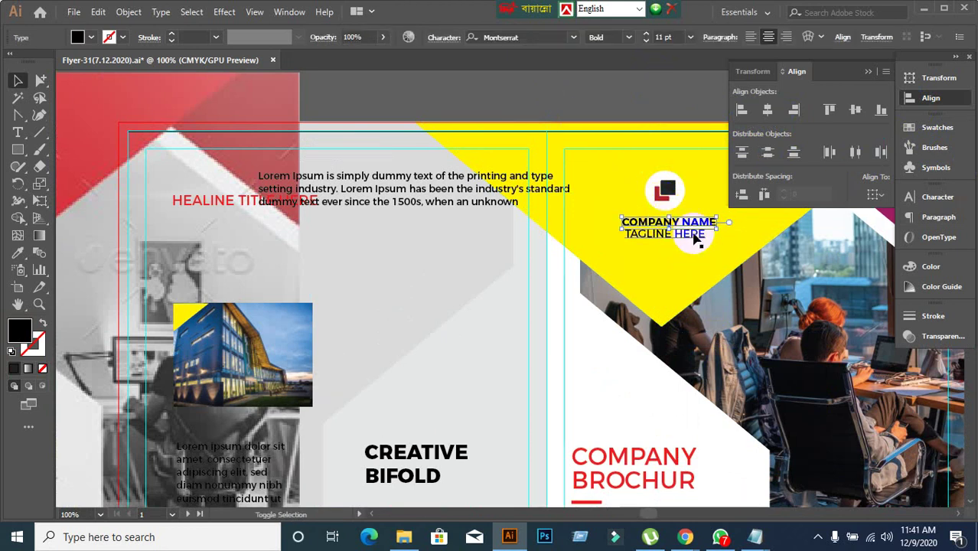
pyautogui.keyDown('shift'); pyautogui.click(697, 240); pyautogui.keyUp('shift')
pyautogui.click(767, 110)
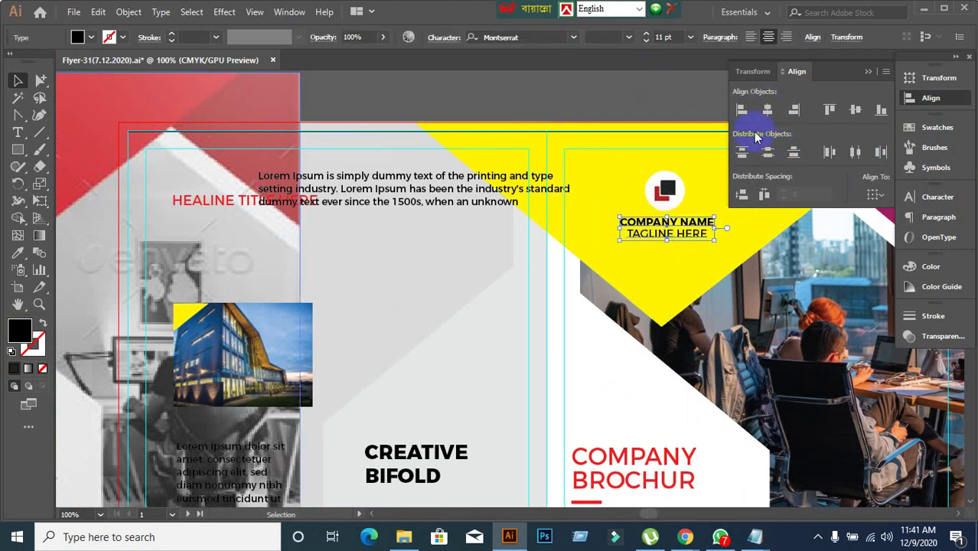
pyautogui.click(525, 93)
# Set the fill of the COMPANY NAME and TAGLINE HERE group to white, FFFFFF
pyautogui.click(637, 223)
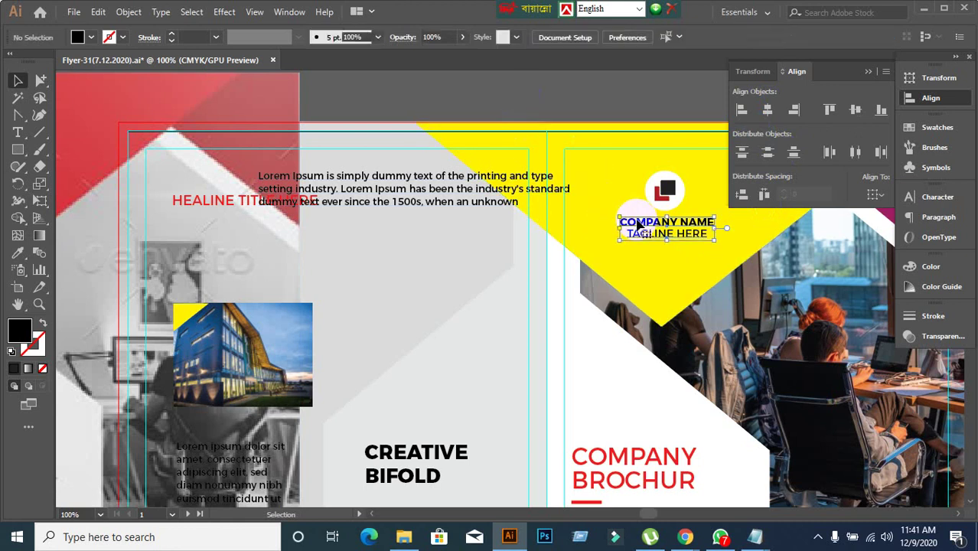
pyautogui.moveTo(197, 261); pyautogui.dragTo(332, 311)
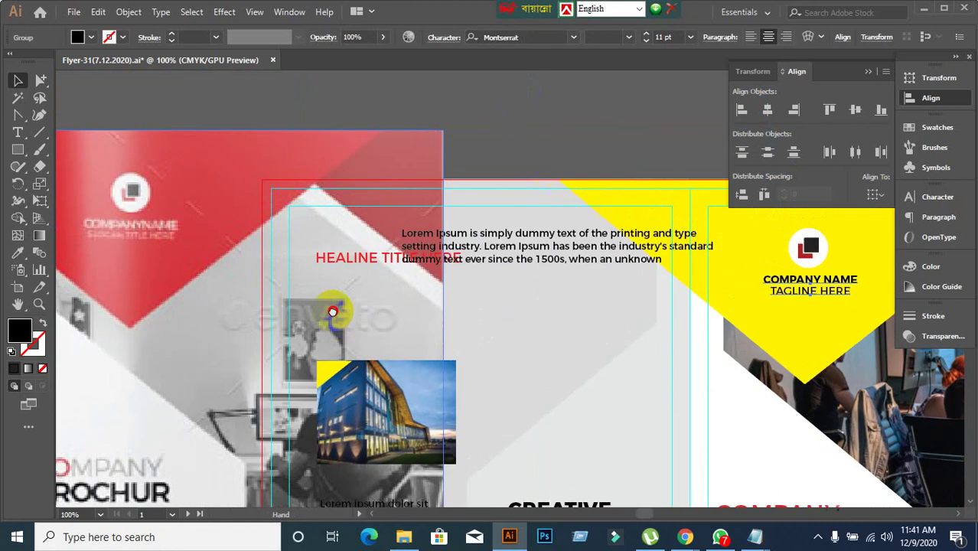
pyautogui.moveTo(484, 290); pyautogui.dragTo(332, 240)
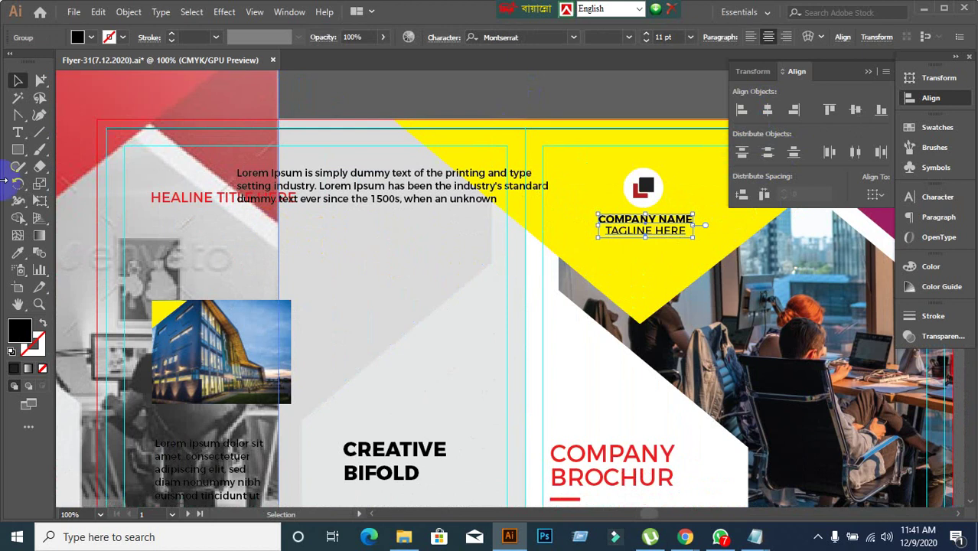
pyautogui.click(18, 254)
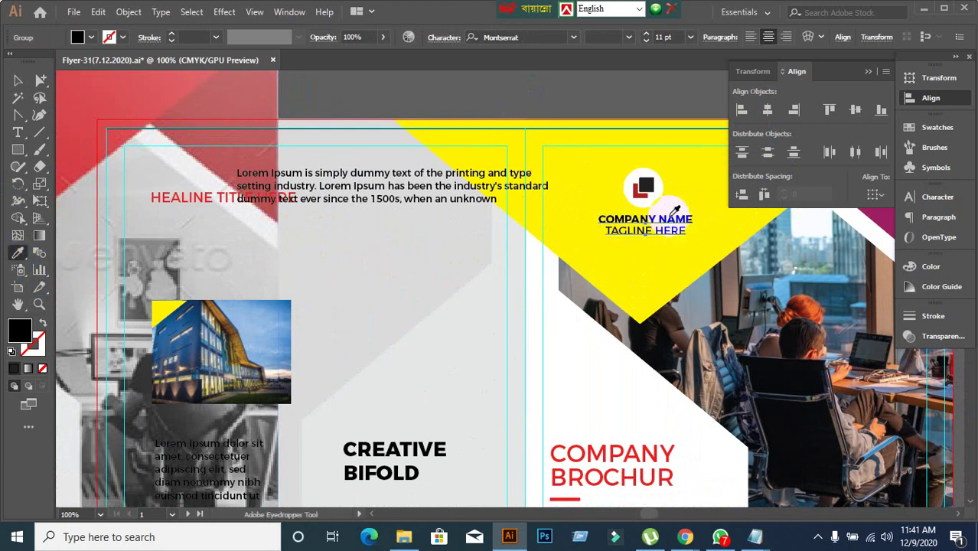
pyautogui.click(643, 191)
pyautogui.doubleClick(25, 329)
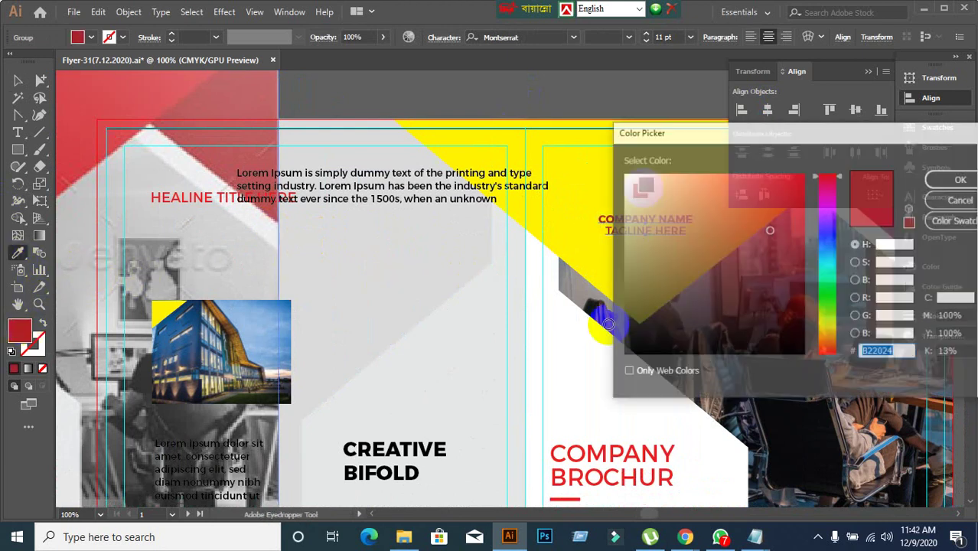
pyautogui.moveTo(727, 306); pyautogui.dragTo(611, 159)
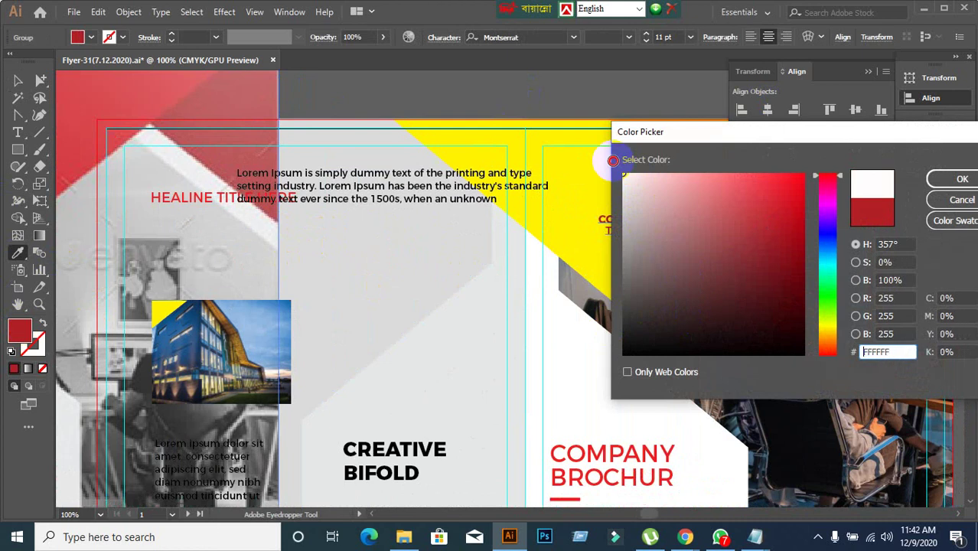
pyautogui.click(962, 180)
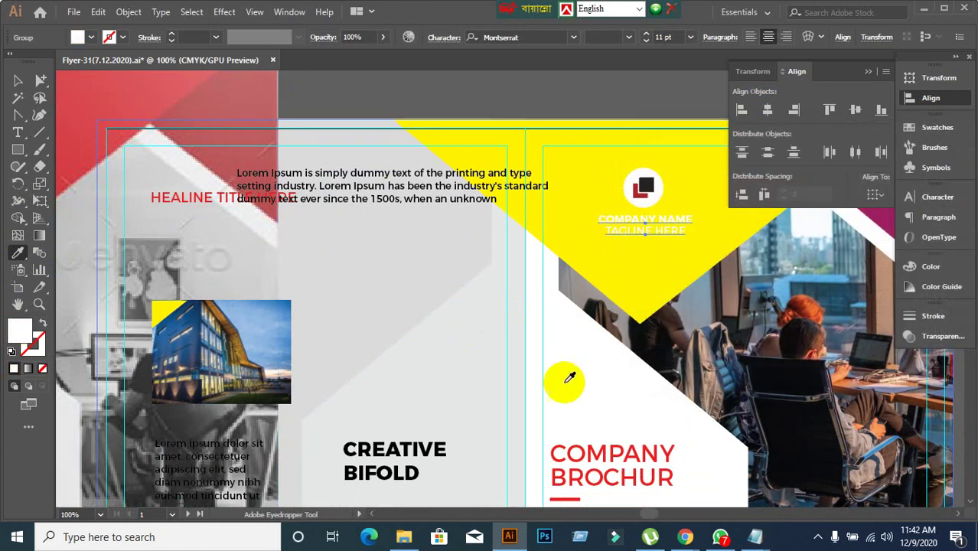
pyautogui.click(18, 81)
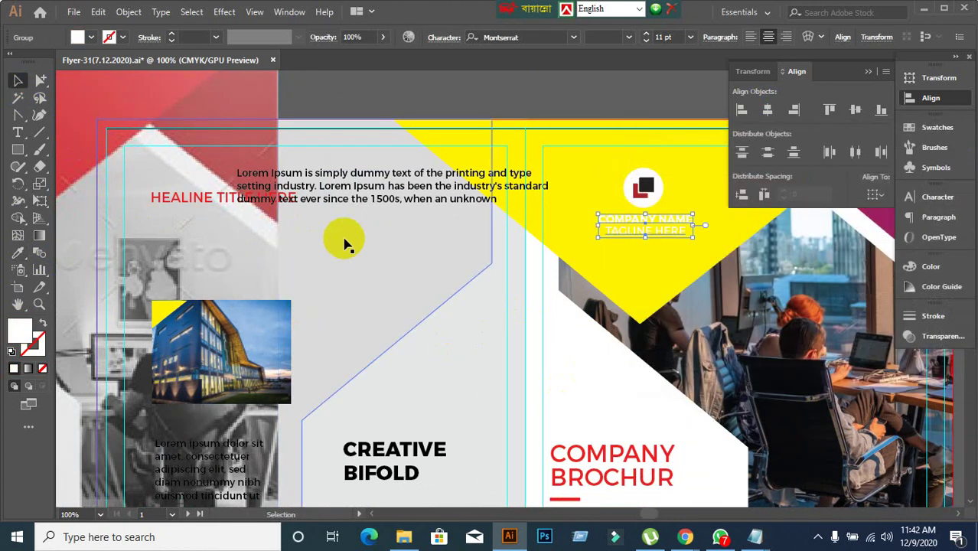
# Try a muted red fill on the company name and tagline group, and undo it
pyautogui.moveTo(371, 258); pyautogui.dragTo(539, 112)
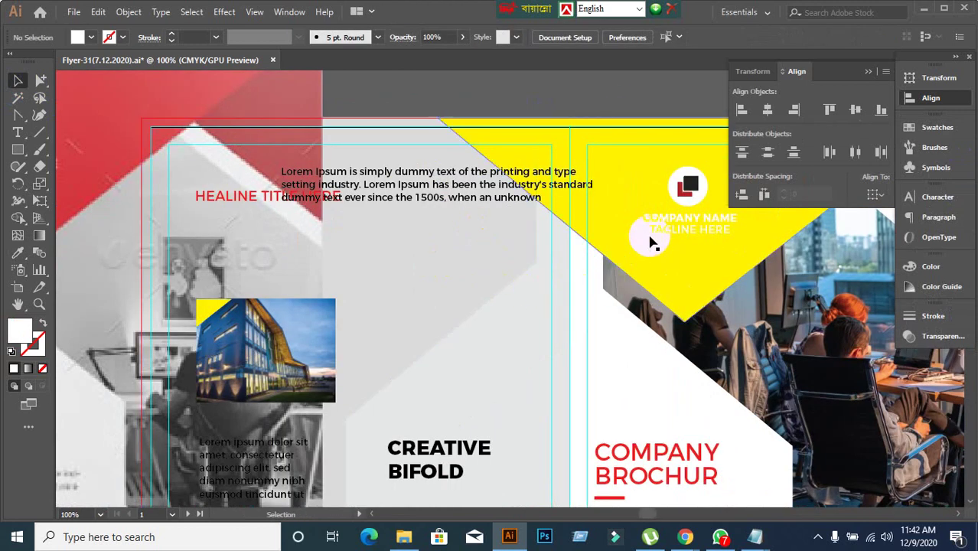
pyautogui.click(656, 235)
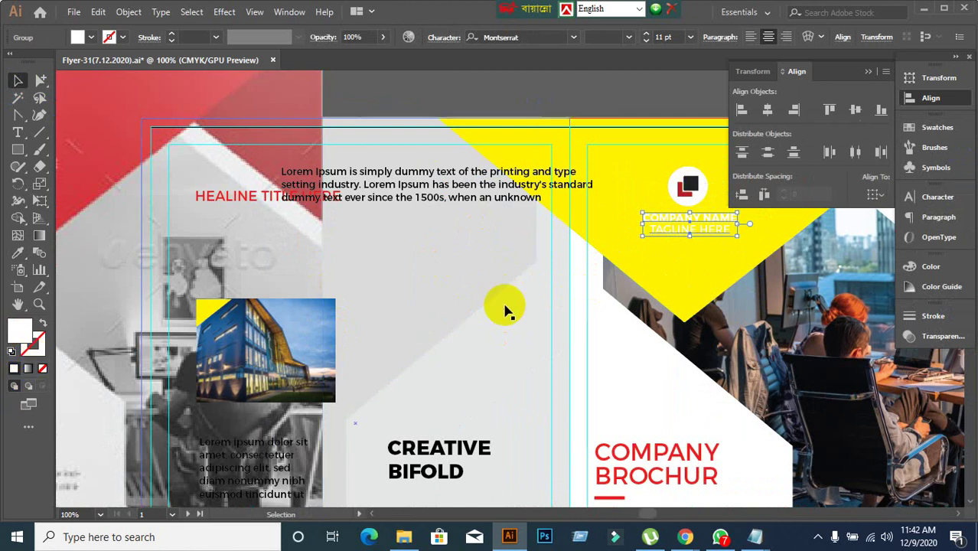
pyautogui.moveTo(680, 192); pyautogui.dragTo(683, 196)
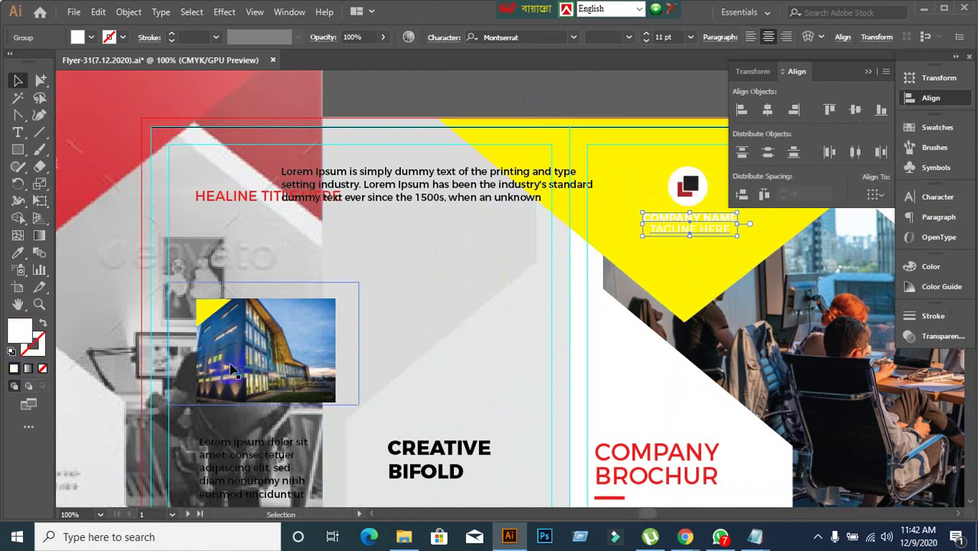
pyautogui.doubleClick(20, 335)
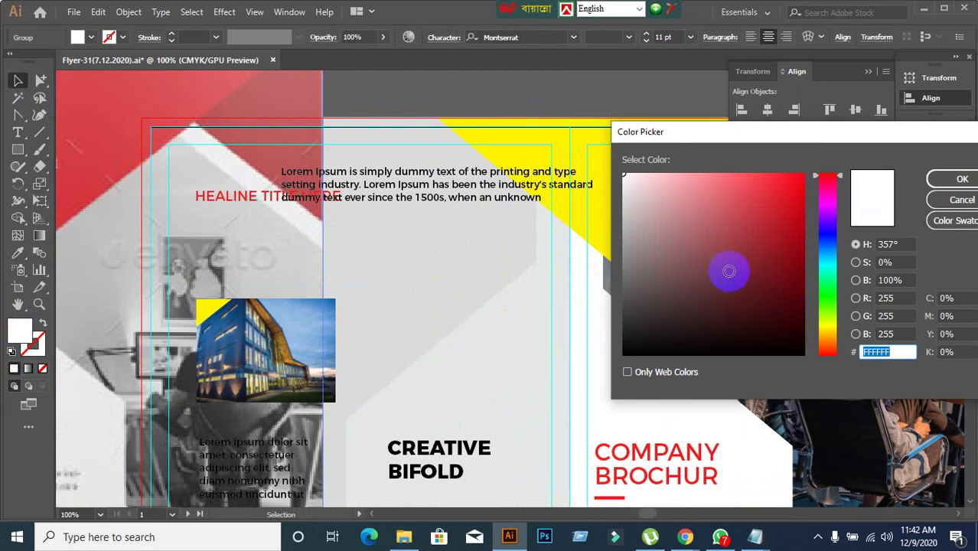
pyautogui.moveTo(704, 262)
pyautogui.mouseDown()
pyautogui.moveTo(726, 204)
pyautogui.moveTo(743, 222)
pyautogui.mouseUp()
pyautogui.click(956, 179)
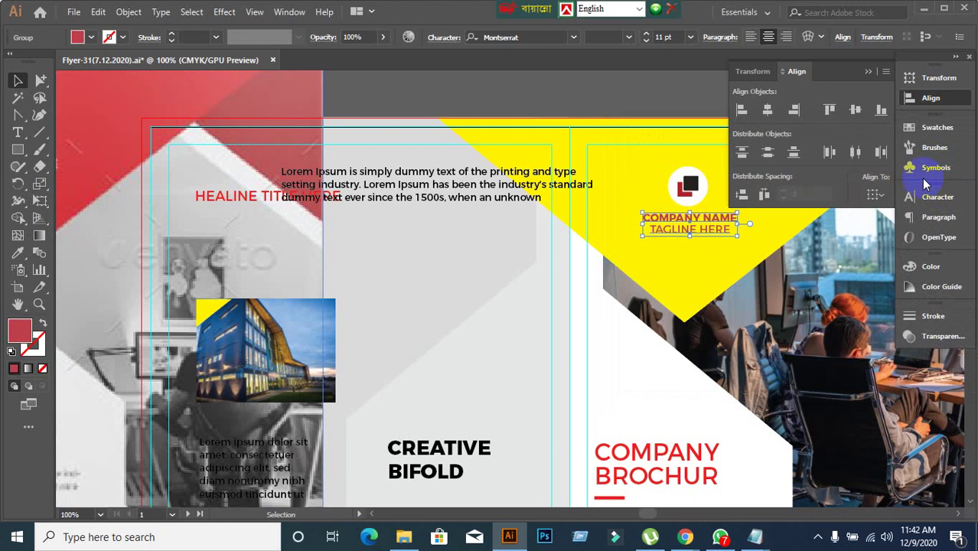
pyautogui.hotkey('ctrl', 'z')
# Recolour the yellow triangle behind the front-cover logo dark red, B22024, by sampling with the Eyedropper
pyautogui.click(638, 136)
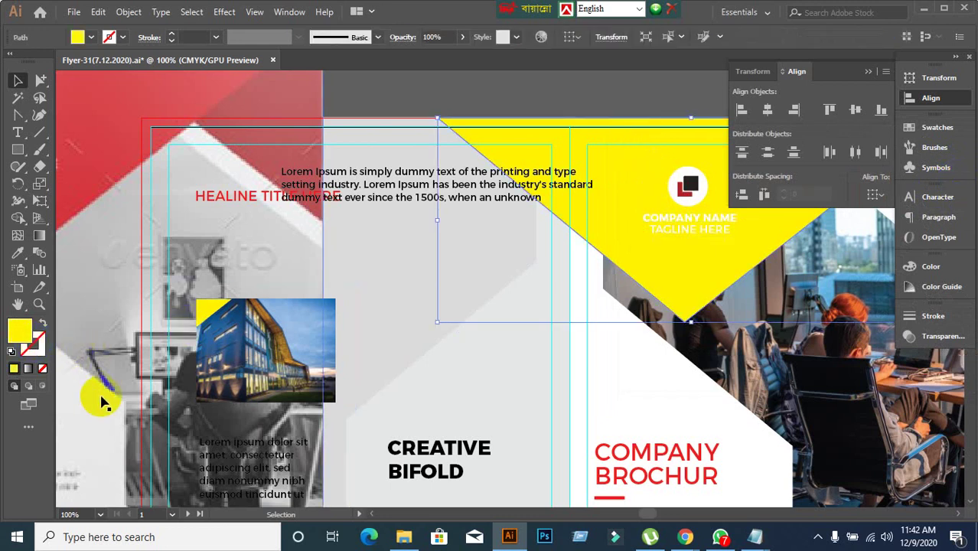
pyautogui.click(459, 109)
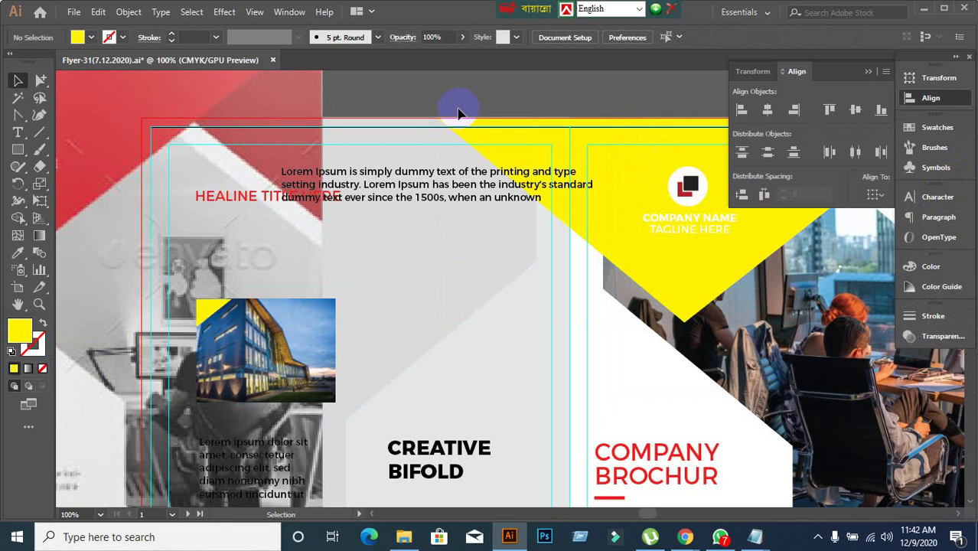
pyautogui.scroll(-2, 459, 113)
pyautogui.moveTo(457, 113); pyautogui.dragTo(359, 139)
pyautogui.click(485, 154)
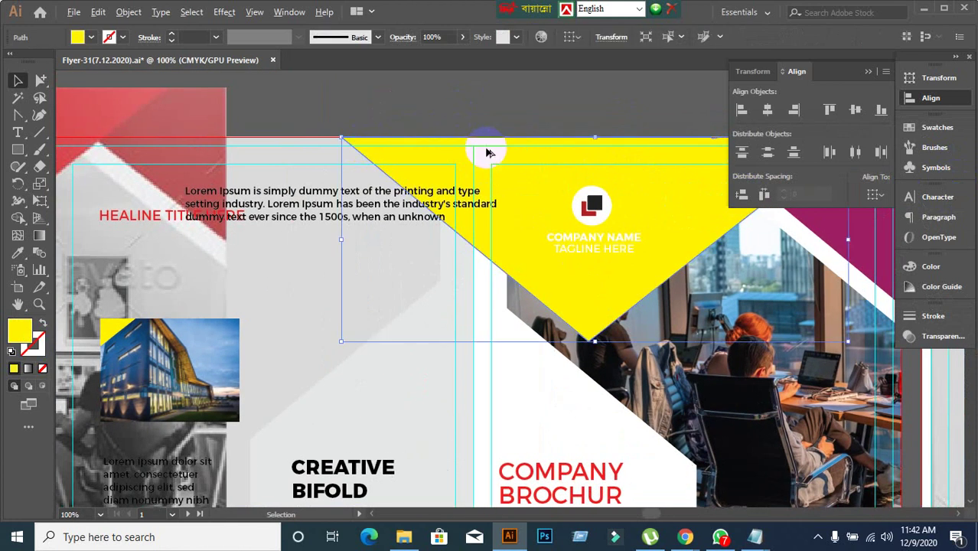
pyautogui.click(25, 255)
pyautogui.click(563, 188)
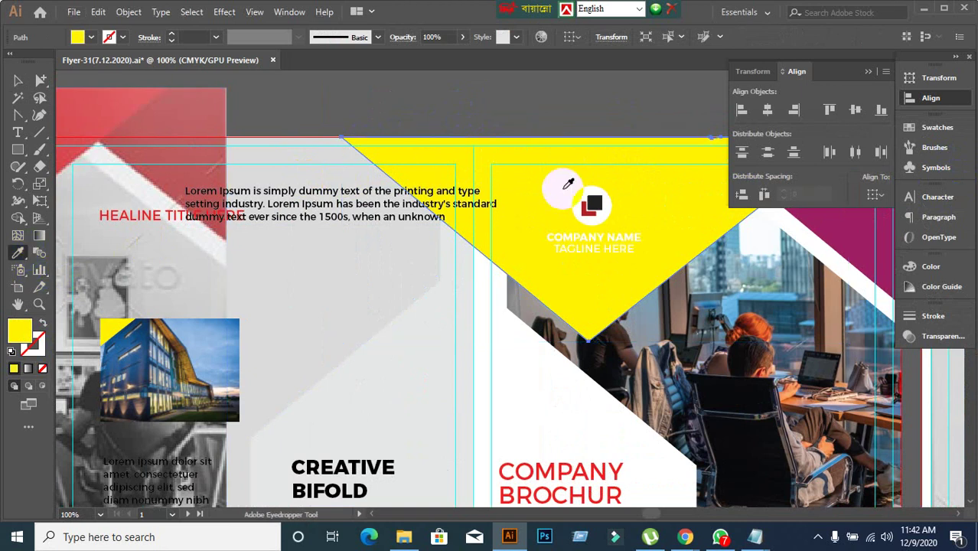
pyautogui.click(385, 153)
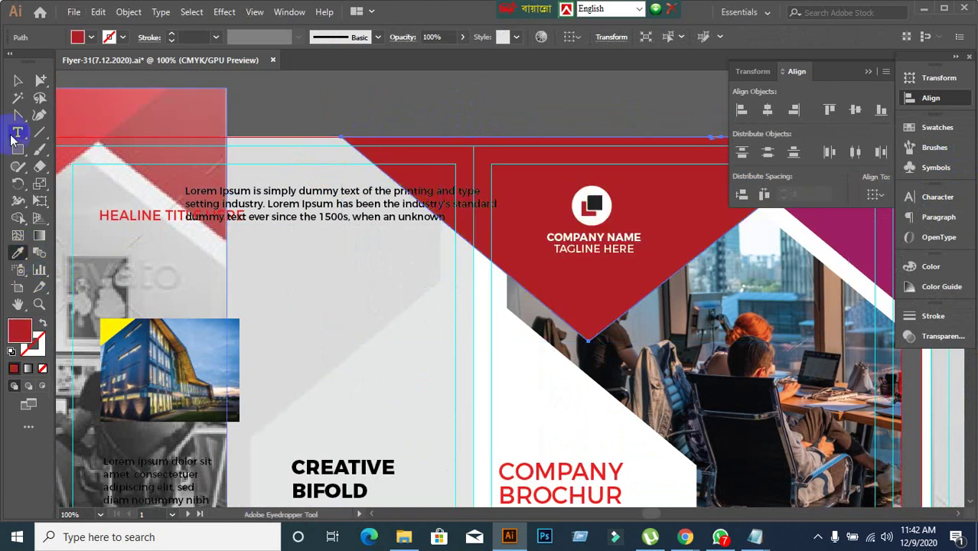
# Change the triangle's fill to a brighter red, D10010, and deselect it
pyautogui.click(29, 82)
pyautogui.click(261, 185)
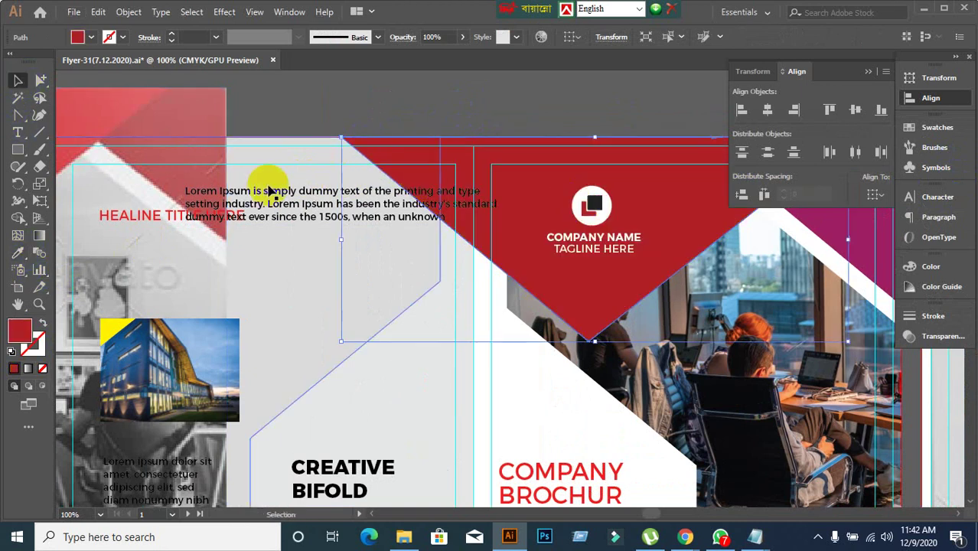
pyautogui.doubleClick(20, 331)
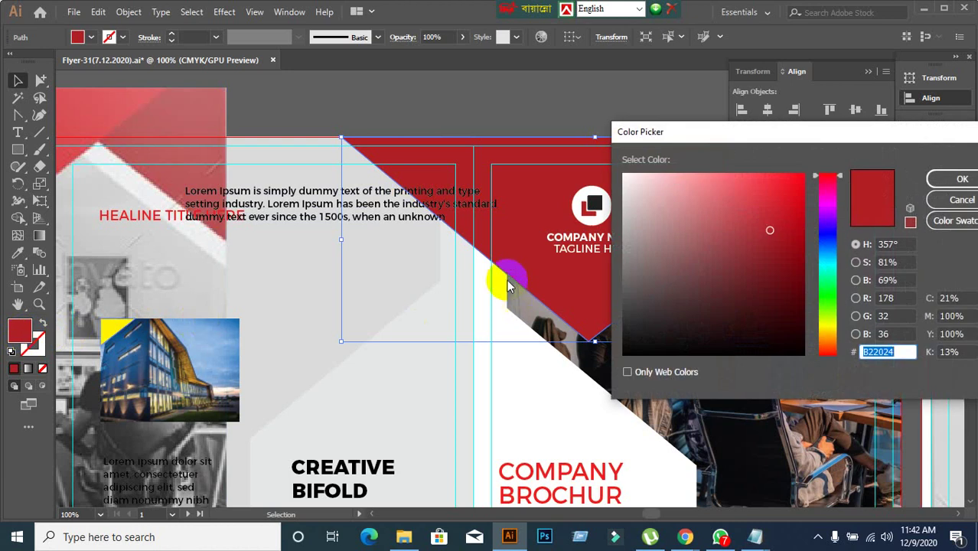
pyautogui.moveTo(771, 231); pyautogui.dragTo(805, 205)
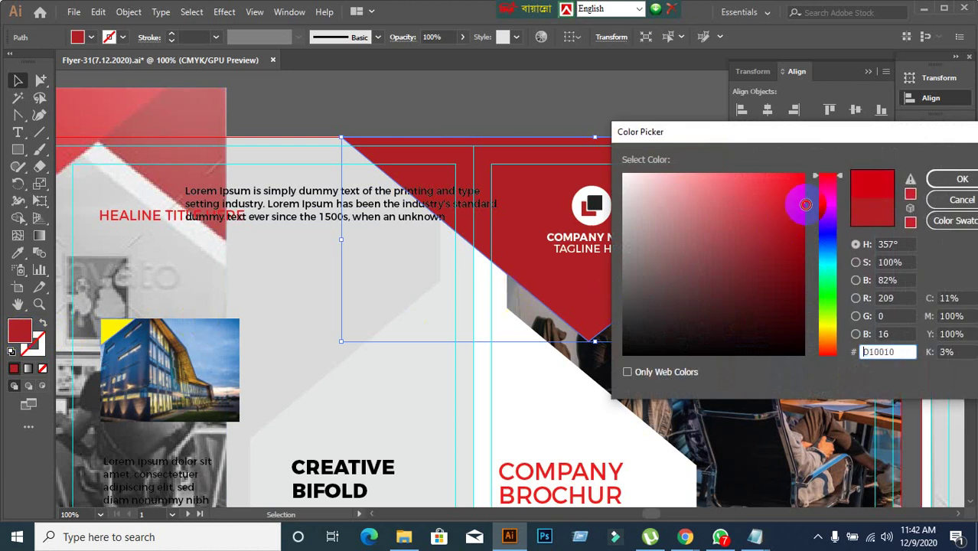
pyautogui.click(961, 179)
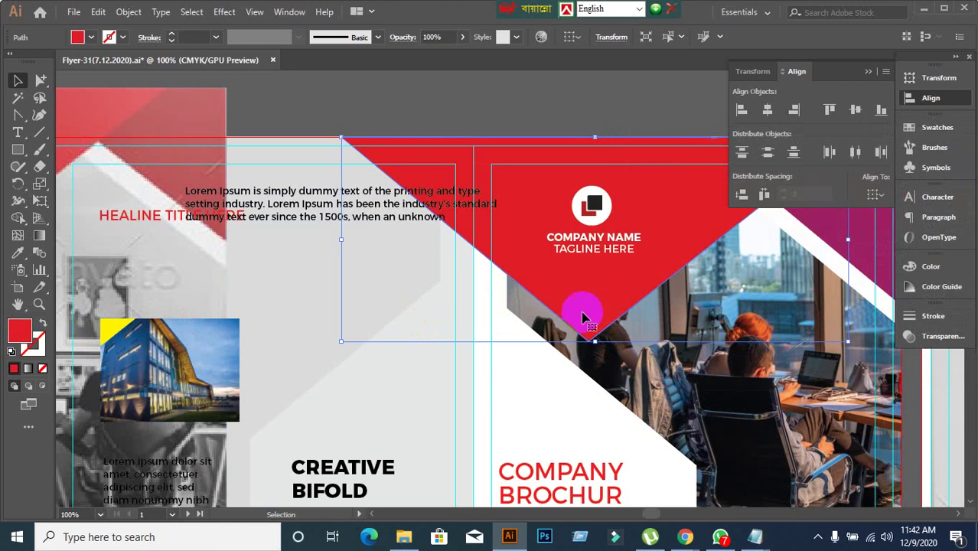
pyautogui.click(579, 228)
# Compare the recoloured front-cover triangle and logo area with the reference brochure
pyautogui.keyDown('alt'); pyautogui.scroll(-1, 579, 228); pyautogui.keyUp('alt')
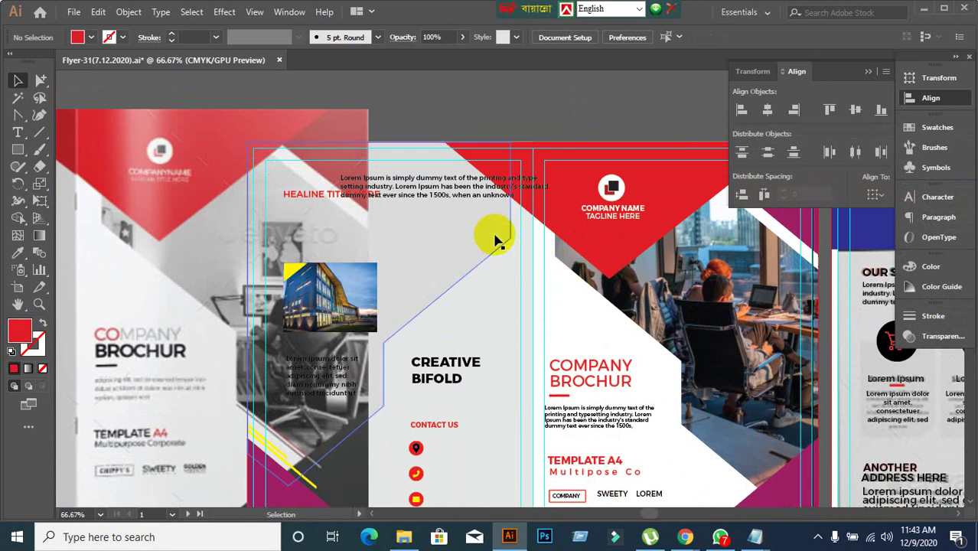
pyautogui.hscroll(-3, 493, 241)
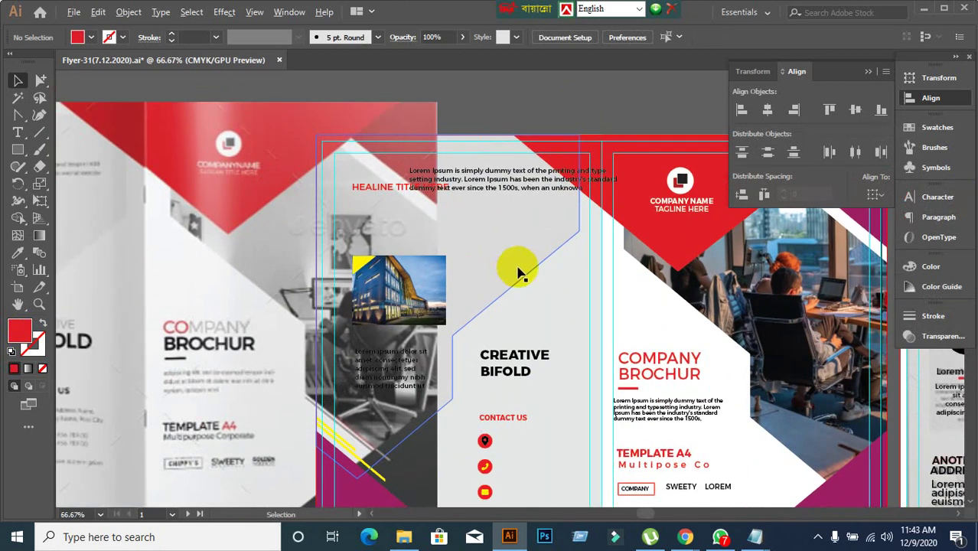
pyautogui.scroll(1, 755, 220)
pyautogui.moveTo(652, 254); pyautogui.dragTo(460, 313)
pyautogui.moveTo(550, 214); pyautogui.dragTo(508, 230)
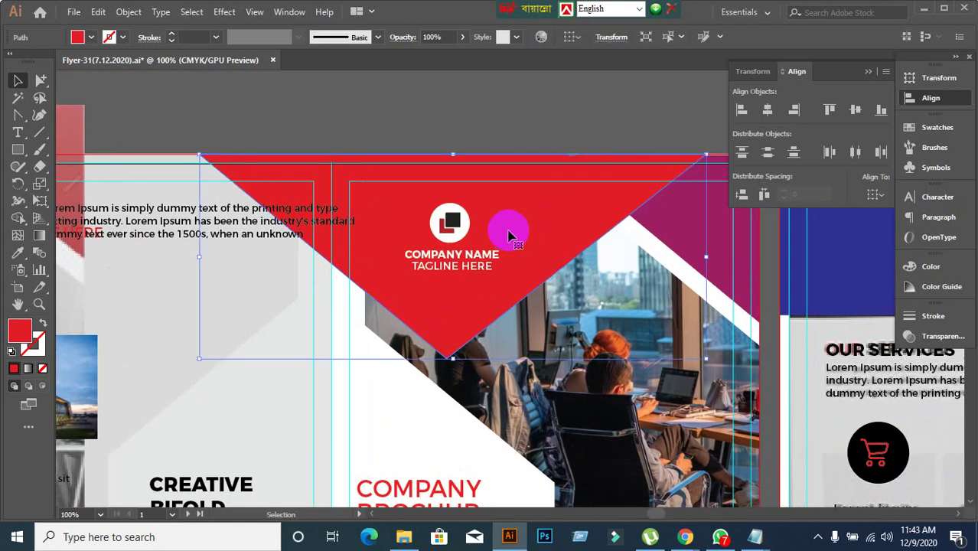
pyautogui.click(555, 225)
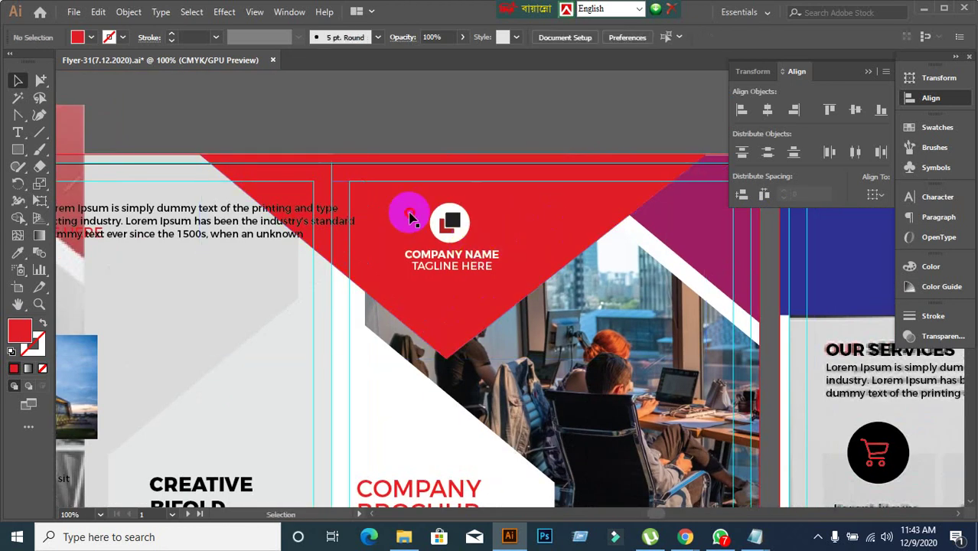
pyautogui.moveTo(409, 219); pyautogui.dragTo(662, 335)
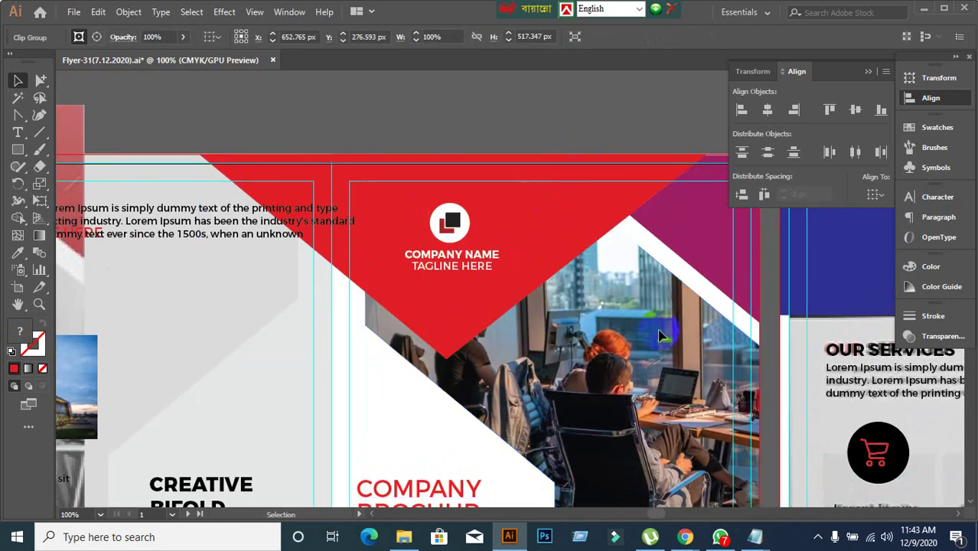
pyautogui.hotkey('ctrl', 'shift', 'a')
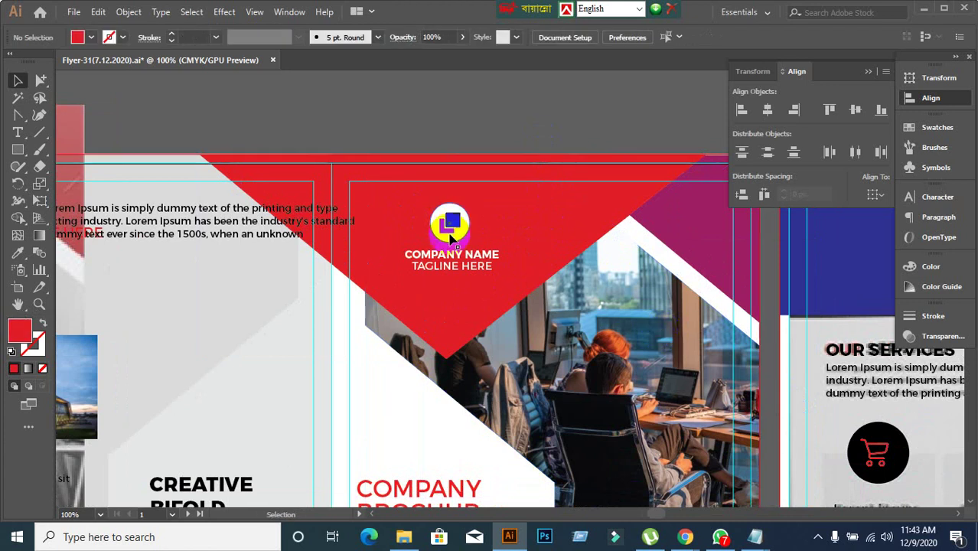
pyautogui.click(511, 157)
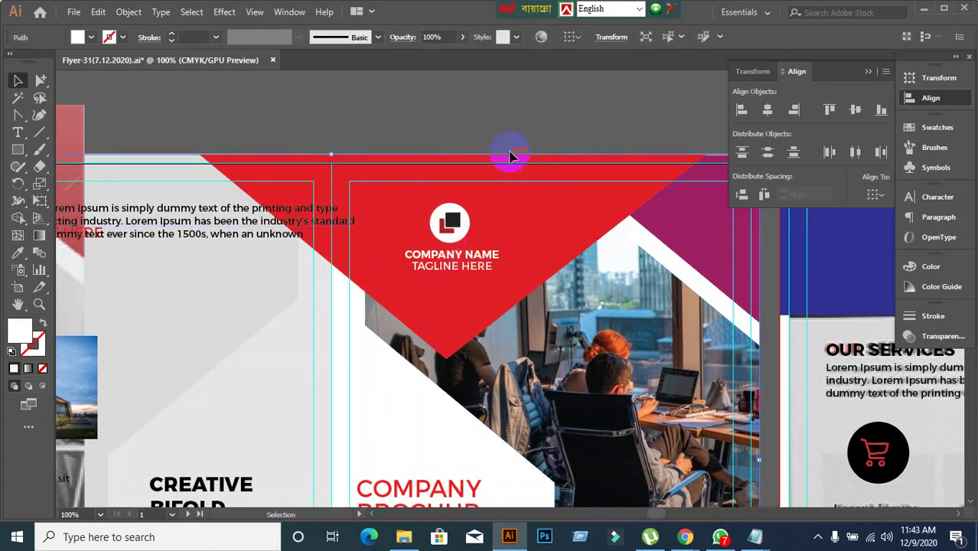
pyautogui.rightClick(383, 402)
pyautogui.click(635, 95)
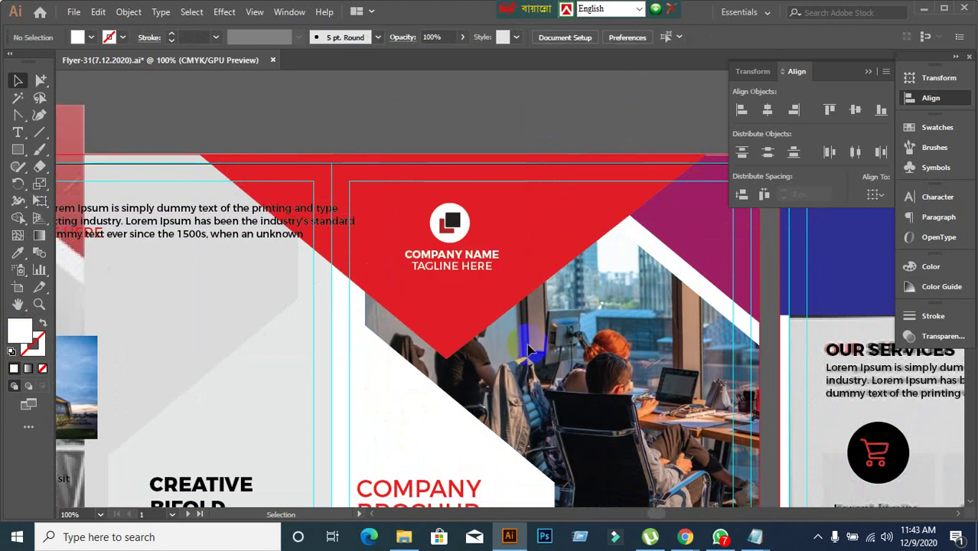
pyautogui.click(455, 355)
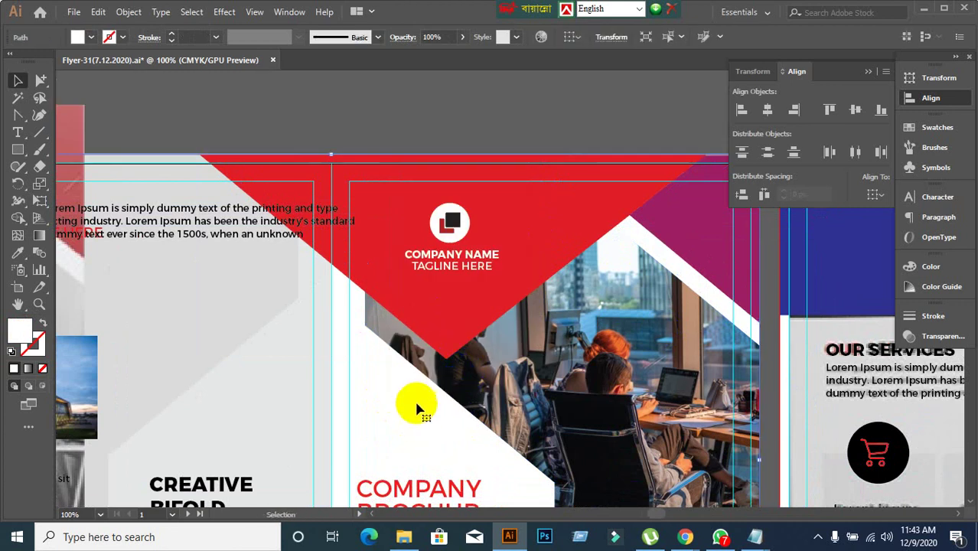
pyautogui.click(395, 403)
# Select the front-cover logo together with the company name and tagline group and align their horizontal centres
pyautogui.moveTo(412, 325); pyautogui.dragTo(448, 230)
pyautogui.keyDown('shift'); pyautogui.click(451, 277); pyautogui.keyUp('shift')
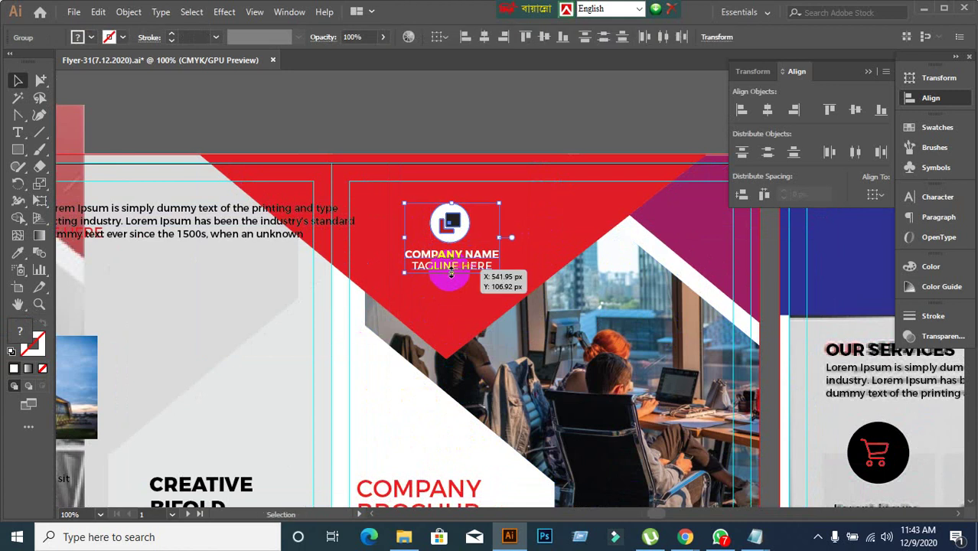
pyautogui.click(768, 109)
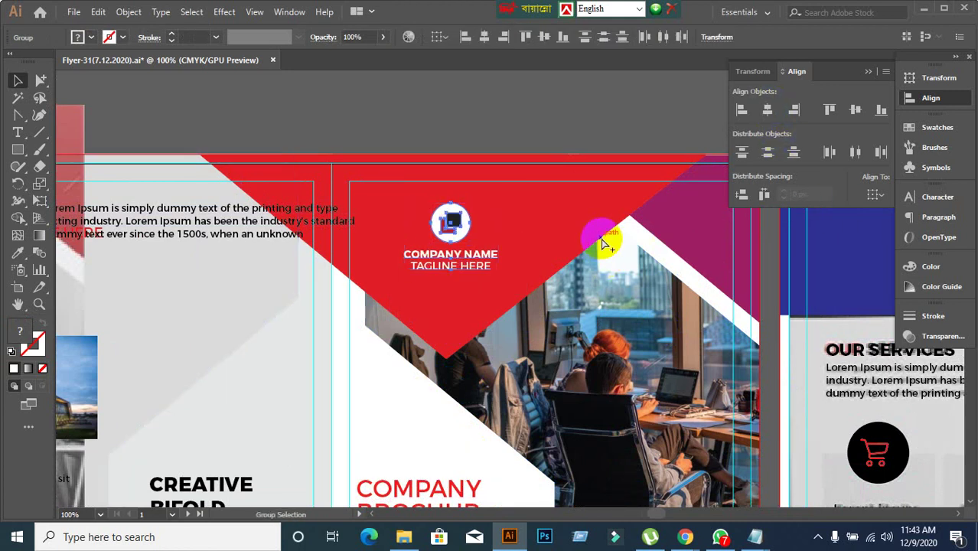
pyautogui.click(480, 141)
pyautogui.click(447, 220)
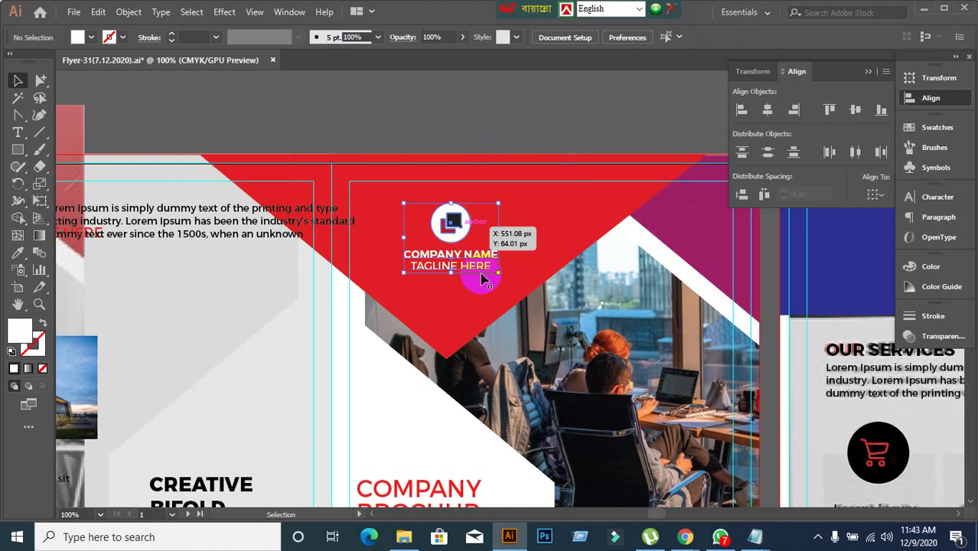
pyautogui.click(509, 136)
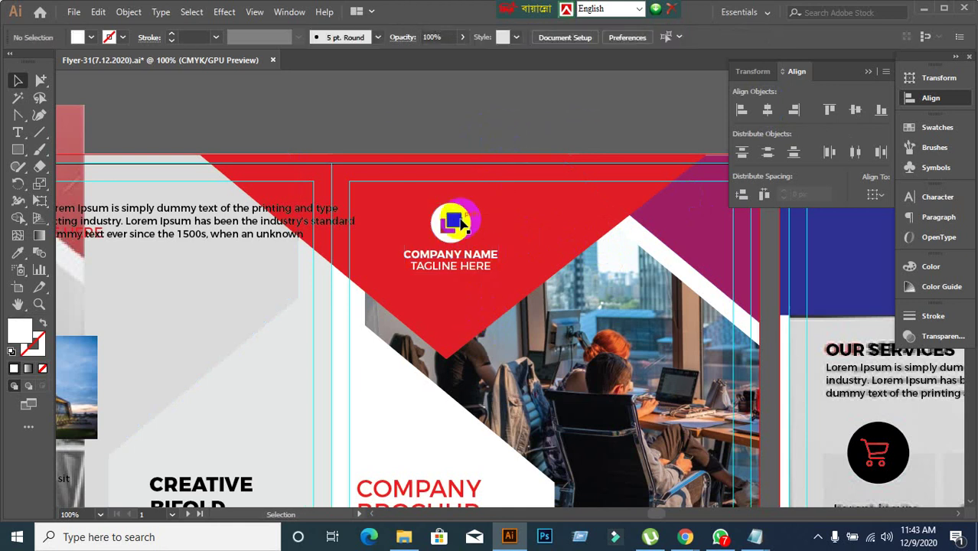
pyautogui.click(459, 221)
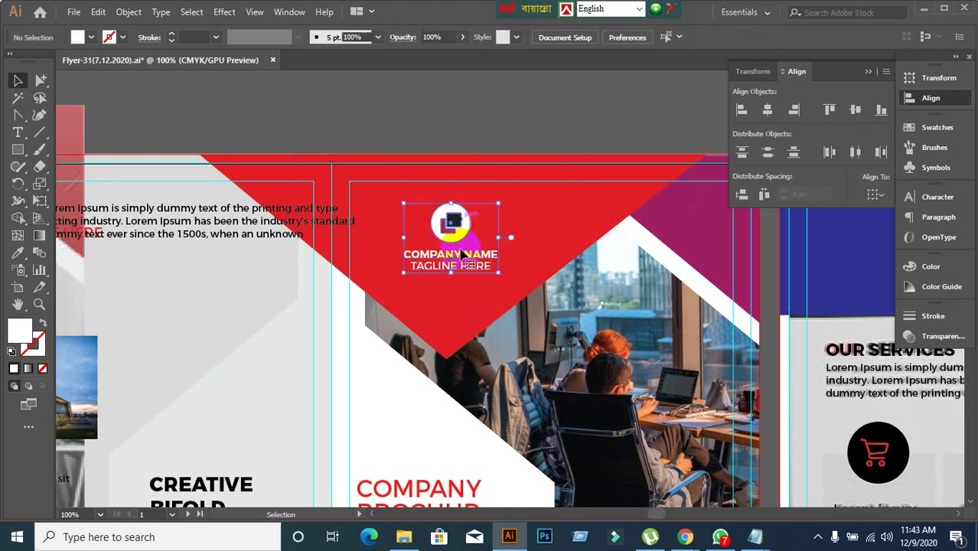
pyautogui.click(499, 113)
pyautogui.press('a')
pyautogui.click(498, 149)
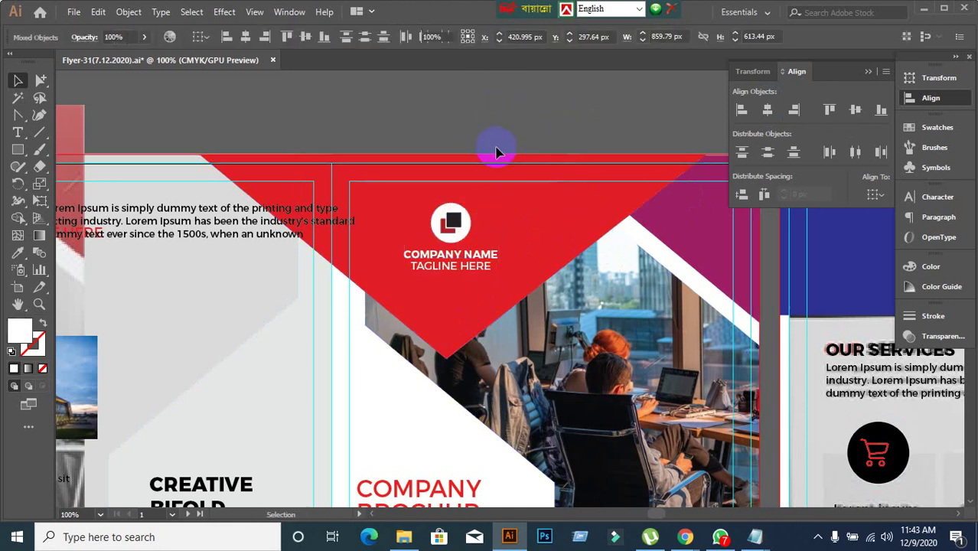
pyautogui.press('v')
pyautogui.click(447, 332)
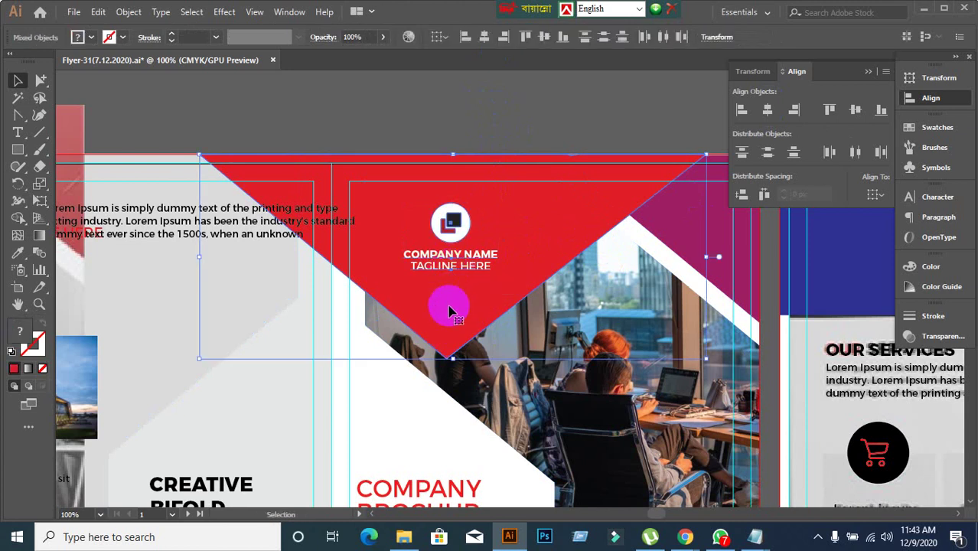
pyautogui.click(512, 122)
pyautogui.click(452, 224)
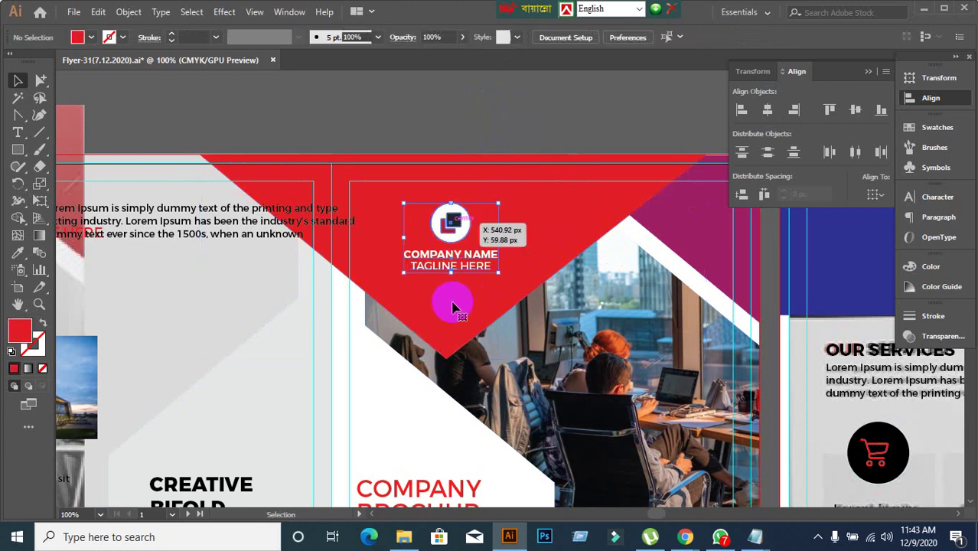
pyautogui.doubleClick(453, 307)
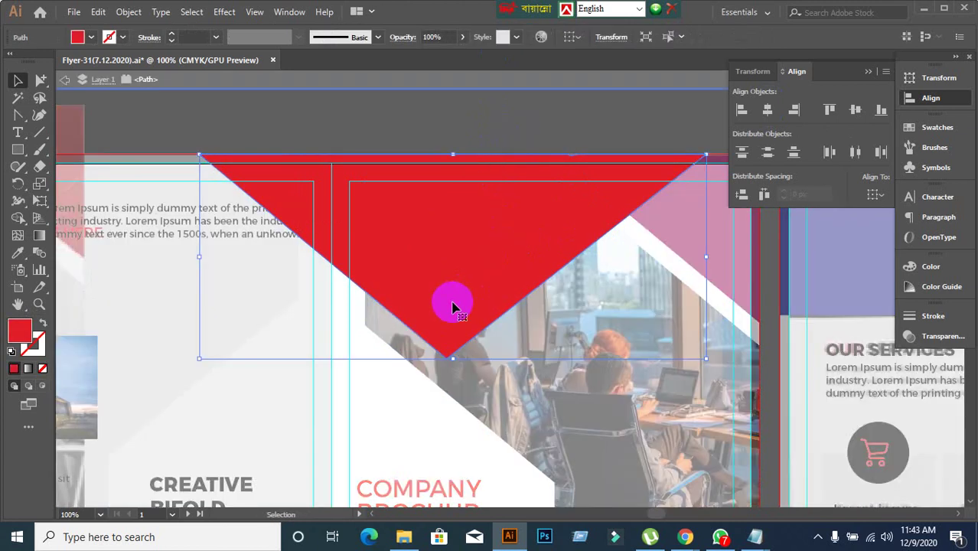
pyautogui.click(260, 90)
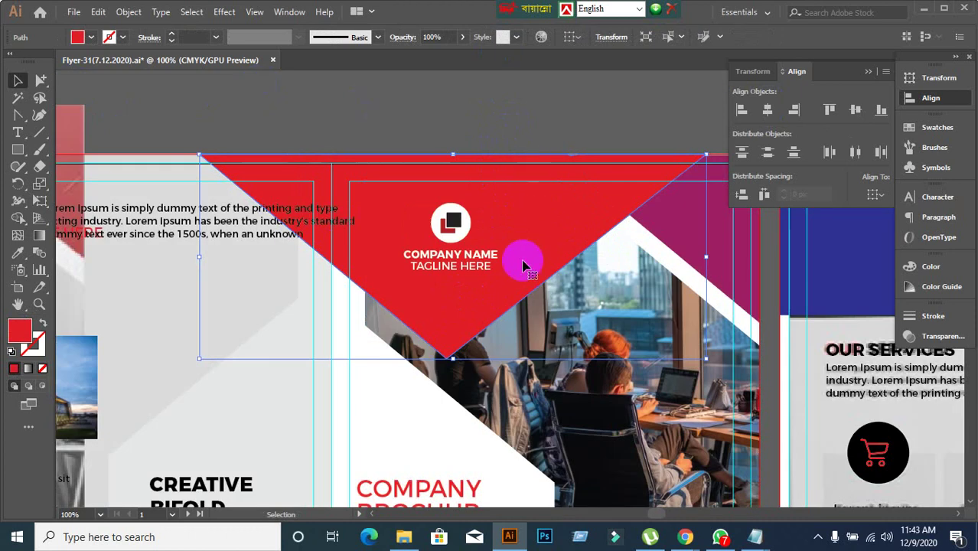
pyautogui.click(451, 220)
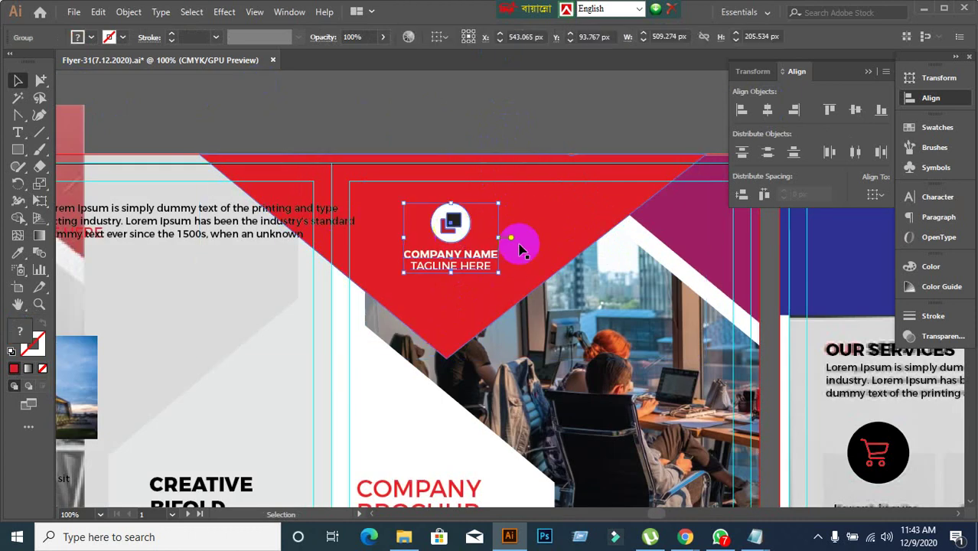
pyautogui.doubleClick(572, 219)
pyautogui.click(217, 85)
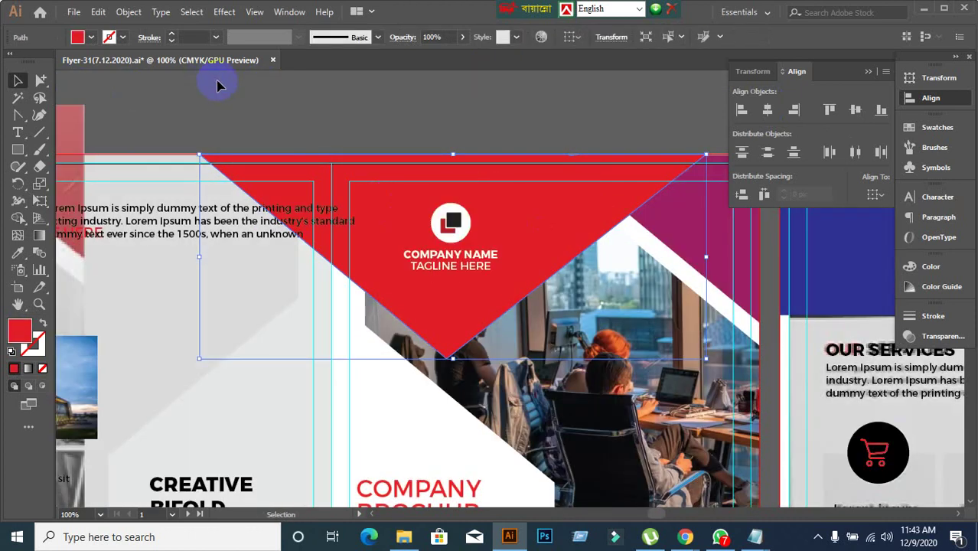
pyautogui.click(541, 126)
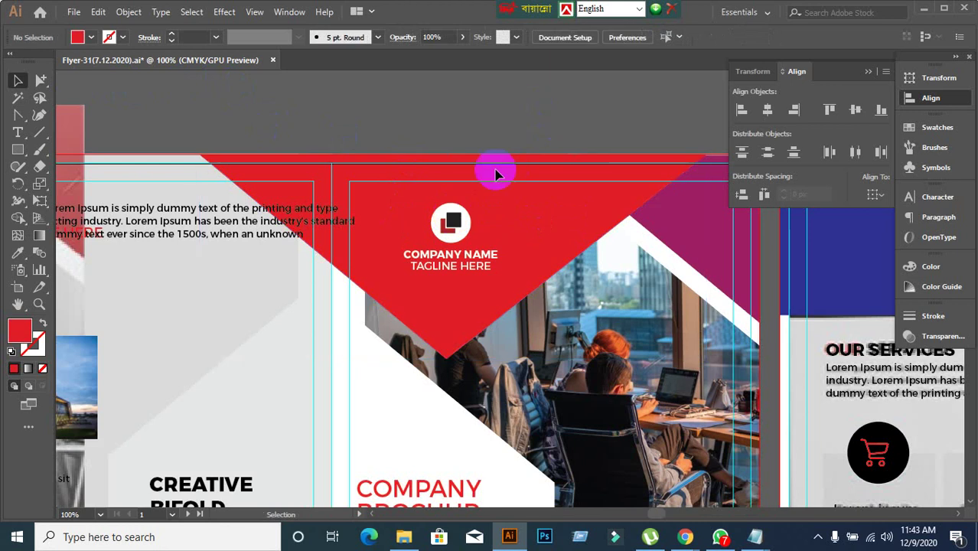
# Select the red front-cover triangle together with the logo and company name group, align their horizontal centres, and deselect them
pyautogui.click(494, 187)
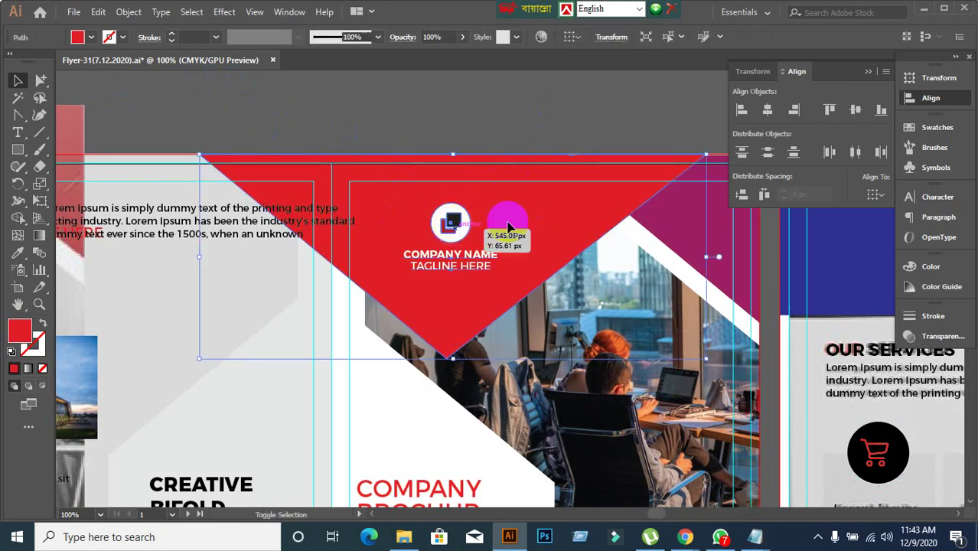
pyautogui.click(767, 109)
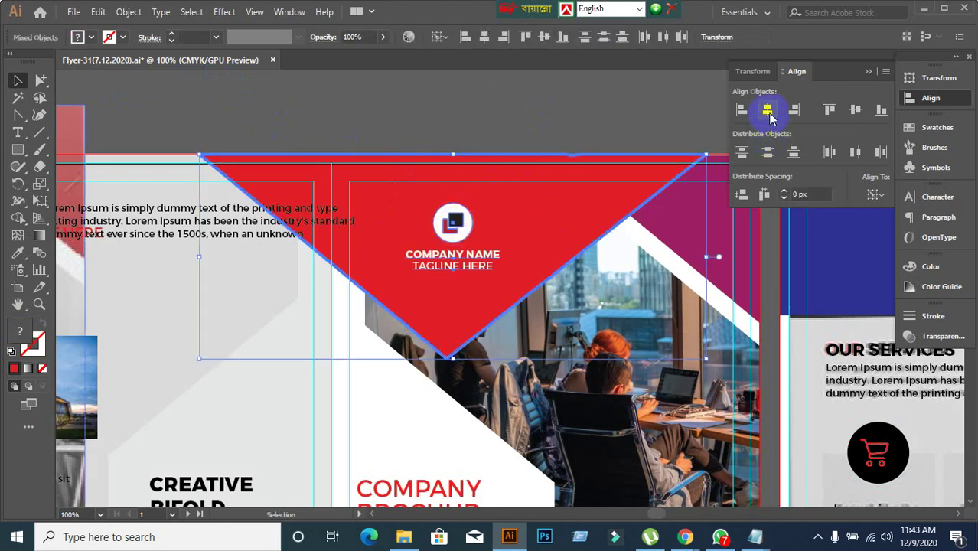
pyautogui.click(431, 127)
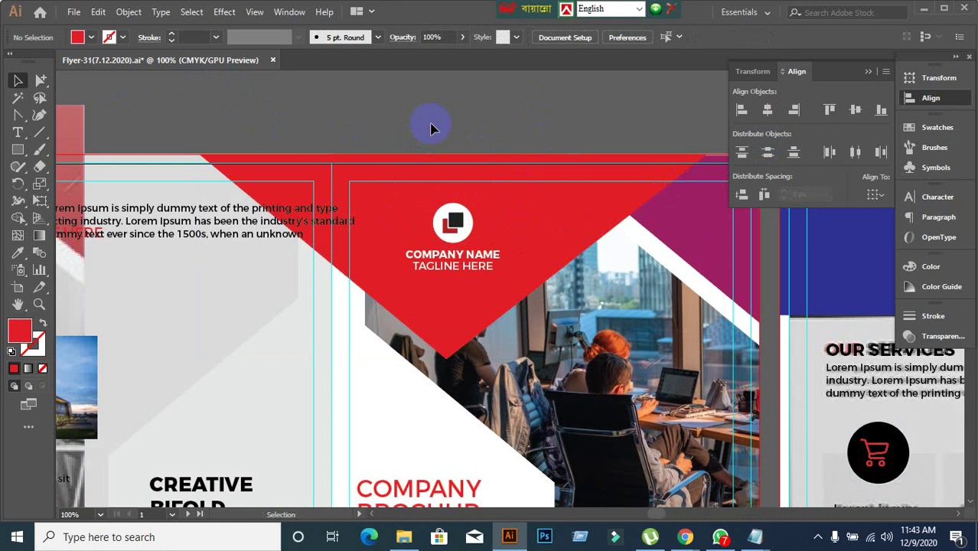
# Shift the reference brochure image further left, away from the back cover, and place the black Lorem Ipsum paragraph directly below the HEALINE TITLE HERE headline
pyautogui.scroll(-2, 463, 184)
pyautogui.moveTo(421, 218); pyautogui.dragTo(540, 179)
pyautogui.moveTo(251, 223); pyautogui.dragTo(389, 220)
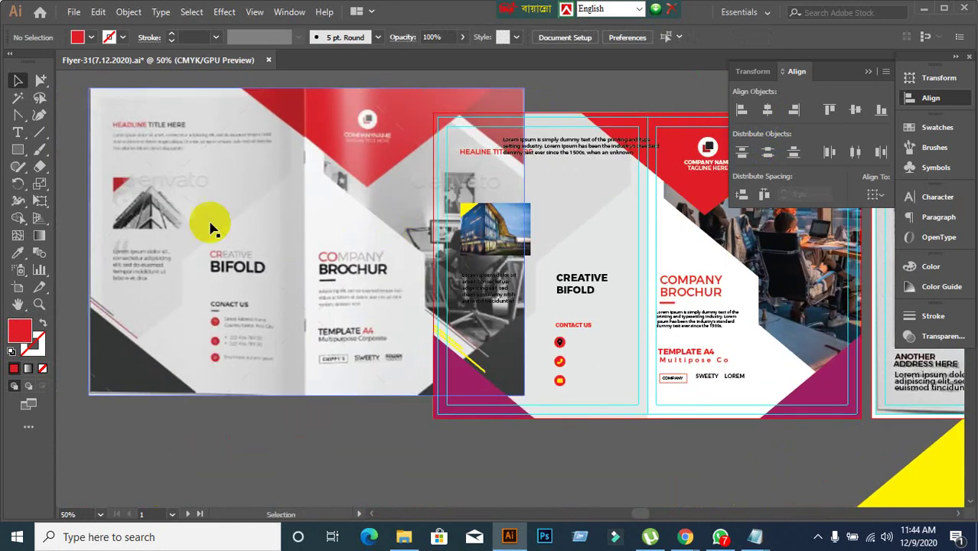
pyautogui.moveTo(213, 226); pyautogui.dragTo(157, 231)
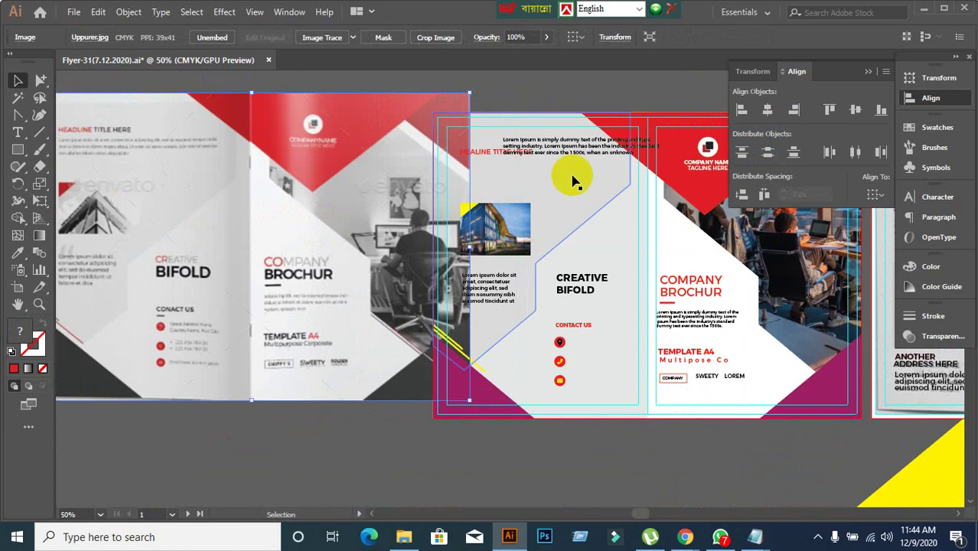
pyautogui.moveTo(579, 155); pyautogui.dragTo(556, 164)
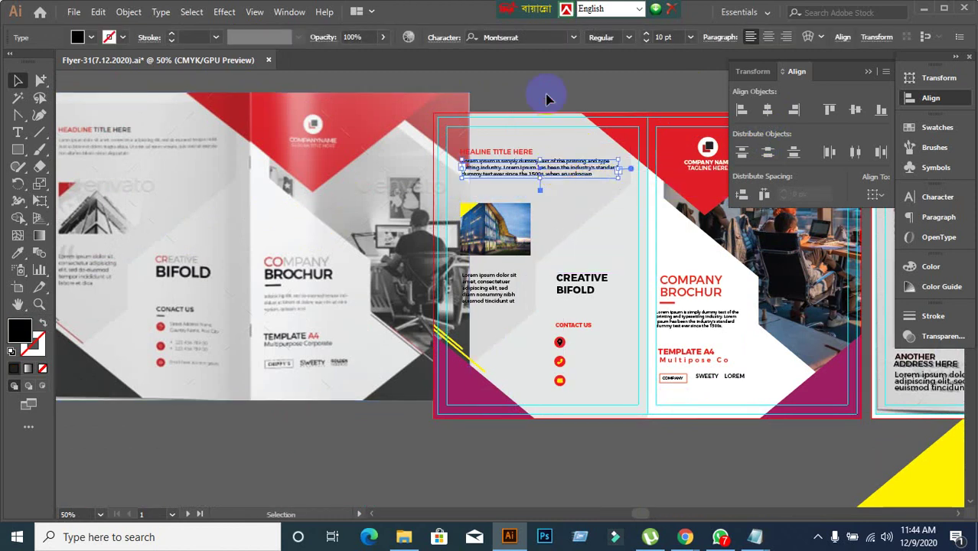
pyautogui.click(533, 127)
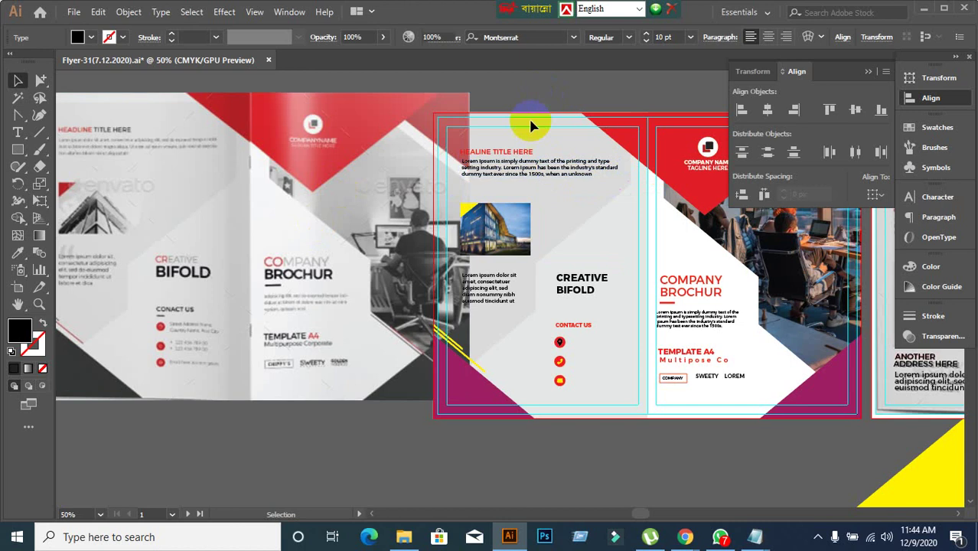
# Set the font size of the red HEALINE TITLE HERE headline on the back cover to 15 pt and deselect it
pyautogui.click(505, 157)
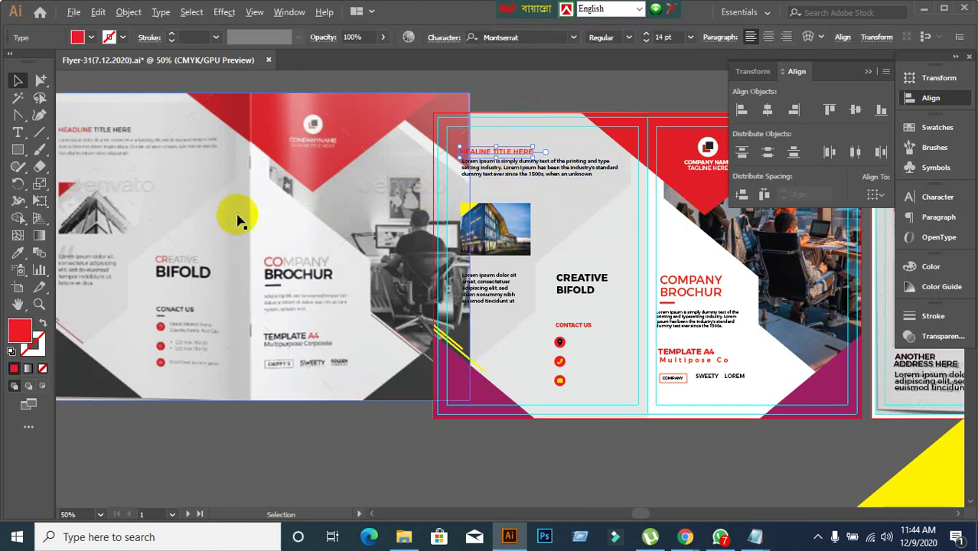
pyautogui.scroll(1, 251, 195)
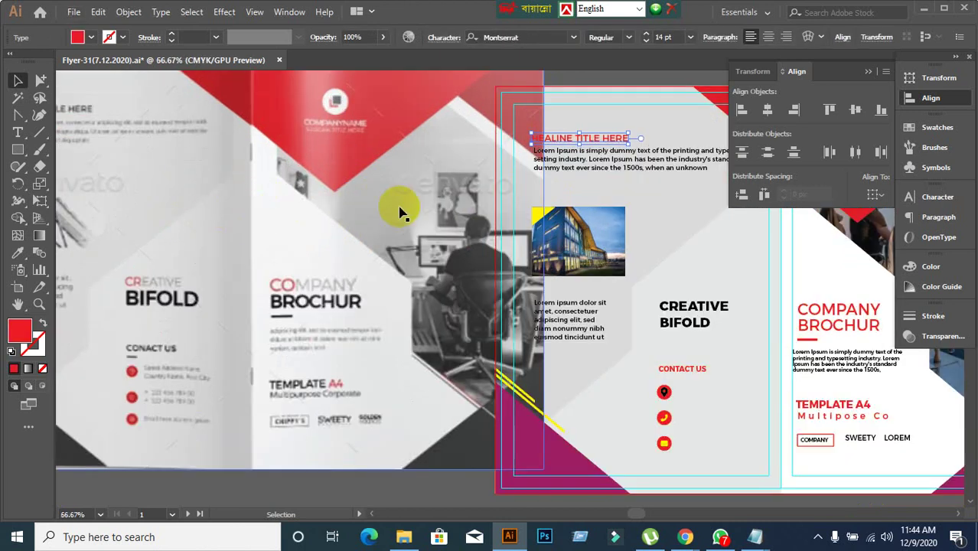
pyautogui.scroll(-1, 452, 189)
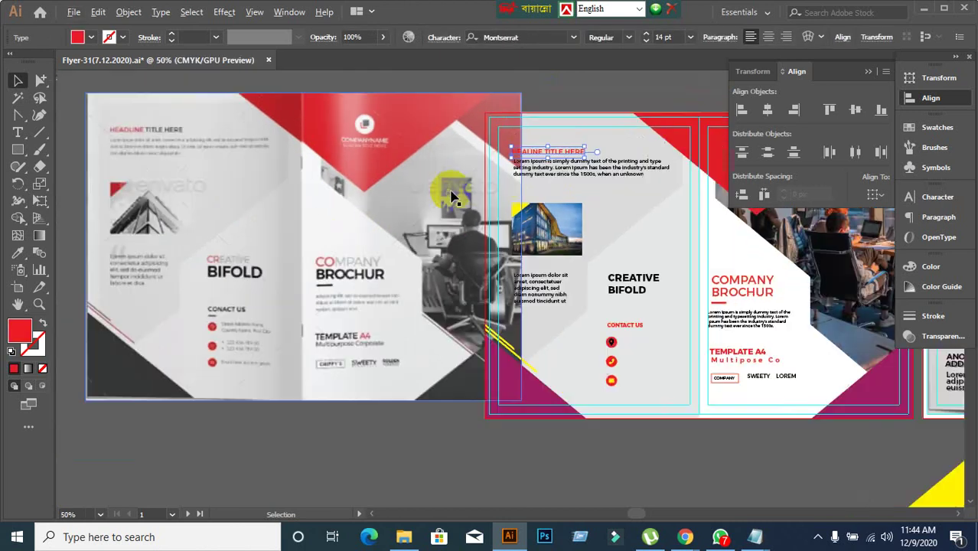
pyautogui.click(921, 203)
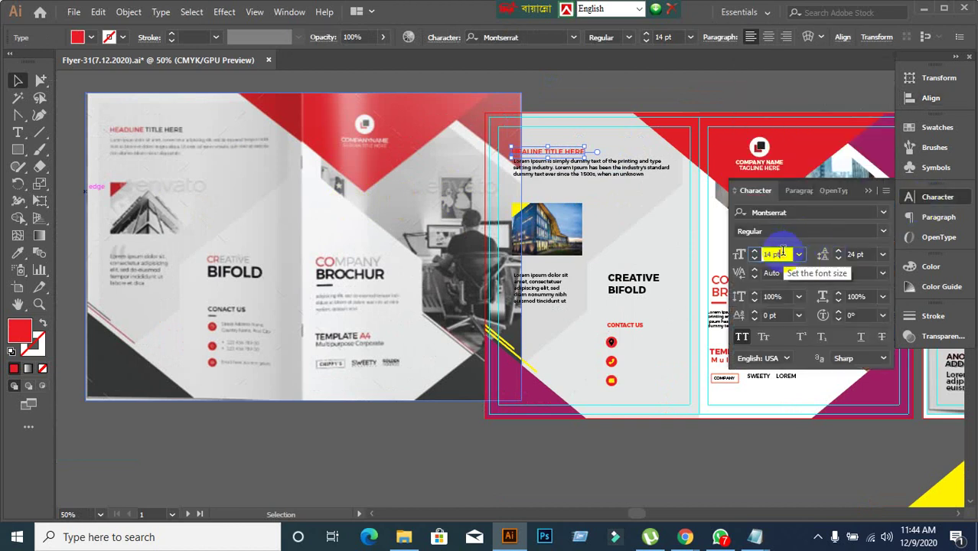
pyautogui.press('Up')
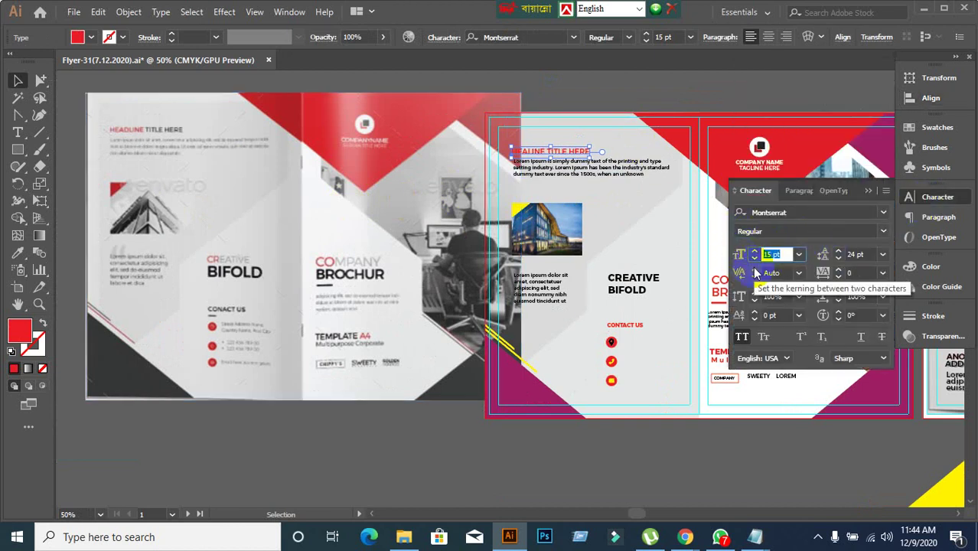
pyautogui.click(650, 111)
# Delete the word HEALINE from the back-cover headline and undo the deletion
pyautogui.scroll(1, 622, 164)
pyautogui.scroll(1, 507, 159)
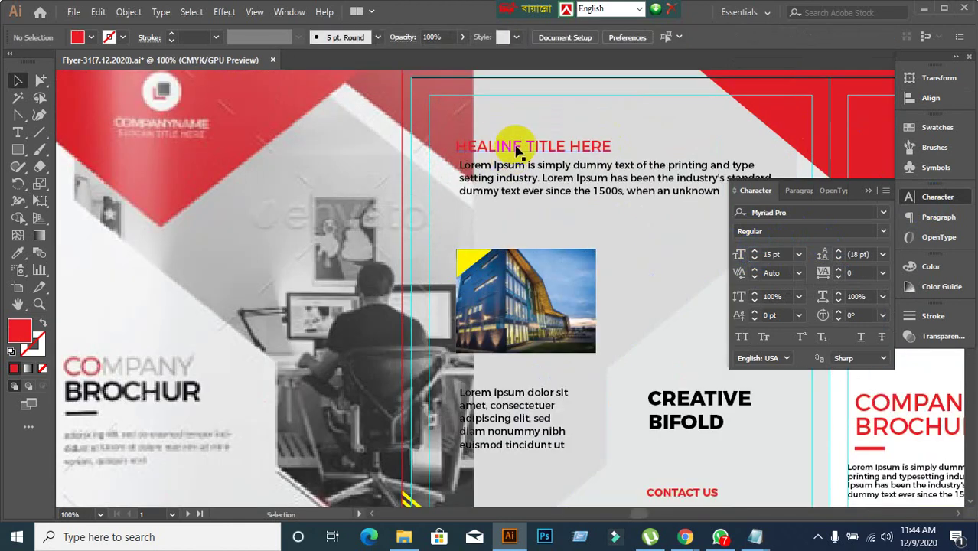
pyautogui.click(520, 148)
pyautogui.doubleClick(520, 147)
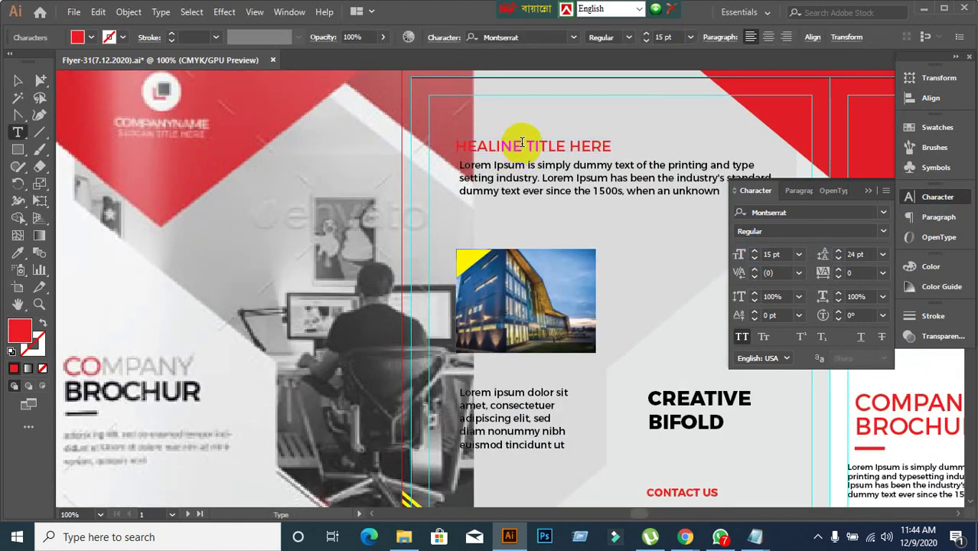
pyautogui.moveTo(518, 146); pyautogui.dragTo(458, 146)
pyautogui.scroll(-1, 605, 191)
pyautogui.scroll(-1, 613, 189)
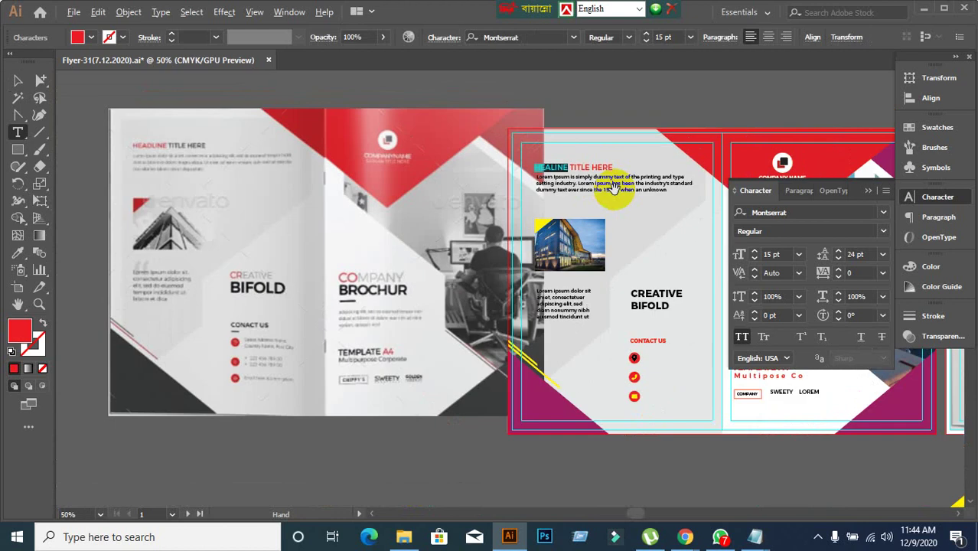
pyautogui.scroll(2, 612, 189)
pyautogui.press('BackSpace')
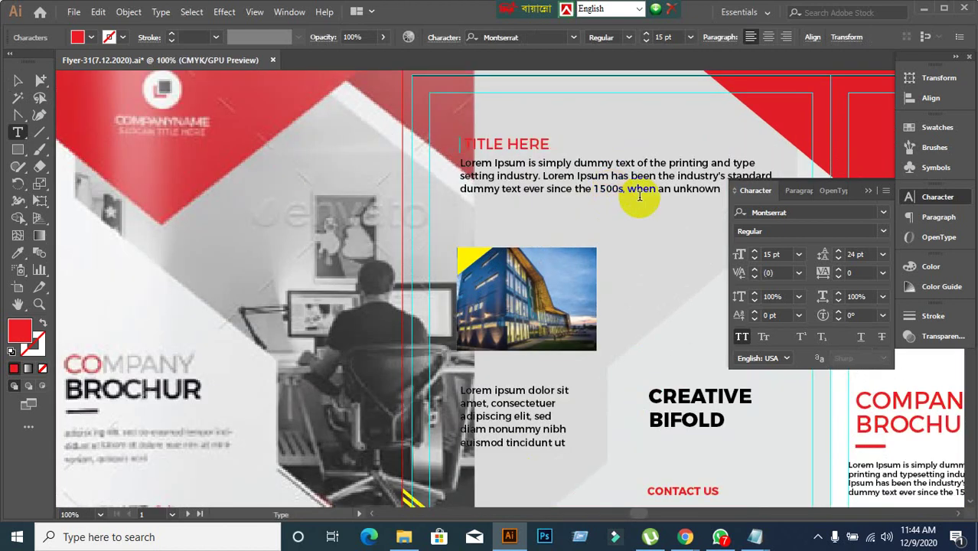
pyautogui.hotkey('ctrl', 'z')
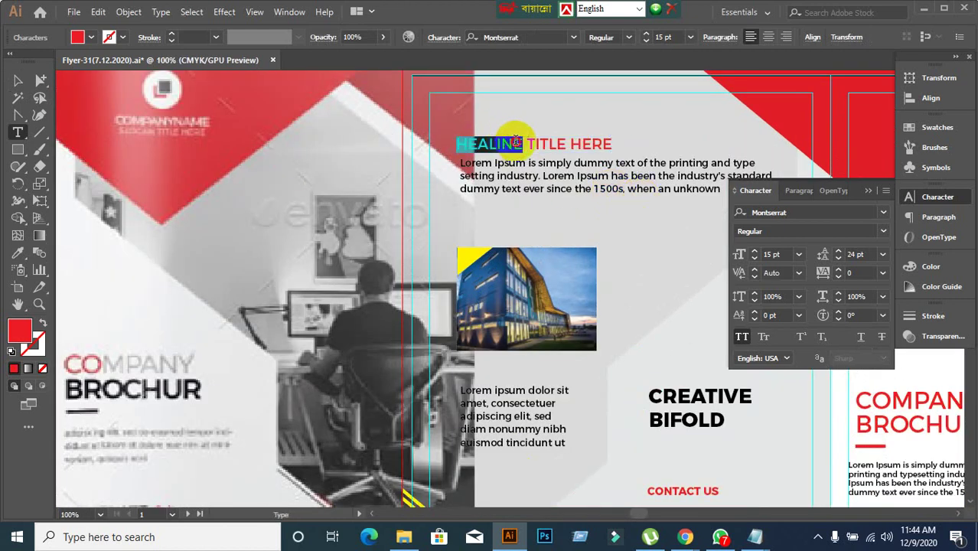
pyautogui.click(517, 143)
pyautogui.moveTo(525, 144); pyautogui.dragTo(438, 148)
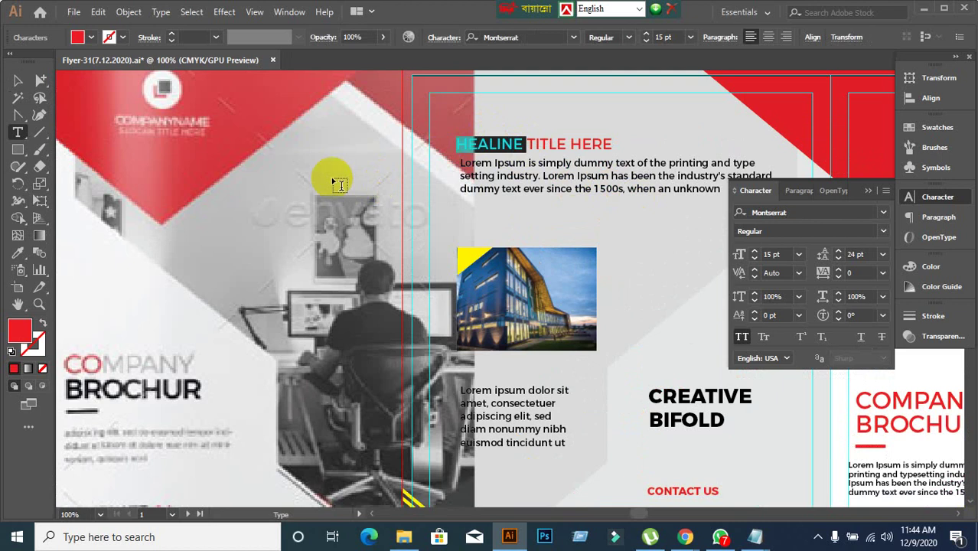
pyautogui.click(25, 84)
# Try to recolour the word HEALINE in the back-cover headline by sampling a colour with the Eyedropper tool
pyautogui.scroll(-2, 590, 217)
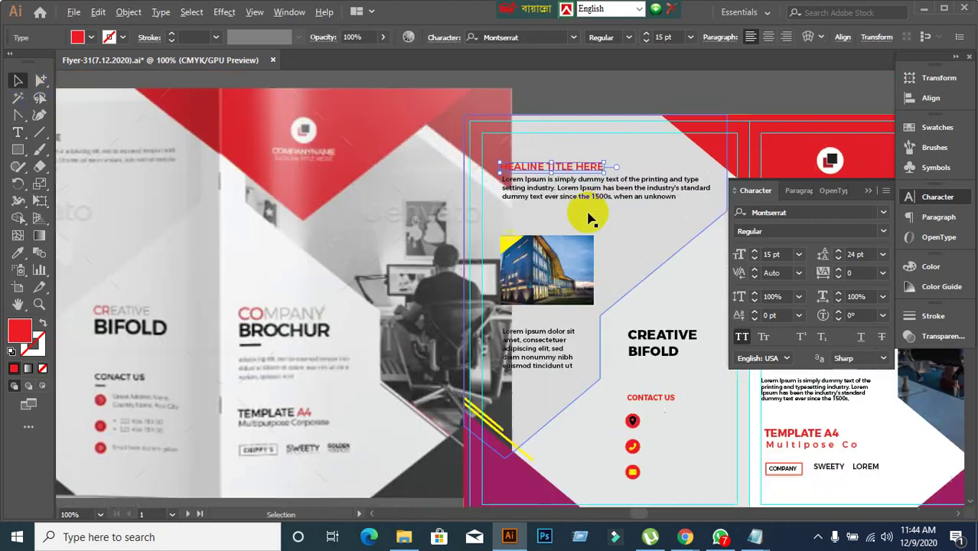
pyautogui.moveTo(620, 231); pyautogui.dragTo(401, 223)
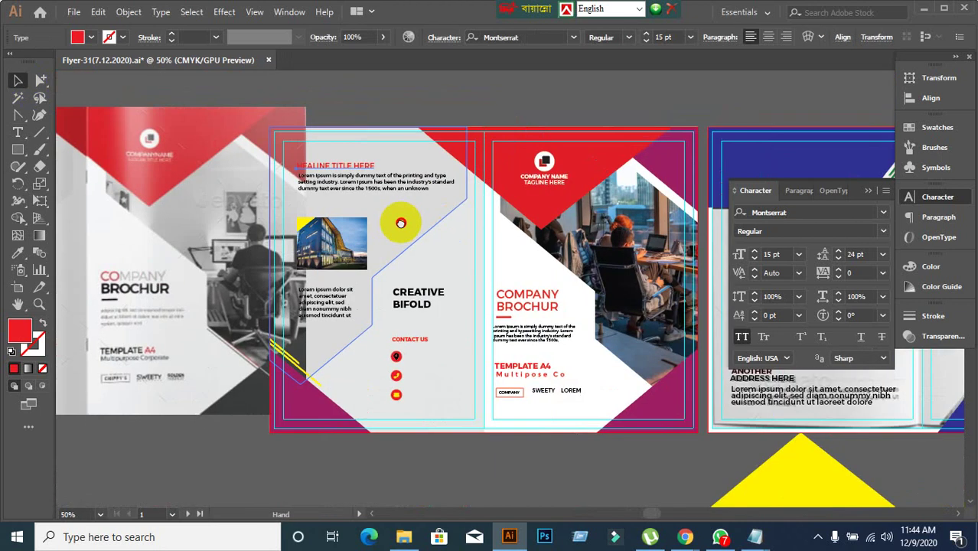
pyautogui.click(331, 168)
pyautogui.moveTo(306, 191); pyautogui.dragTo(408, 161)
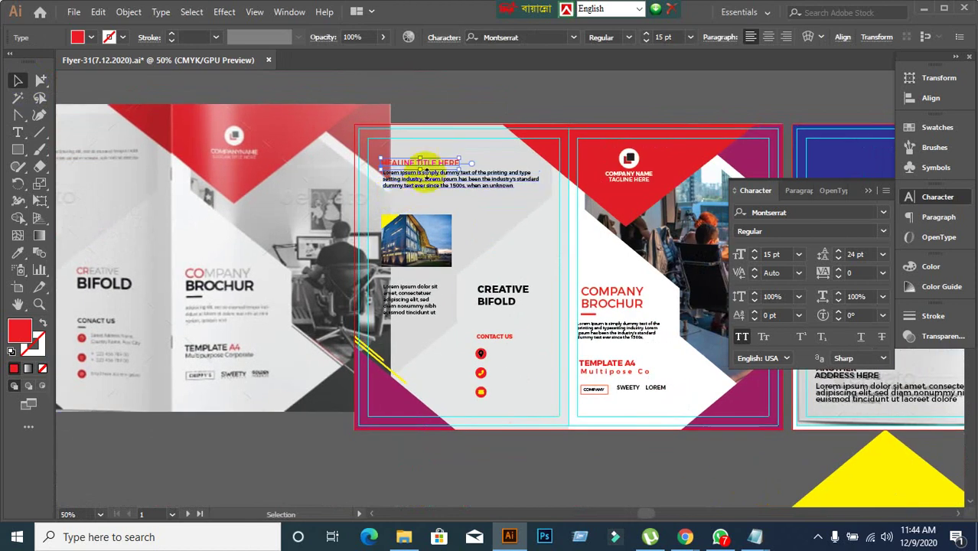
pyautogui.click(414, 166)
pyautogui.doubleClick(414, 165)
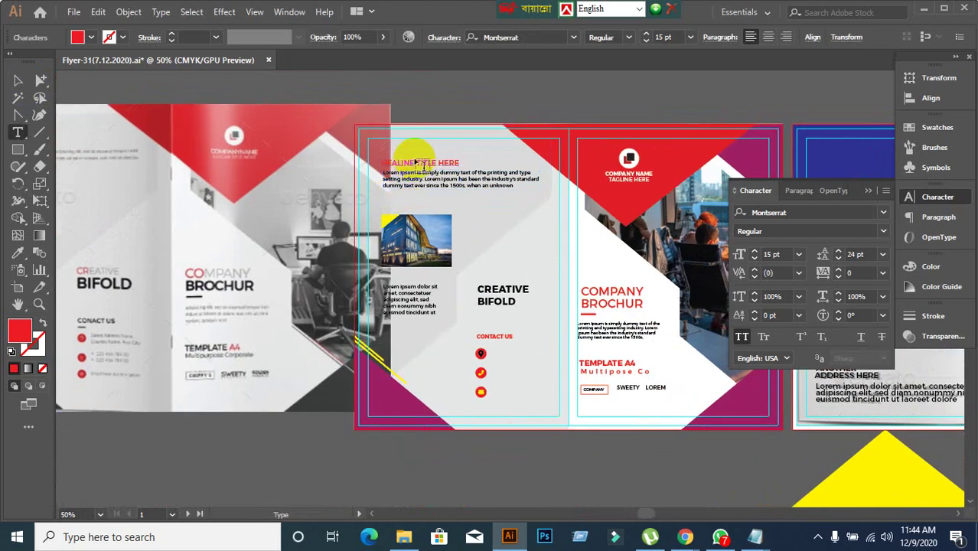
pyautogui.moveTo(417, 163); pyautogui.dragTo(381, 164)
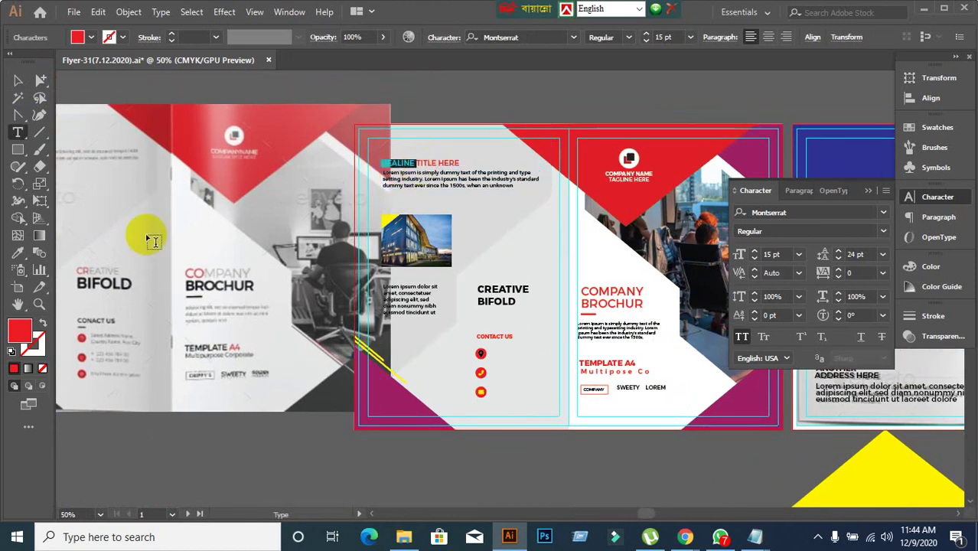
pyautogui.click(18, 253)
pyautogui.click(509, 173)
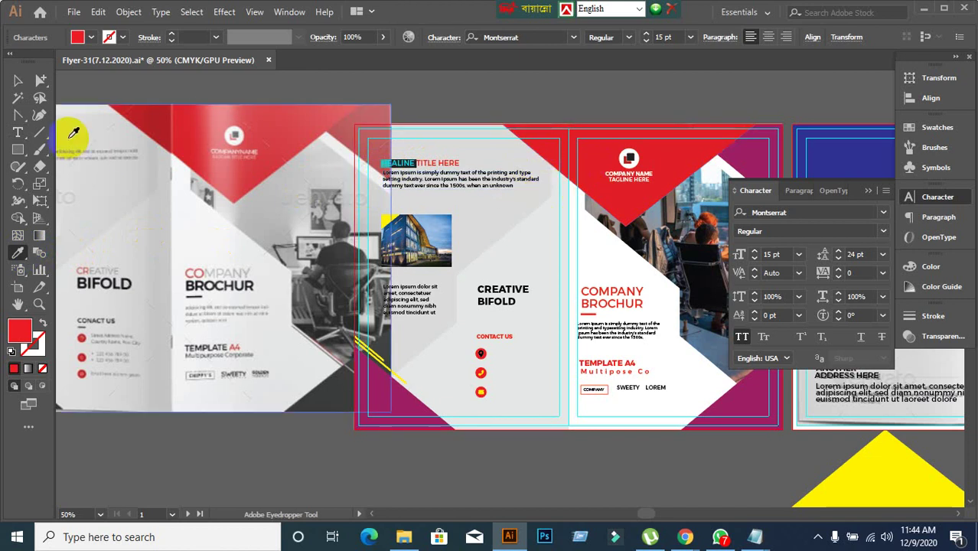
pyautogui.click(18, 81)
# Draw a red square on the empty canvas above the back cover to serve as a colour swatch
pyautogui.moveTo(521, 220); pyautogui.dragTo(447, 302)
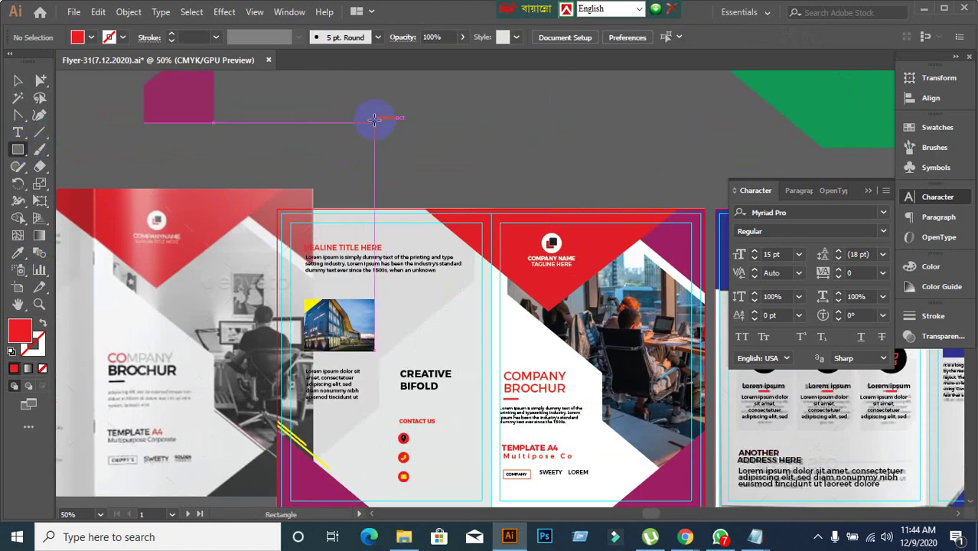
pyautogui.moveTo(375, 119); pyautogui.dragTo(443, 134)
pyautogui.click(19, 81)
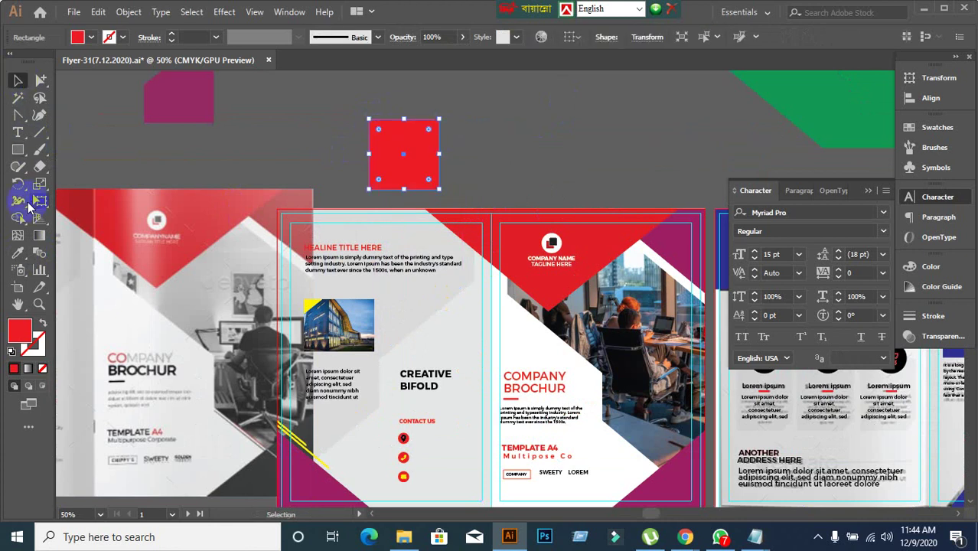
# Recolour the swatch square with the dark red sampled from the front-cover logo and deselect it
pyautogui.click(17, 253)
pyautogui.scroll(3, 549, 297)
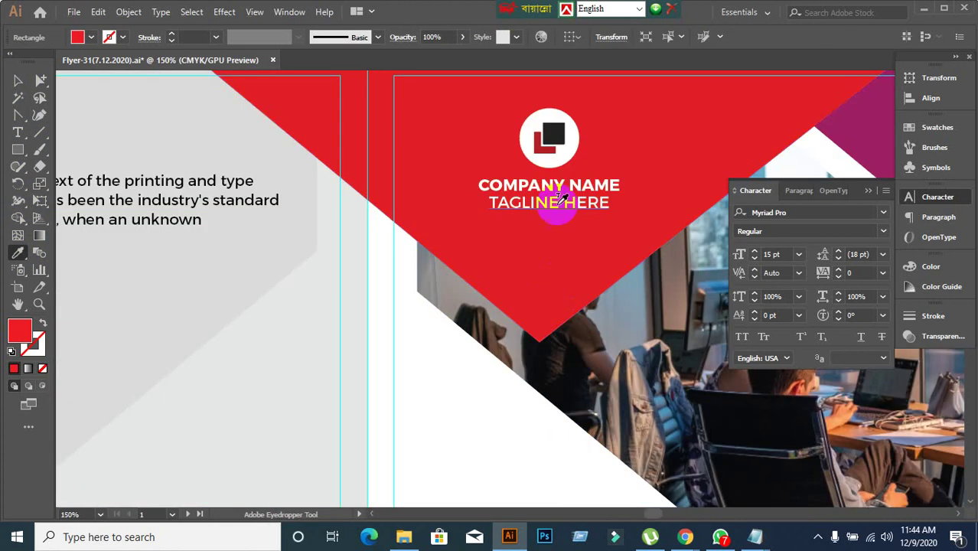
pyautogui.scroll(-2, 489, 226)
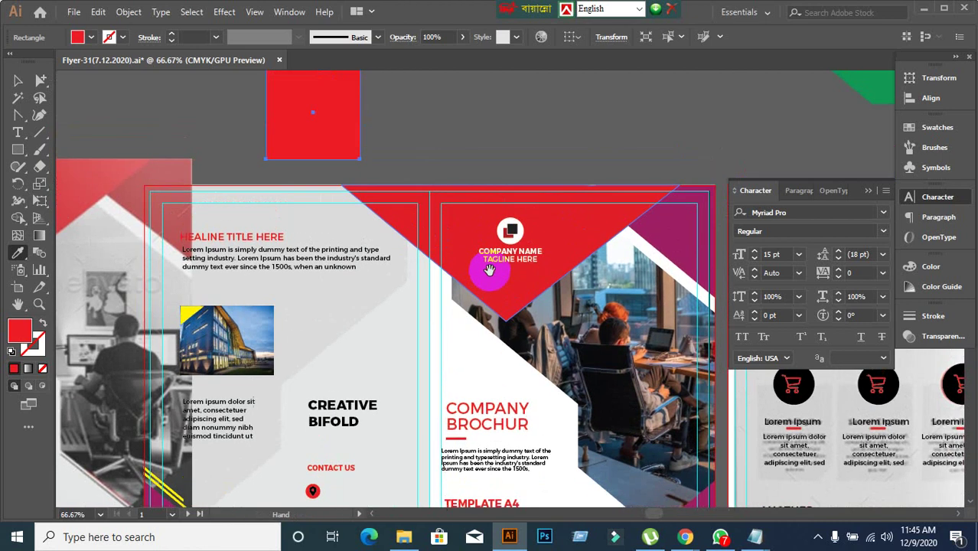
pyautogui.scroll(3, 517, 236)
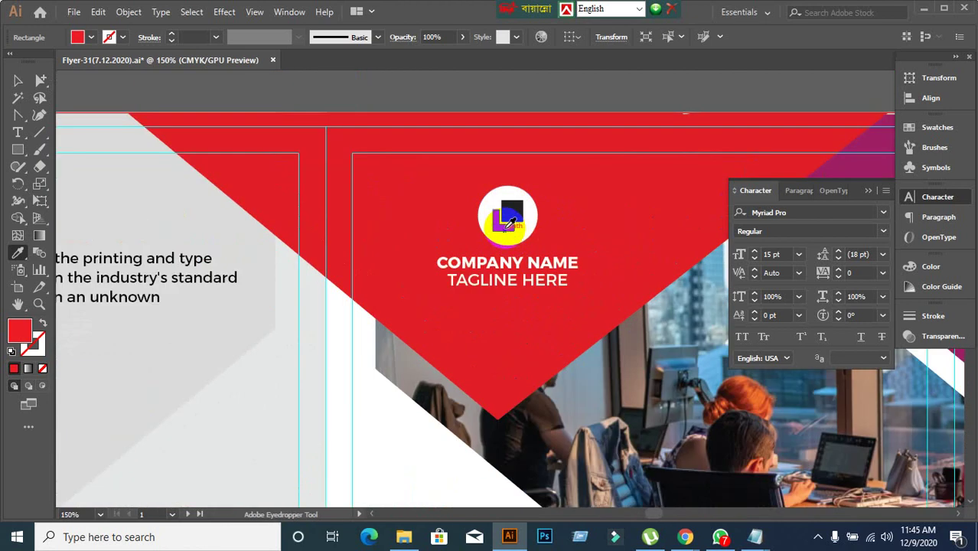
pyautogui.click(508, 224)
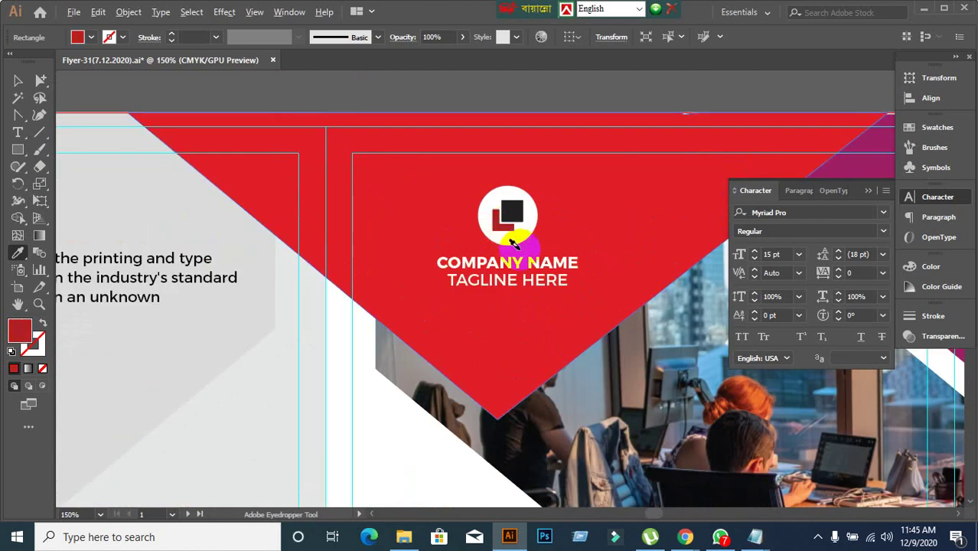
pyautogui.scroll(-3, 459, 218)
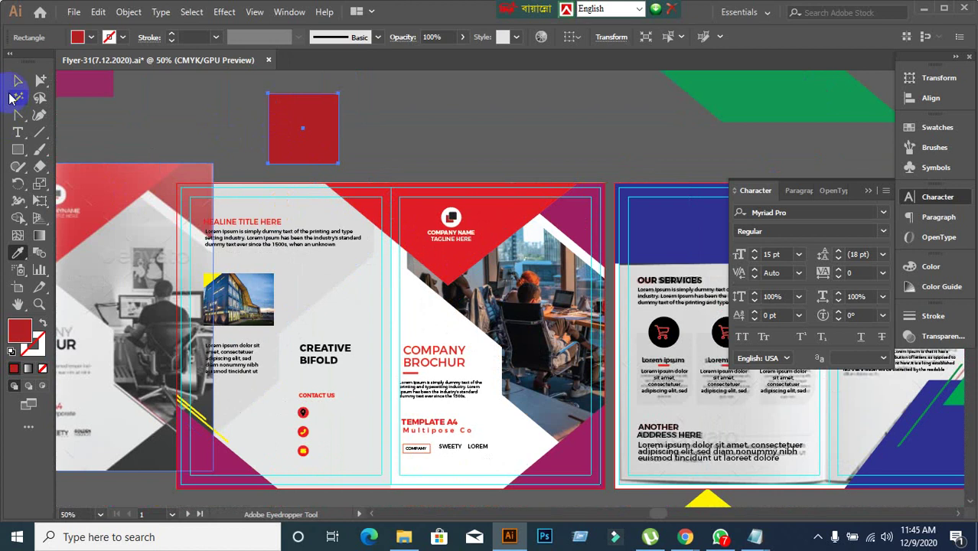
pyautogui.click(20, 81)
pyautogui.click(463, 135)
# Recolour the word HEALINE in the back-cover headline with the dark red sampled from the swatch square
pyautogui.moveTo(390, 218); pyautogui.dragTo(519, 220)
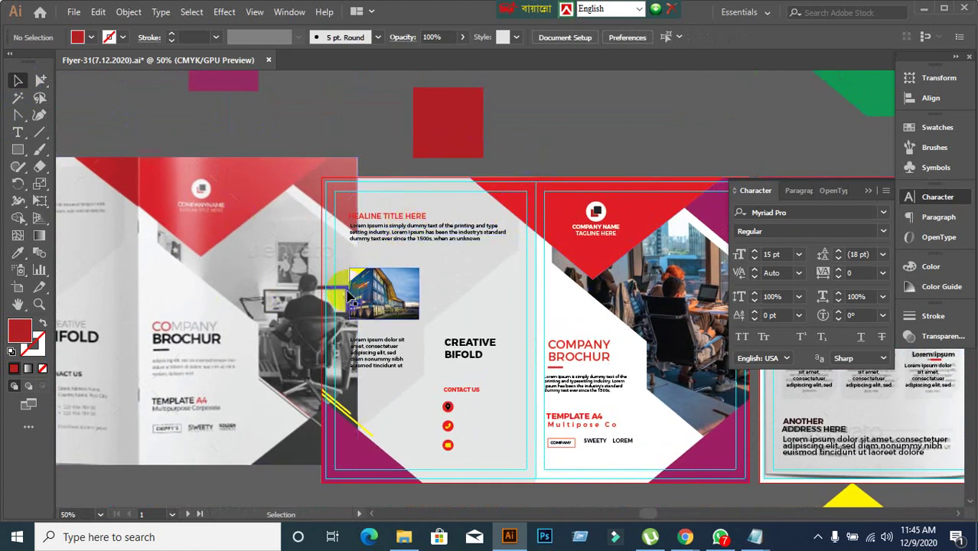
pyautogui.doubleClick(380, 218)
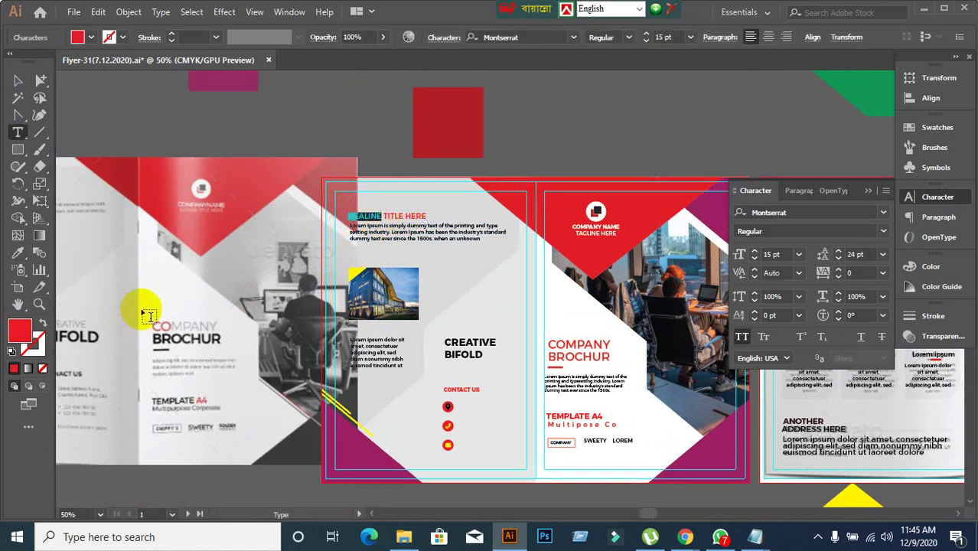
pyautogui.click(19, 254)
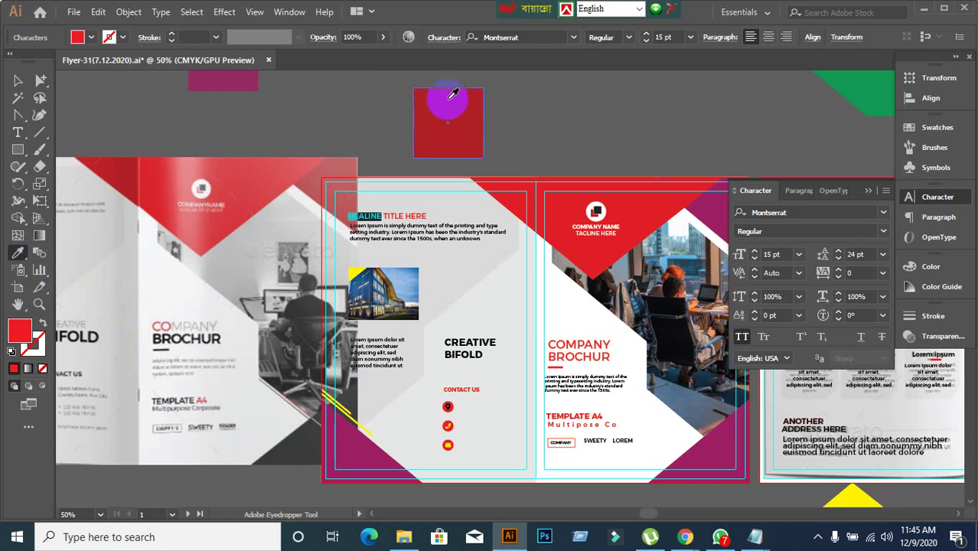
pyautogui.click(445, 100)
pyautogui.click(23, 81)
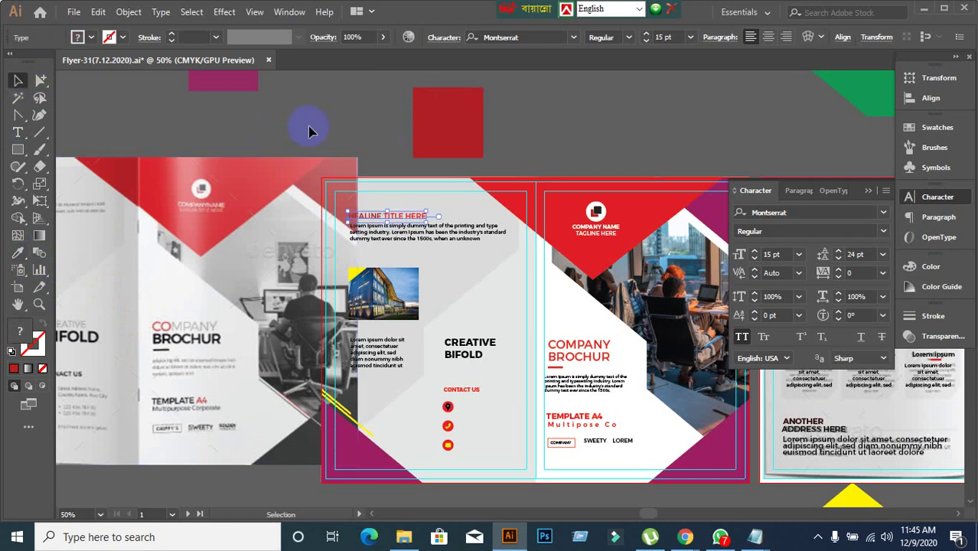
pyautogui.doubleClick(378, 218)
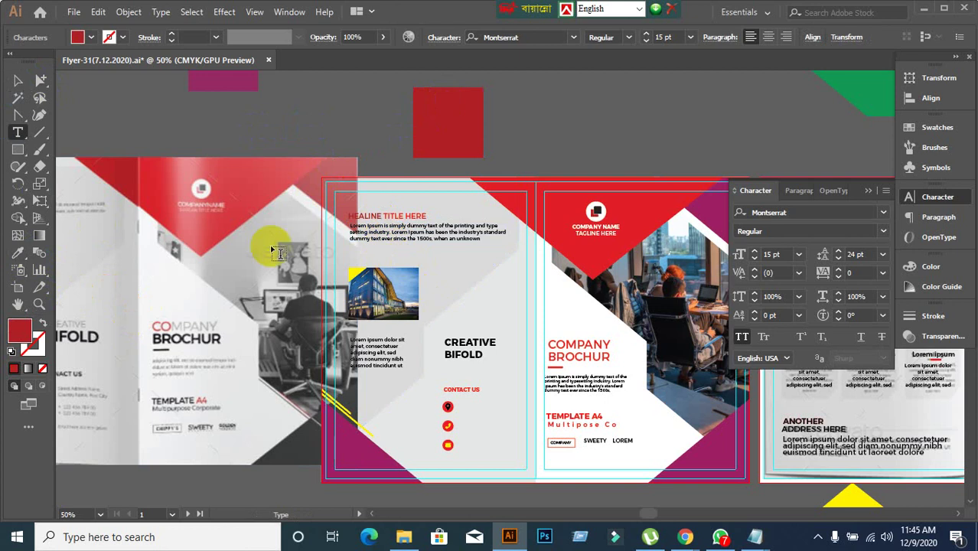
pyautogui.click(17, 81)
pyautogui.moveTo(153, 177); pyautogui.dragTo(248, 162)
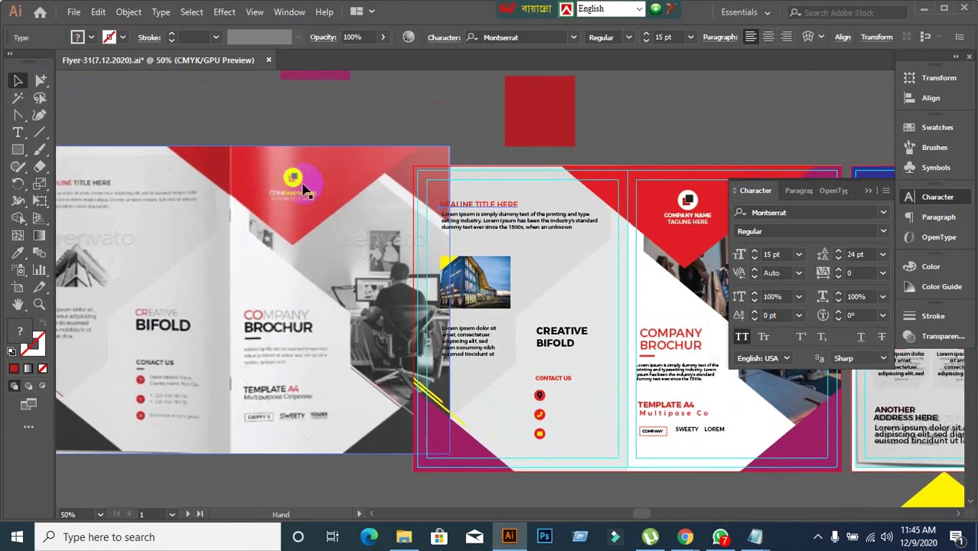
pyautogui.click(475, 207)
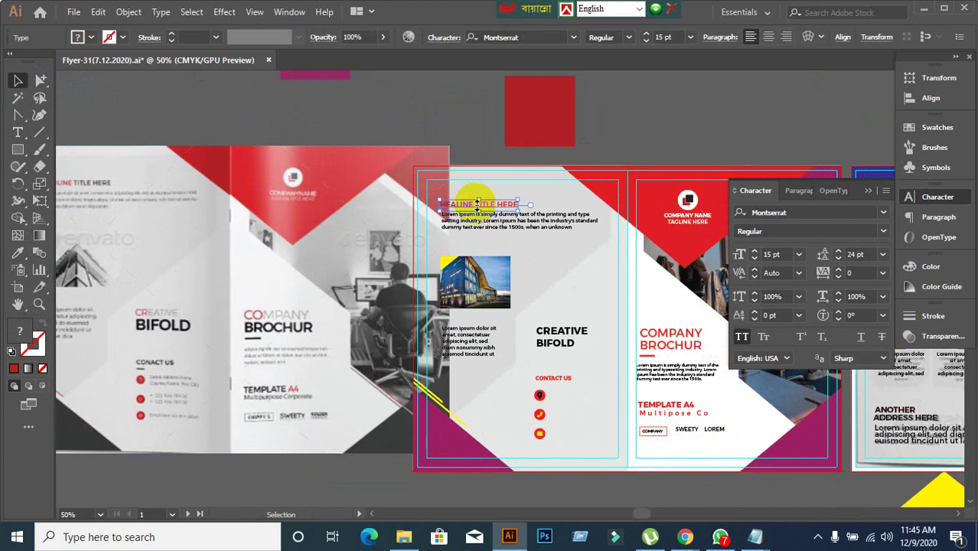
pyautogui.click(415, 120)
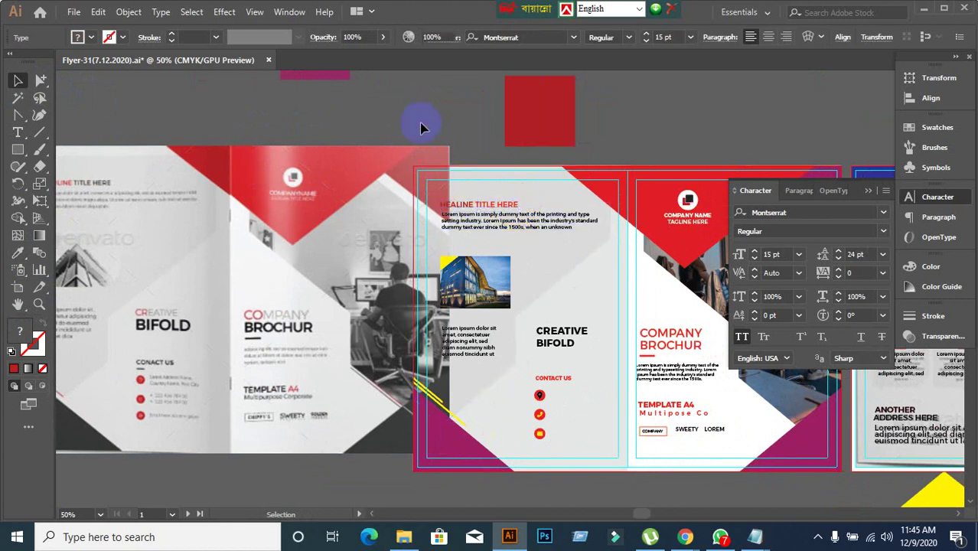
# Set the fill colour of the words TITLE HERE in the back-cover headline to dark grey 262626 and deselect the headline
pyautogui.scroll(2, 507, 236)
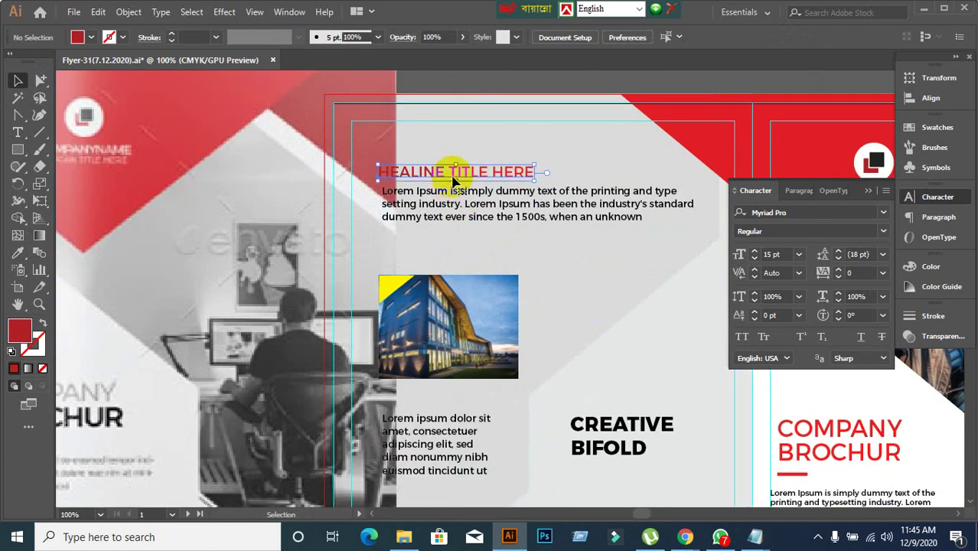
pyautogui.click(453, 182)
pyautogui.doubleClick(453, 175)
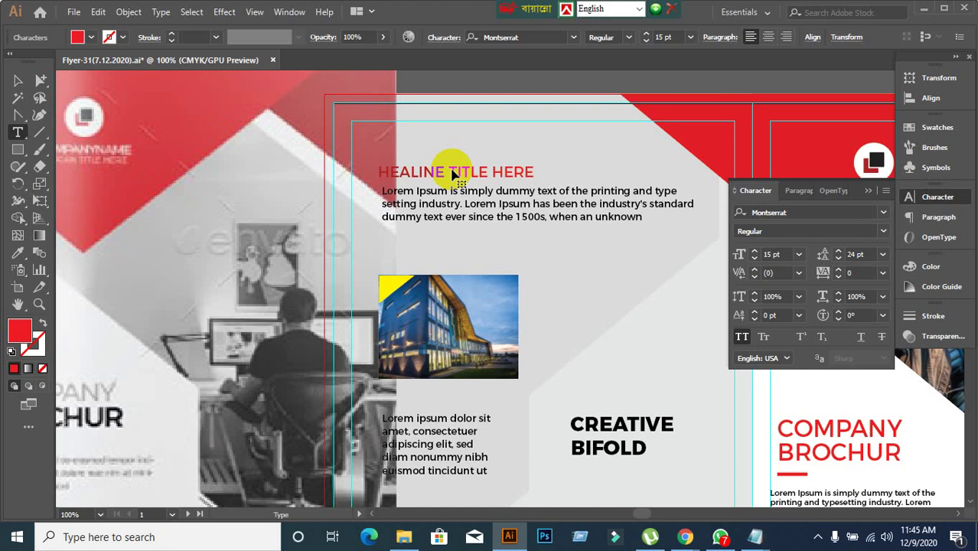
pyautogui.moveTo(450, 169); pyautogui.dragTo(545, 169)
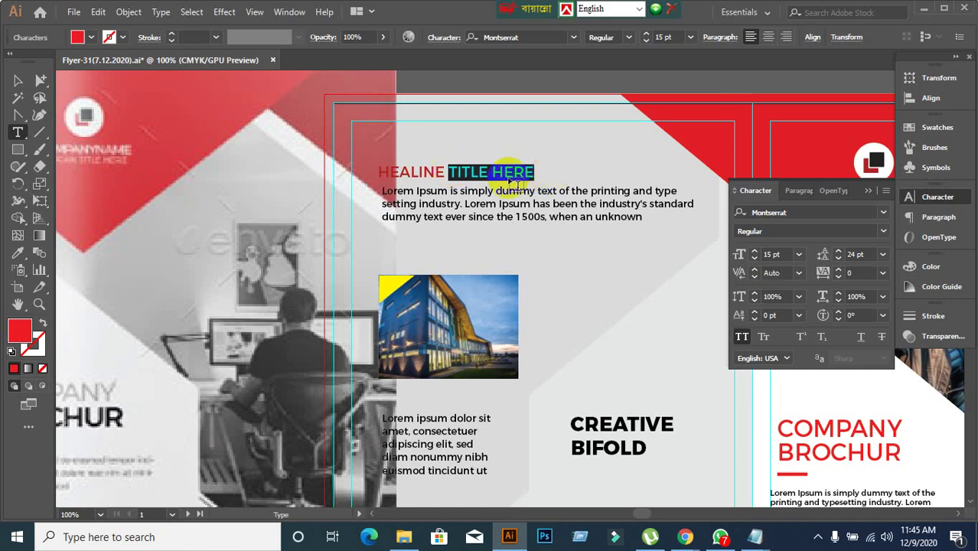
pyautogui.scroll(2, 515, 171)
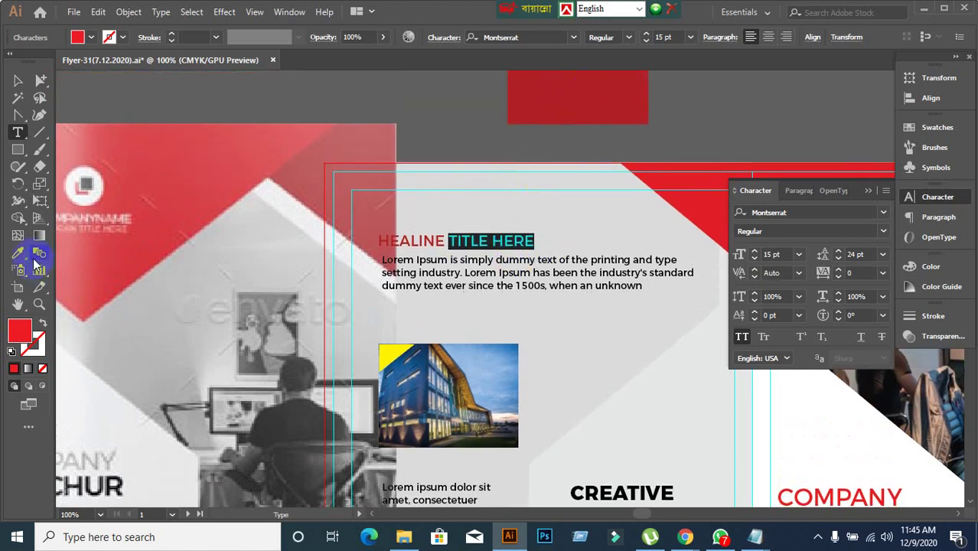
pyautogui.click(569, 97)
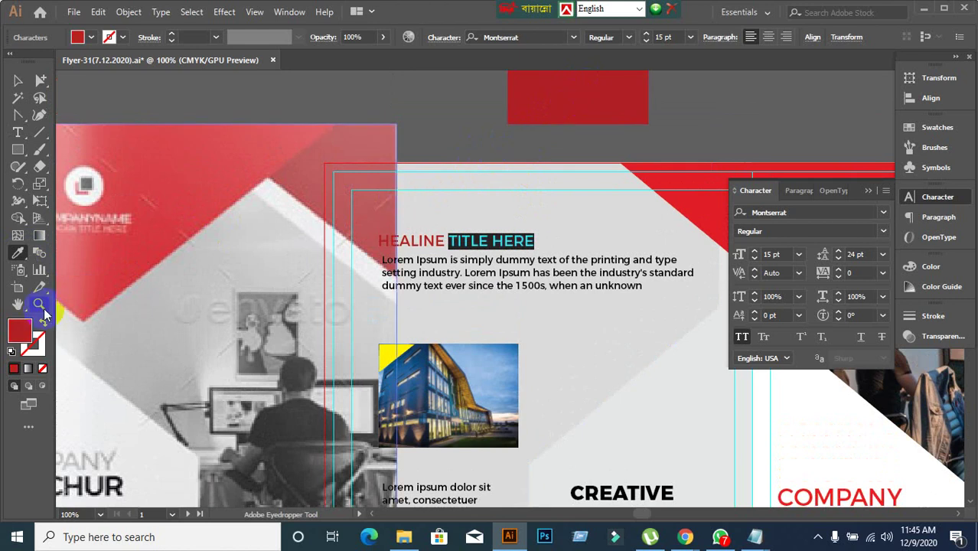
pyautogui.doubleClick(23, 333)
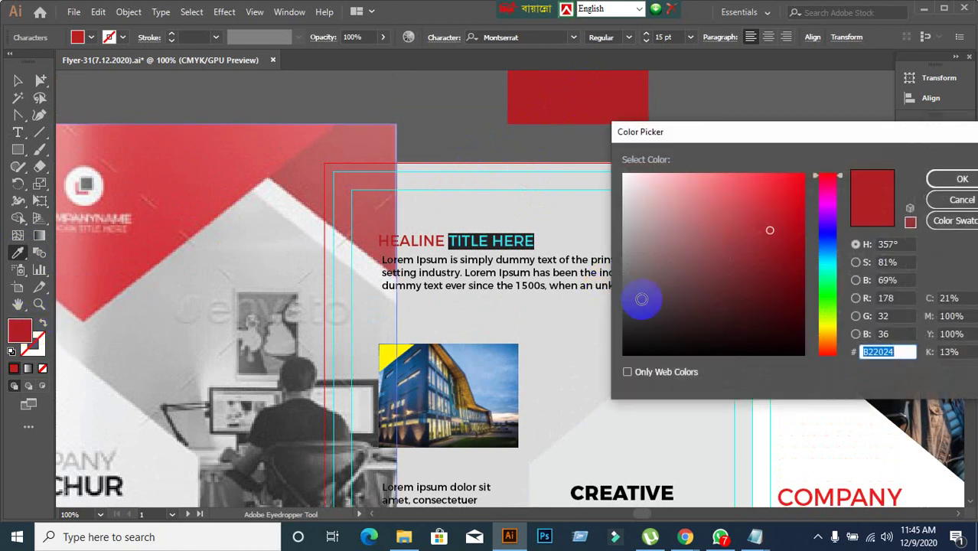
pyautogui.click(626, 306)
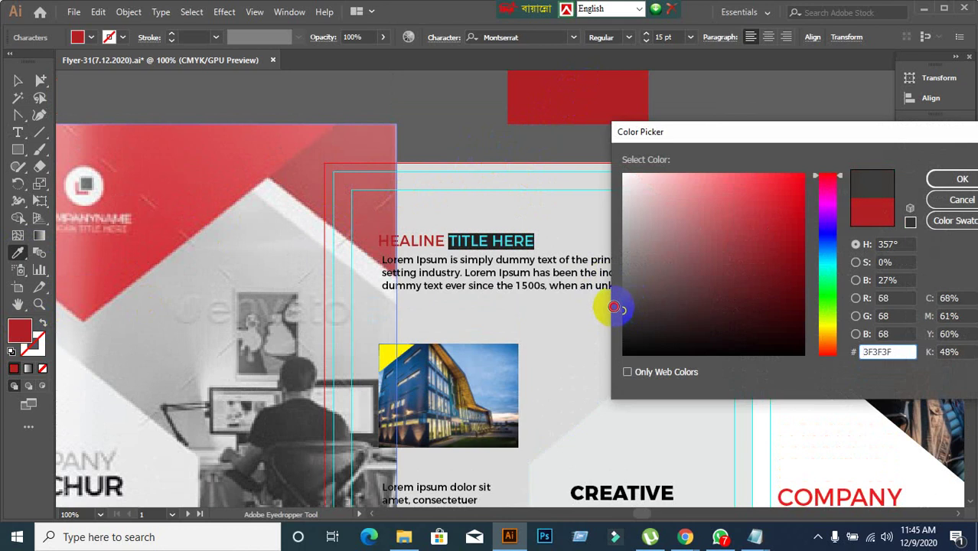
pyautogui.moveTo(614, 307); pyautogui.dragTo(613, 328)
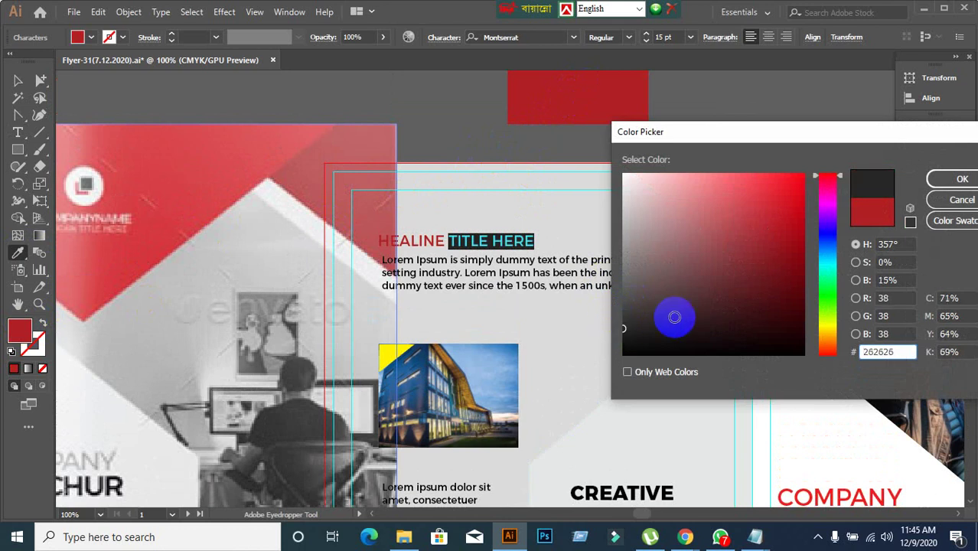
pyautogui.click(962, 178)
pyautogui.click(19, 82)
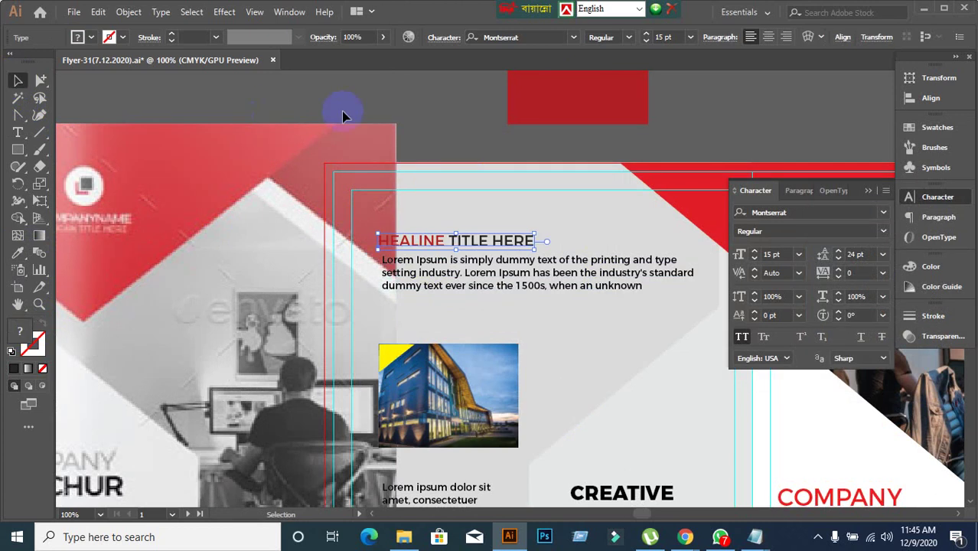
pyautogui.click(341, 111)
pyautogui.scroll(-1, 533, 306)
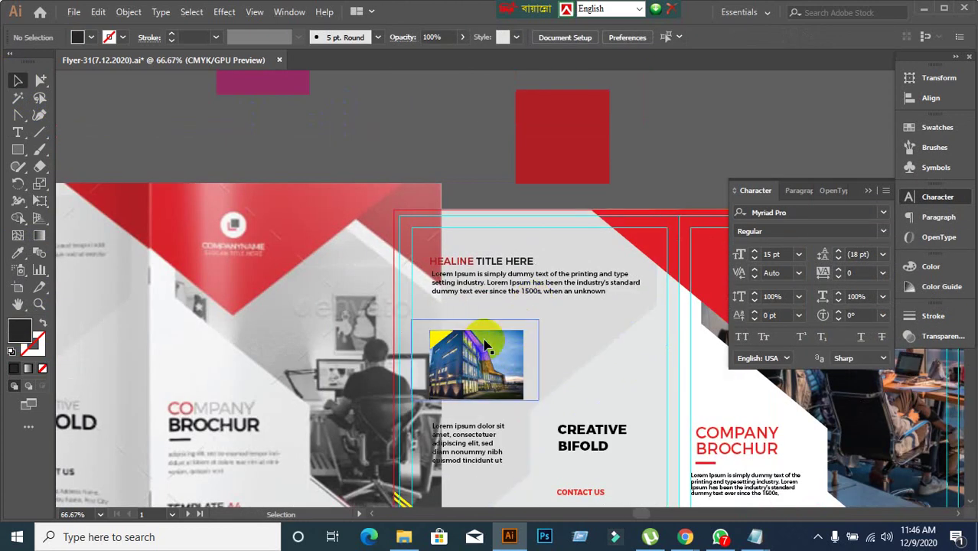
pyautogui.click(574, 164)
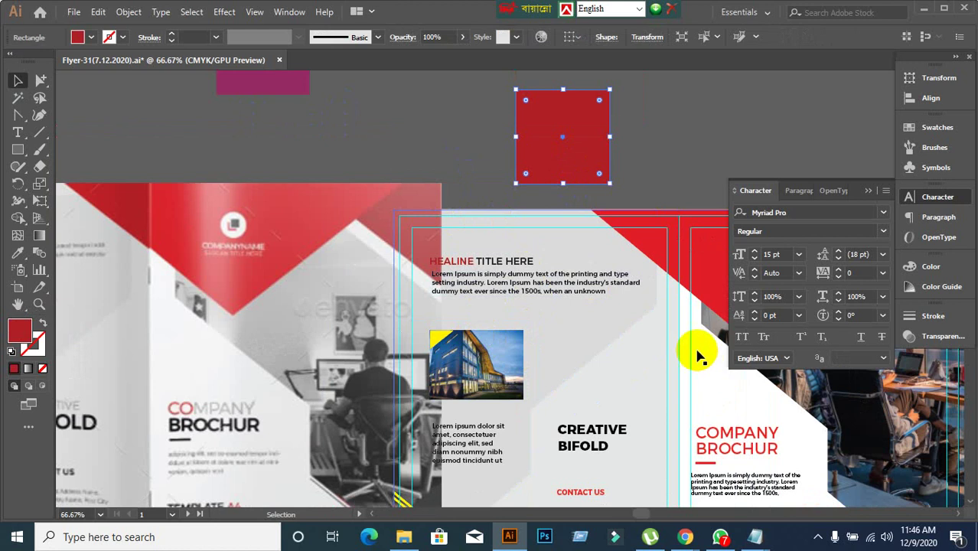
pyautogui.moveTo(685, 536)
pyautogui.click(582, 482)
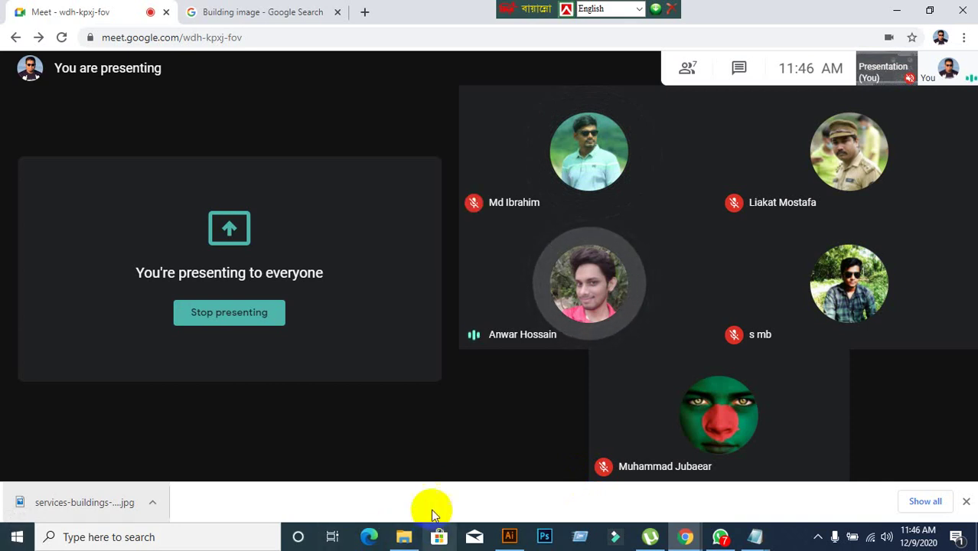
pyautogui.click(507, 538)
pyautogui.scroll(1, 404, 323)
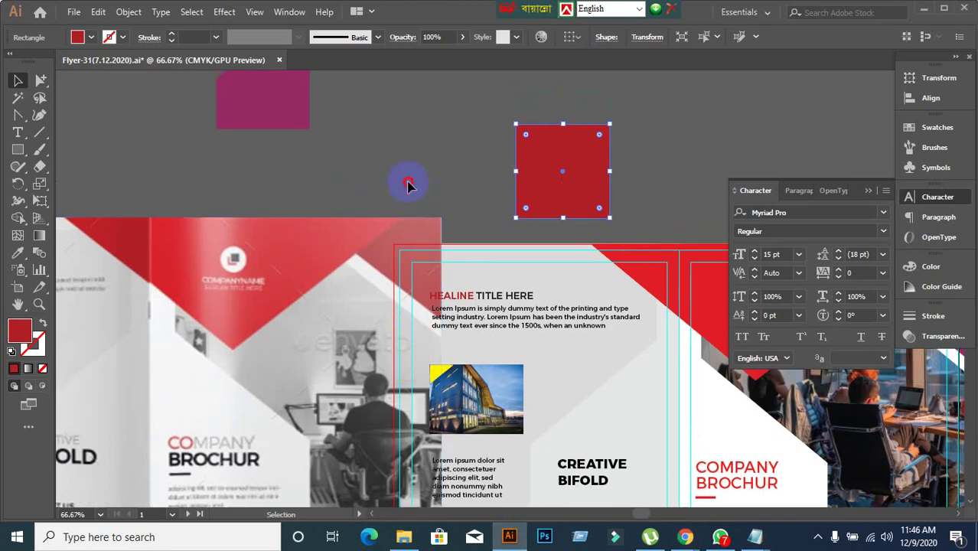
pyautogui.click(404, 182)
pyautogui.moveTo(346, 261); pyautogui.dragTo(424, 325)
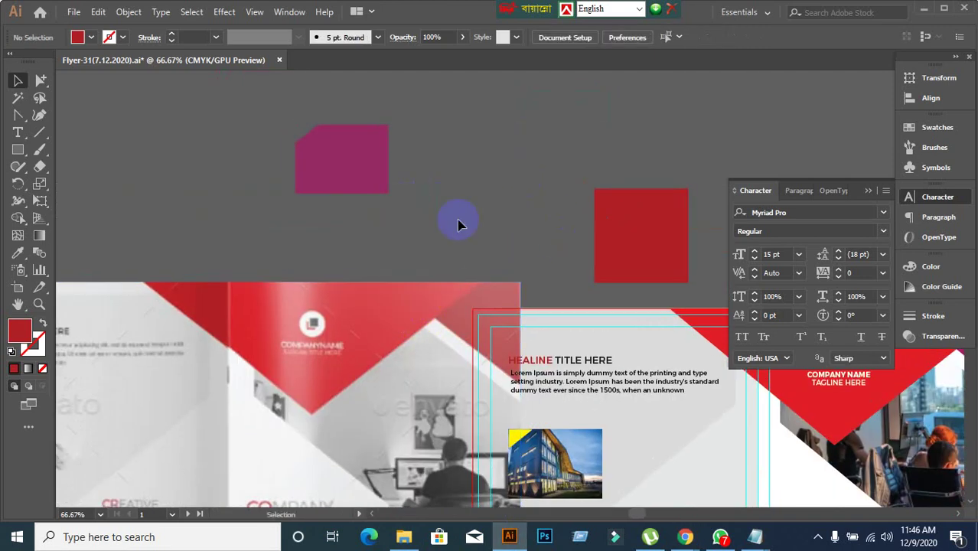
# Fill the magenta cut-corner shape above the reference image with dark grey 3D3D3D and deselect it
pyautogui.click(327, 187)
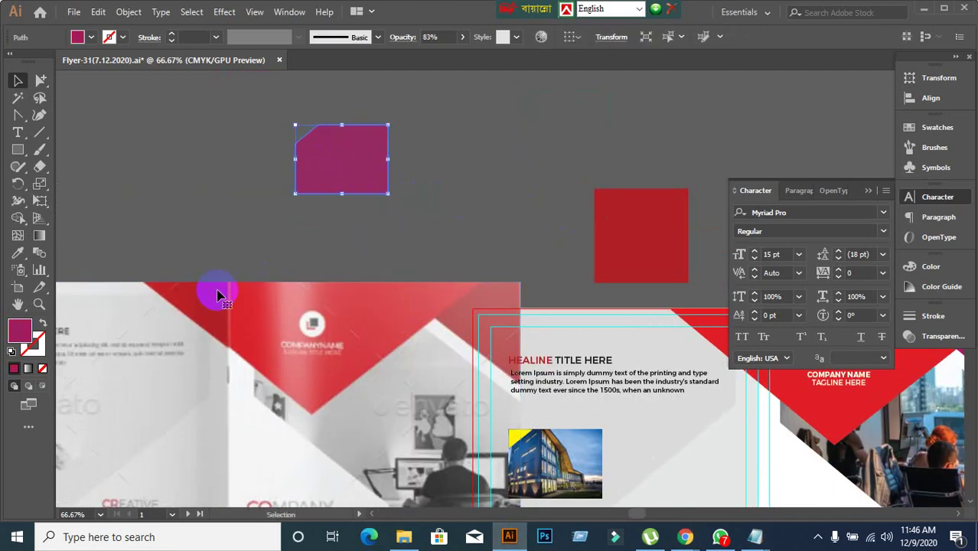
pyautogui.doubleClick(17, 335)
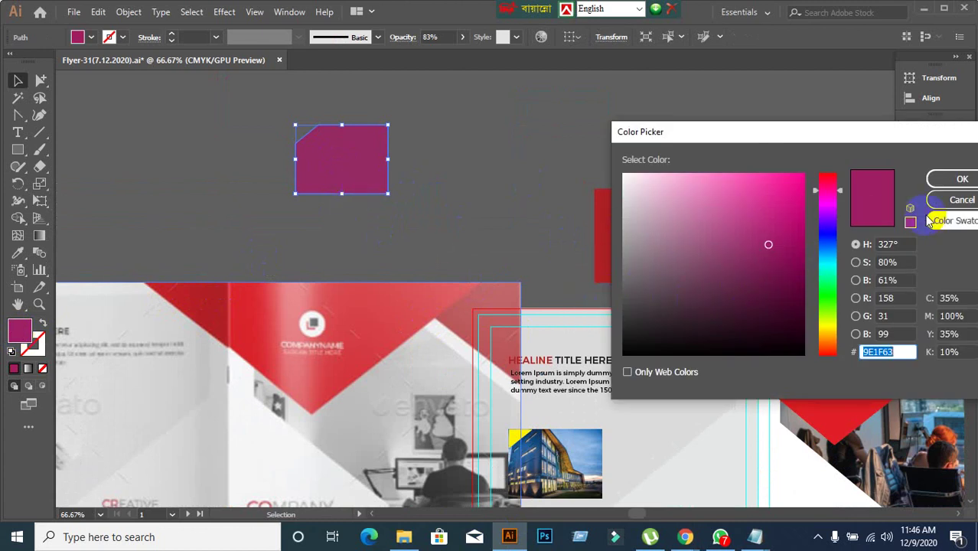
pyautogui.click(627, 298)
pyautogui.moveTo(622, 303); pyautogui.dragTo(376, 261)
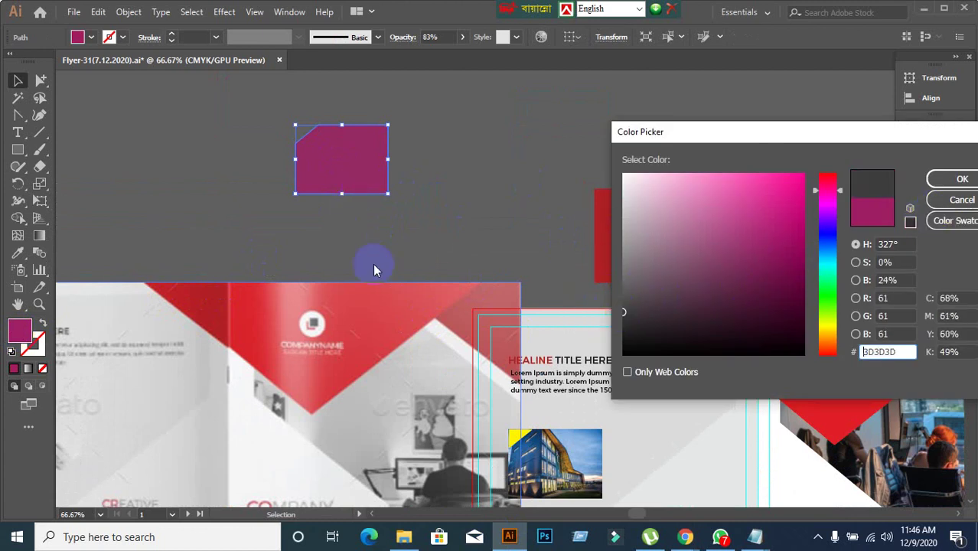
pyautogui.click(952, 179)
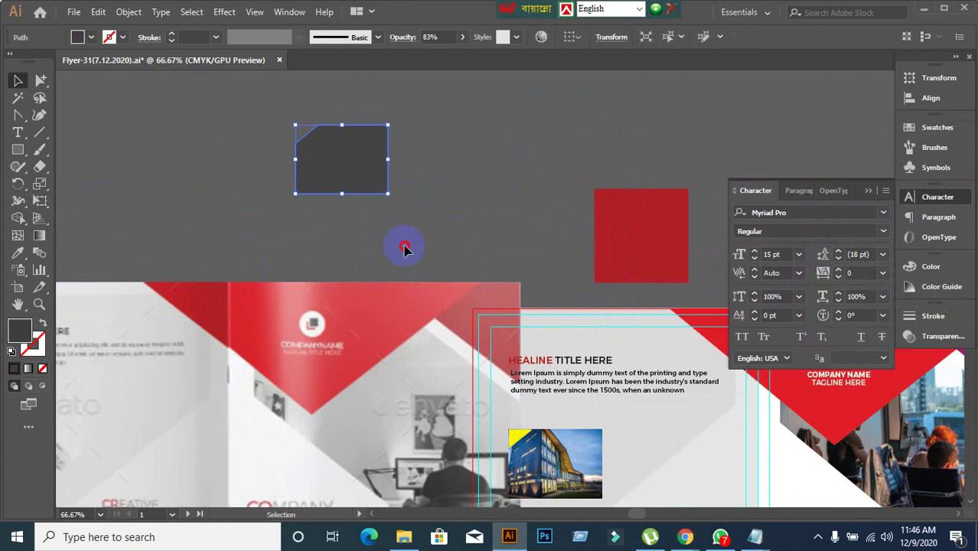
pyautogui.click(371, 203)
# Set the fill of the cut-corner shape above the reference image to magenta A53D79 and deselect it
pyautogui.click(366, 184)
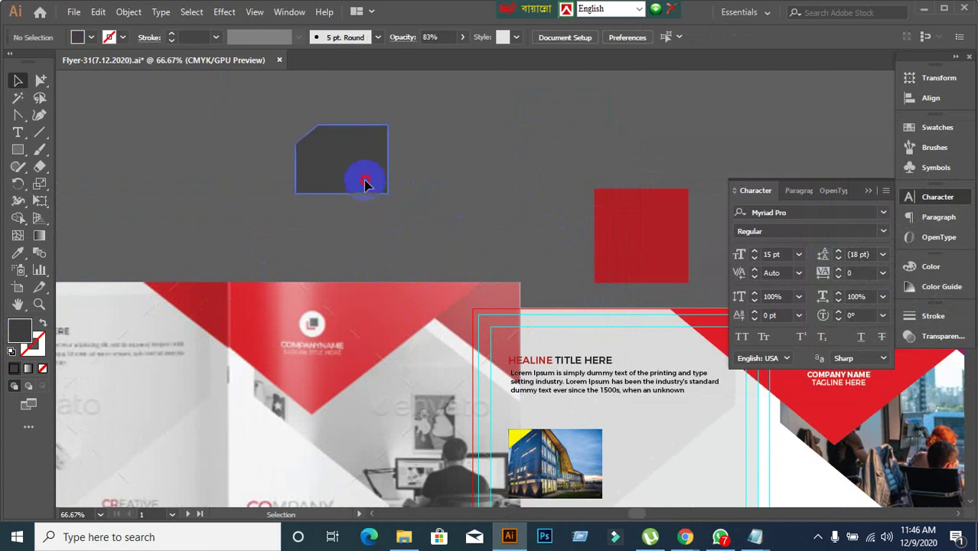
pyautogui.doubleClick(23, 336)
pyautogui.click(732, 244)
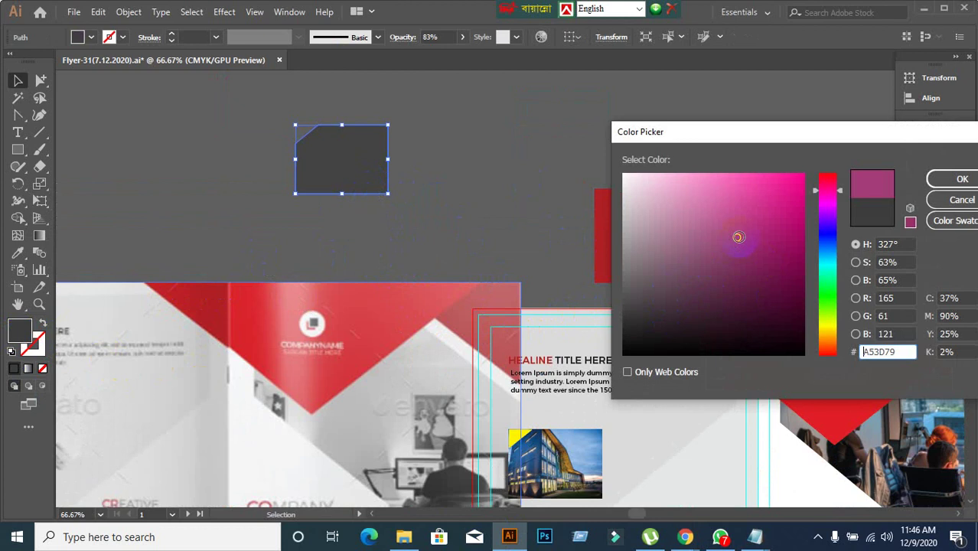
pyautogui.click(961, 178)
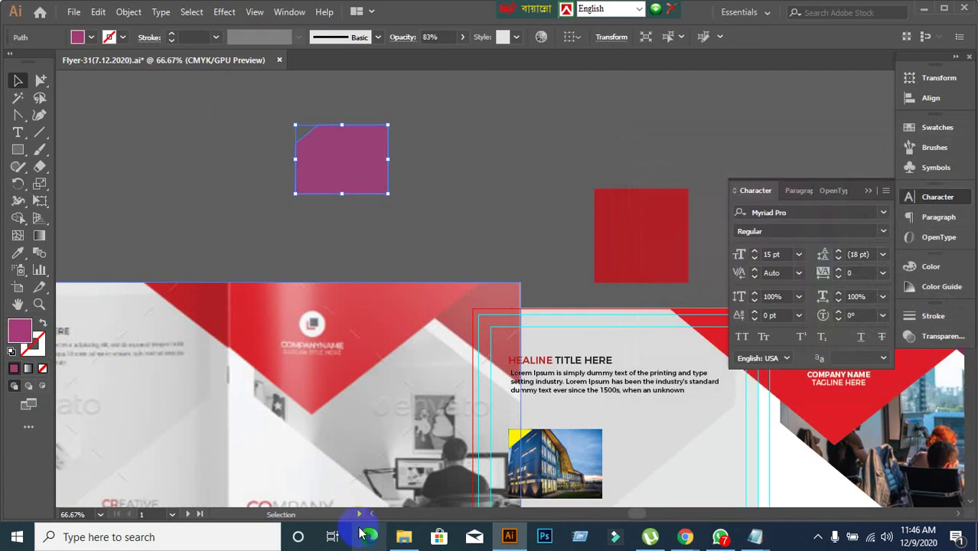
pyautogui.click(452, 261)
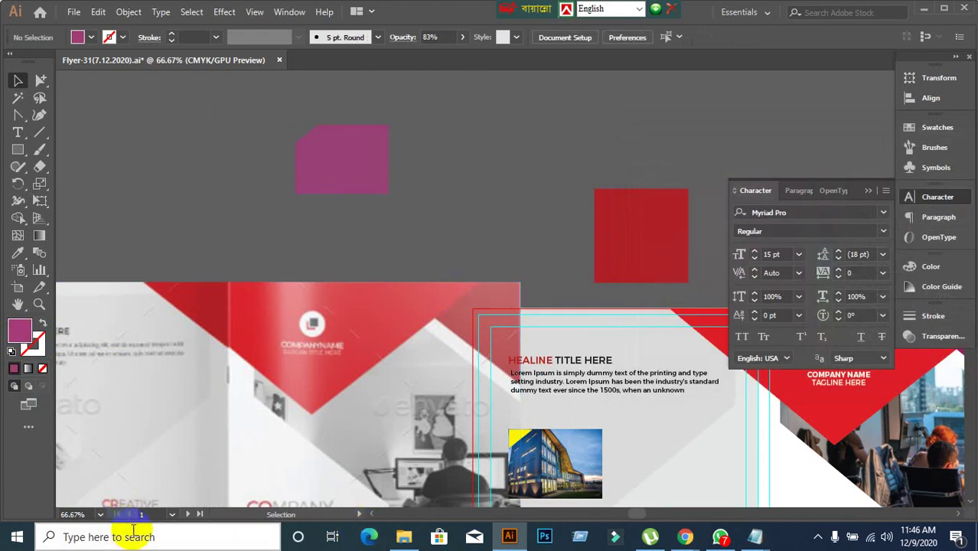
pyautogui.scroll(-2, 278, 414)
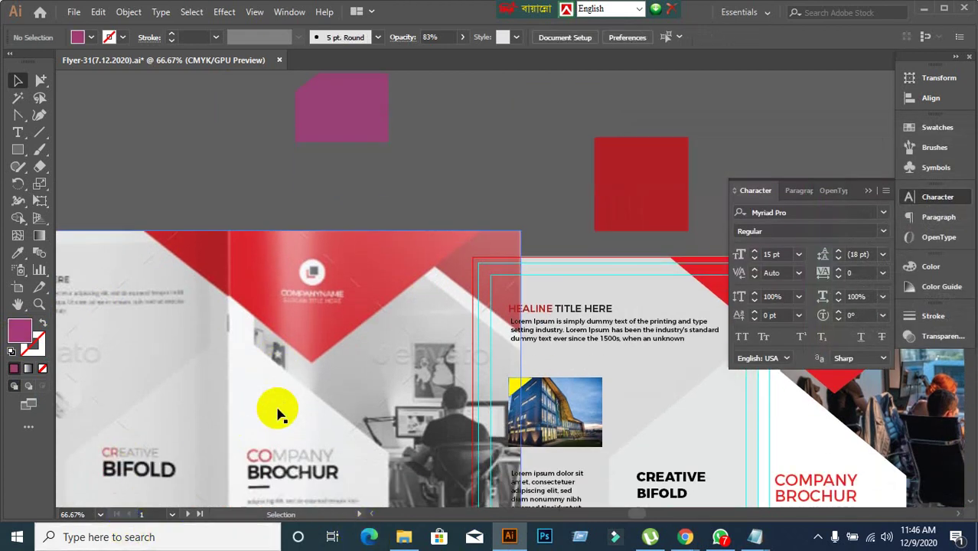
pyautogui.scroll(-1, 280, 448)
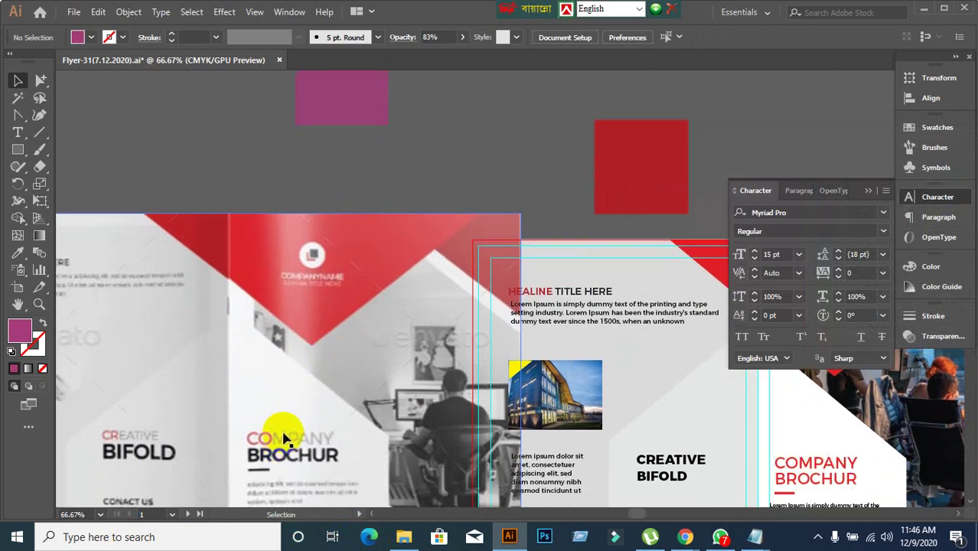
pyautogui.scroll(2, 283, 438)
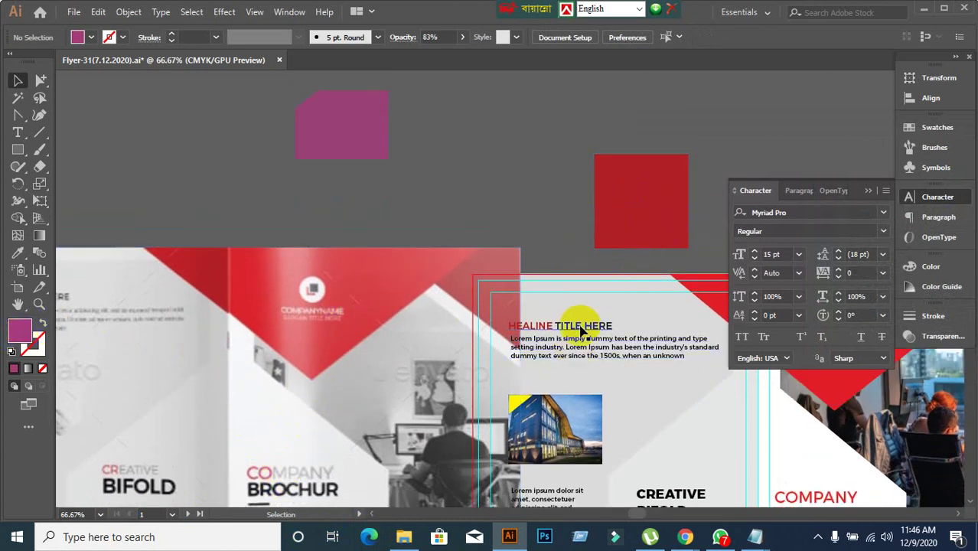
pyautogui.scroll(-4, 506, 334)
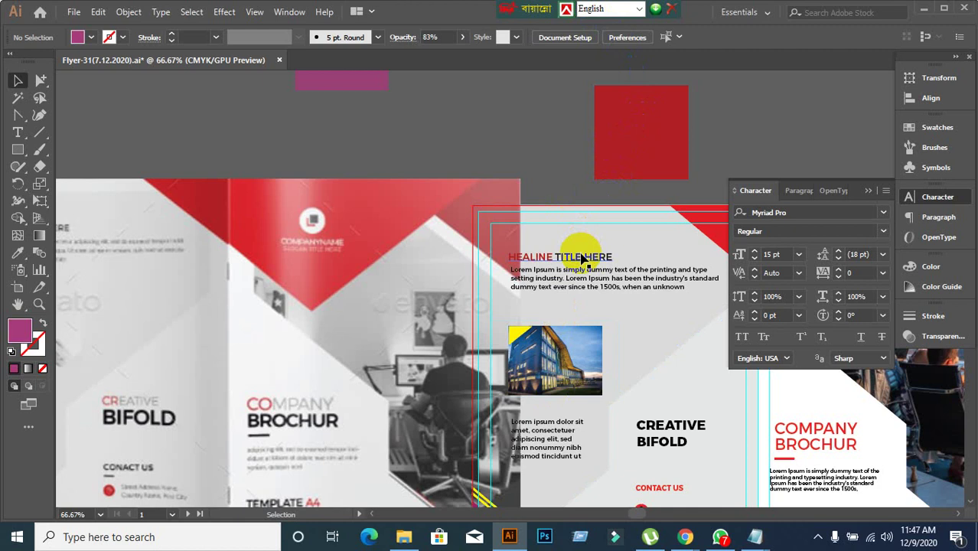
pyautogui.doubleClick(21, 337)
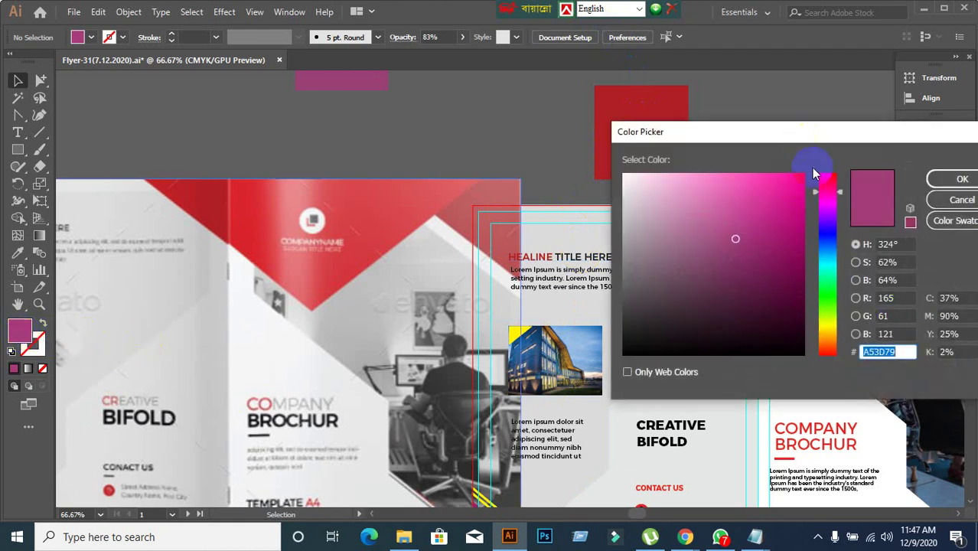
pyautogui.click(951, 202)
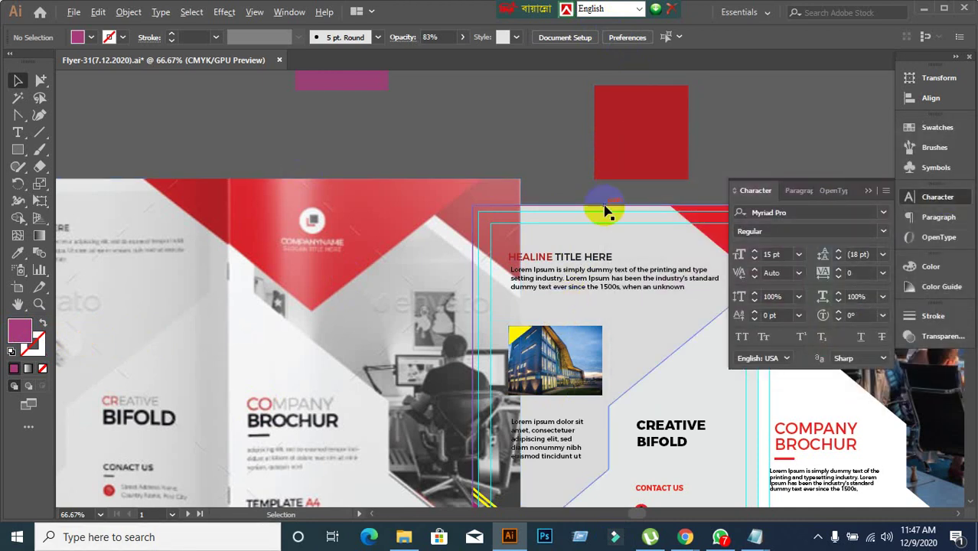
pyautogui.scroll(-1, 605, 212)
pyautogui.moveTo(626, 262); pyautogui.dragTo(541, 242)
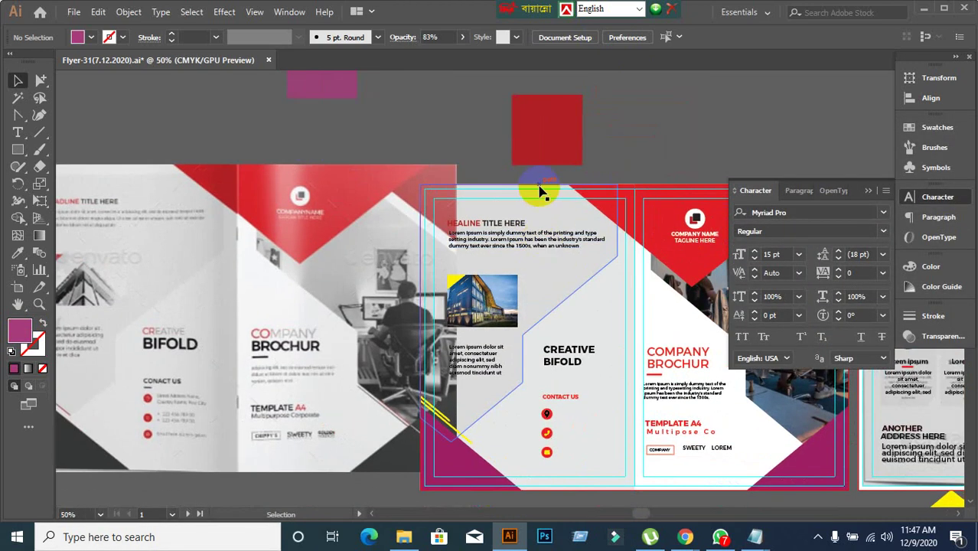
pyautogui.scroll(1, 541, 190)
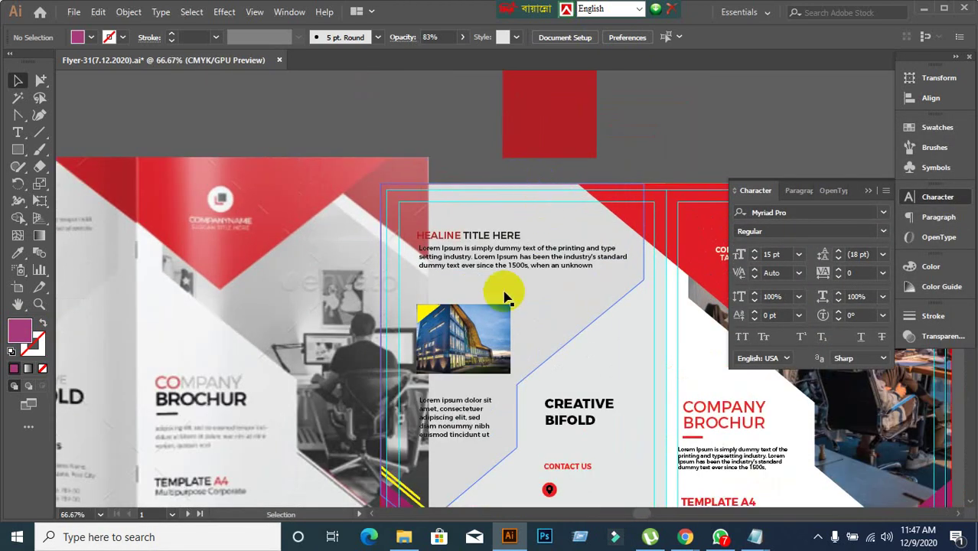
pyautogui.click(468, 228)
pyautogui.click(465, 258)
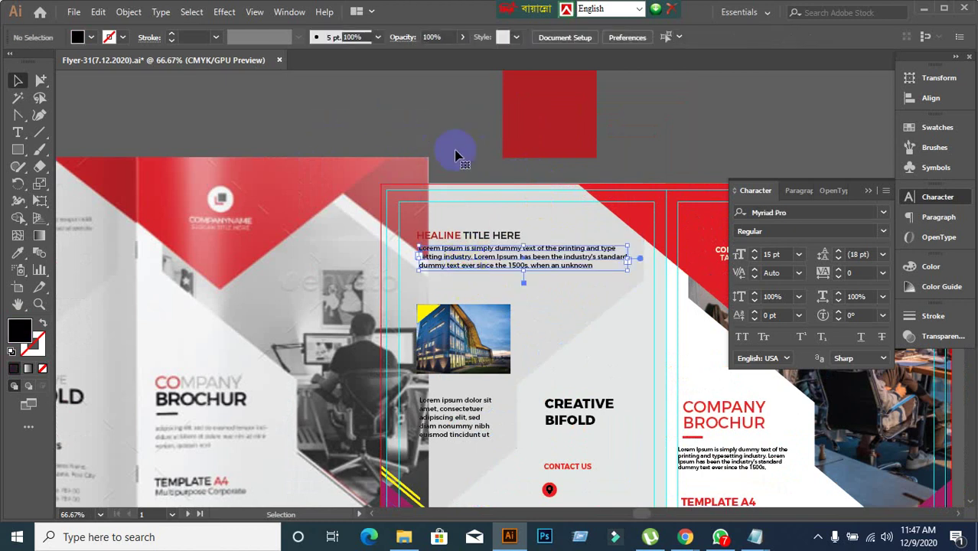
pyautogui.click(463, 284)
pyautogui.click(445, 178)
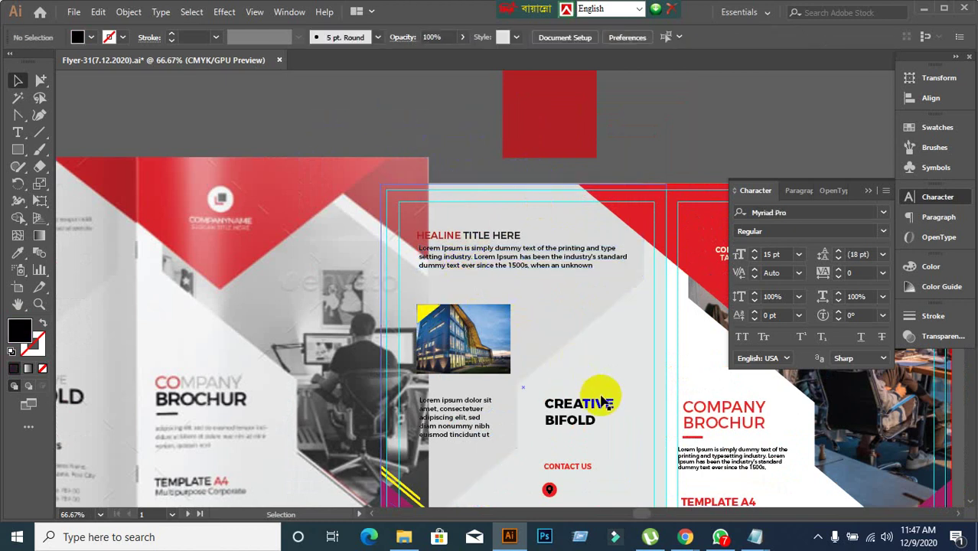
# Move the reference image clear of the back cover and lock the back cover's light grey background shape
pyautogui.click(231, 238)
pyautogui.moveTo(230, 232); pyautogui.dragTo(230, 233)
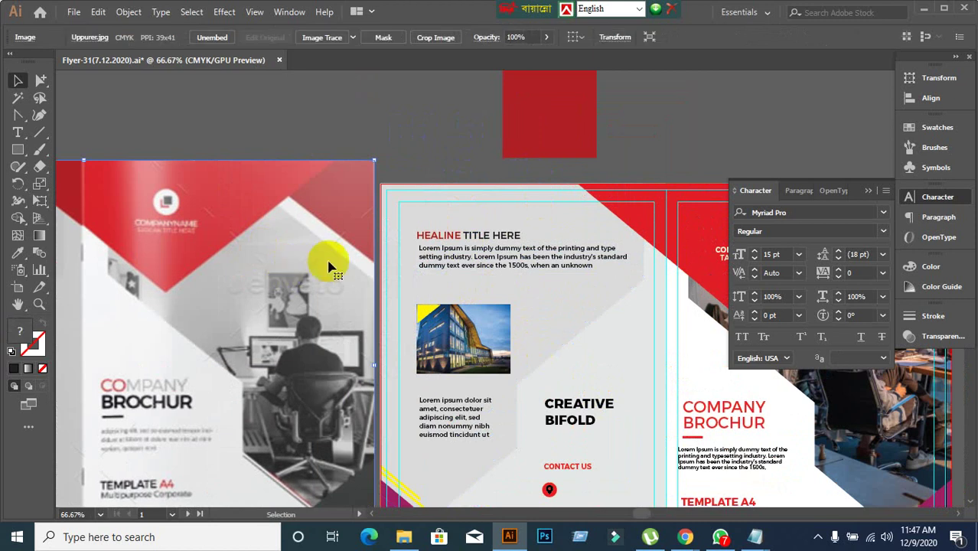
pyautogui.click(392, 225)
pyautogui.click(409, 151)
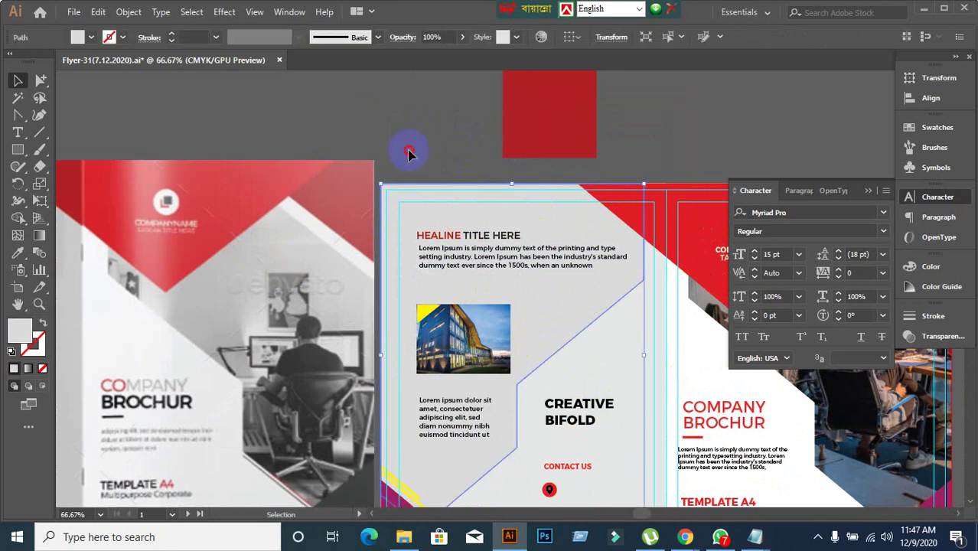
pyautogui.click(405, 239)
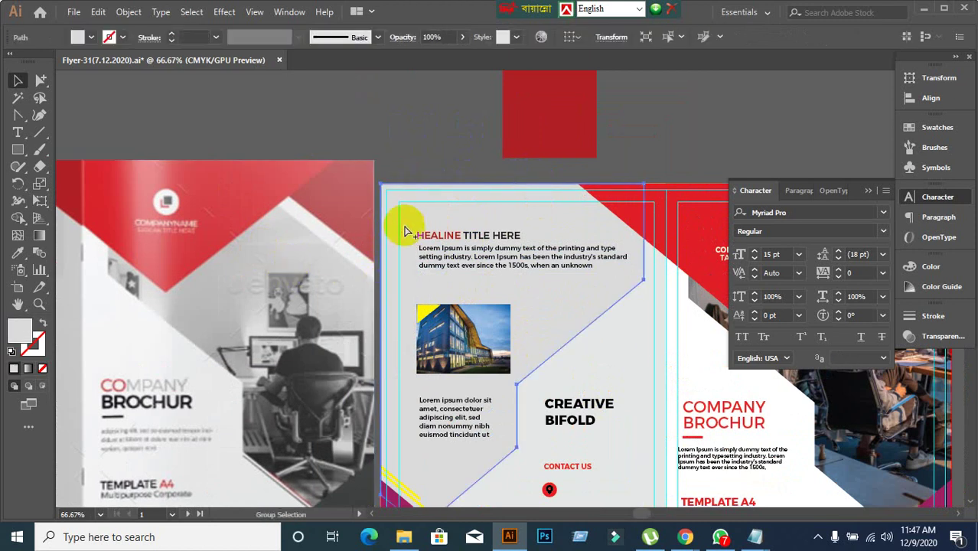
pyautogui.hotkey('ctrl', '2')
pyautogui.scroll(-3, 487, 232)
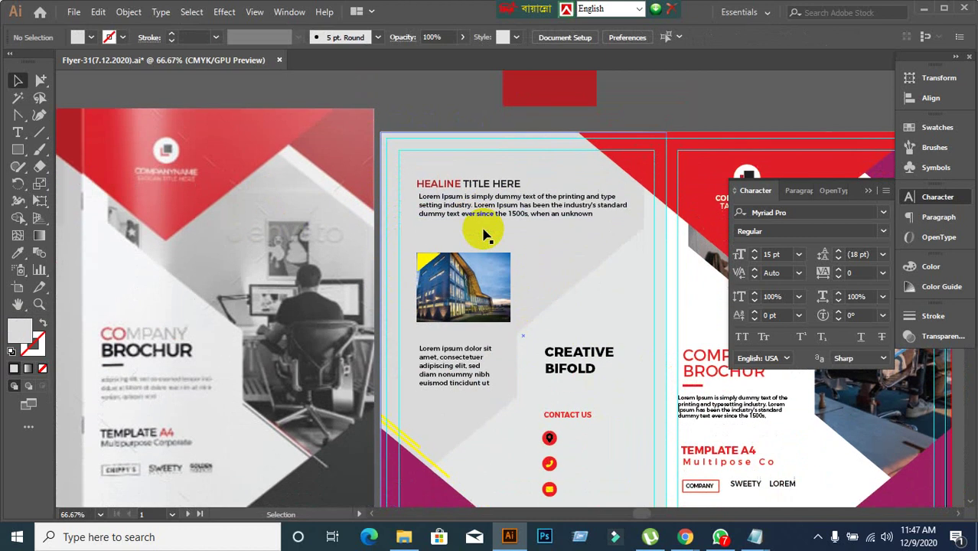
pyautogui.scroll(2, 484, 233)
# Try to copy the headline's dark grey onto the intro paragraph beneath it with the Eyedropper and undo the change
pyautogui.click(466, 248)
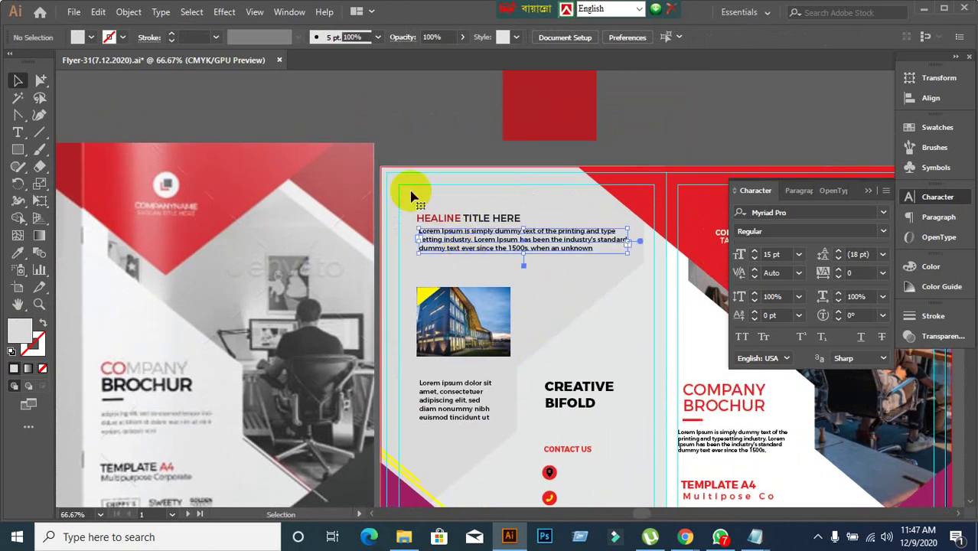
pyautogui.click(447, 148)
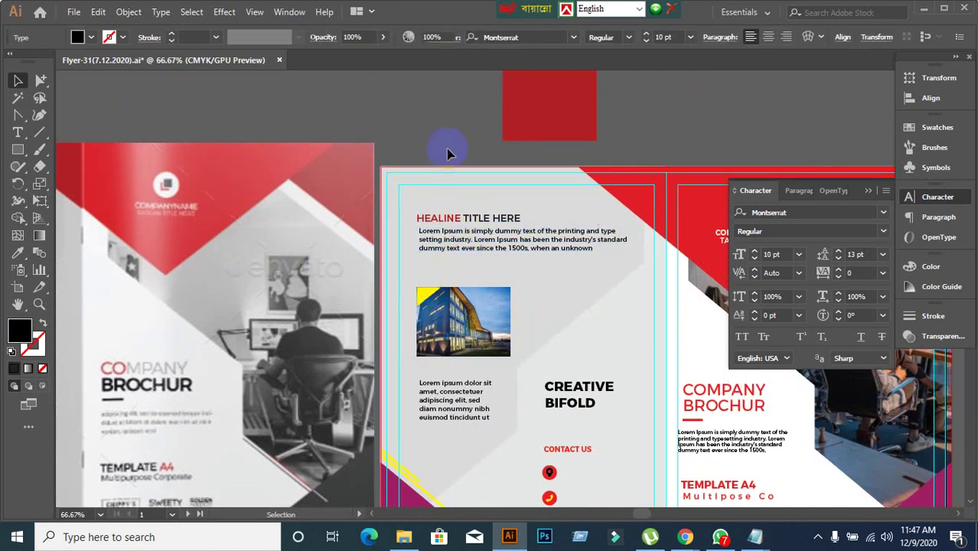
pyautogui.click(463, 239)
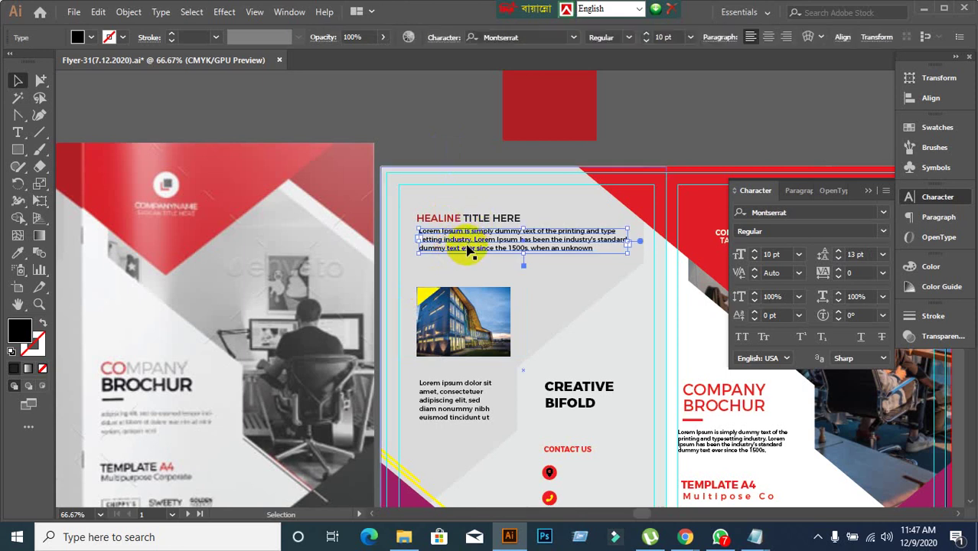
pyautogui.click(13, 256)
pyautogui.click(493, 218)
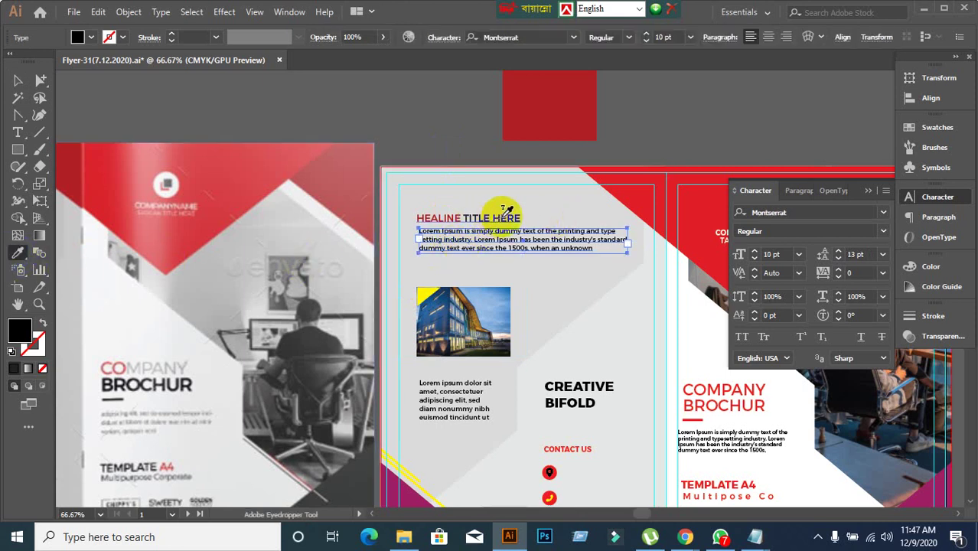
pyautogui.click(502, 211)
pyautogui.doubleClick(26, 330)
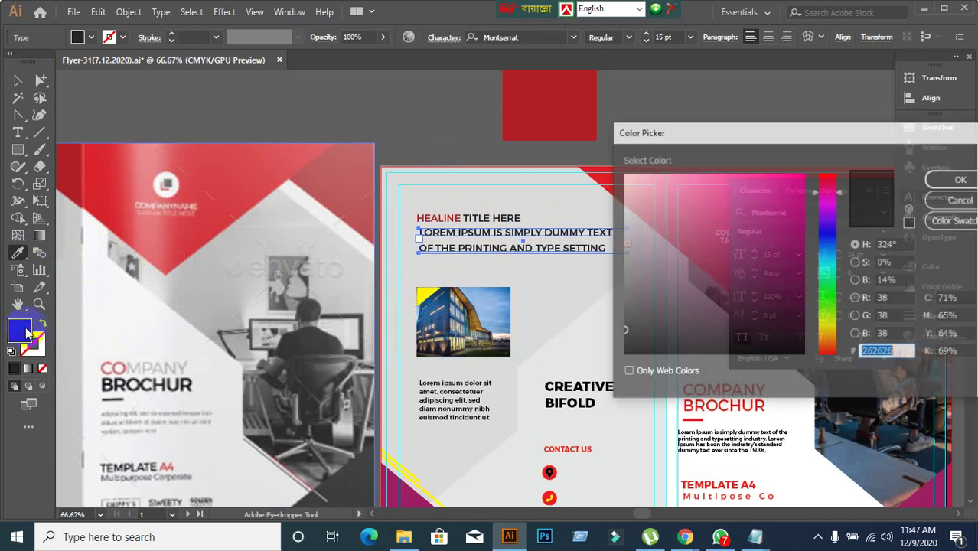
pyautogui.click(551, 337)
pyautogui.click(957, 183)
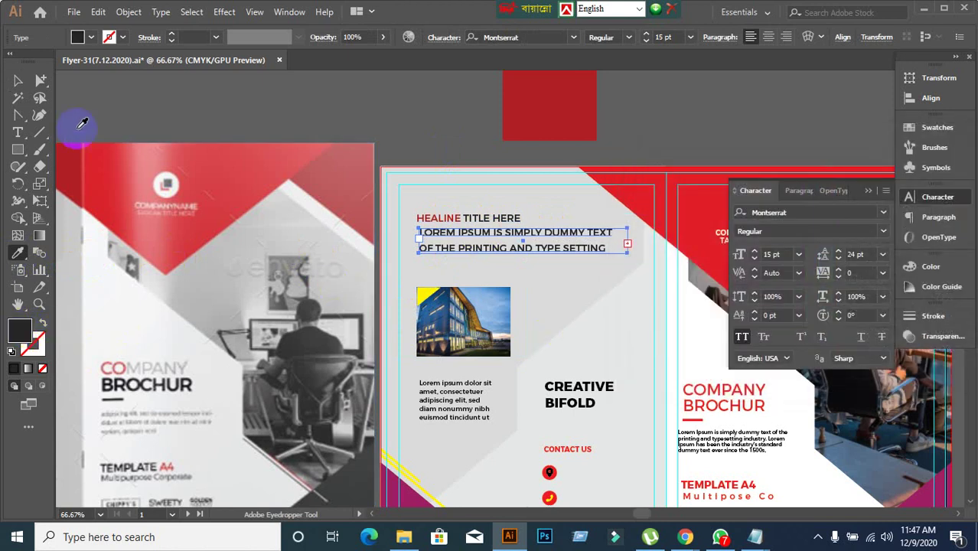
pyautogui.click(16, 80)
pyautogui.click(401, 100)
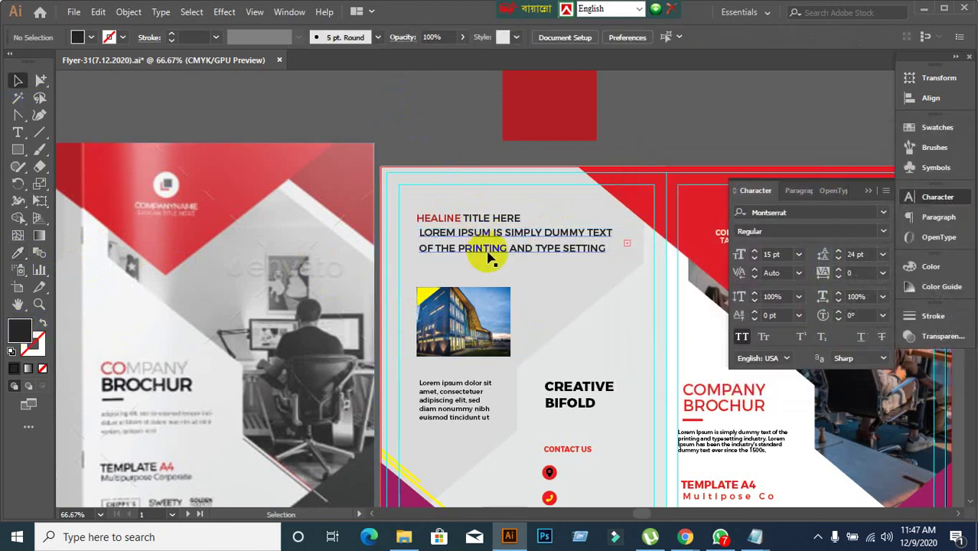
pyautogui.hotkey('ctrl', 'z')
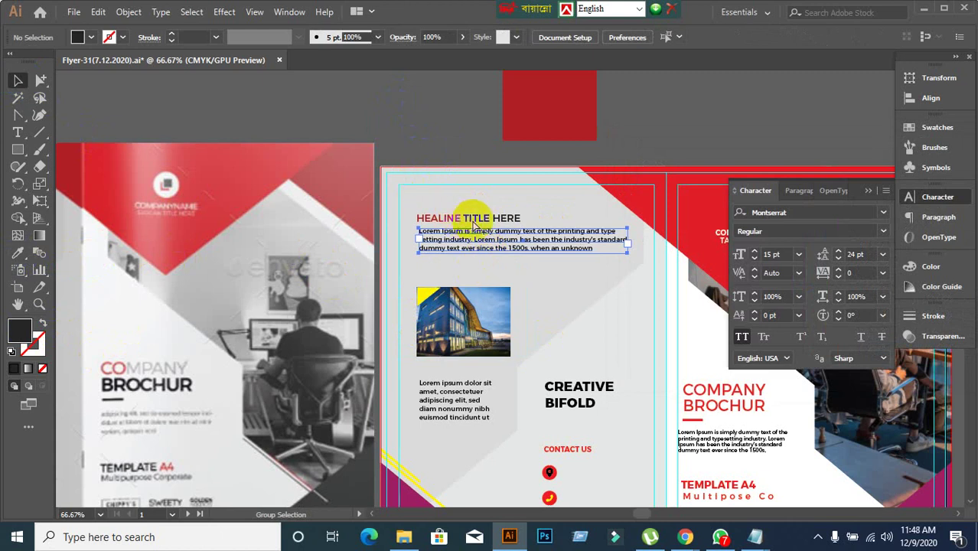
# Look up the fill colour code of the words TITLE HERE in the back-cover headline without changing it
pyautogui.click(476, 219)
pyautogui.tripleClick(476, 219)
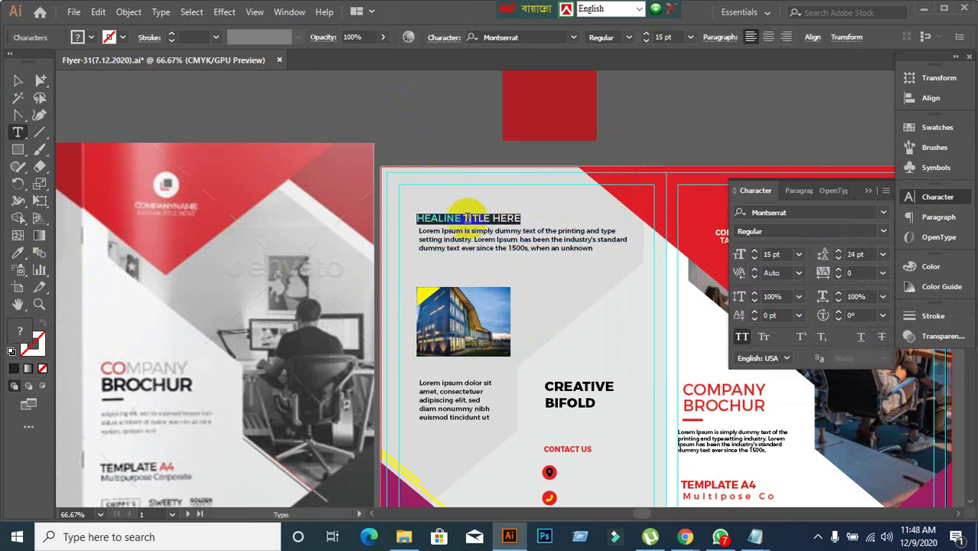
pyautogui.click(466, 218)
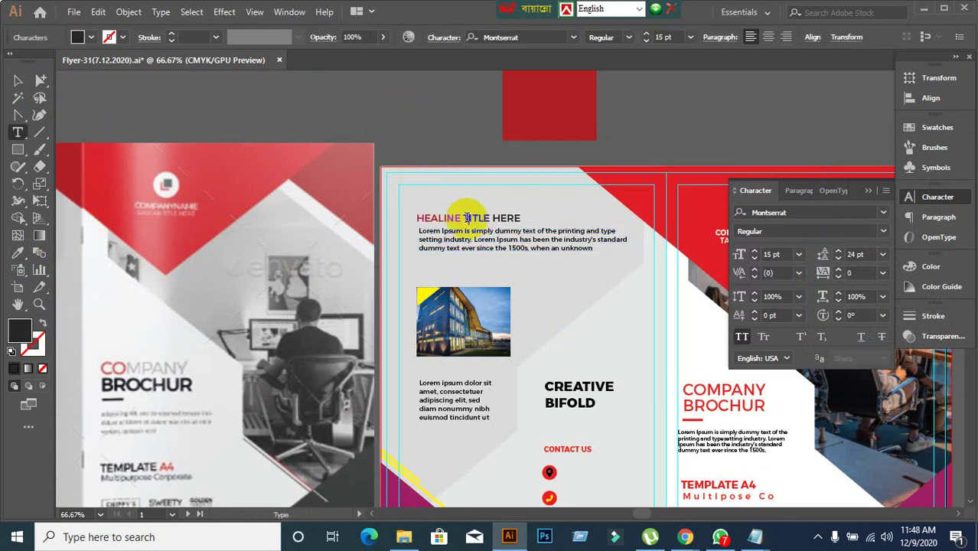
pyautogui.moveTo(467, 218); pyautogui.dragTo(536, 220)
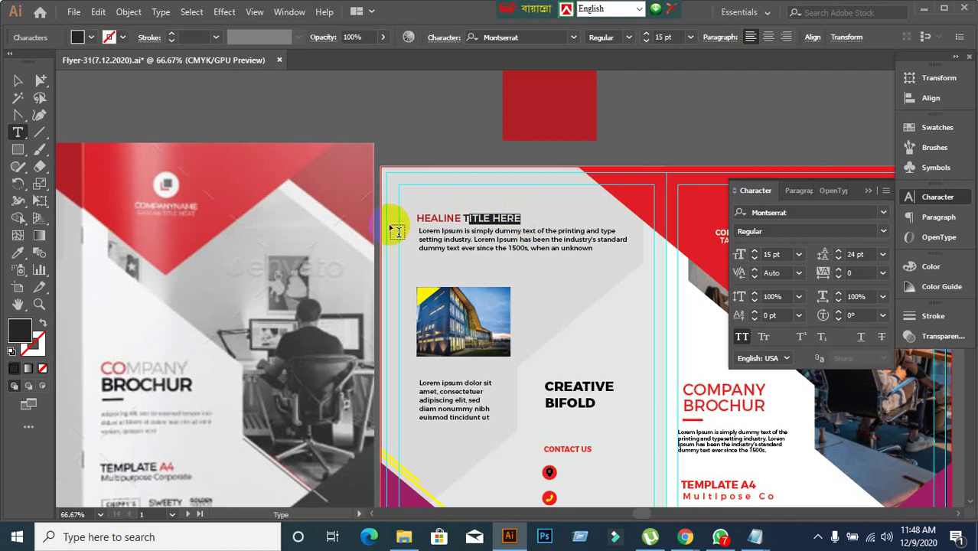
pyautogui.doubleClick(20, 331)
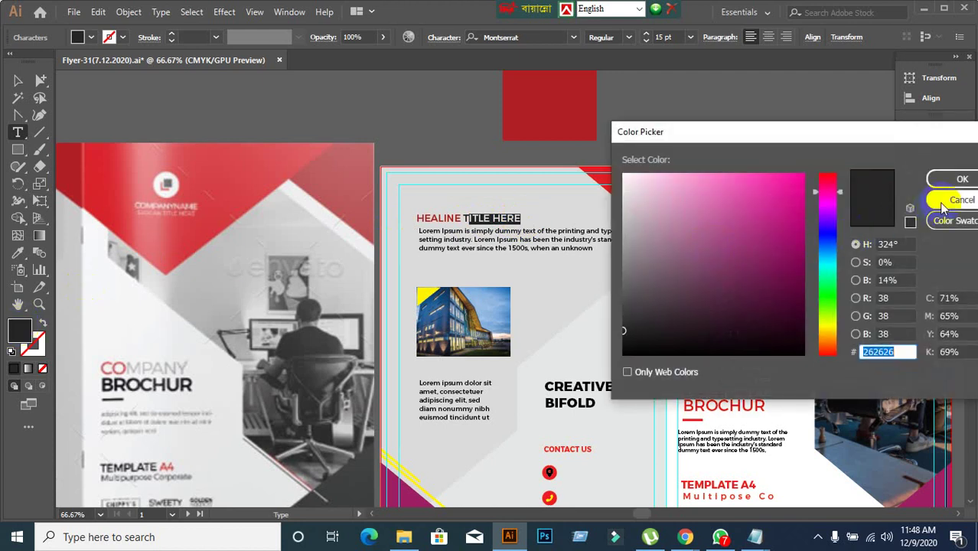
pyautogui.click(951, 200)
pyautogui.click(18, 79)
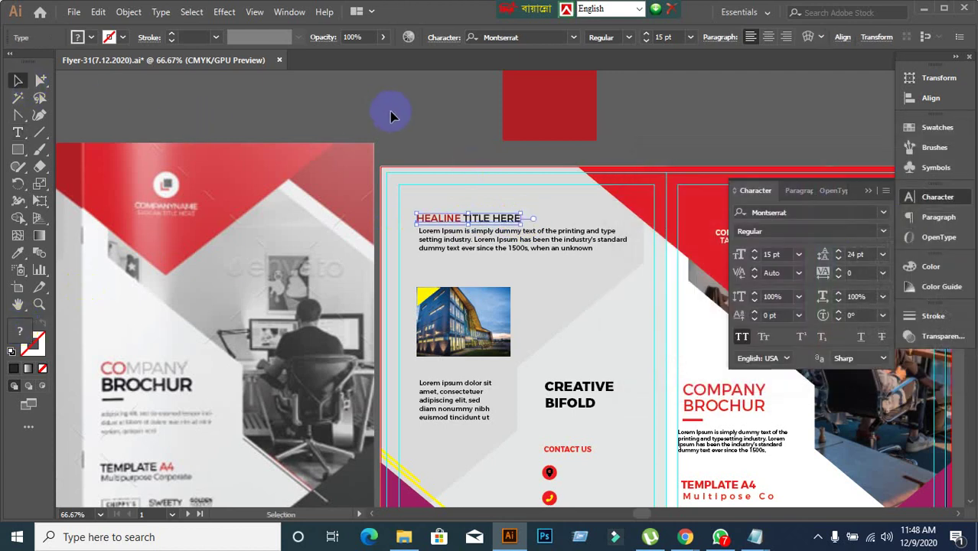
# Copy the dark red of the square above the cover onto the words TITLE HERE with the Eyedropper
pyautogui.click(464, 223)
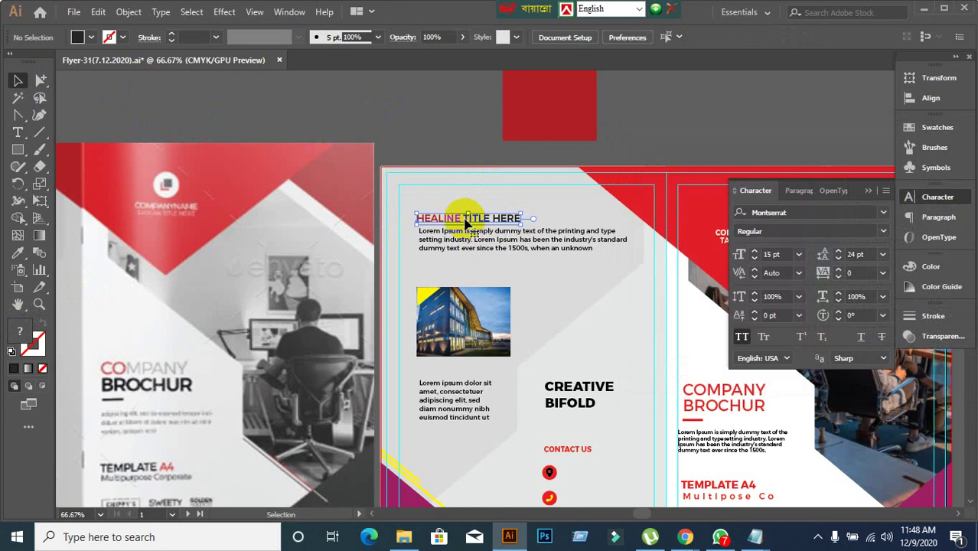
pyautogui.doubleClick(465, 222)
pyautogui.moveTo(463, 219); pyautogui.dragTo(527, 218)
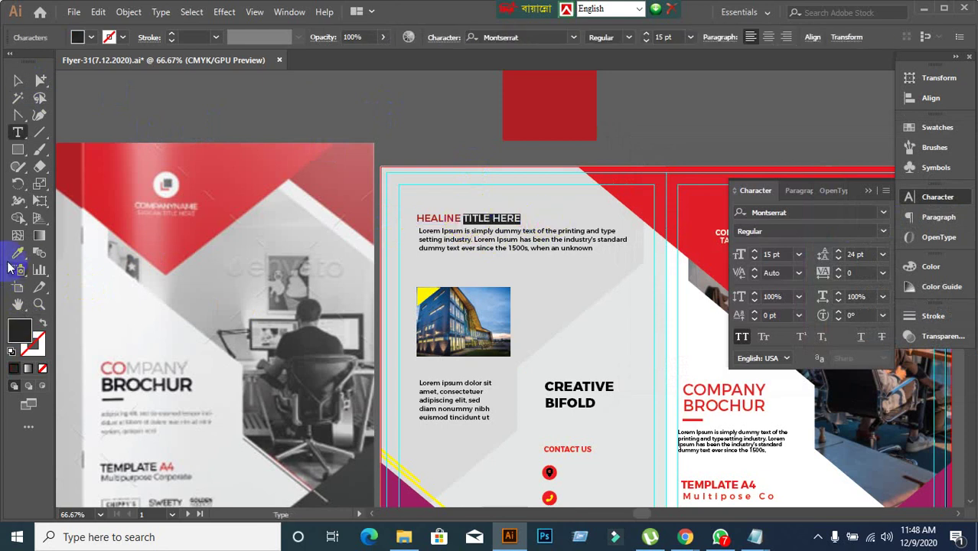
pyautogui.click(552, 100)
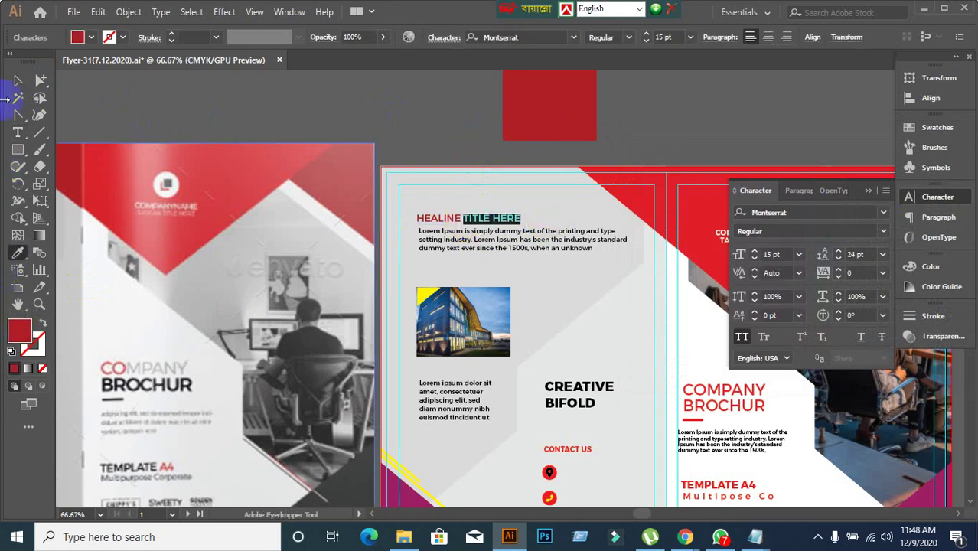
pyautogui.click(17, 81)
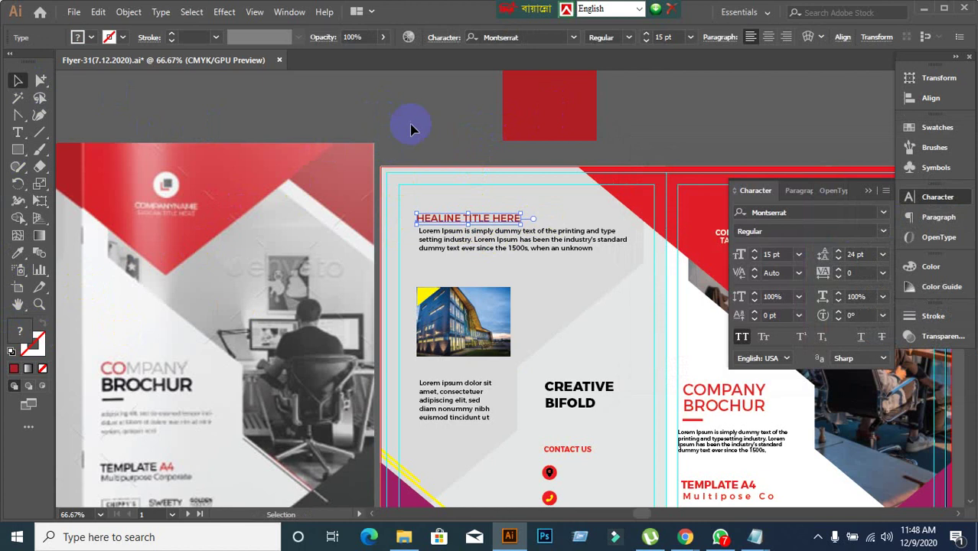
pyautogui.click(472, 193)
# Set the fill of the words TITLE HERE in the back-cover headline to dark grey 444444 and deselect the headline
pyautogui.click(466, 218)
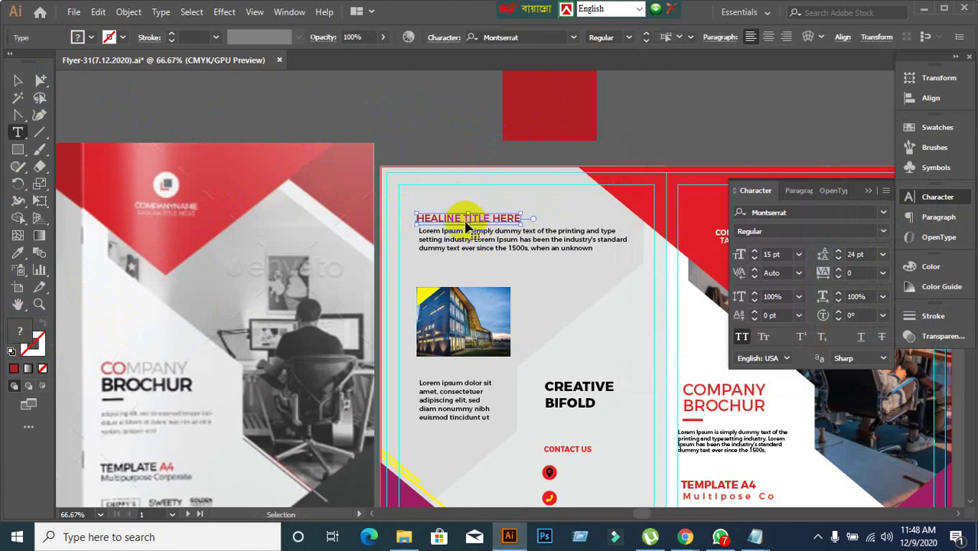
pyautogui.doubleClick(466, 217)
pyautogui.moveTo(465, 217); pyautogui.dragTo(522, 218)
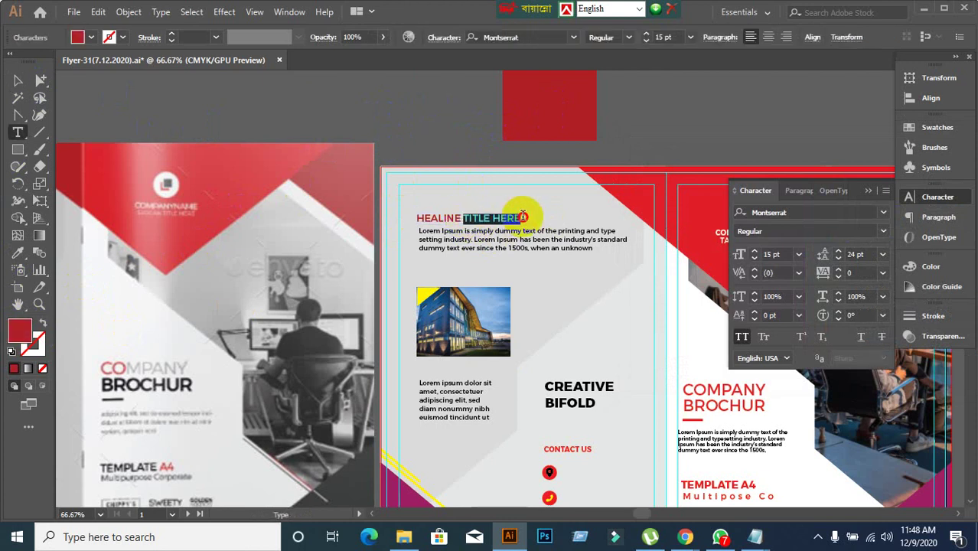
pyautogui.click(23, 337)
pyautogui.doubleClick(22, 335)
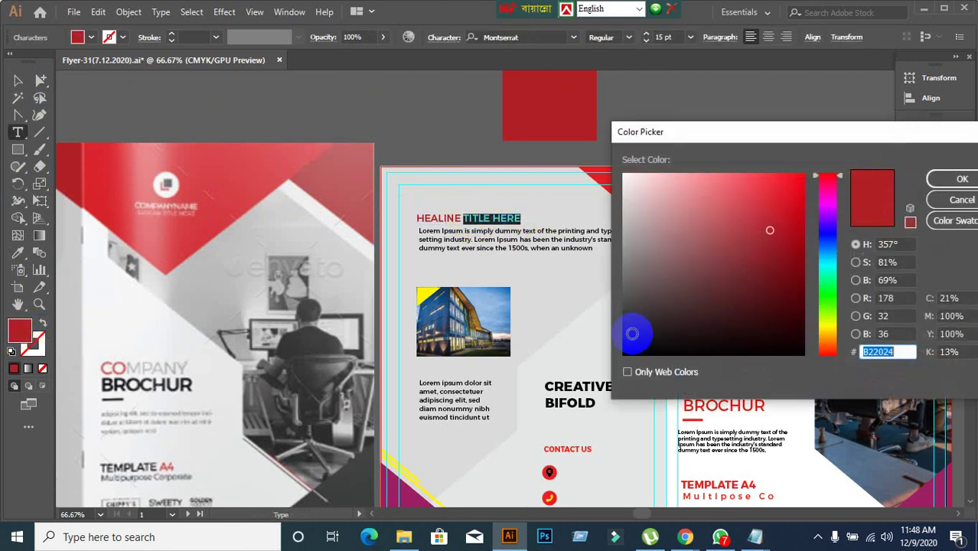
pyautogui.moveTo(642, 285); pyautogui.dragTo(621, 300)
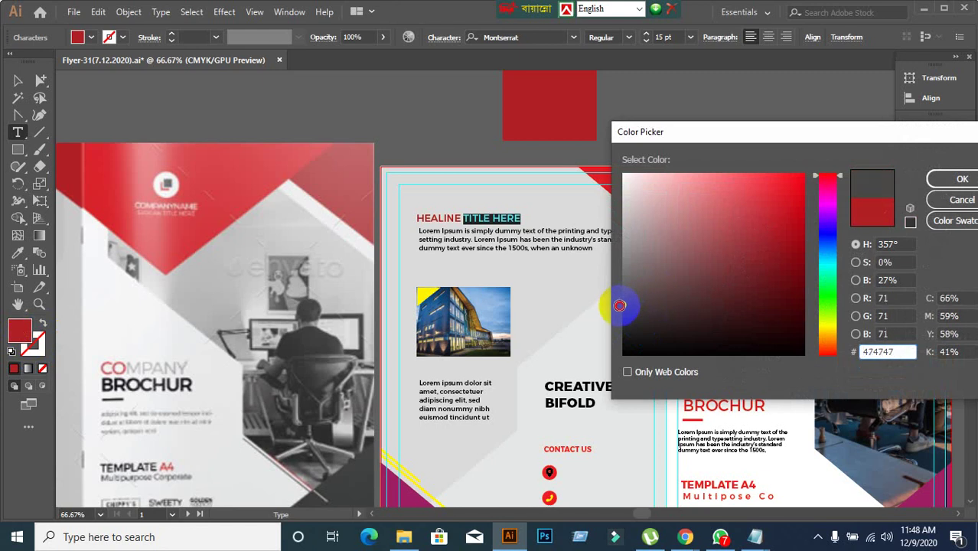
pyautogui.click(949, 179)
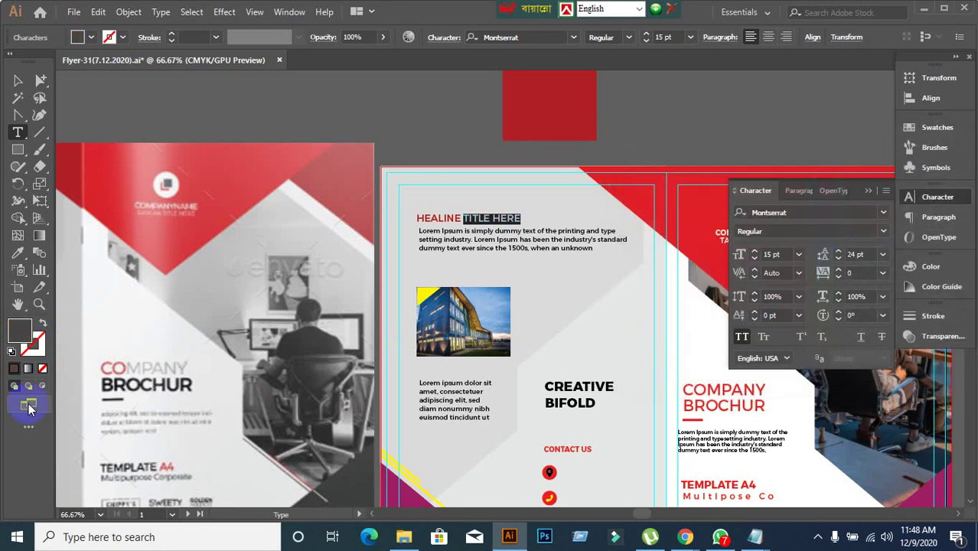
pyautogui.doubleClick(23, 336)
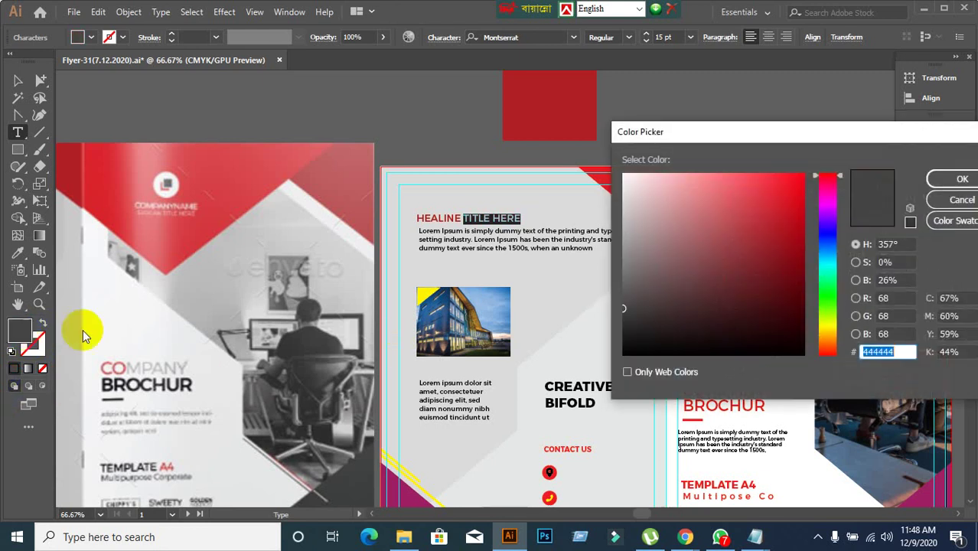
pyautogui.click(959, 182)
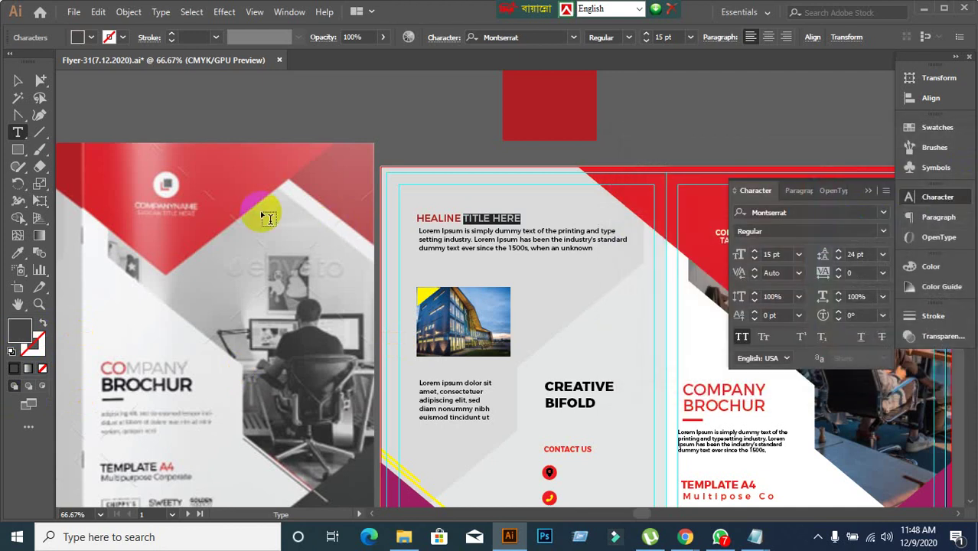
pyautogui.click(18, 82)
pyautogui.click(408, 94)
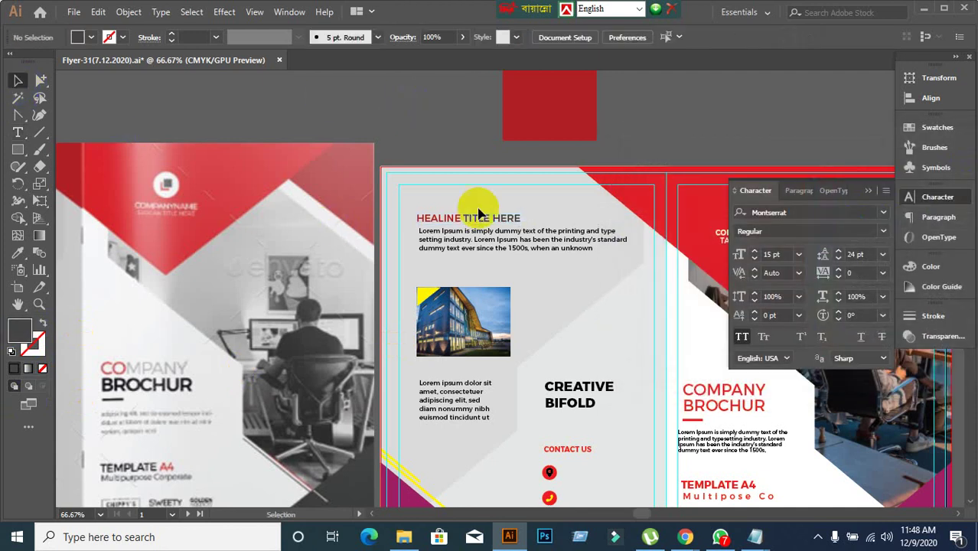
# Copy the dark grey text style of TITLE HERE onto the intro paragraph with the Eyedropper and check its fill colour code
pyautogui.click(498, 240)
pyautogui.scroll(-2, 497, 240)
pyautogui.scroll(1, 497, 260)
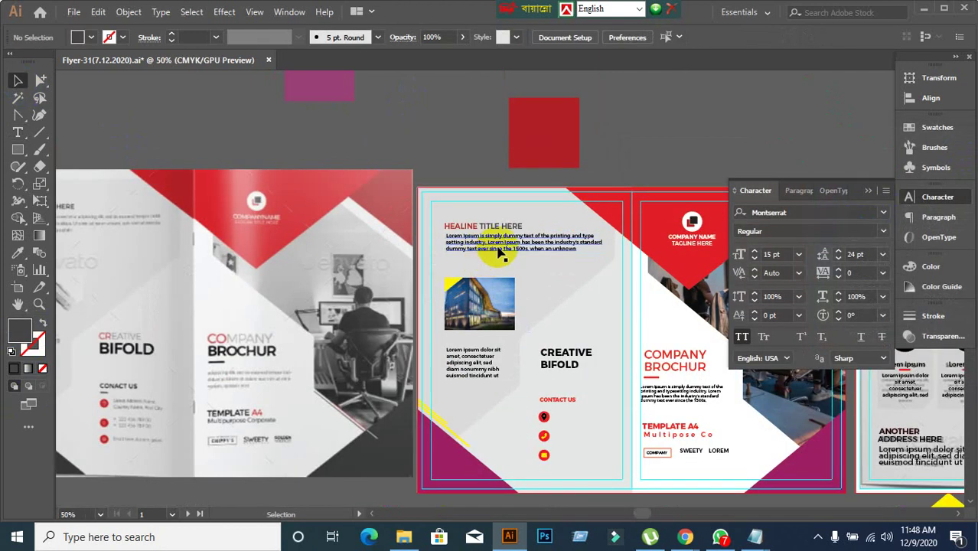
pyautogui.click(18, 252)
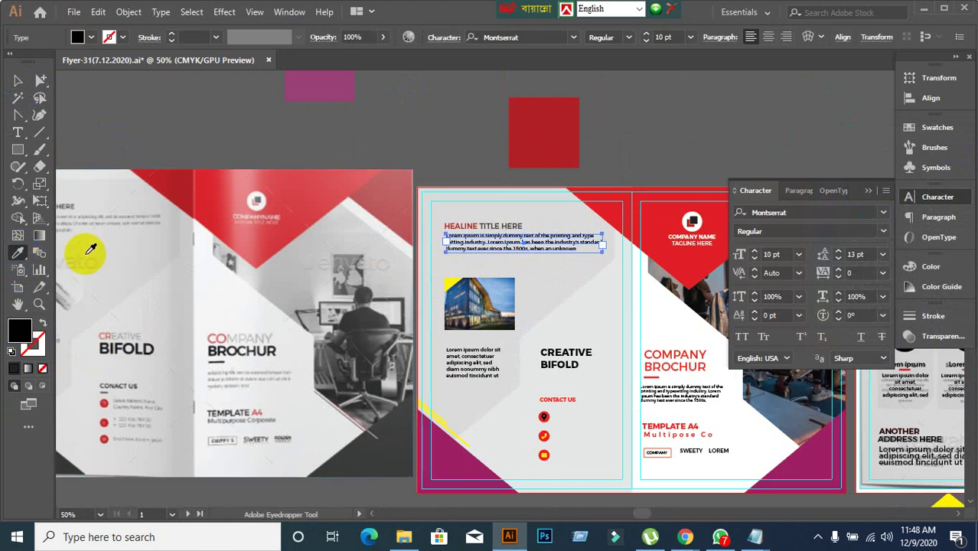
pyautogui.click(499, 222)
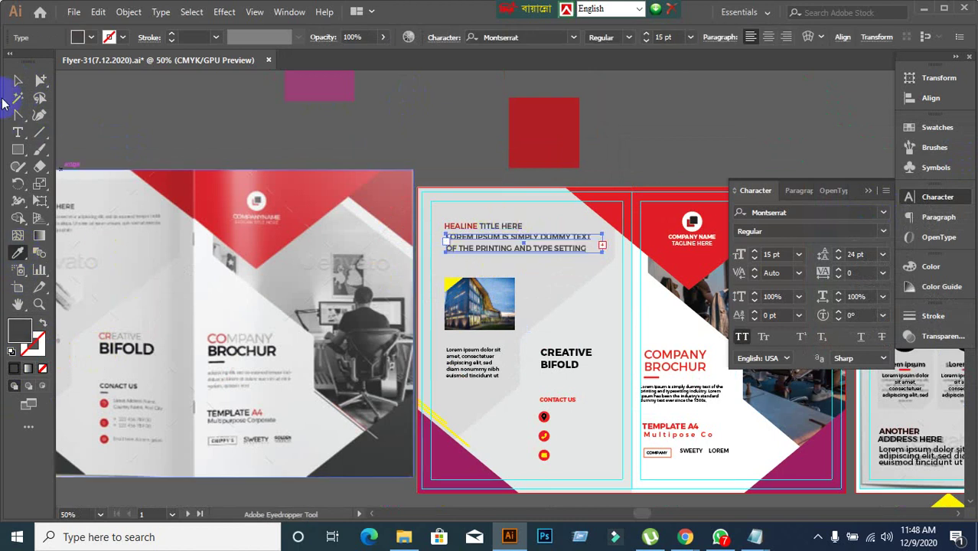
pyautogui.click(18, 81)
pyautogui.doubleClick(21, 329)
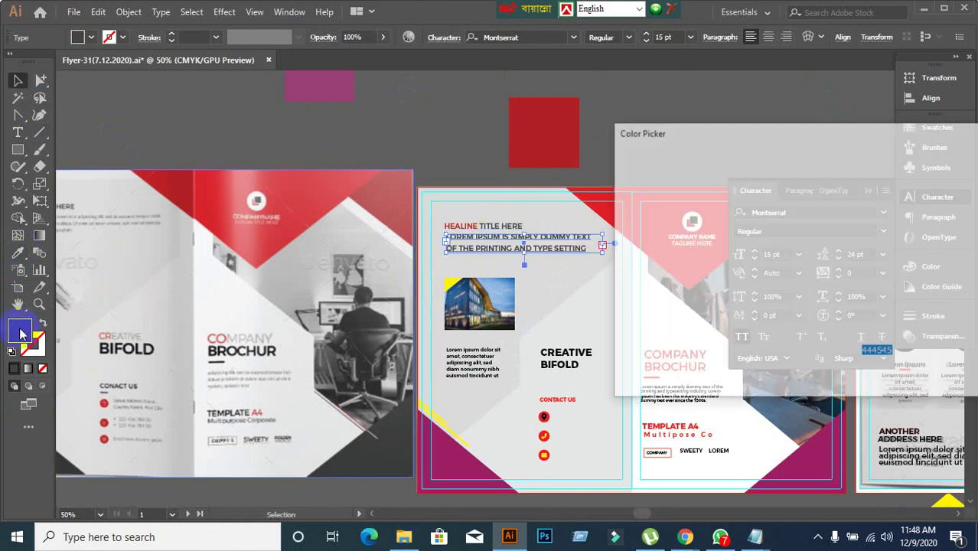
pyautogui.click(961, 200)
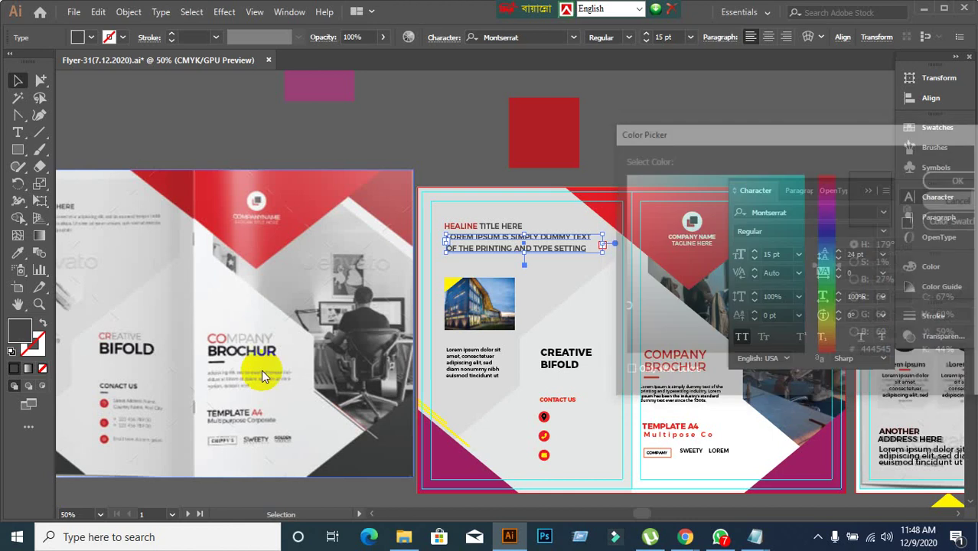
# Copy the dark red of the square above the cover onto the intro paragraph with the Eyedropper
pyautogui.hotkey('ctrl', 't')
pyautogui.scroll(2, 447, 302)
pyautogui.scroll(-1, 448, 303)
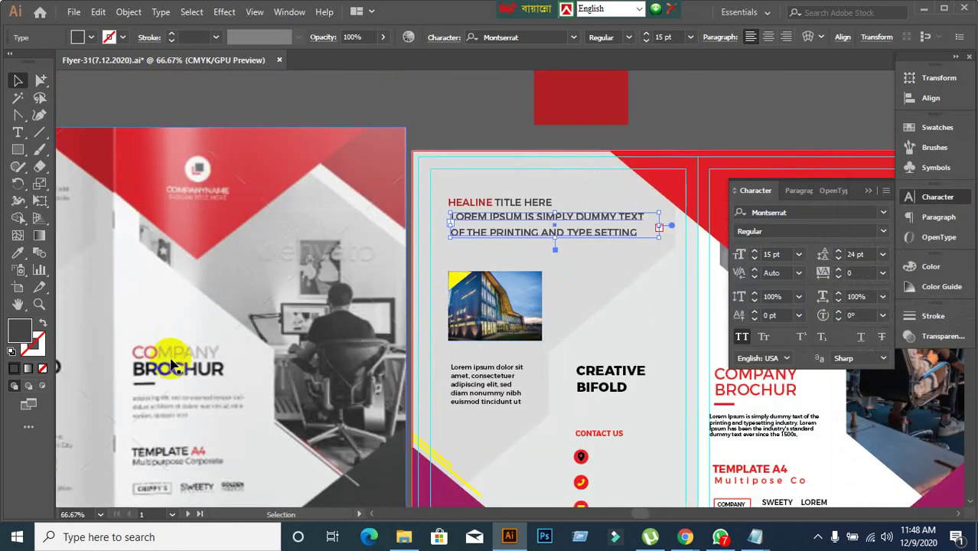
pyautogui.click(20, 271)
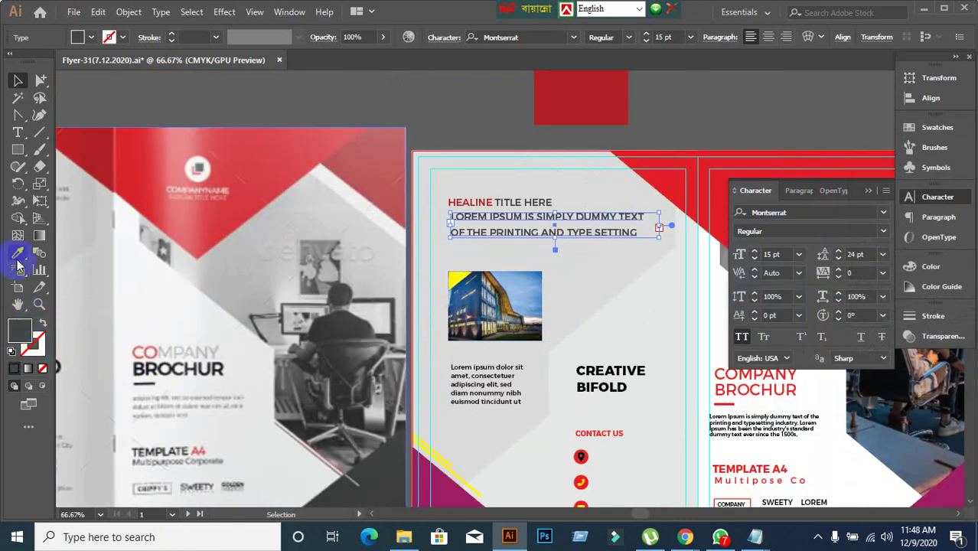
pyautogui.click(19, 255)
pyautogui.click(563, 100)
pyautogui.click(64, 130)
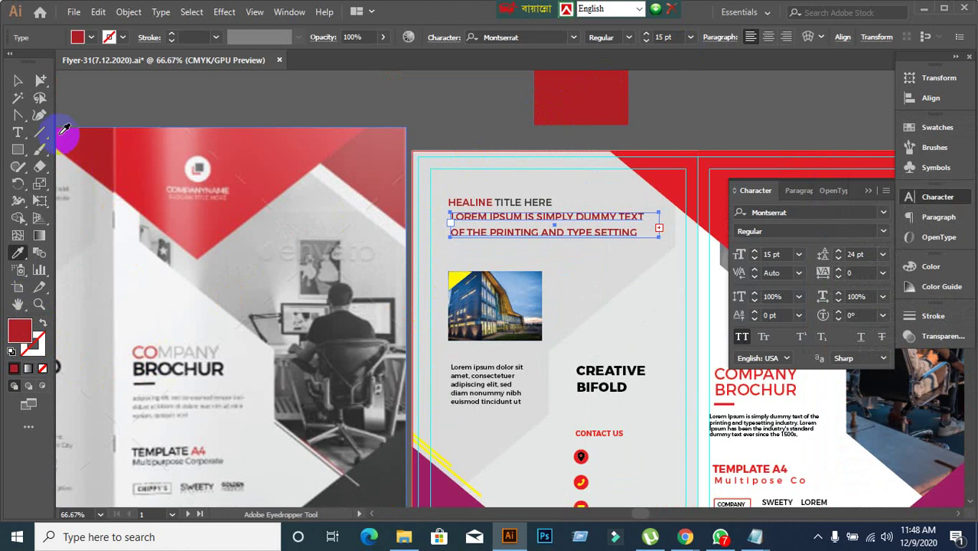
# Try to set the intro paragraph's fill to dark grey 353535, cancel the colour choice and deselect the paragraph
pyautogui.click(18, 80)
pyautogui.doubleClick(20, 327)
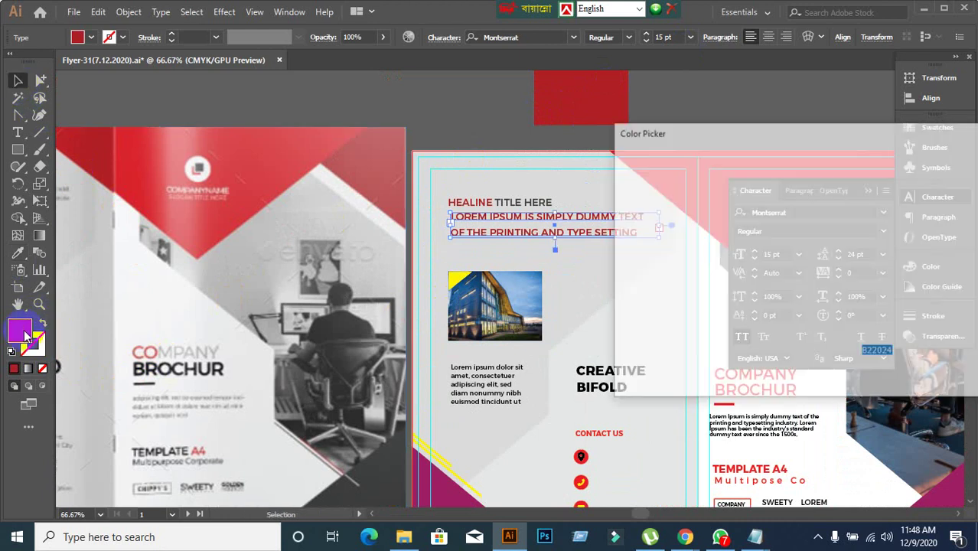
pyautogui.moveTo(650, 312); pyautogui.dragTo(612, 310)
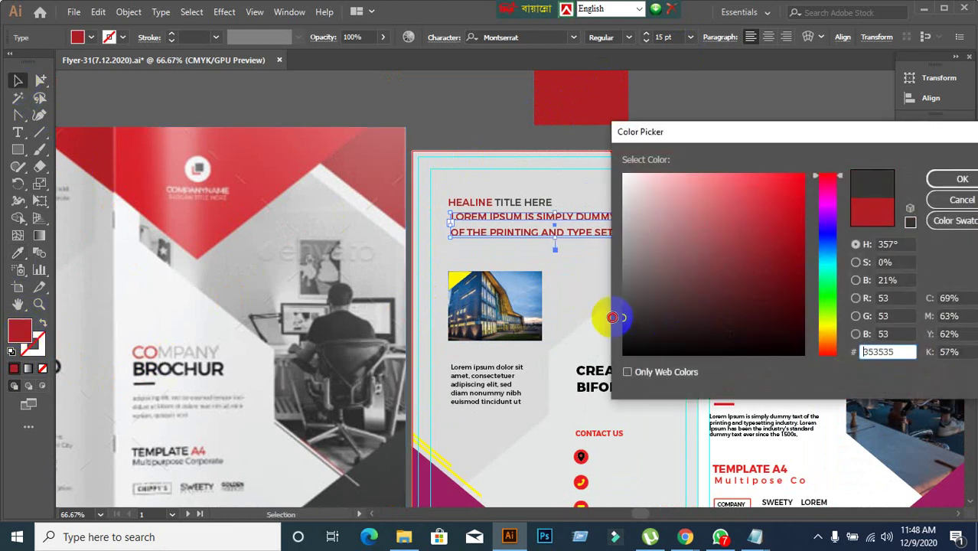
pyautogui.click(961, 199)
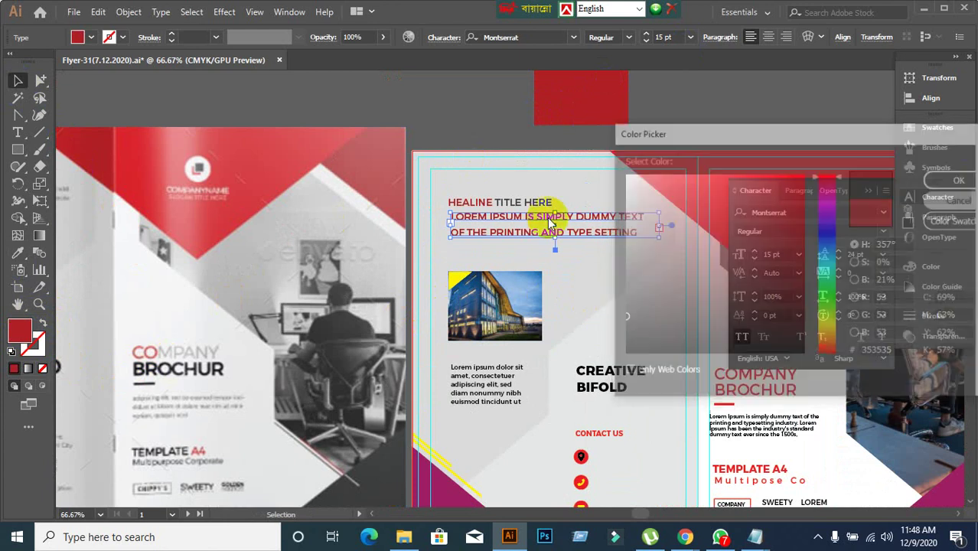
pyautogui.click(437, 127)
# Look up the fill colour code of the dark grey letters at the end of the back-cover headline
pyautogui.click(527, 203)
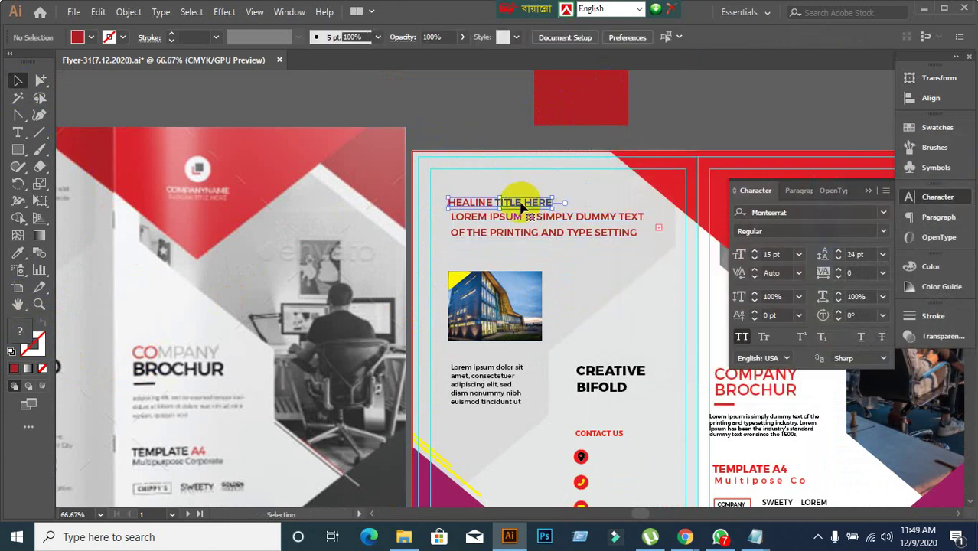
pyautogui.doubleClick(519, 203)
pyautogui.moveTo(514, 202); pyautogui.dragTo(552, 202)
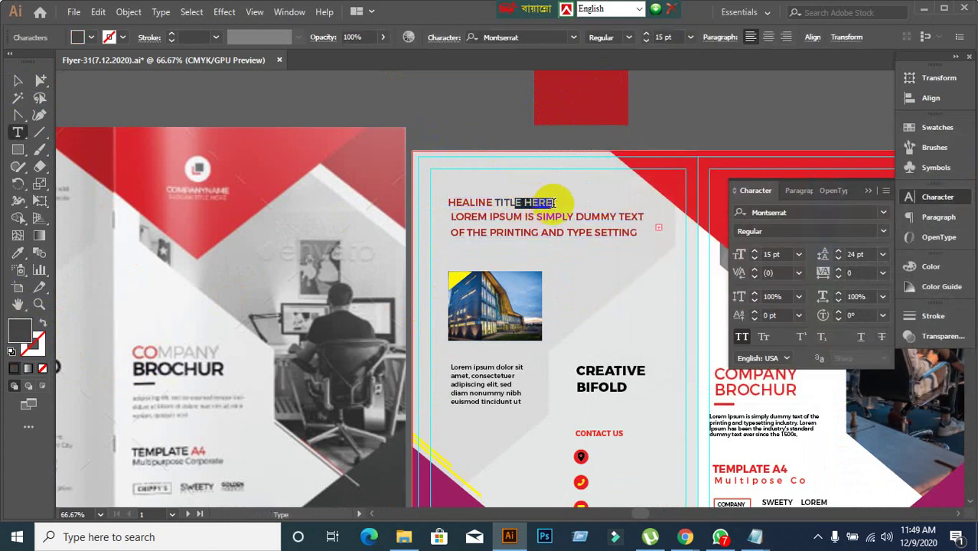
pyautogui.doubleClick(19, 330)
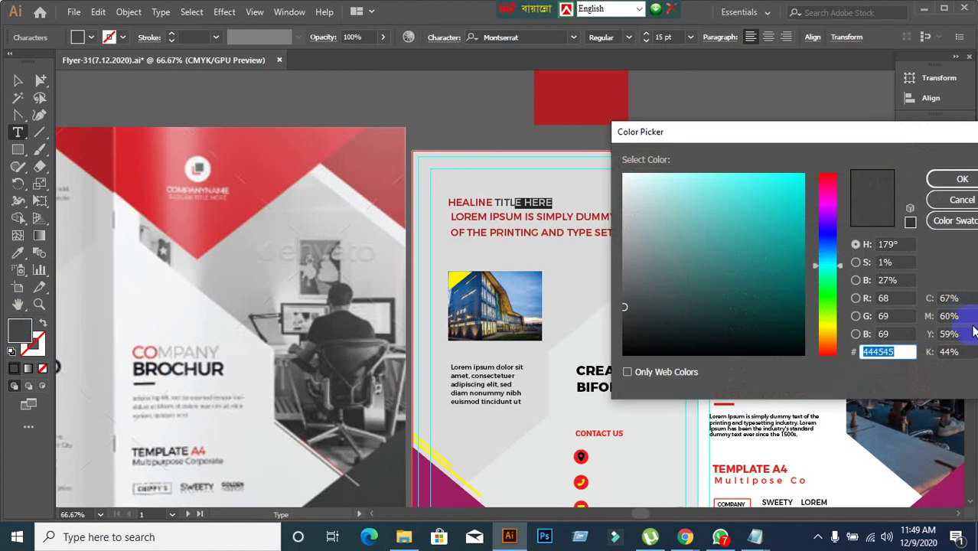
pyautogui.click(966, 201)
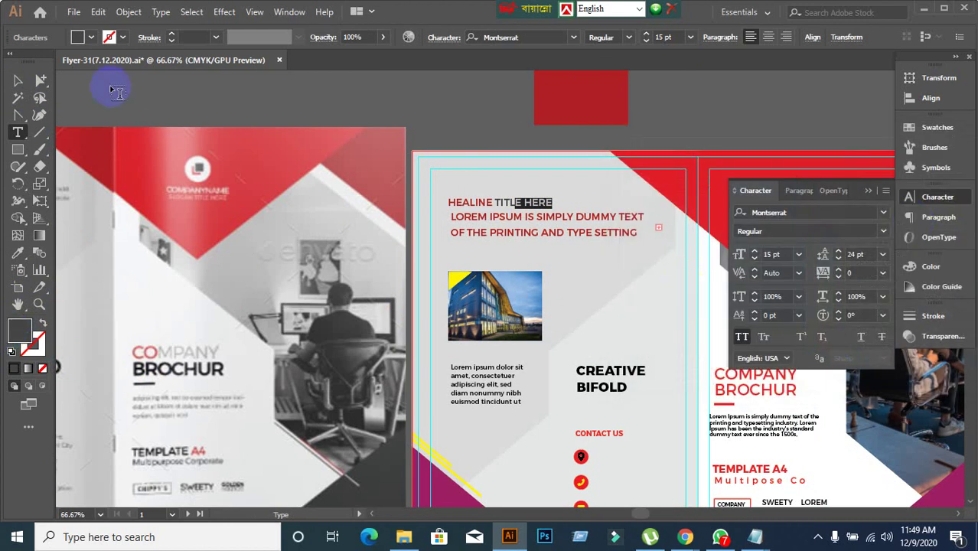
pyautogui.click(18, 80)
pyautogui.click(427, 175)
# Copy the headline's dark grey text style onto the intro paragraph beneath it with the Eyedropper
pyautogui.scroll(-1, 497, 197)
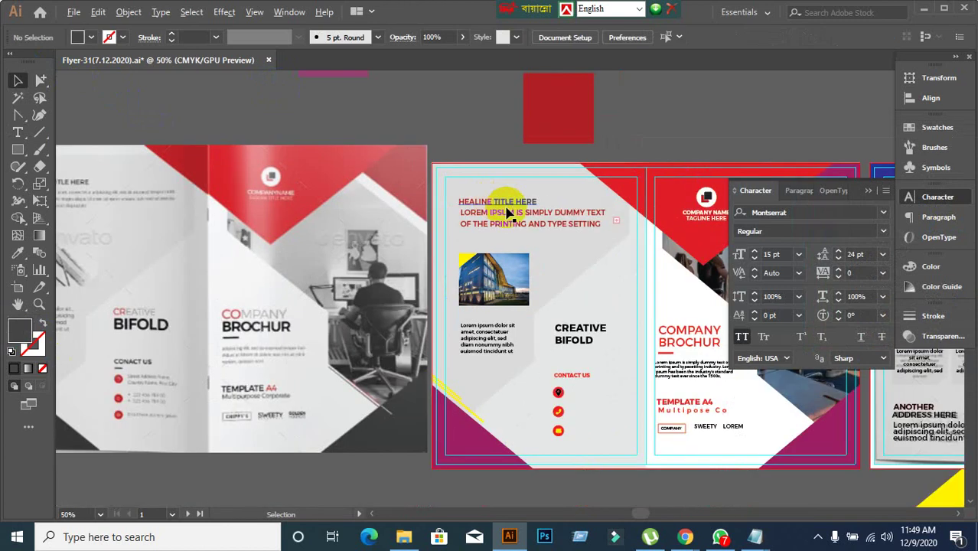
pyautogui.click(518, 233)
pyautogui.moveTo(452, 282); pyautogui.dragTo(618, 279)
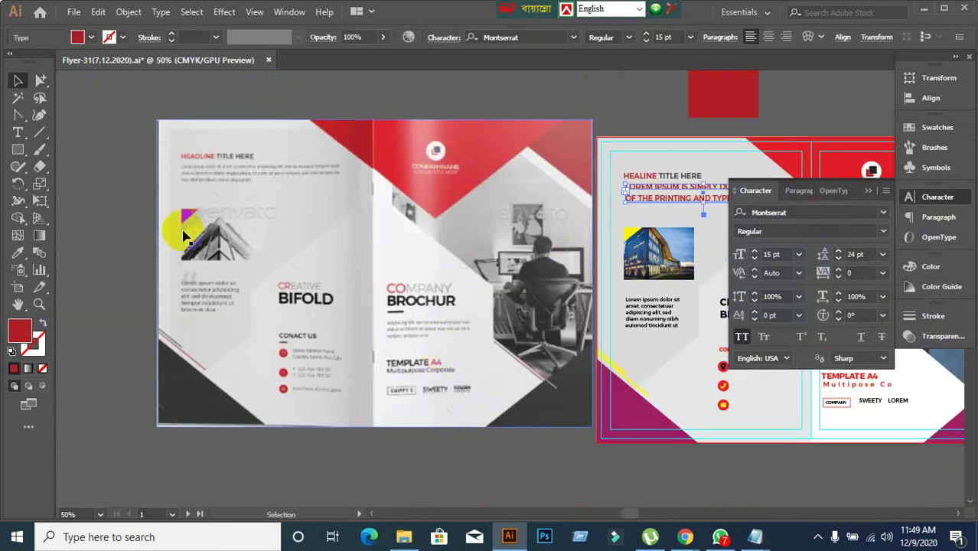
pyautogui.click(18, 254)
pyautogui.click(691, 169)
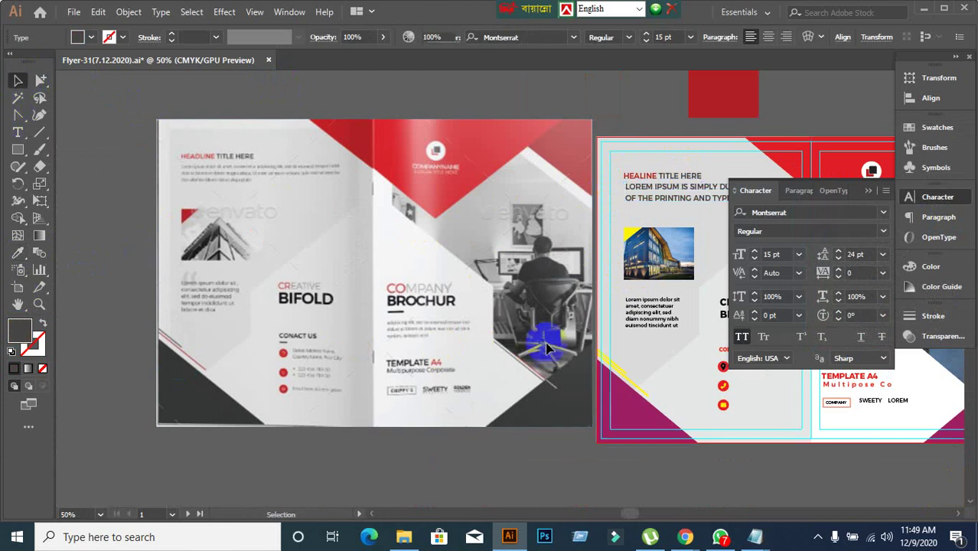
# Try to copy the intro paragraph's dark grey text style onto the small paragraph under the building photo with the Eyedropper
pyautogui.moveTo(546, 348); pyautogui.dragTo(479, 295)
pyautogui.click(574, 264)
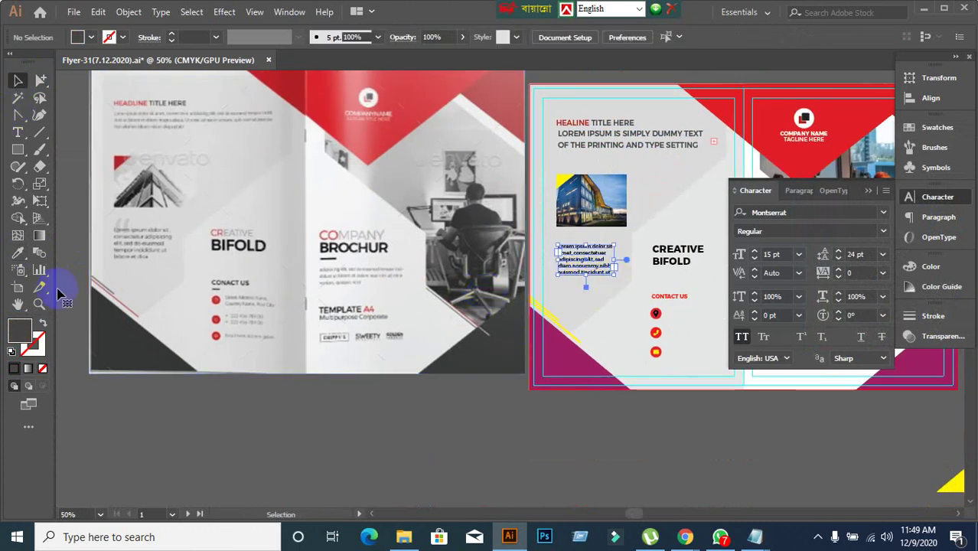
pyautogui.click(17, 252)
pyautogui.click(665, 143)
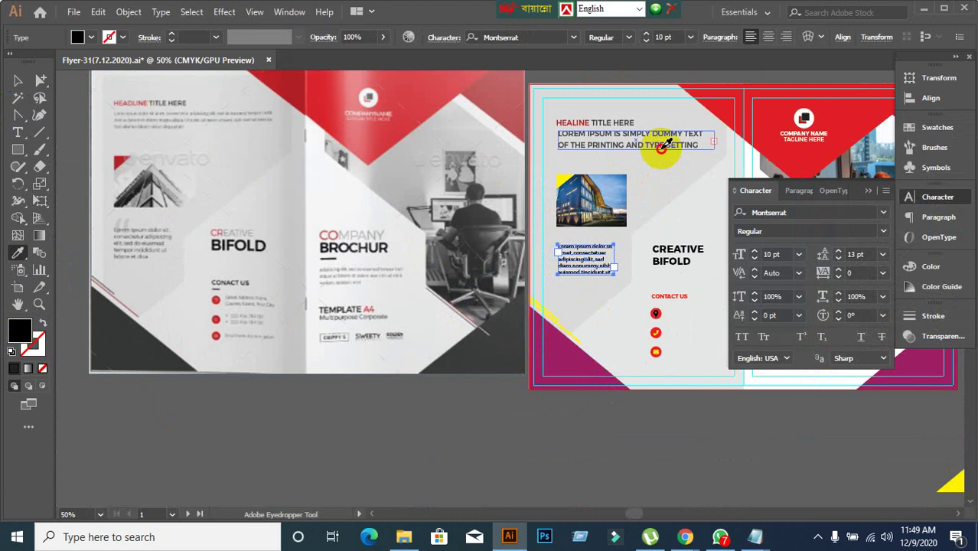
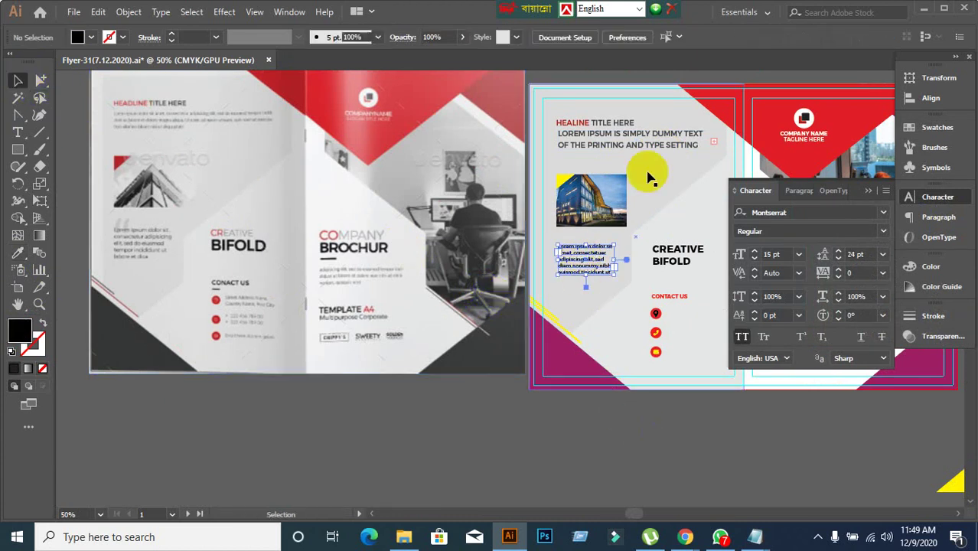
# Duplicate the dark red colour square above the artboards beside itself and recolour the copy dark grey, sampled from the back-cover text
pyautogui.click(652, 138)
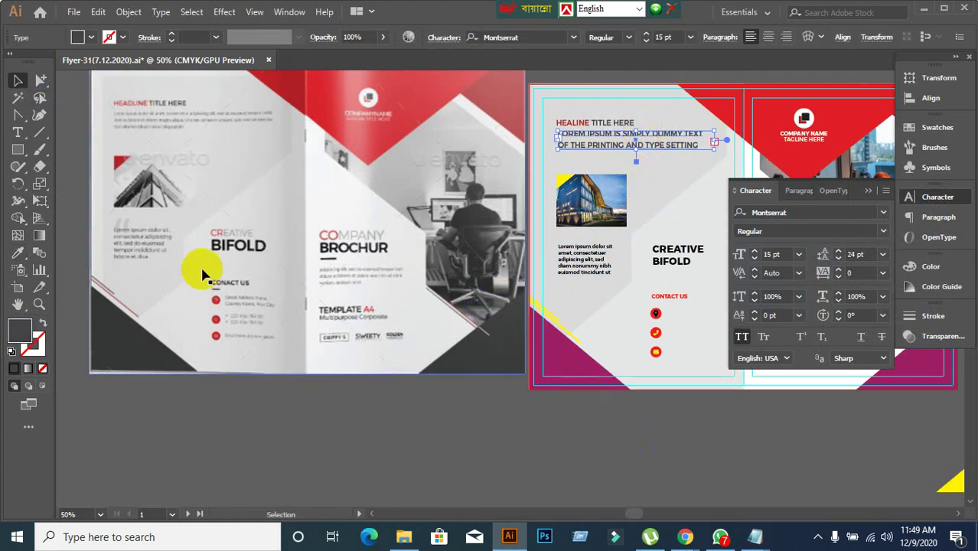
pyautogui.scroll(1, 572, 272)
pyautogui.scroll(-1, 607, 259)
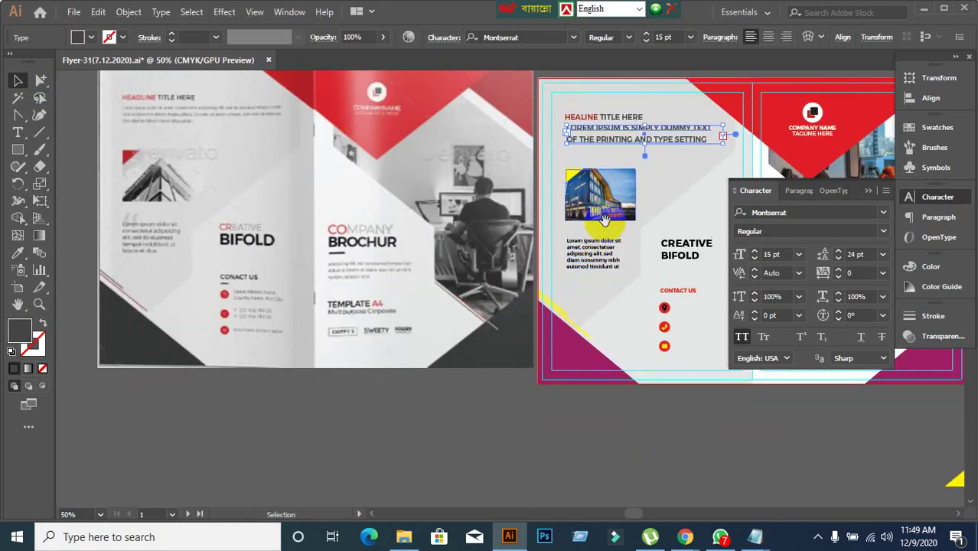
pyautogui.click(443, 149)
pyautogui.moveTo(620, 138); pyautogui.dragTo(522, 130)
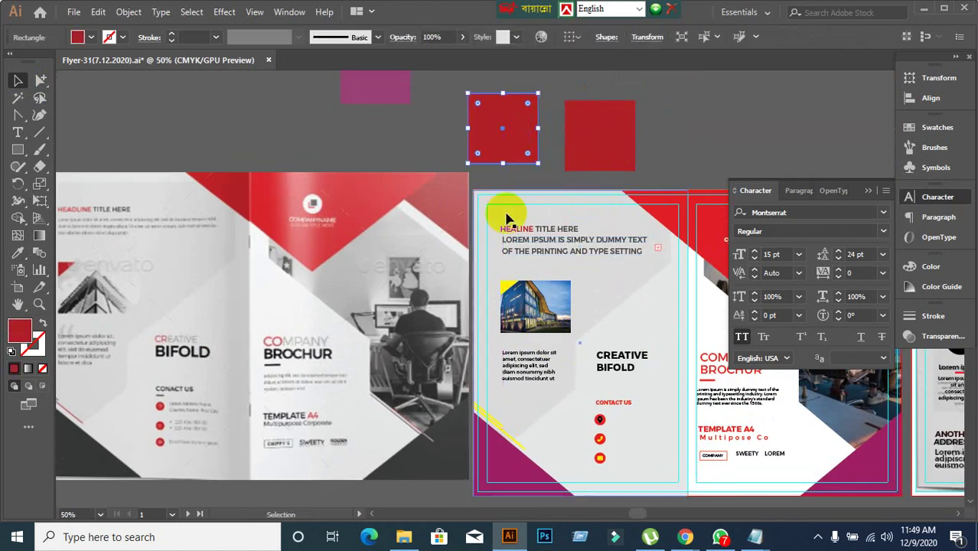
pyautogui.click(18, 253)
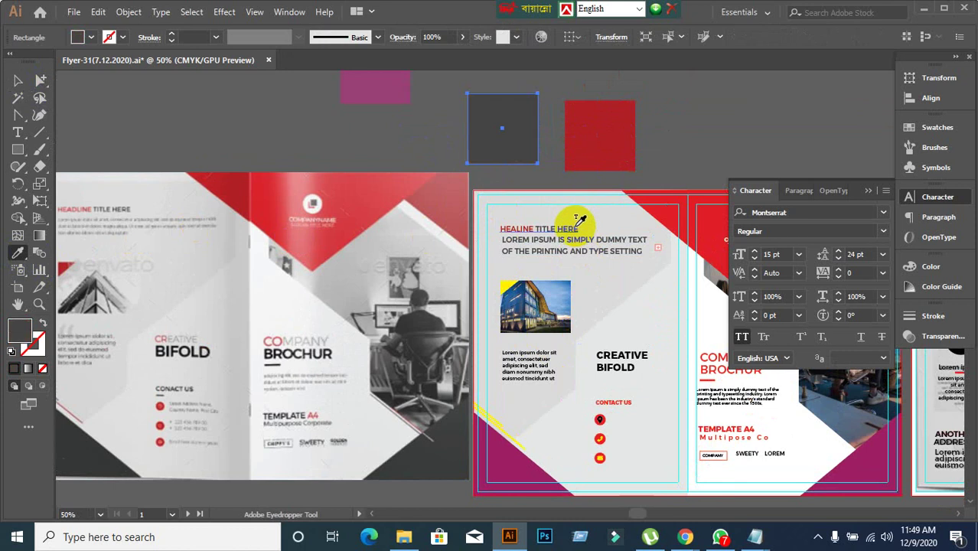
pyautogui.click(15, 79)
# Apply the dark grey of the sample square to the small paragraph under the building photo with the Eyedropper
pyautogui.scroll(-1, 515, 408)
pyautogui.click(524, 312)
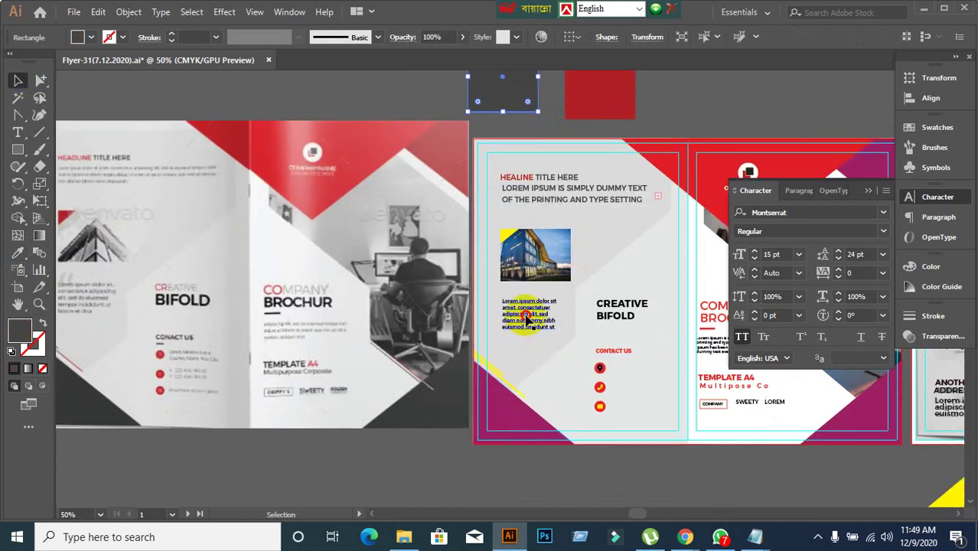
pyautogui.click(18, 253)
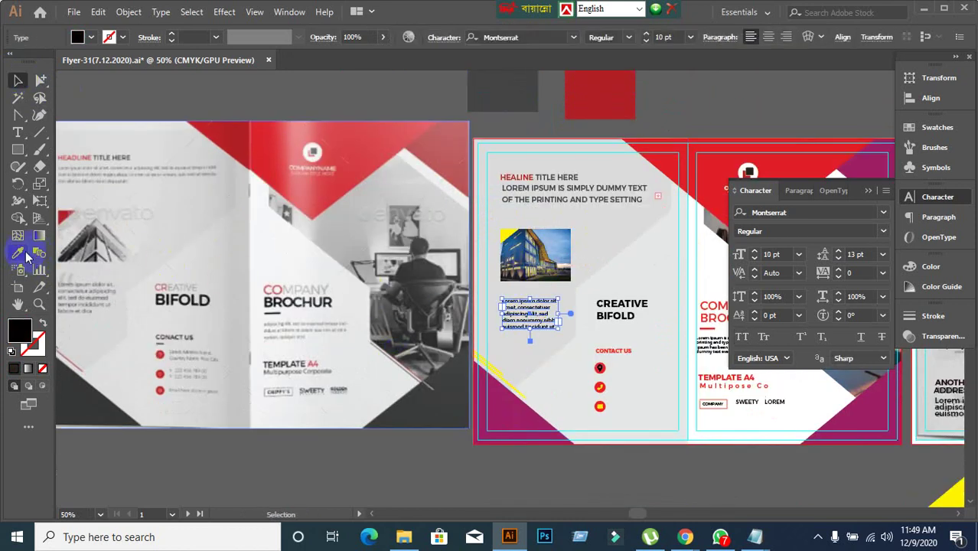
pyautogui.click(323, 178)
pyautogui.click(525, 103)
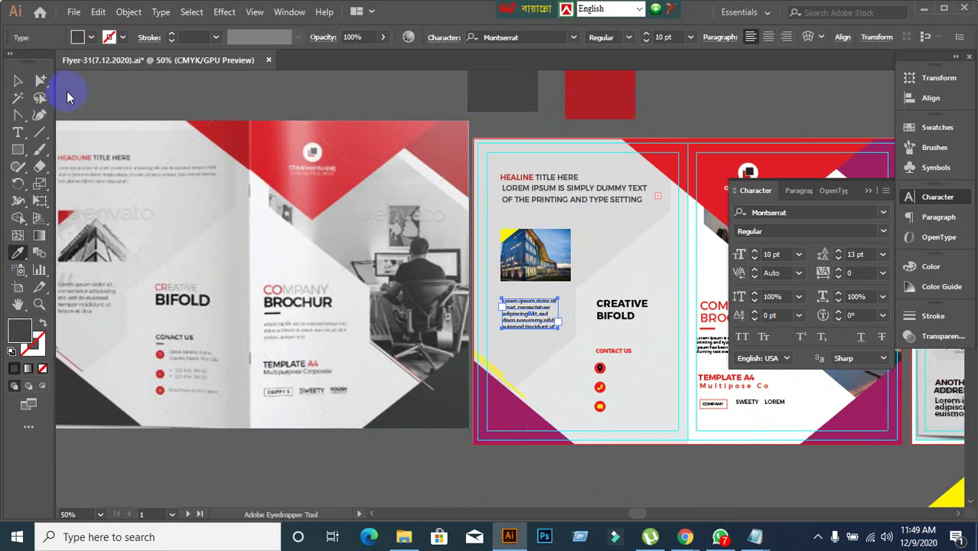
pyautogui.click(17, 81)
pyautogui.click(617, 437)
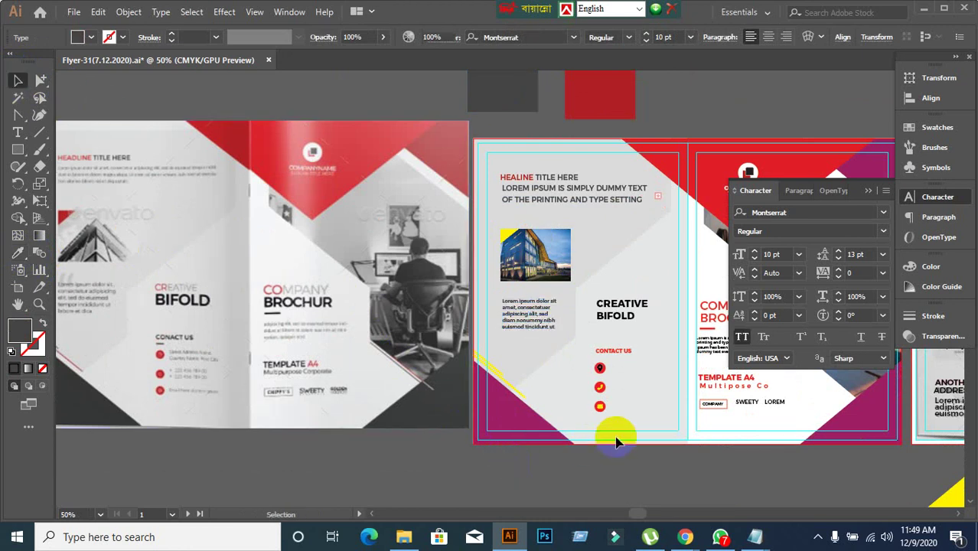
pyautogui.moveTo(617, 437); pyautogui.dragTo(409, 416)
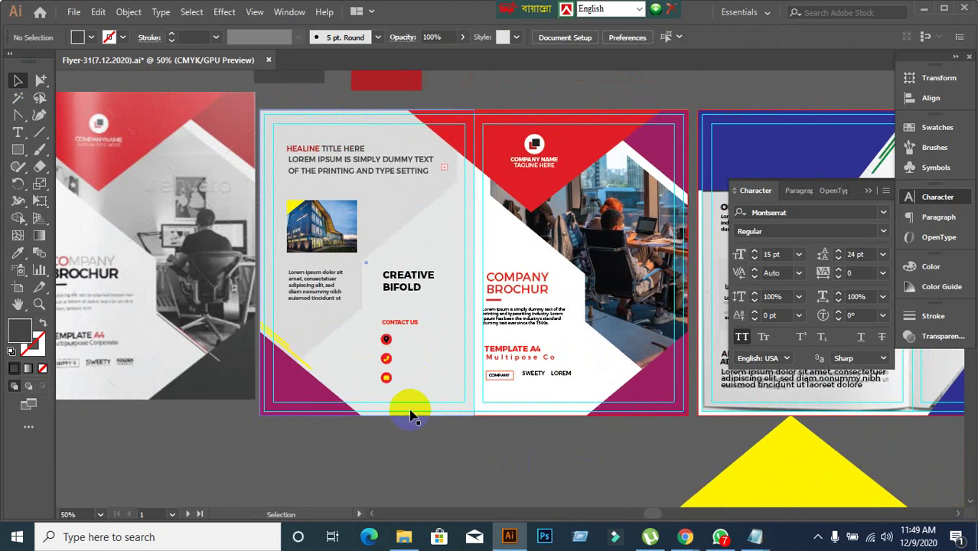
pyautogui.click(499, 375)
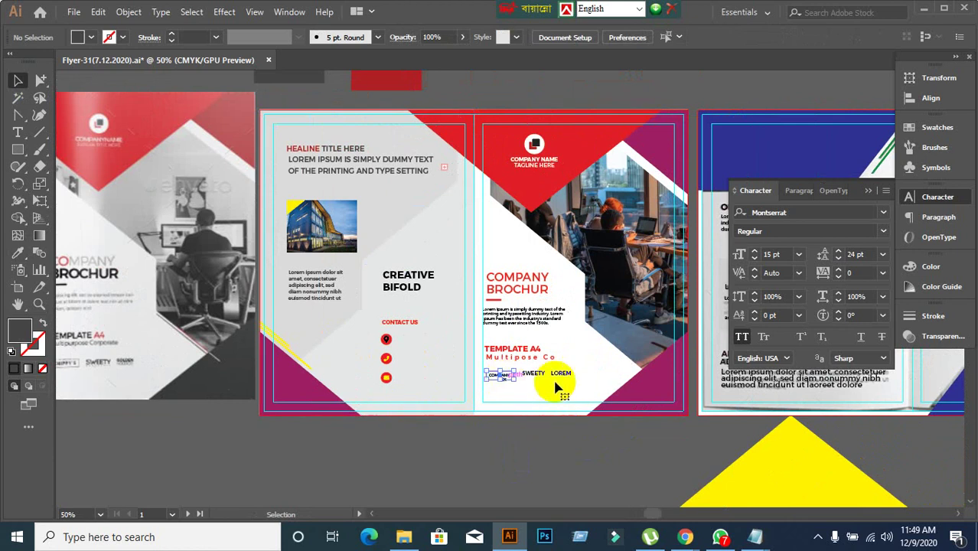
pyautogui.click(349, 430)
pyautogui.moveTo(349, 430); pyautogui.dragTo(605, 306)
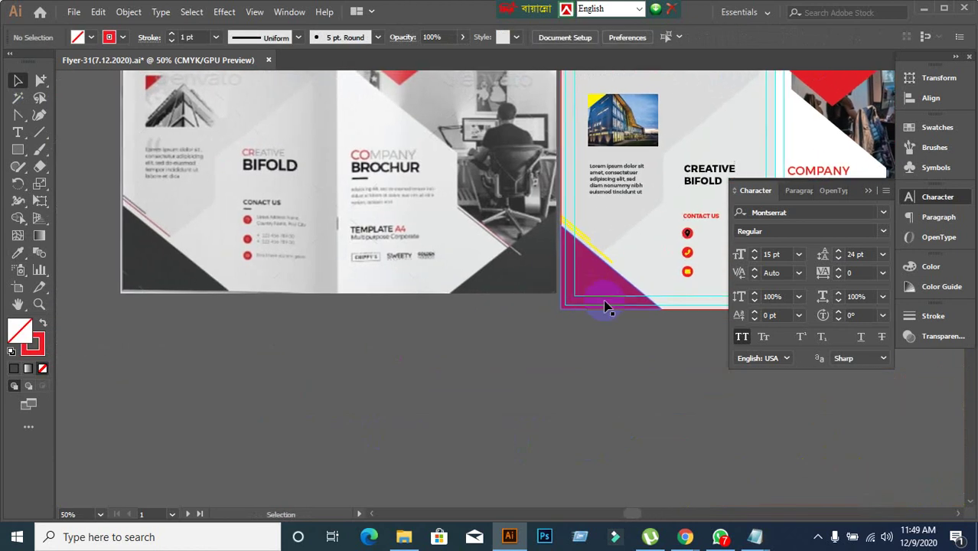
# Recolour the longer yellow diagonal stripe beside the back cover's purple corner triangle dark red with the Eyedropper
pyautogui.moveTo(454, 245); pyautogui.dragTo(476, 305)
pyautogui.scroll(-2, 650, 271)
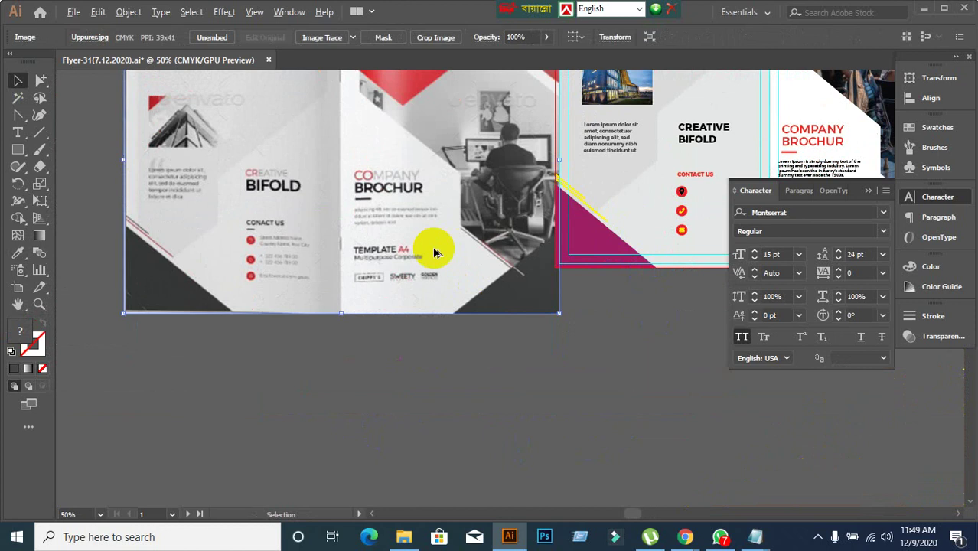
pyautogui.scroll(2, 433, 252)
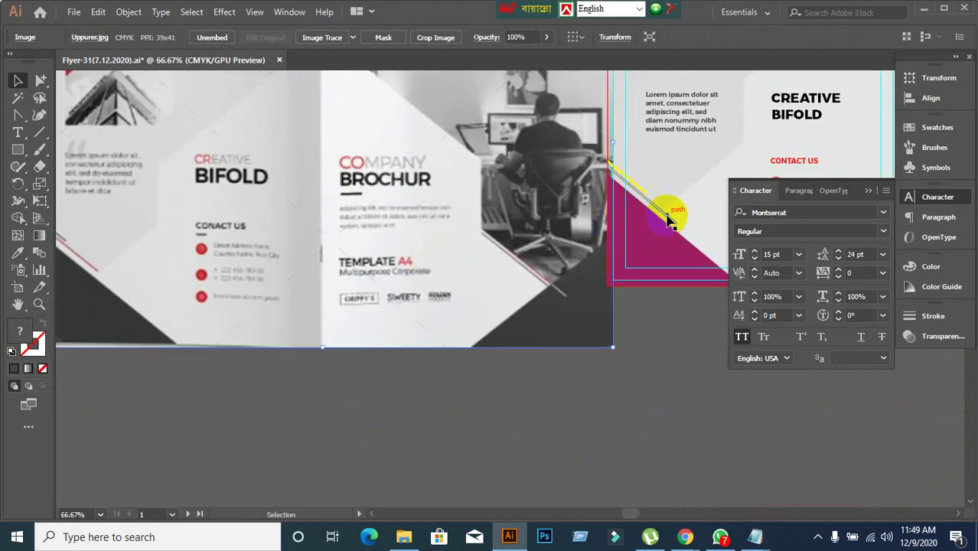
pyautogui.click(666, 220)
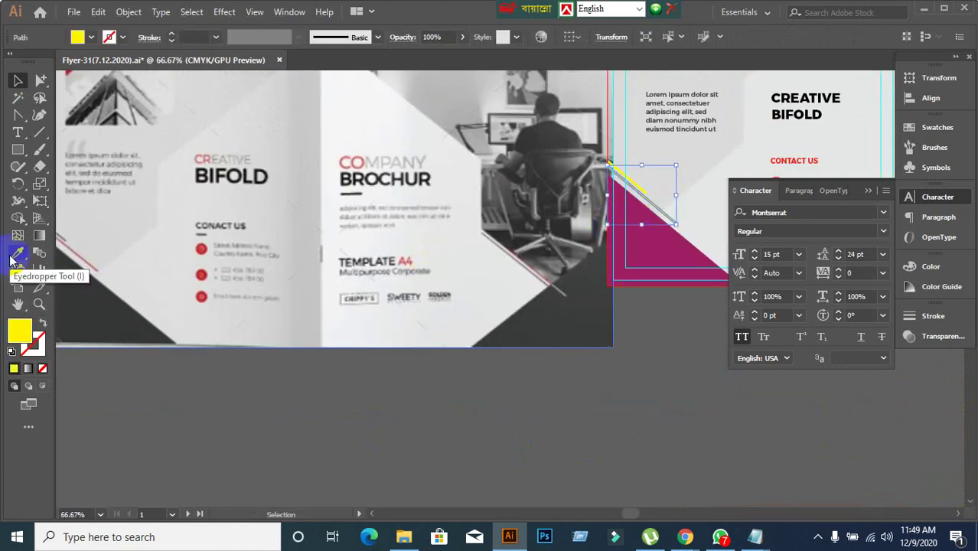
pyautogui.scroll(-3, 352, 393)
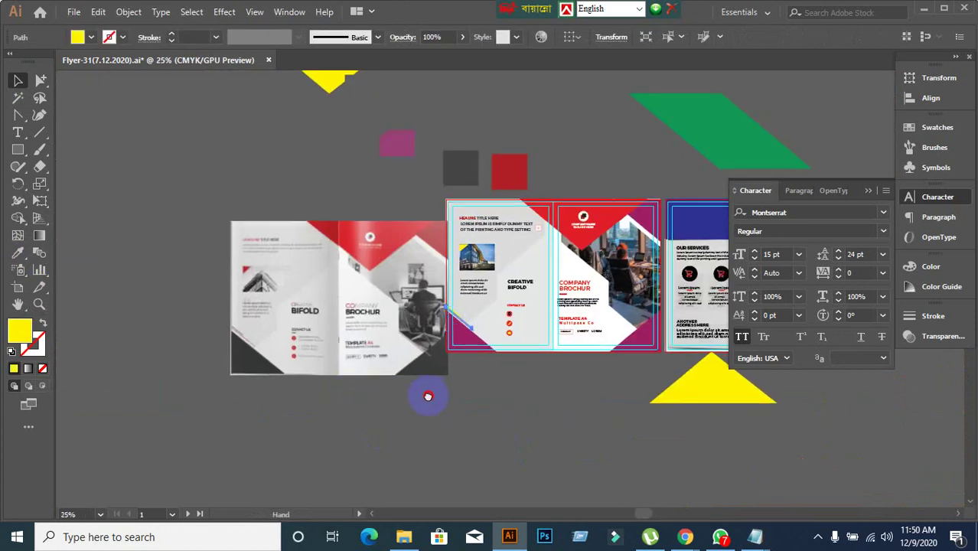
pyautogui.moveTo(428, 395); pyautogui.dragTo(375, 372)
pyautogui.scroll(2, 86, 331)
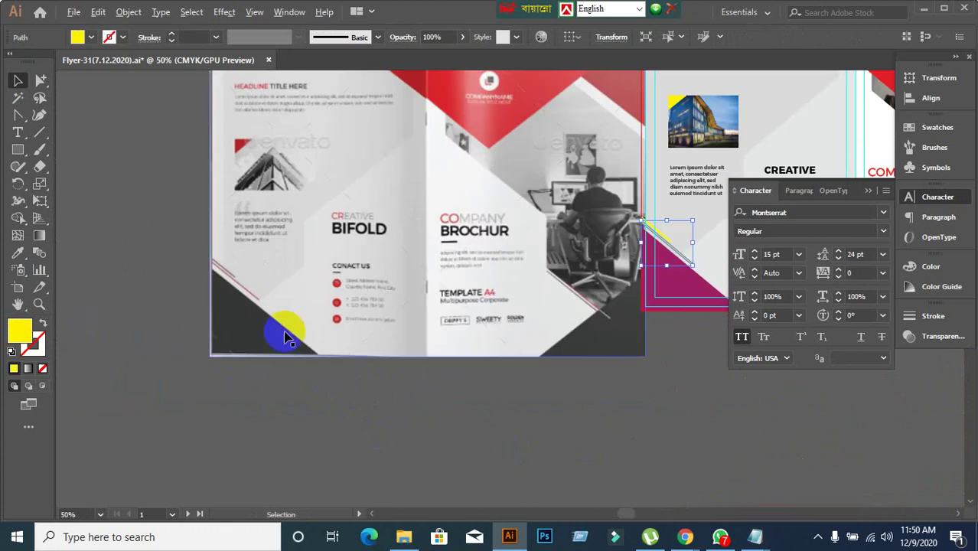
pyautogui.scroll(1, 220, 289)
pyautogui.scroll(-2, 267, 294)
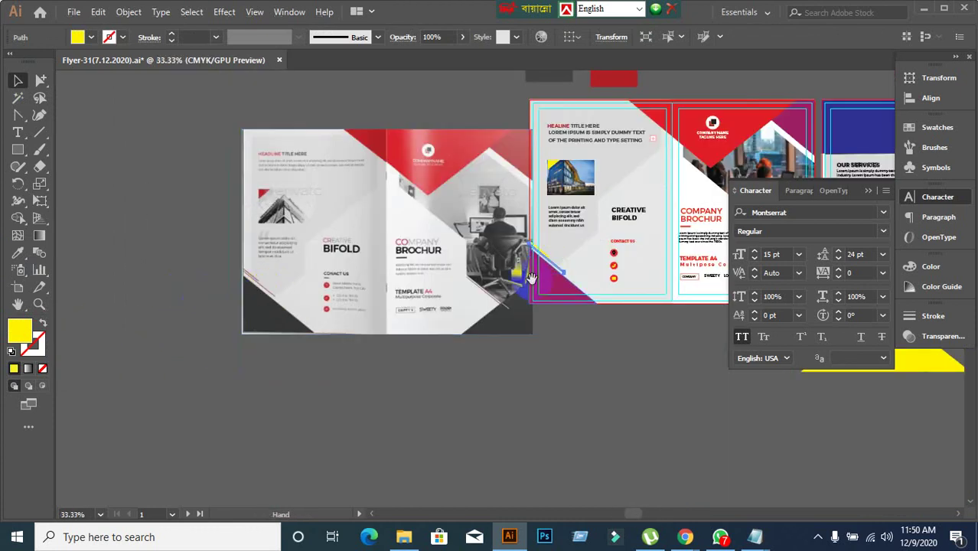
pyautogui.scroll(2, 520, 350)
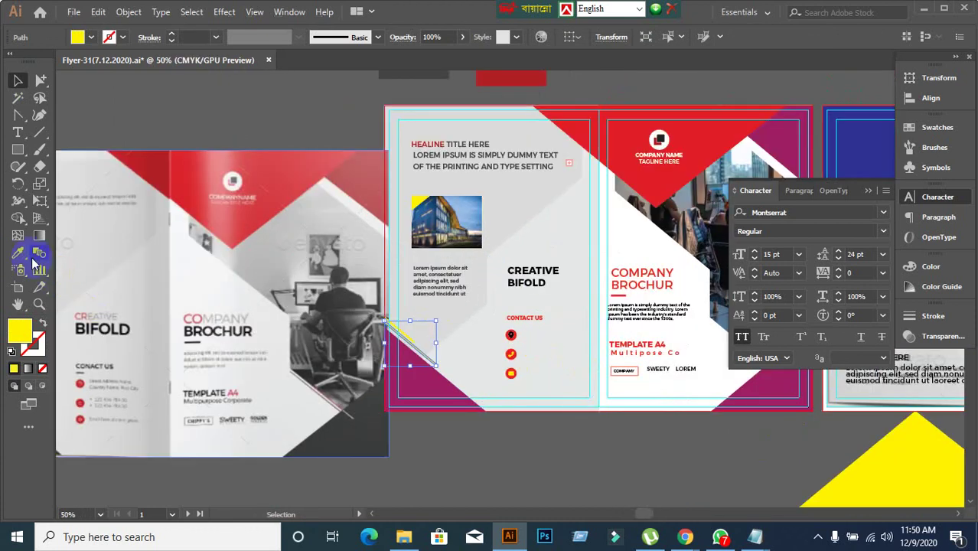
pyautogui.click(18, 253)
pyautogui.click(498, 78)
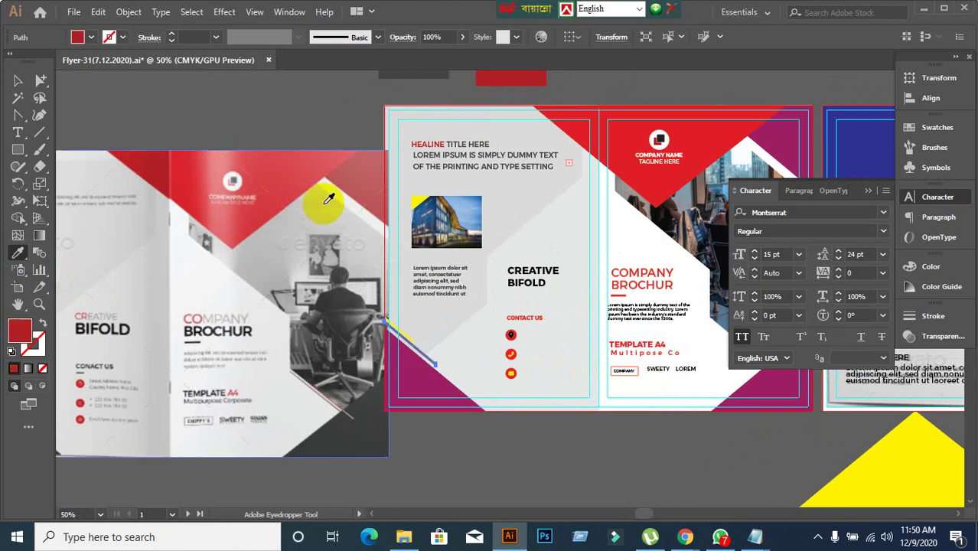
# Resample the longer diagonal stripe's fill as a grey with the Eyedropper
pyautogui.click(399, 190)
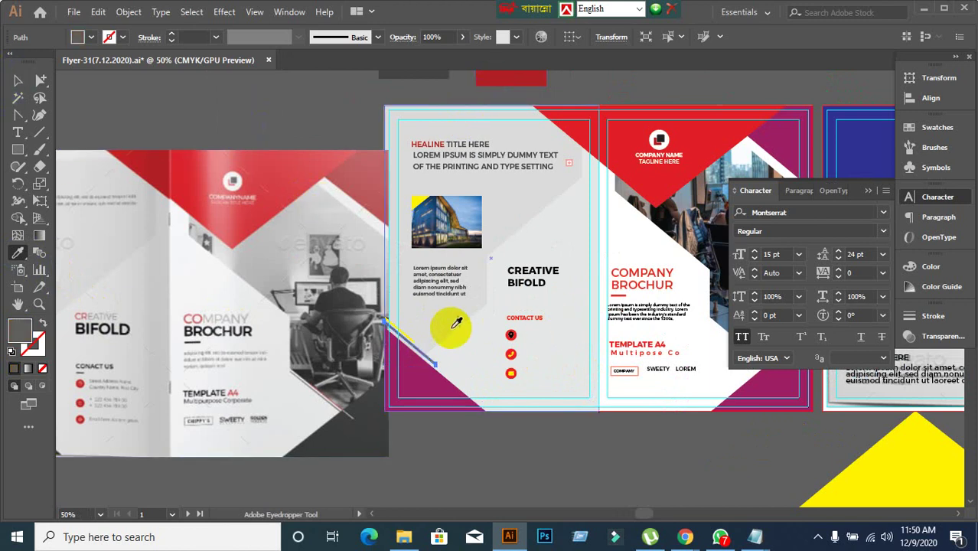
pyautogui.scroll(1, 430, 336)
pyautogui.click(18, 80)
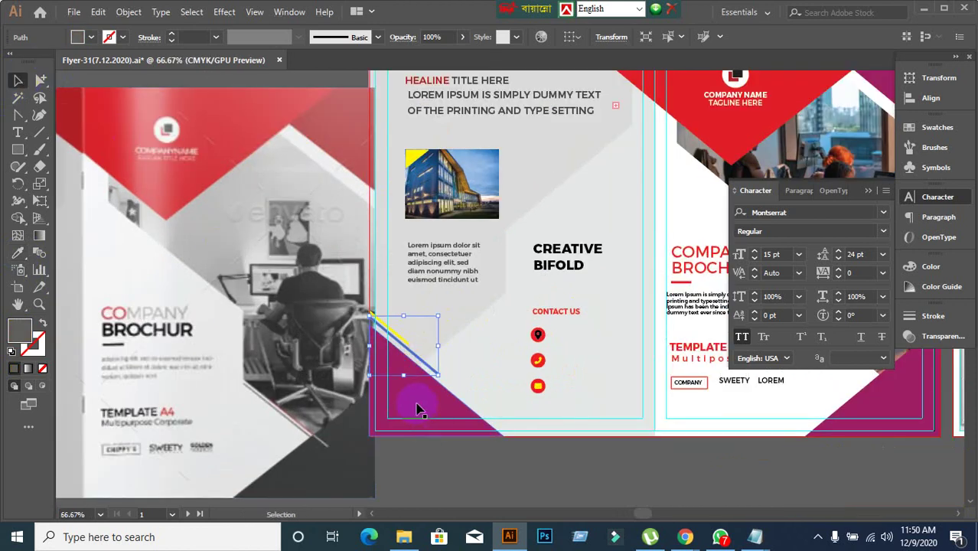
# Recolour the shorter yellow diagonal stripe on the back cover dark grey with the Eyedropper
pyautogui.moveTo(415, 404); pyautogui.dragTo(411, 348)
pyautogui.click(410, 343)
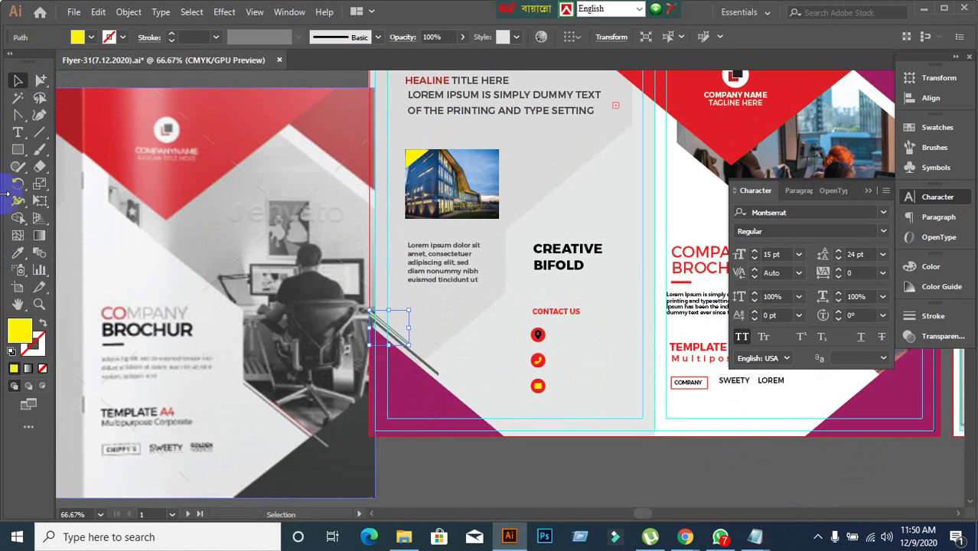
pyautogui.click(19, 255)
pyautogui.click(338, 179)
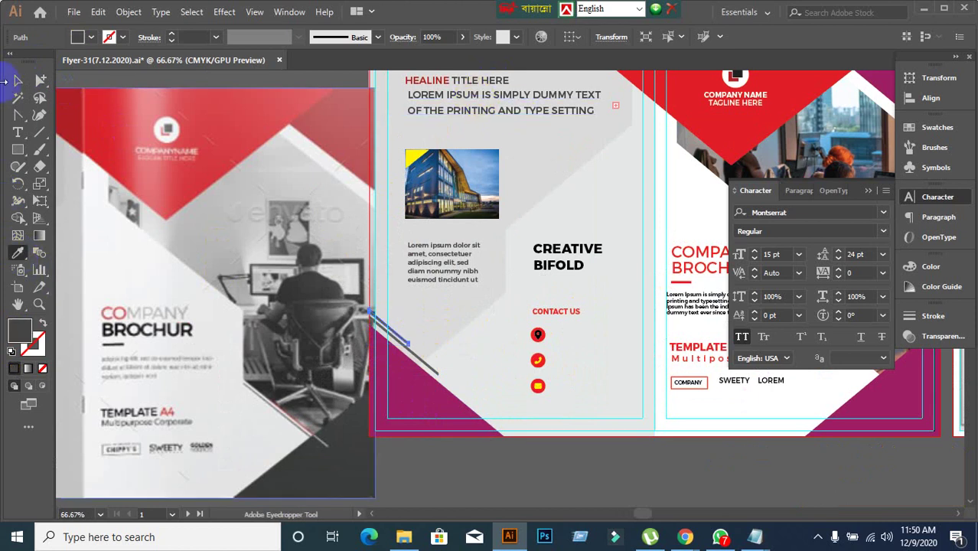
pyautogui.click(17, 81)
# Recolour the purple corner triangle of the back cover dark grey with the Eyedropper and deselect it
pyautogui.scroll(-1, 458, 296)
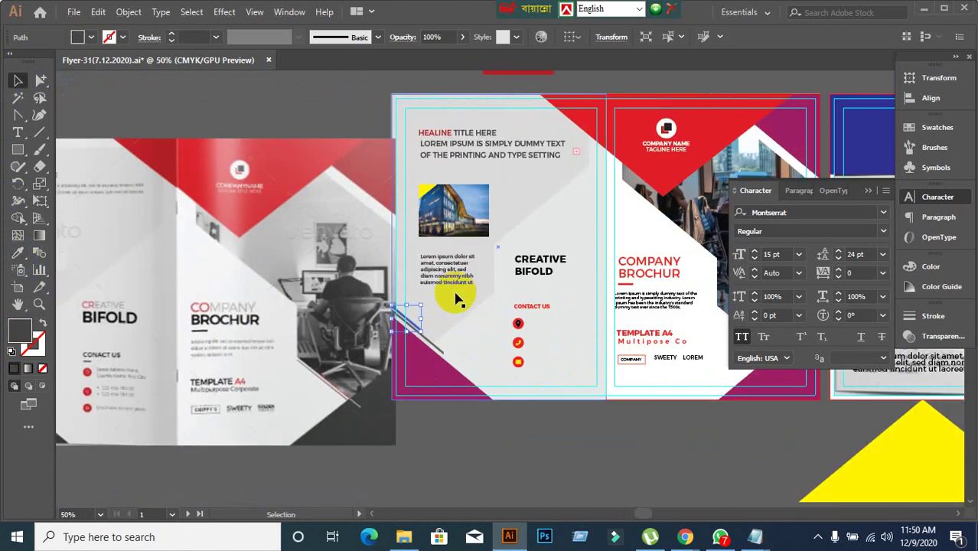
pyautogui.moveTo(458, 296); pyautogui.dragTo(593, 245)
pyautogui.click(617, 369)
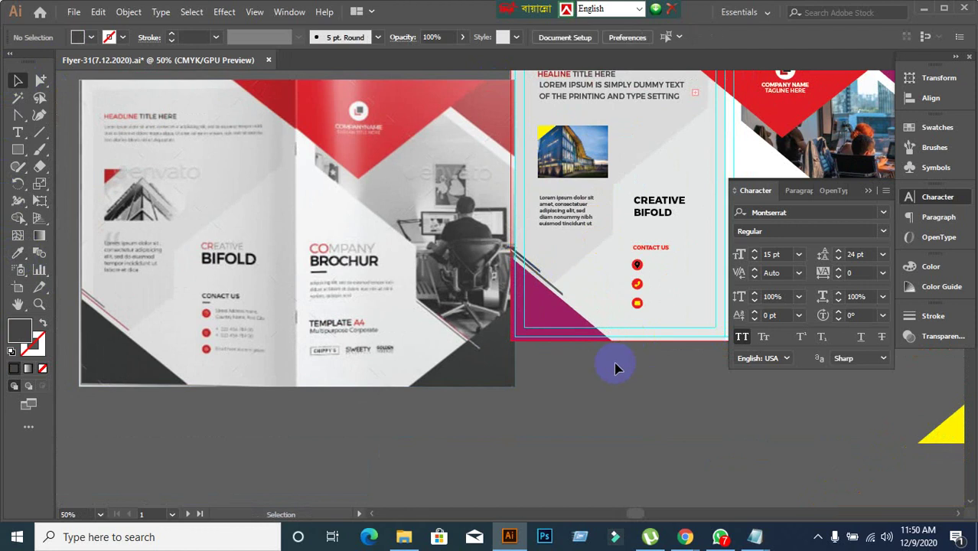
pyautogui.click(222, 190)
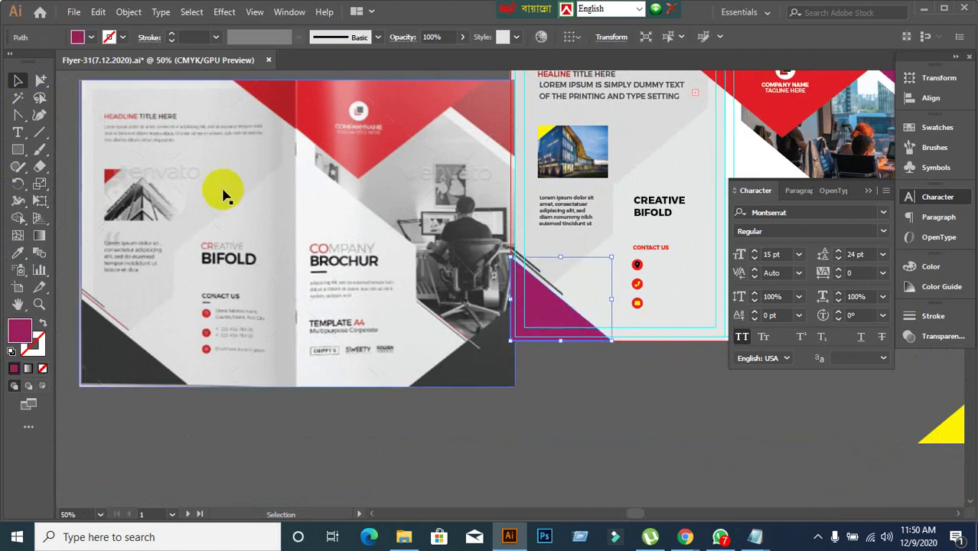
pyautogui.click(19, 253)
pyautogui.click(575, 86)
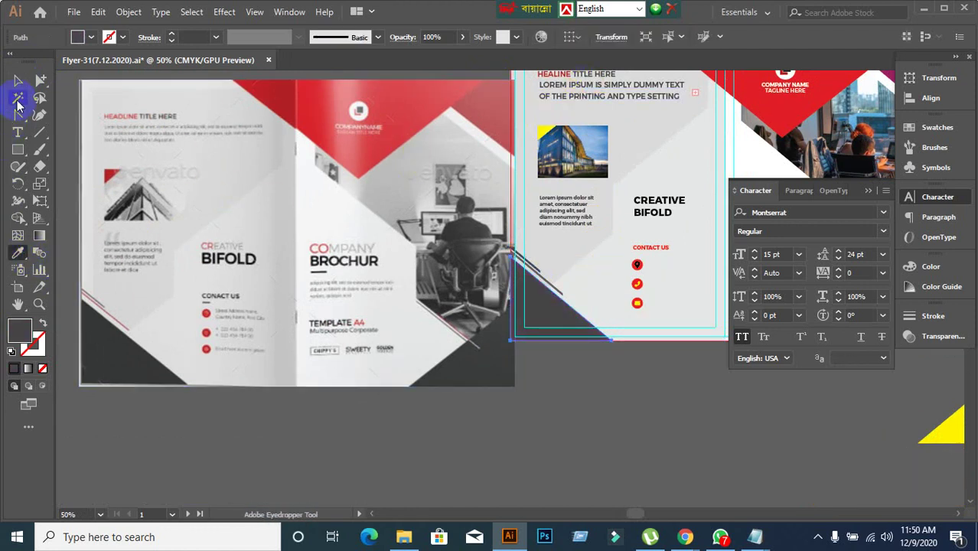
pyautogui.click(19, 80)
pyautogui.click(630, 400)
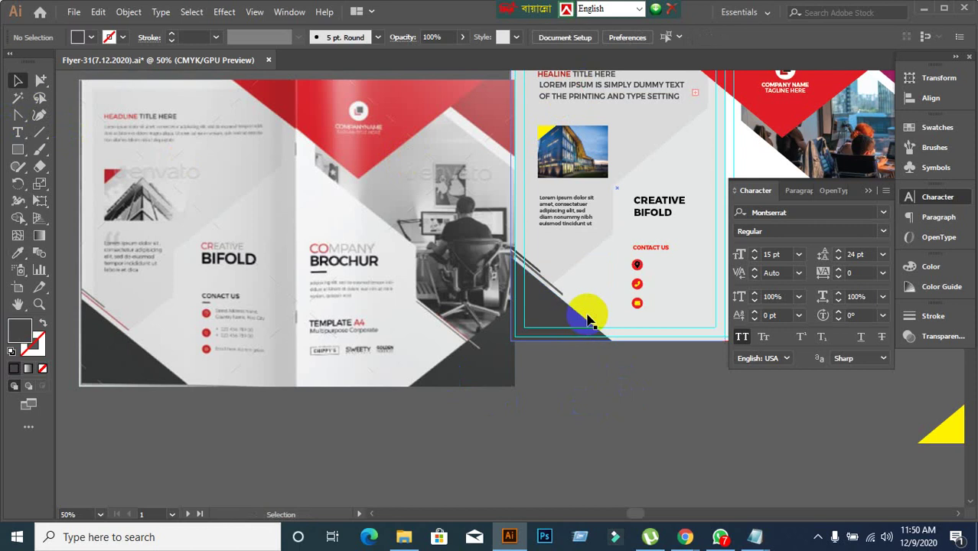
# Fill the longer diagonal stripe next to the dark grey corner triangle with the dark red of the sample square
pyautogui.scroll(2, 586, 306)
pyautogui.moveTo(575, 373); pyautogui.dragTo(554, 361)
pyautogui.click(18, 253)
pyautogui.click(598, 78)
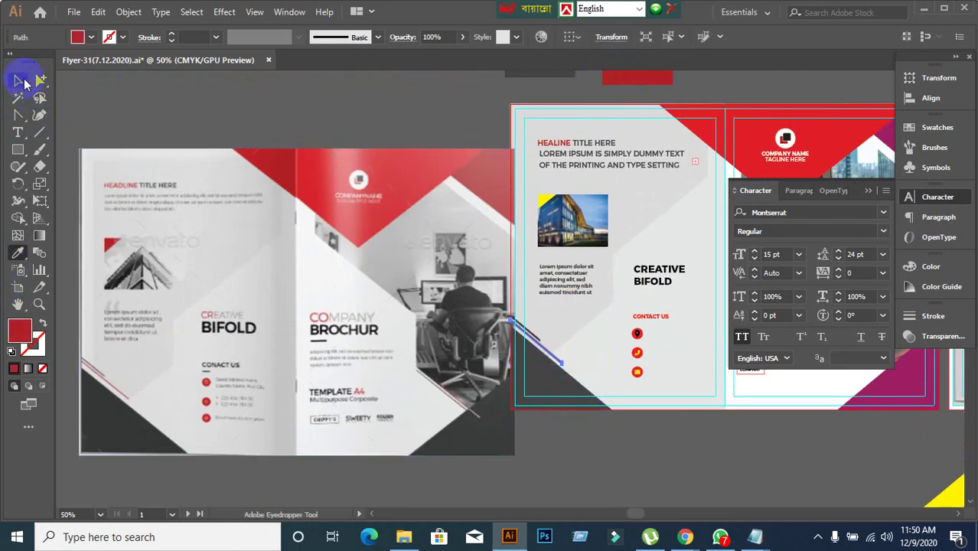
pyautogui.click(697, 442)
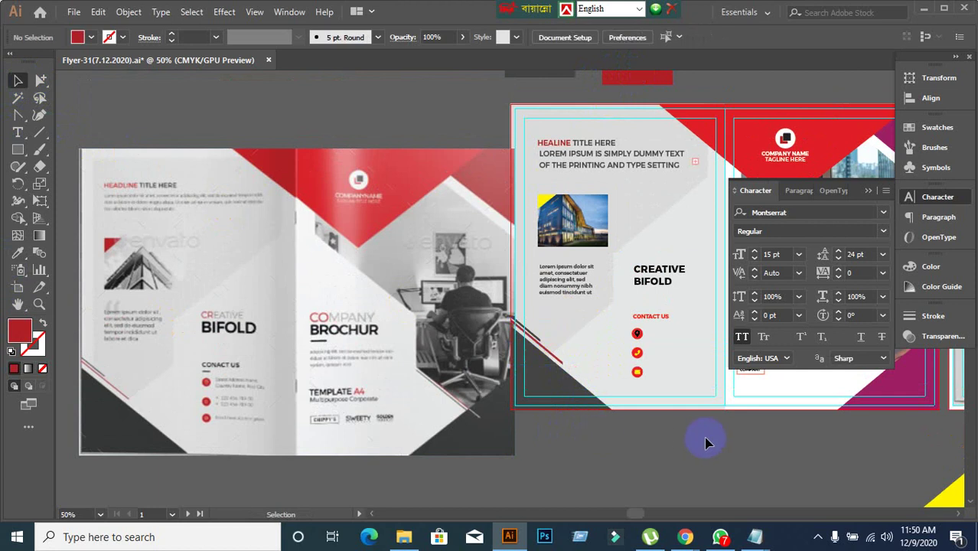
# Place a copy of the dark red sample square just below the cover artboard
pyautogui.moveTo(690, 396); pyautogui.dragTo(630, 396)
pyautogui.scroll(2, 578, 355)
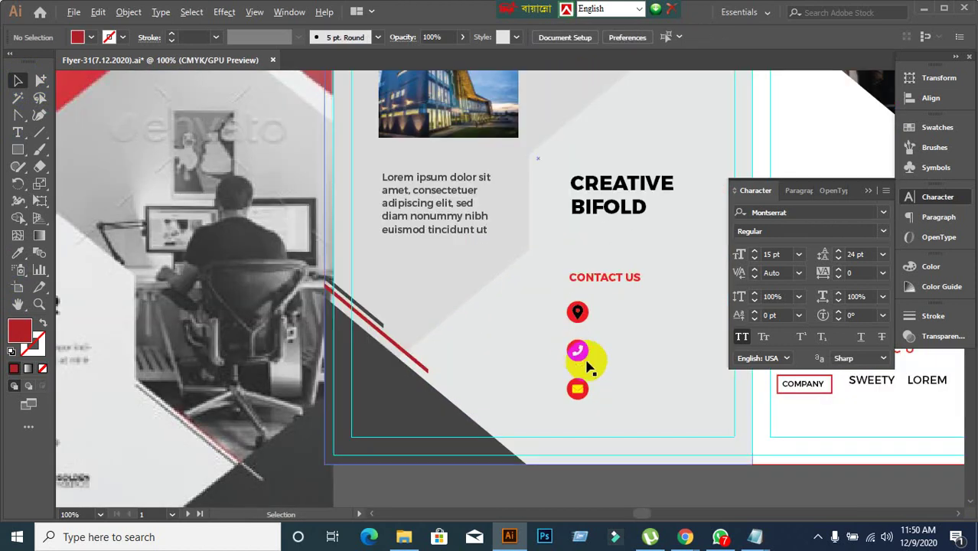
pyautogui.scroll(-2, 608, 279)
pyautogui.scroll(-2, 612, 279)
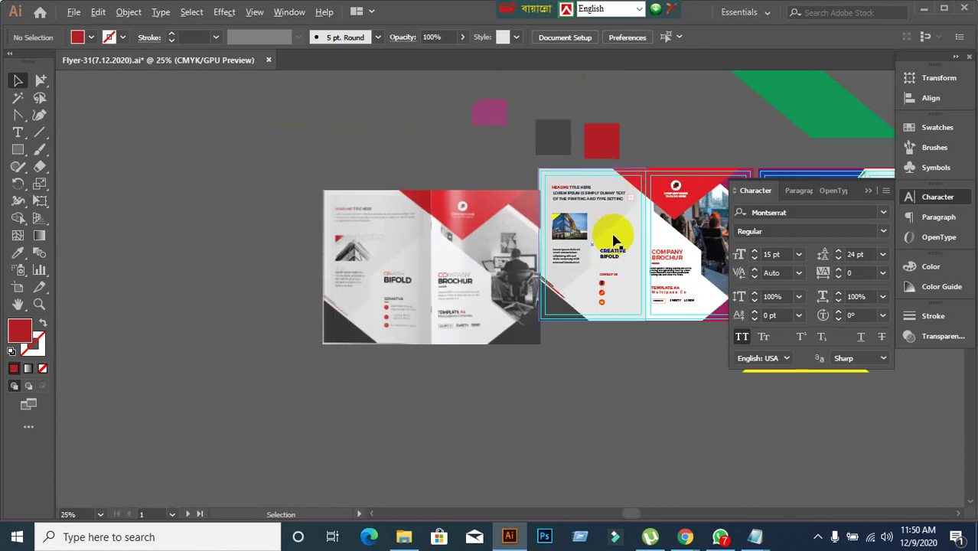
pyautogui.moveTo(601, 142); pyautogui.dragTo(567, 396)
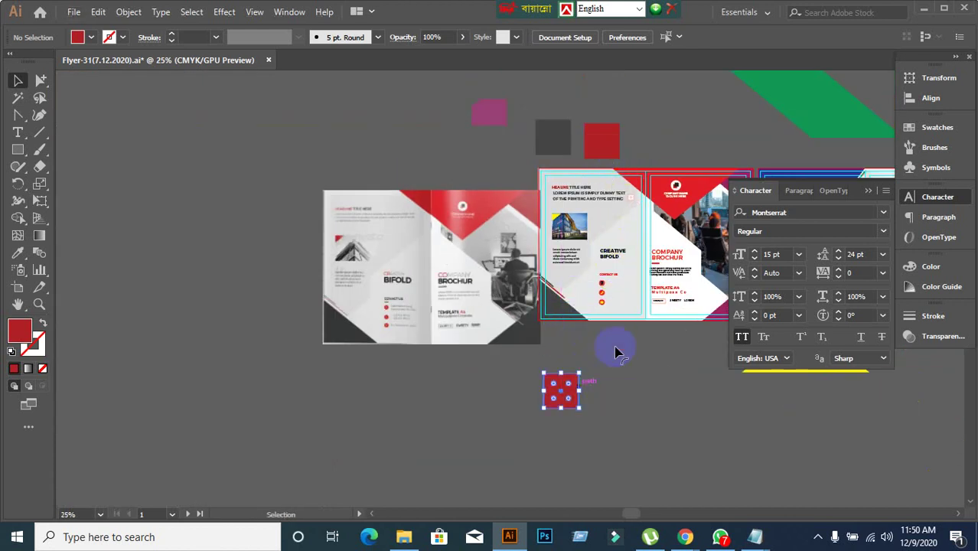
pyautogui.scroll(2, 613, 337)
pyautogui.moveTo(520, 436); pyautogui.dragTo(558, 363)
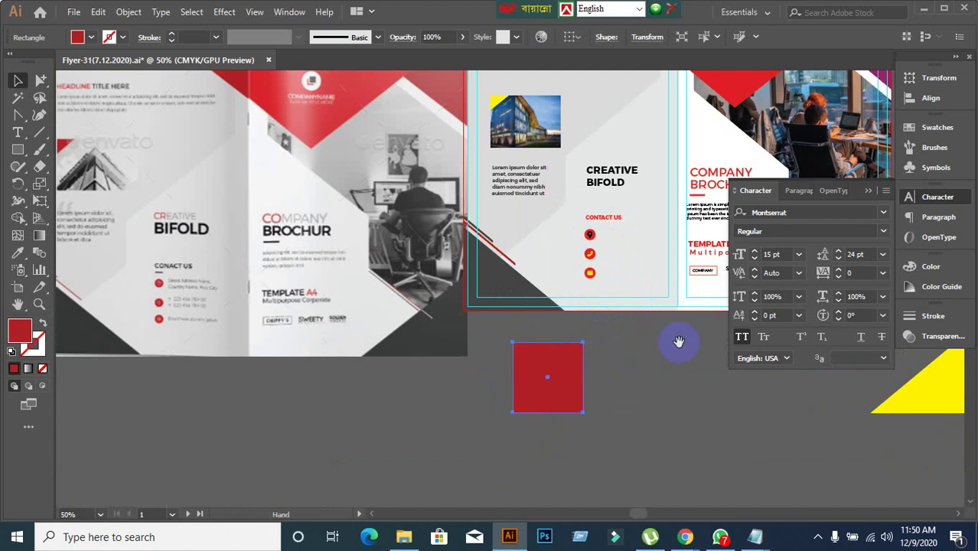
# Recolor the circle behind the location pin under CONTACT US by sampling the dark red square below the page with the Eyedropper
pyautogui.hscroll(2, 559, 283)
pyautogui.scroll(1, 541, 273)
pyautogui.moveTo(476, 430); pyautogui.dragTo(540, 377)
pyautogui.scroll(1, 536, 336)
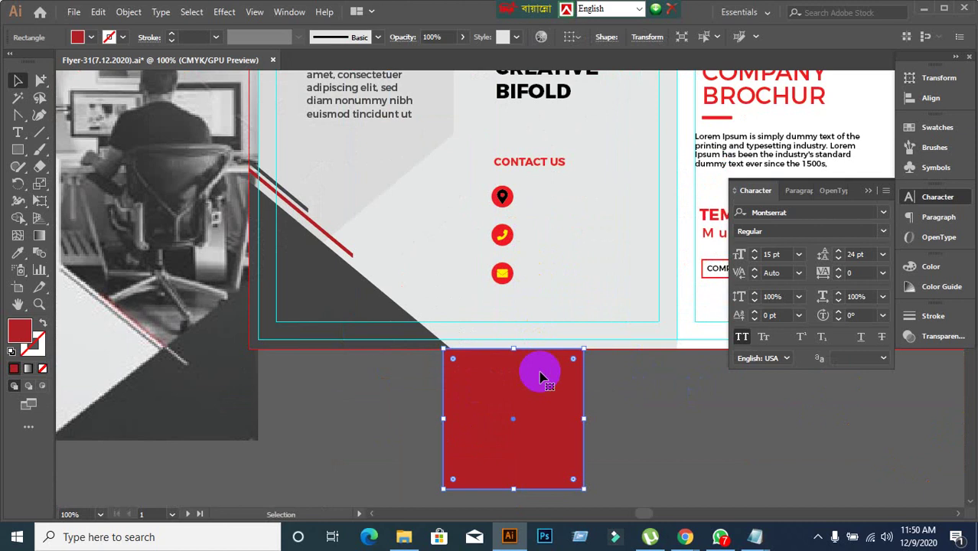
pyautogui.moveTo(627, 372); pyautogui.dragTo(565, 356)
pyautogui.click(618, 364)
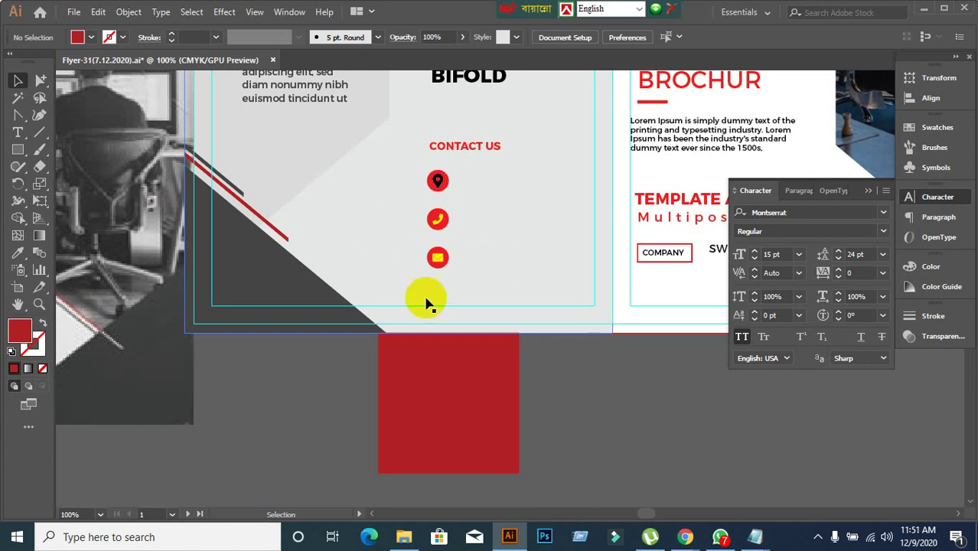
pyautogui.click(462, 345)
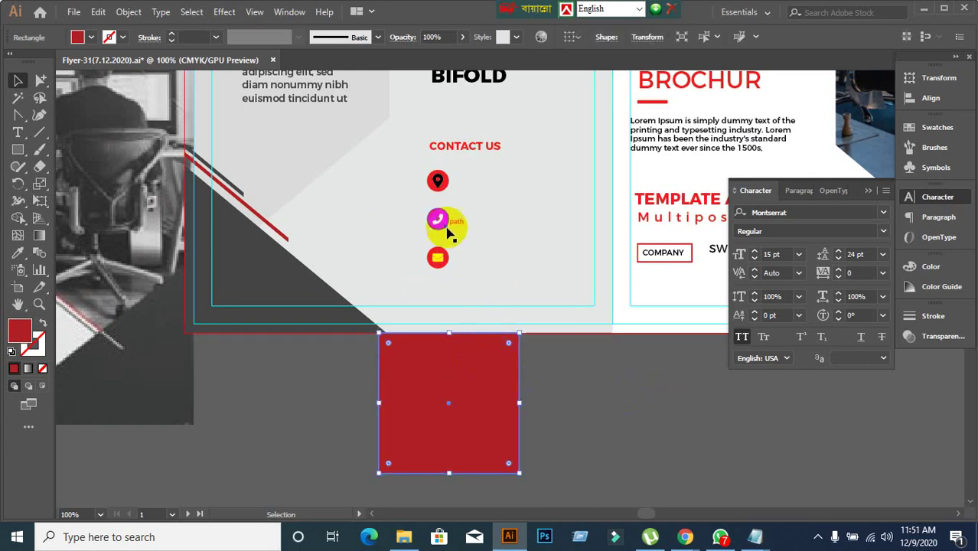
pyautogui.click(436, 181)
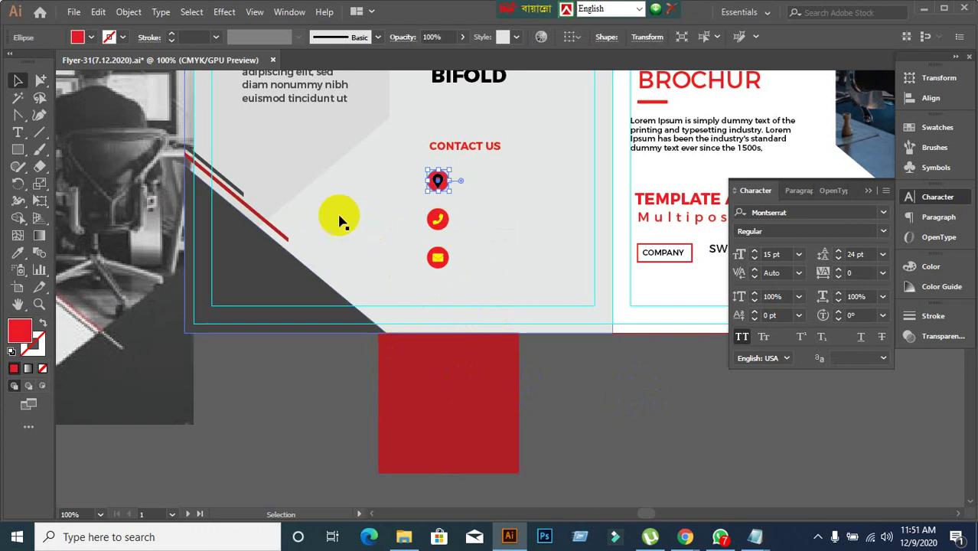
pyautogui.click(15, 254)
pyautogui.click(461, 381)
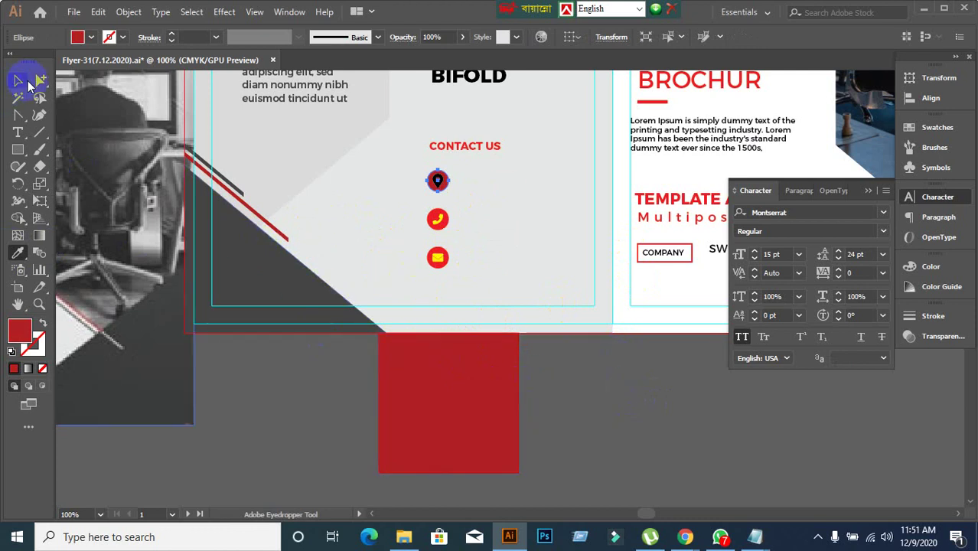
pyautogui.click(18, 81)
# Give the circle behind the phone icon the same dark red fill, sampled from the square below the page
pyautogui.click(312, 432)
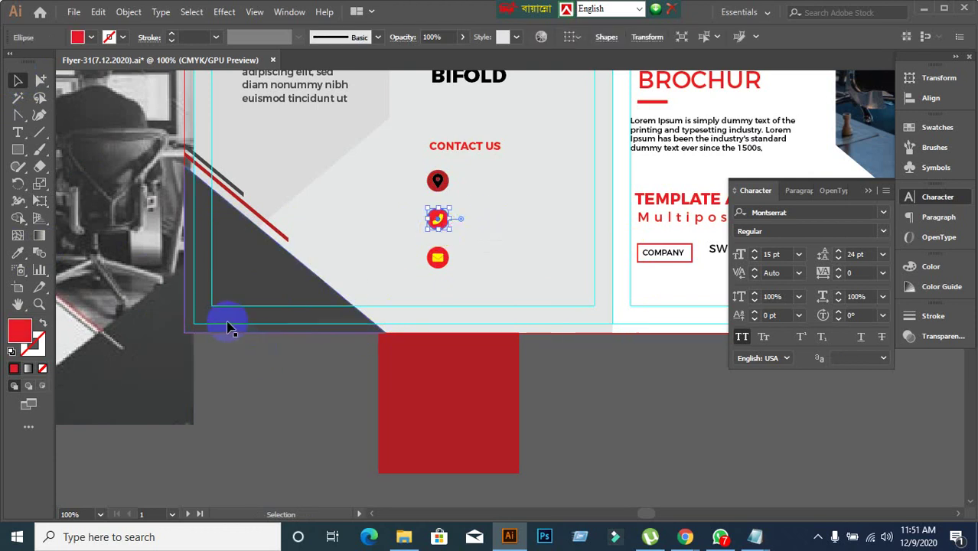
pyautogui.scroll(-2, 470, 309)
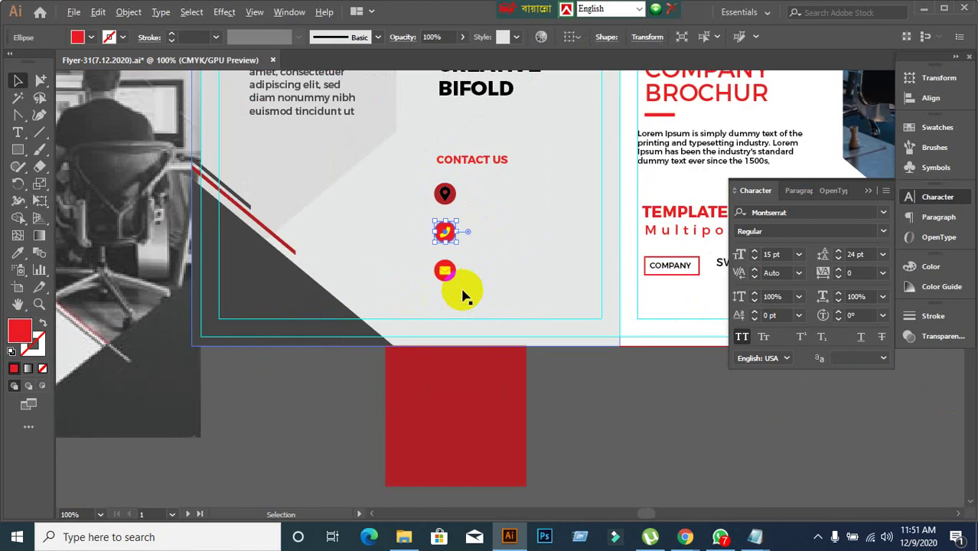
pyautogui.scroll(2, 451, 281)
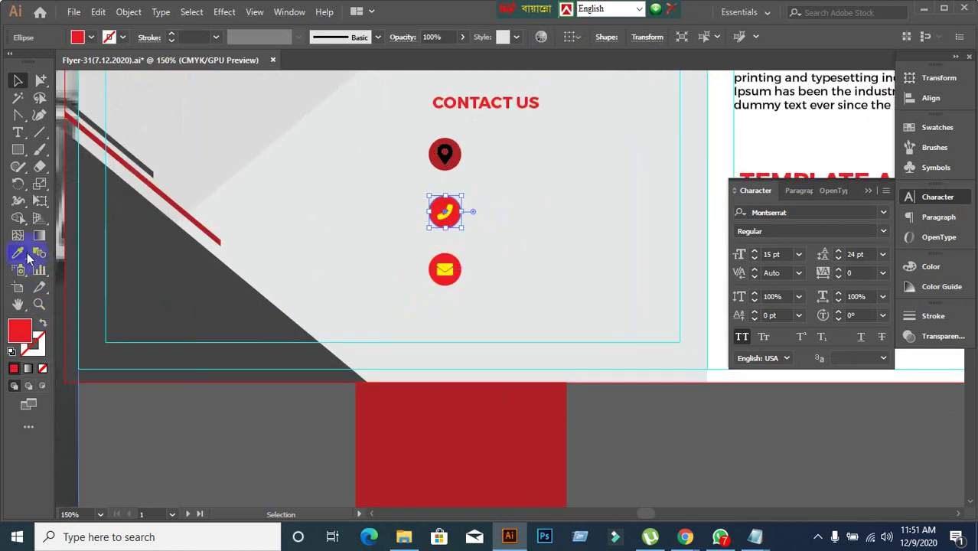
pyautogui.click(17, 252)
pyautogui.click(552, 428)
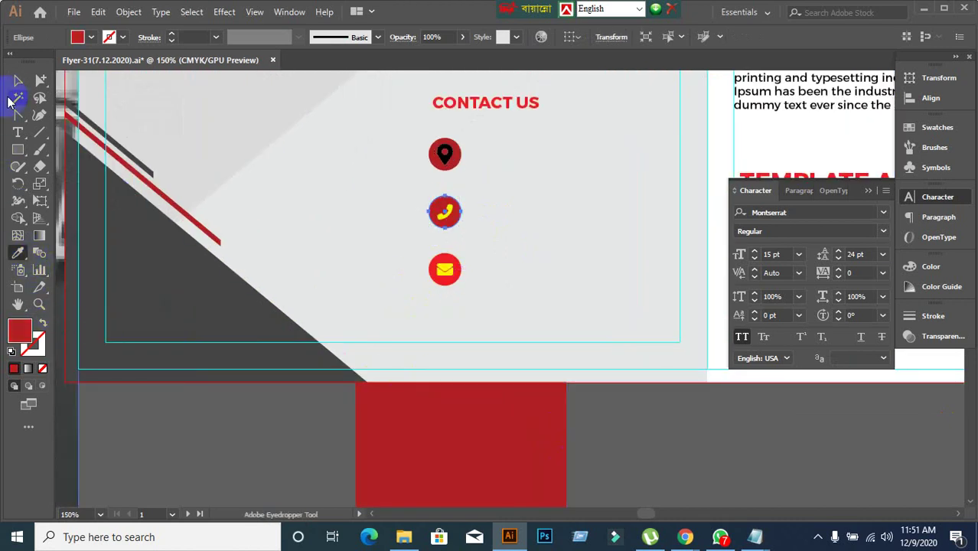
pyautogui.click(17, 80)
# Match the envelope icon's circle to the dark red of the square below the page, using the Eyedropper
pyautogui.scroll(-1, 498, 367)
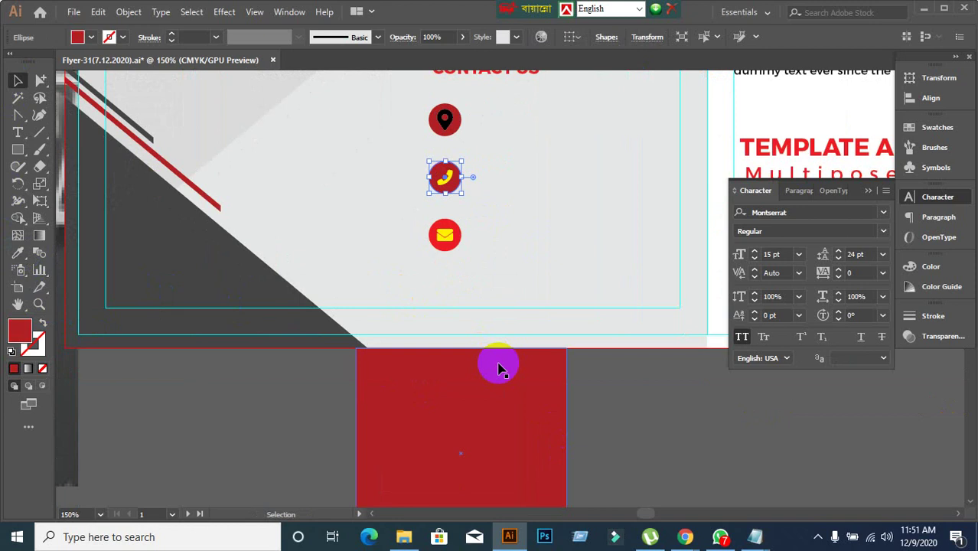
pyautogui.scroll(-1, 497, 369)
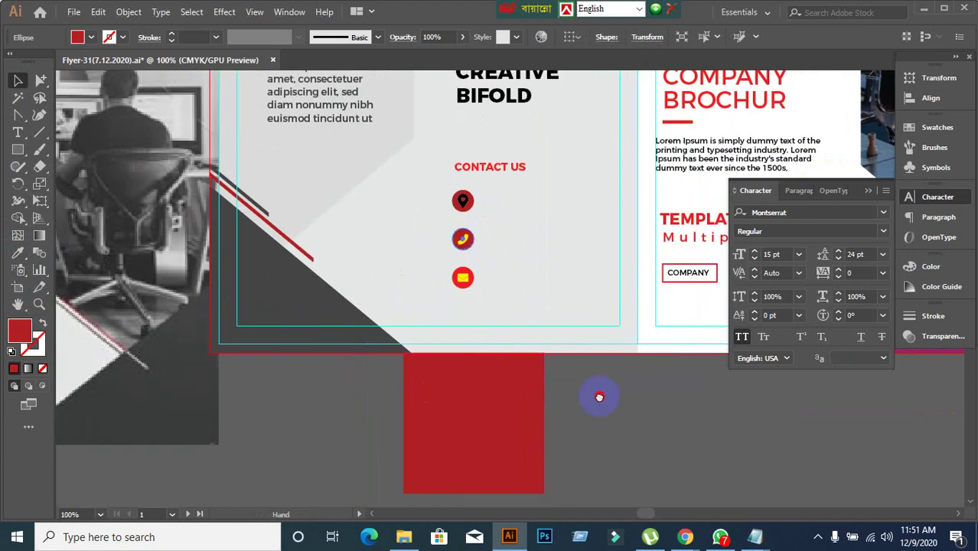
pyautogui.moveTo(599, 397); pyautogui.dragTo(588, 368)
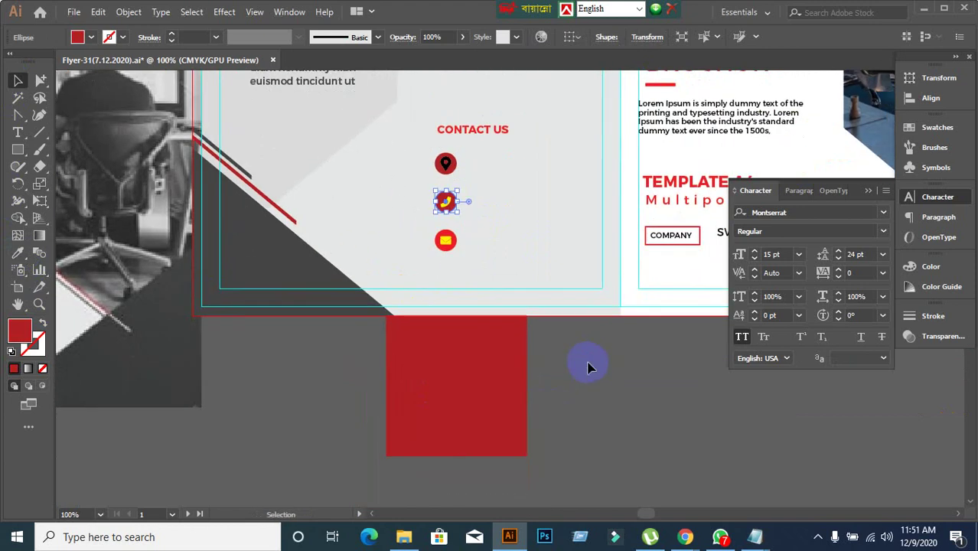
pyautogui.click(480, 406)
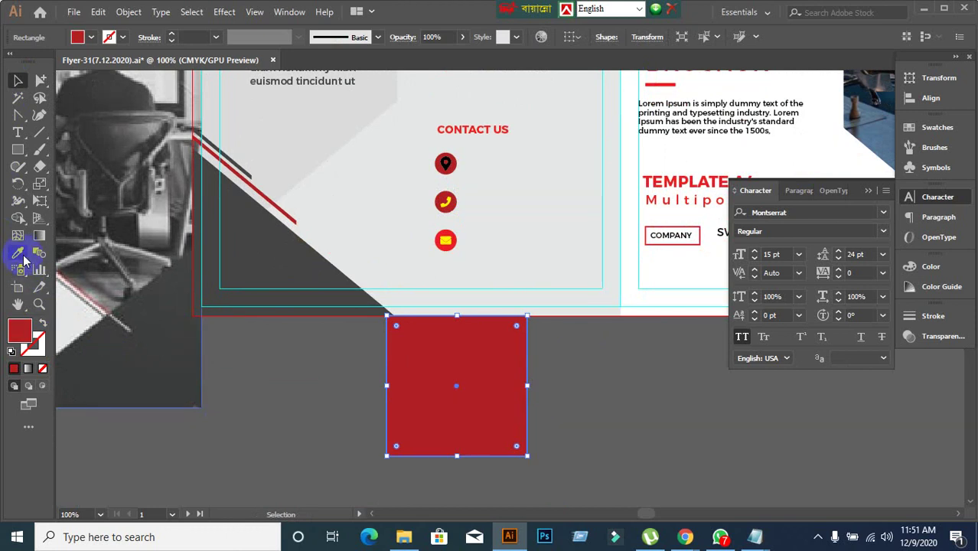
pyautogui.click(279, 435)
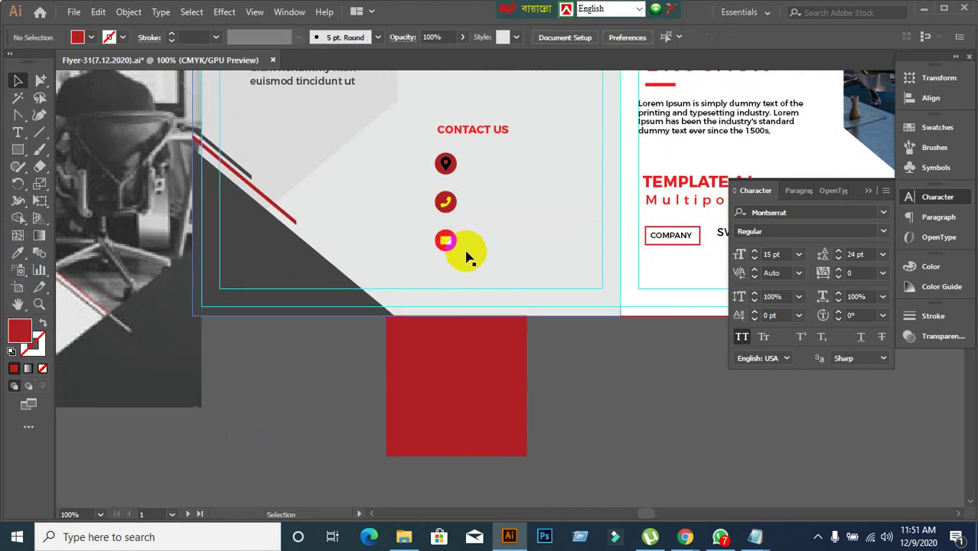
pyautogui.scroll(2, 465, 254)
pyautogui.click(436, 228)
pyautogui.click(17, 252)
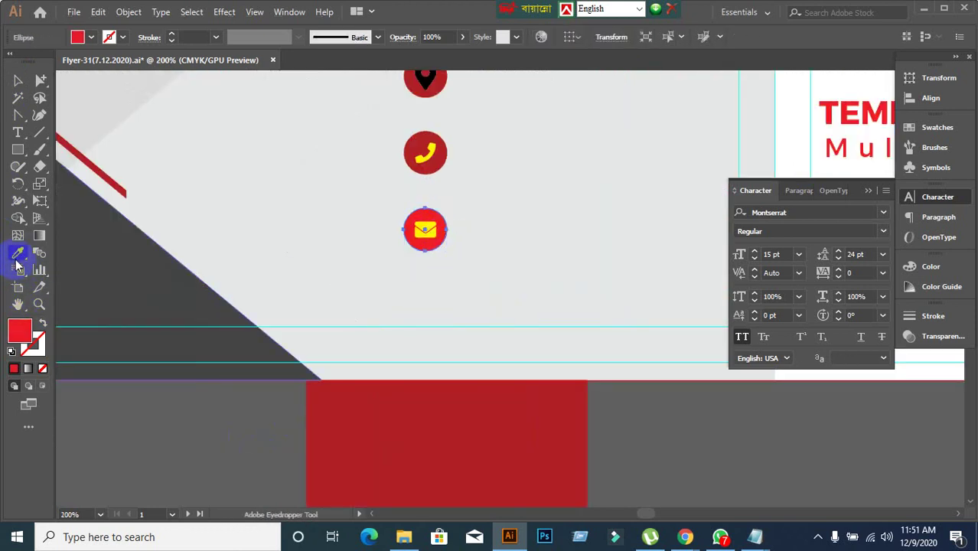
pyautogui.click(488, 414)
pyautogui.click(17, 80)
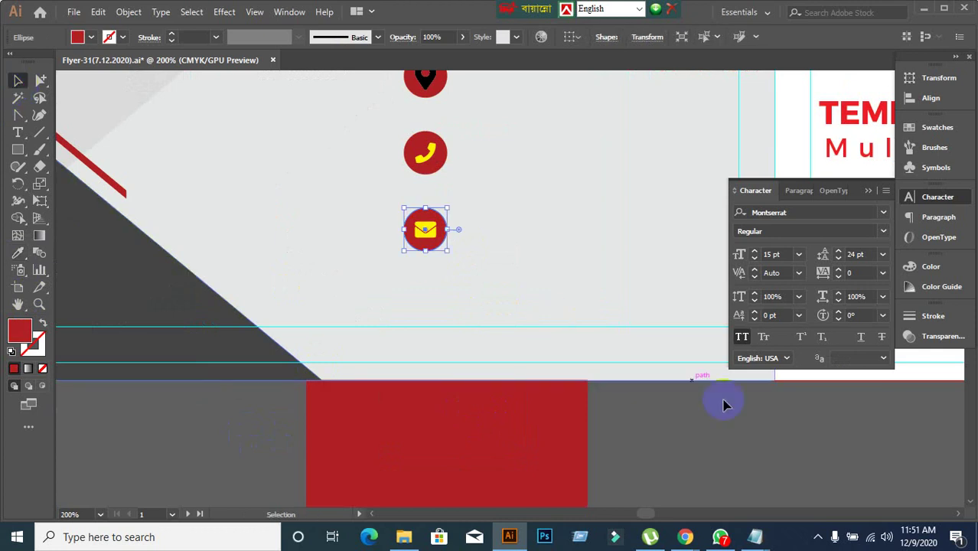
pyautogui.click(529, 375)
# Select the location pin, phone and envelope symbols together and fill all three with white
pyautogui.scroll(-3, 529, 375)
pyautogui.moveTo(321, 382); pyautogui.dragTo(415, 356)
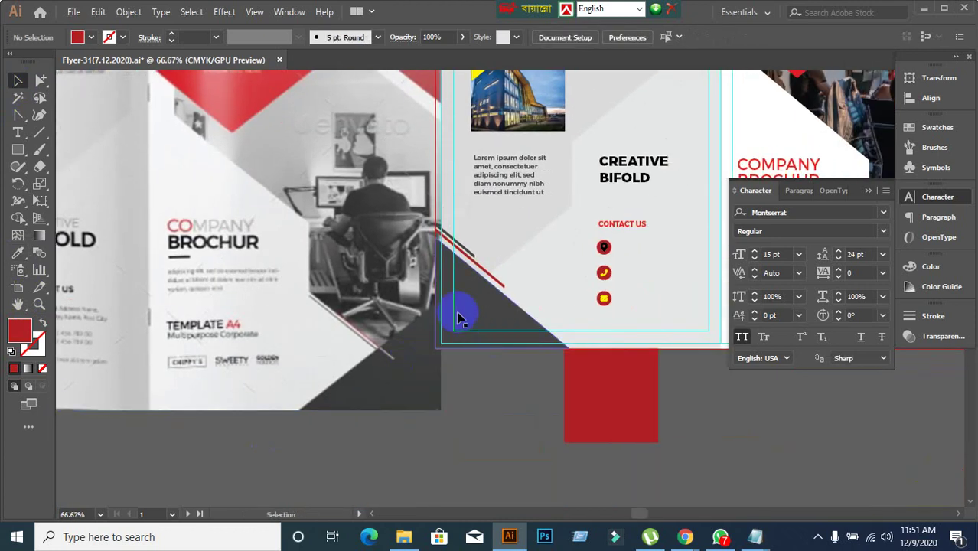
pyautogui.scroll(2, 663, 316)
pyautogui.scroll(2, 535, 230)
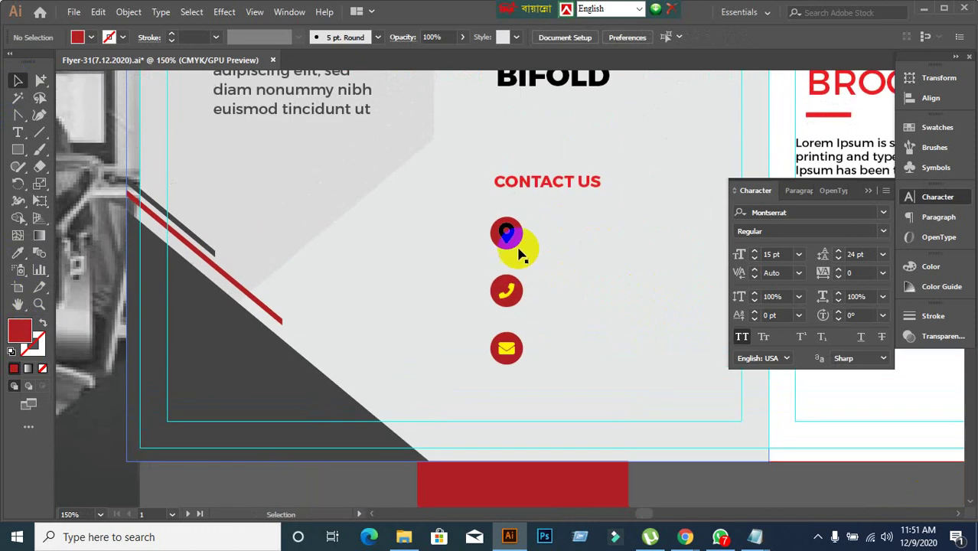
pyautogui.scroll(1, 511, 234)
pyautogui.moveTo(511, 233); pyautogui.dragTo(498, 316)
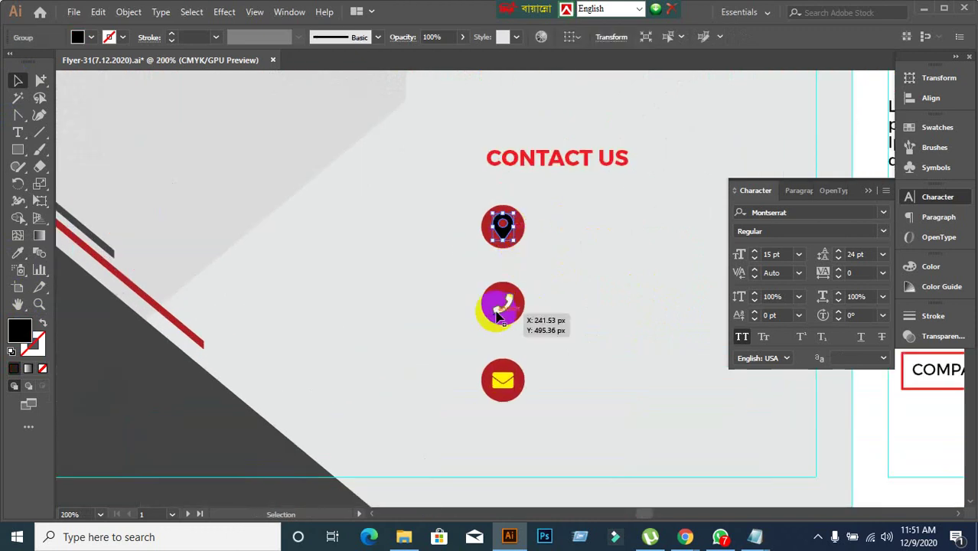
pyautogui.keyDown('shift'); pyautogui.click(508, 380); pyautogui.keyUp('shift')
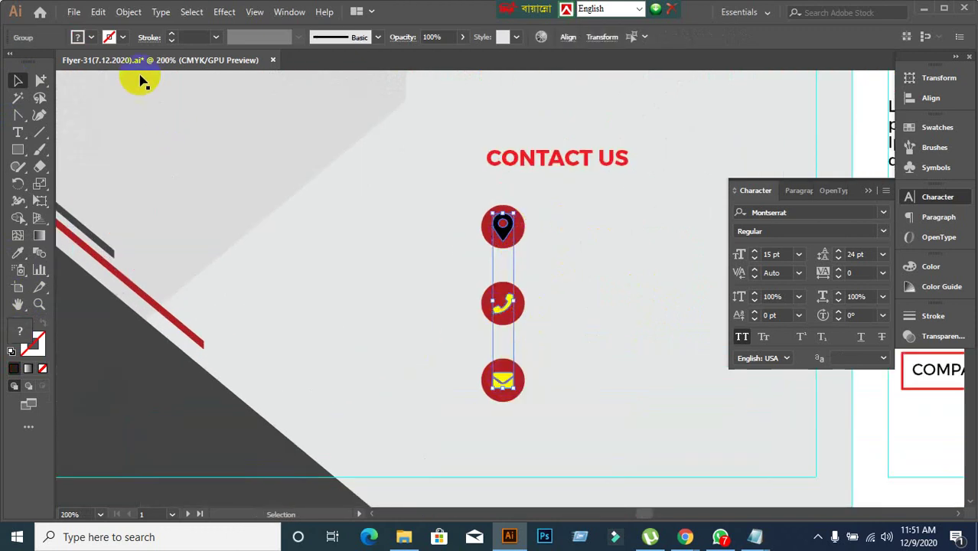
pyautogui.click(91, 38)
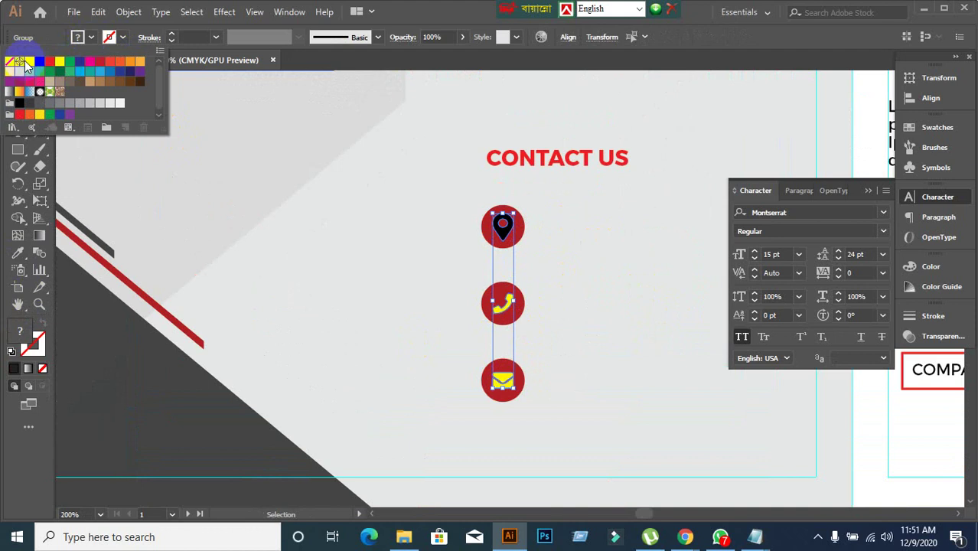
pyautogui.click(29, 65)
pyautogui.click(313, 233)
pyautogui.scroll(-3, 417, 276)
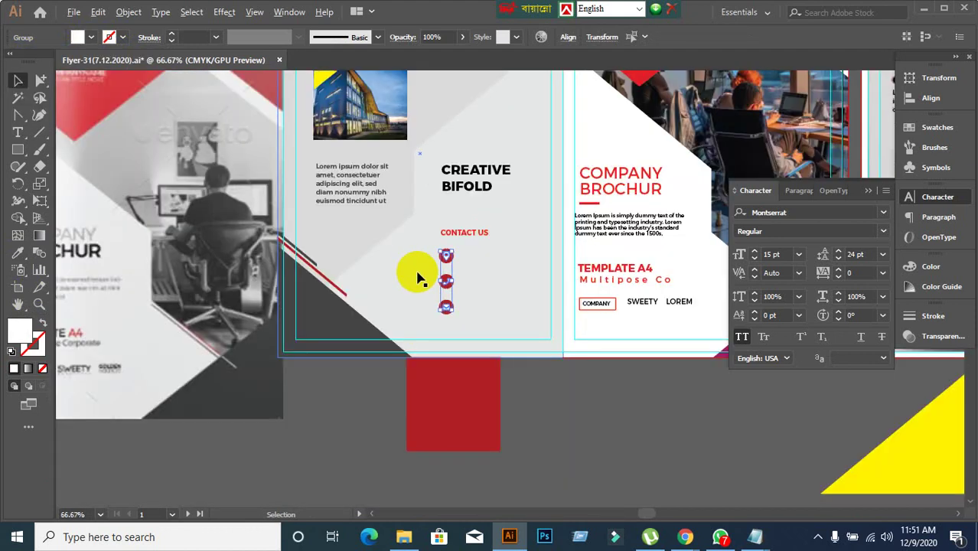
pyautogui.scroll(2, 176, 326)
pyautogui.click(561, 364)
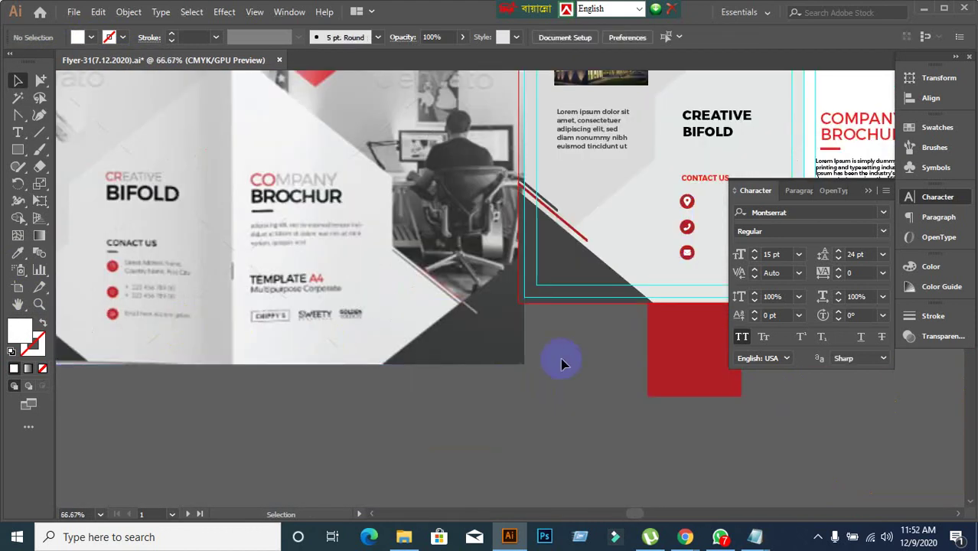
# Recolor the yellow corner triangle on the building photo with the dark red sampled from the square above the page
pyautogui.scroll(-1, 604, 321)
pyautogui.moveTo(571, 170); pyautogui.dragTo(542, 278)
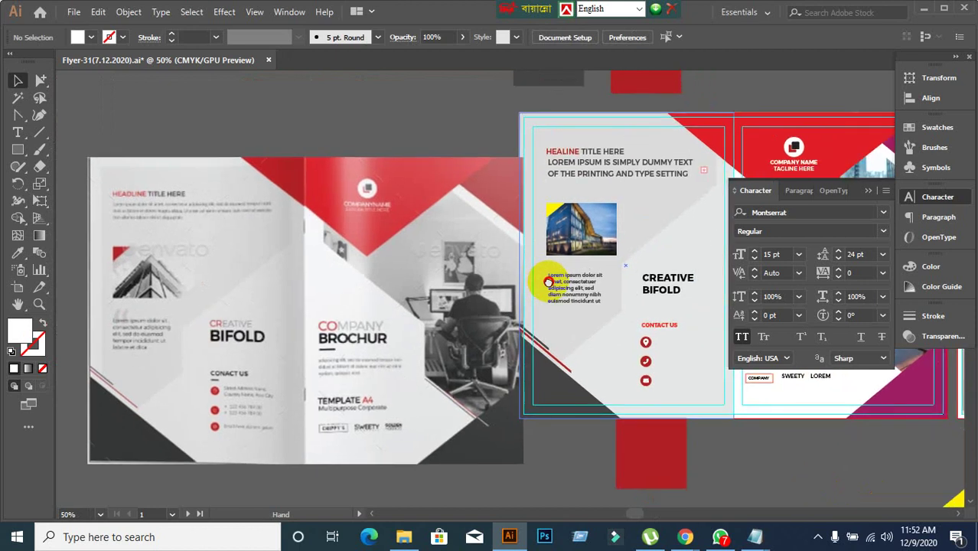
pyautogui.click(559, 214)
pyautogui.click(18, 253)
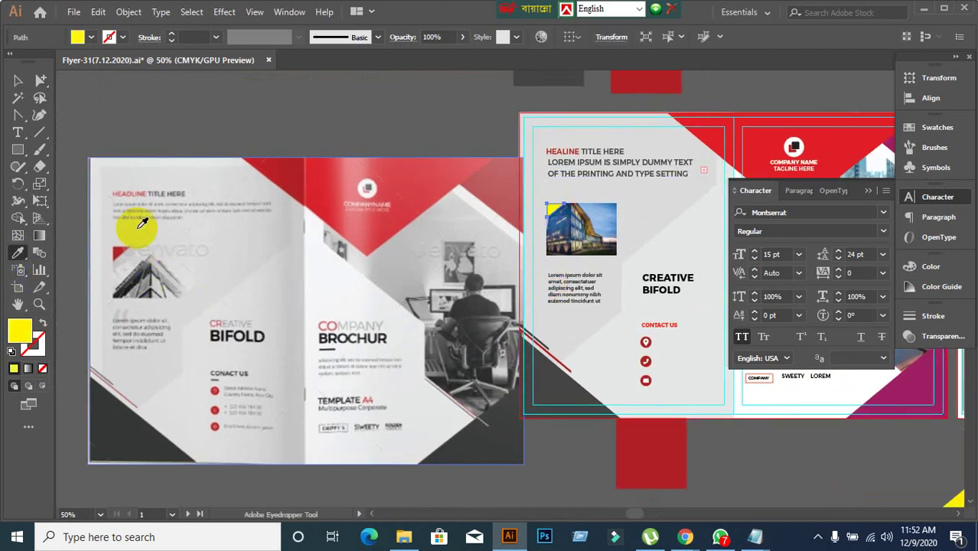
pyautogui.click(653, 79)
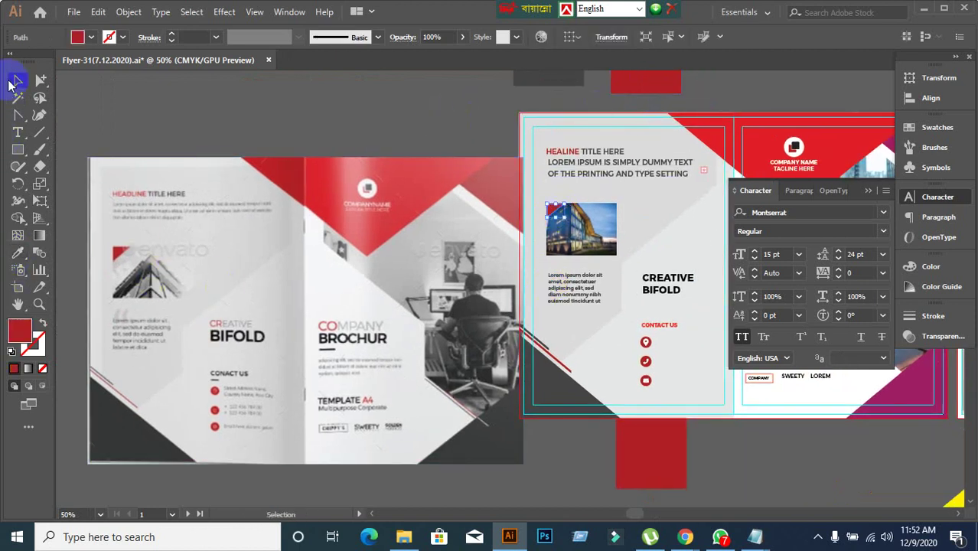
pyautogui.click(12, 82)
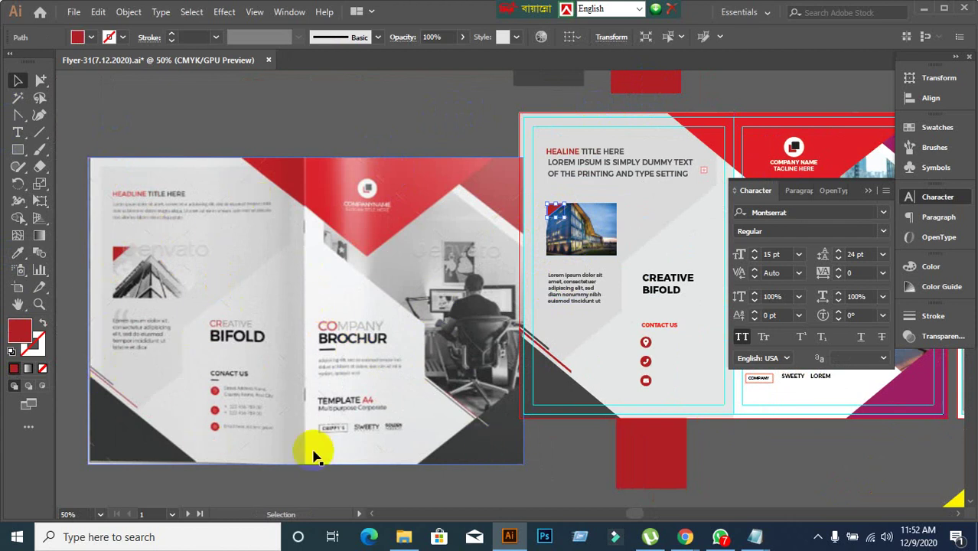
pyautogui.click(754, 455)
# Move the white location pin out of its dark red circle onto the grey background to its right
pyautogui.moveTo(754, 454); pyautogui.dragTo(625, 401)
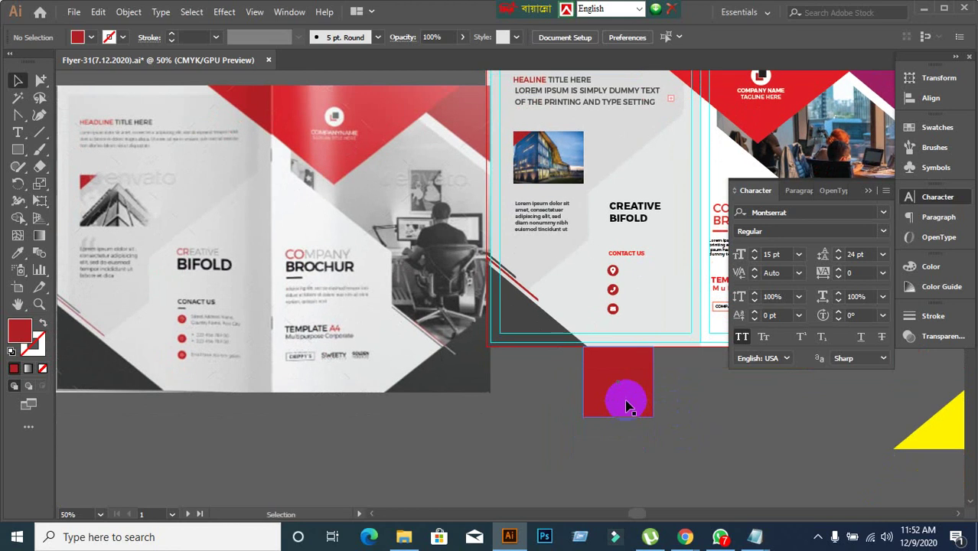
pyautogui.scroll(1, 602, 290)
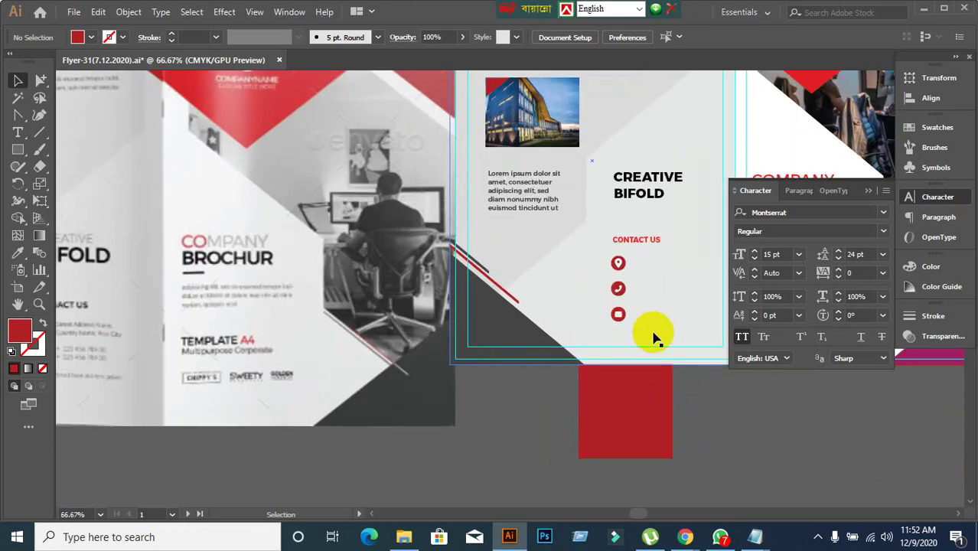
pyautogui.scroll(1, 648, 320)
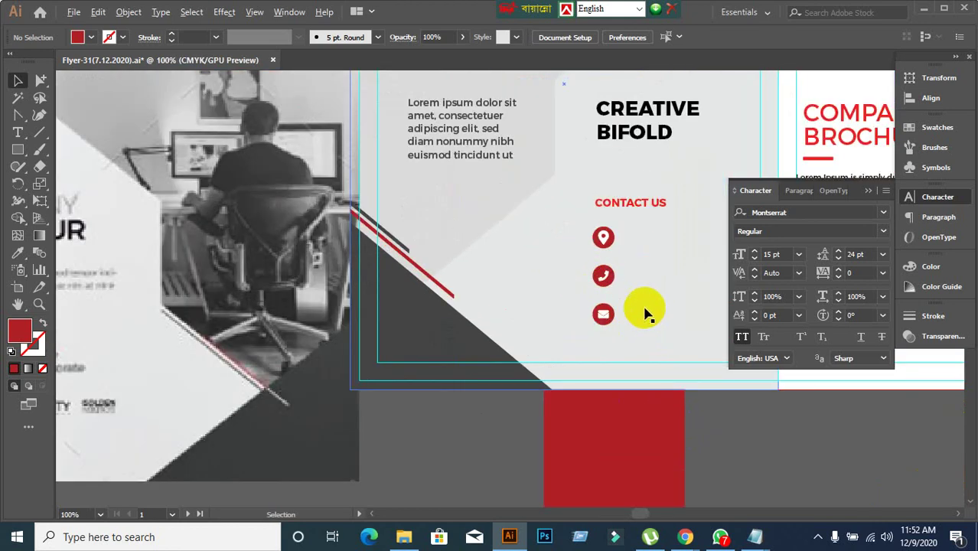
pyautogui.scroll(1, 616, 251)
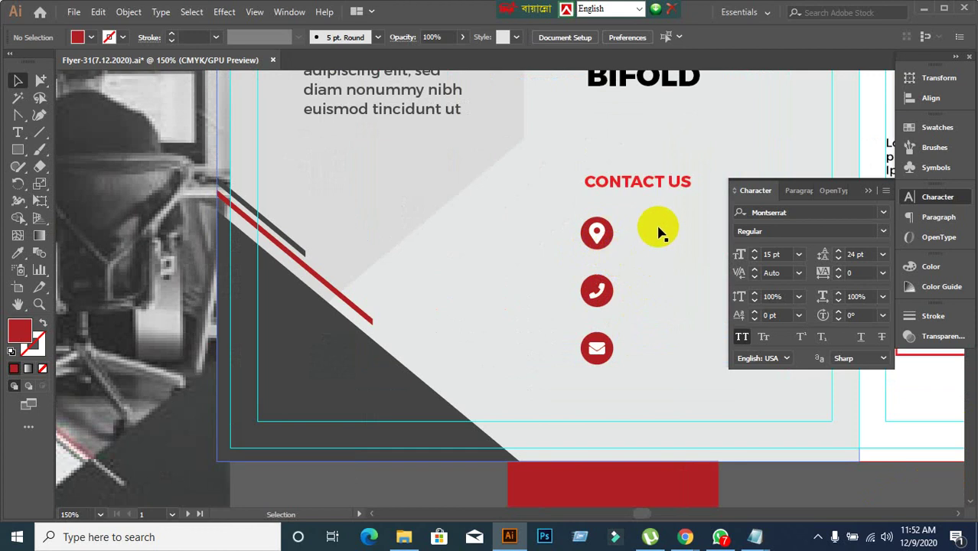
pyautogui.scroll(-1, 646, 300)
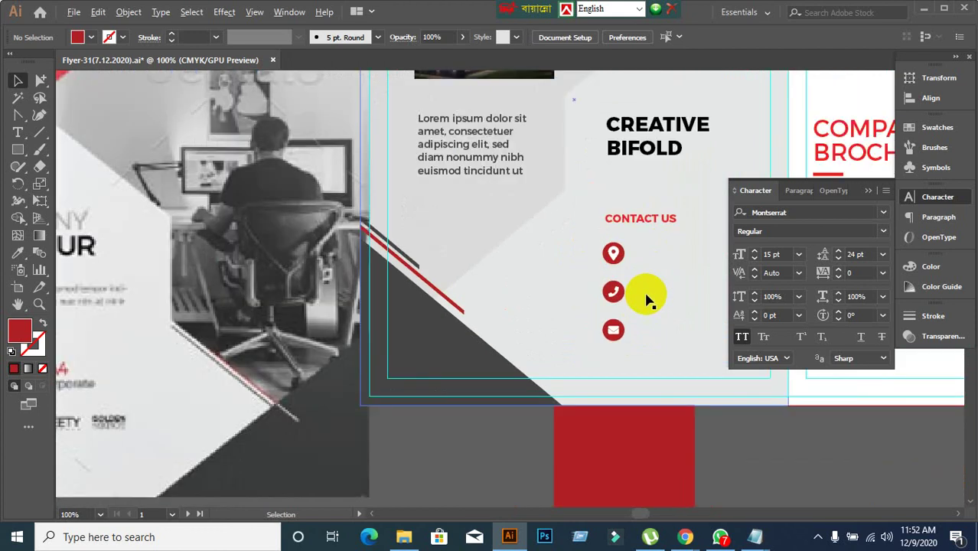
pyautogui.click(619, 258)
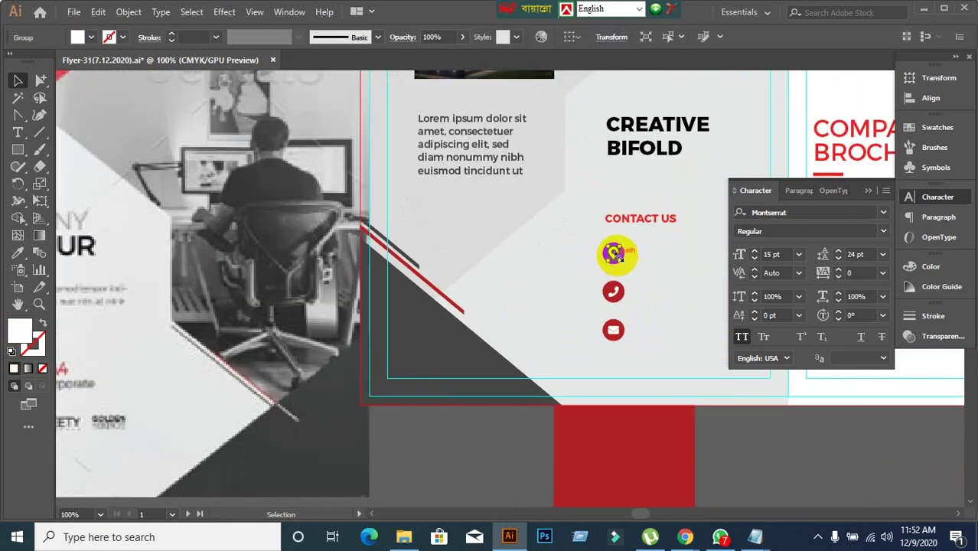
pyautogui.click(763, 472)
pyautogui.scroll(2, 626, 287)
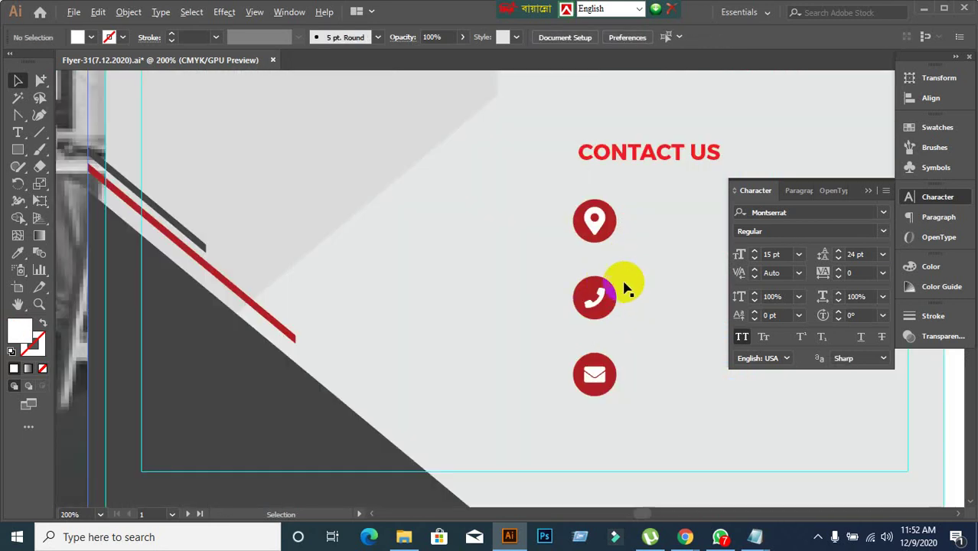
pyautogui.moveTo(641, 252); pyautogui.dragTo(555, 255)
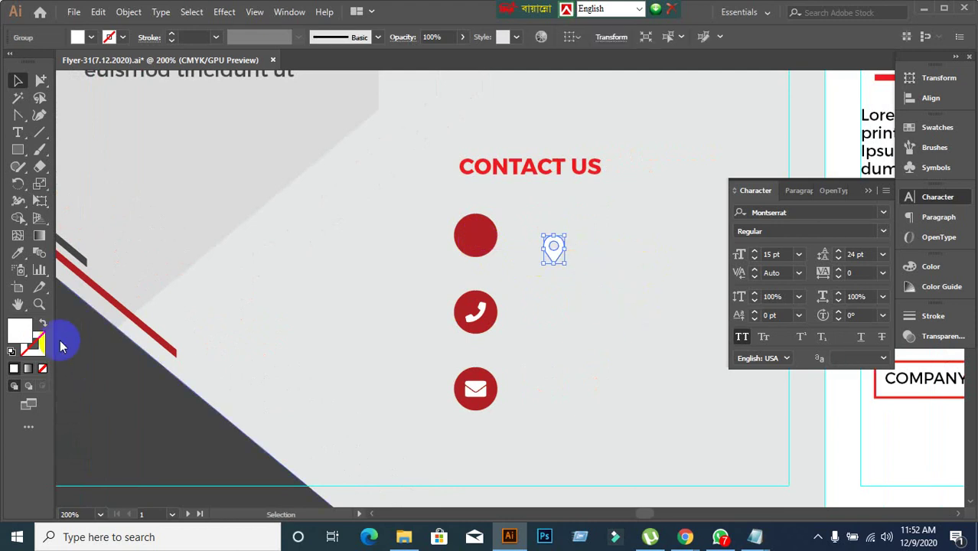
# Try a grey B2B2B2 fill on the location pin and undo it together with the pin's move off its circle
pyautogui.click(25, 334)
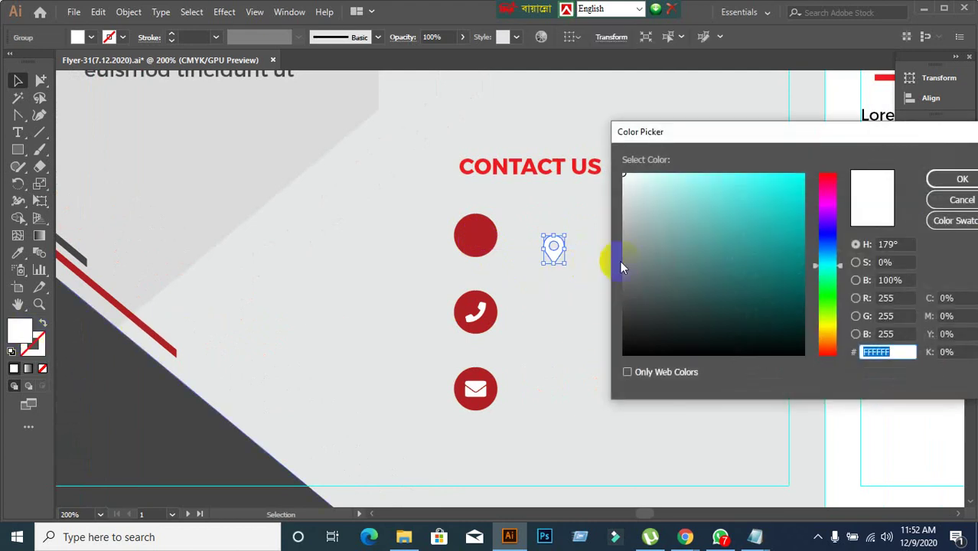
pyautogui.moveTo(619, 260); pyautogui.dragTo(619, 227)
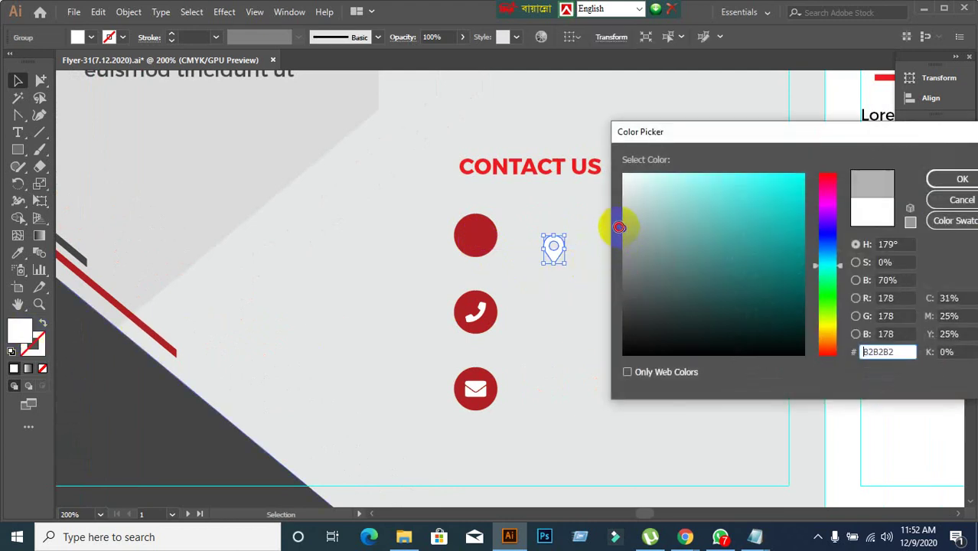
pyautogui.click(963, 179)
pyautogui.hotkey('ctrl', 'z')
pyautogui.hotkey('ctrl', 'z')
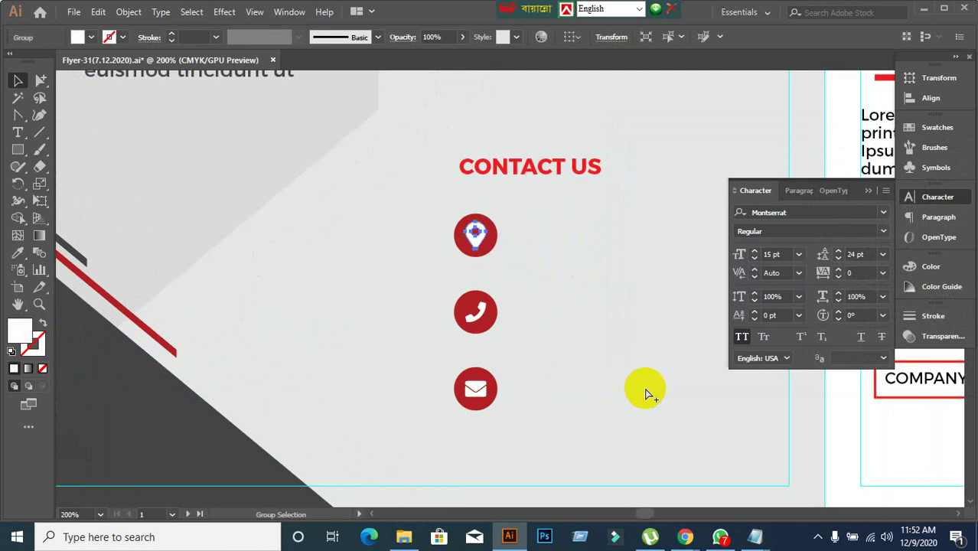
pyautogui.click(585, 391)
# Examine the contact icons in the reference brochure and compare them with the recreated page's icons
pyautogui.keyDown('alt'); pyautogui.scroll(-1, 585, 391); pyautogui.keyUp('alt')
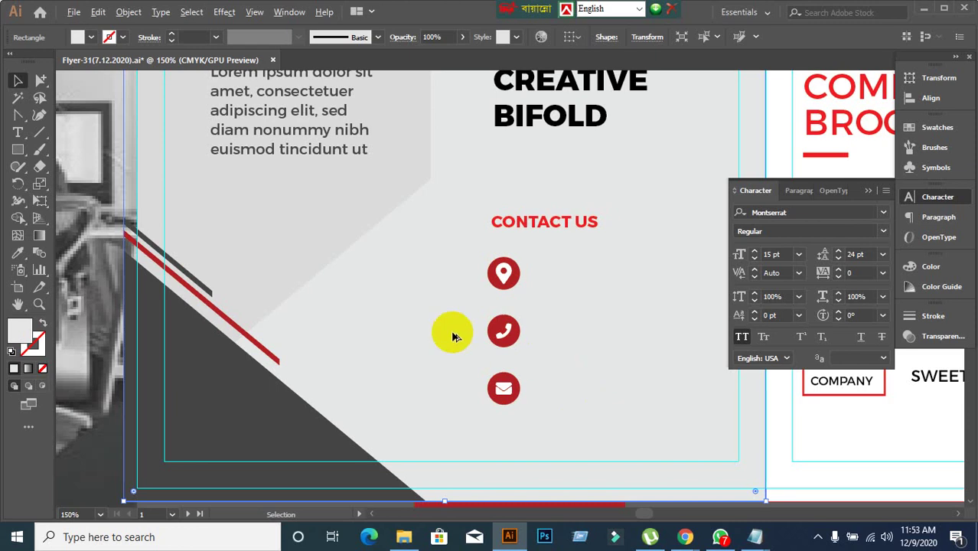
pyautogui.scroll(-3, 449, 330)
pyautogui.moveTo(154, 365); pyautogui.dragTo(288, 346)
pyautogui.scroll(3, 288, 346)
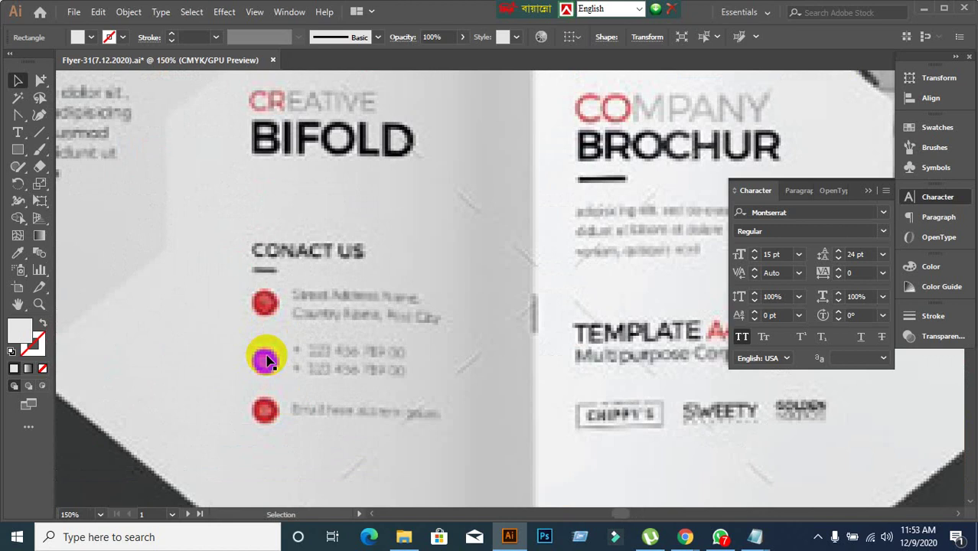
pyautogui.scroll(-2, 263, 361)
pyautogui.hscroll(3, 476, 389)
pyautogui.hscroll(3, 535, 340)
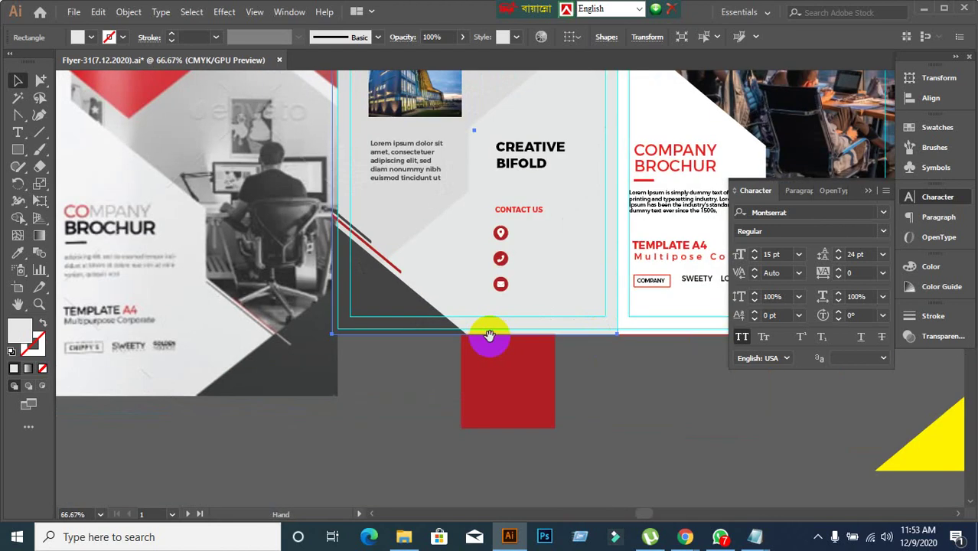
# Recolor the location pin with the light grey sampled from the page background, using the Eyedropper
pyautogui.scroll(1, 501, 238)
pyautogui.click(493, 216)
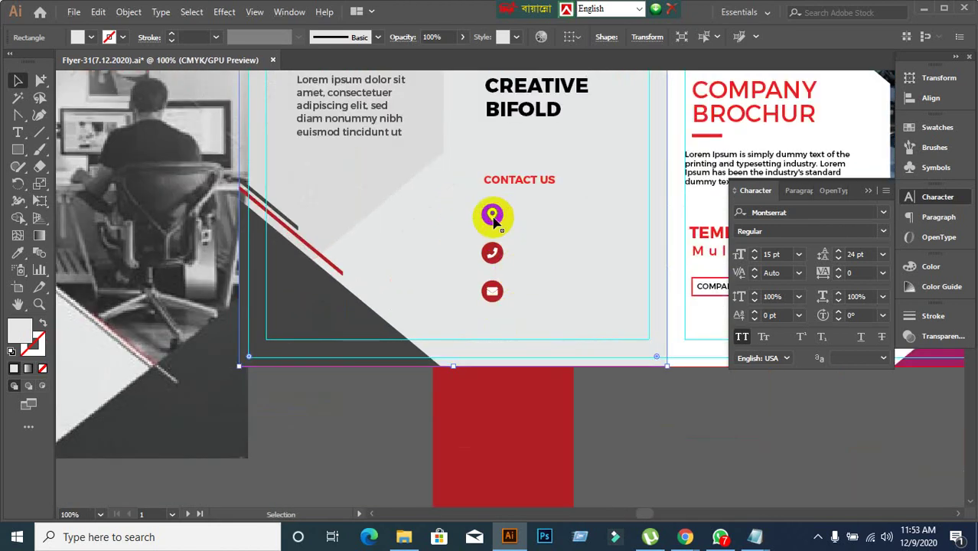
pyautogui.click(17, 253)
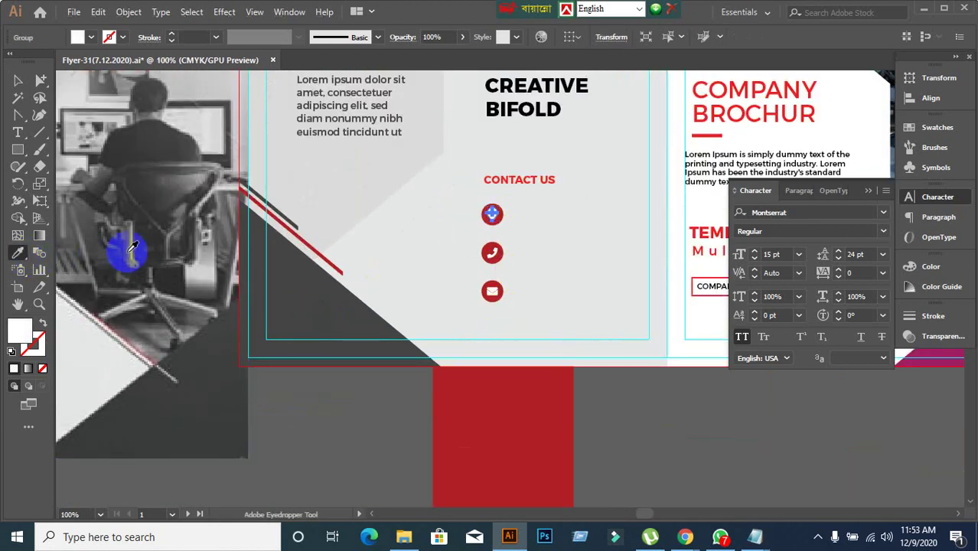
pyautogui.click(290, 258)
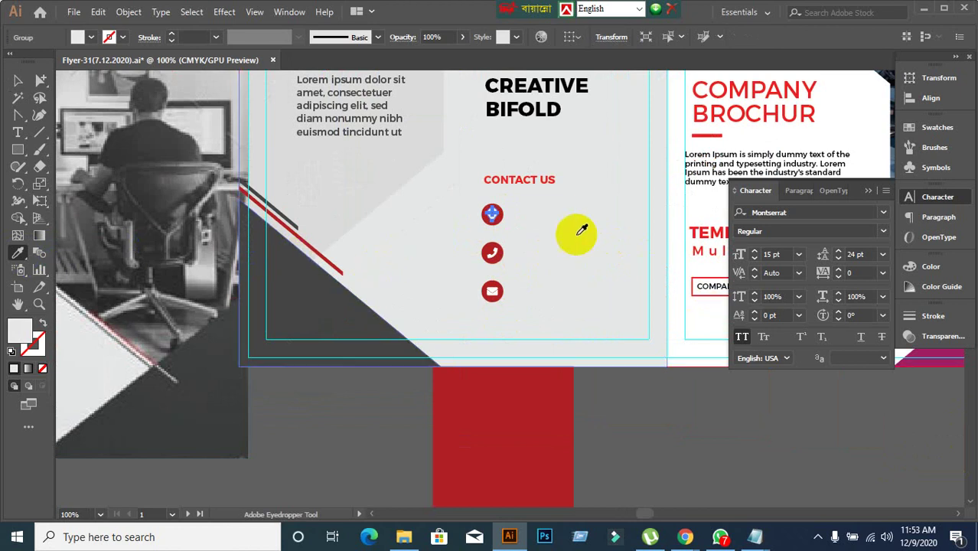
pyautogui.click(17, 81)
pyautogui.click(681, 443)
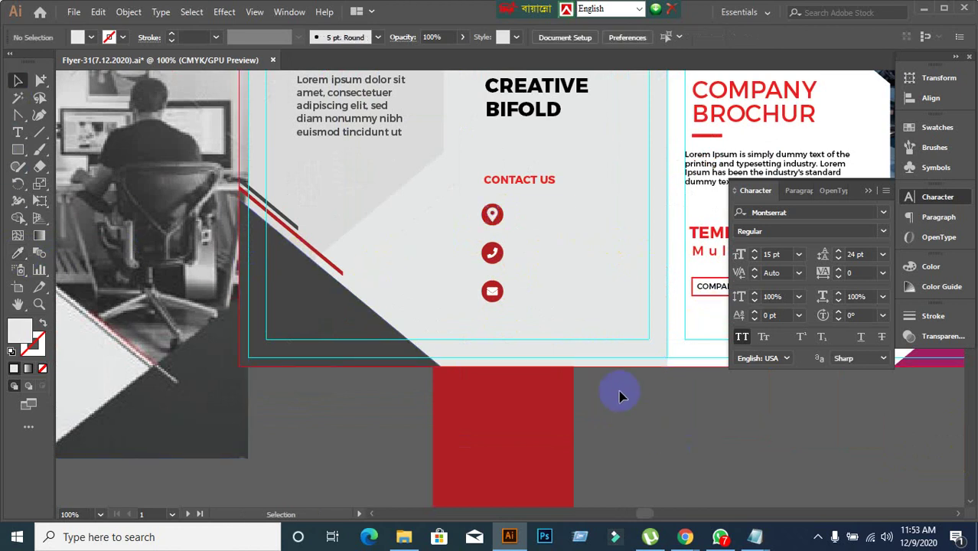
# Examine the location pin's fill against the phone and envelope symbols below it
pyautogui.scroll(2, 486, 241)
pyautogui.scroll(-1, 505, 262)
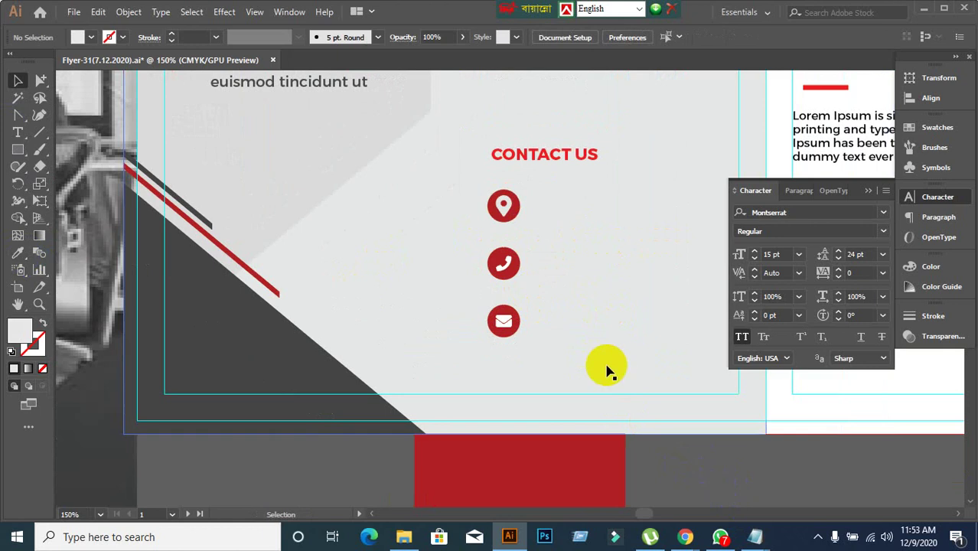
pyautogui.click(498, 210)
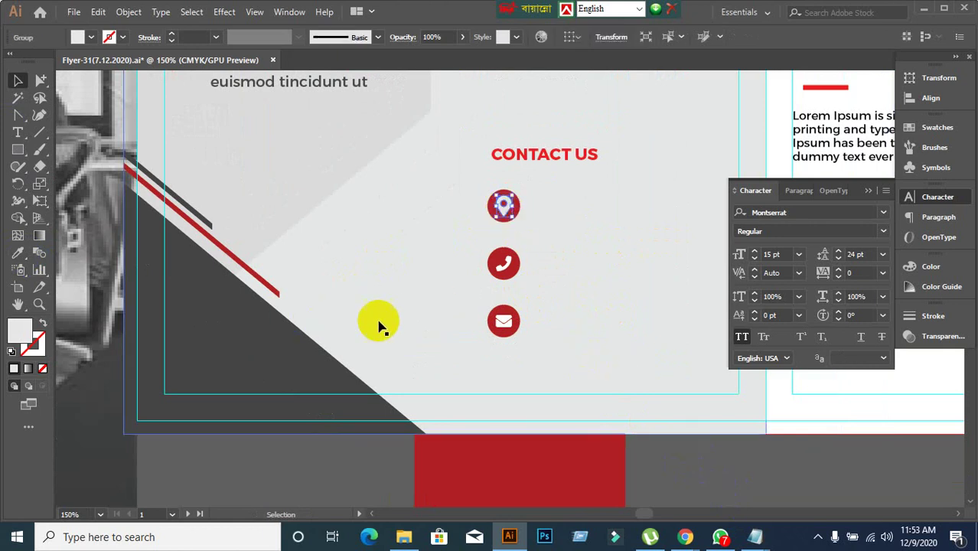
pyautogui.click(18, 254)
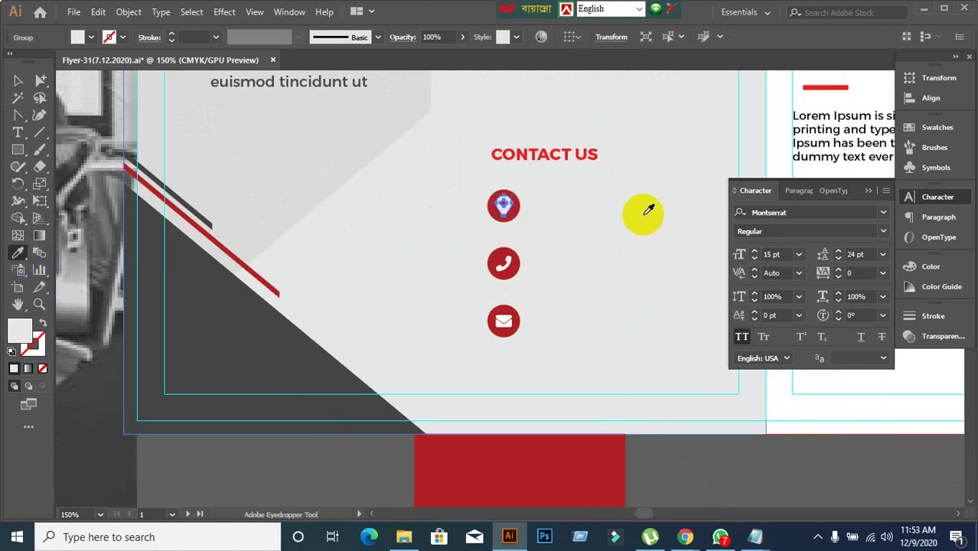
pyautogui.click(17, 80)
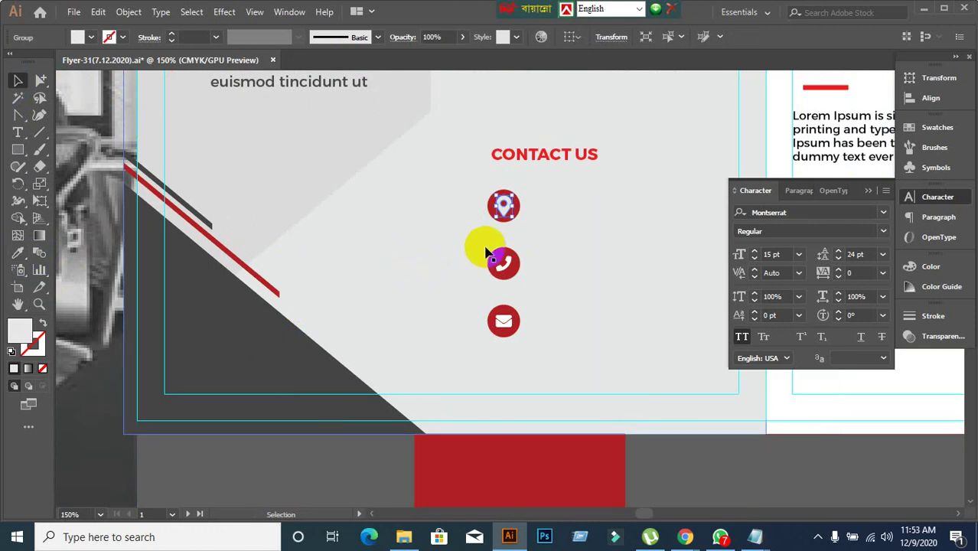
pyautogui.hotkey('ctrl', '=')
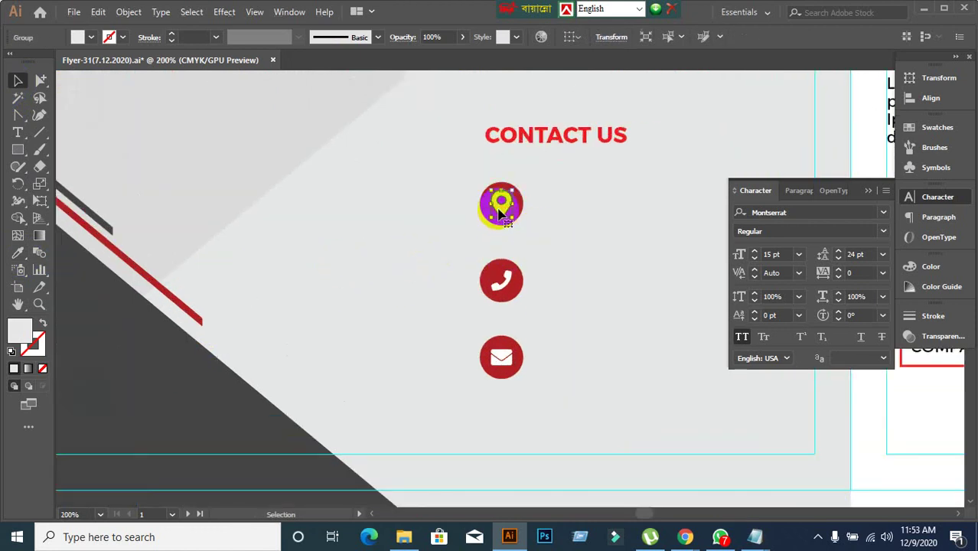
pyautogui.click(556, 283)
pyautogui.scroll(-3, 556, 282)
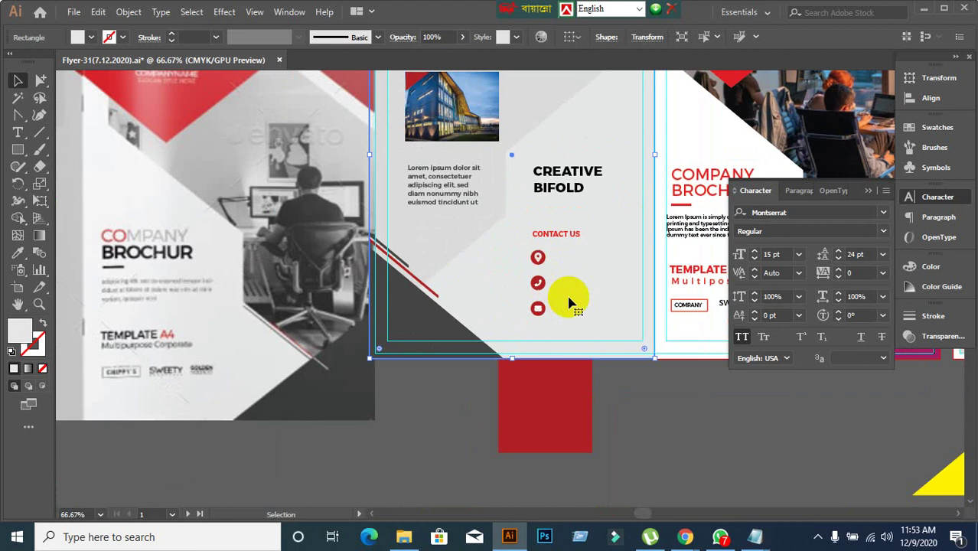
pyautogui.scroll(2, 543, 292)
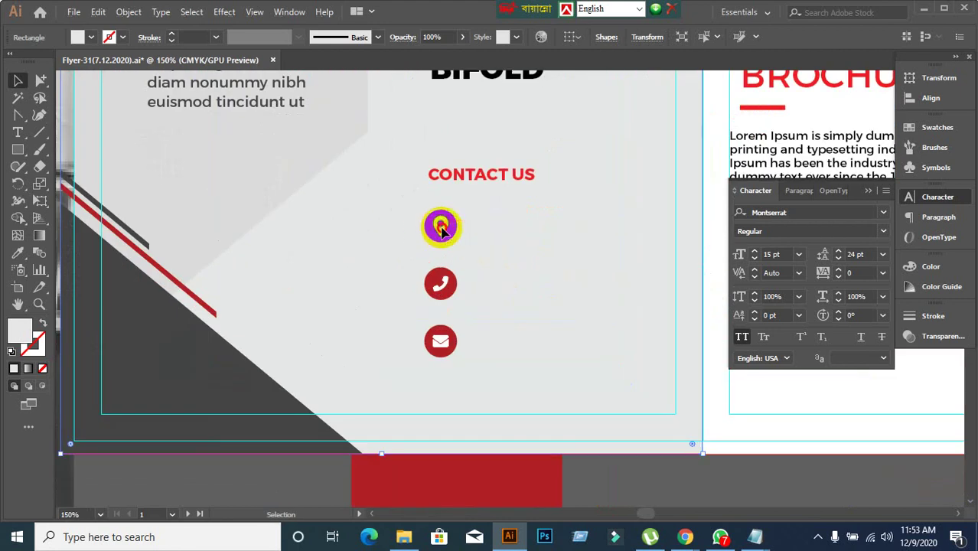
# Select the location pin in the top contact circle and fill it with the white swatch
pyautogui.click(441, 228)
pyautogui.click(80, 37)
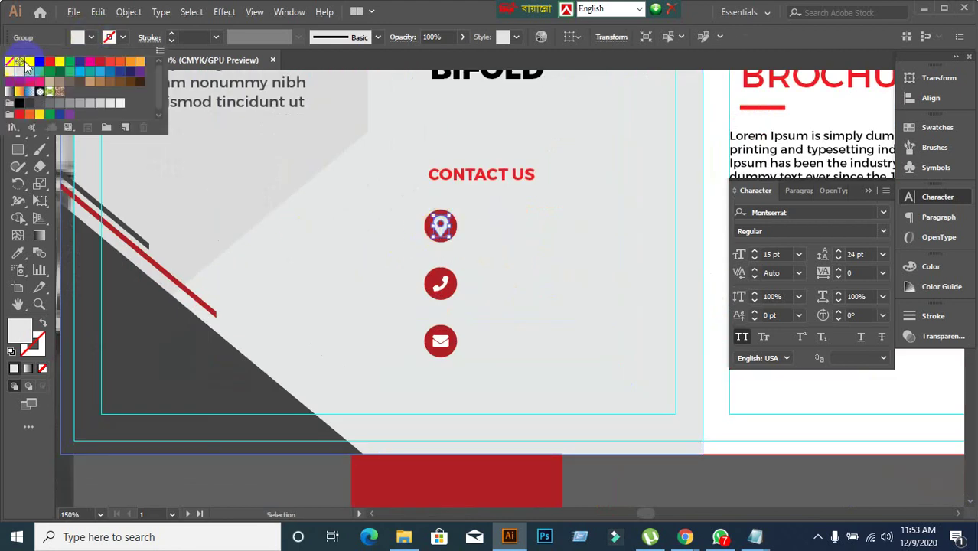
pyautogui.click(28, 63)
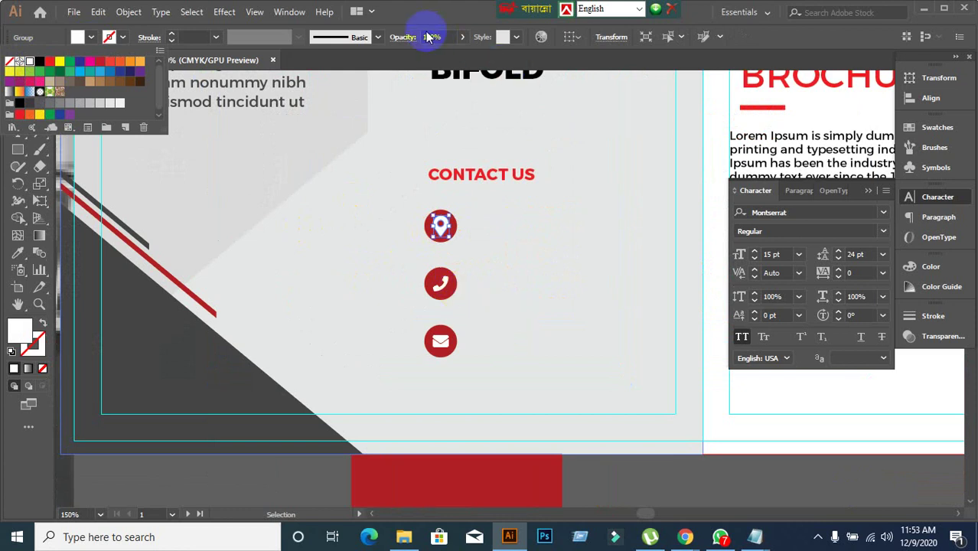
# Move the dark red square below the contact page down, clear of the page's lower edge
pyautogui.scroll(-3, 508, 268)
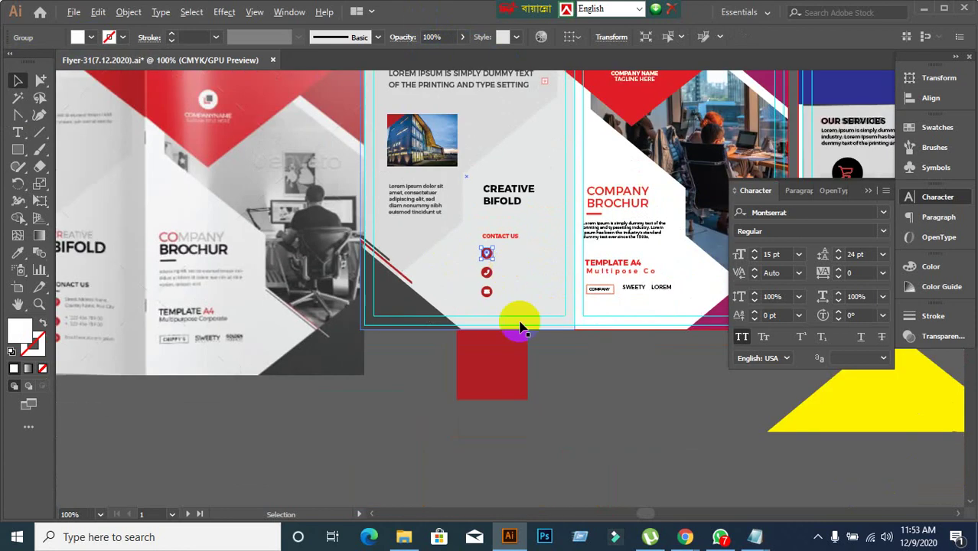
pyautogui.moveTo(519, 329); pyautogui.dragTo(528, 369)
pyautogui.scroll(2, 555, 463)
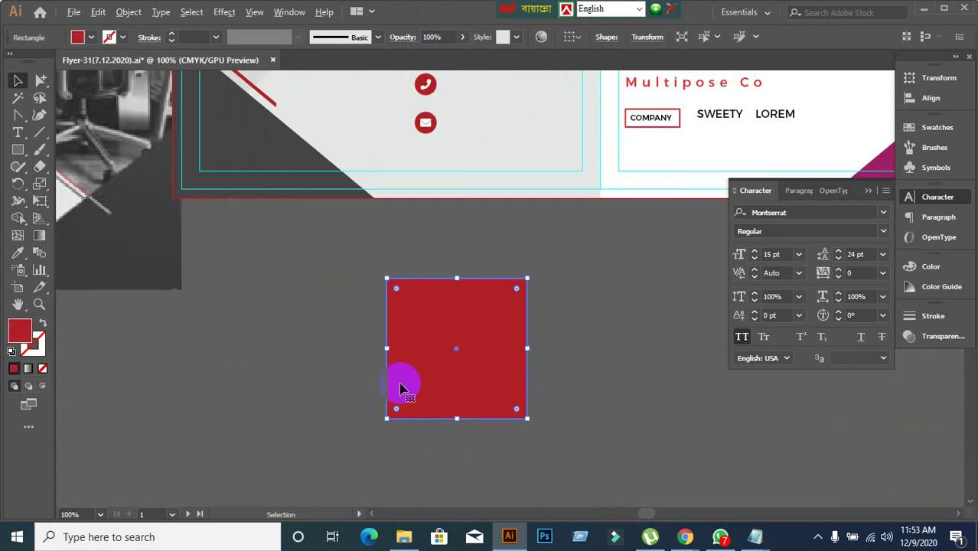
pyautogui.click(545, 415)
# Duplicate the dark red square beside the original and centre a smaller copy inside the duplicate
pyautogui.click(469, 385)
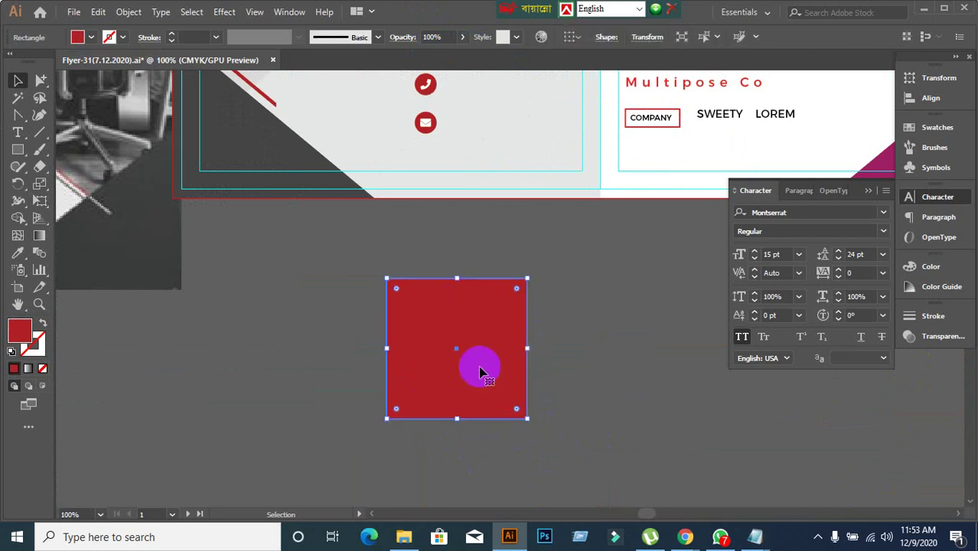
pyautogui.moveTo(478, 369); pyautogui.dragTo(354, 399)
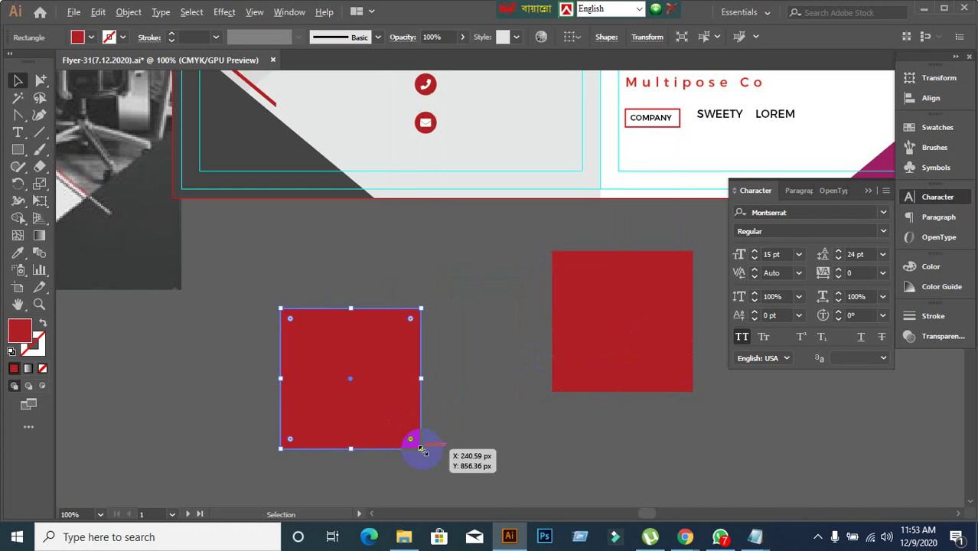
pyautogui.moveTo(420, 449); pyautogui.dragTo(381, 409)
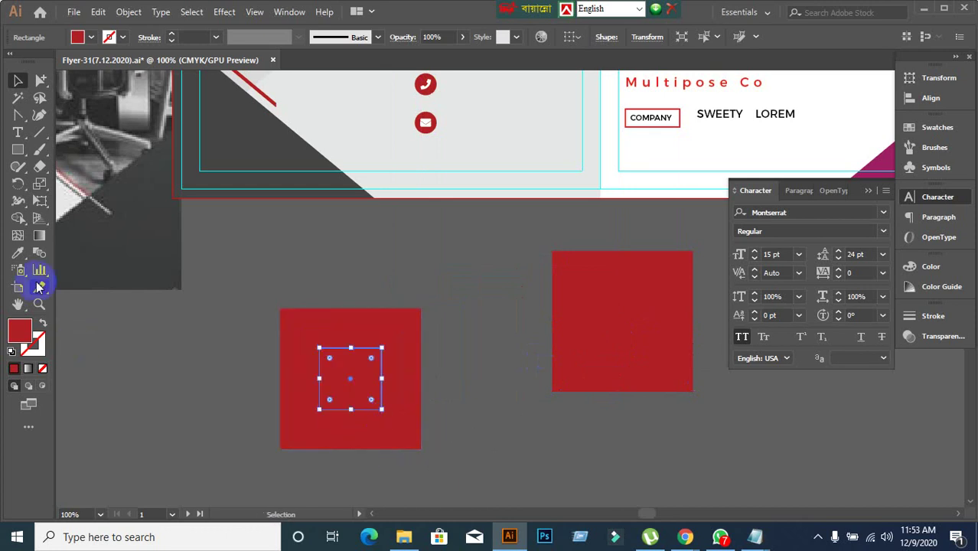
# Fill the small inner square with dark blue 000E75
pyautogui.doubleClick(19, 333)
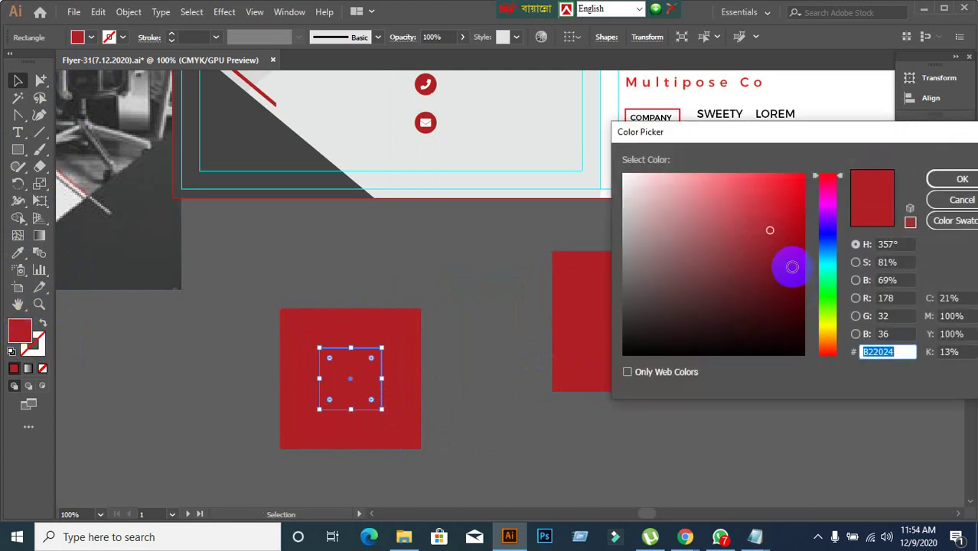
pyautogui.moveTo(825, 271)
pyautogui.mouseDown()
pyautogui.moveTo(827, 242)
pyautogui.moveTo(804, 272)
pyautogui.mouseUp()
pyautogui.click(966, 180)
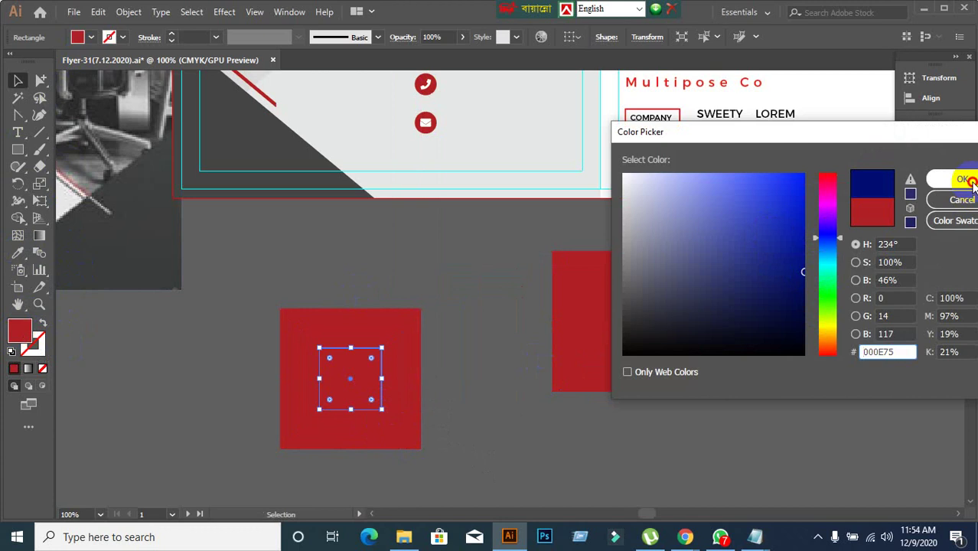
pyautogui.click(425, 413)
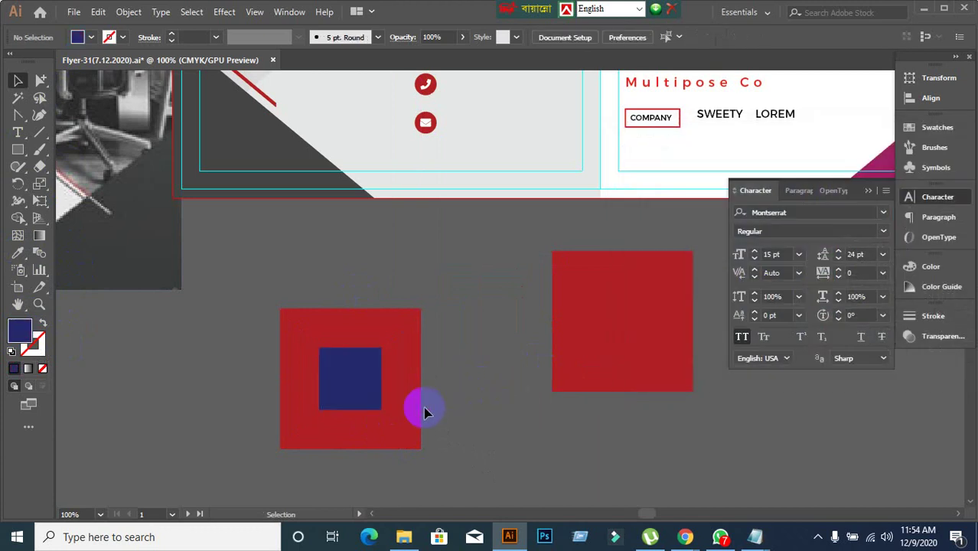
# Change the small inner square's fill to light blue 5773FF
pyautogui.click(363, 394)
pyautogui.doubleClick(11, 339)
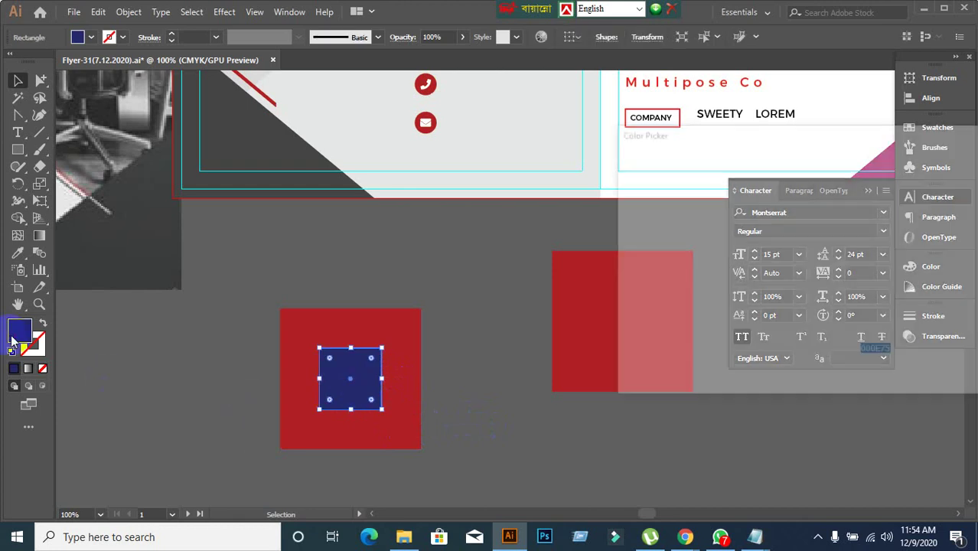
pyautogui.moveTo(781, 192); pyautogui.dragTo(742, 165)
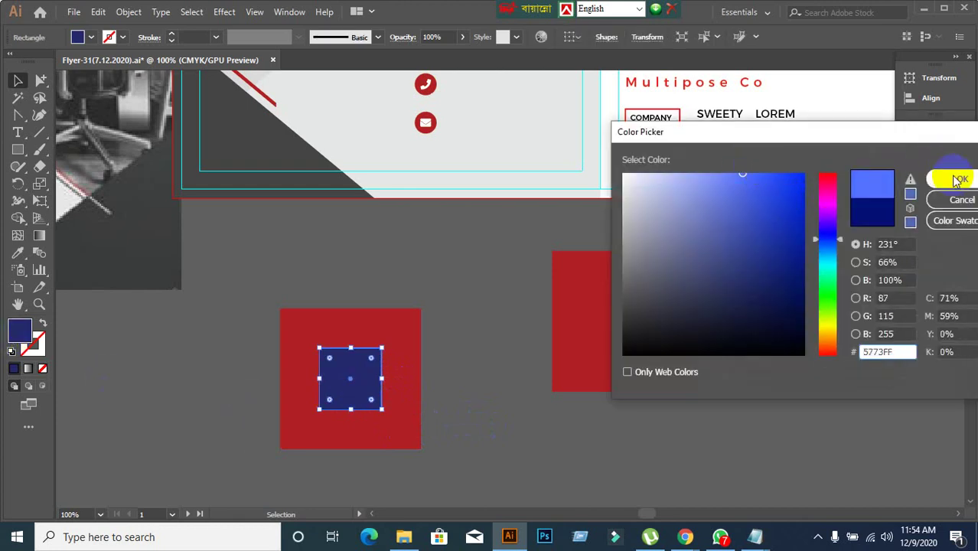
pyautogui.click(961, 179)
pyautogui.click(504, 410)
# Delete the duplicated red square together with the small blue square inside it
pyautogui.scroll(-2, 456, 371)
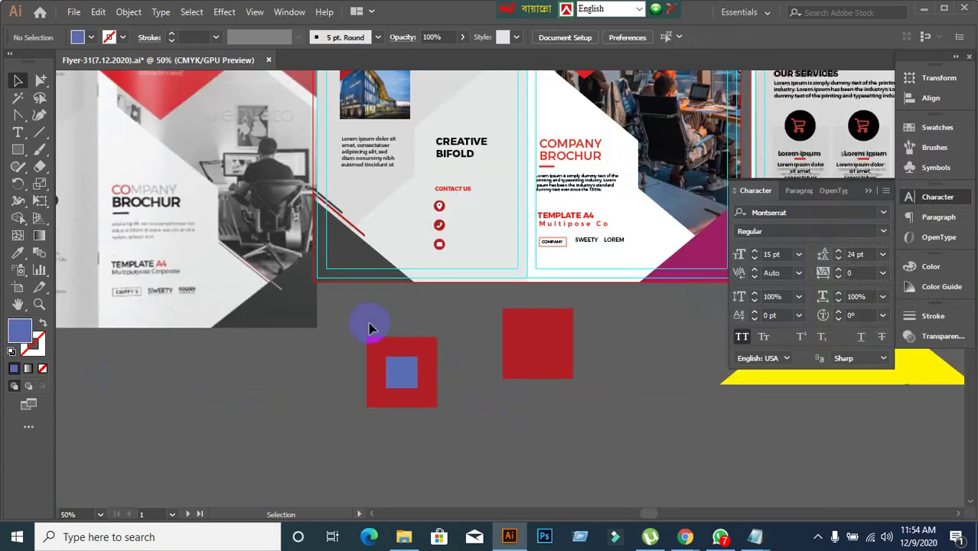
pyautogui.moveTo(371, 323); pyautogui.dragTo(408, 443)
pyautogui.press('Delete')
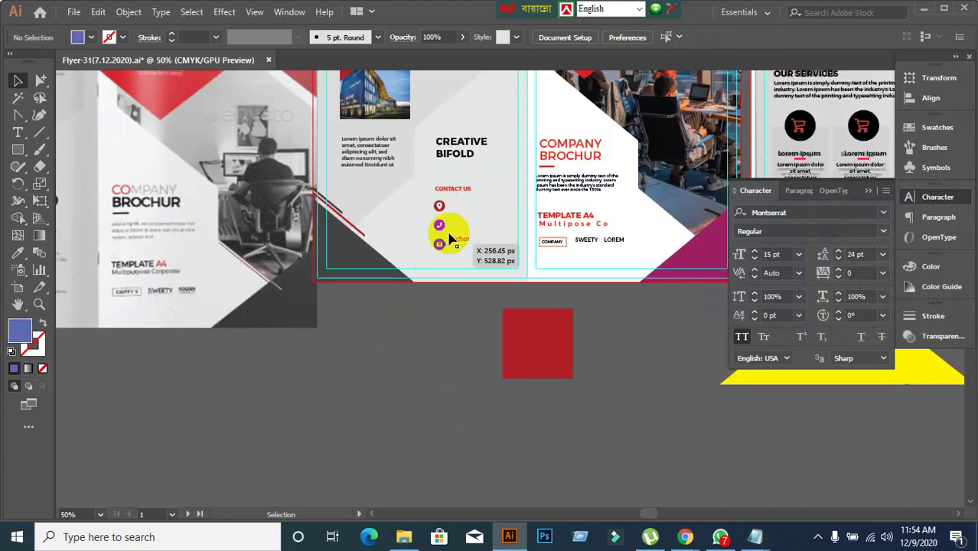
# Inspect the location icon up close, selecting its white pin and its dark red circle to check their fills
pyautogui.scroll(1, 478, 249)
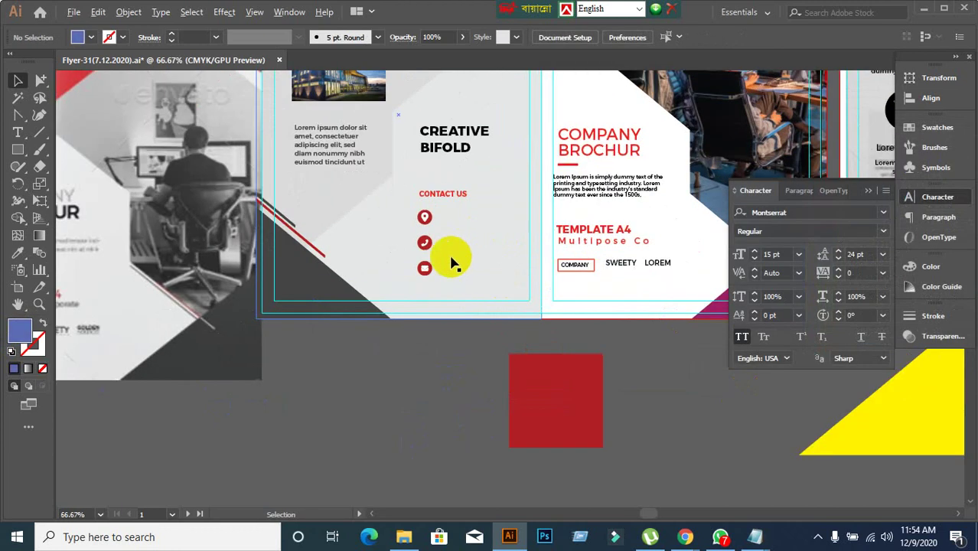
pyautogui.scroll(1, 451, 258)
pyautogui.scroll(5, 414, 212)
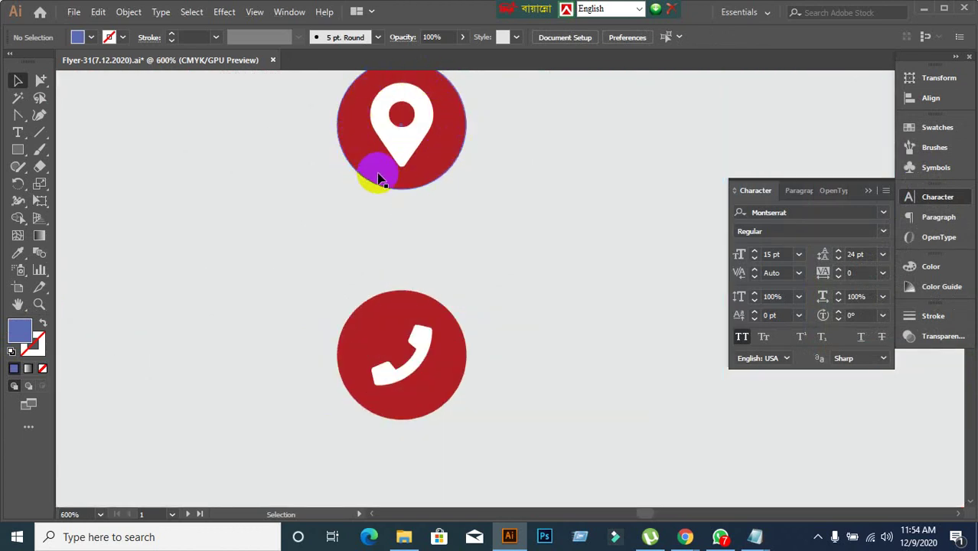
pyautogui.click(397, 156)
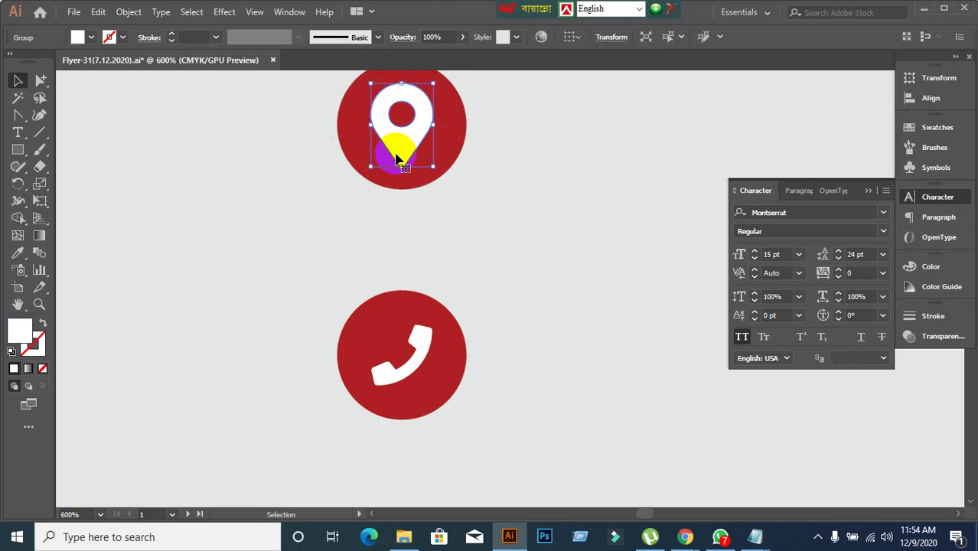
pyautogui.click(456, 143)
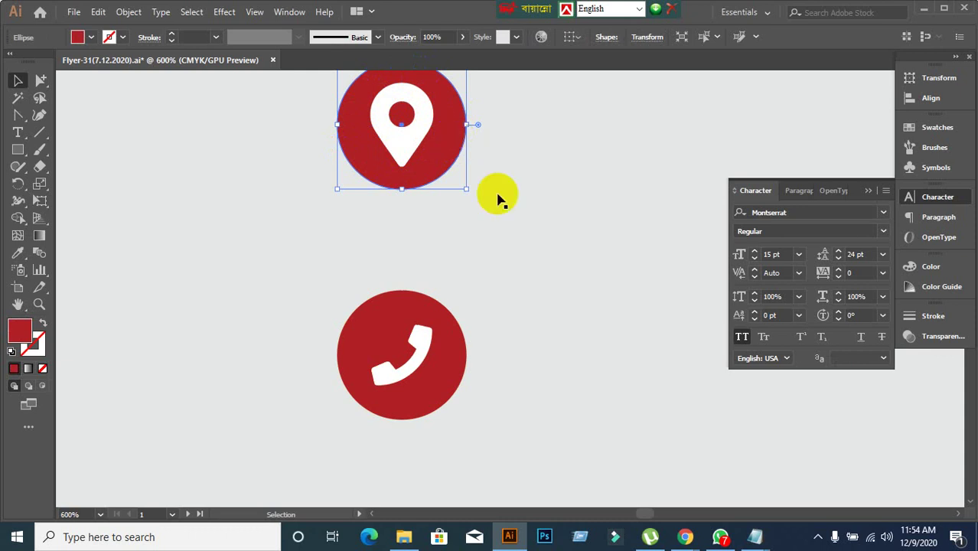
# Try deleting the light grey background shape behind the contact page of the brochure
pyautogui.scroll(-8, 498, 197)
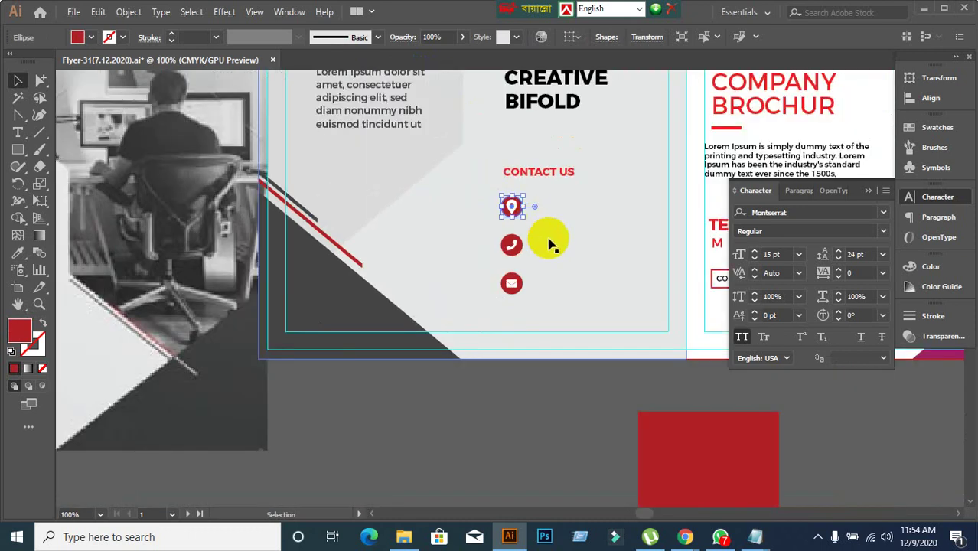
pyautogui.moveTo(550, 243); pyautogui.dragTo(437, 212)
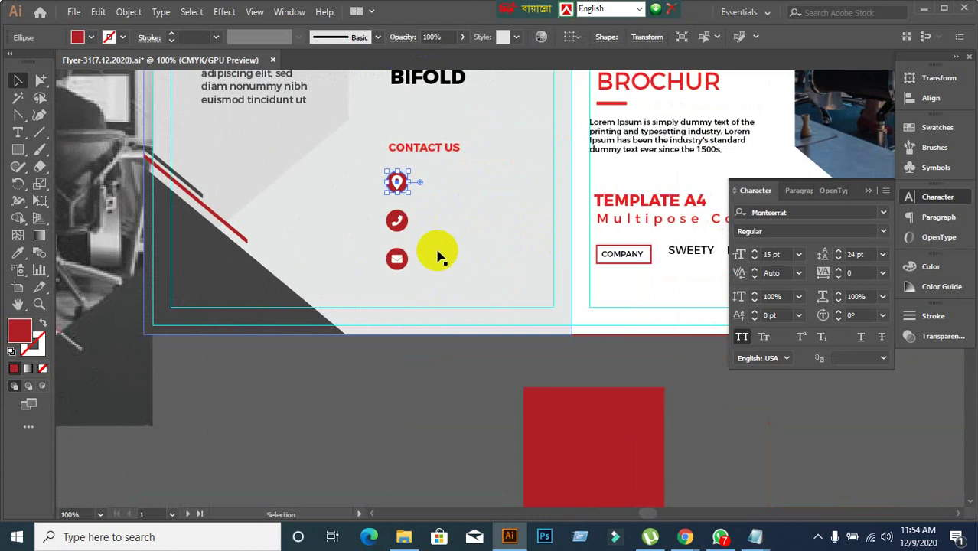
pyautogui.scroll(-2, 437, 257)
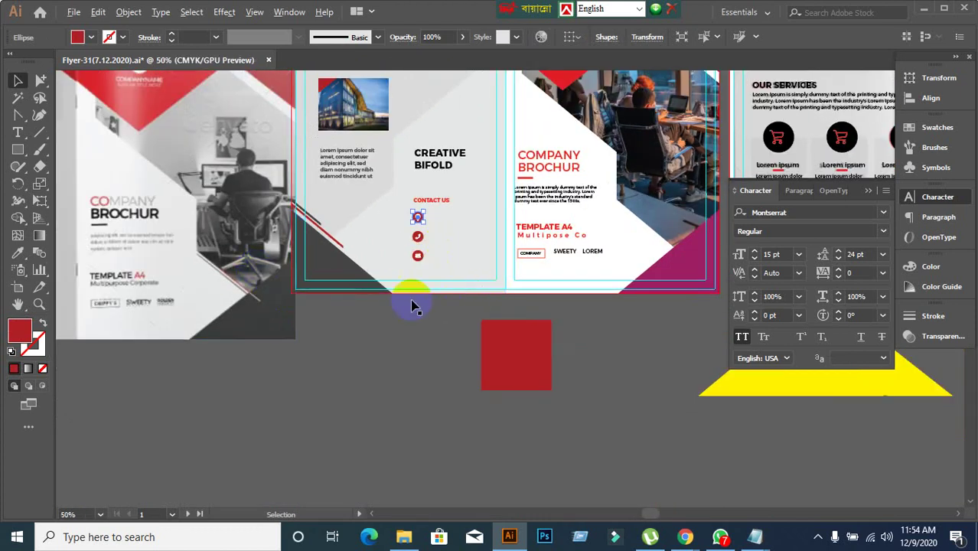
pyautogui.click(323, 305)
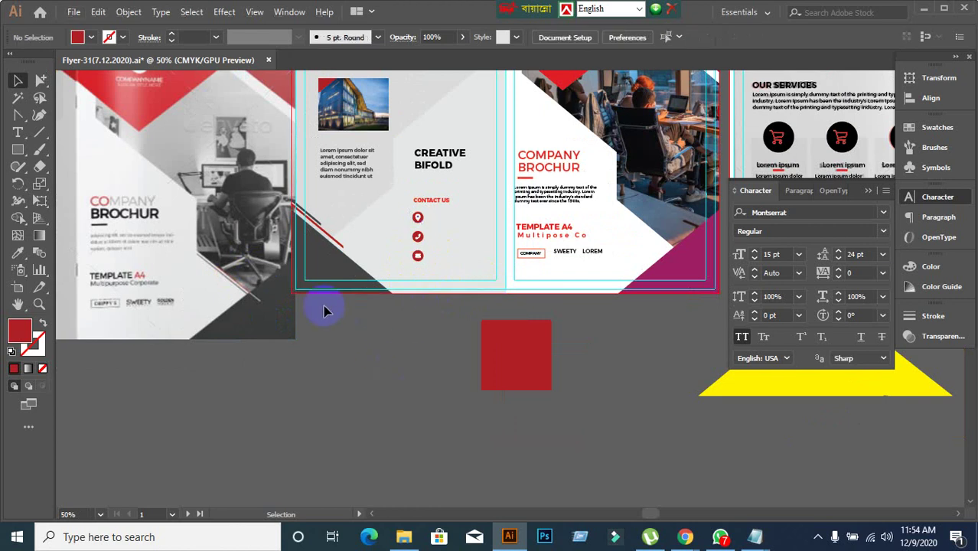
pyautogui.scroll(-1, 323, 305)
pyautogui.scroll(1, 402, 260)
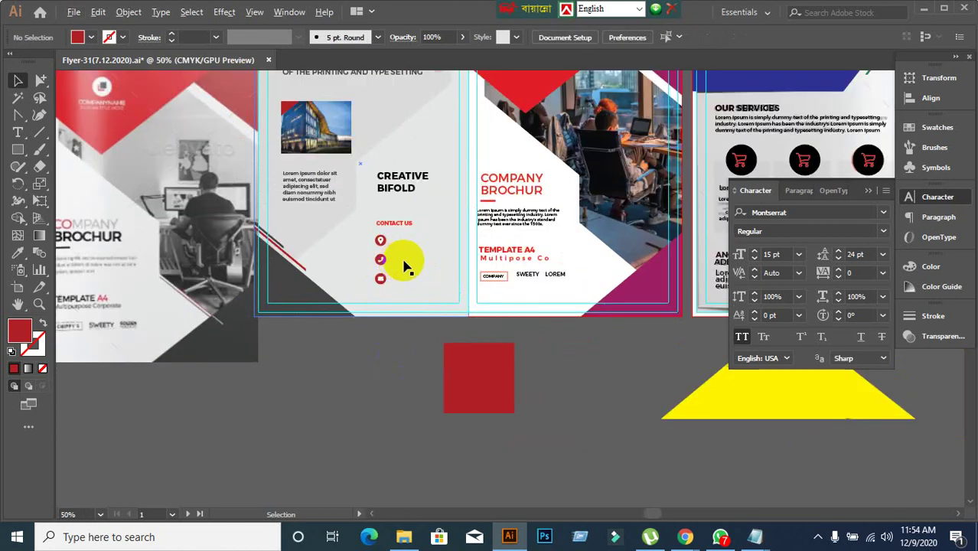
pyautogui.click(439, 256)
pyautogui.press('Delete')
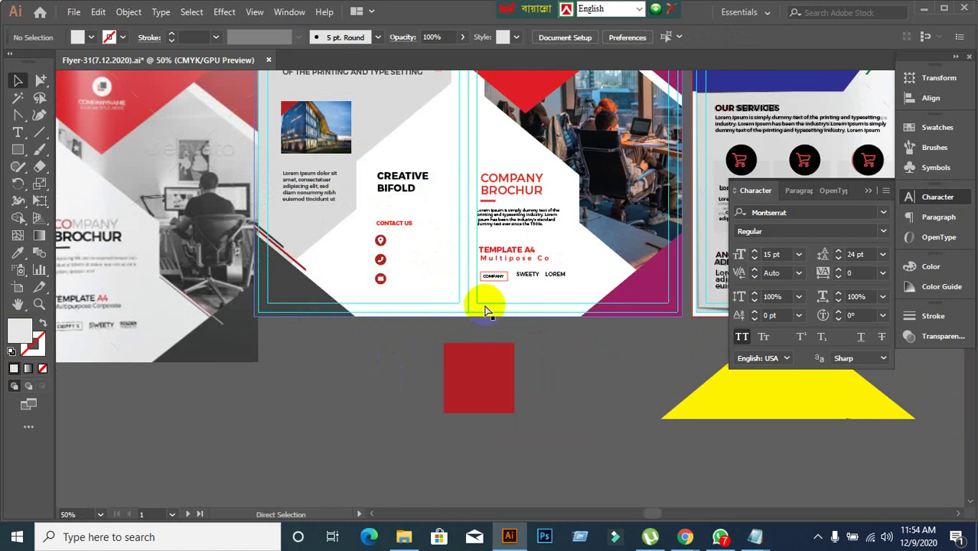
pyautogui.hotkey('ctrl', 'z')
pyautogui.hotkey('ctrl', 'z')
pyautogui.hotkey('ctrl', 'shift', 'z')
pyautogui.hotkey('ctrl', 'shift', 'z')
pyautogui.hotkey('ctrl', 'z')
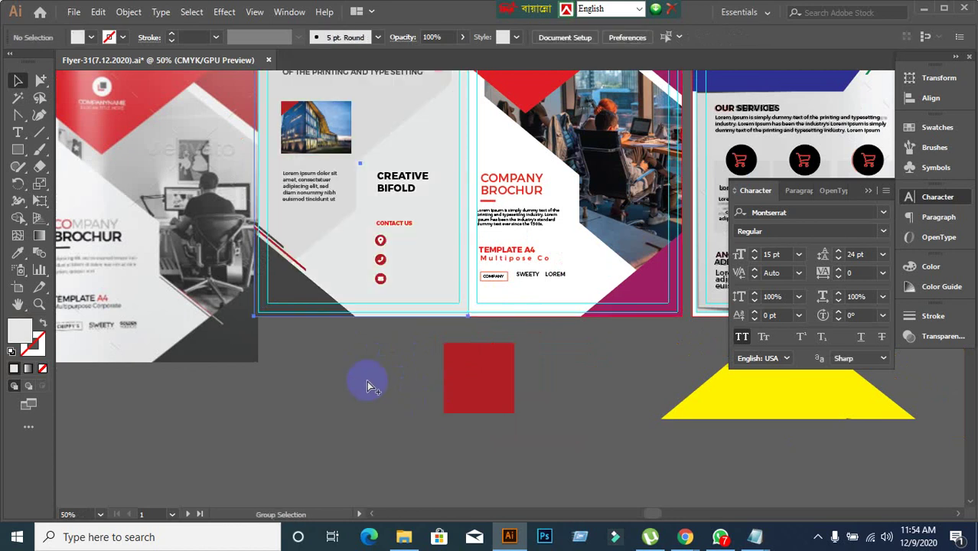
# Move the reference cover image lower and closer so it overlaps the edge of the contact page
pyautogui.click(436, 311)
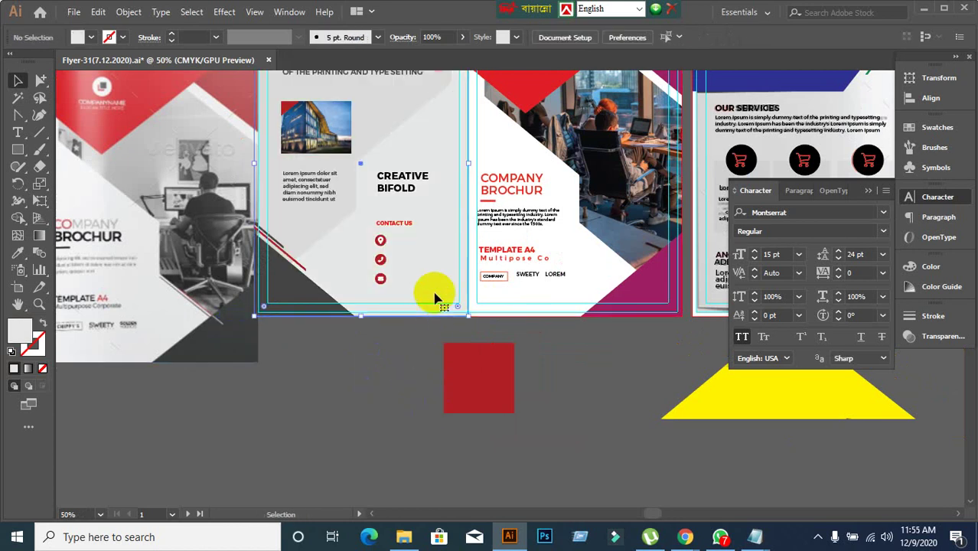
pyautogui.moveTo(173, 333); pyautogui.dragTo(234, 433)
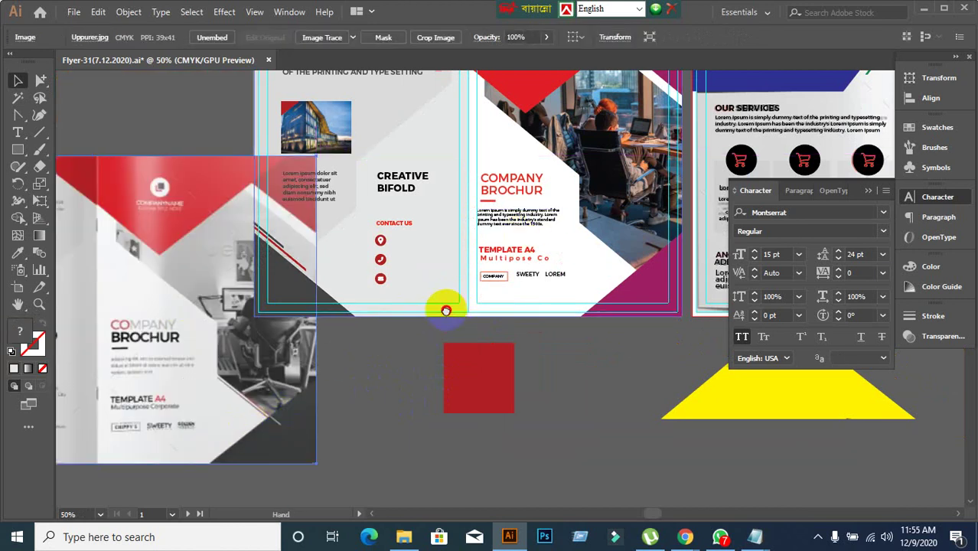
# Draw a short horizontal line segment directly beneath the start of the CONTACT US heading
pyautogui.moveTo(448, 306); pyautogui.dragTo(526, 256)
pyautogui.scroll(1, 430, 157)
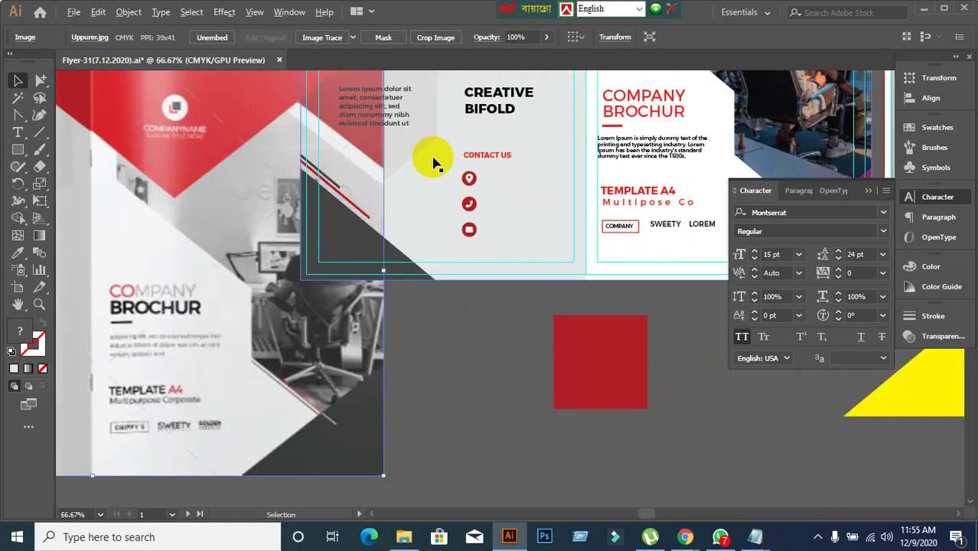
pyautogui.click(34, 136)
pyautogui.click(92, 132)
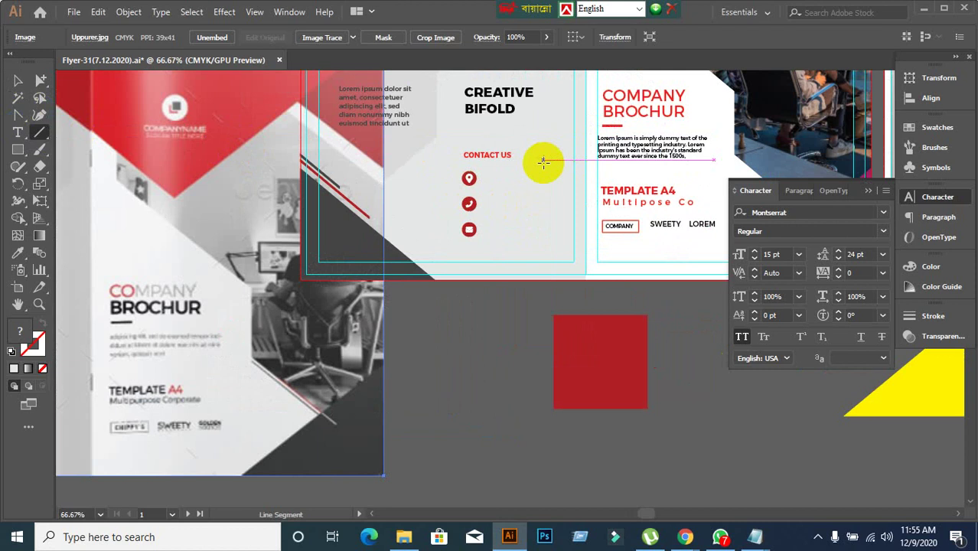
pyautogui.scroll(2, 465, 158)
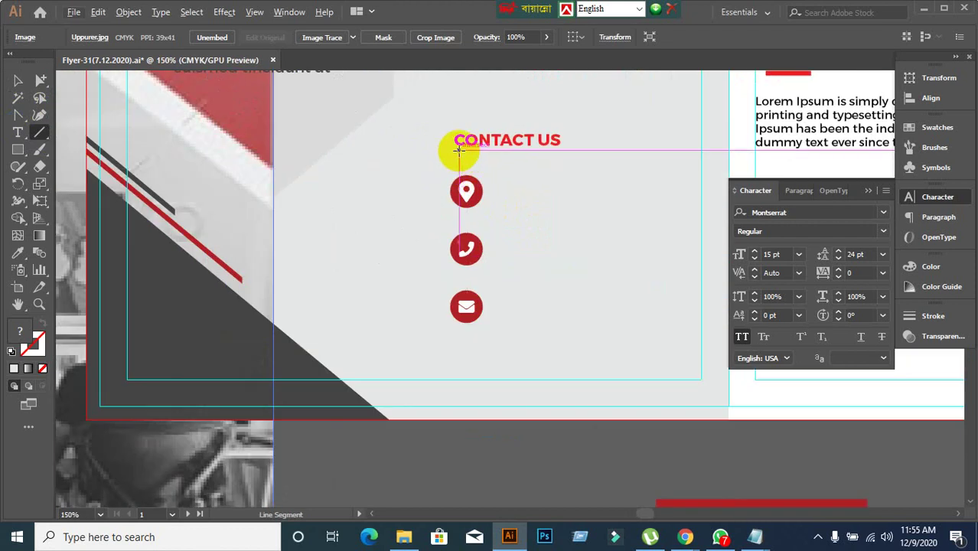
pyautogui.moveTo(459, 154); pyautogui.dragTo(498, 155)
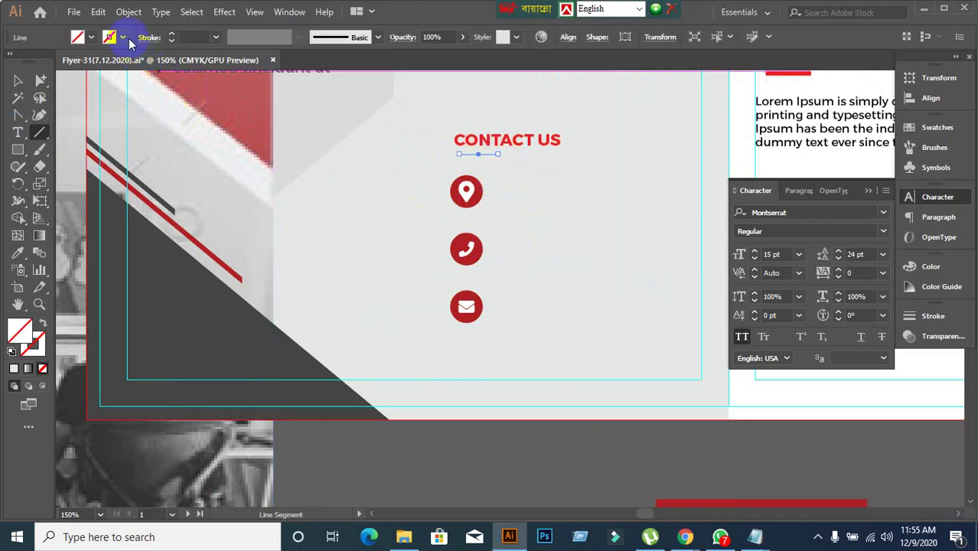
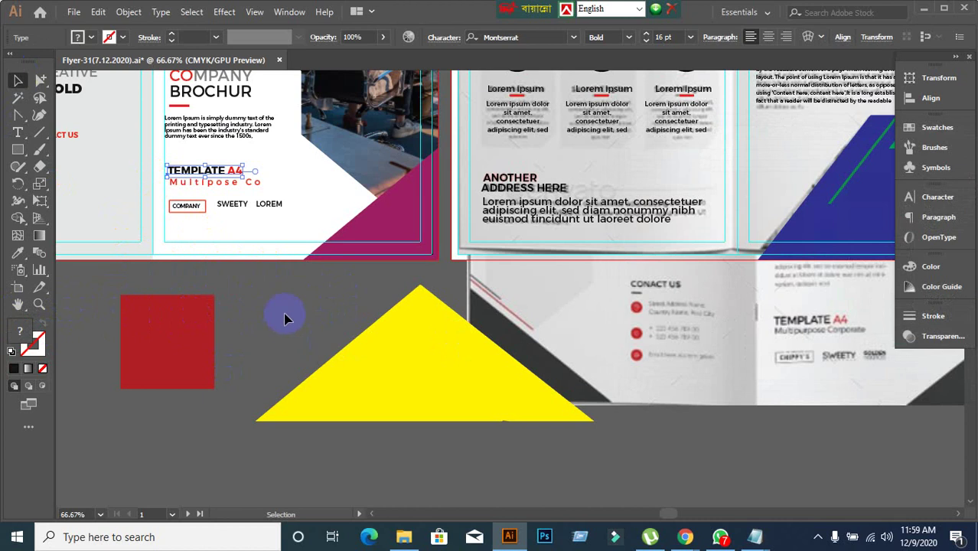
# Recolor only the A4 characters in the TEMPLATE A4 heading with the dark red sampled from the sample square
pyautogui.click(285, 318)
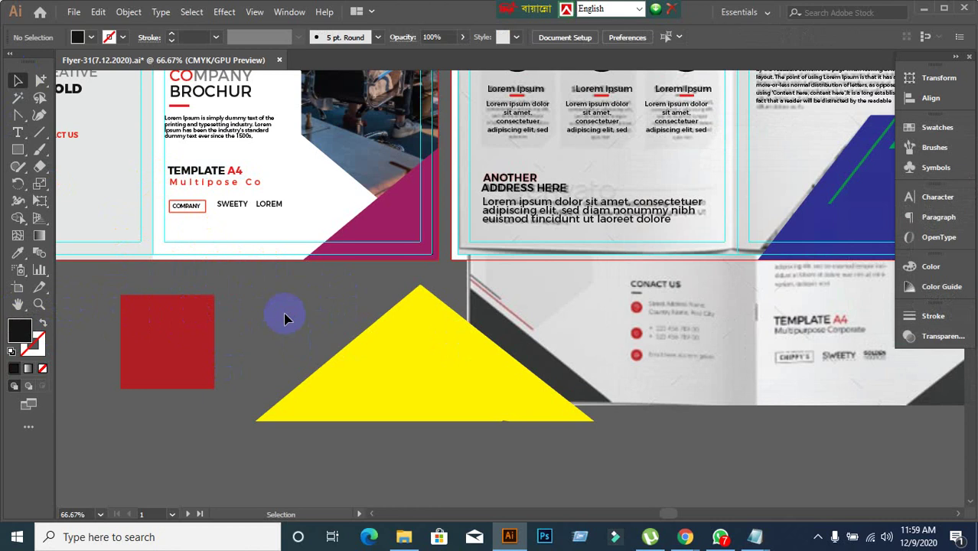
pyautogui.click(228, 174)
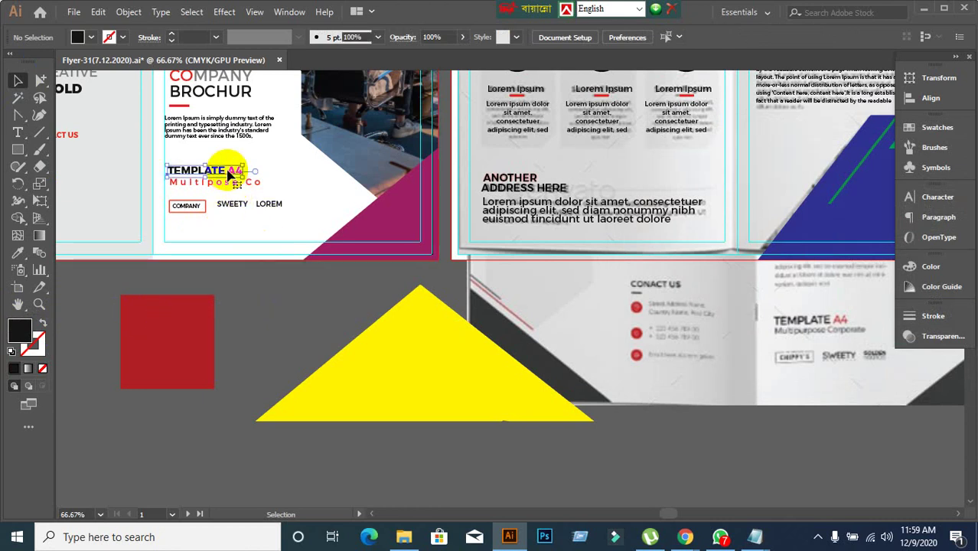
pyautogui.tripleClick(227, 164)
pyautogui.moveTo(231, 170); pyautogui.dragTo(262, 167)
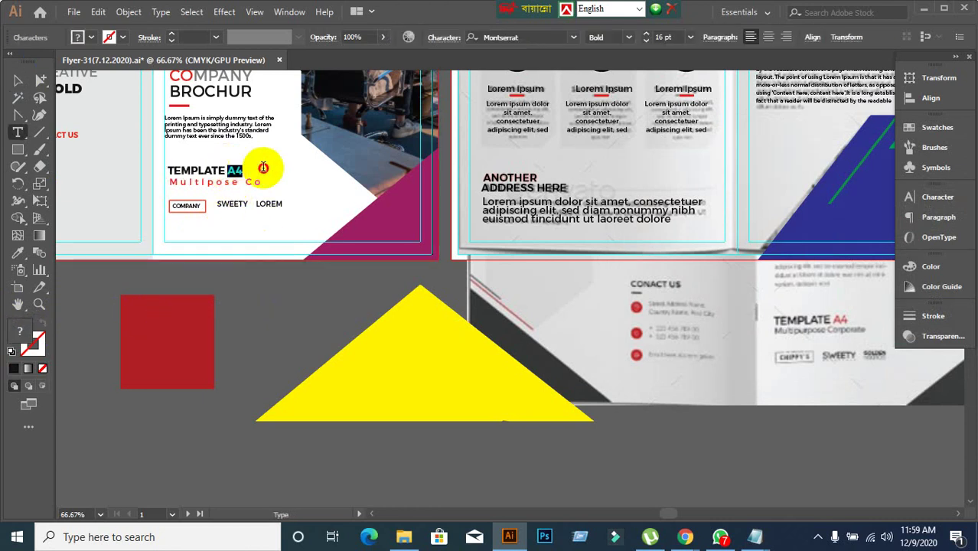
pyautogui.click(192, 318)
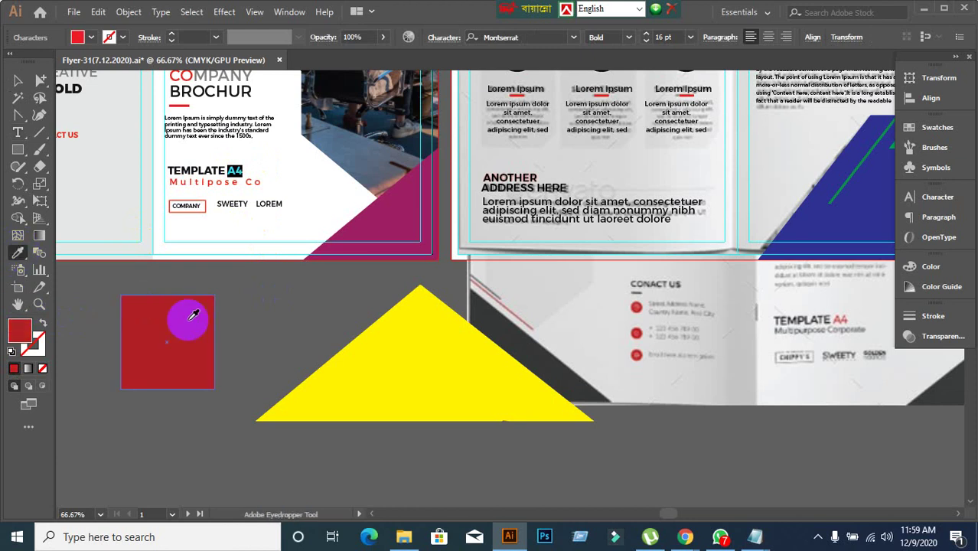
pyautogui.click(20, 82)
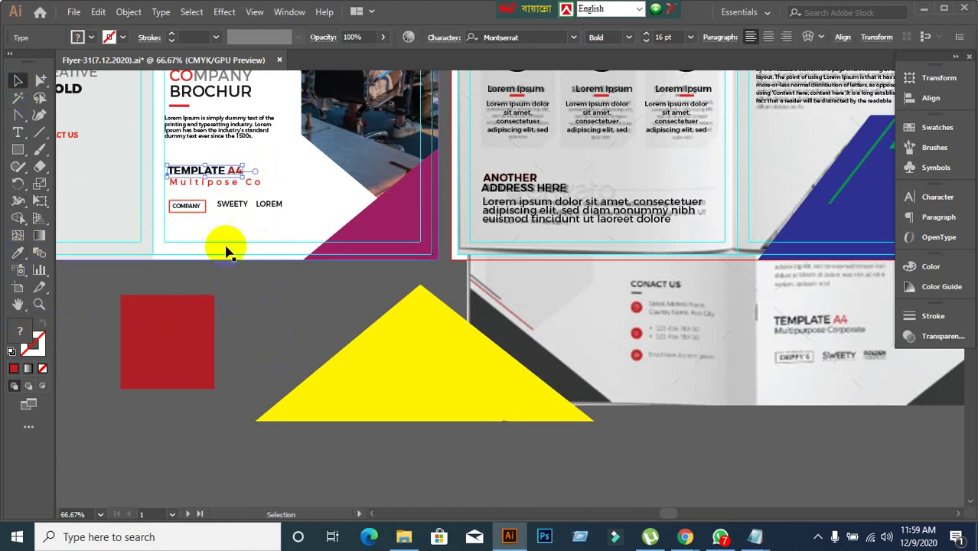
pyautogui.click(256, 296)
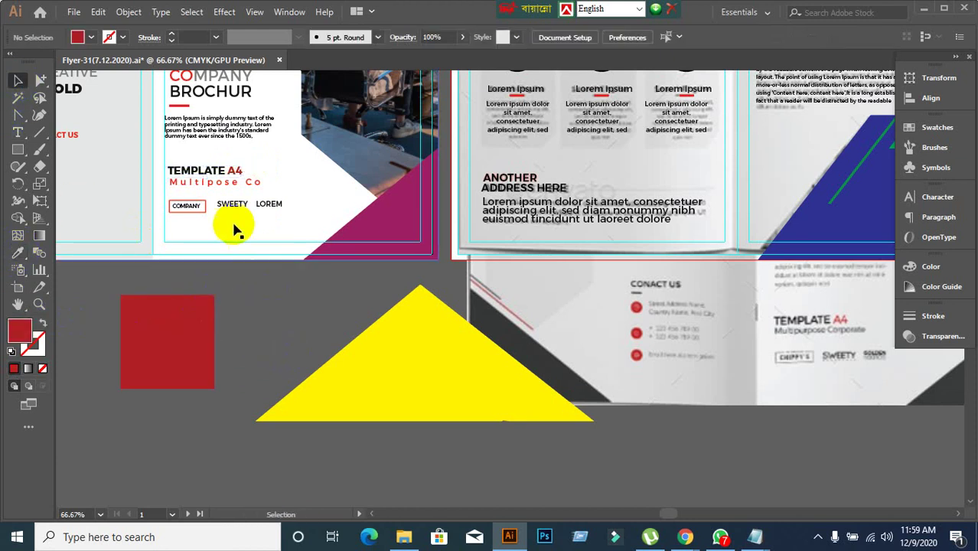
# Change the fill of the Multipose Co text line to dark grey 232323
pyautogui.click(238, 184)
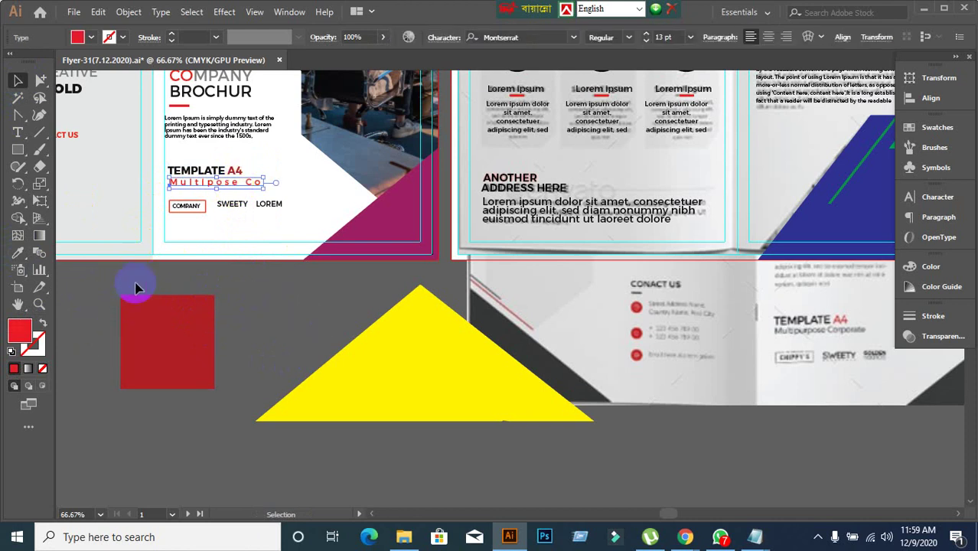
pyautogui.doubleClick(21, 335)
pyautogui.moveTo(645, 305); pyautogui.dragTo(622, 331)
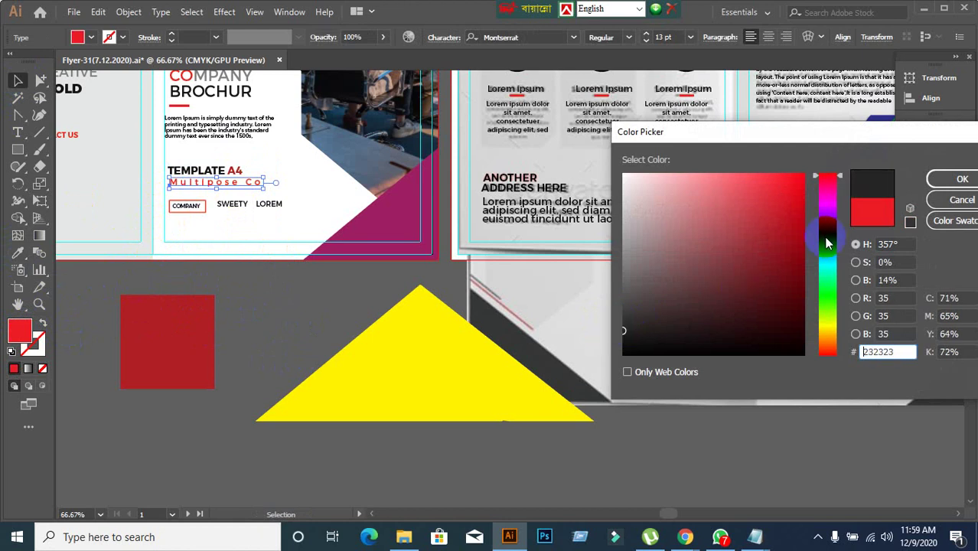
pyautogui.click(962, 178)
pyautogui.click(297, 333)
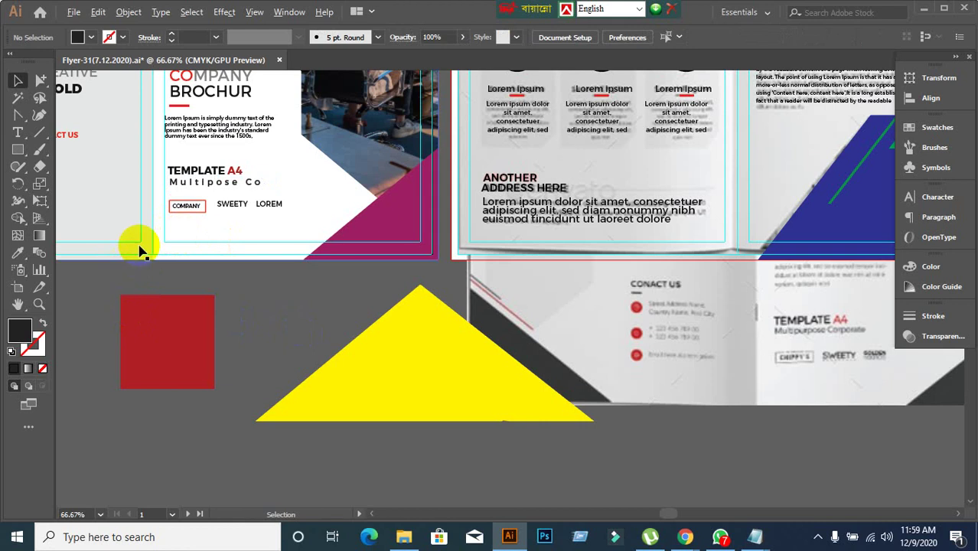
# Group the COMPANY label with its red rectangular frame below the Multipose Co line
pyautogui.scroll(1, 140, 246)
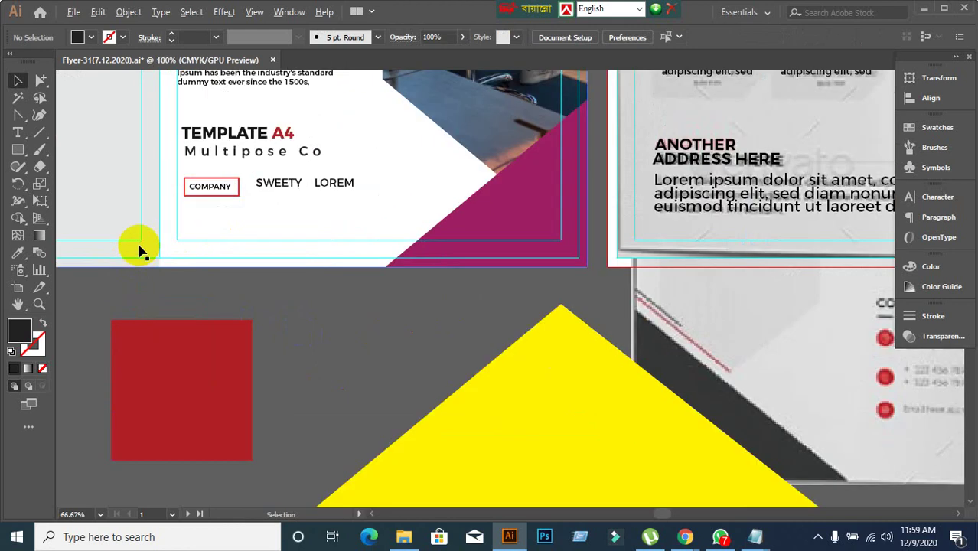
pyautogui.click(209, 208)
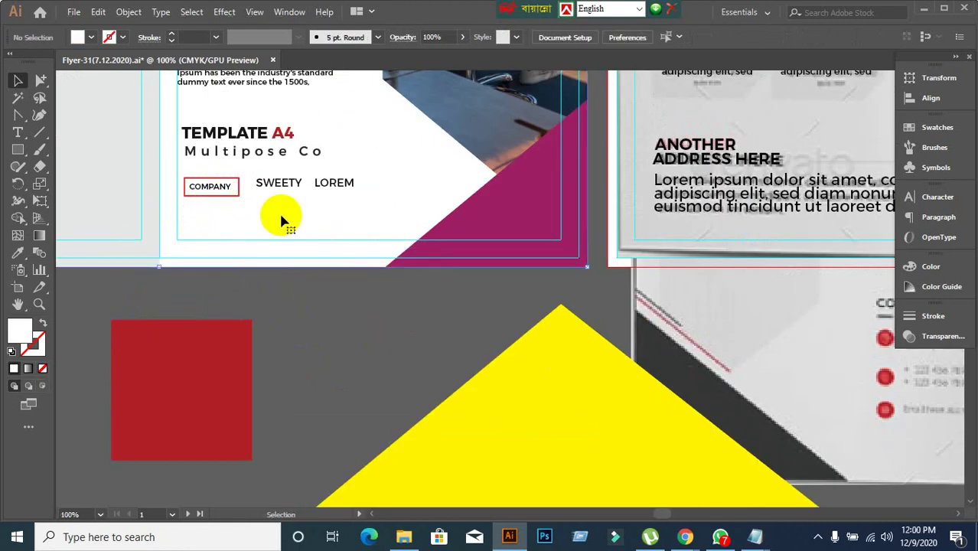
pyautogui.hotkey('ctrl', 'shift', 'a')
pyautogui.scroll(-1, 280, 216)
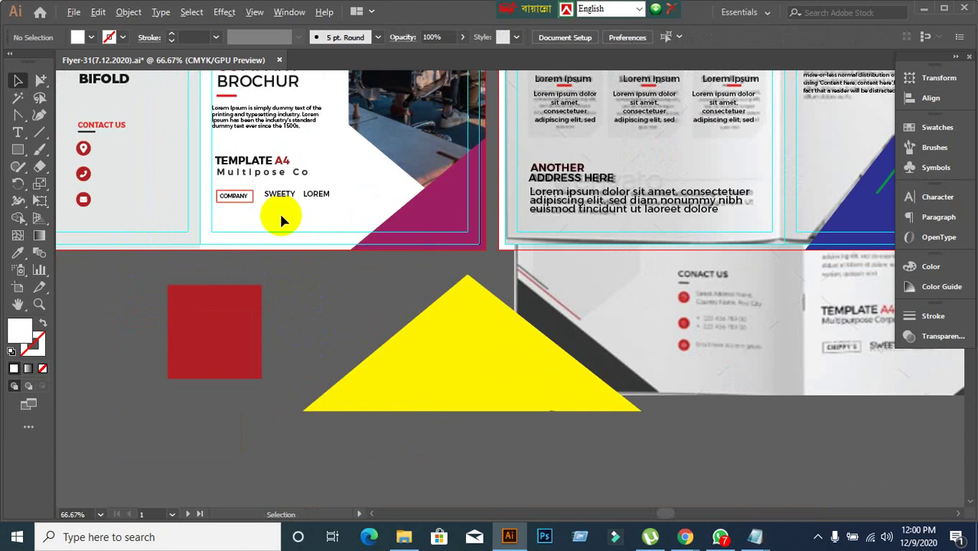
pyautogui.click(228, 211)
pyautogui.keyDown('shift'); pyautogui.click(605, 285); pyautogui.keyUp('shift')
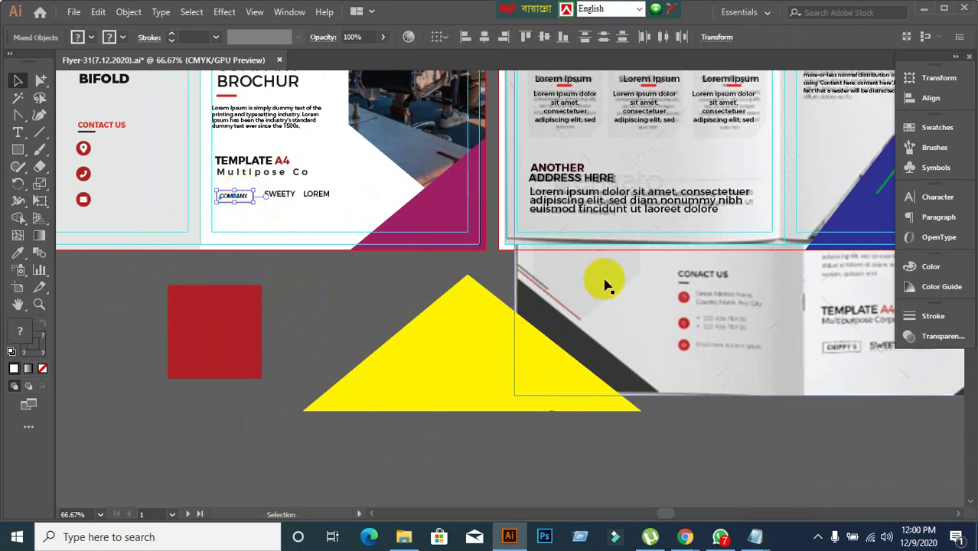
pyautogui.click(929, 98)
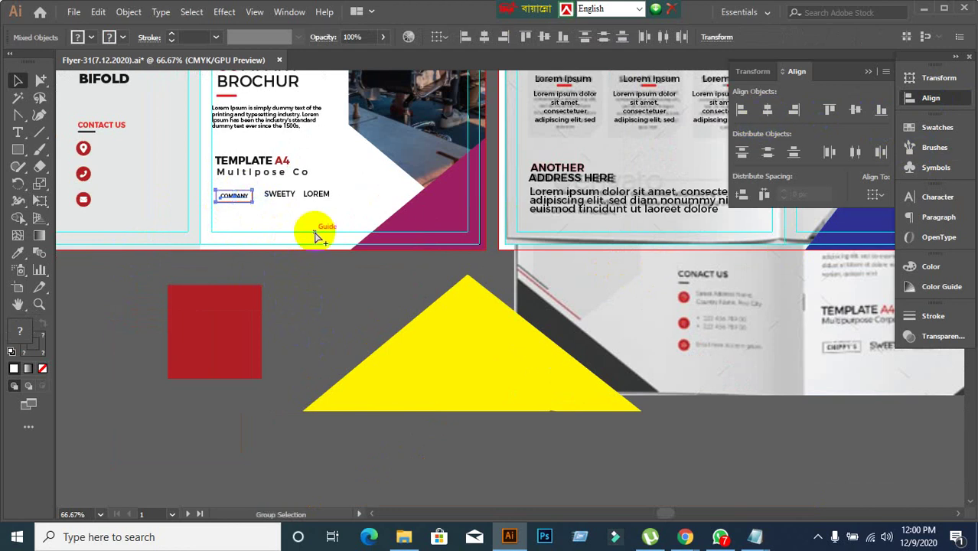
pyautogui.click(255, 312)
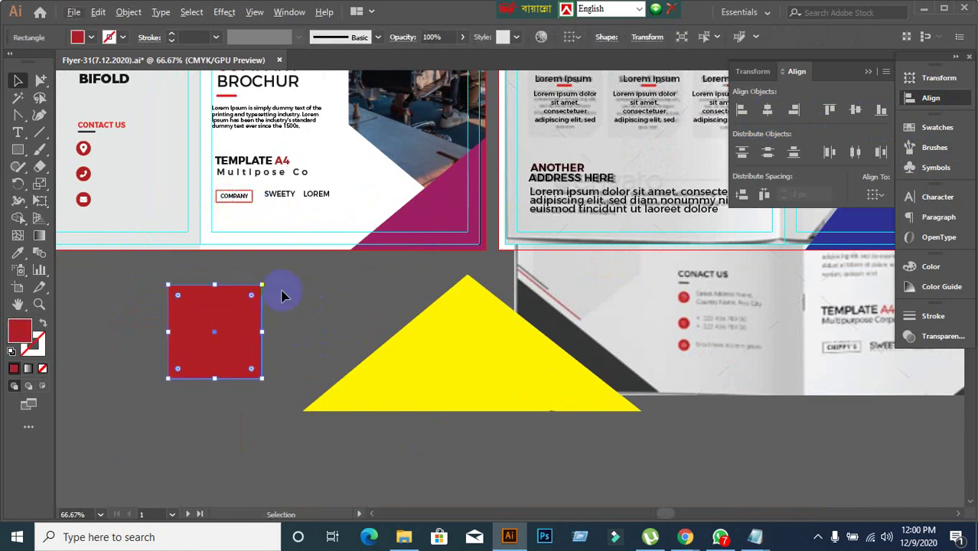
pyautogui.click(260, 246)
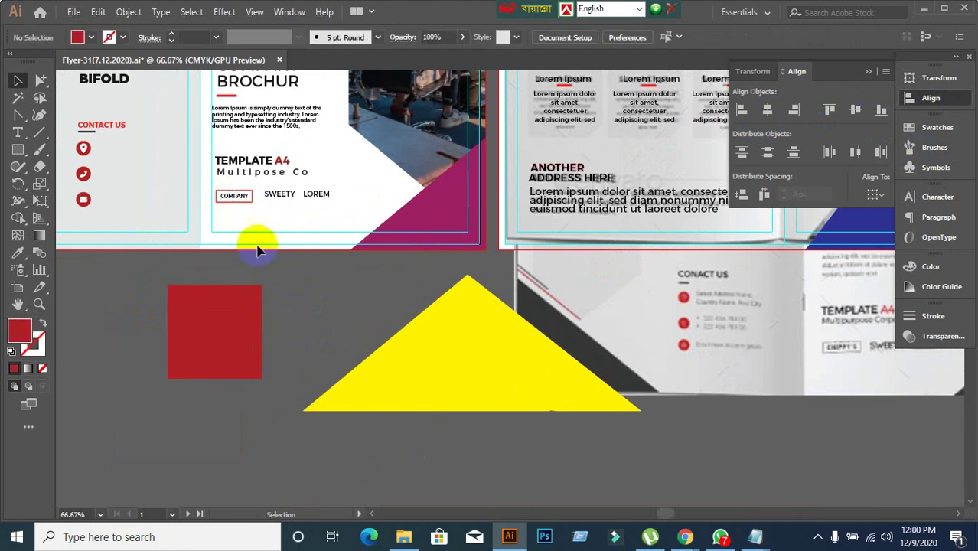
# Try filling the COMPANY label group with the bright red swatch
pyautogui.click(240, 195)
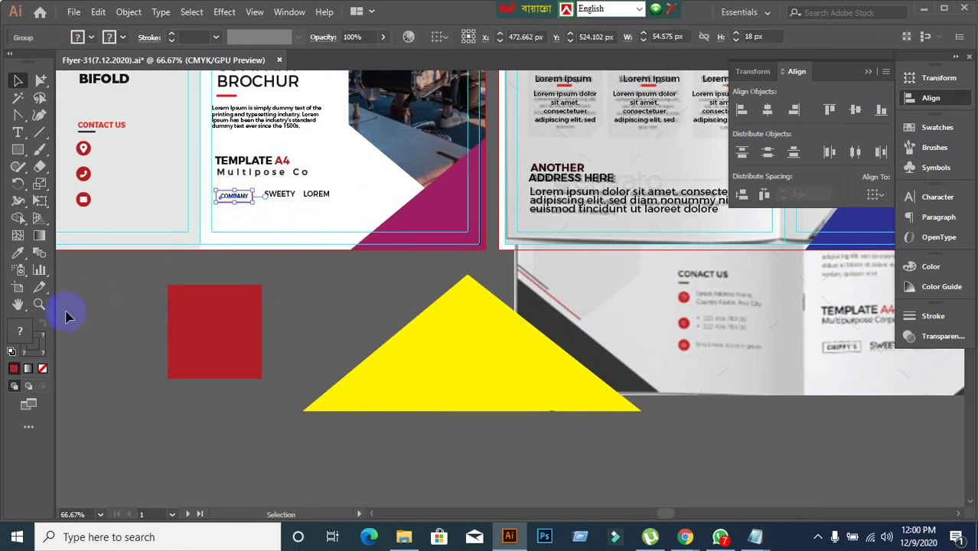
pyautogui.click(88, 40)
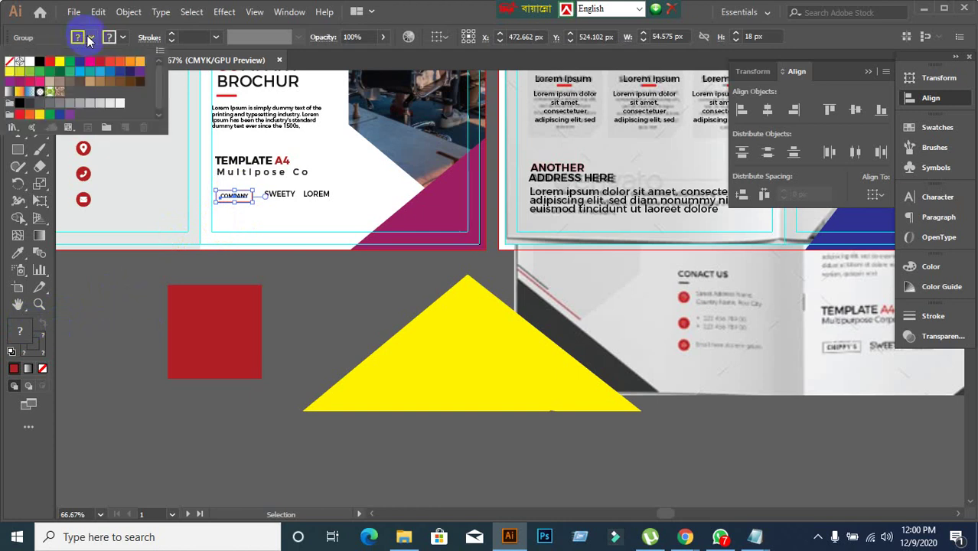
pyautogui.click(49, 60)
pyautogui.click(102, 292)
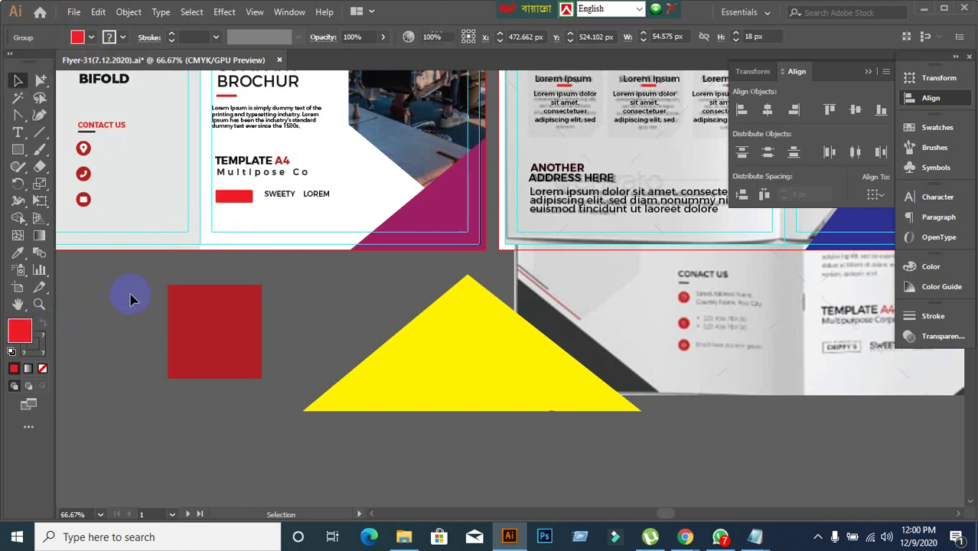
pyautogui.click(320, 310)
# Ungroup the COMPANY label from its red rectangular frame below the Multipose Co line
pyautogui.scroll(1, 219, 219)
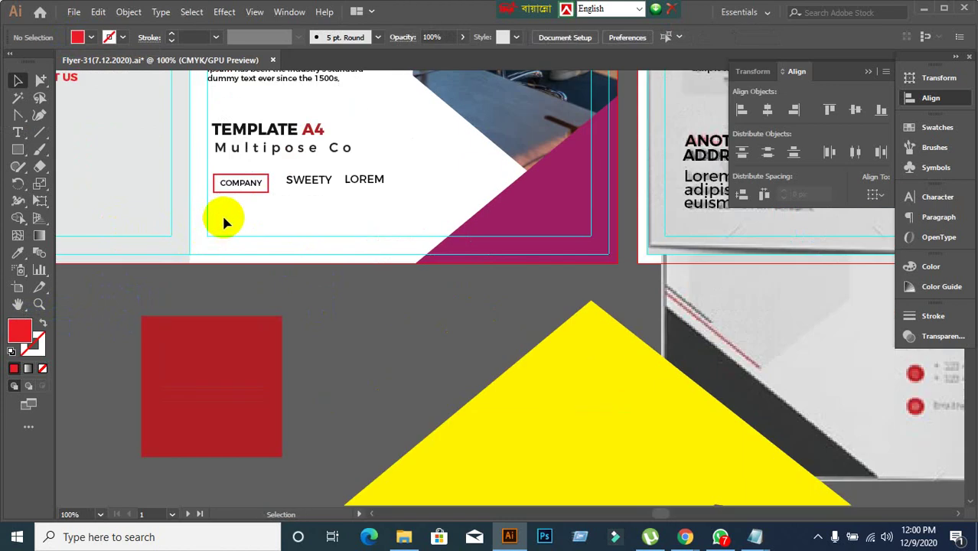
pyautogui.click(235, 186)
pyautogui.rightClick(235, 185)
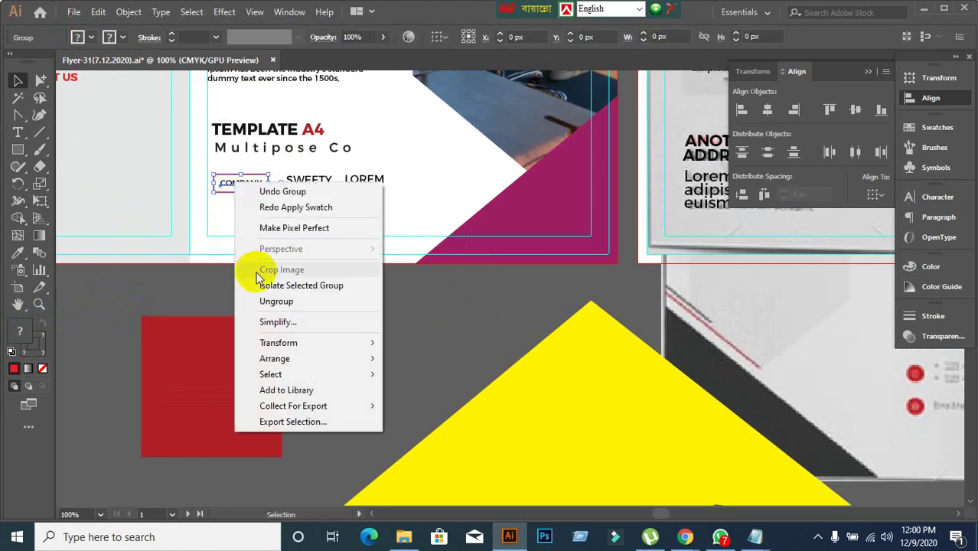
pyautogui.click(291, 301)
pyautogui.click(264, 239)
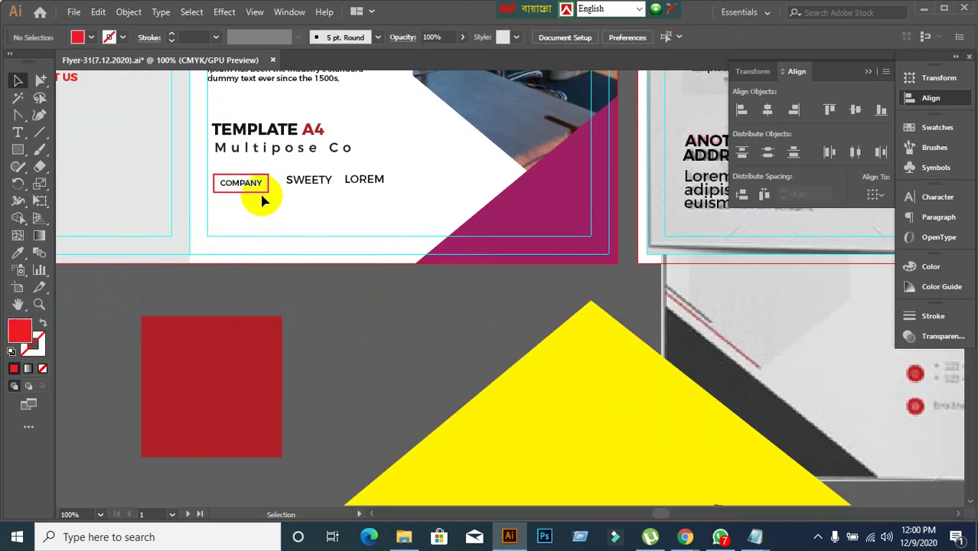
# Try to recolor the COMPANY frame with the dark red sampled from the sample square
pyautogui.click(262, 195)
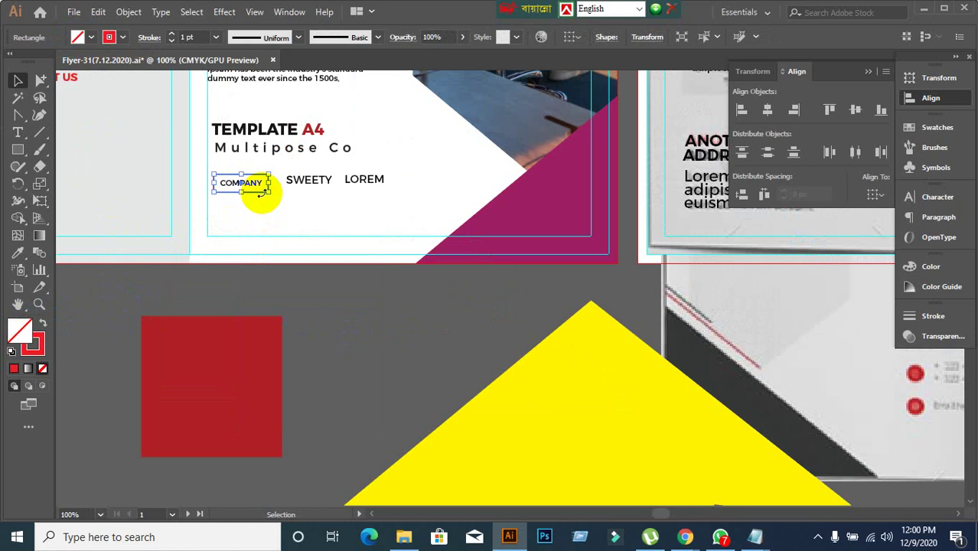
pyautogui.click(39, 351)
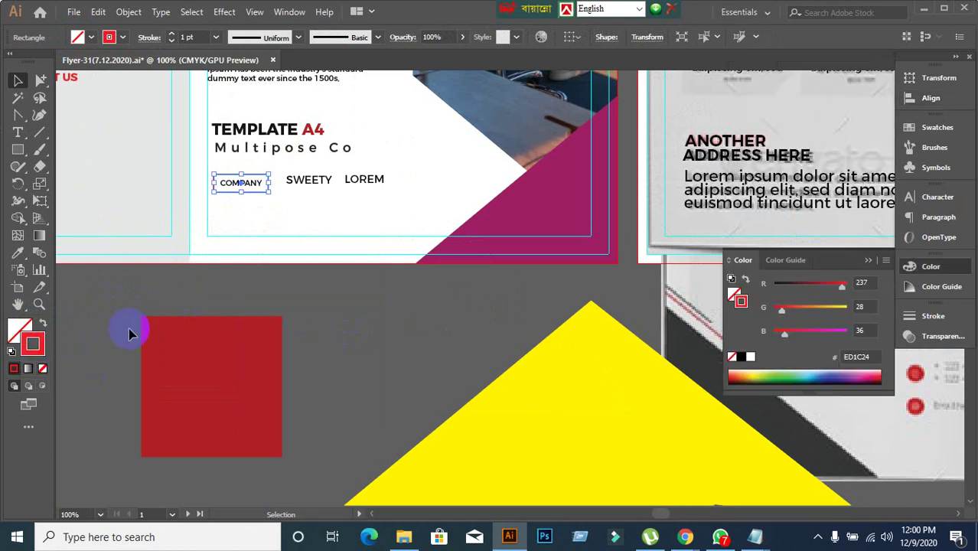
pyautogui.click(18, 252)
pyautogui.click(205, 337)
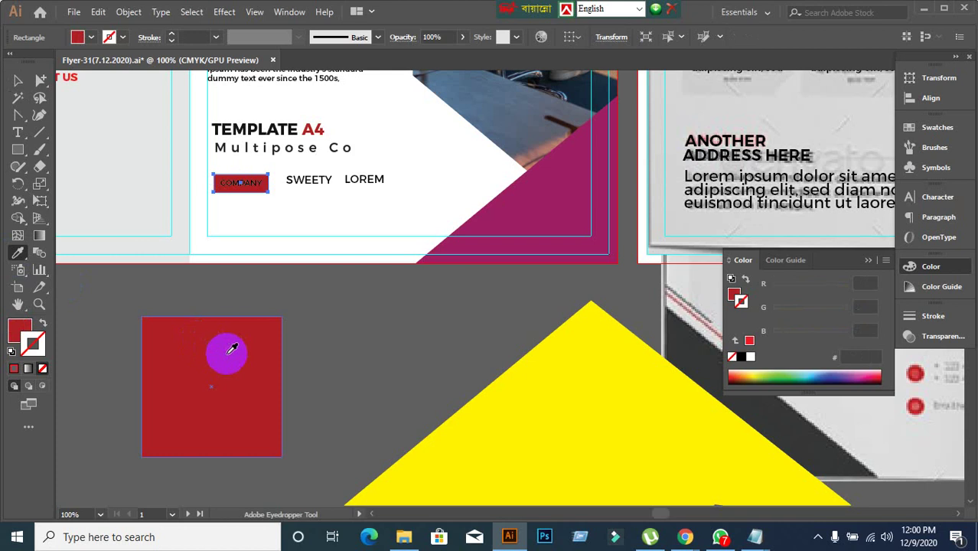
pyautogui.hotkey('ctrl', 'z')
pyautogui.click(122, 37)
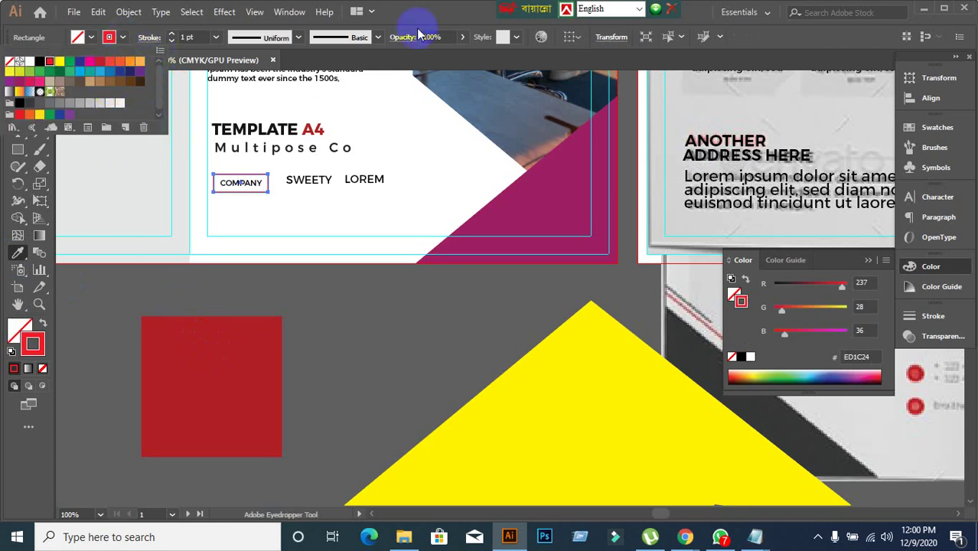
pyautogui.press('Escape')
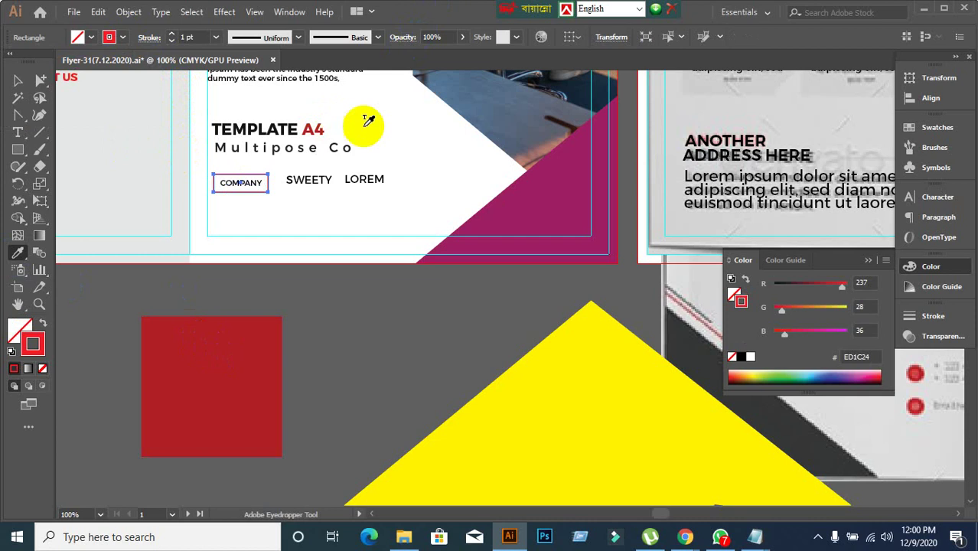
# Get the hex color code of the dark red sample square's fill below the cover page
pyautogui.click(19, 83)
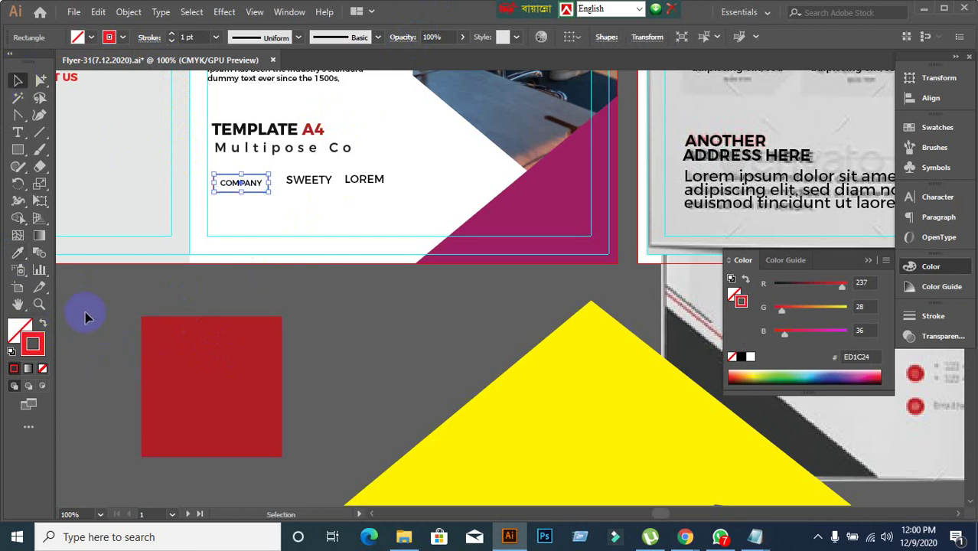
pyautogui.click(180, 368)
pyautogui.click(20, 330)
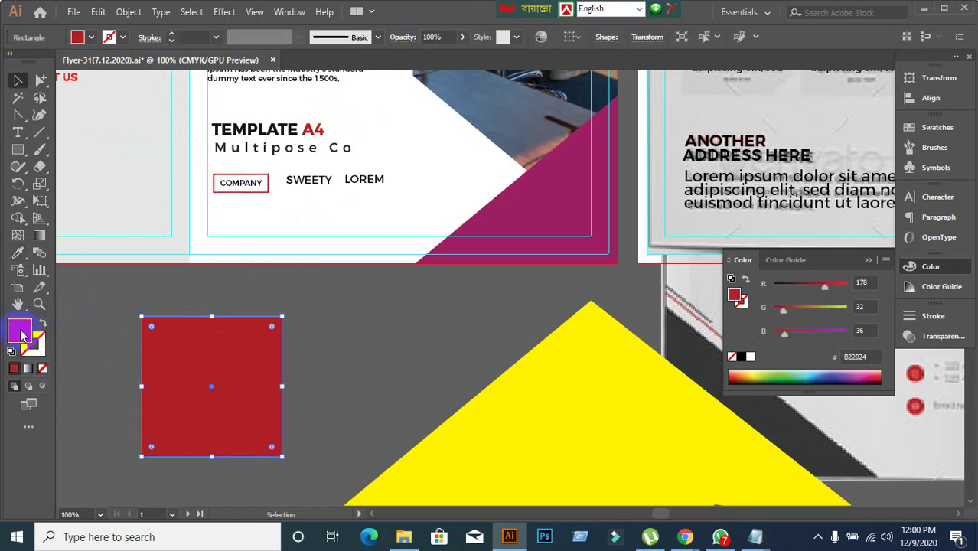
pyautogui.doubleClick(14, 331)
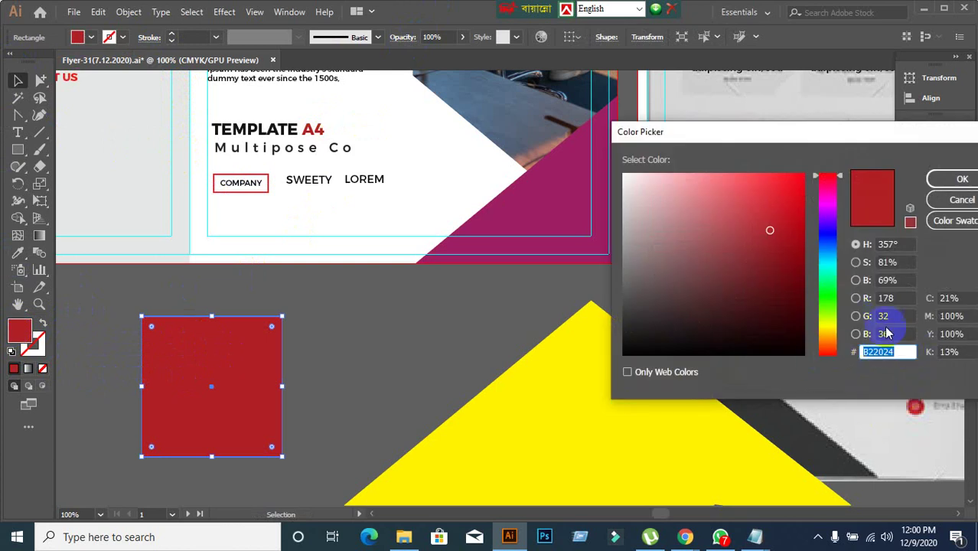
pyautogui.click(958, 184)
# Set the stroke color of the rectangular frame around COMPANY to B22024
pyautogui.click(222, 227)
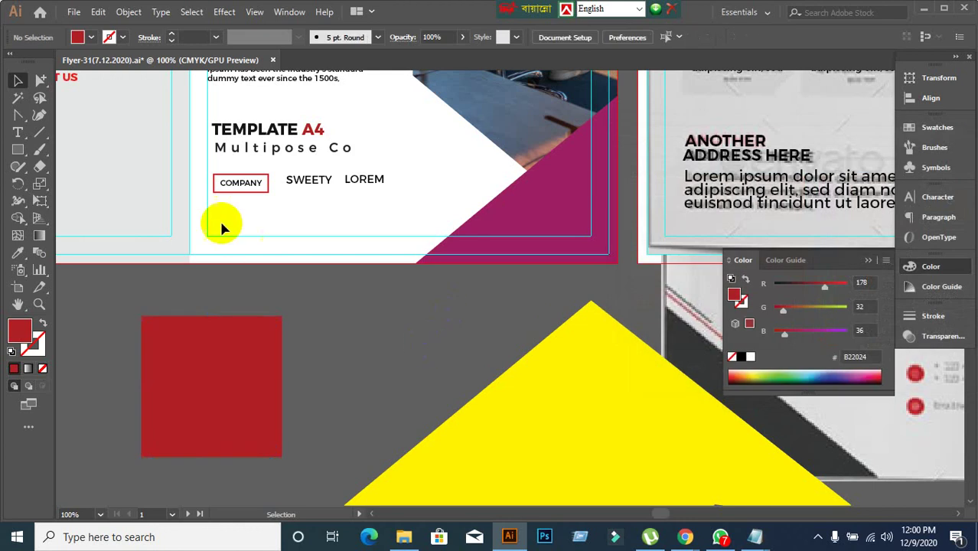
pyautogui.click(236, 192)
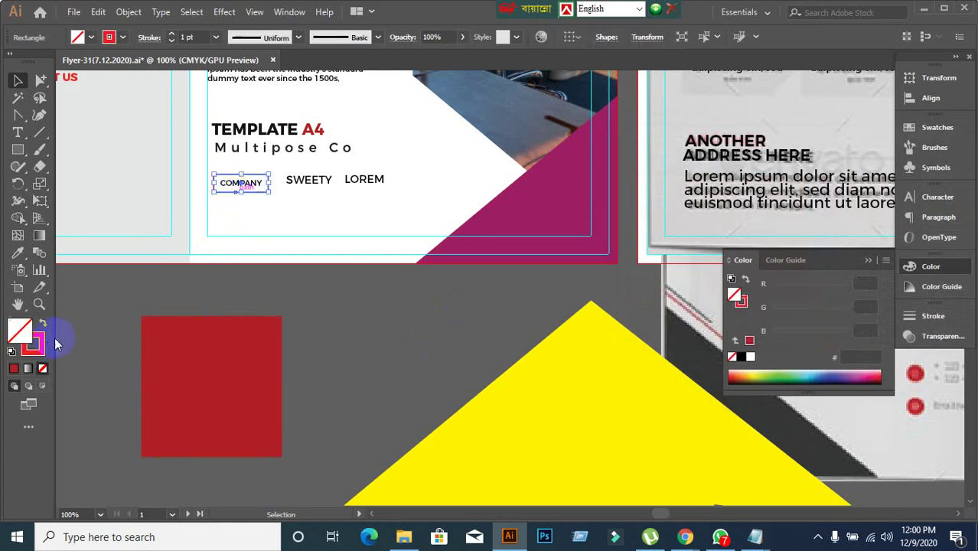
pyautogui.click(42, 348)
pyautogui.doubleClick(42, 348)
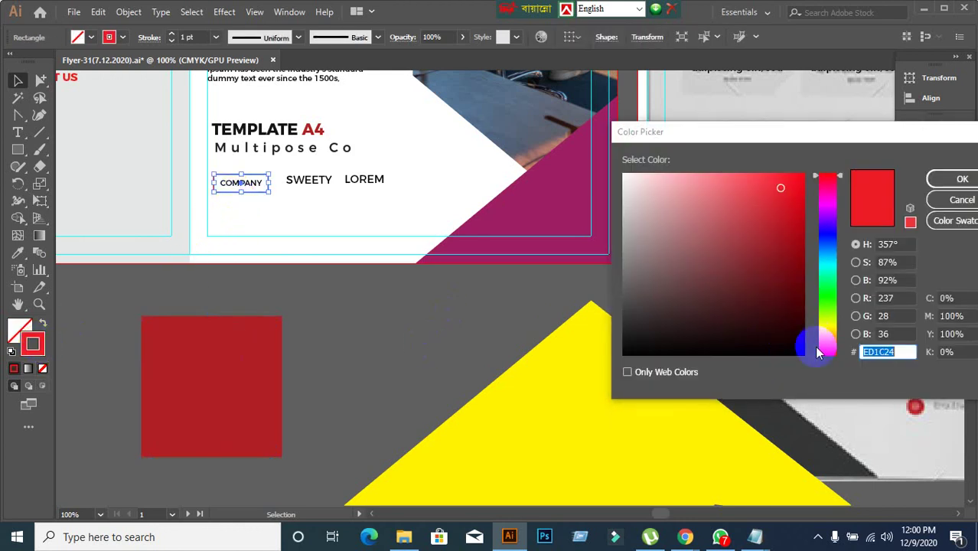
pyautogui.write('B22024')
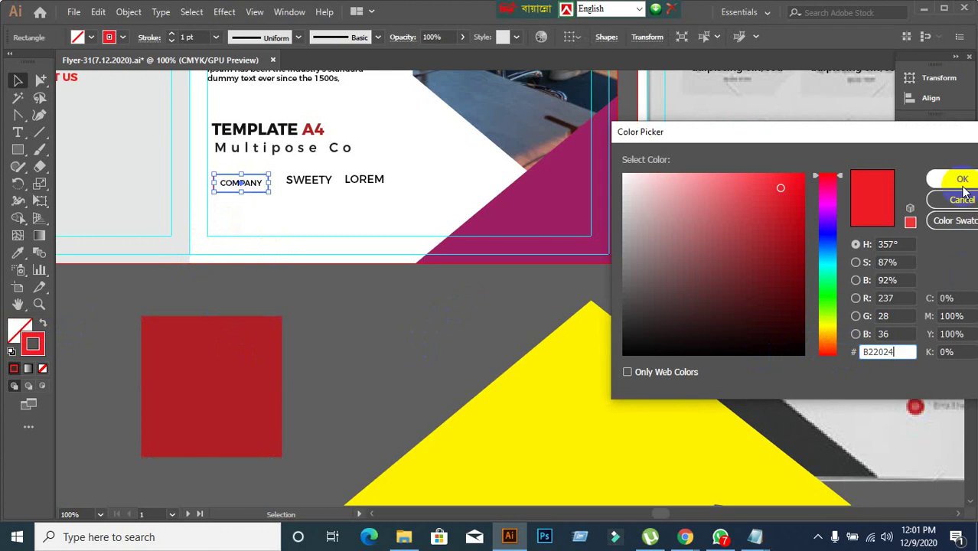
pyautogui.click(962, 179)
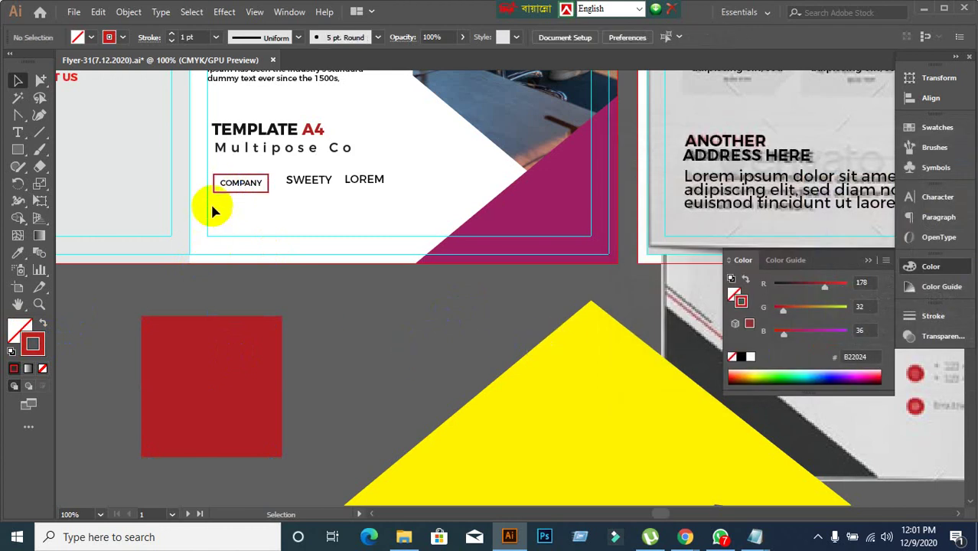
# Align the COMPANY, SWEETY and LOREM text labels to each other by their vertical centers
pyautogui.click(235, 185)
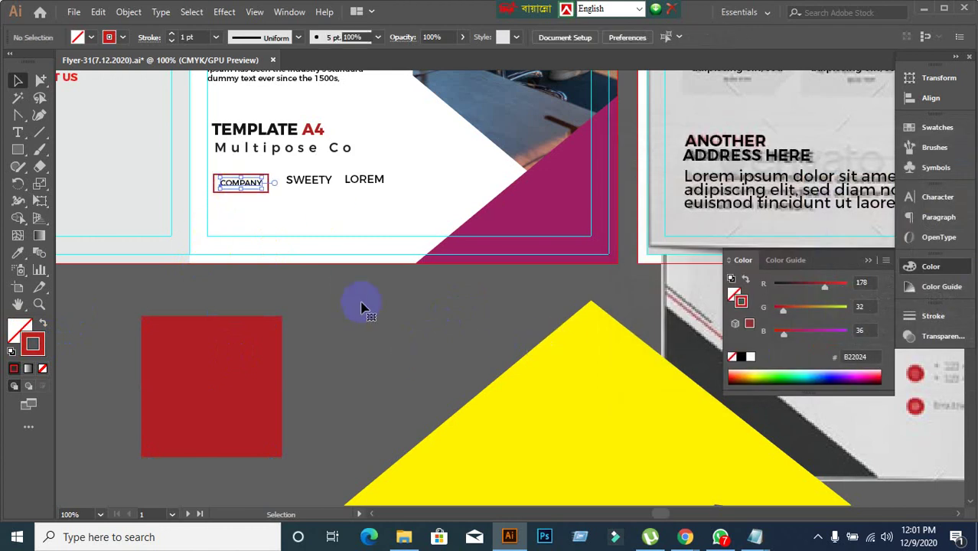
pyautogui.click(257, 189)
pyautogui.click(320, 190)
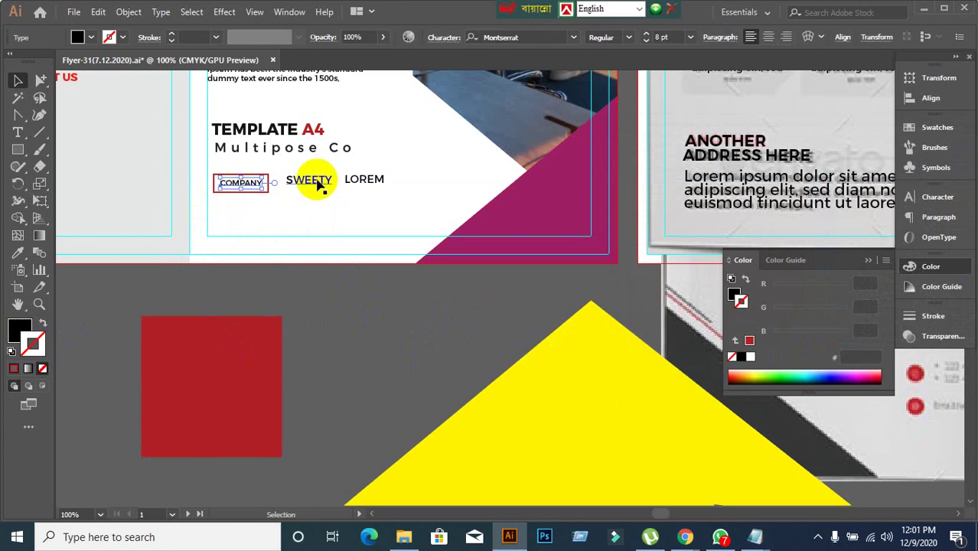
pyautogui.keyDown('shift'); pyautogui.click(319, 185); pyautogui.keyUp('shift')
pyautogui.keyDown('shift'); pyautogui.click(367, 188); pyautogui.keyUp('shift')
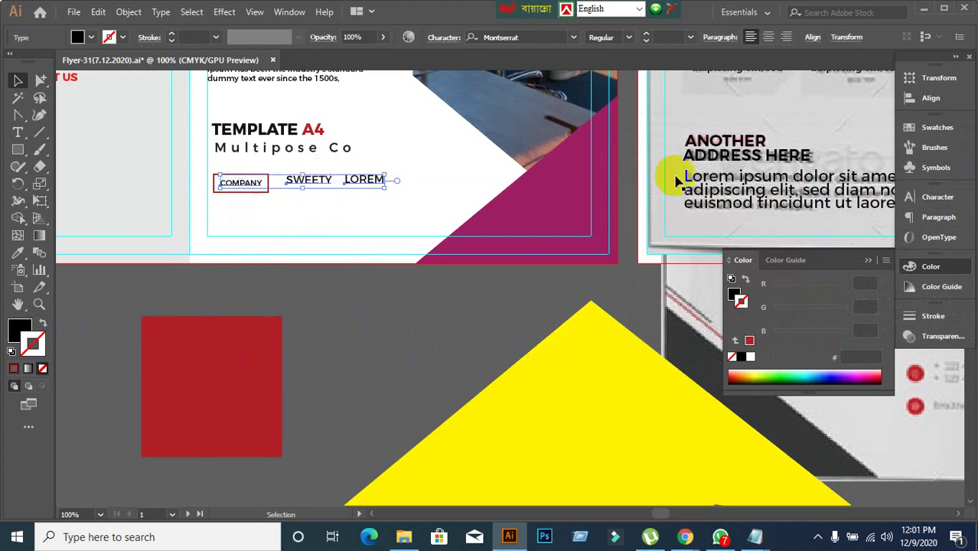
pyautogui.click(922, 98)
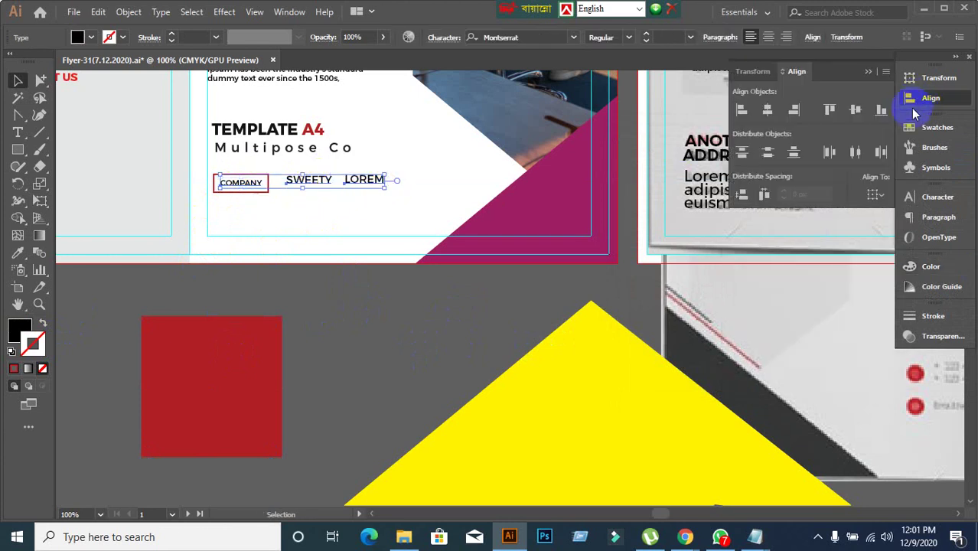
pyautogui.click(856, 115)
pyautogui.click(321, 355)
# Bring the reference brochure image beneath the inside pages in front of all other artwork
pyautogui.scroll(-2, 454, 338)
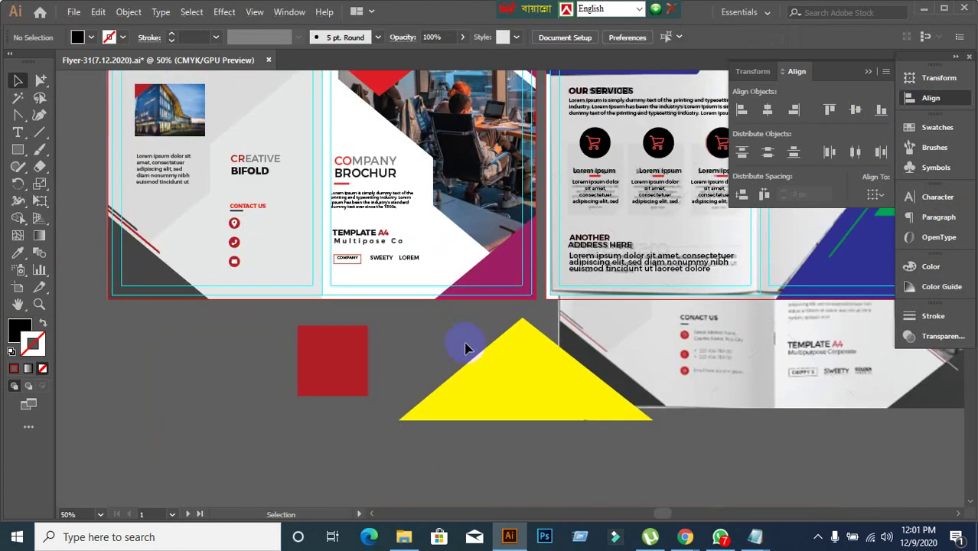
pyautogui.moveTo(566, 365); pyautogui.dragTo(454, 390)
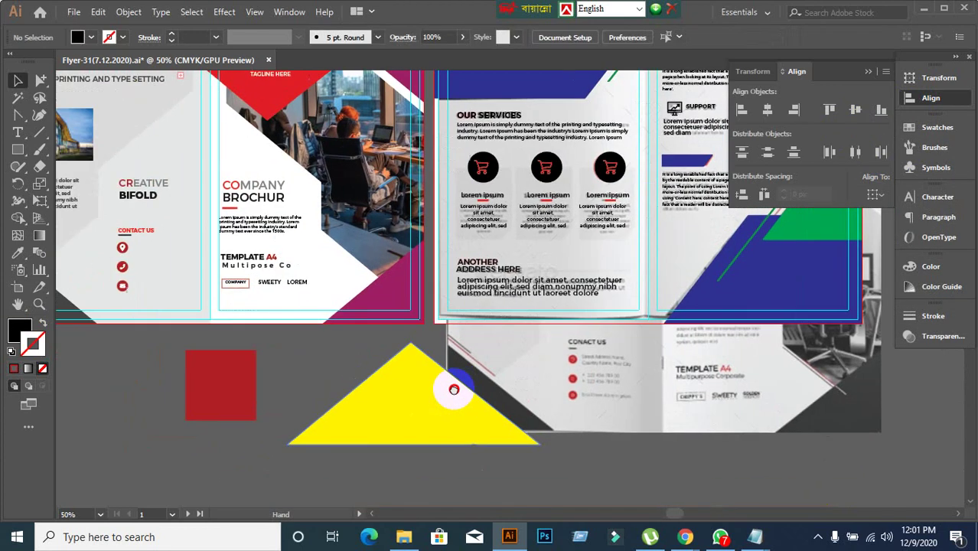
pyautogui.click(573, 381)
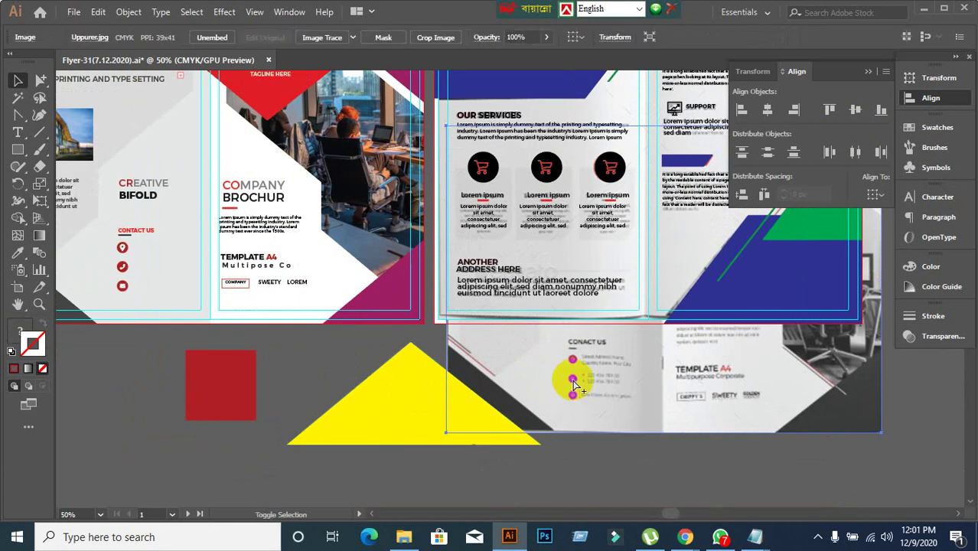
pyautogui.hotkey('ctrl', 'shift', ']')
pyautogui.scroll(2, 573, 383)
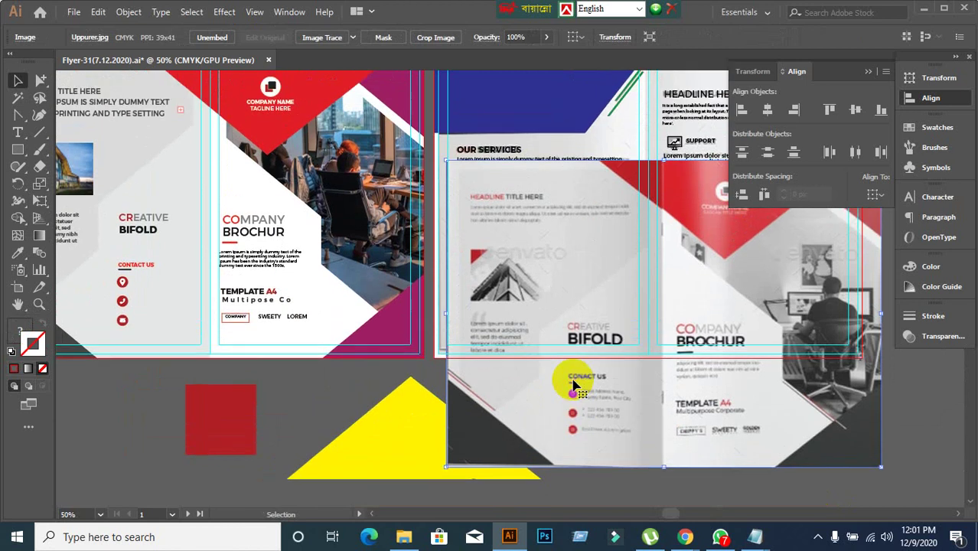
pyautogui.moveTo(574, 381); pyautogui.dragTo(411, 407)
# Recolor the purple triangle in the front cover's upper right corner with the dark red sampled from the sample square
pyautogui.click(235, 140)
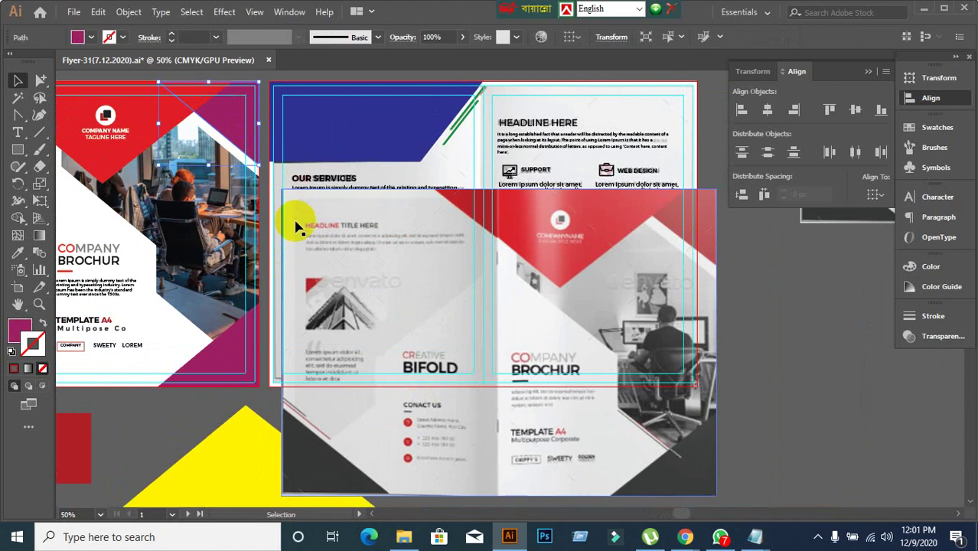
pyautogui.click(18, 256)
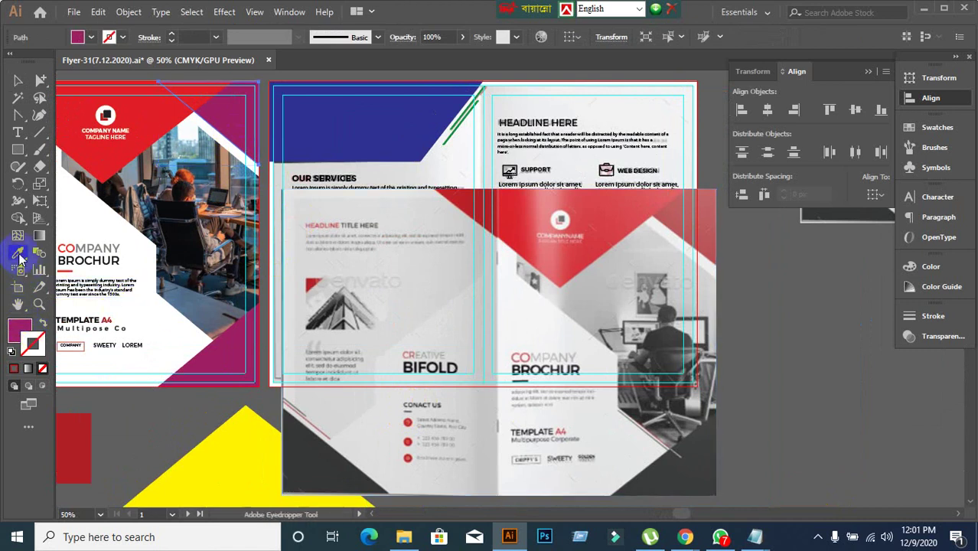
pyautogui.click(74, 445)
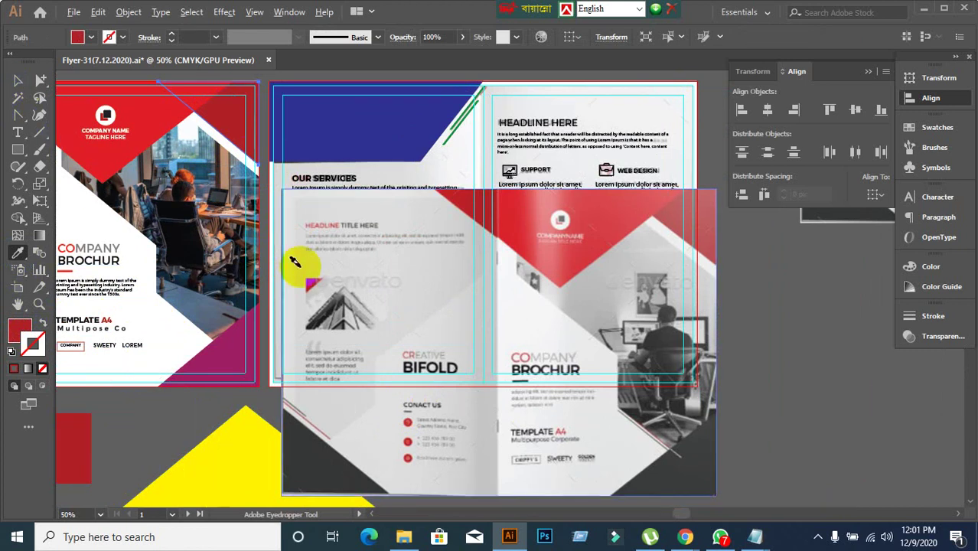
# Recolor the purple triangle in the front cover's lower right corner with the dark grey sampled from the back cover's lower left triangle
pyautogui.scroll(-1, 295, 263)
pyautogui.scroll(1, 143, 197)
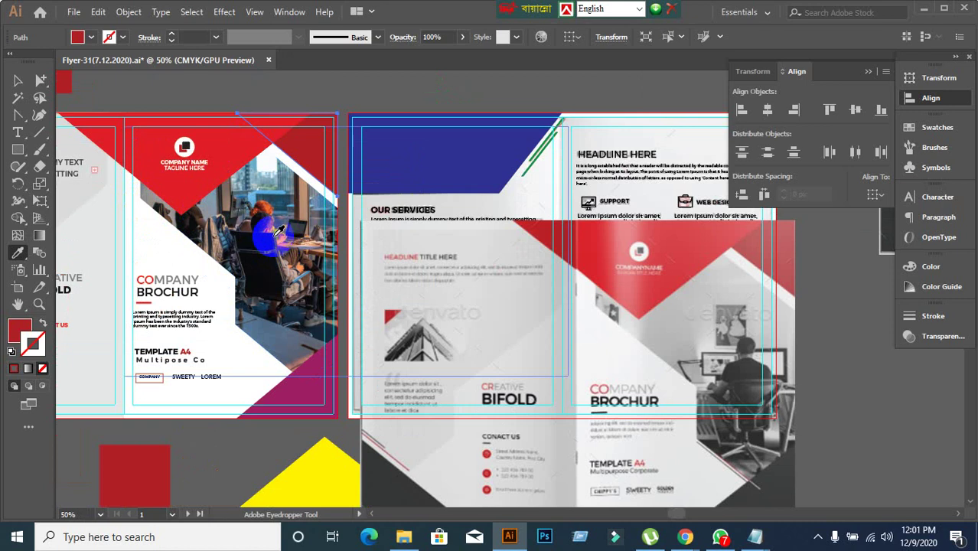
pyautogui.scroll(-2, 279, 230)
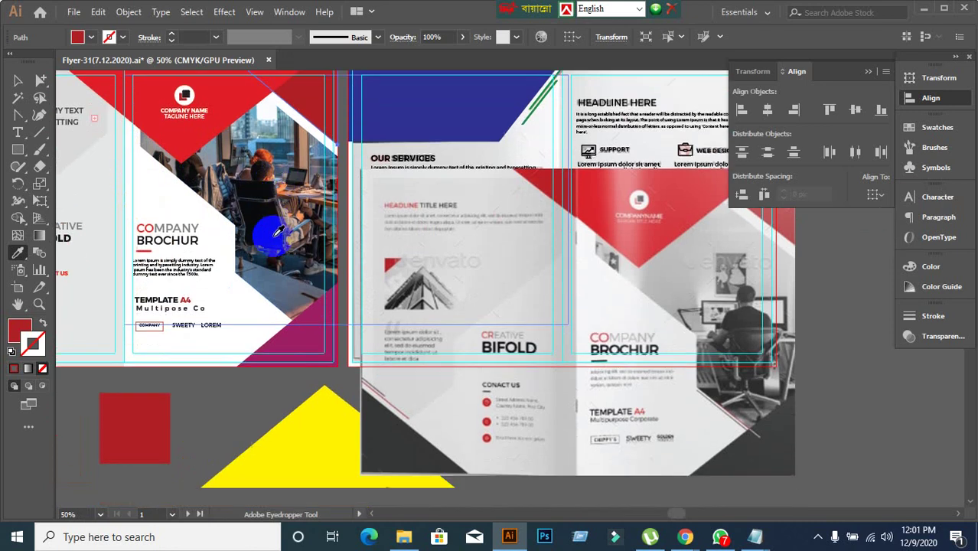
pyautogui.click(18, 89)
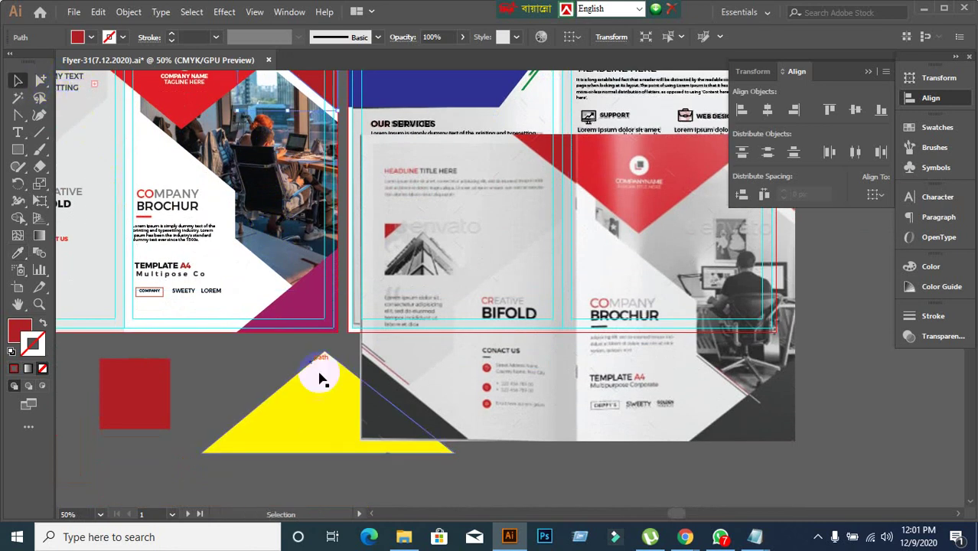
pyautogui.click(313, 328)
pyautogui.scroll(-3, 390, 373)
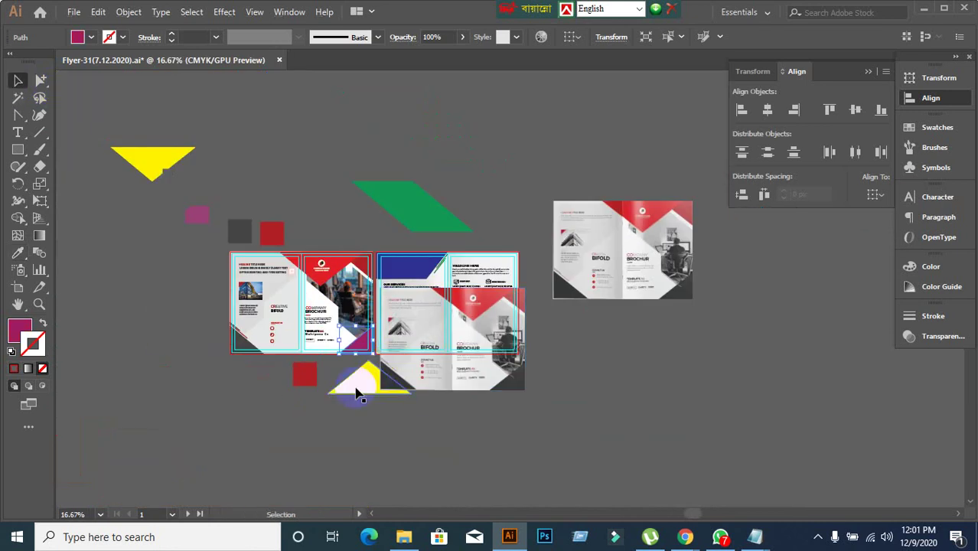
pyautogui.scroll(1, 356, 393)
pyautogui.click(19, 254)
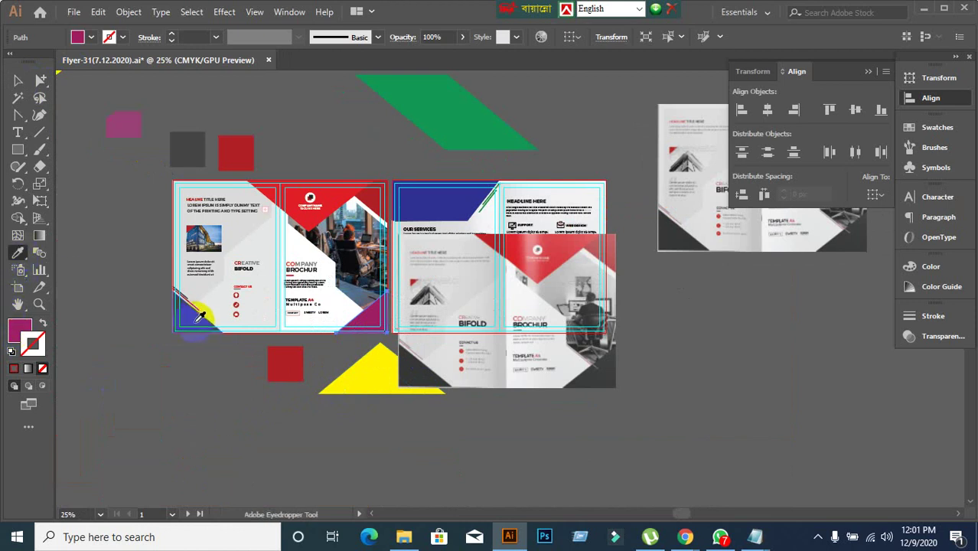
pyautogui.click(199, 315)
pyautogui.click(17, 80)
pyautogui.click(339, 415)
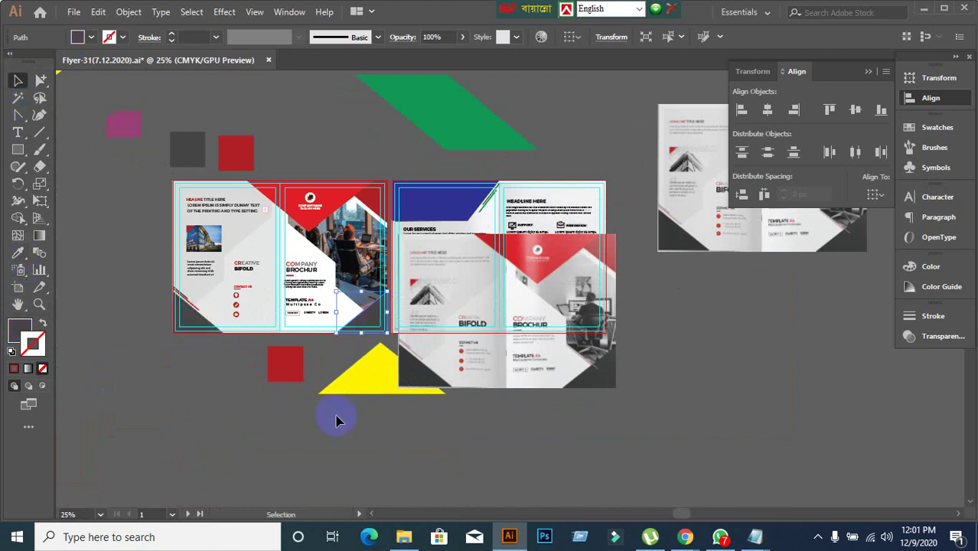
pyautogui.scroll(1, 298, 301)
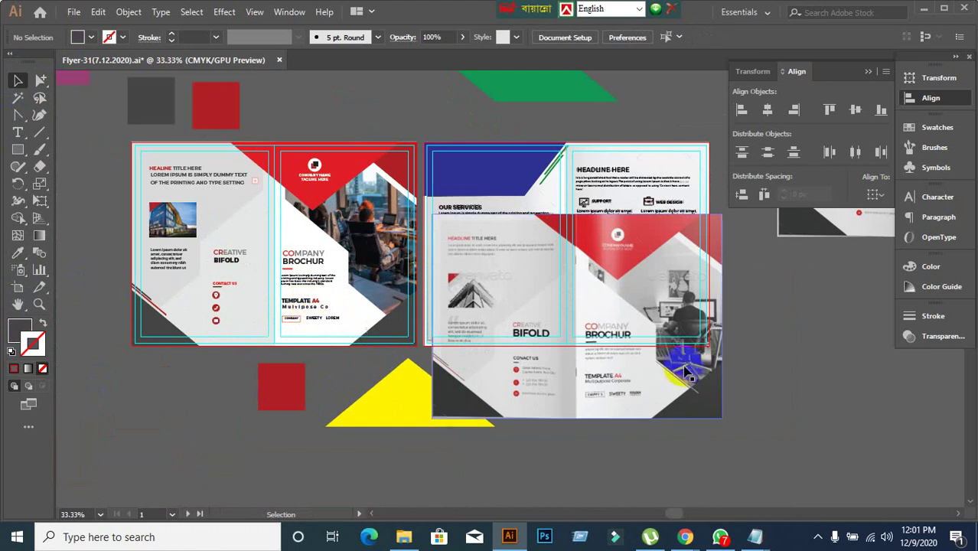
pyautogui.scroll(2, 733, 387)
pyautogui.scroll(-3, 218, 311)
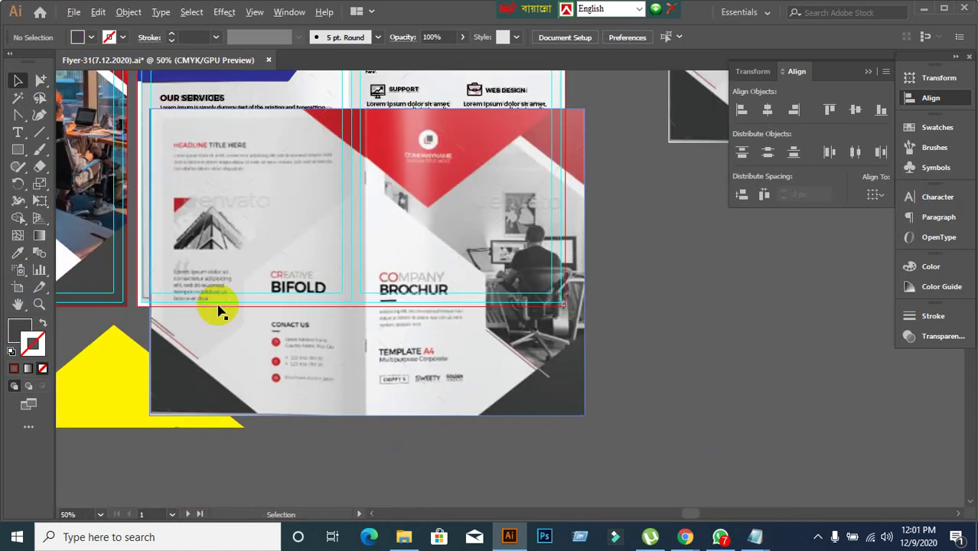
# Undo the last moves of the reference brochure image
pyautogui.scroll(2, 345, 291)
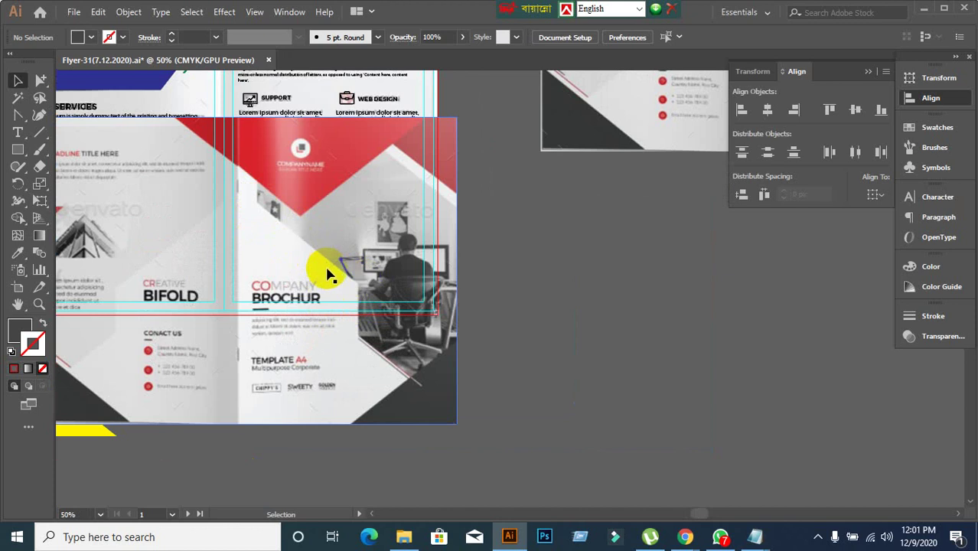
pyautogui.scroll(2, 329, 276)
pyautogui.scroll(-1, 475, 448)
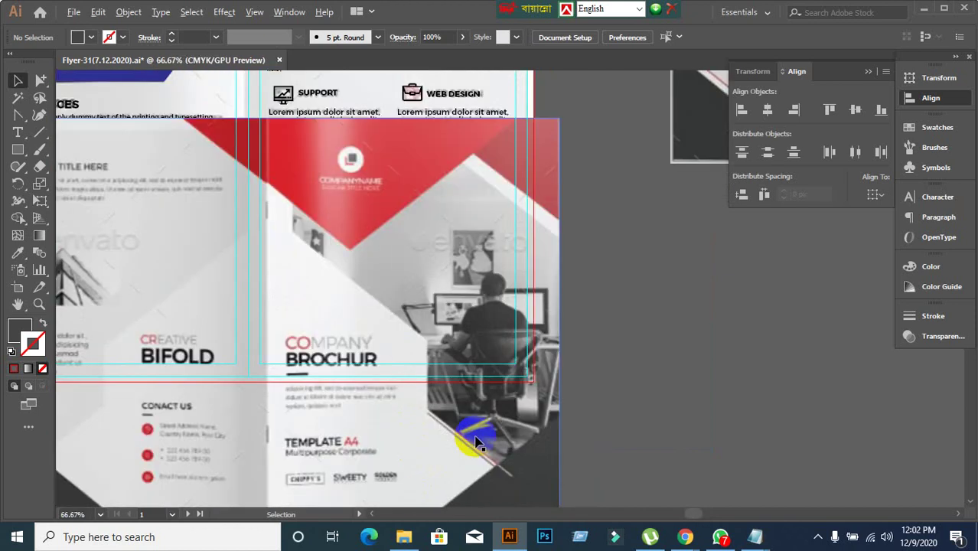
pyautogui.scroll(-1, 474, 442)
pyautogui.hotkey('ctrl', 'z')
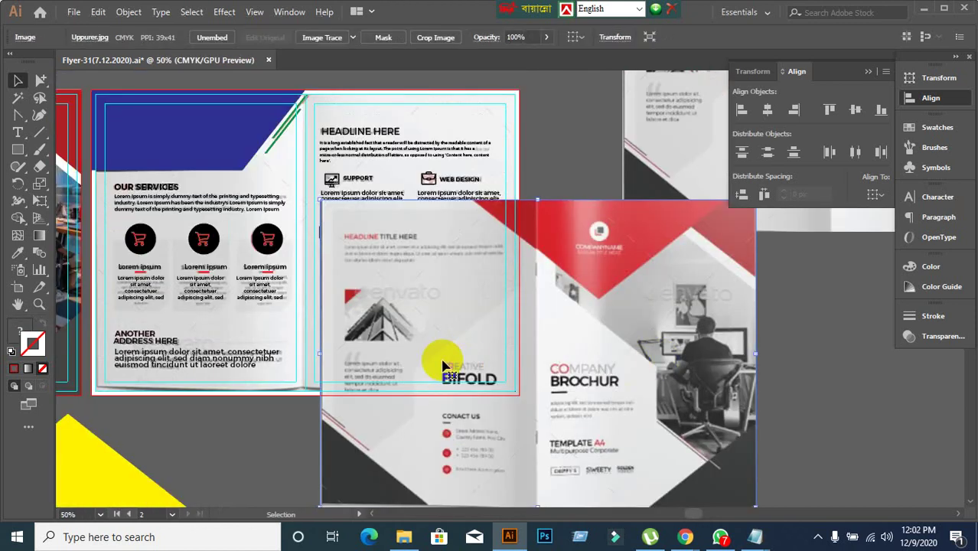
pyautogui.hotkey('ctrl', 'z')
pyautogui.scroll(-2, 372, 375)
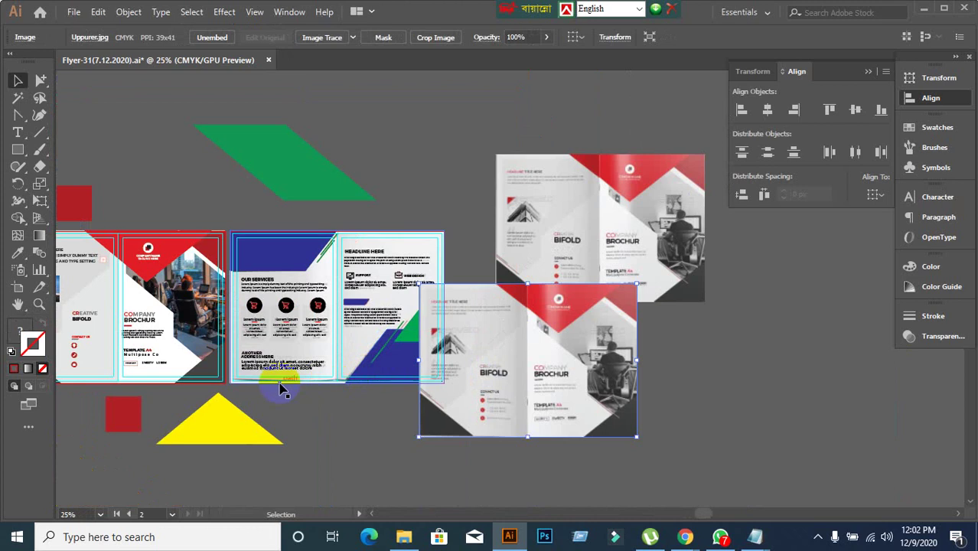
pyautogui.scroll(1, 218, 393)
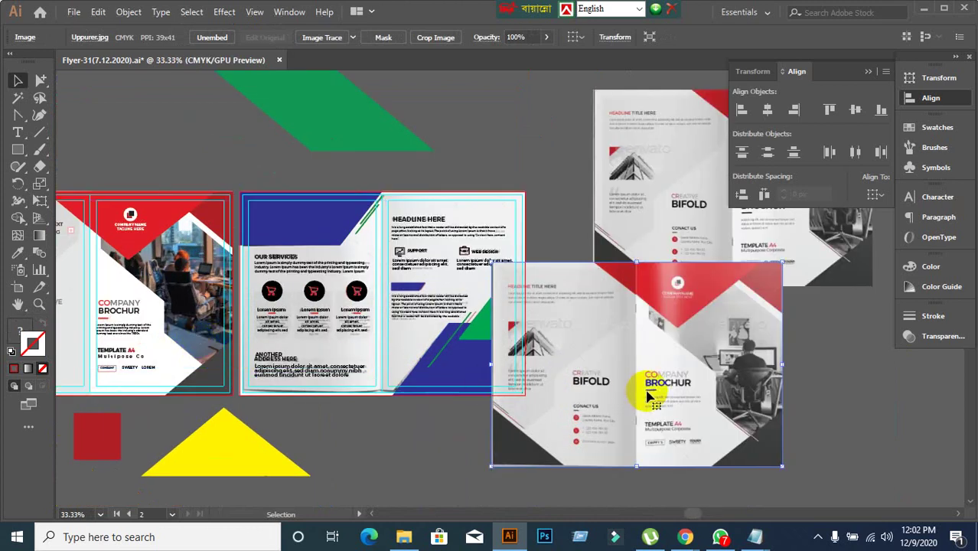
# Place the reference brochure image over the inside pages for comparison with the finished covers
pyautogui.moveTo(649, 395); pyautogui.dragTo(441, 305)
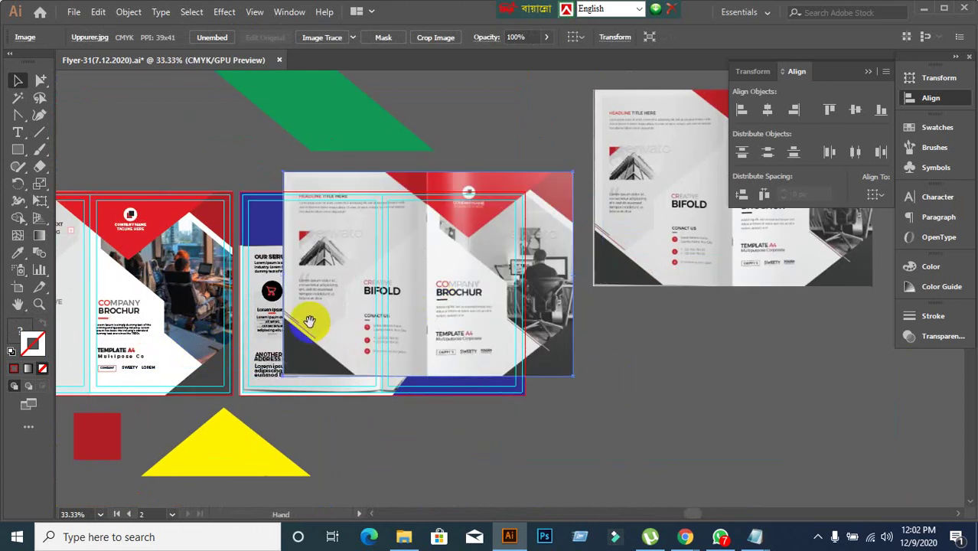
pyautogui.moveTo(309, 321); pyautogui.dragTo(507, 271)
pyautogui.moveTo(443, 264); pyautogui.dragTo(374, 265)
pyautogui.scroll(1, 363, 306)
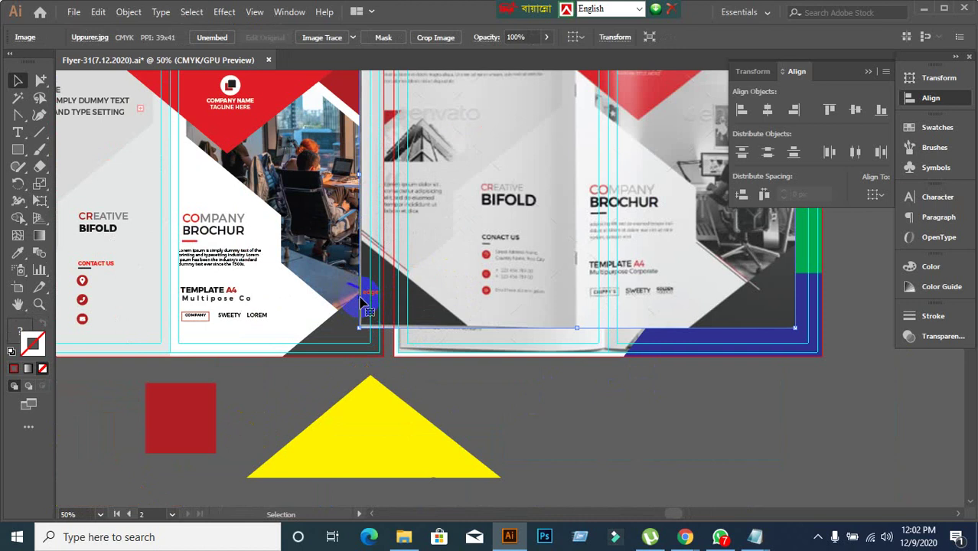
pyautogui.moveTo(467, 276); pyautogui.dragTo(485, 269)
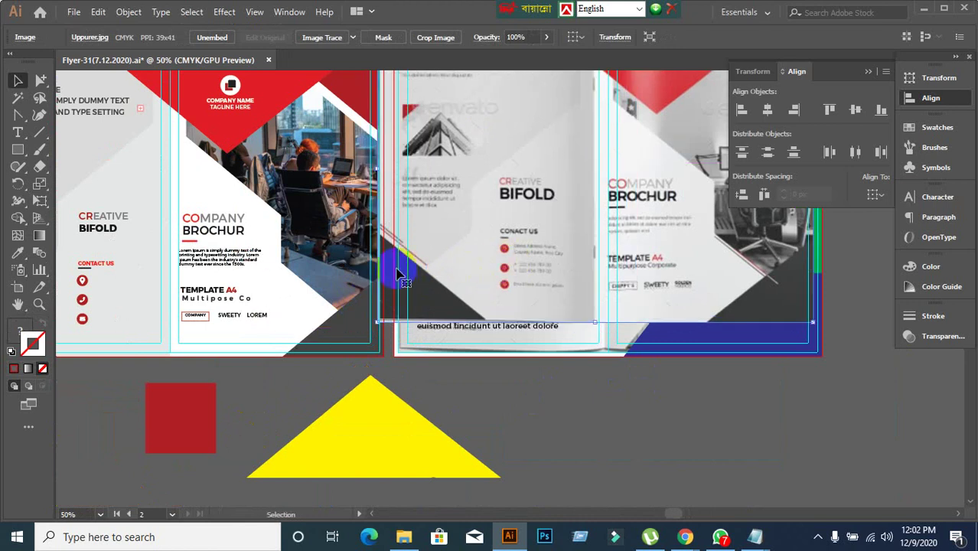
pyautogui.click(664, 360)
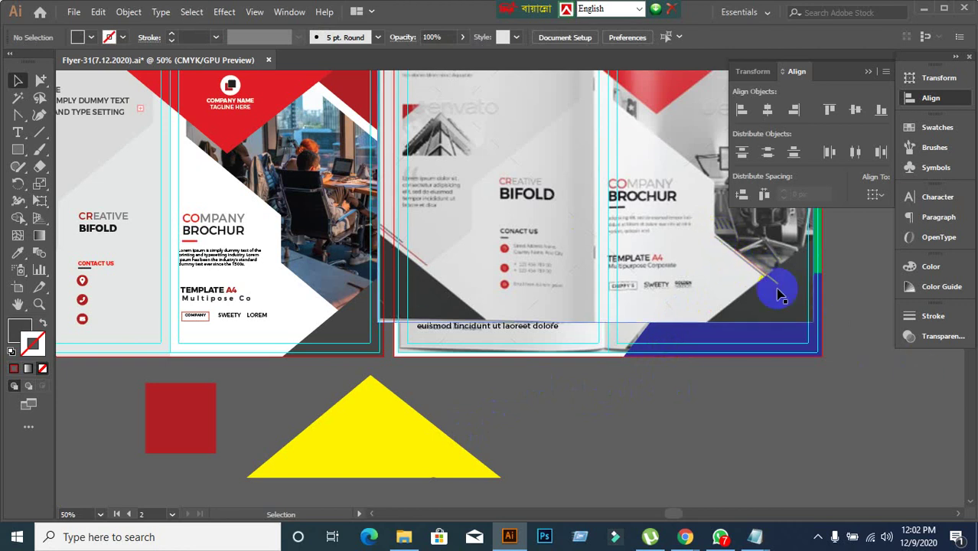
pyautogui.hotkey('ctrl', 'v')
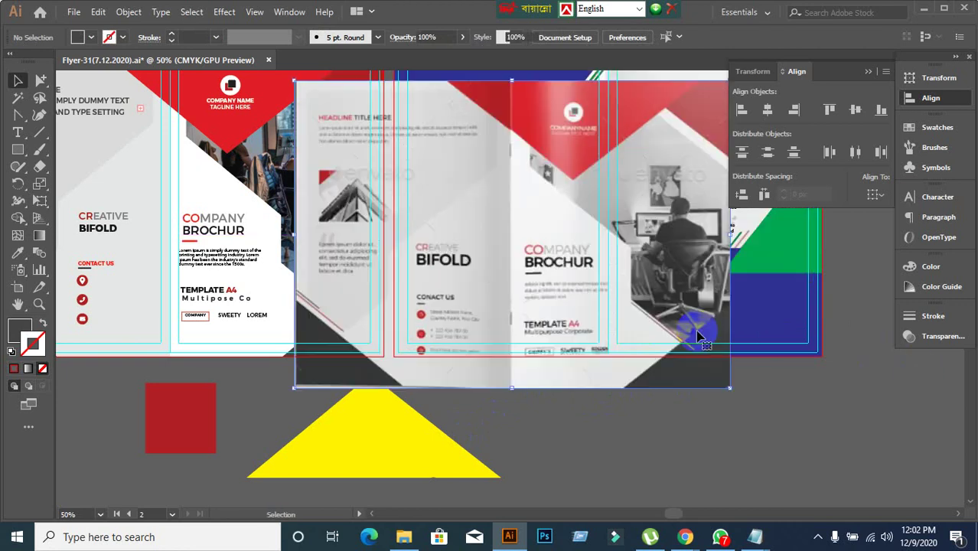
pyautogui.moveTo(578, 345); pyautogui.dragTo(688, 293)
pyautogui.click(580, 412)
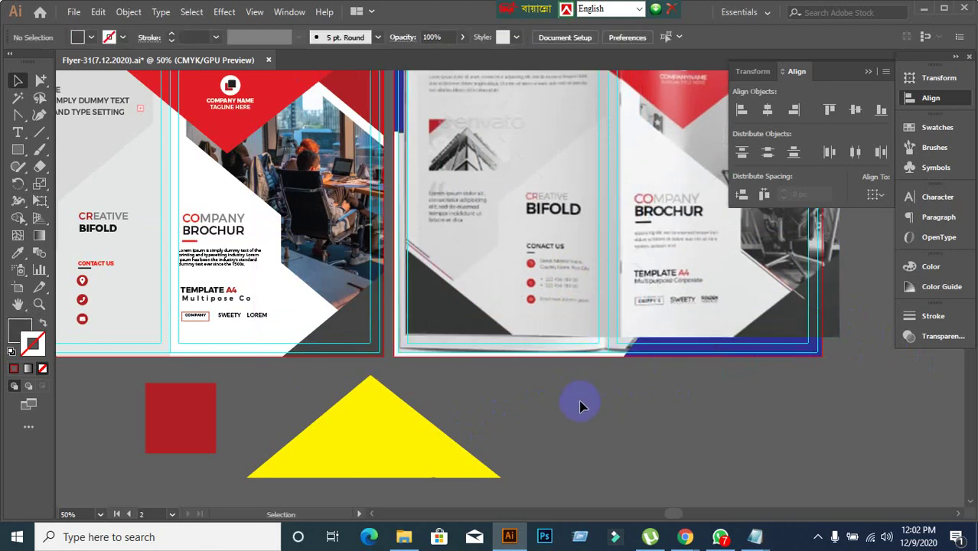
pyautogui.scroll(2, 580, 405)
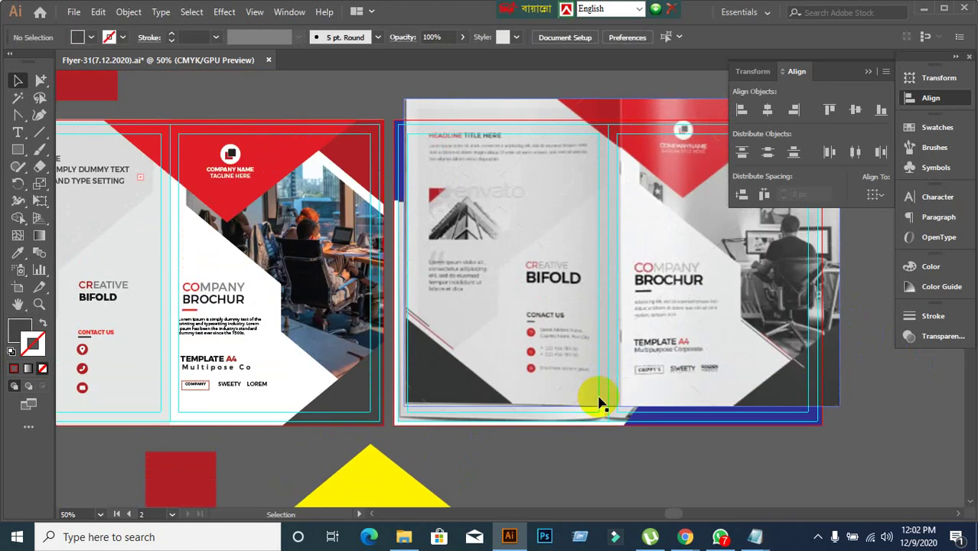
# Move the reference brochure image off the inside pages, past their lower right corner
pyautogui.moveTo(601, 400); pyautogui.dragTo(568, 306)
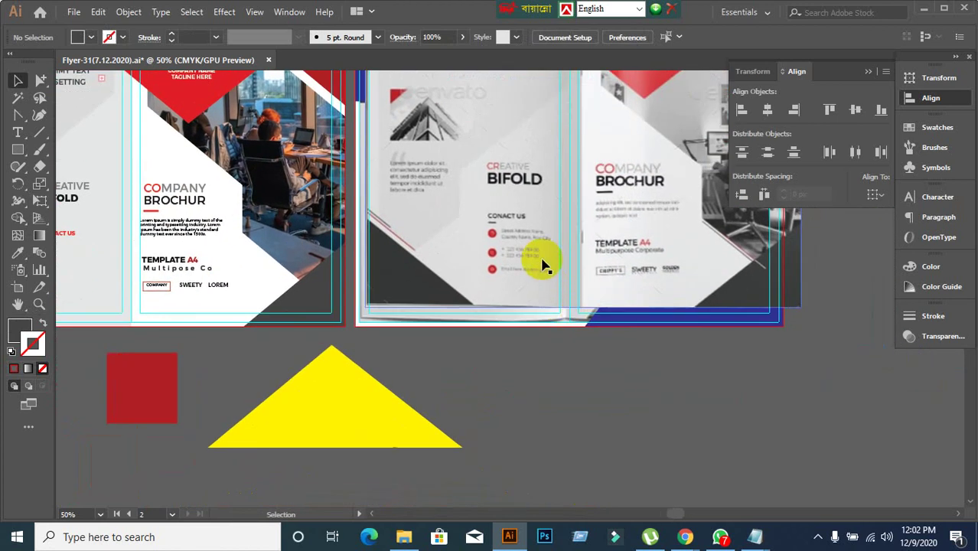
pyautogui.moveTo(548, 245); pyautogui.dragTo(540, 331)
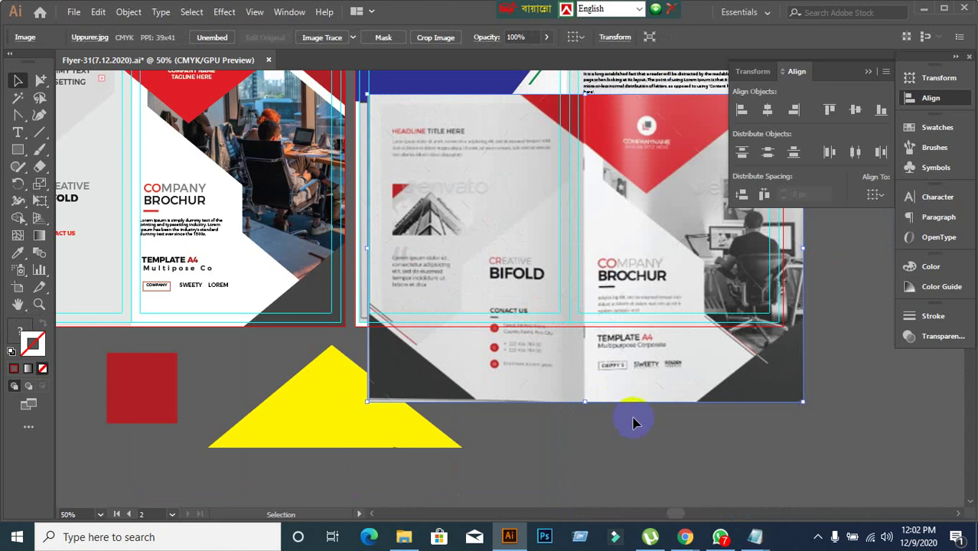
pyautogui.moveTo(533, 366); pyautogui.dragTo(821, 456)
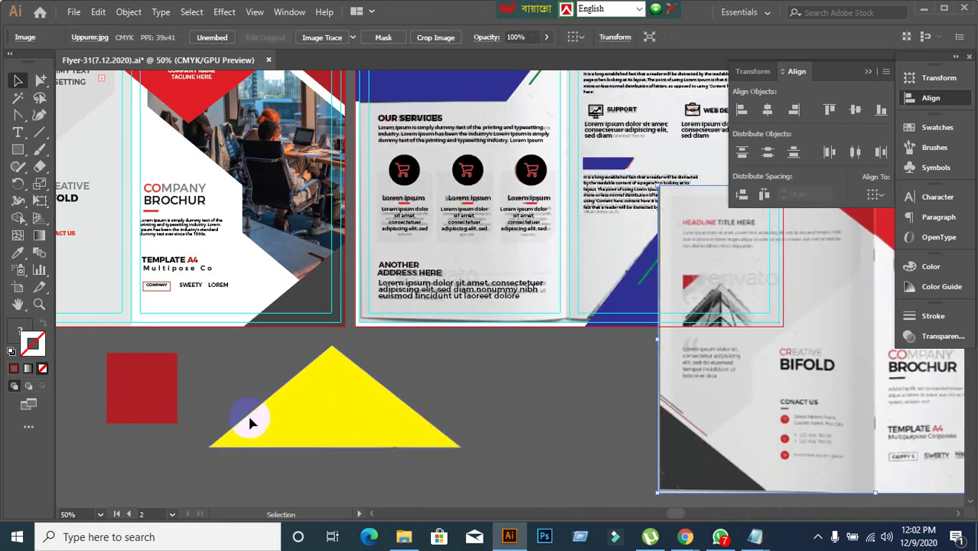
# Align the left edges of the back cover's headline, paragraph, building picture and small Lorem ipsum text block
pyautogui.moveTo(218, 394); pyautogui.dragTo(543, 524)
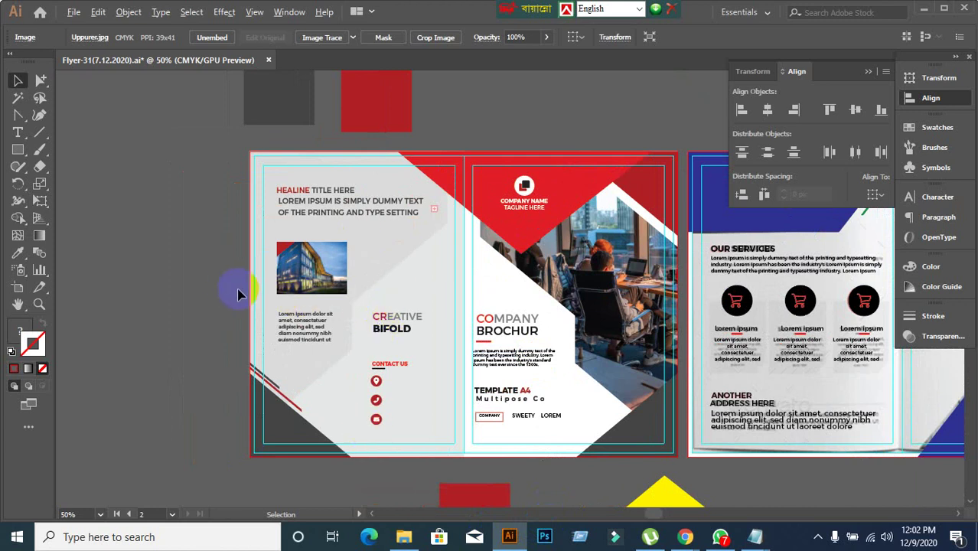
pyautogui.scroll(-2, 773, 366)
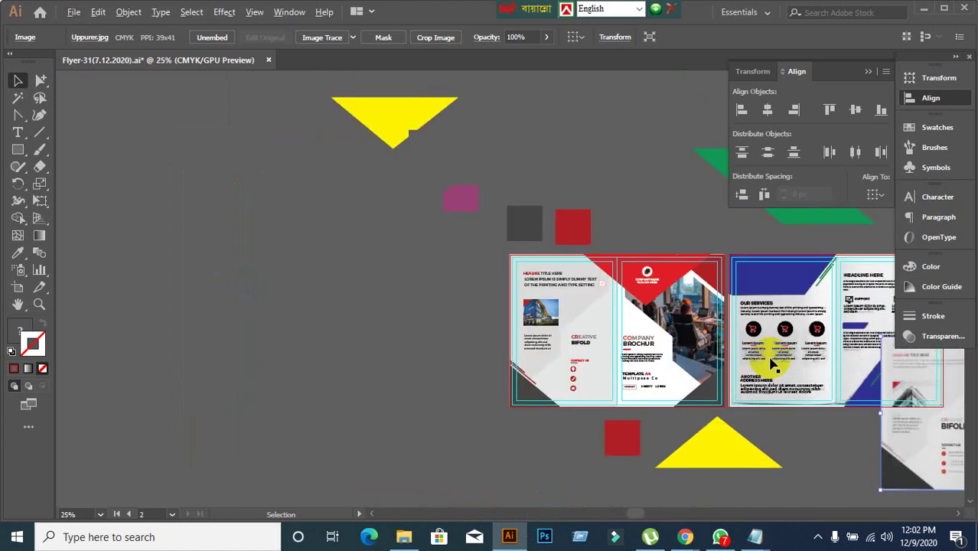
pyautogui.moveTo(773, 365); pyautogui.dragTo(559, 312)
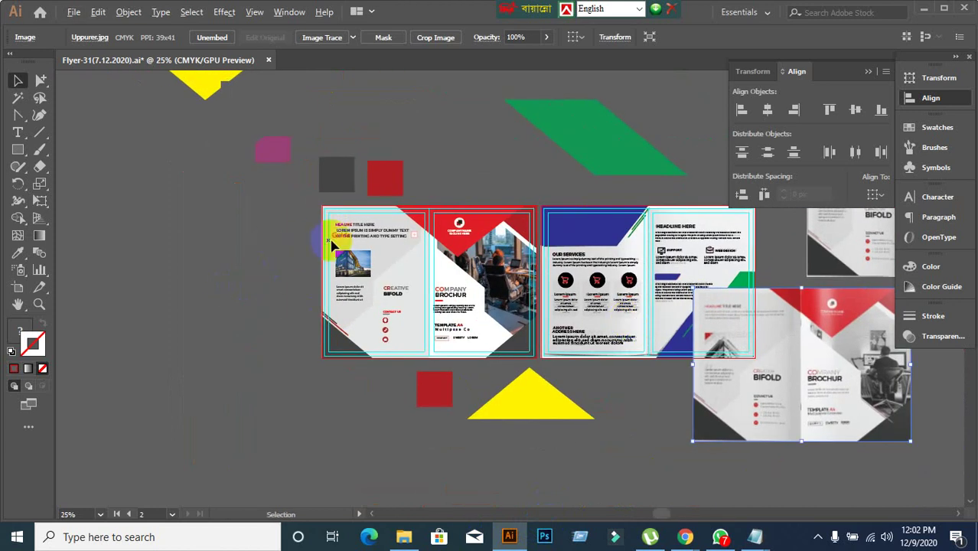
pyautogui.scroll(2, 398, 289)
pyautogui.scroll(1, 392, 298)
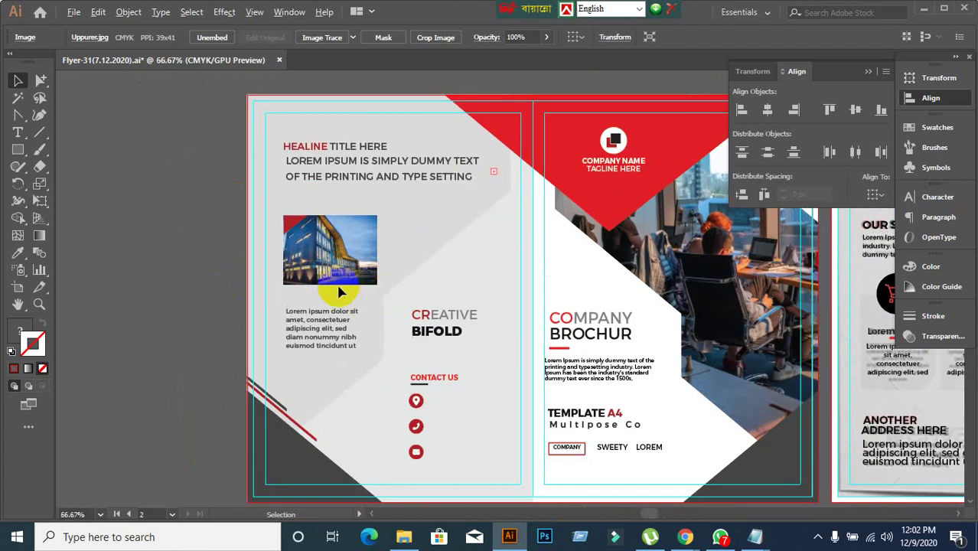
pyautogui.scroll(1, 338, 290)
pyautogui.scroll(-1, 341, 285)
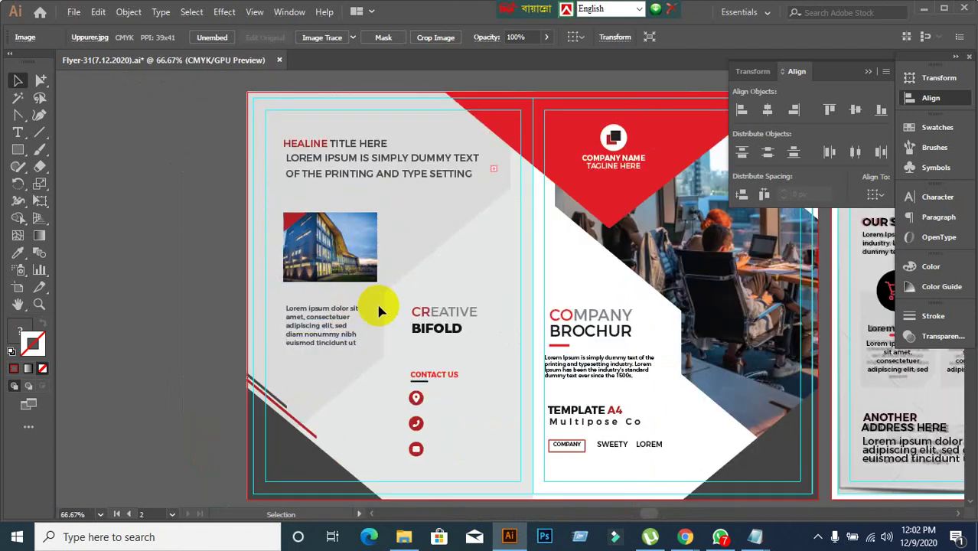
pyautogui.click(320, 148)
pyautogui.click(321, 158)
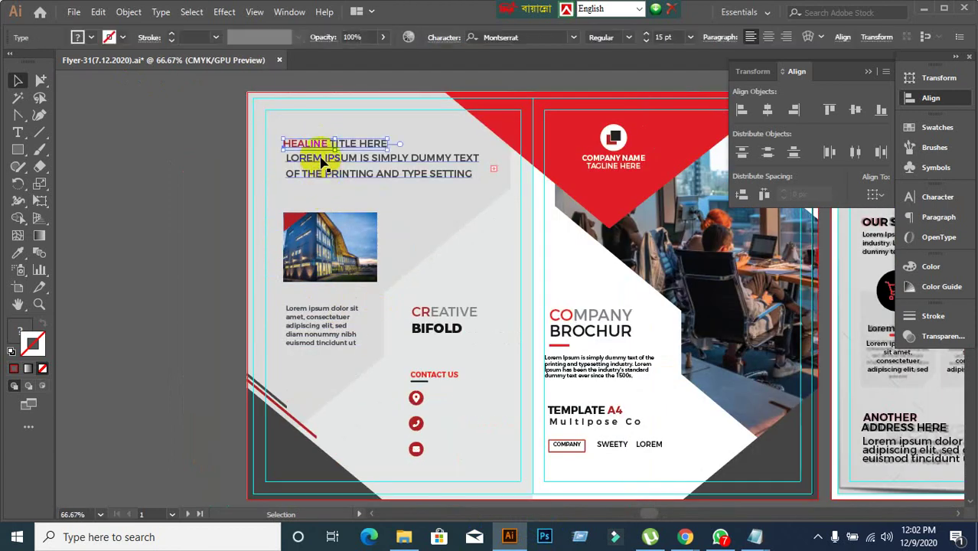
pyautogui.keyDown('shift'); pyautogui.click(337, 241); pyautogui.keyUp('shift')
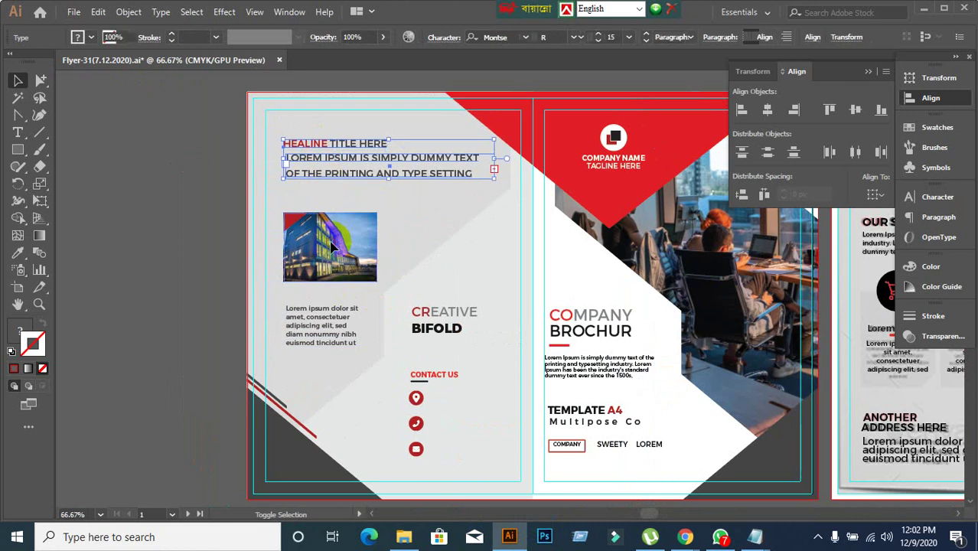
pyautogui.keyDown('shift'); pyautogui.click(326, 320); pyautogui.keyUp('shift')
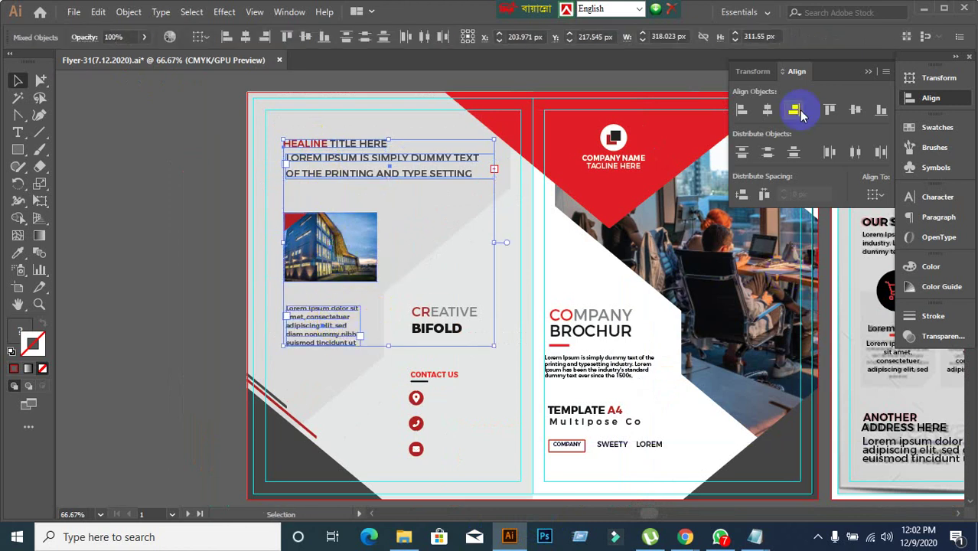
pyautogui.click(747, 111)
pyautogui.click(749, 113)
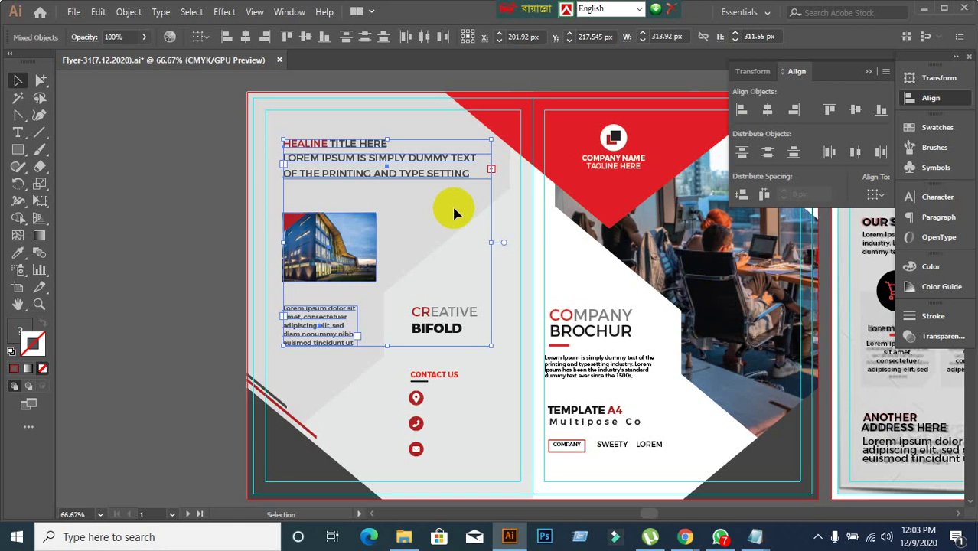
# Try to group the left-aligned headline, paragraph, building picture and small text block on the back cover
pyautogui.hotkey('ctrl', 'g')
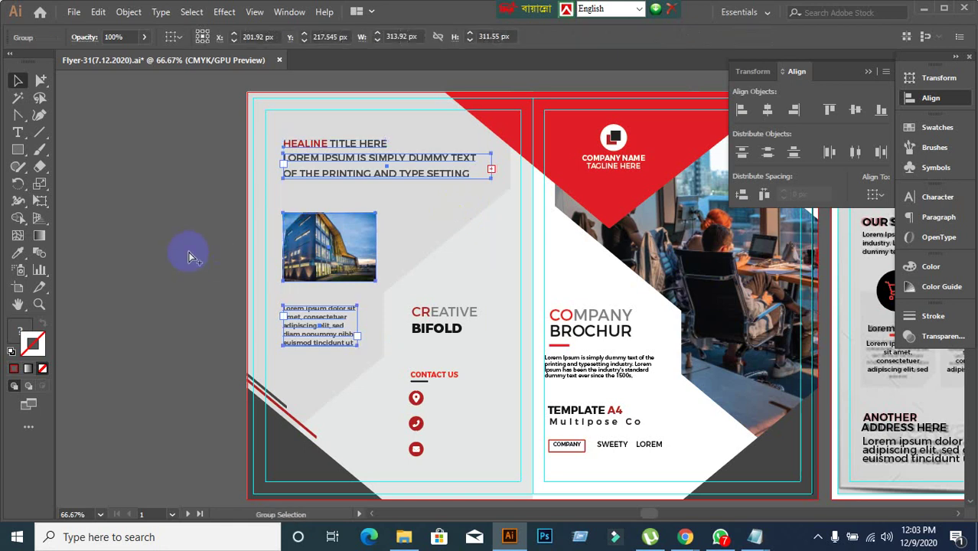
pyautogui.click(157, 285)
pyautogui.hotkey('ctrl', 'z')
pyautogui.click(158, 286)
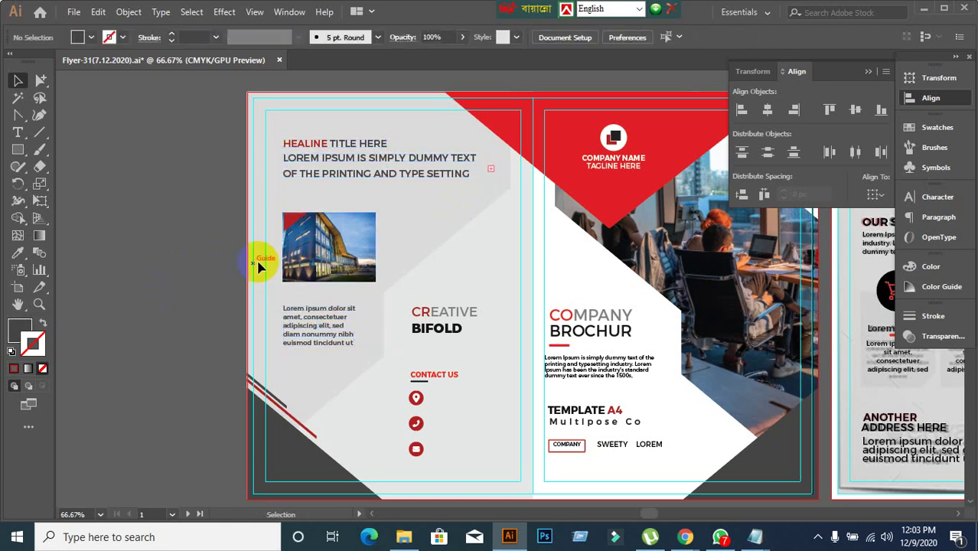
# Check whether the building picture, its red corner triangle and the paragraph below the headline can be selected separately
pyautogui.scroll(1, 259, 265)
pyautogui.click(295, 222)
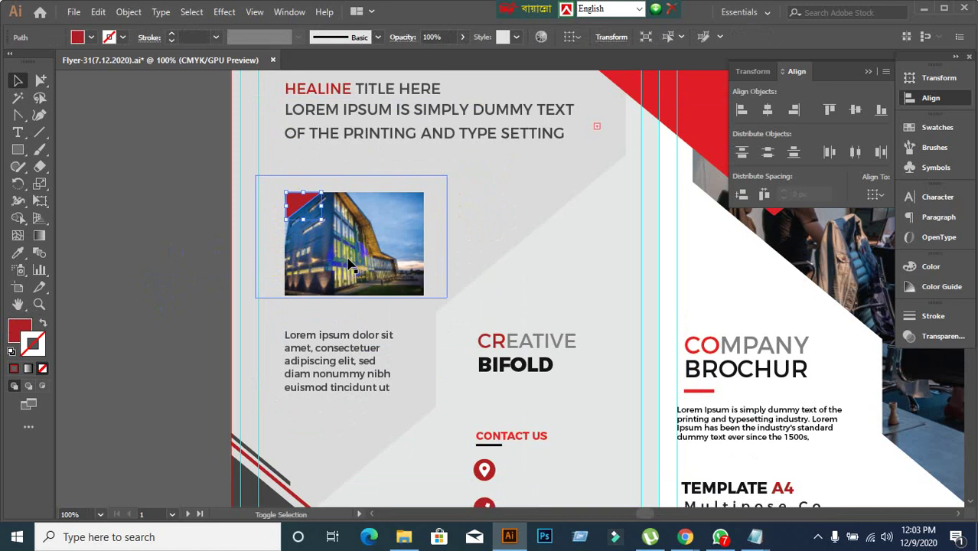
pyautogui.keyDown('shift'); pyautogui.click(348, 264); pyautogui.keyUp('shift')
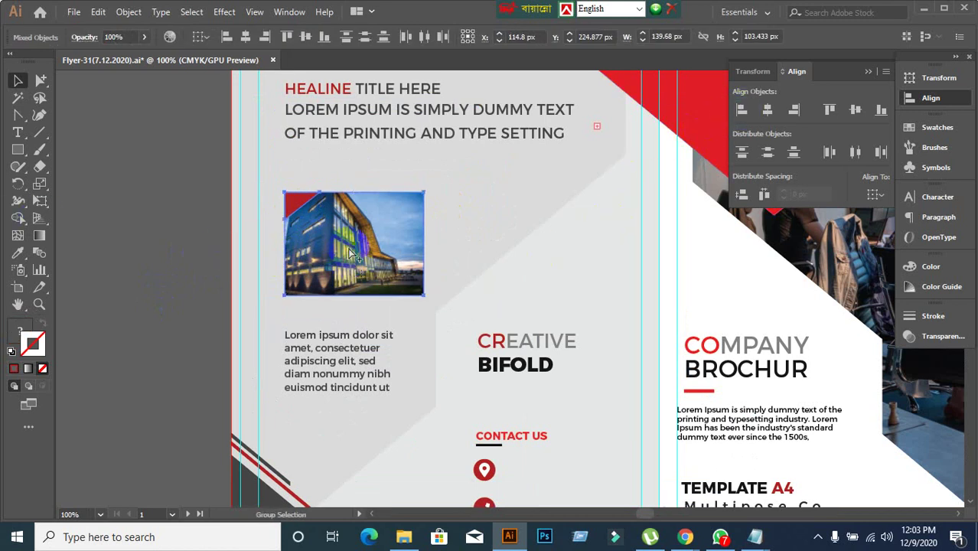
pyautogui.click(267, 264)
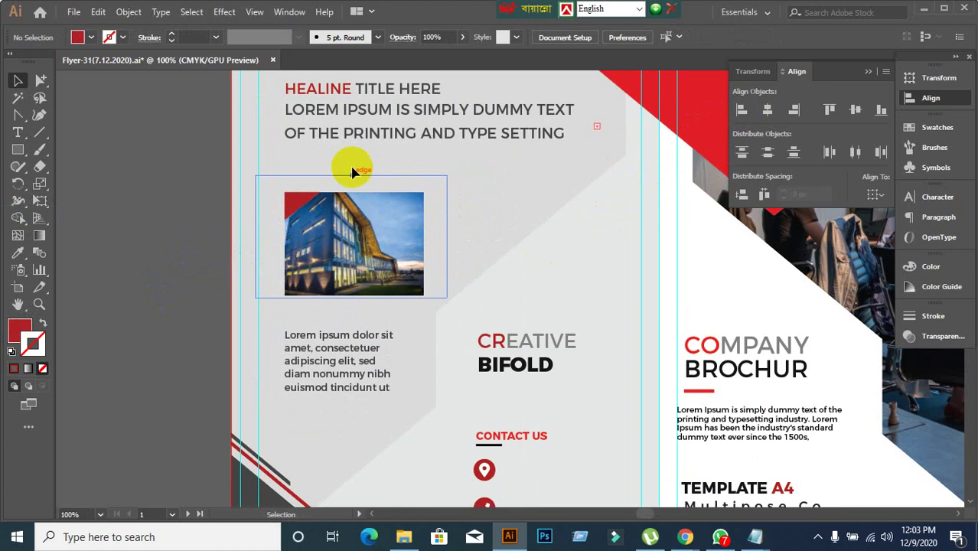
pyautogui.click(343, 119)
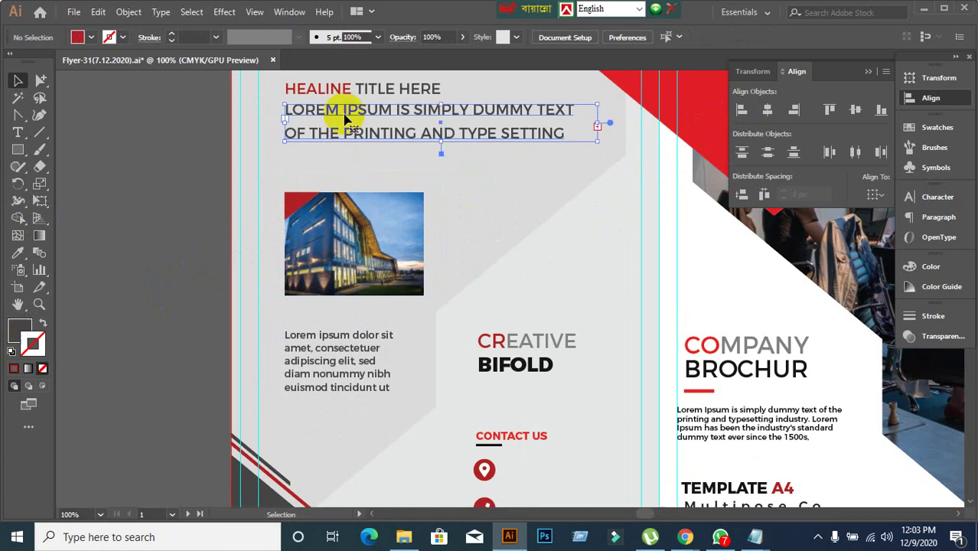
pyautogui.click(174, 219)
pyautogui.click(321, 113)
pyautogui.click(122, 233)
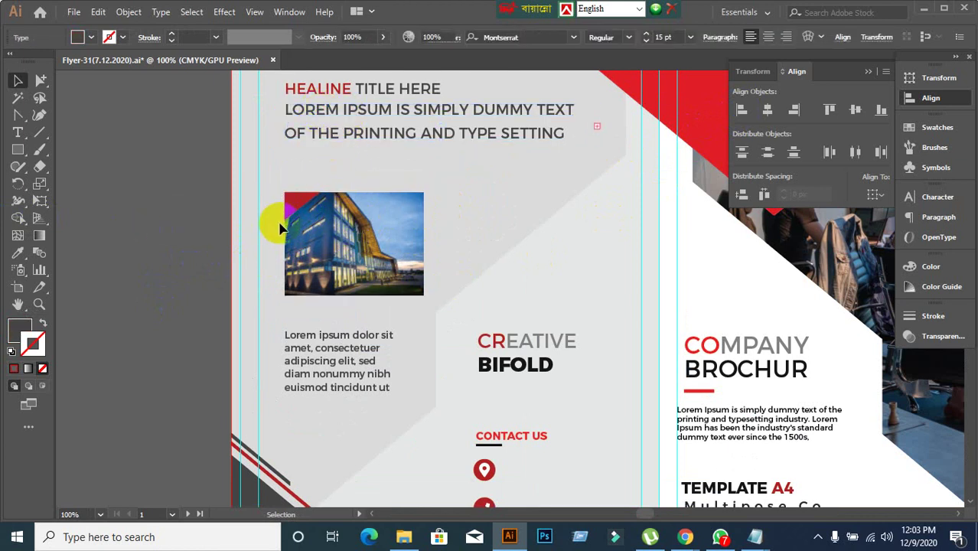
# Group the back cover's headline, paragraph, building picture and small text block, keeping their left edges aligned
pyautogui.scroll(2, 283, 199)
pyautogui.moveTo(273, 106); pyautogui.dragTo(204, 124)
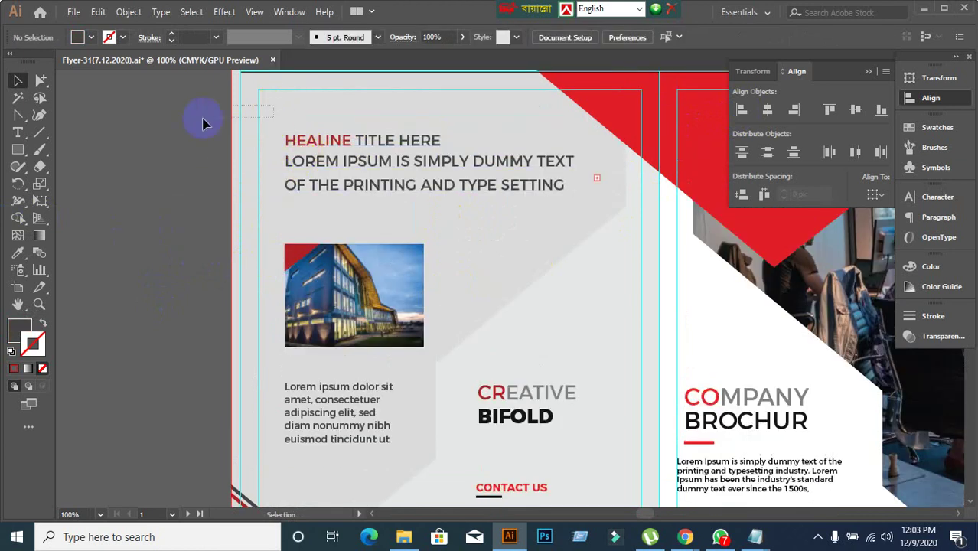
pyautogui.moveTo(272, 155); pyautogui.dragTo(567, 295)
pyautogui.click(753, 112)
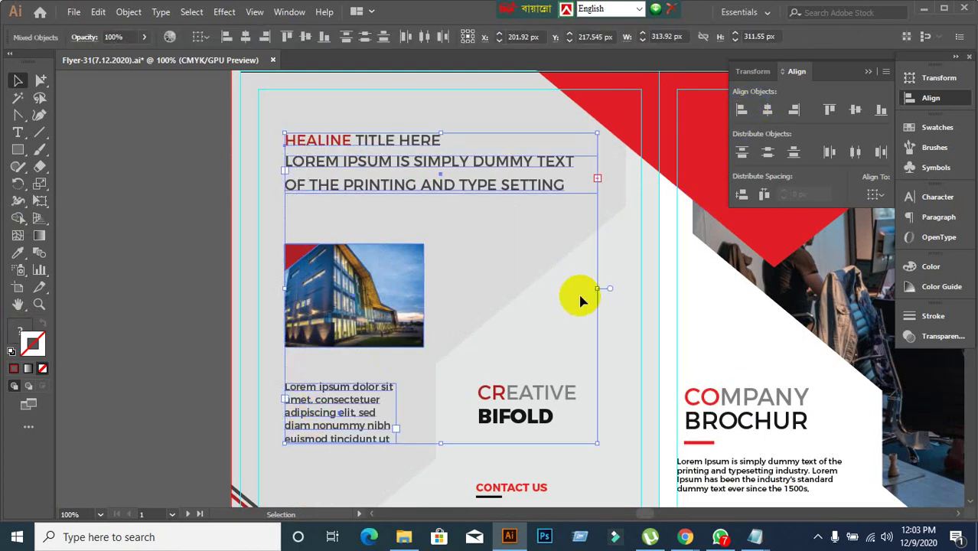
pyautogui.press('a')
pyautogui.click(164, 295)
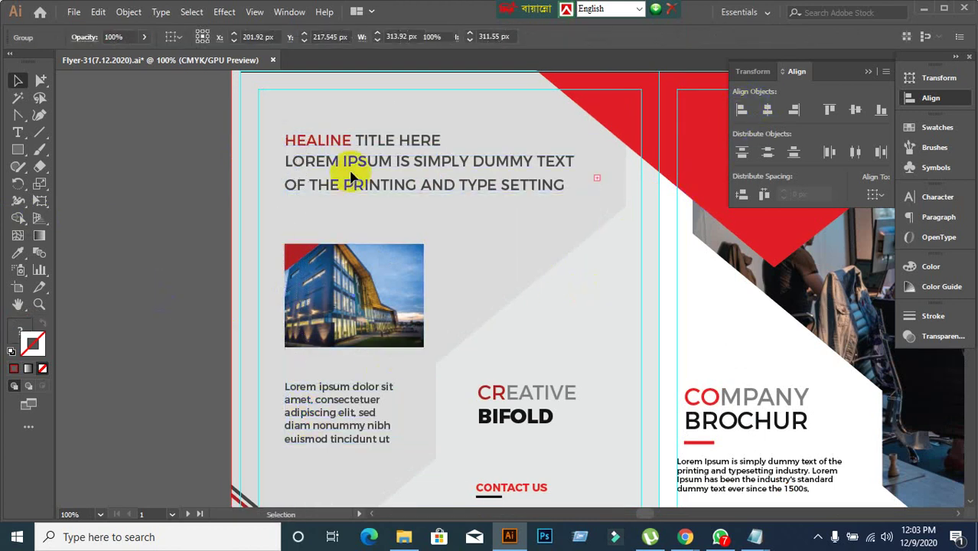
# Reposition the back cover's grouped headline, paragraph, building picture and small text block slightly inside the left margin guide, at X 193.488 px
pyautogui.click(352, 167)
pyautogui.moveTo(352, 167); pyautogui.dragTo(325, 166)
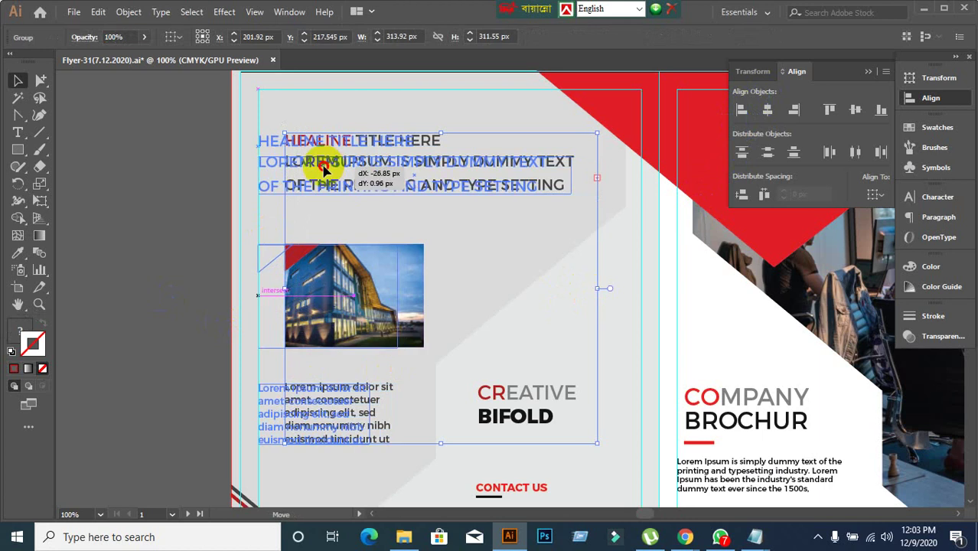
pyautogui.click(175, 275)
pyautogui.scroll(-2, 175, 275)
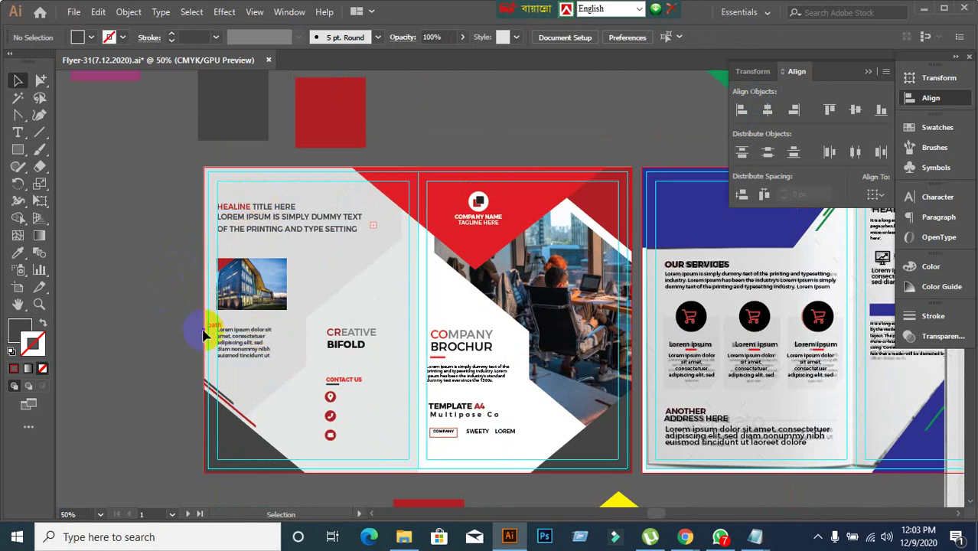
pyautogui.moveTo(556, 343); pyautogui.dragTo(610, 253)
pyautogui.scroll(1, 310, 178)
pyautogui.click(320, 181)
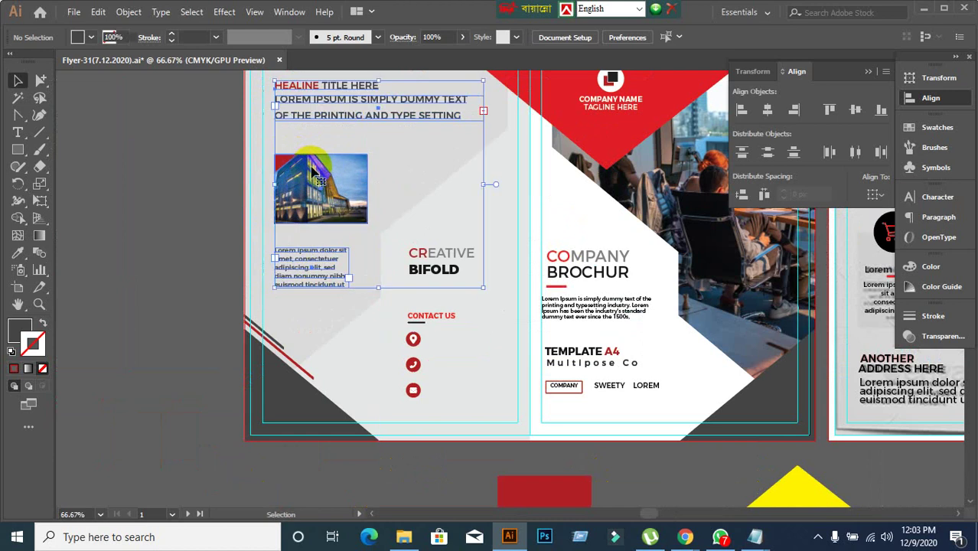
pyautogui.moveTo(317, 252); pyautogui.dragTo(306, 251)
pyautogui.scroll(1, 218, 229)
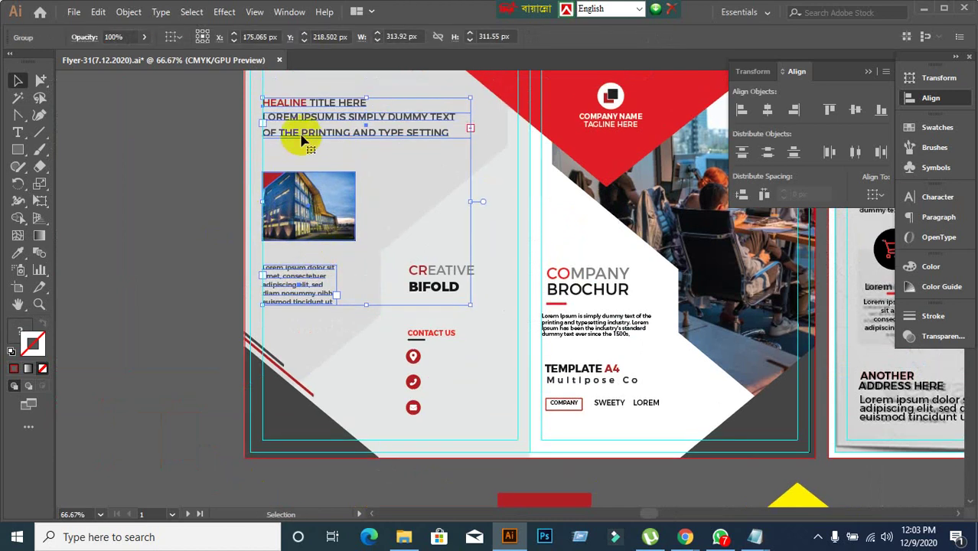
pyautogui.moveTo(303, 136); pyautogui.dragTo(318, 138)
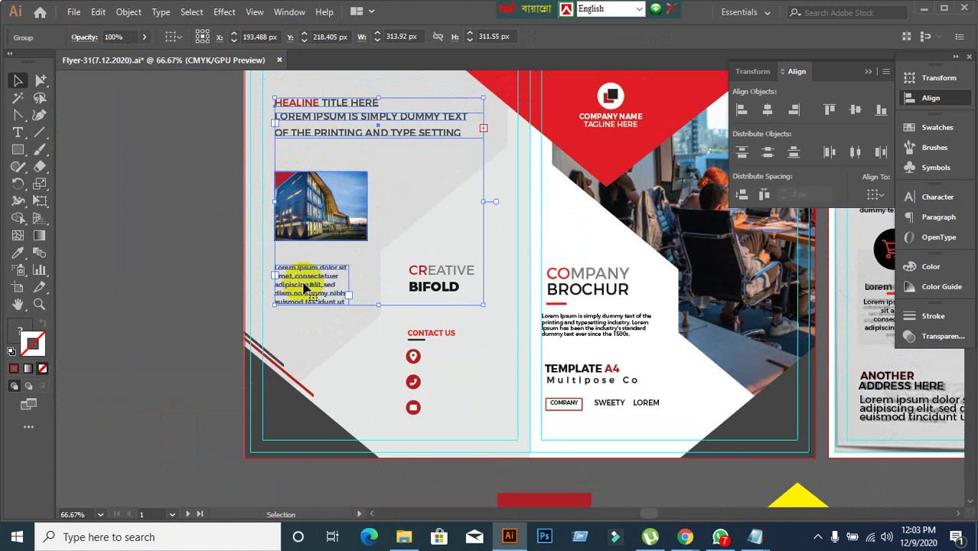
pyautogui.click(174, 282)
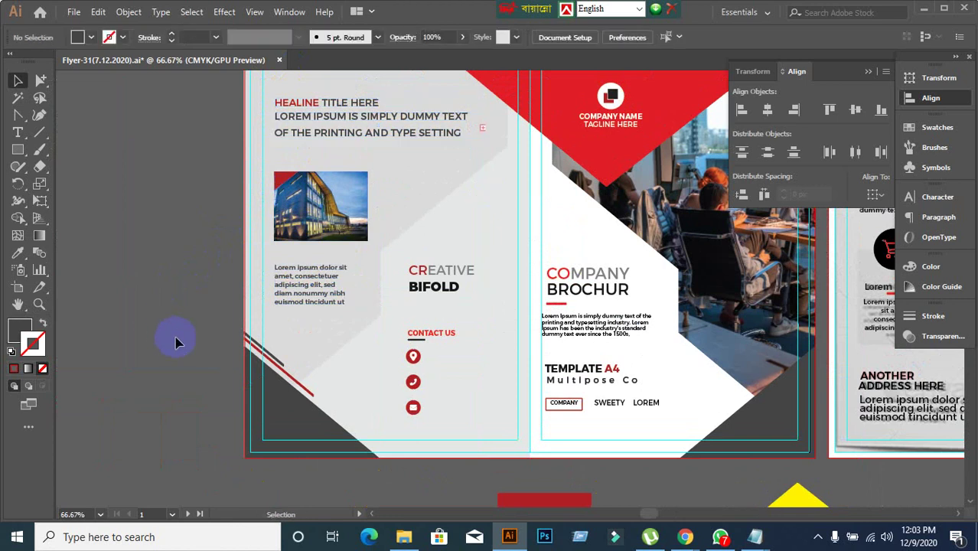
# Align the top edges of the back cover's small Lorem ipsum text block and the CREATIVE BIFOLD title
pyautogui.moveTo(587, 408); pyautogui.dragTo(399, 329)
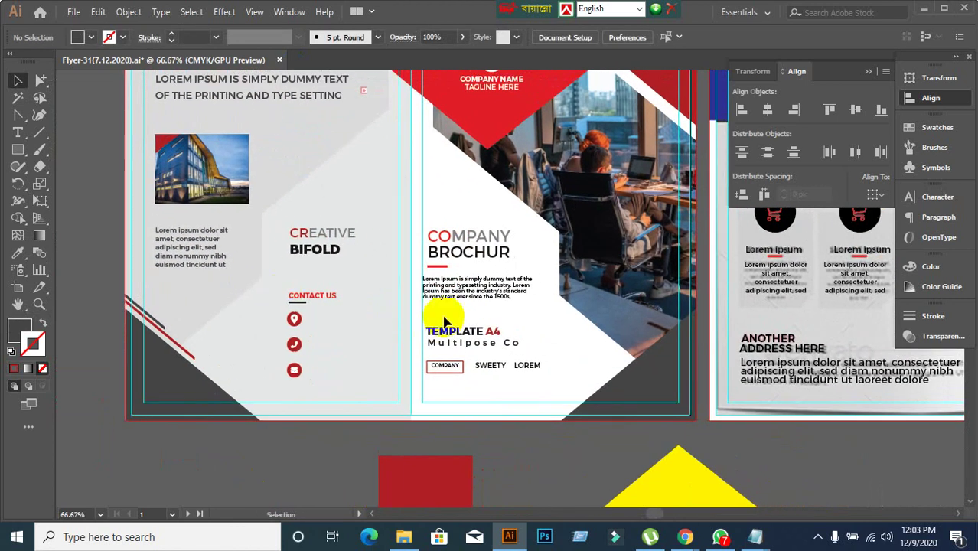
pyautogui.scroll(-1, 344, 329)
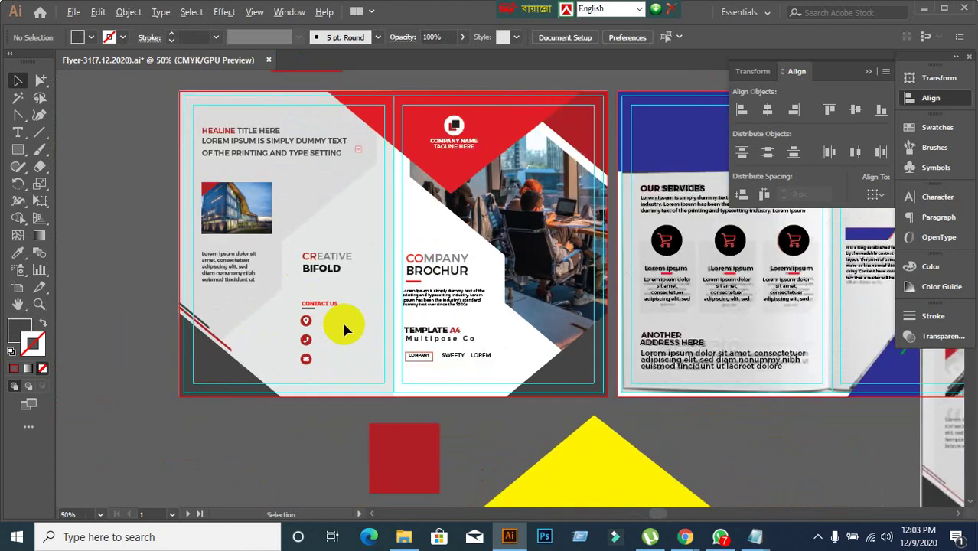
pyautogui.scroll(-1, 345, 329)
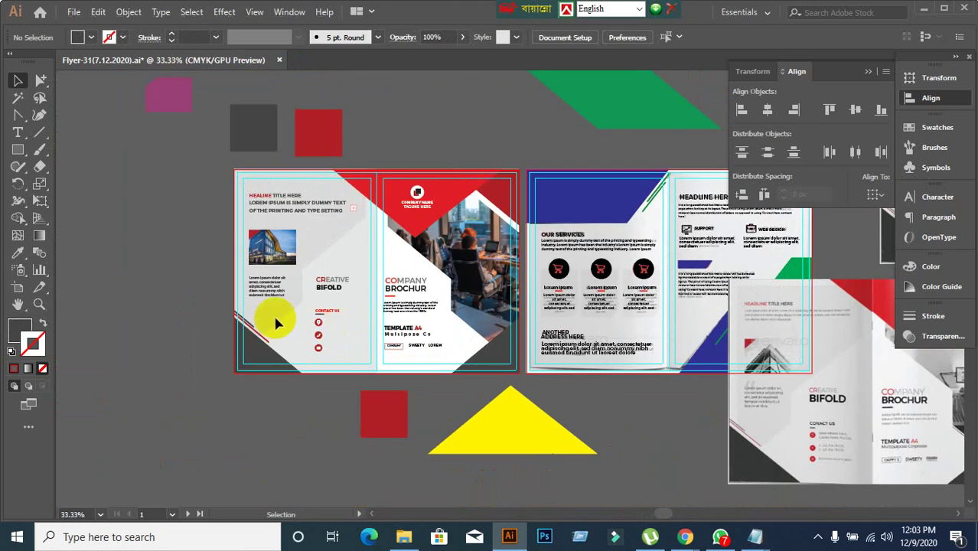
pyautogui.scroll(2, 277, 320)
pyautogui.click(259, 253)
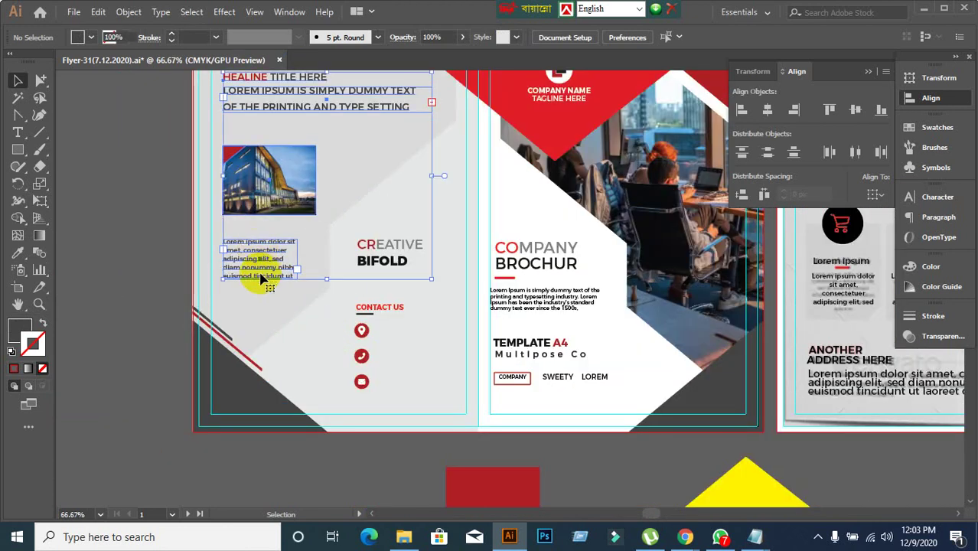
pyautogui.click(159, 278)
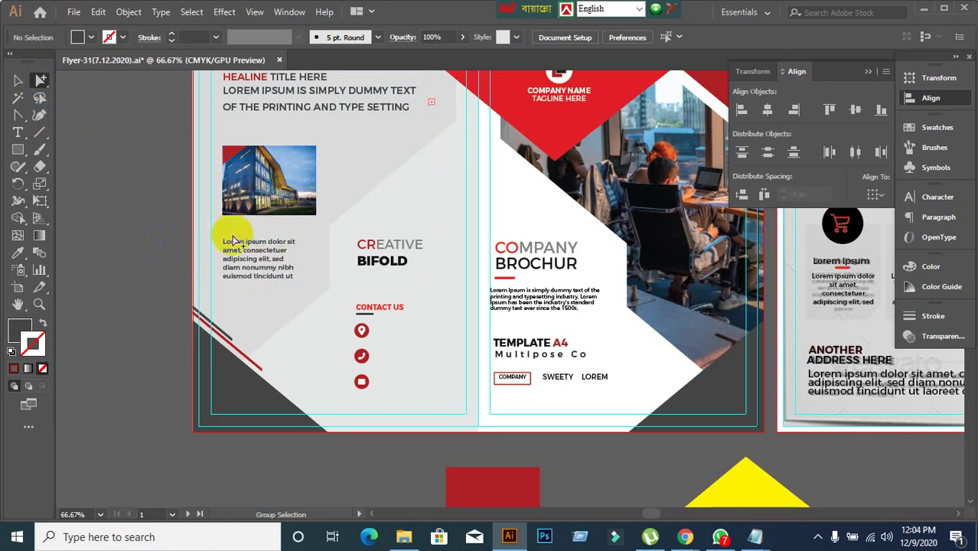
pyautogui.click(260, 274)
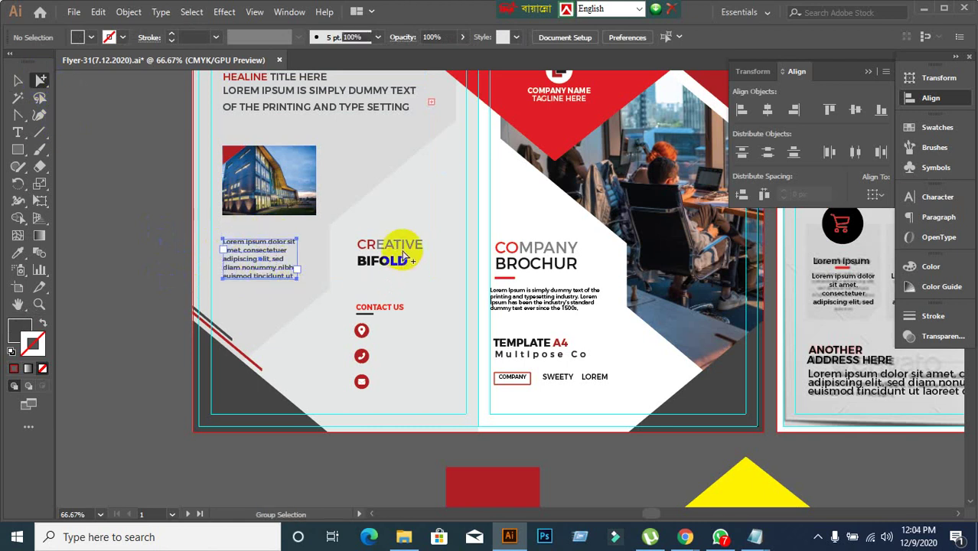
pyautogui.click(252, 271)
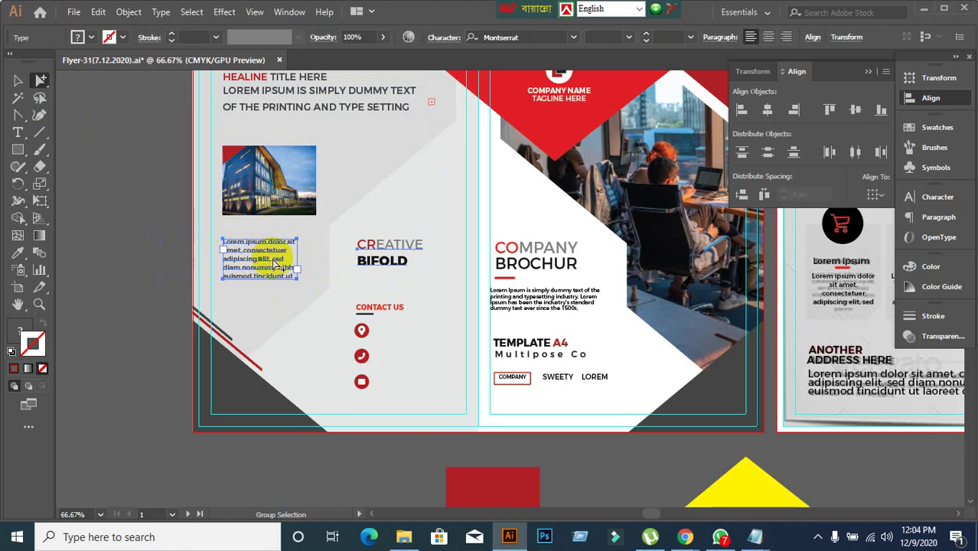
pyautogui.click(18, 81)
pyautogui.click(257, 259)
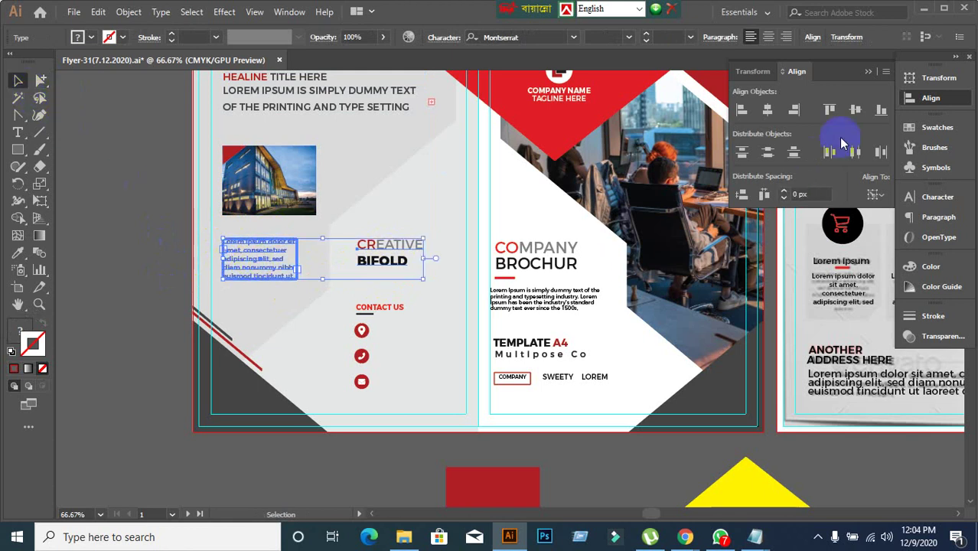
pyautogui.click(830, 110)
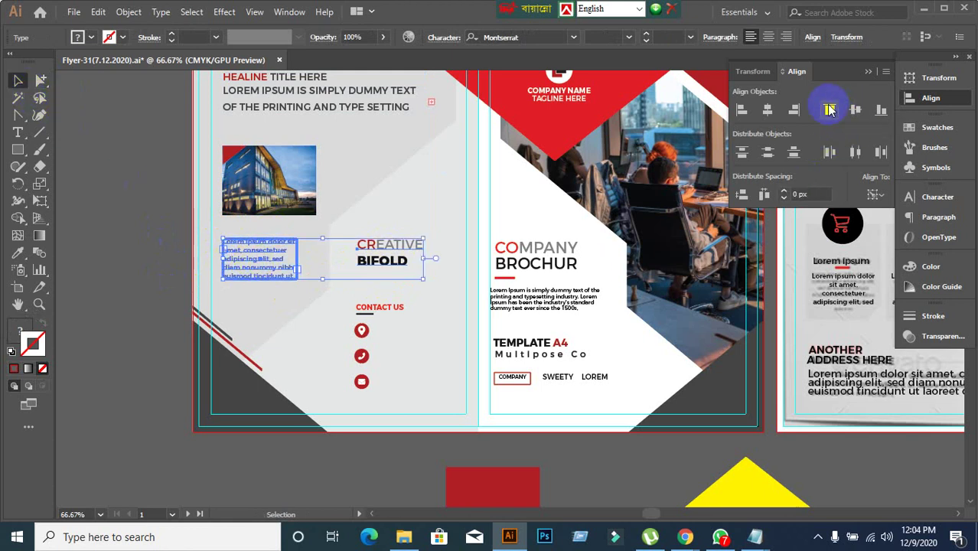
pyautogui.click(465, 333)
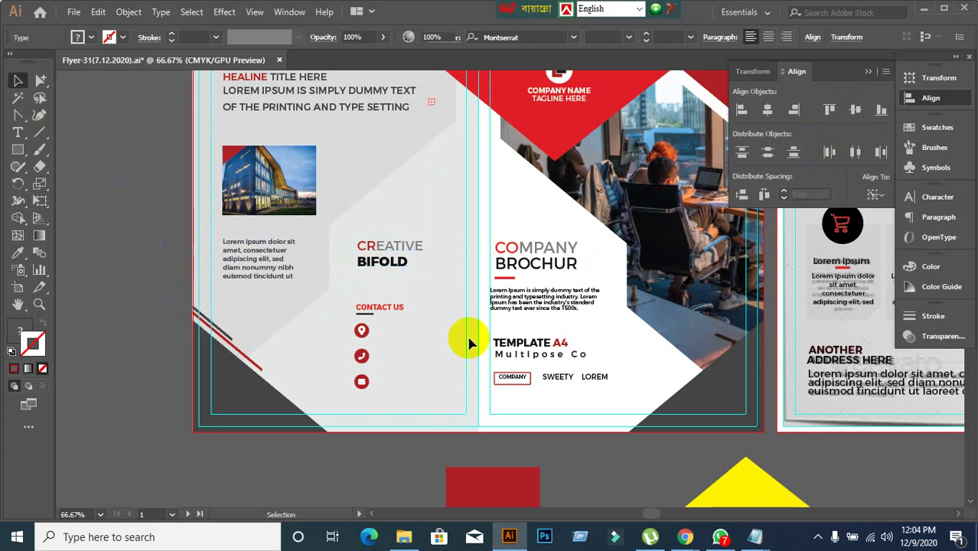
# Align the left edges of the back cover's CREATIVE BIFOLD title, CONTACT US heading with its underline, and the contact icons
pyautogui.click(41, 80)
pyautogui.moveTo(352, 226); pyautogui.dragTo(414, 404)
pyautogui.click(18, 80)
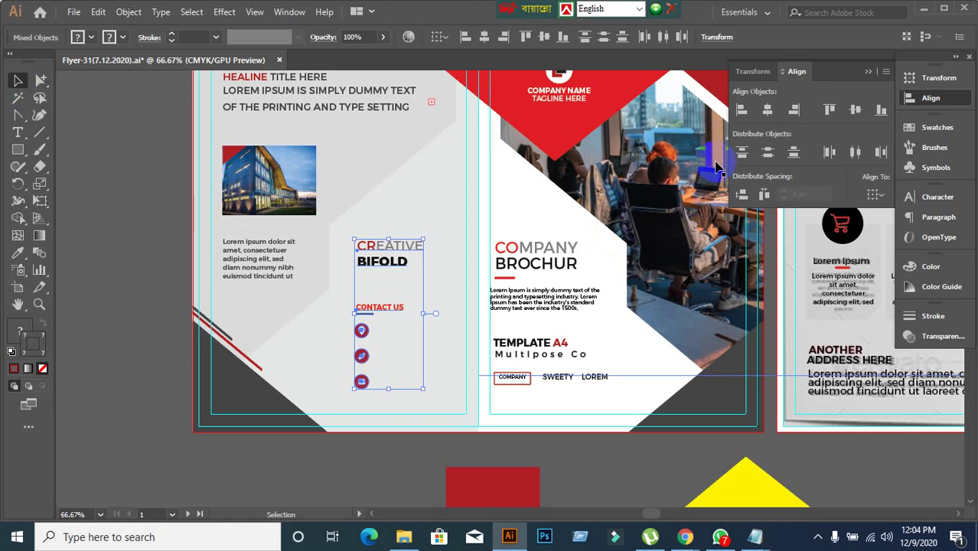
pyautogui.click(741, 110)
pyautogui.click(741, 110)
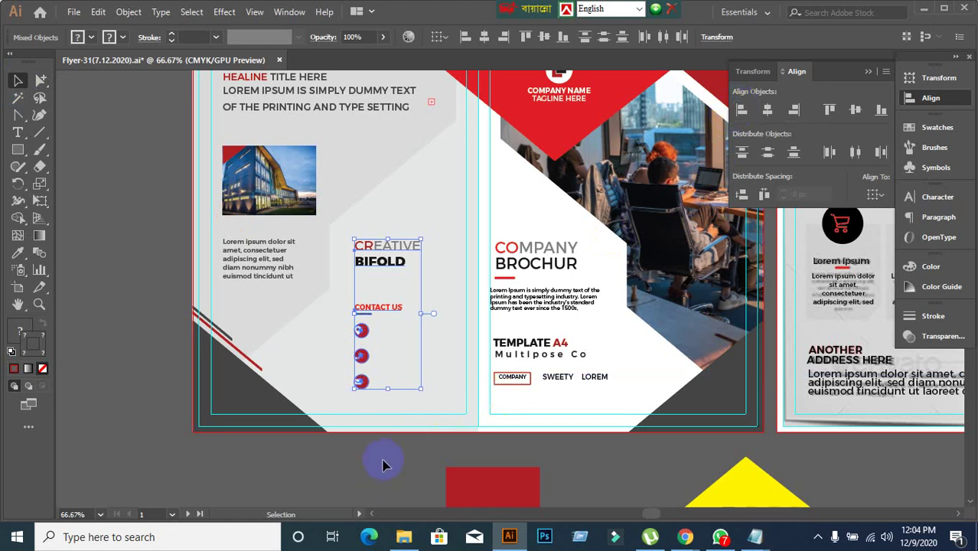
pyautogui.scroll(-1, 384, 470)
pyautogui.scroll(-1, 384, 469)
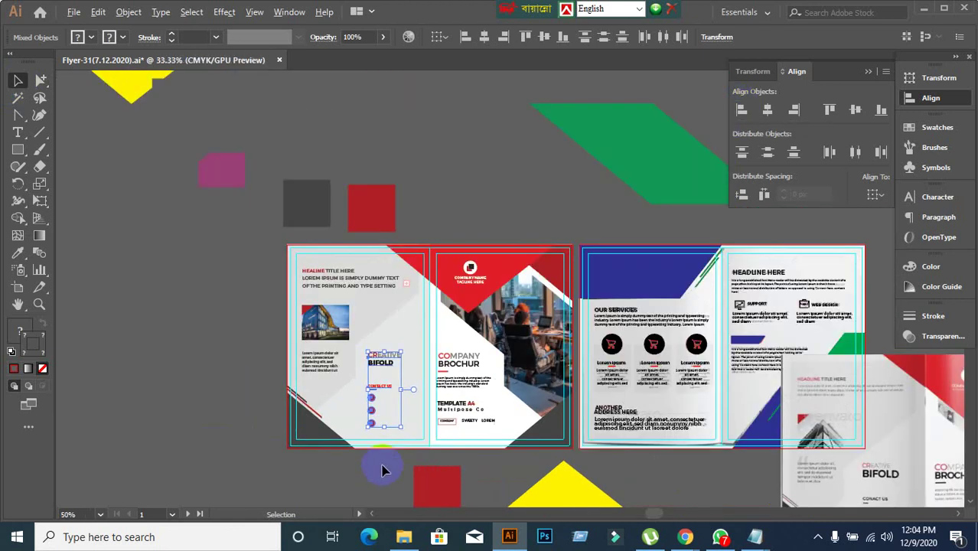
pyautogui.scroll(-1, 384, 469)
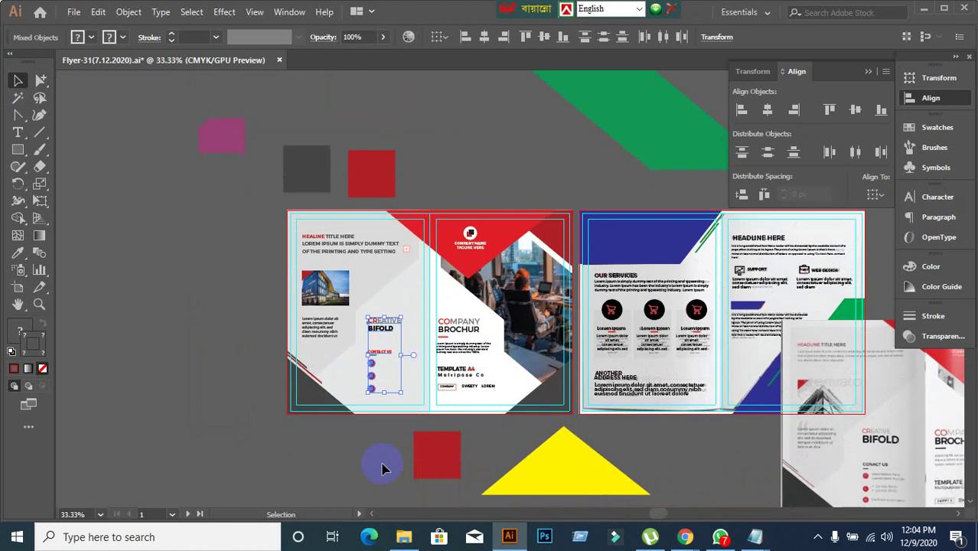
pyautogui.scroll(1, 386, 442)
pyautogui.click(399, 423)
# Ungroup the back cover's headline, paragraph, building picture and small Lorem ipsum text block
pyautogui.scroll(1, 426, 339)
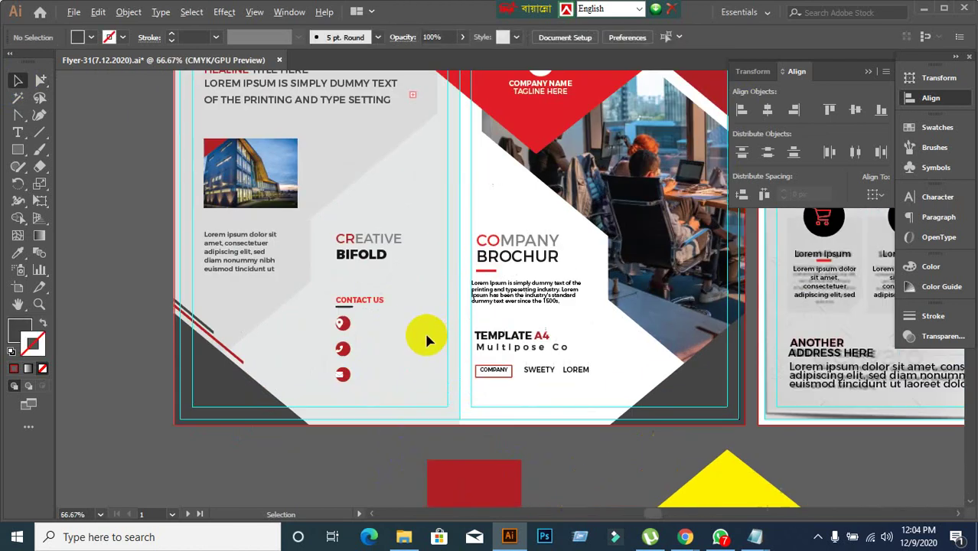
pyautogui.scroll(1, 442, 350)
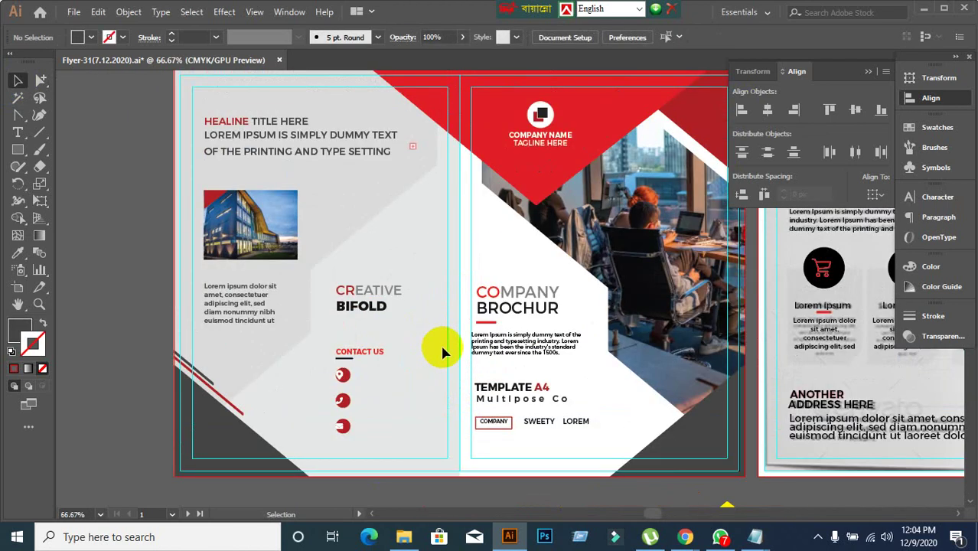
pyautogui.scroll(1, 216, 284)
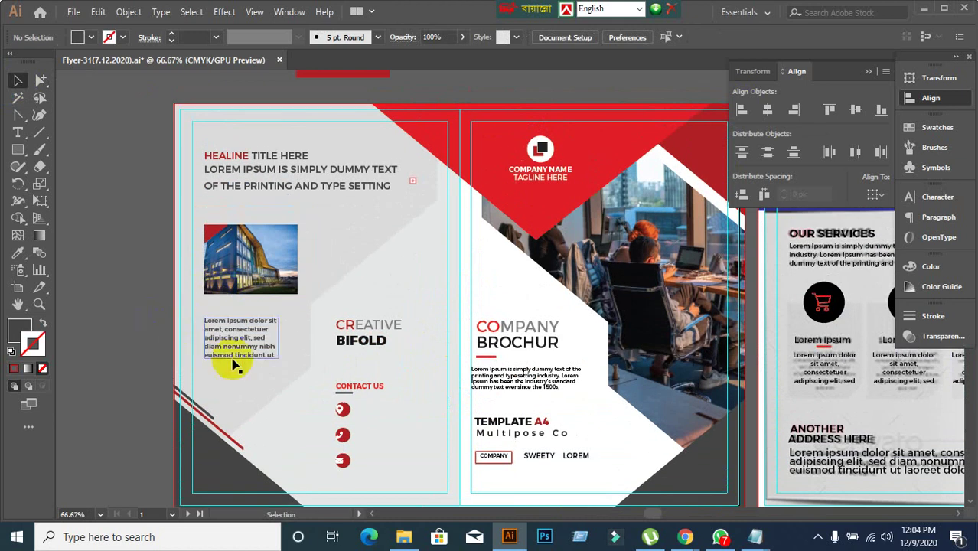
pyautogui.click(236, 259)
pyautogui.rightClick(236, 259)
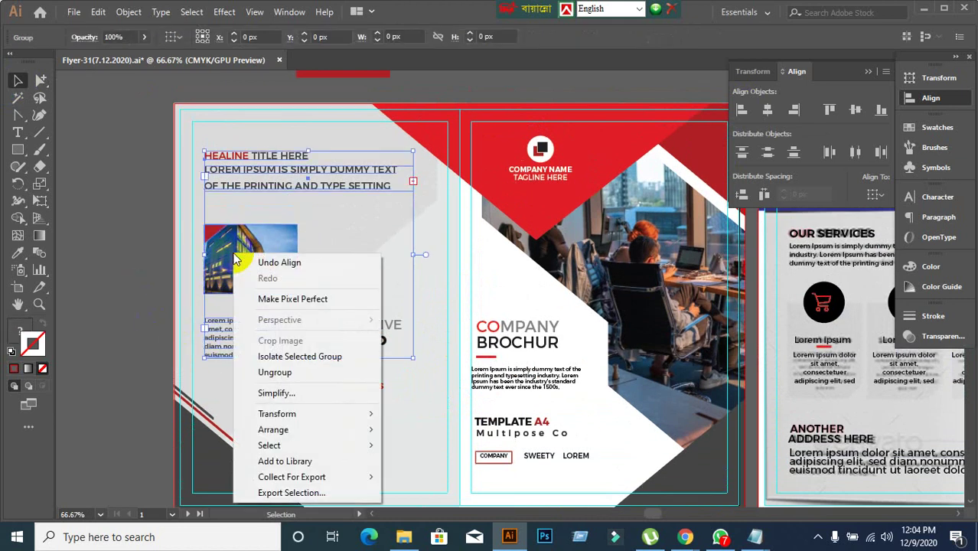
pyautogui.click(281, 373)
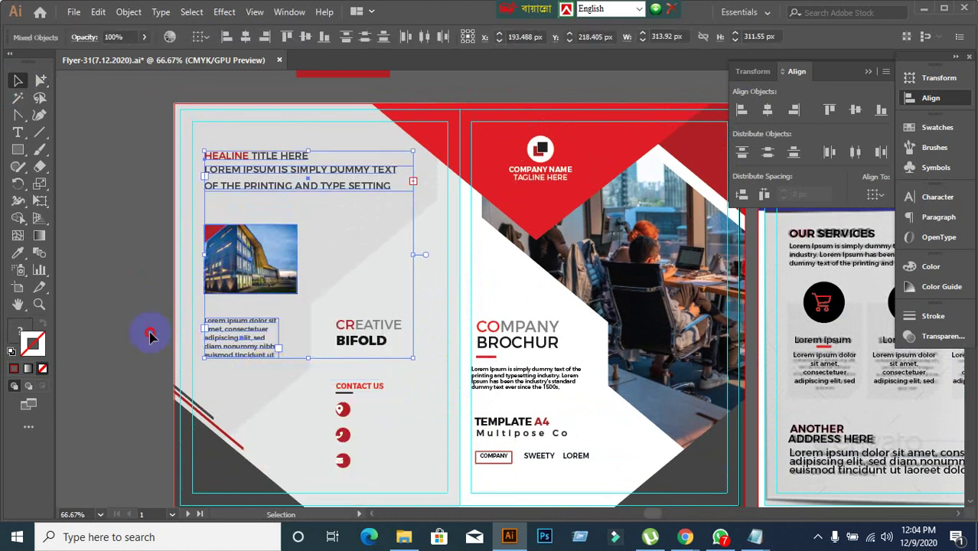
pyautogui.click(150, 336)
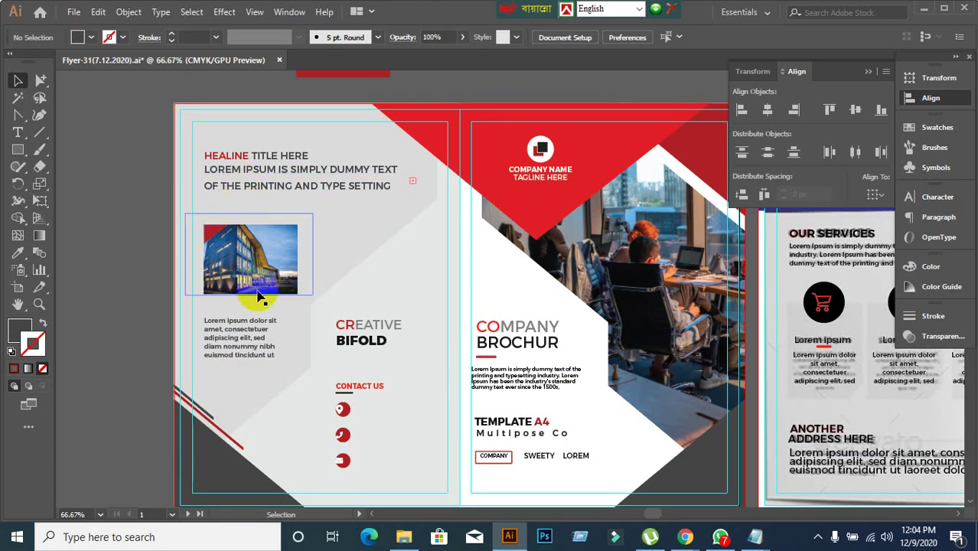
# Distribute the vertical spacing evenly between the back cover's two-line paragraph, building picture and small Lorem ipsum text block
pyautogui.click(260, 287)
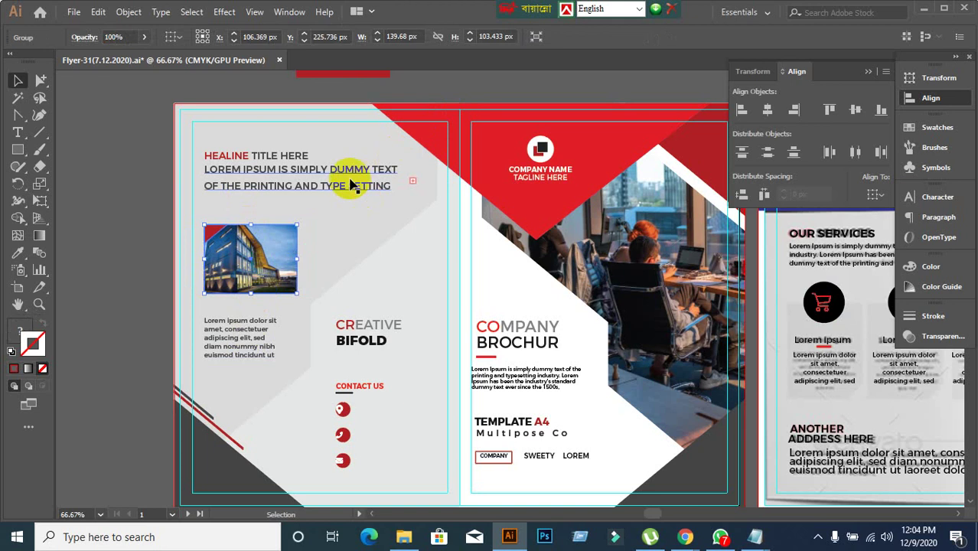
pyautogui.click(150, 310)
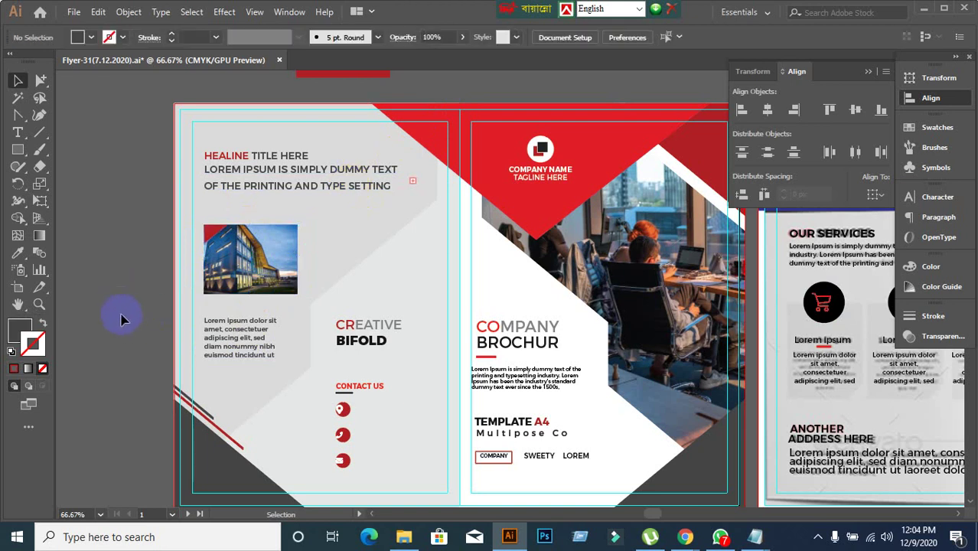
pyautogui.scroll(1, 228, 319)
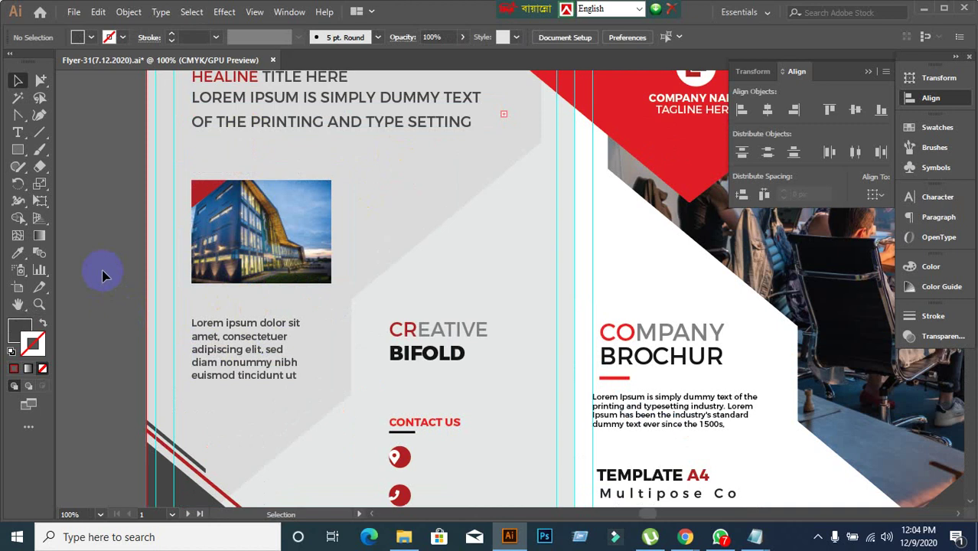
pyautogui.click(228, 122)
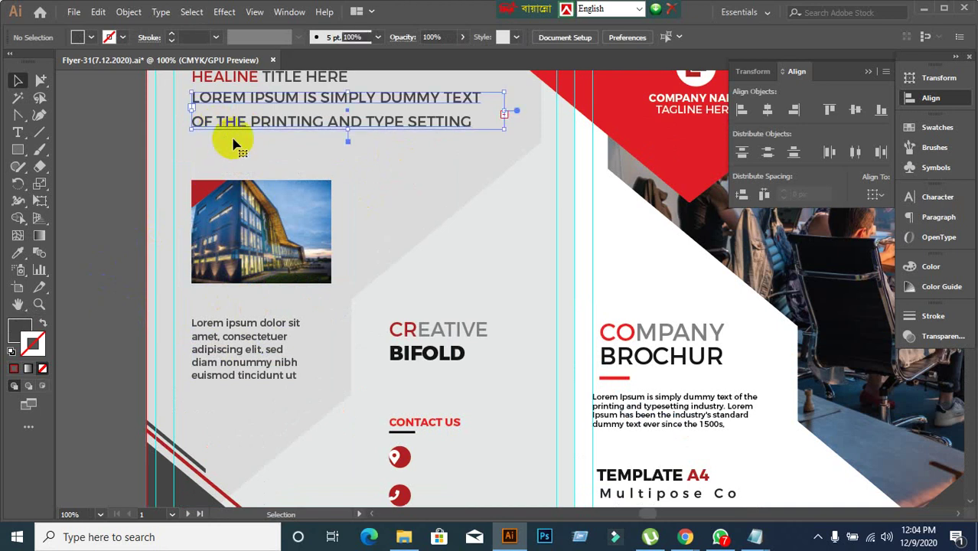
pyautogui.keyDown('shift'); pyautogui.click(266, 238); pyautogui.keyUp('shift')
pyautogui.keyDown('shift'); pyautogui.click(257, 335); pyautogui.keyUp('shift')
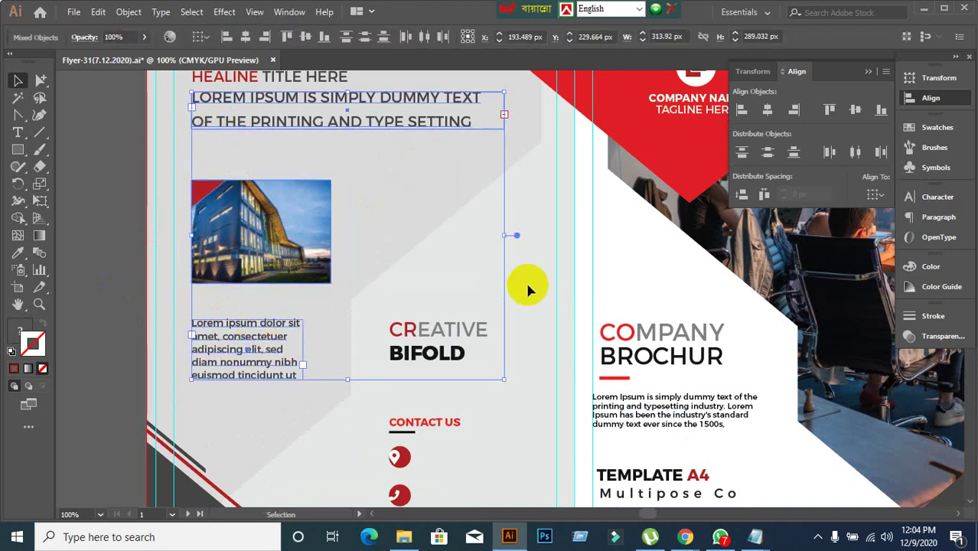
pyautogui.click(742, 195)
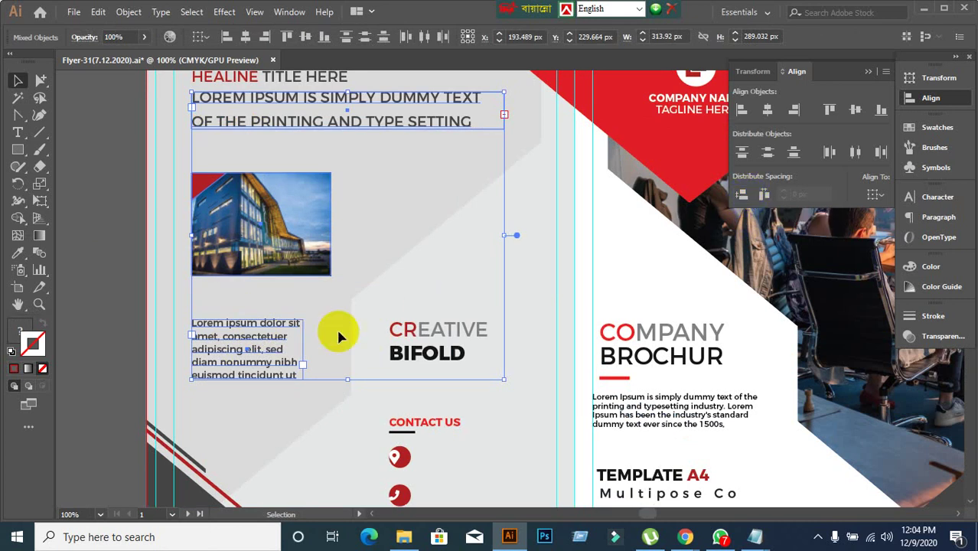
pyautogui.click(120, 257)
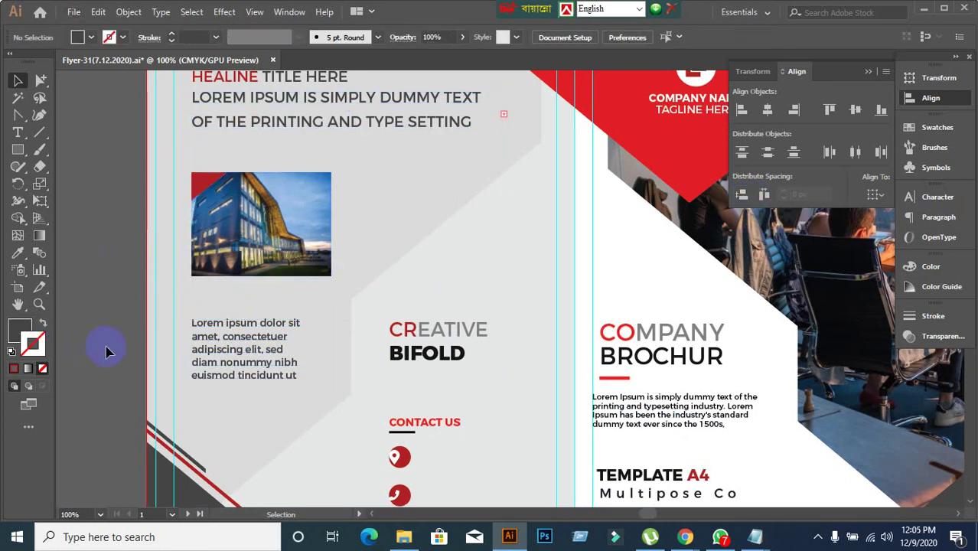
pyautogui.scroll(-1, 107, 344)
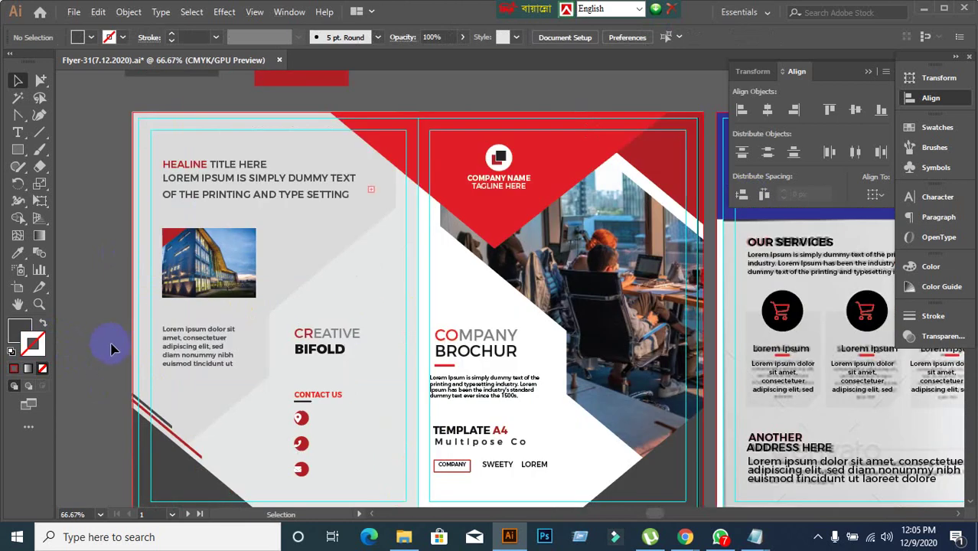
pyautogui.moveTo(111, 349); pyautogui.dragTo(121, 280)
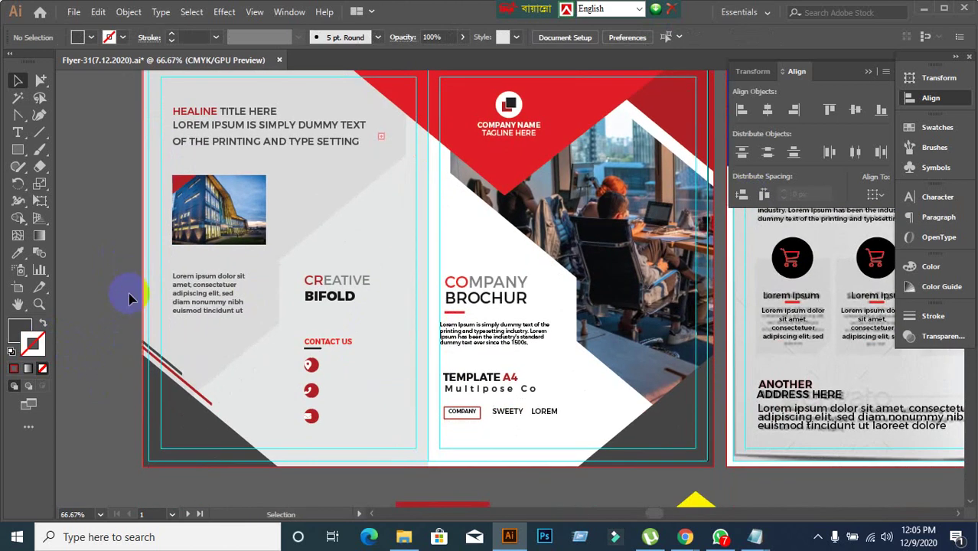
# Center the white location pin within its red circle under the CONTACT US heading and group the two
pyautogui.scroll(1, 280, 420)
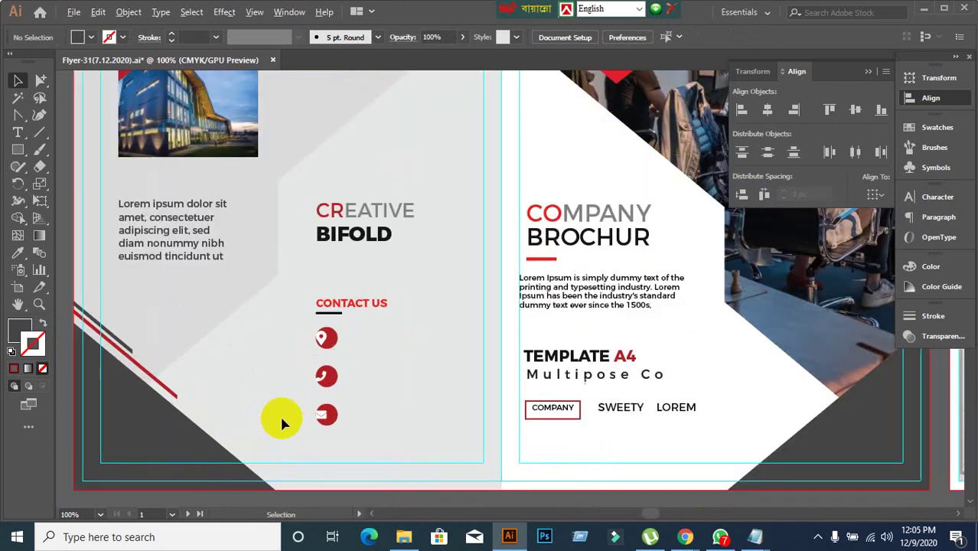
pyautogui.scroll(1, 313, 382)
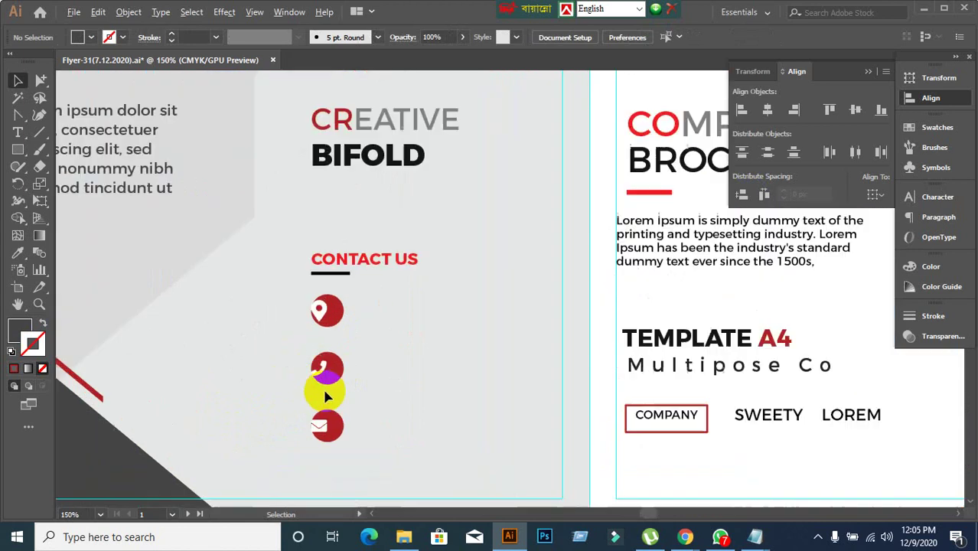
pyautogui.scroll(2, 325, 336)
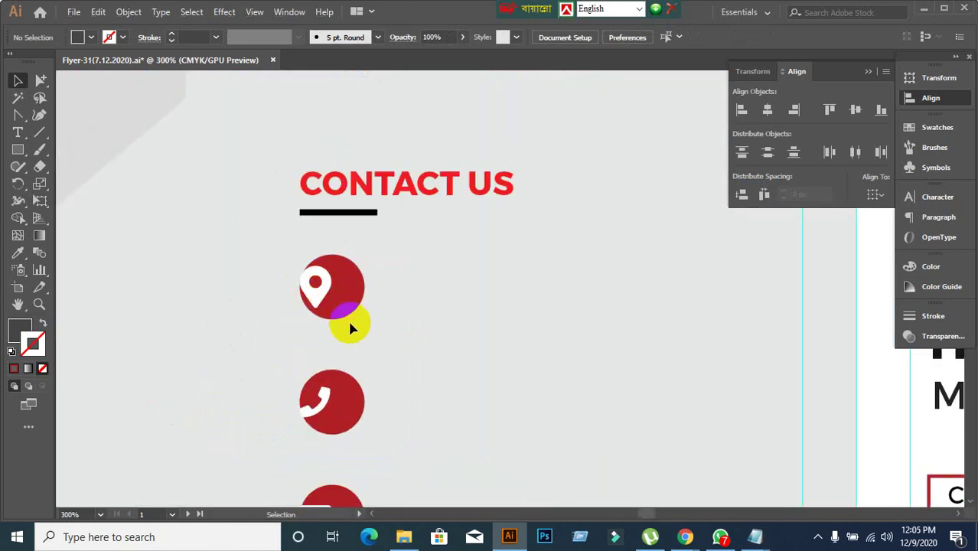
pyautogui.scroll(-3, 317, 332)
pyautogui.scroll(1, 358, 361)
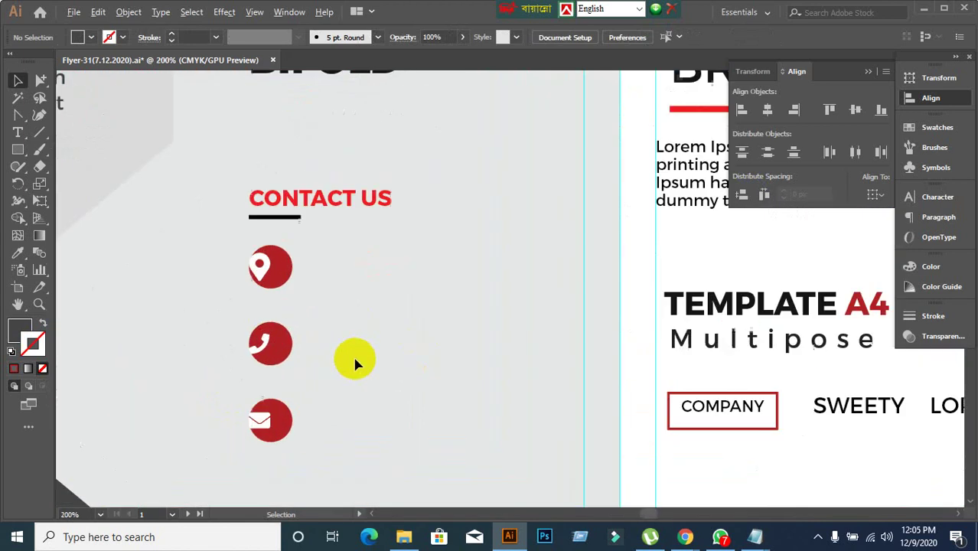
pyautogui.moveTo(199, 255); pyautogui.dragTo(283, 267)
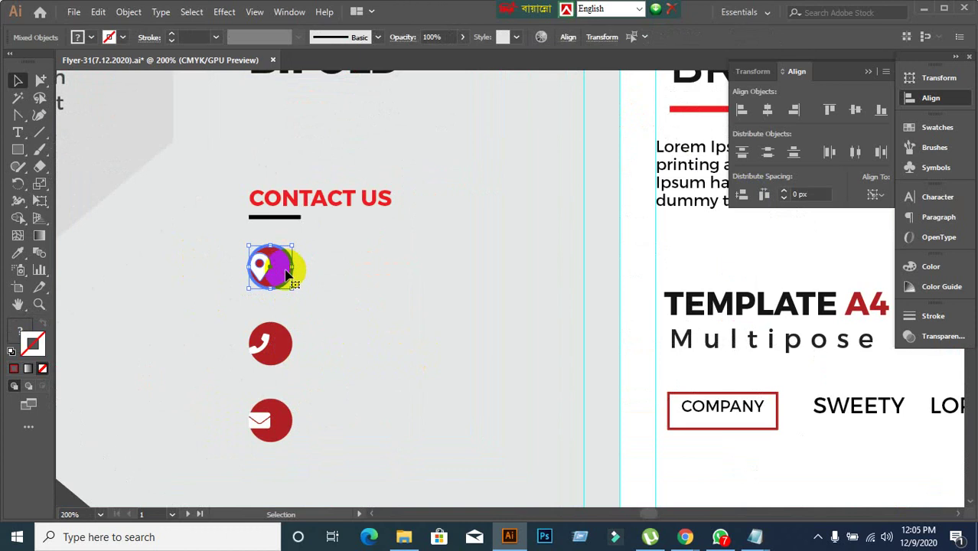
pyautogui.click(768, 111)
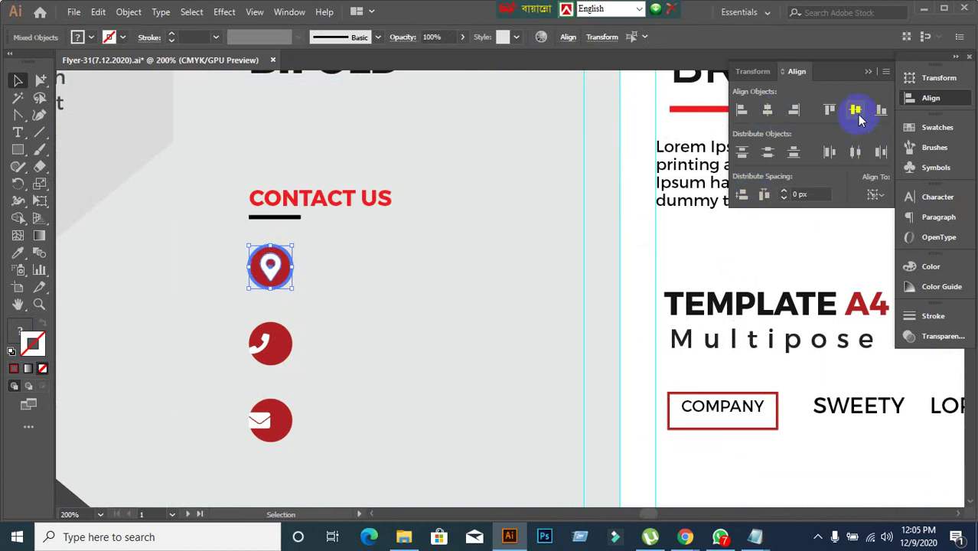
pyautogui.click(349, 302)
pyautogui.moveTo(235, 268); pyautogui.dragTo(328, 290)
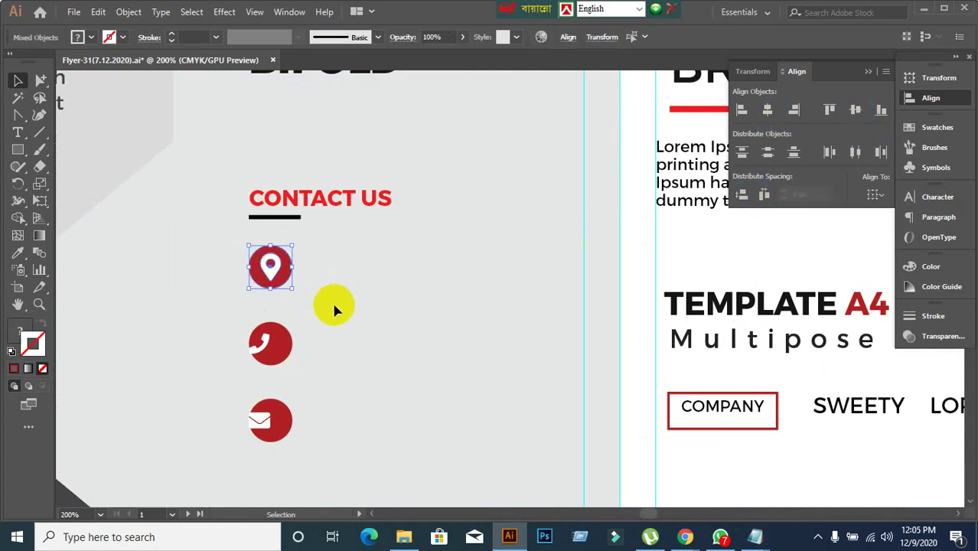
# Center the white phone icon horizontally and vertically within its red circle and group the two
pyautogui.click(234, 362)
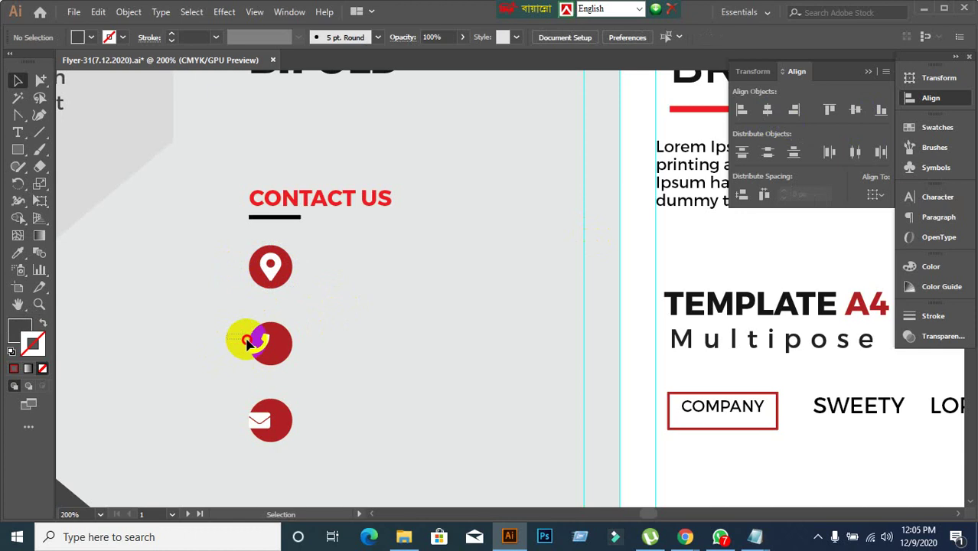
pyautogui.moveTo(247, 343); pyautogui.dragTo(300, 362)
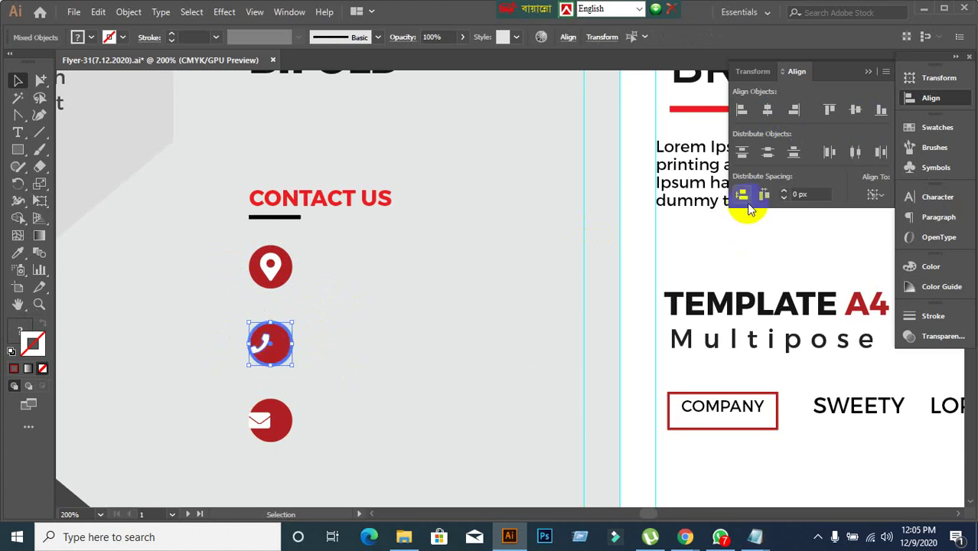
pyautogui.click(765, 111)
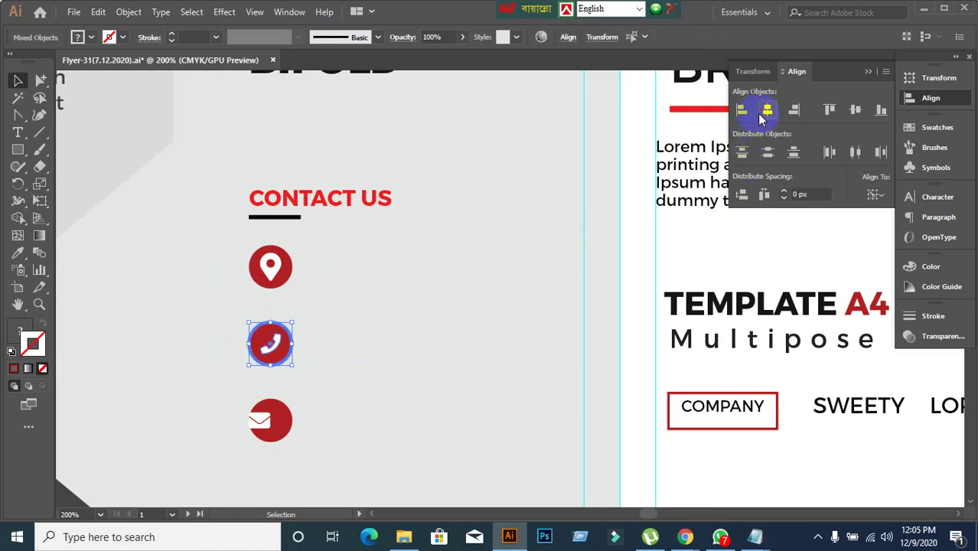
pyautogui.click(855, 108)
pyautogui.moveTo(230, 331); pyautogui.dragTo(325, 363)
# Center the white envelope icon within its red circle and group the two
pyautogui.scroll(-3, 387, 370)
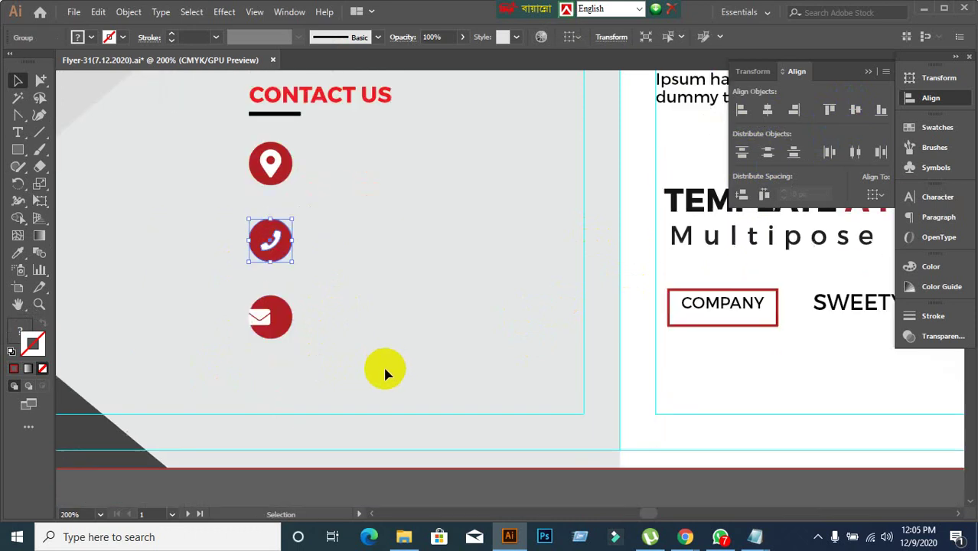
pyautogui.click(384, 371)
pyautogui.moveTo(244, 306); pyautogui.dragTo(301, 326)
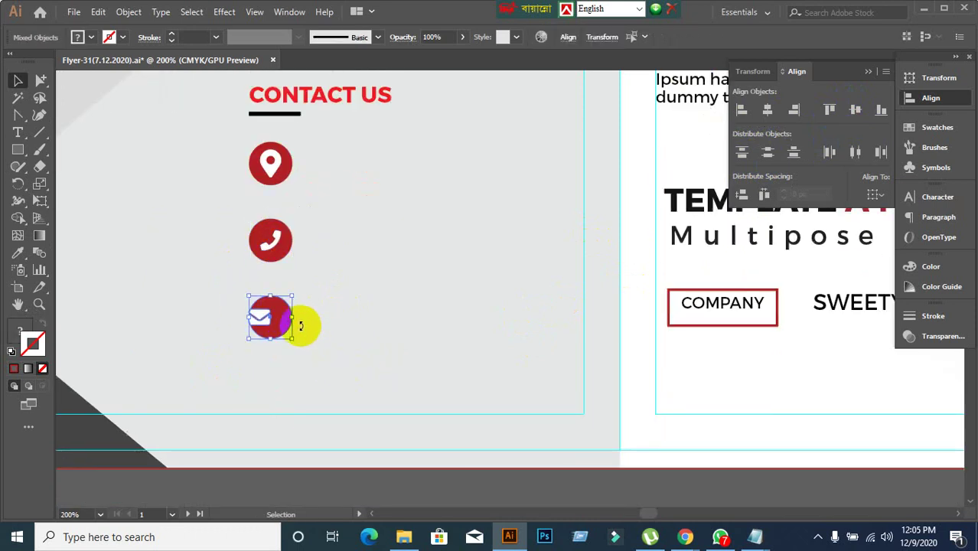
pyautogui.click(854, 110)
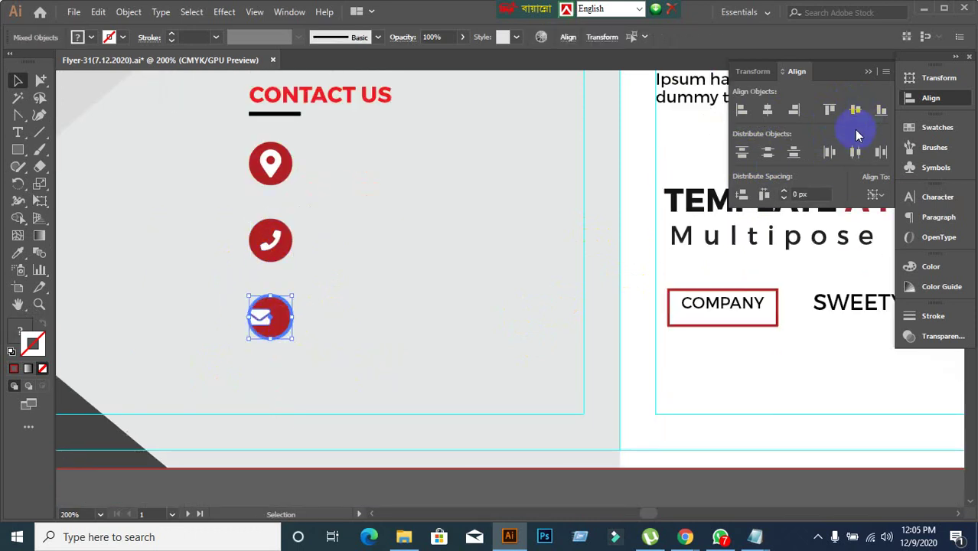
pyautogui.click(525, 264)
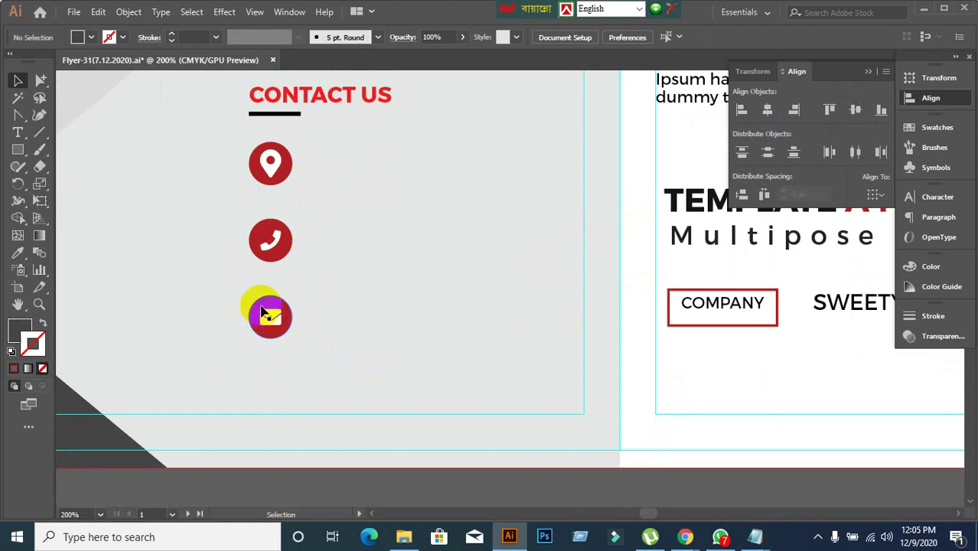
pyautogui.moveTo(227, 296); pyautogui.dragTo(374, 359)
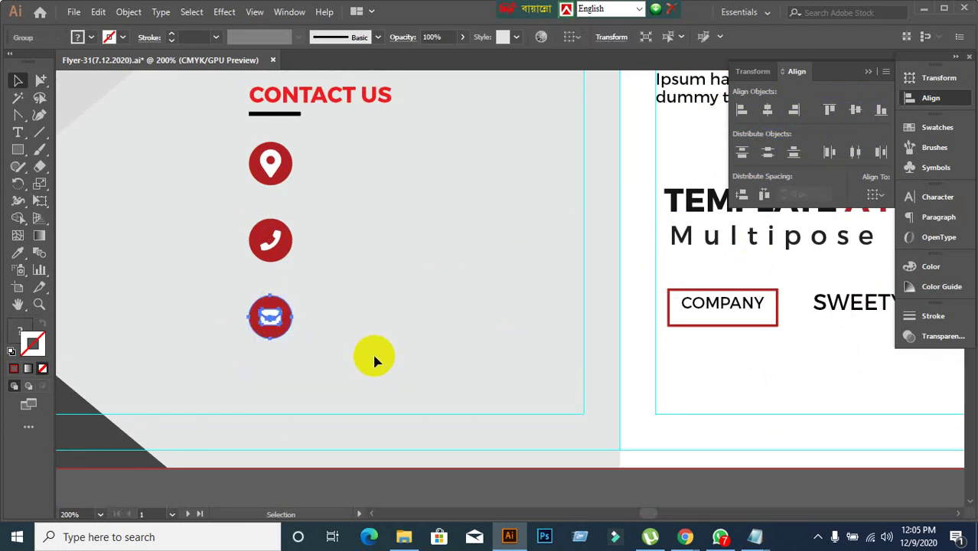
pyautogui.click(381, 358)
# Ungroup the back cover's building picture from its red corner triangle
pyautogui.scroll(-4, 384, 351)
pyautogui.moveTo(457, 380); pyautogui.dragTo(370, 336)
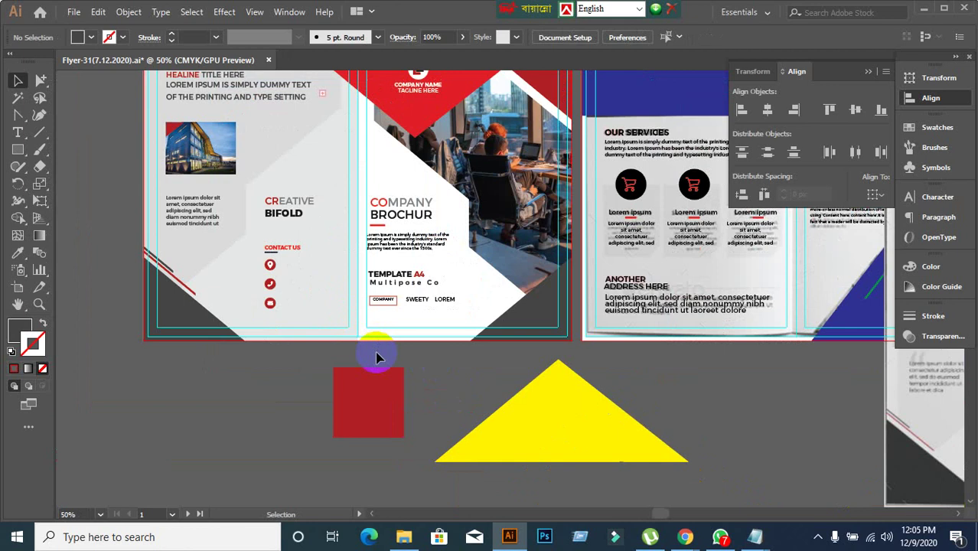
pyautogui.scroll(-2, 384, 175)
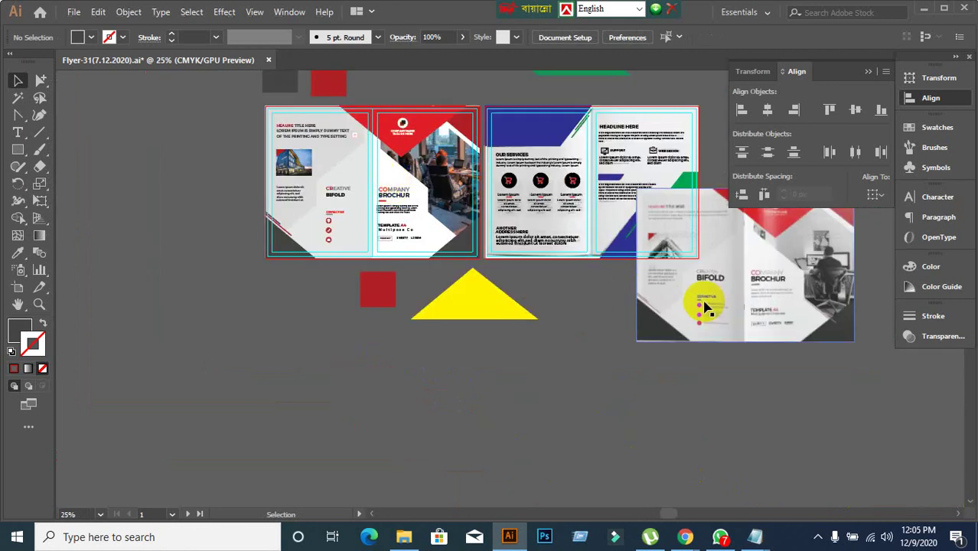
pyautogui.scroll(1, 660, 252)
pyautogui.moveTo(83, 186); pyautogui.dragTo(187, 262)
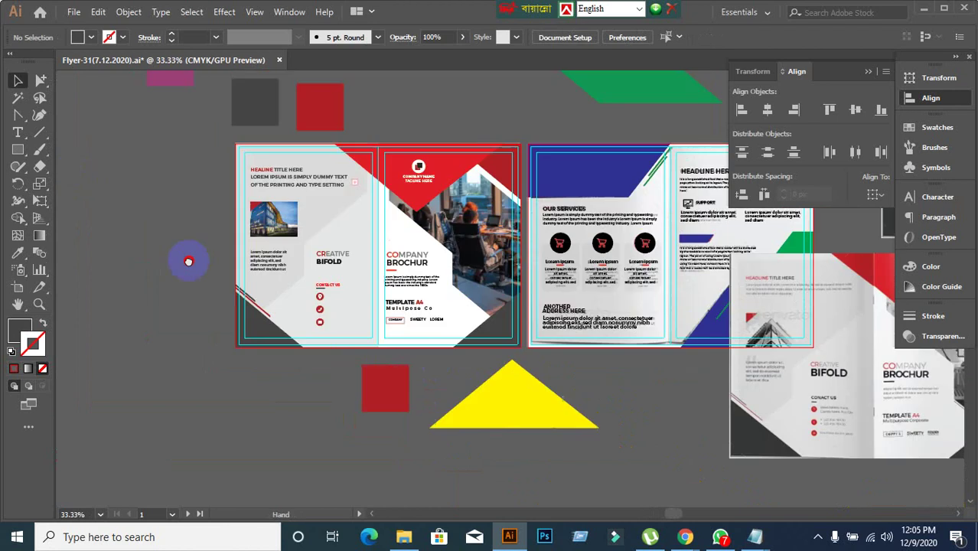
pyautogui.scroll(1, 191, 264)
pyautogui.scroll(1, 321, 329)
pyautogui.click(329, 213)
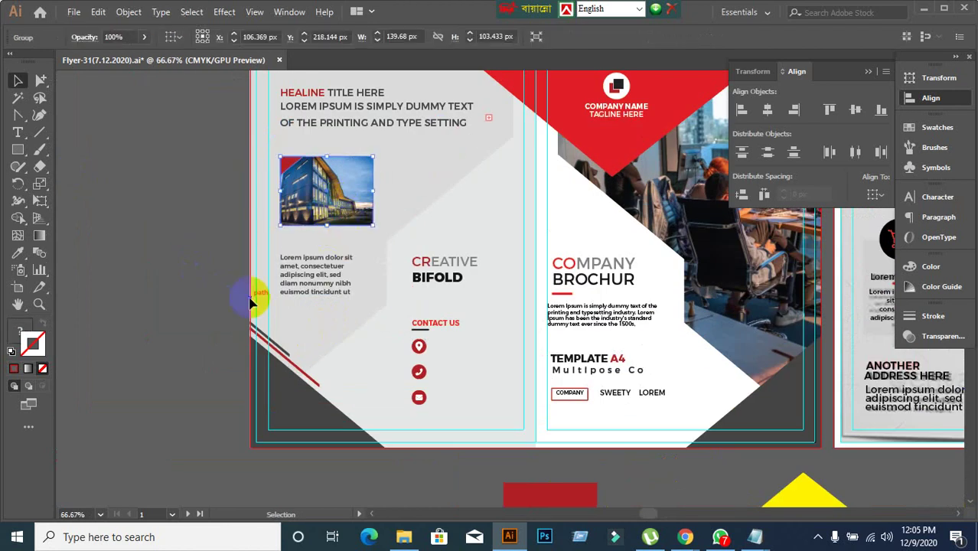
pyautogui.rightClick(329, 201)
pyautogui.click(399, 324)
pyautogui.click(113, 225)
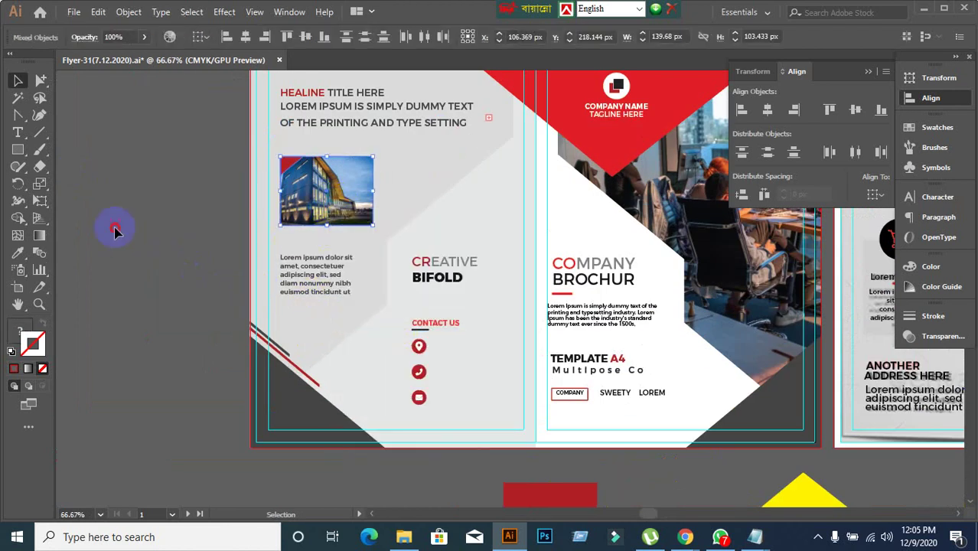
# Convert the back cover's building picture to grayscale
pyautogui.click(349, 200)
pyautogui.click(99, 13)
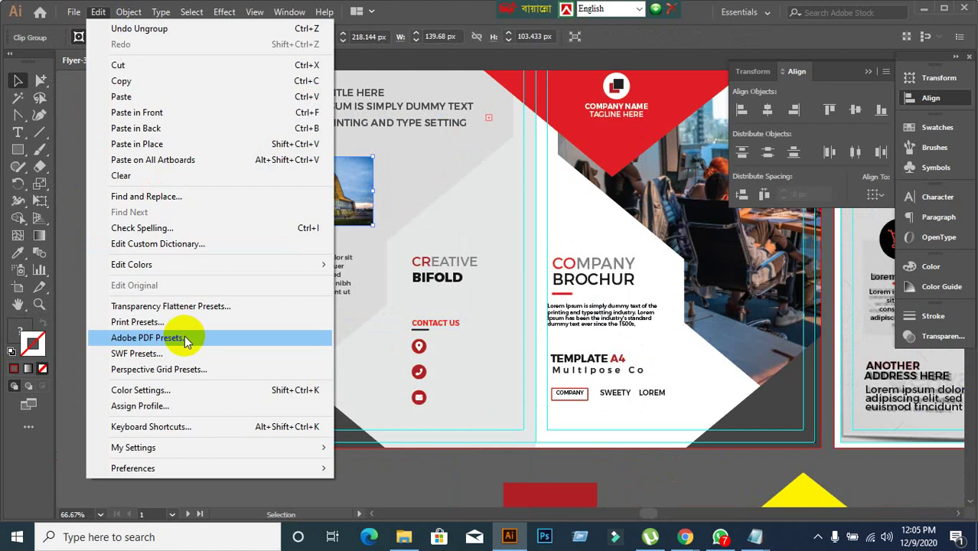
pyautogui.moveTo(156, 267)
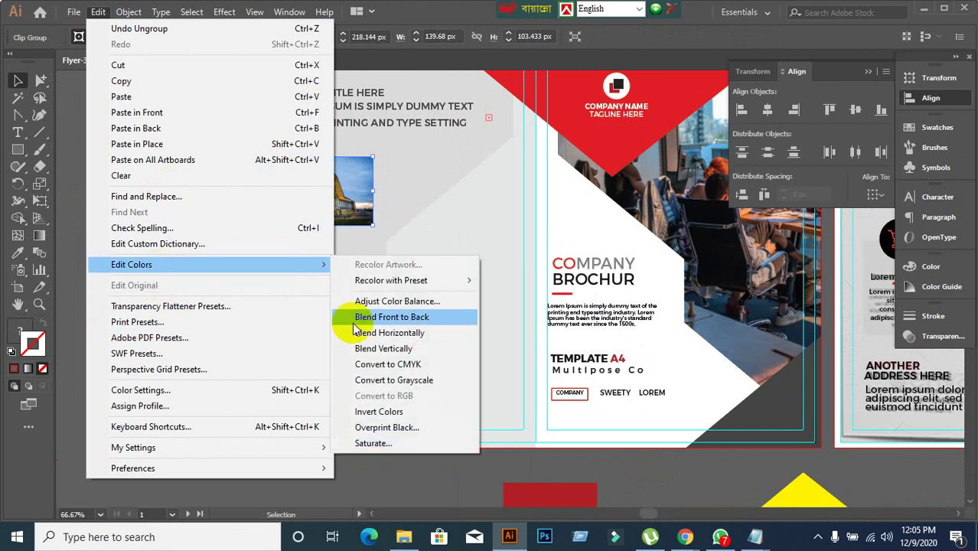
pyautogui.click(383, 380)
pyautogui.click(327, 227)
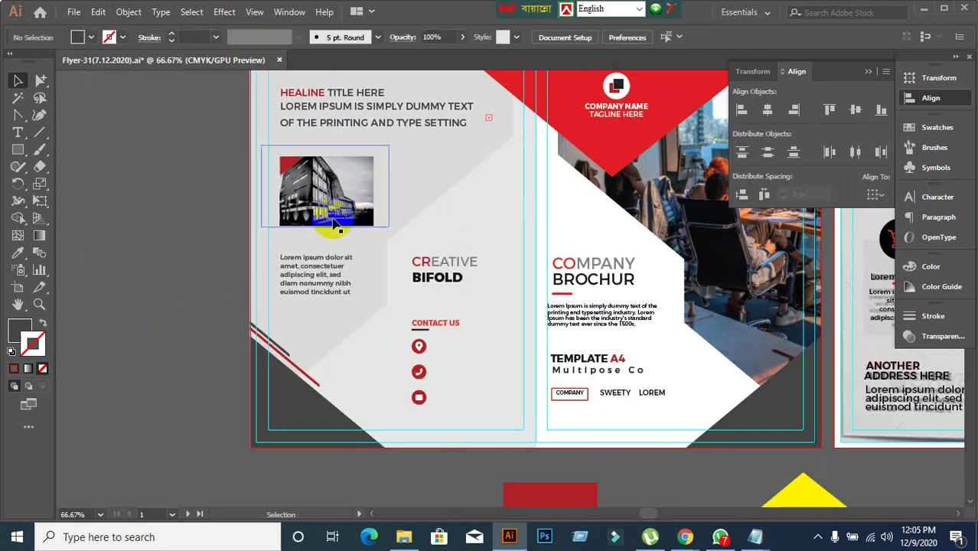
# Group the back cover's headline, paragraph, building picture and small Lorem ipsum text, and move them to the inner left margin guide
pyautogui.moveTo(546, 375); pyautogui.dragTo(556, 371)
pyautogui.scroll(-1, 553, 369)
pyautogui.moveTo(617, 346); pyautogui.dragTo(465, 321)
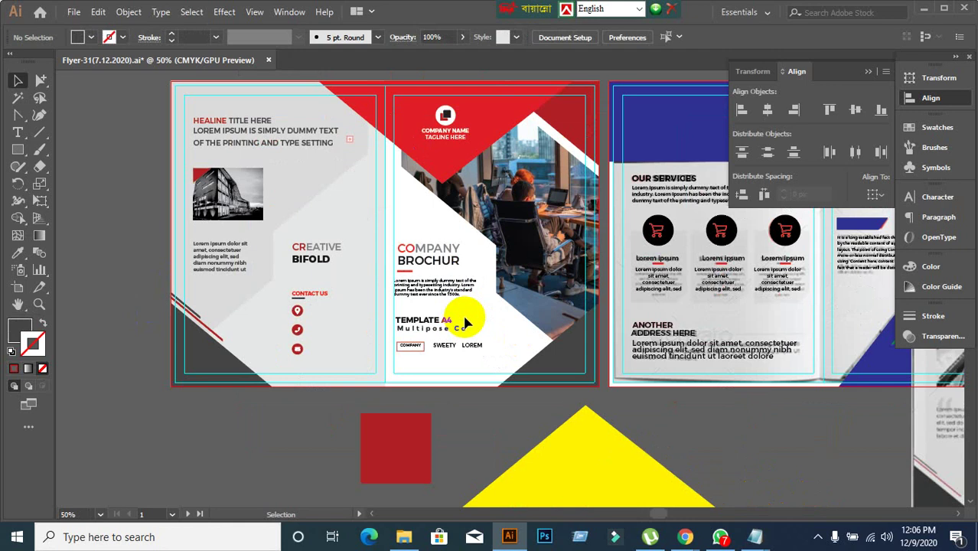
pyautogui.scroll(1, 306, 316)
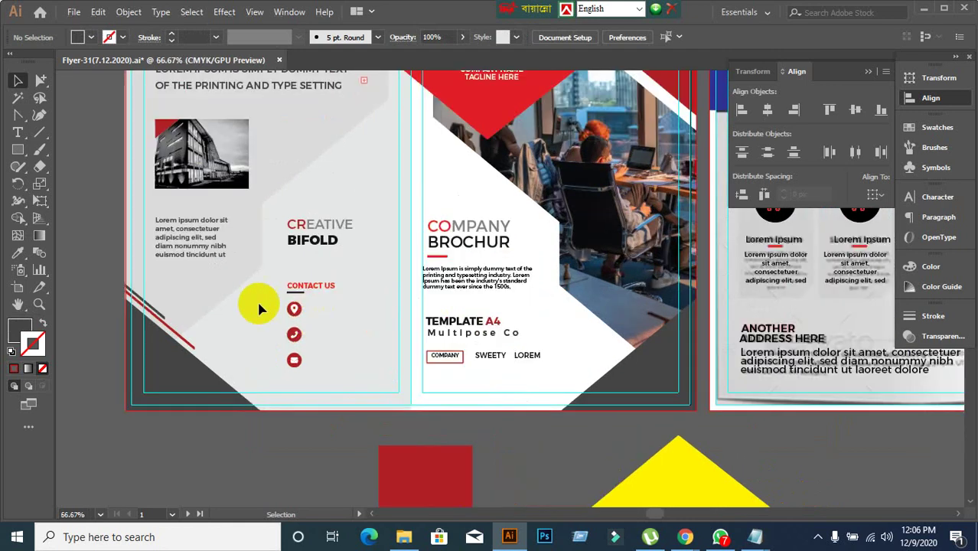
pyautogui.scroll(2, 196, 256)
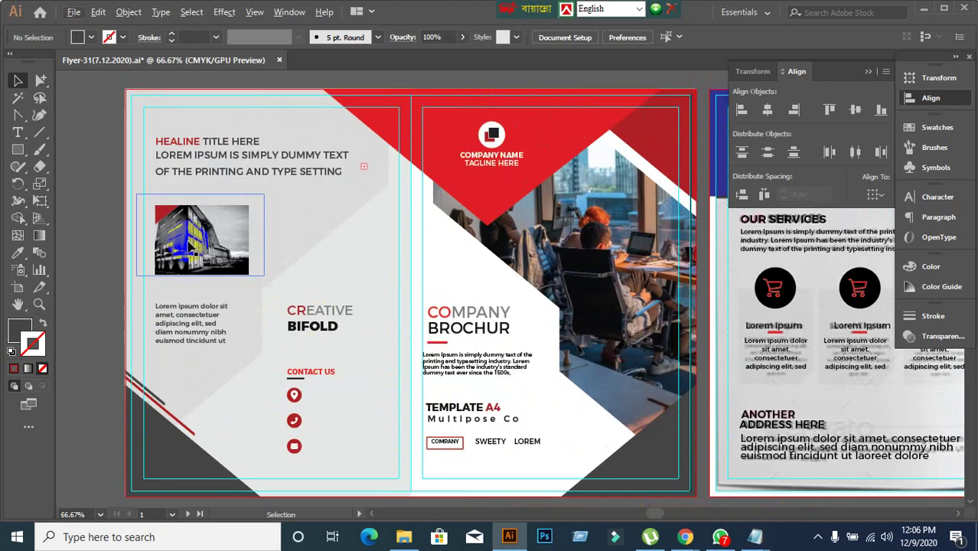
pyautogui.click(200, 153)
pyautogui.click(89, 180)
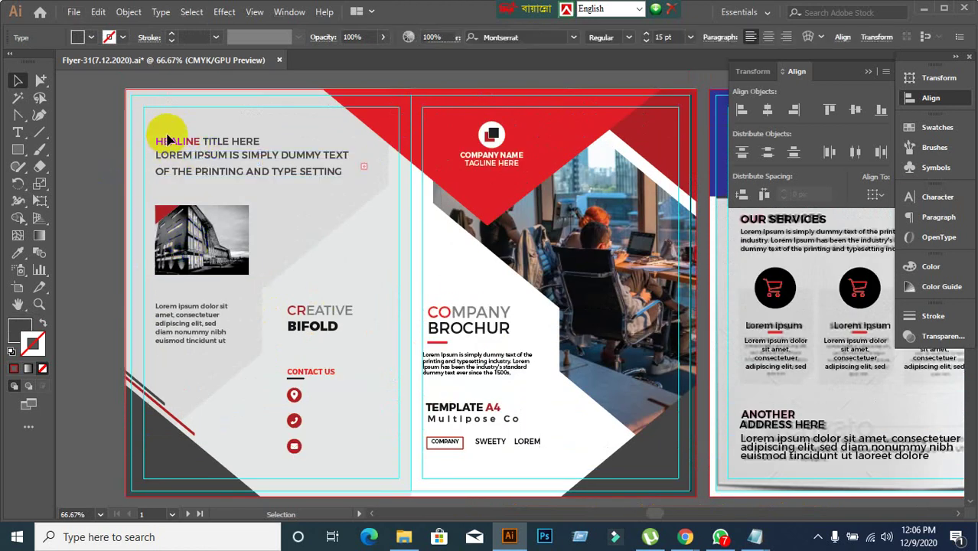
pyautogui.moveTo(165, 130); pyautogui.dragTo(233, 360)
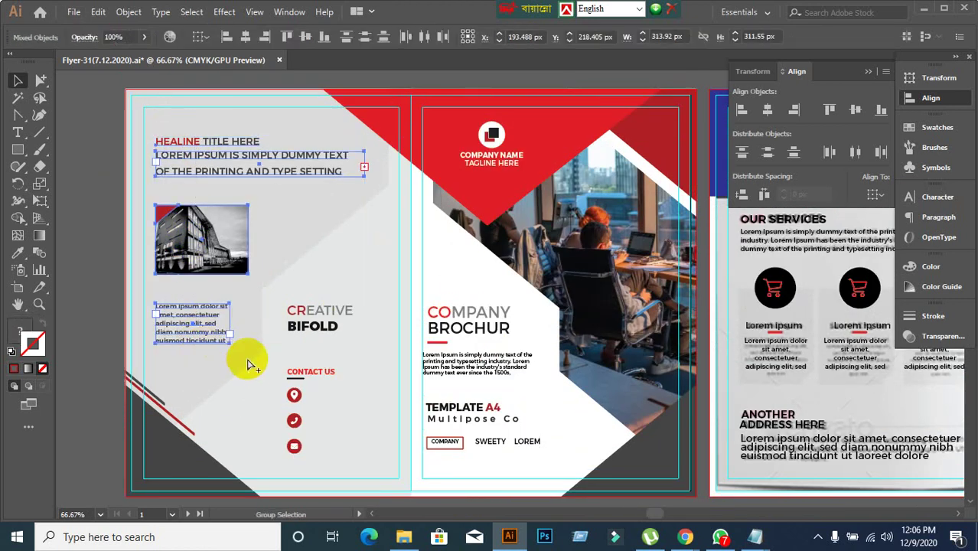
pyautogui.click(98, 307)
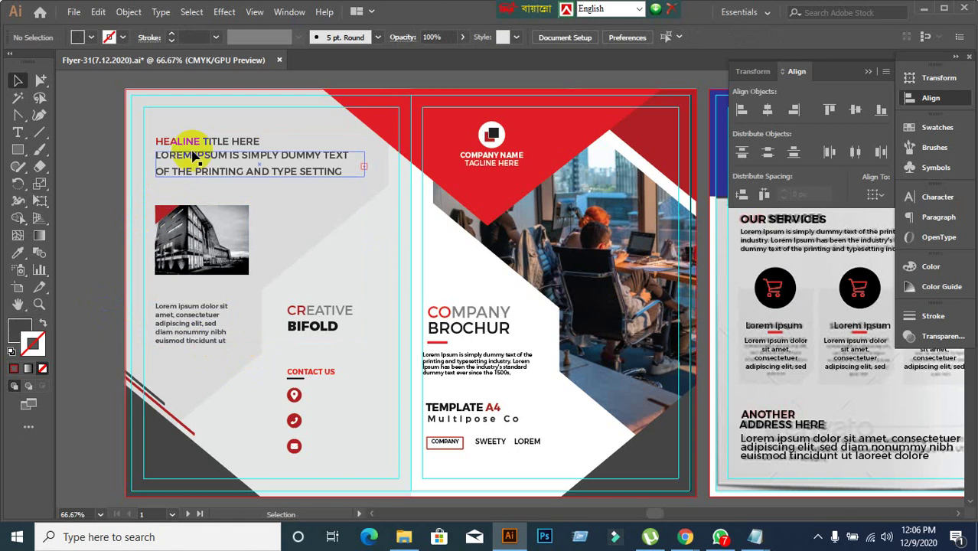
pyautogui.moveTo(194, 155); pyautogui.dragTo(184, 157)
pyautogui.click(256, 300)
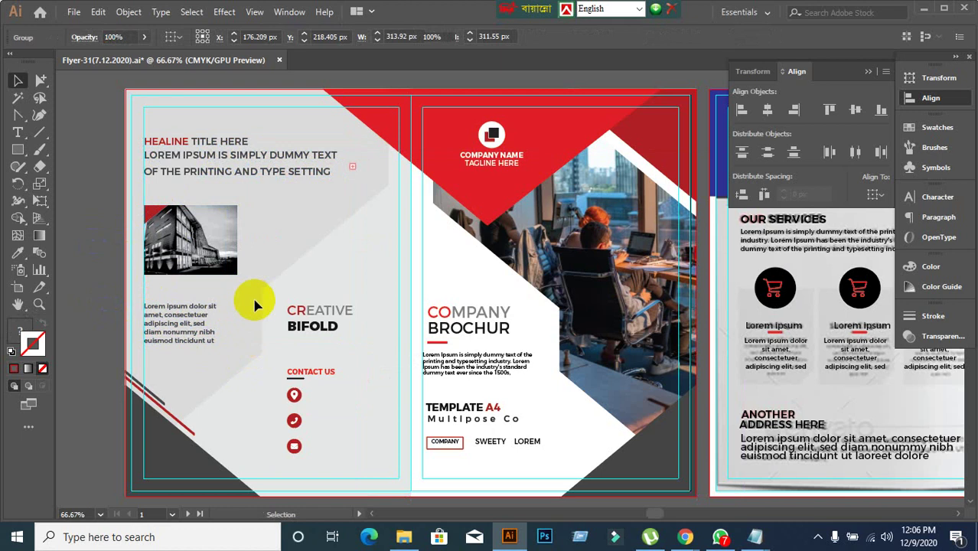
# Ungroup the back cover's left column of headline, paragraph, building picture and small text block
pyautogui.scroll(-1, 412, 366)
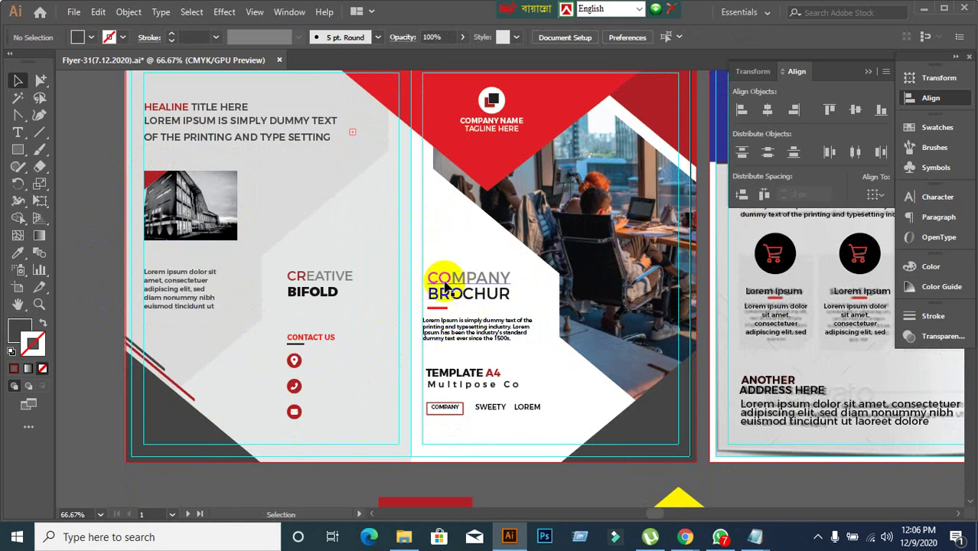
pyautogui.scroll(2, 476, 201)
pyautogui.click(474, 157)
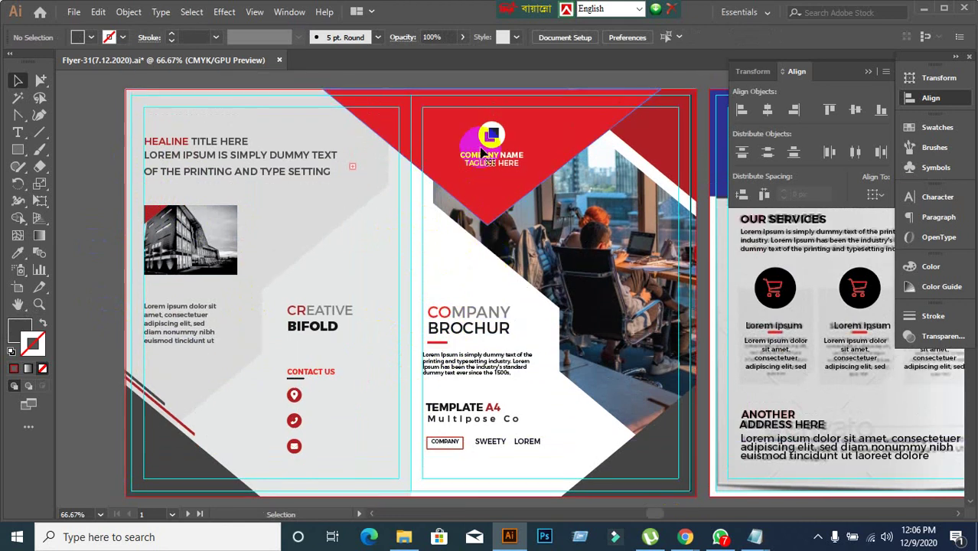
pyautogui.click(110, 227)
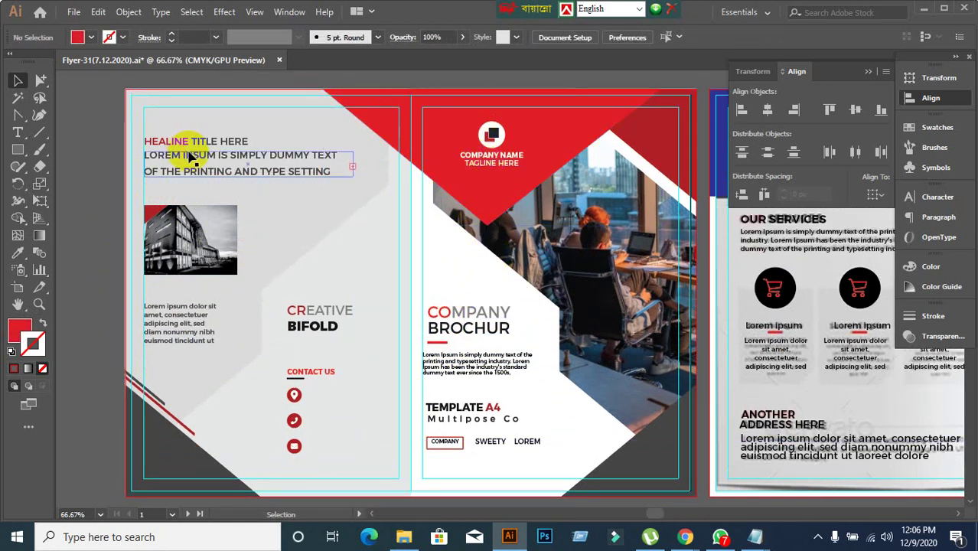
pyautogui.click(191, 156)
pyautogui.rightClick(217, 158)
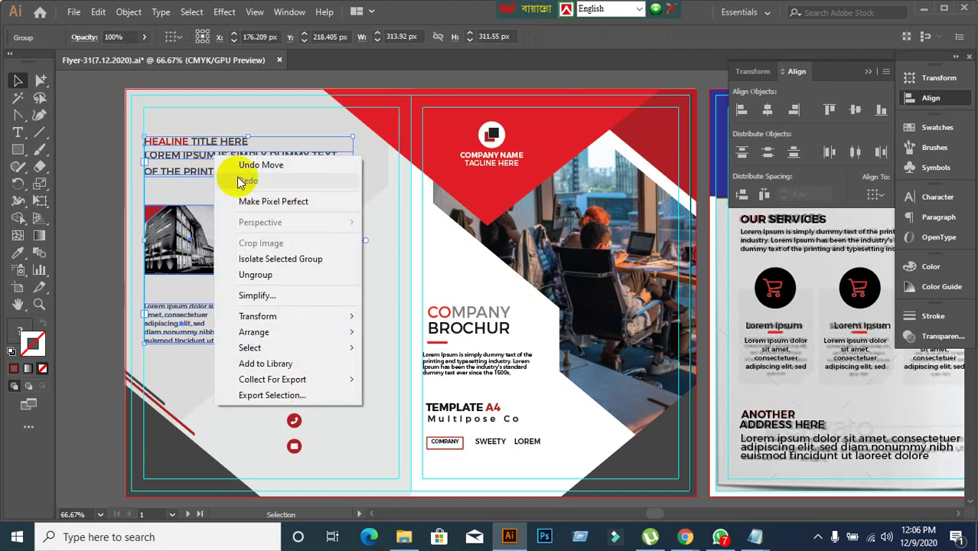
pyautogui.click(258, 275)
pyautogui.click(86, 219)
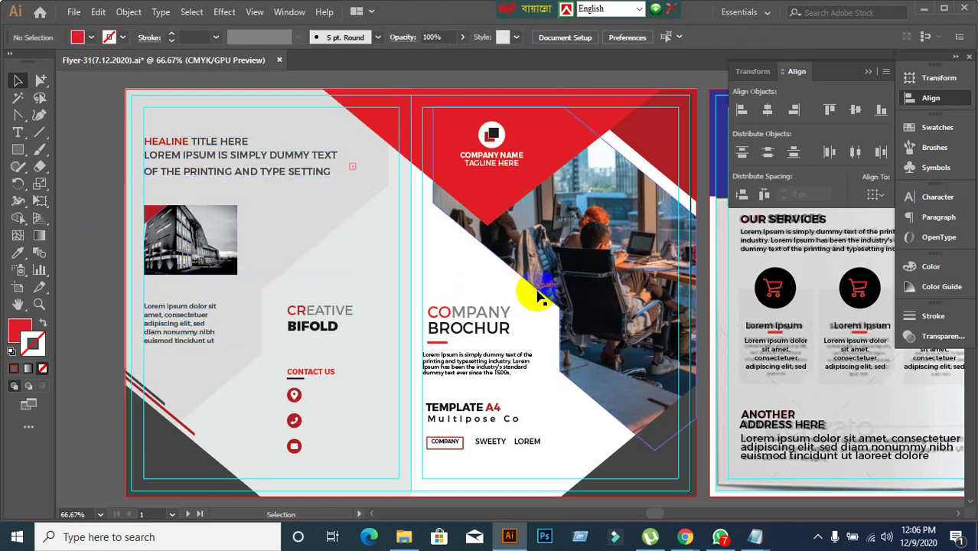
# Compare the outer cover spread with the reference brochure image beside the artboards
pyautogui.scroll(-1, 535, 291)
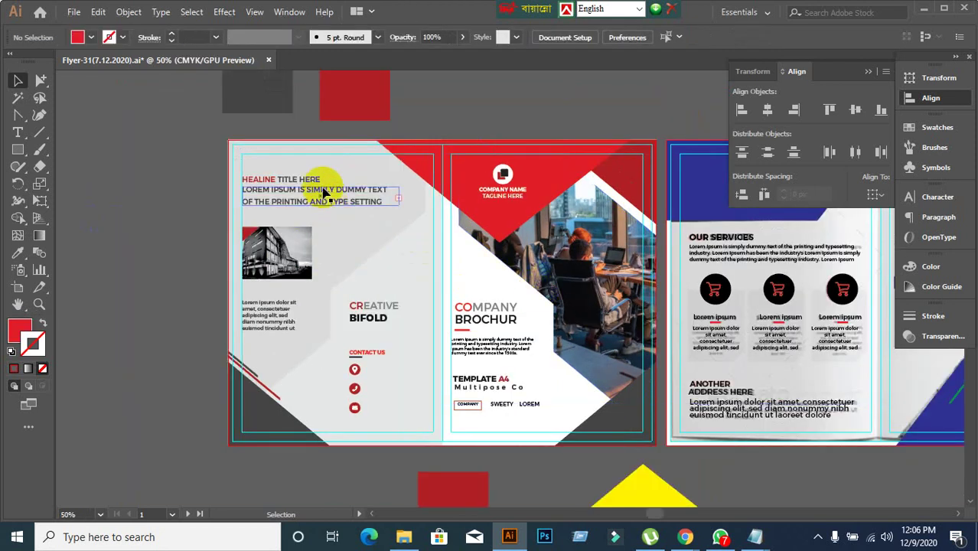
pyautogui.scroll(-2, 621, 334)
pyautogui.hscroll(3, 612, 333)
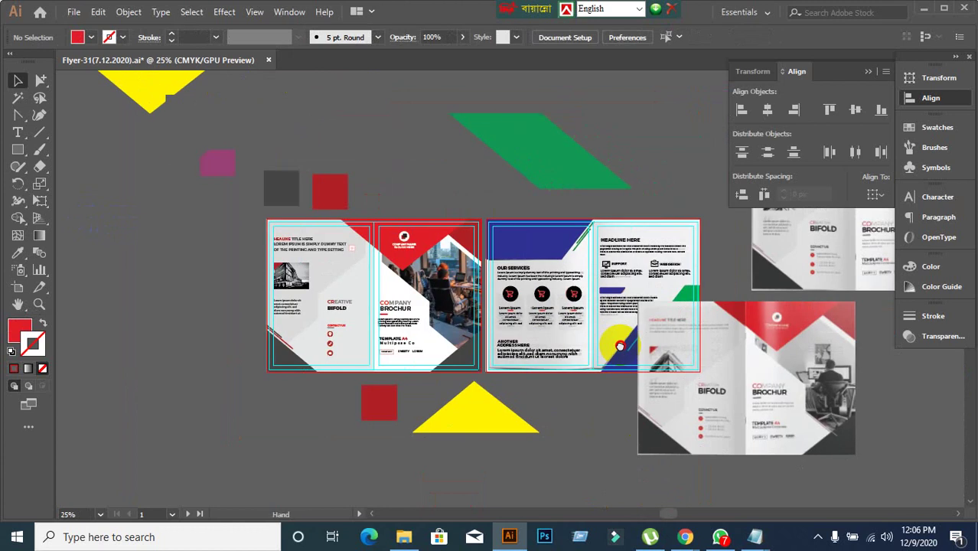
pyautogui.scroll(1, 404, 297)
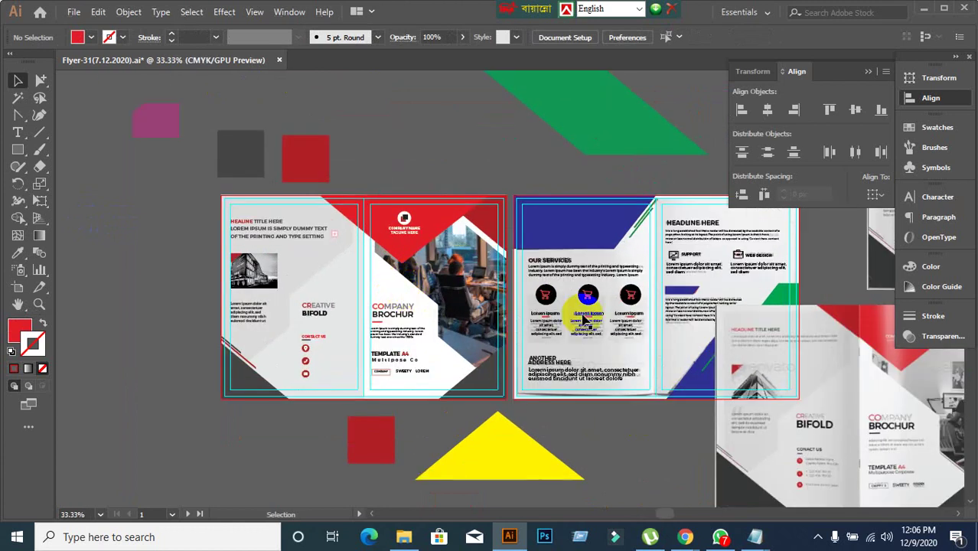
pyautogui.scroll(-1, 583, 320)
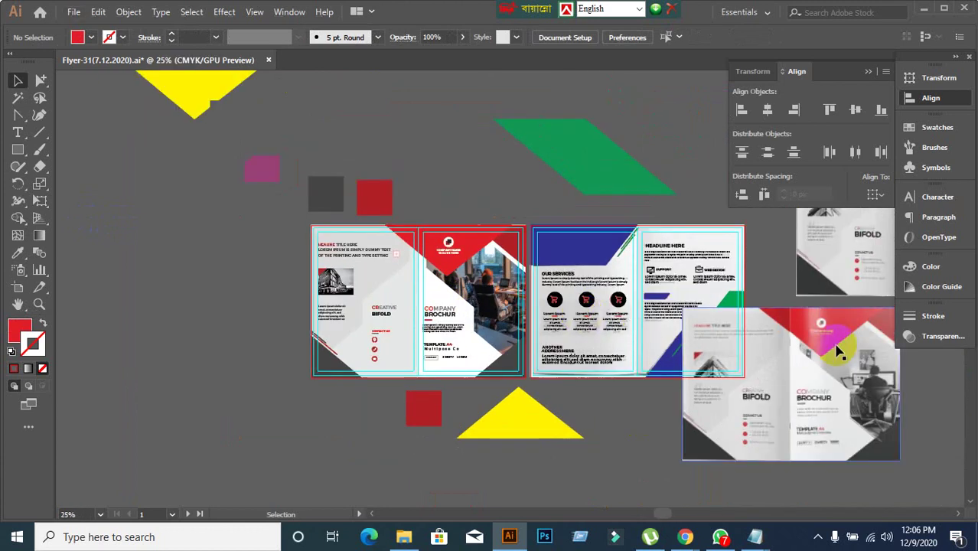
pyautogui.scroll(2, 817, 371)
pyautogui.hscroll(2, 817, 371)
pyautogui.hscroll(-4, 690, 342)
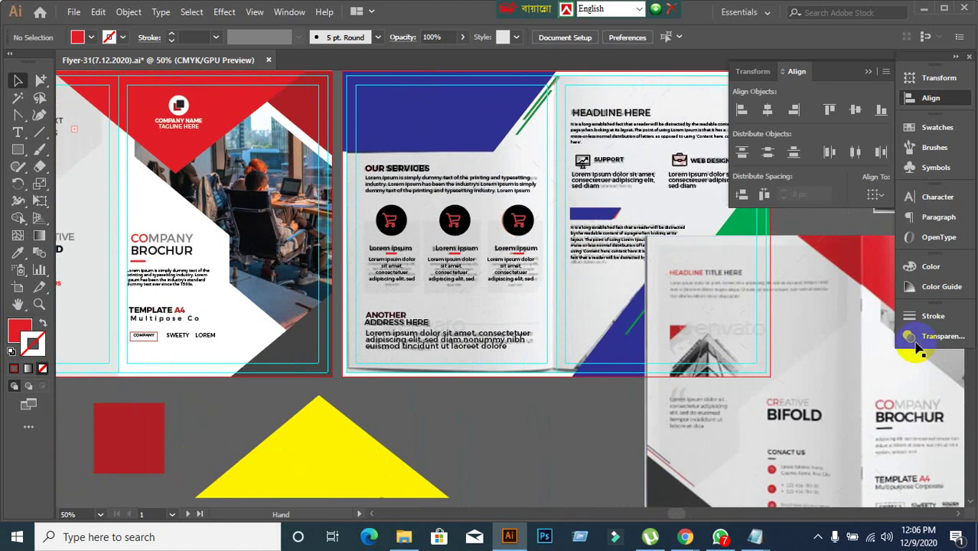
pyautogui.scroll(-1, 129, 302)
pyautogui.moveTo(128, 302); pyautogui.dragTo(212, 280)
pyautogui.scroll(1, 179, 251)
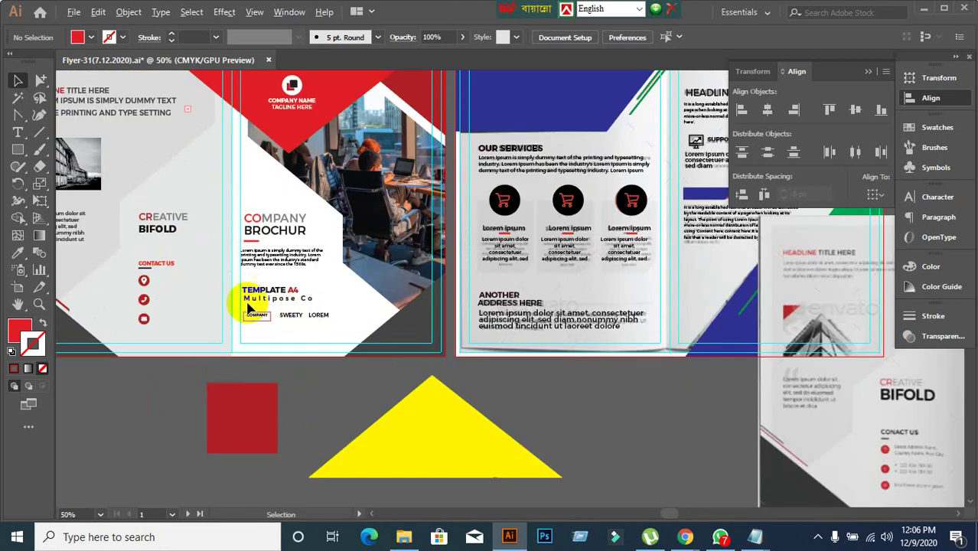
# Vertically center the word COMPANY inside its outlined box at the foot of the front cover
pyautogui.moveTo(161, 306); pyautogui.dragTo(314, 244)
pyautogui.scroll(2, 422, 256)
pyautogui.scroll(3, 353, 261)
pyautogui.hscroll(1, 353, 261)
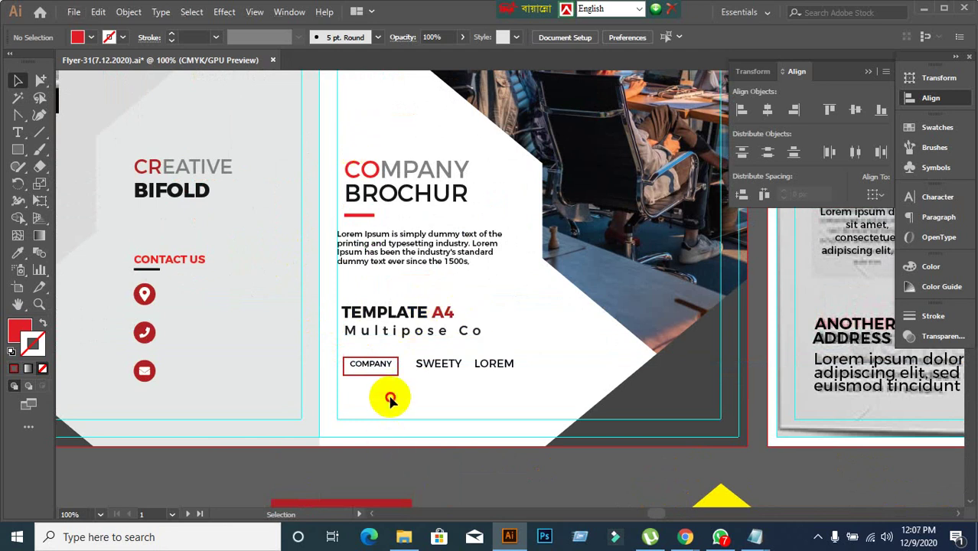
pyautogui.click(377, 363)
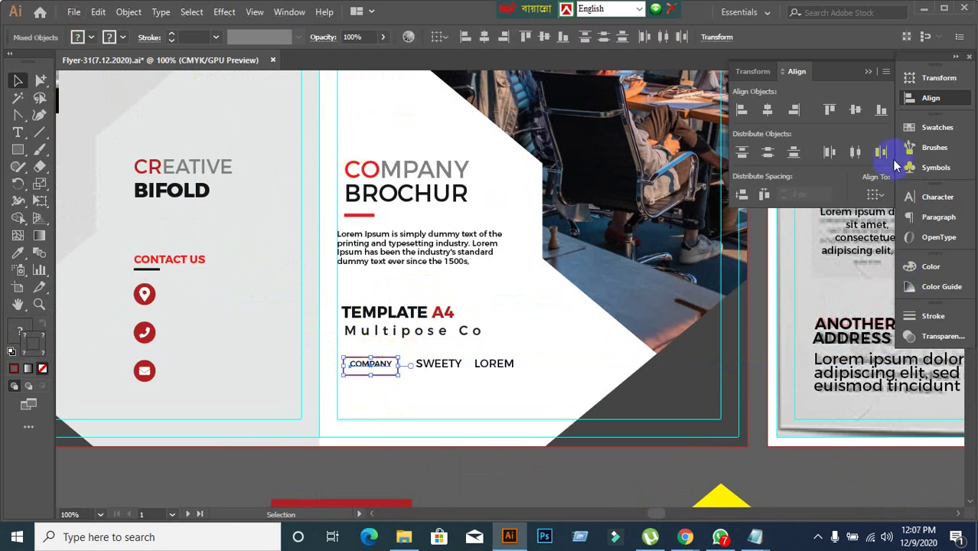
pyautogui.click(857, 111)
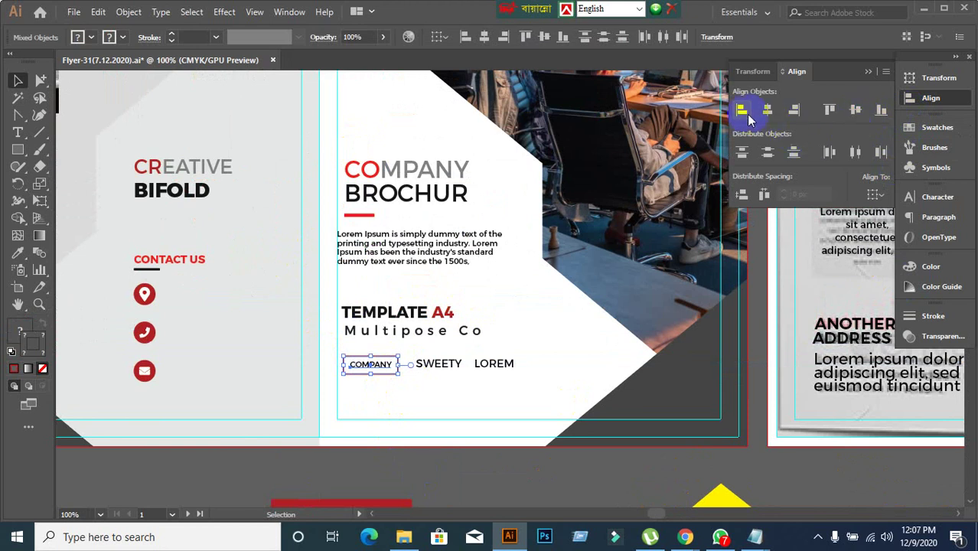
pyautogui.click(490, 386)
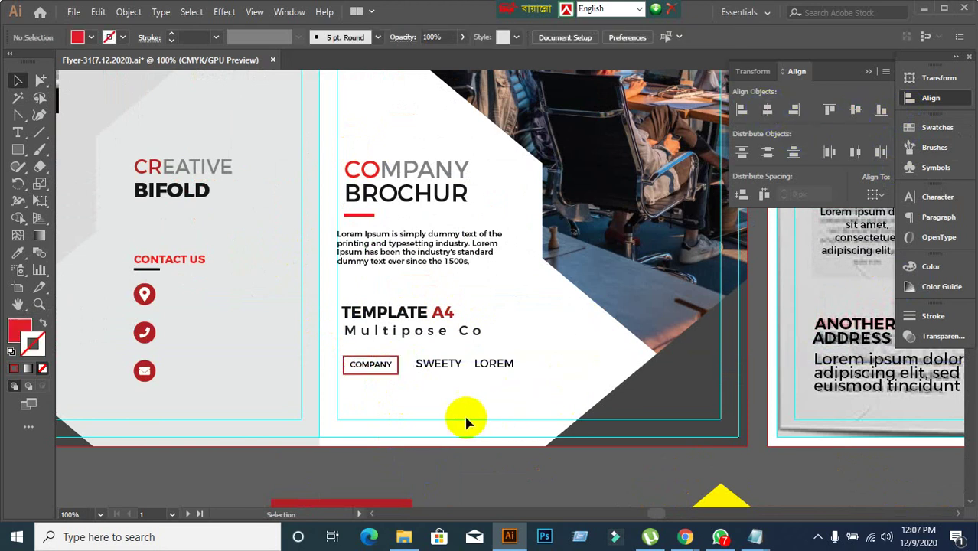
# Set the COMPANY box's stroke color to dark gray 282828
pyautogui.click(378, 380)
pyautogui.click(35, 343)
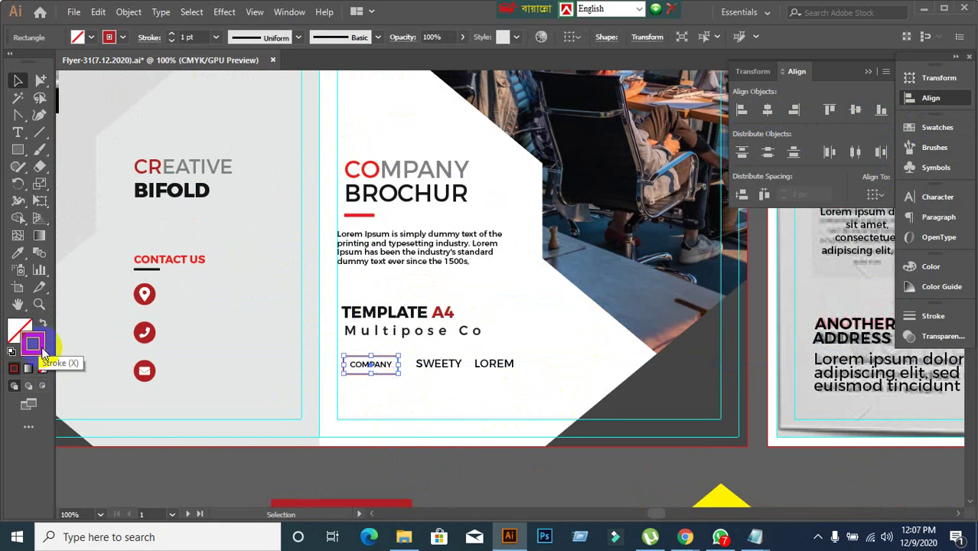
pyautogui.doubleClick(42, 351)
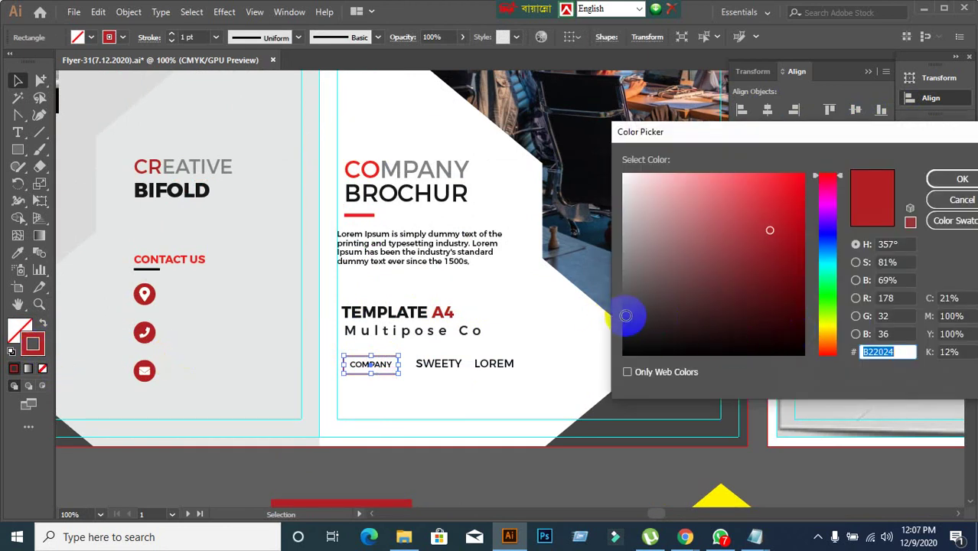
pyautogui.click(619, 326)
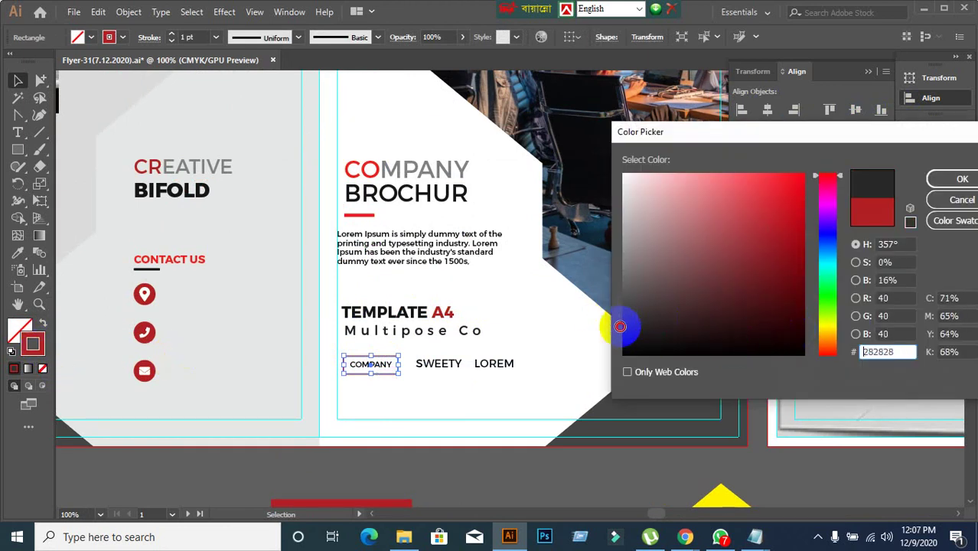
pyautogui.click(958, 179)
pyautogui.click(517, 446)
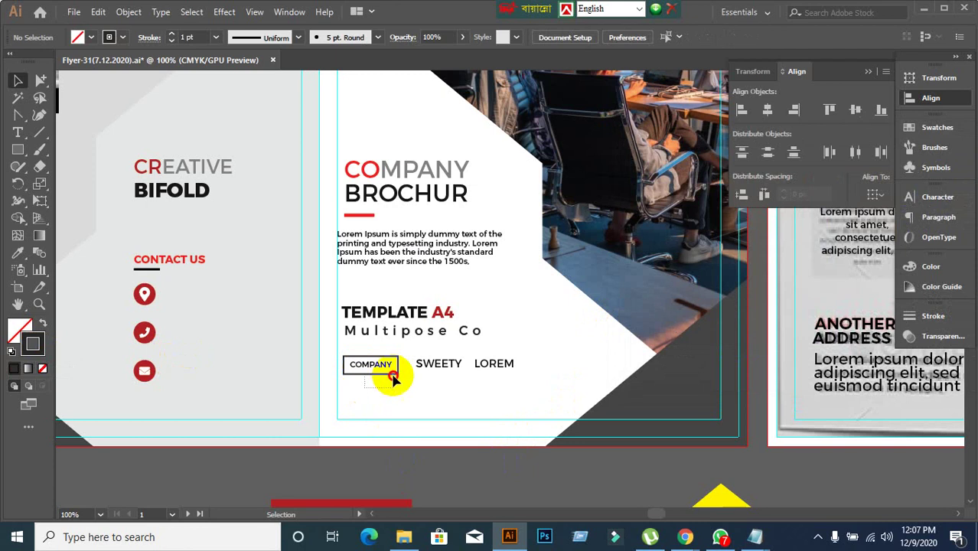
# Align the vertical centers of the COMPANY box and text, SWEETY and LOREM
pyautogui.moveTo(393, 378); pyautogui.dragTo(535, 375)
pyautogui.click(572, 400)
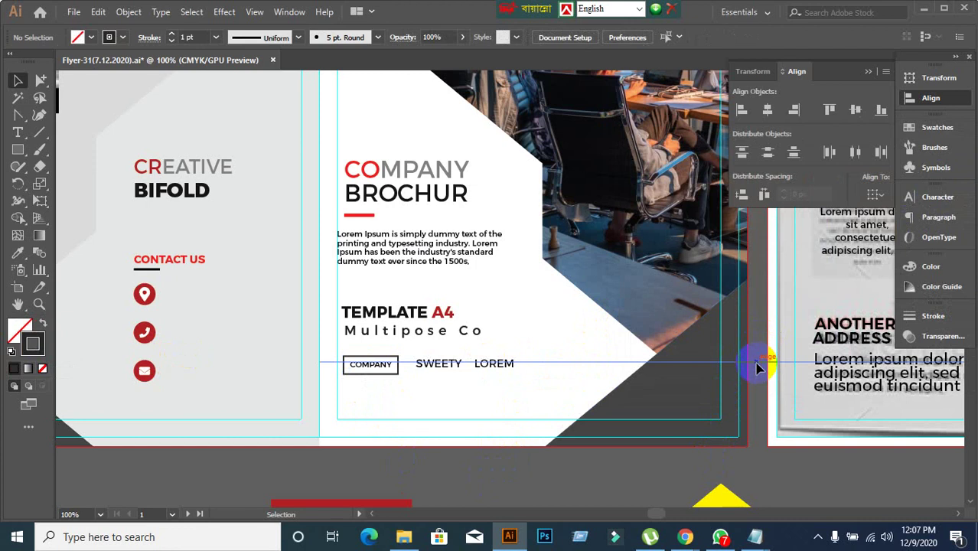
pyautogui.click(494, 362)
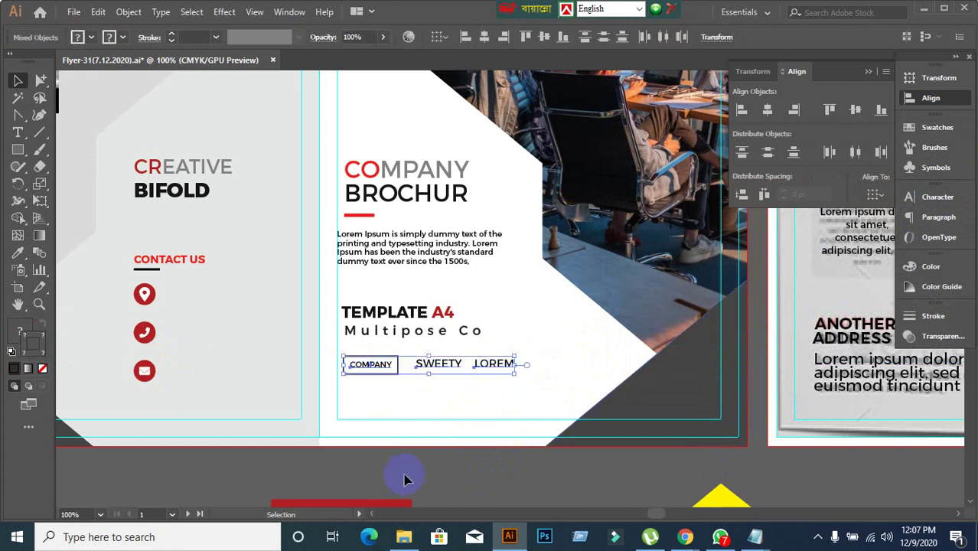
pyautogui.click(863, 115)
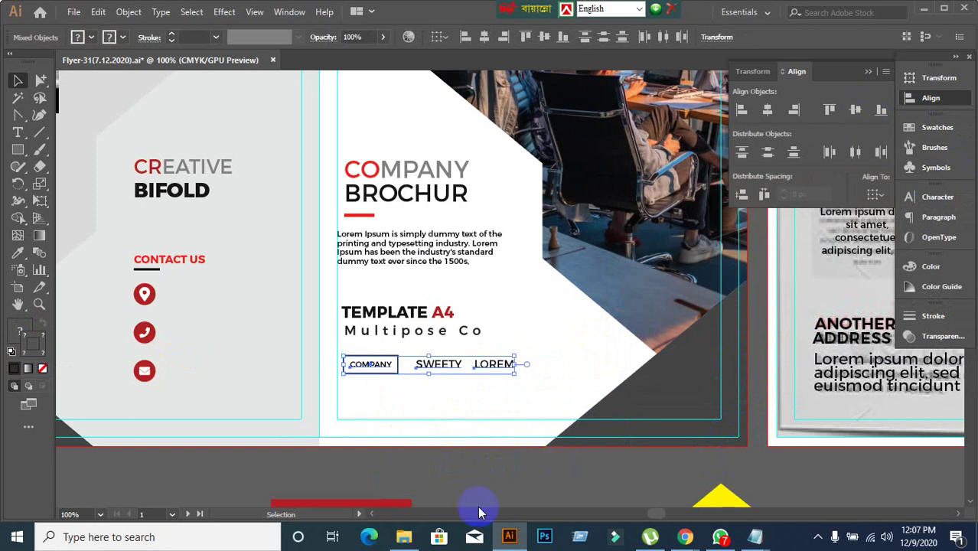
# Group the word COMPANY with its outlined box
pyautogui.click(371, 383)
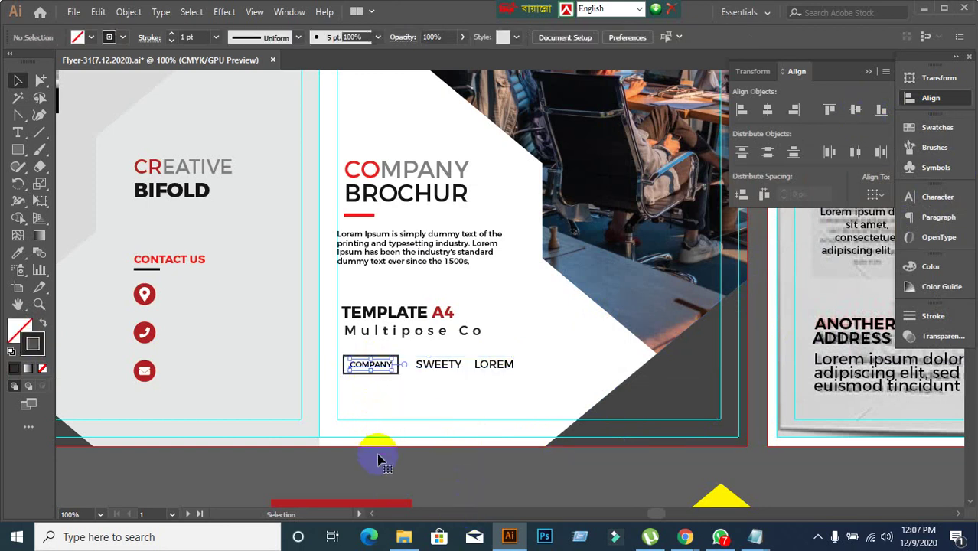
pyautogui.click(368, 378)
pyautogui.click(368, 384)
pyautogui.moveTo(380, 351); pyautogui.dragTo(575, 375)
pyautogui.click(376, 397)
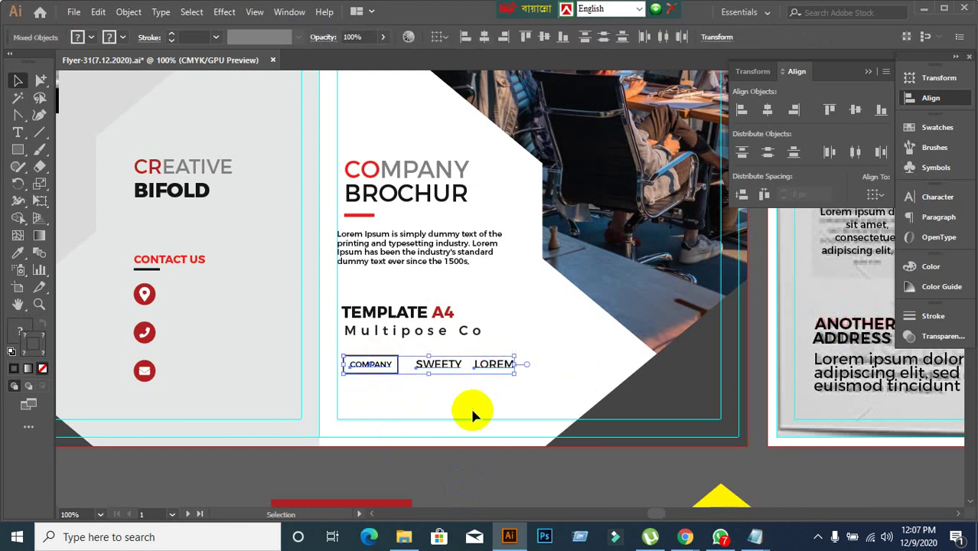
# Distribute the COMPANY box, SWEETY and LOREM with equal horizontal spacing
pyautogui.click(382, 402)
pyautogui.moveTo(382, 402); pyautogui.dragTo(519, 334)
pyautogui.click(405, 391)
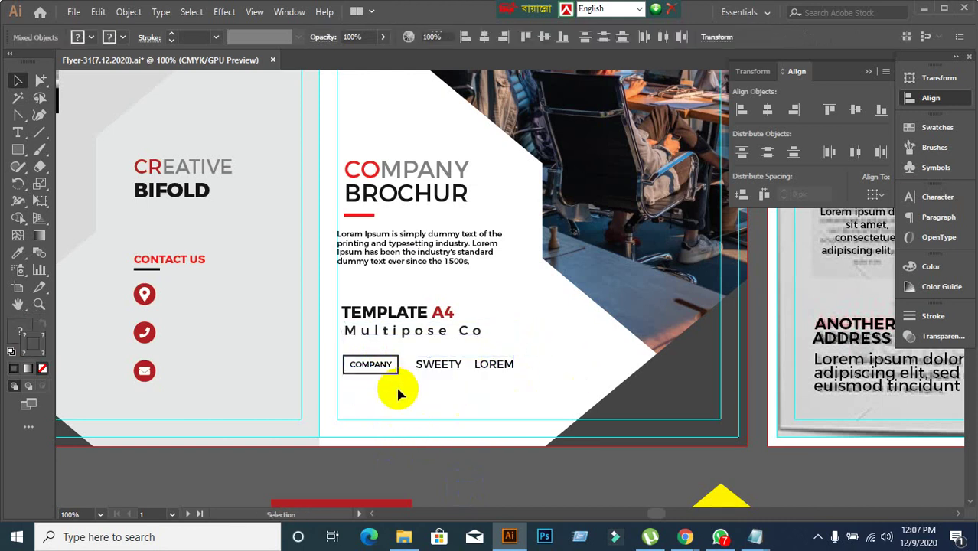
pyautogui.click(376, 366)
pyautogui.click(433, 364)
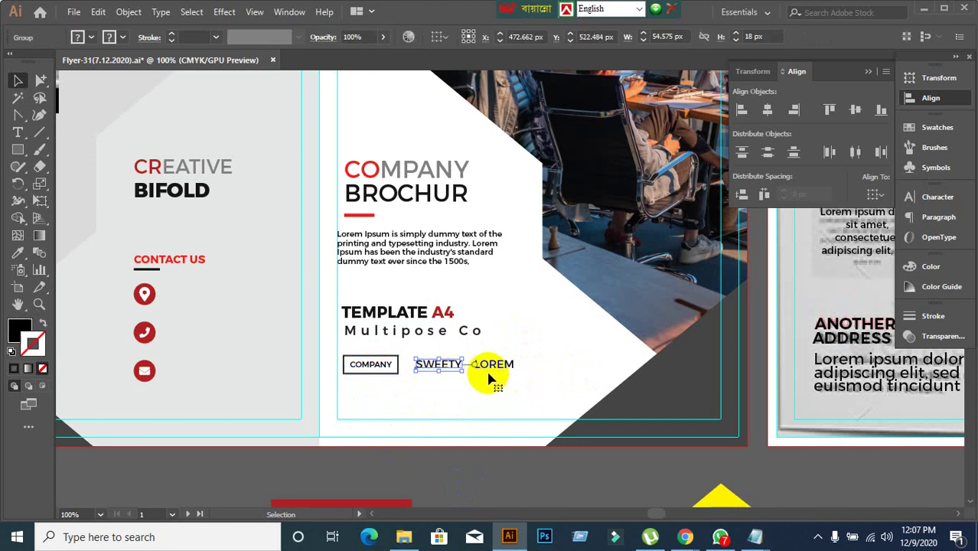
pyautogui.click(492, 365)
pyautogui.moveTo(356, 399); pyautogui.dragTo(529, 338)
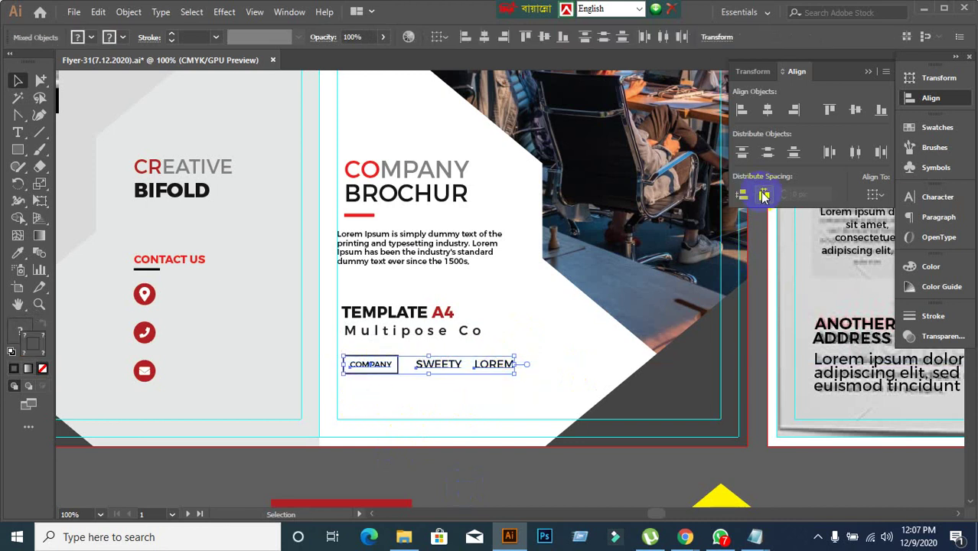
pyautogui.click(763, 196)
pyautogui.click(450, 384)
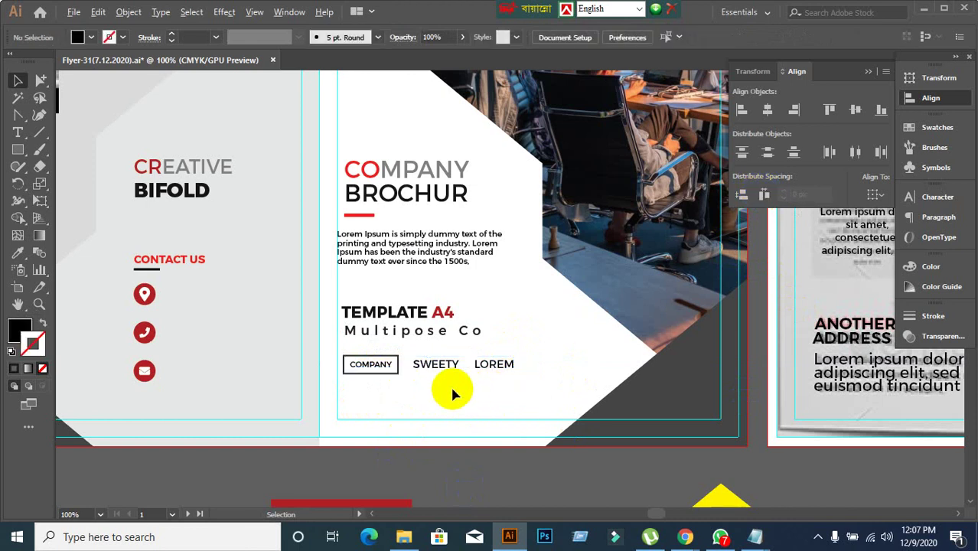
# Check the spacing of the COMPANY, SWEETY and LOREM labels and group them as one row
pyautogui.scroll(2, 450, 384)
pyautogui.click(420, 339)
pyautogui.click(528, 343)
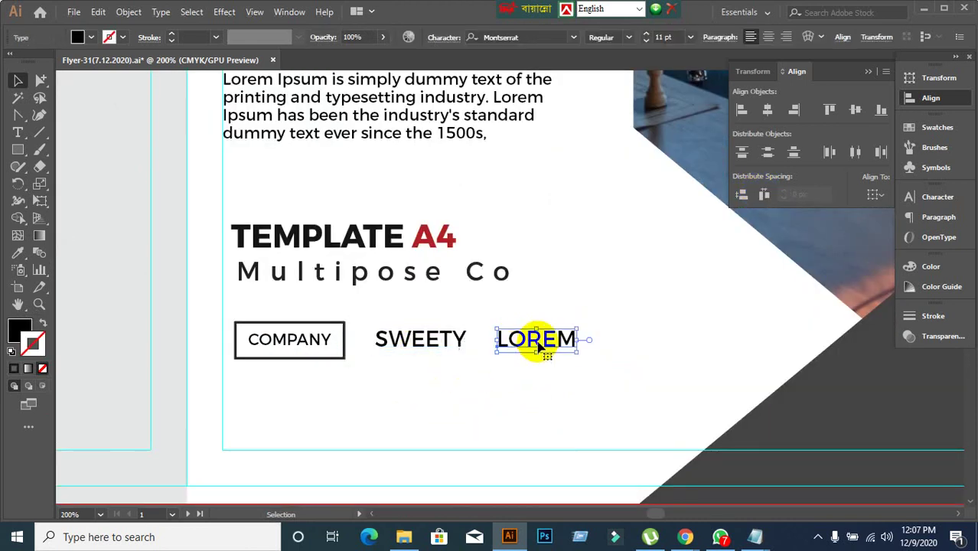
pyautogui.click(437, 339)
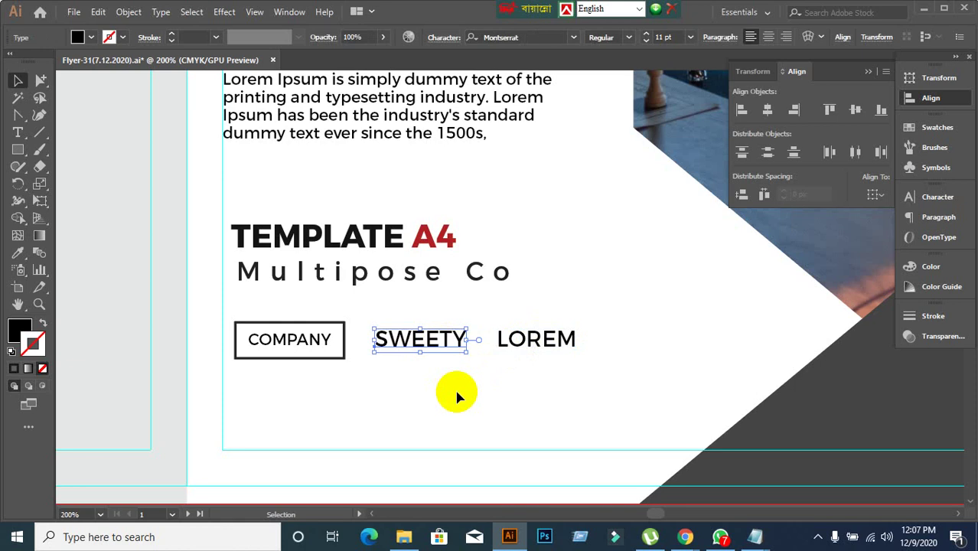
pyautogui.click(455, 393)
pyautogui.scroll(-2, 452, 389)
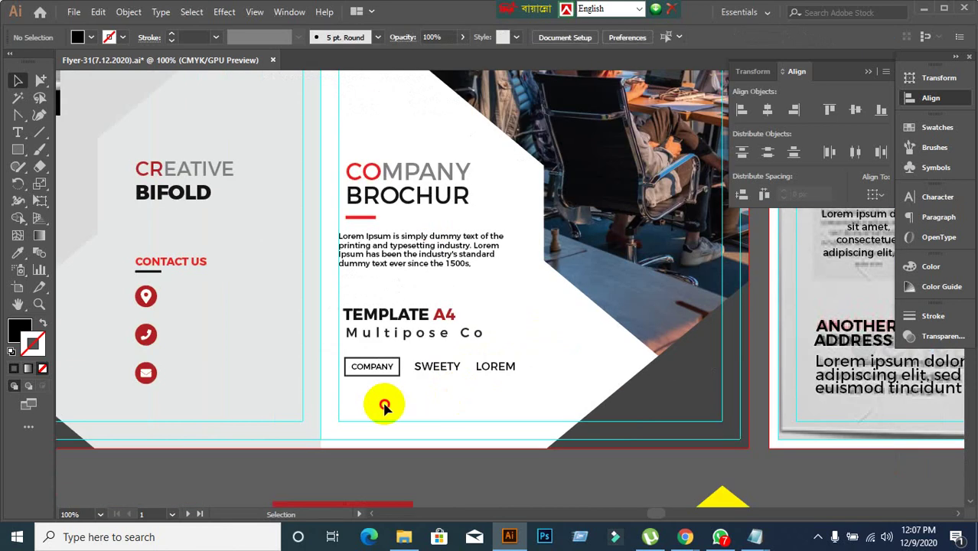
pyautogui.moveTo(385, 406); pyautogui.dragTo(536, 373)
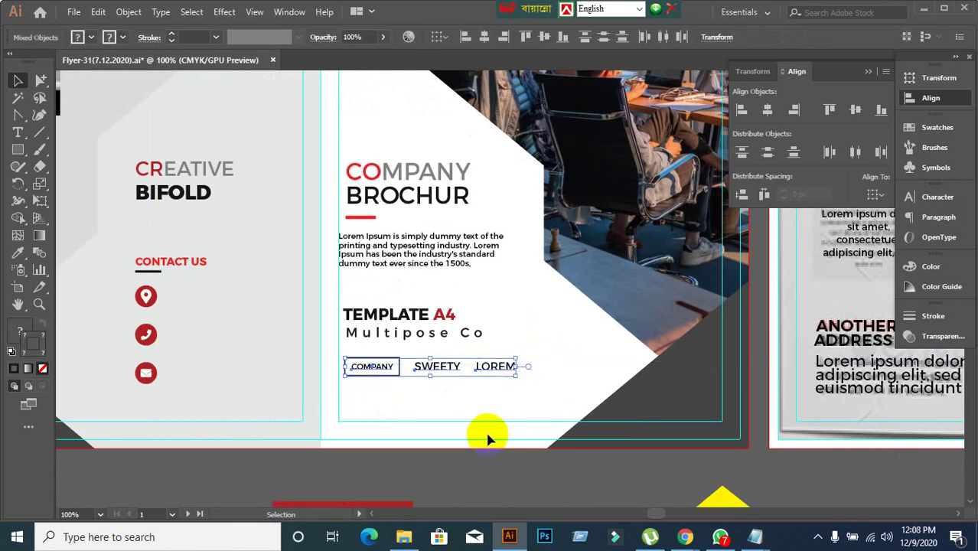
pyautogui.click(376, 419)
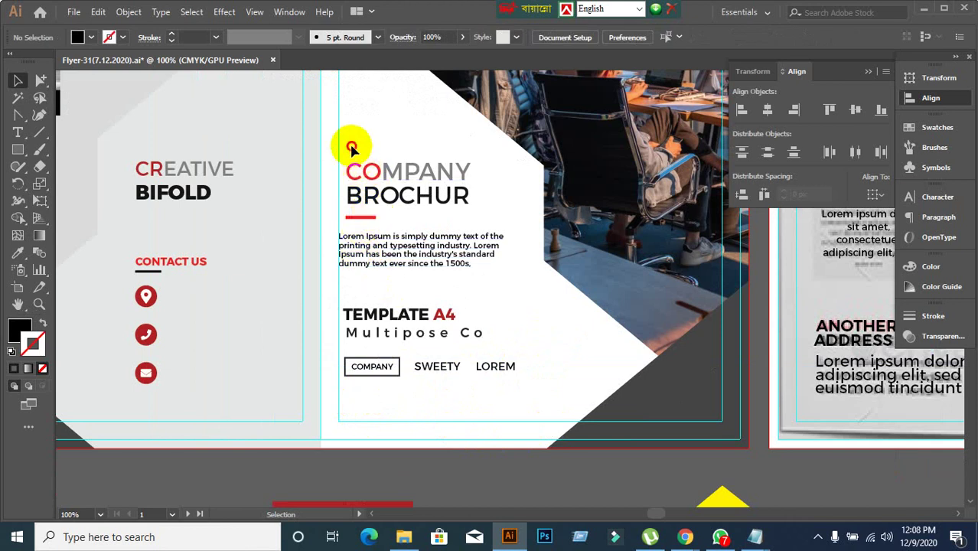
# Left-align the front cover's title, red line, paragraph, TEMPLATE A4 lines and label row
pyautogui.moveTo(351, 147); pyautogui.dragTo(443, 389)
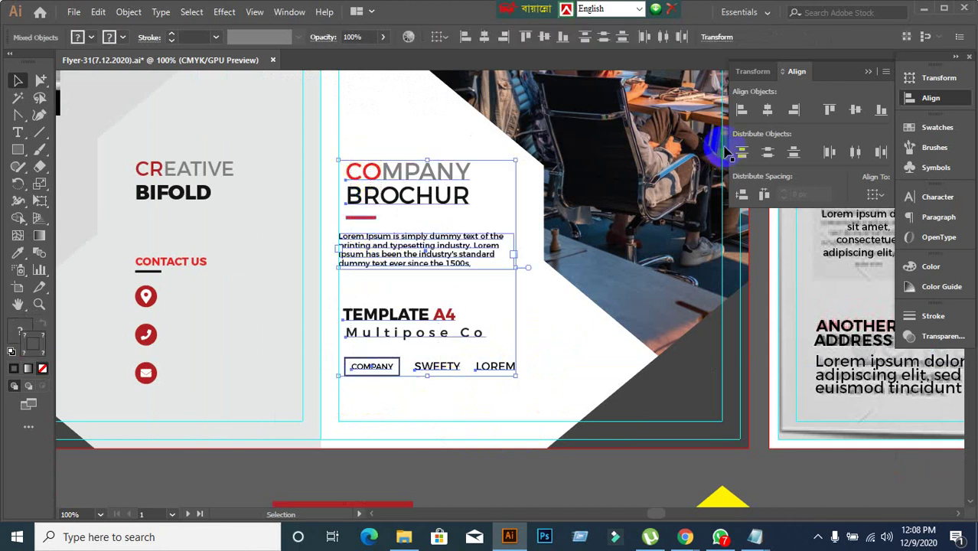
pyautogui.click(741, 109)
pyautogui.click(373, 138)
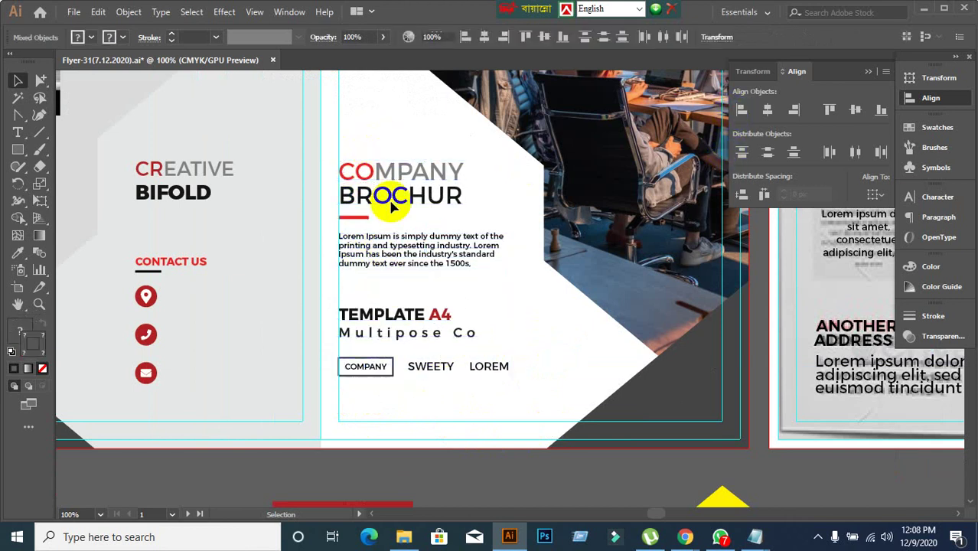
# Compare the front cover's text column with the reference brochure image
pyautogui.scroll(-2, 545, 361)
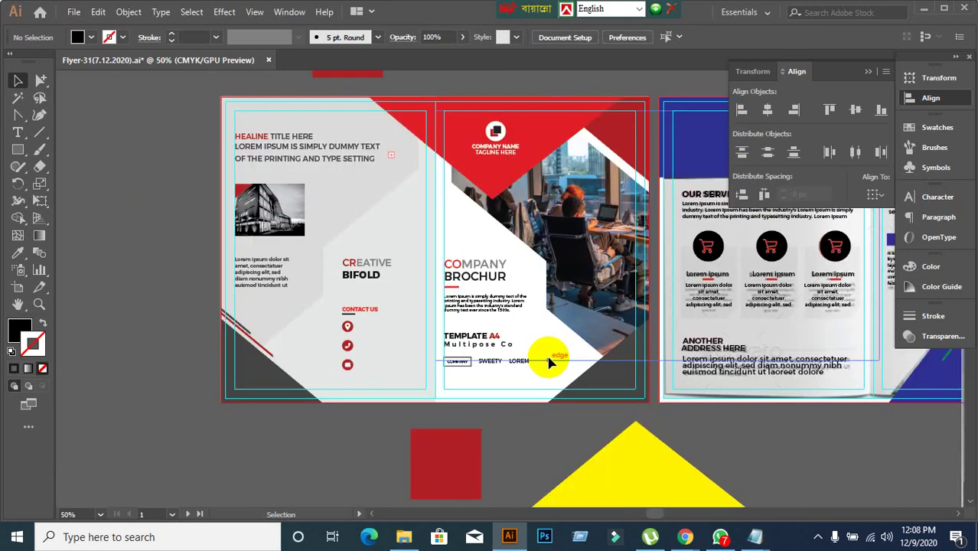
pyautogui.scroll(-1, 687, 354)
pyautogui.moveTo(731, 371); pyautogui.dragTo(515, 316)
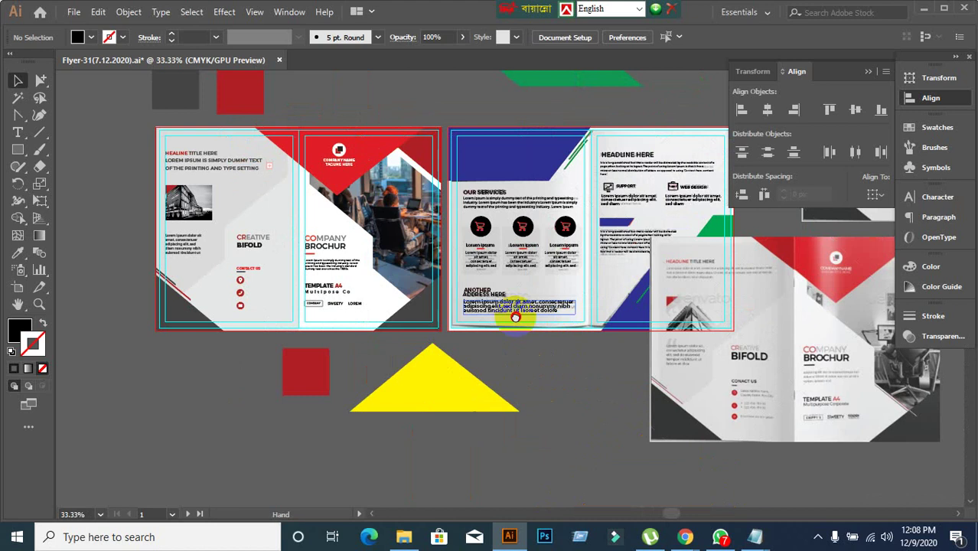
pyautogui.scroll(2, 337, 310)
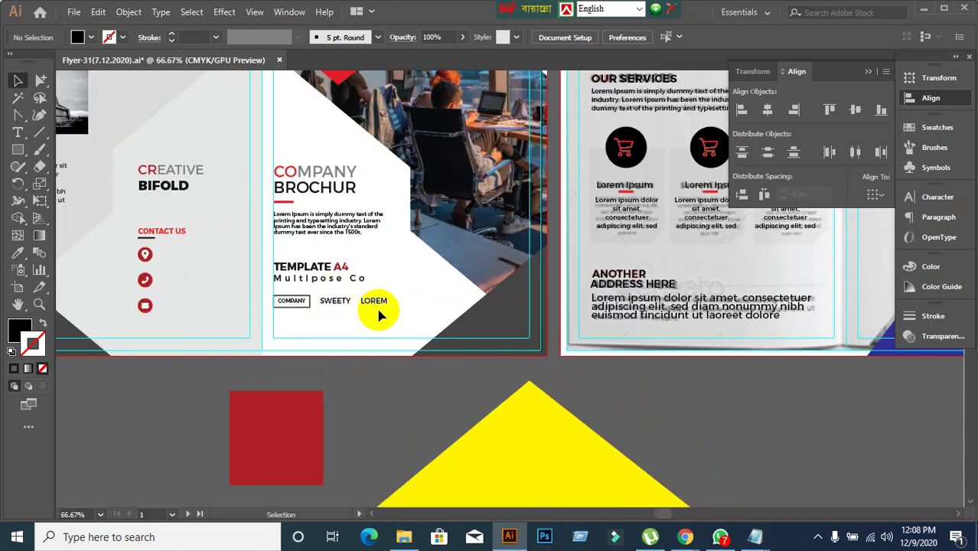
pyautogui.scroll(-1, 378, 313)
pyautogui.scroll(-1, 437, 349)
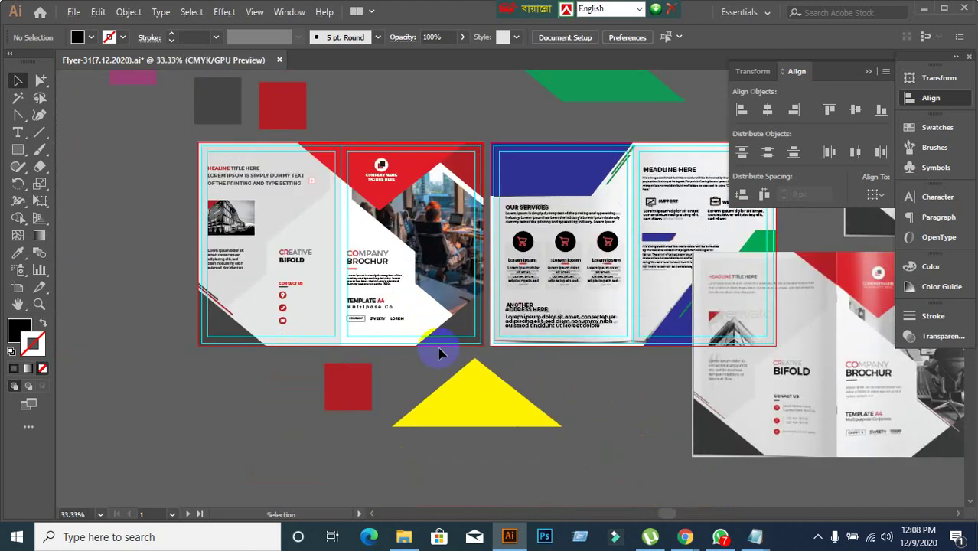
pyautogui.scroll(2, 371, 325)
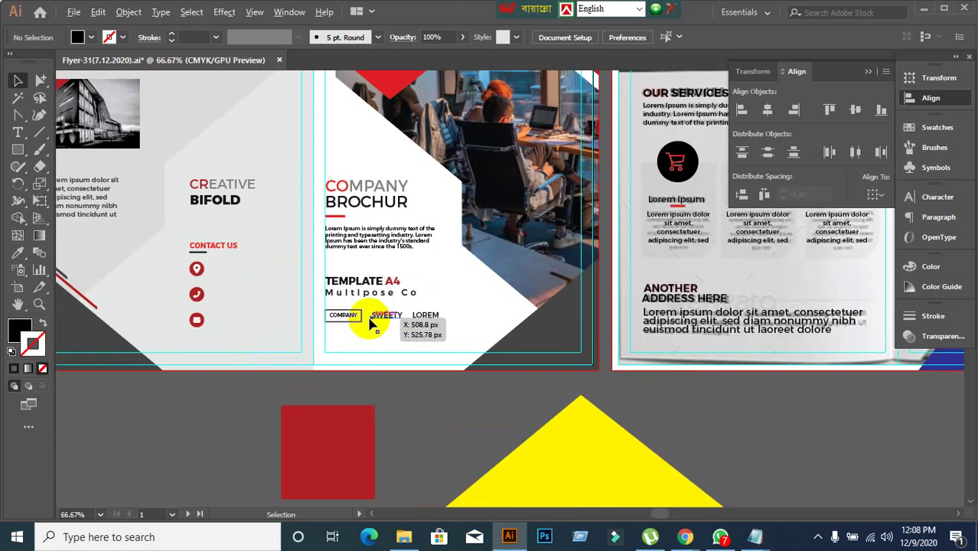
# Move the cover reference image below the outer spread and the yellow triangle below the inner spread
pyautogui.scroll(3, 390, 283)
pyautogui.scroll(-2, 401, 303)
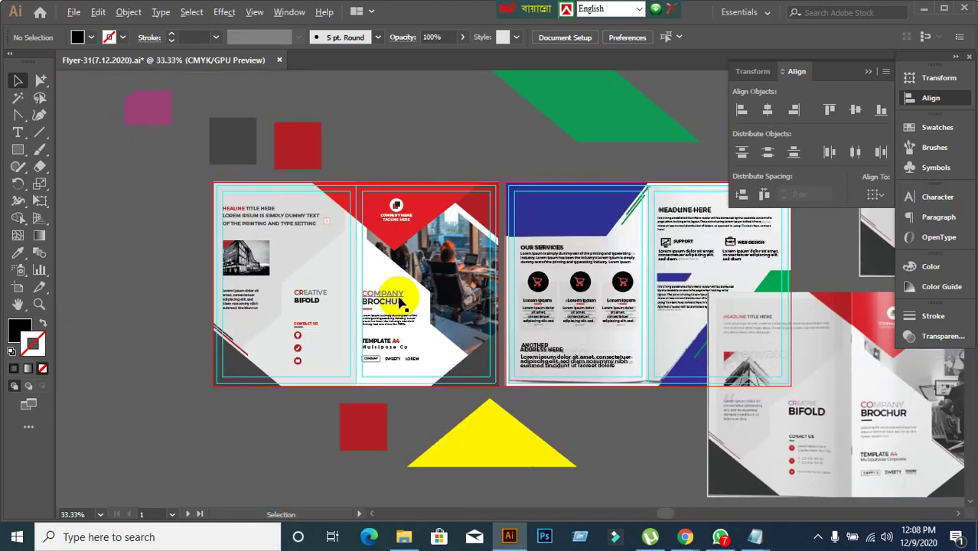
pyautogui.moveTo(532, 360); pyautogui.dragTo(390, 225)
pyautogui.moveTo(584, 333); pyautogui.dragTo(203, 428)
pyautogui.moveTo(413, 329); pyautogui.dragTo(651, 328)
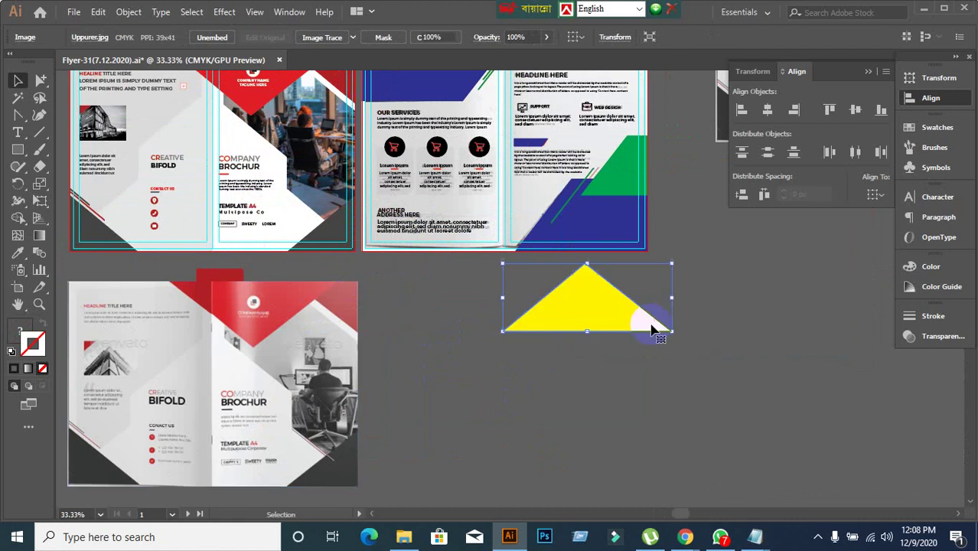
pyautogui.scroll(1, 475, 350)
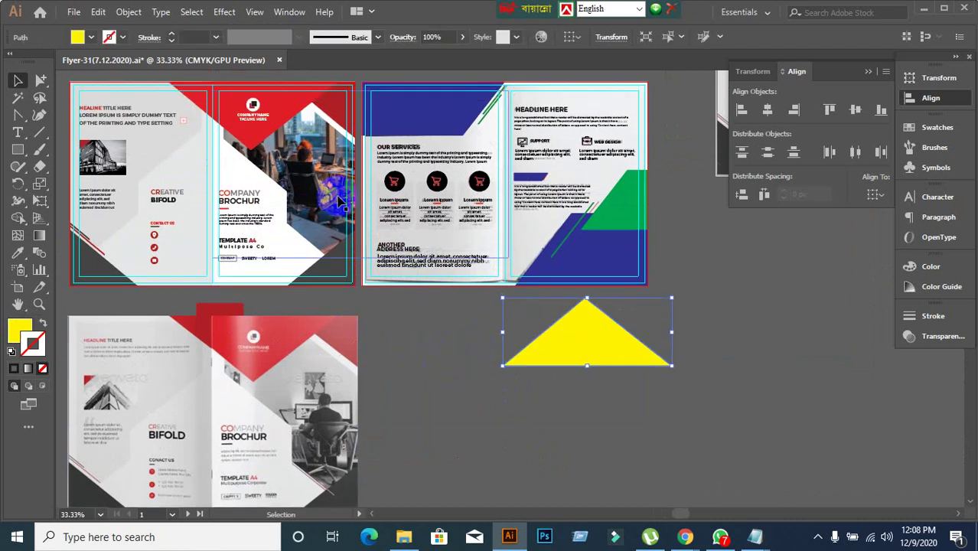
# Convert the front cover's clipped office photo to grayscale
pyautogui.click(342, 222)
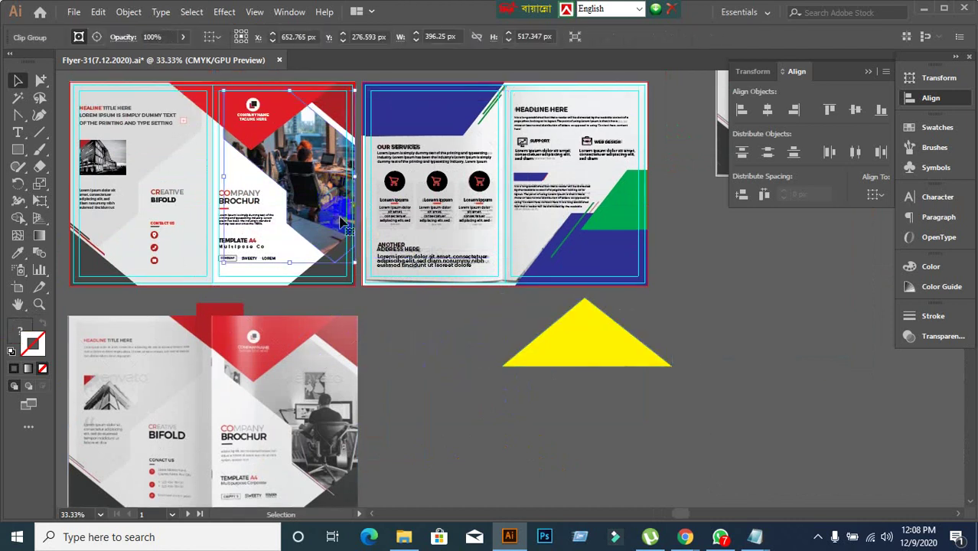
pyautogui.click(95, 13)
pyautogui.moveTo(142, 264)
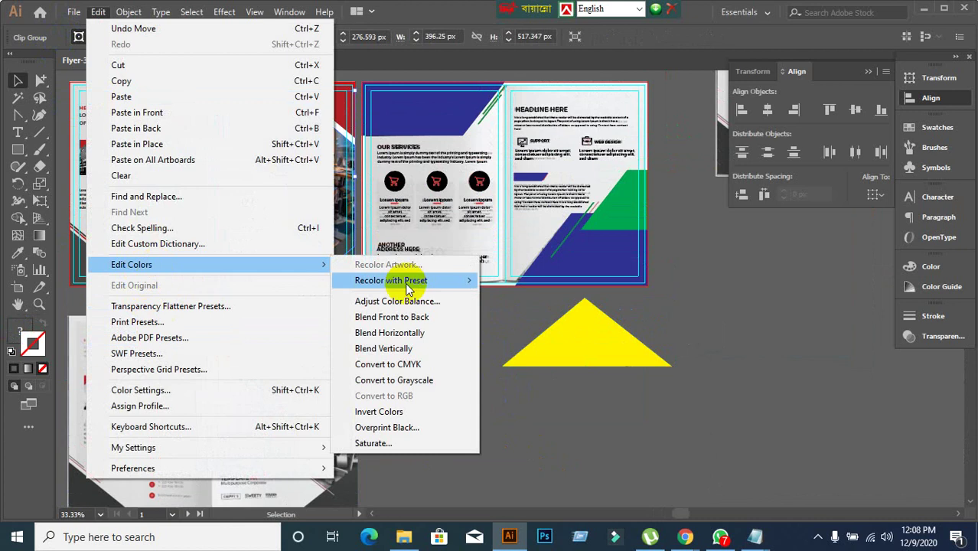
pyautogui.click(426, 381)
pyautogui.click(478, 417)
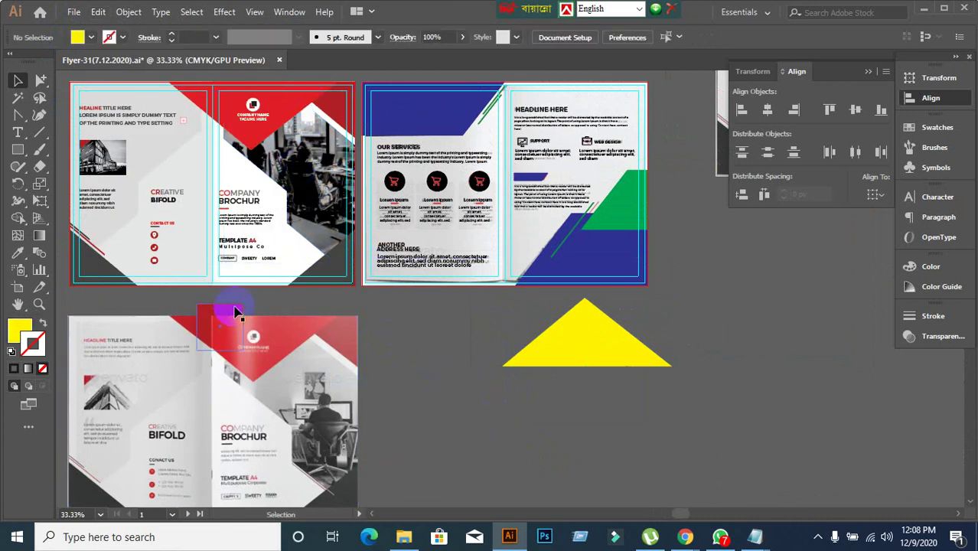
# Move the red square away from the cover reference image, and place that image closer beneath the outer spread
pyautogui.moveTo(235, 312); pyautogui.dragTo(765, 294)
pyautogui.moveTo(392, 388); pyautogui.dragTo(494, 380)
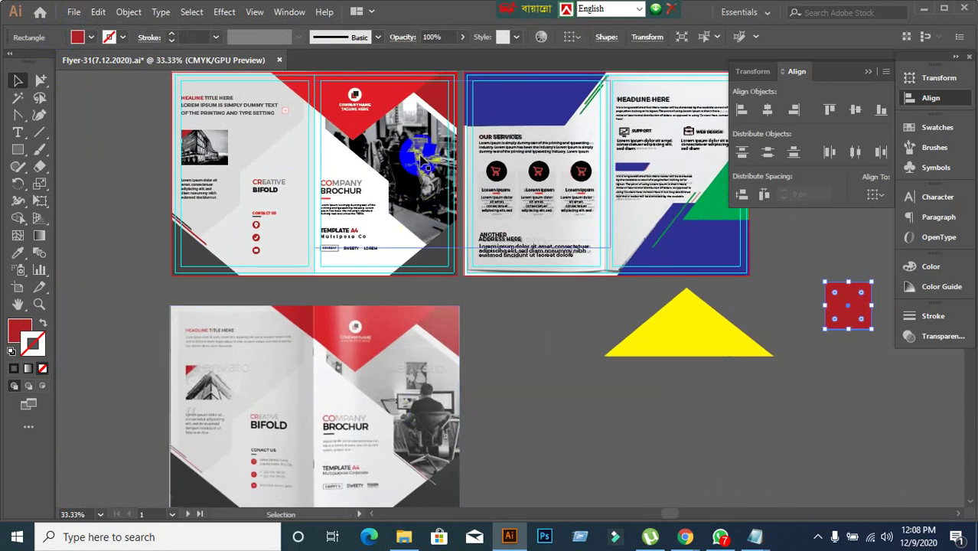
pyautogui.moveTo(367, 407); pyautogui.dragTo(377, 385)
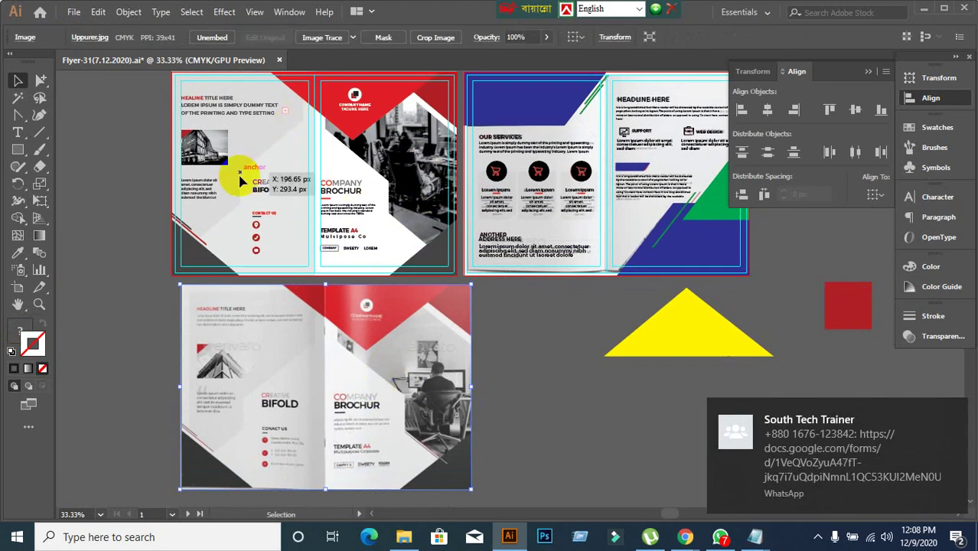
pyautogui.click(111, 336)
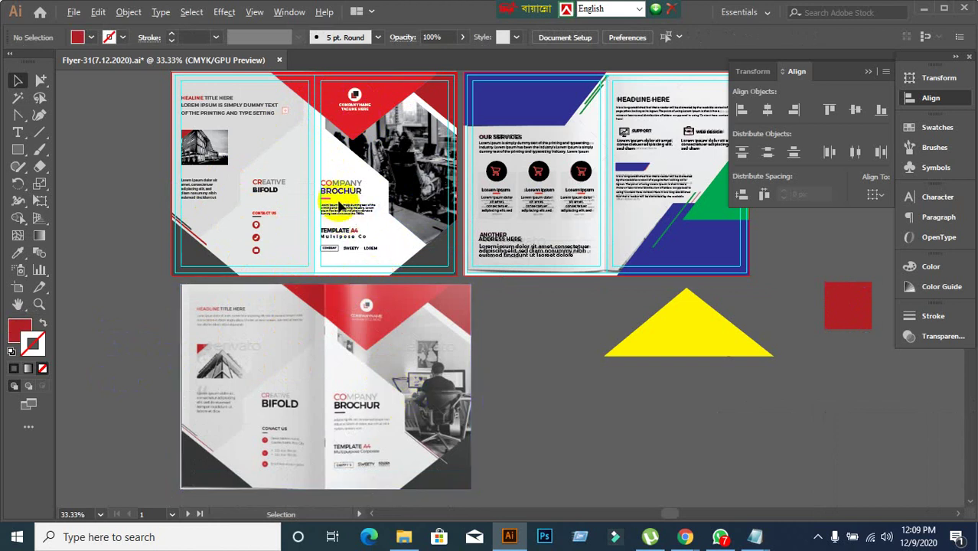
# Recolor the short red line under the front cover's BROCHUR title to dark gray 3D3D3D, as in the reference
pyautogui.scroll(3, 339, 205)
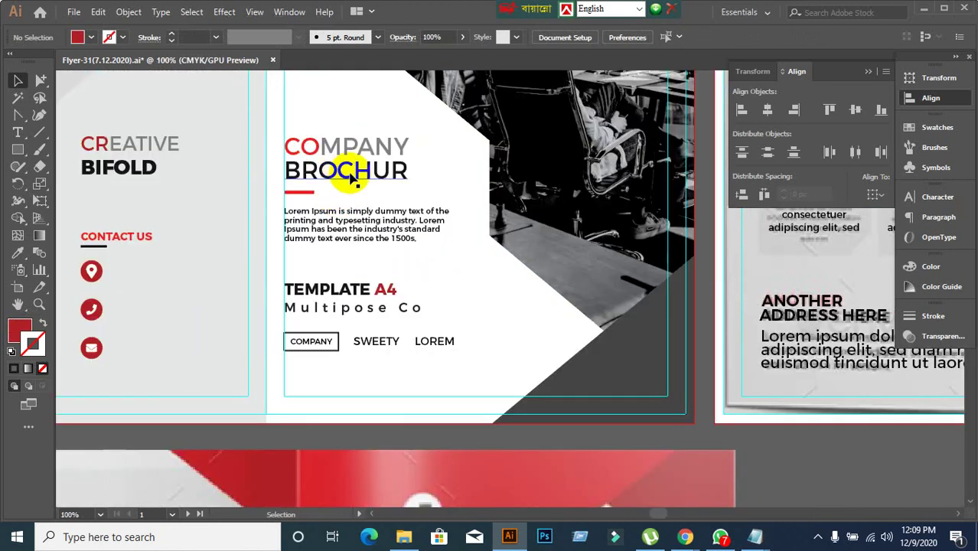
pyautogui.scroll(-4, 360, 240)
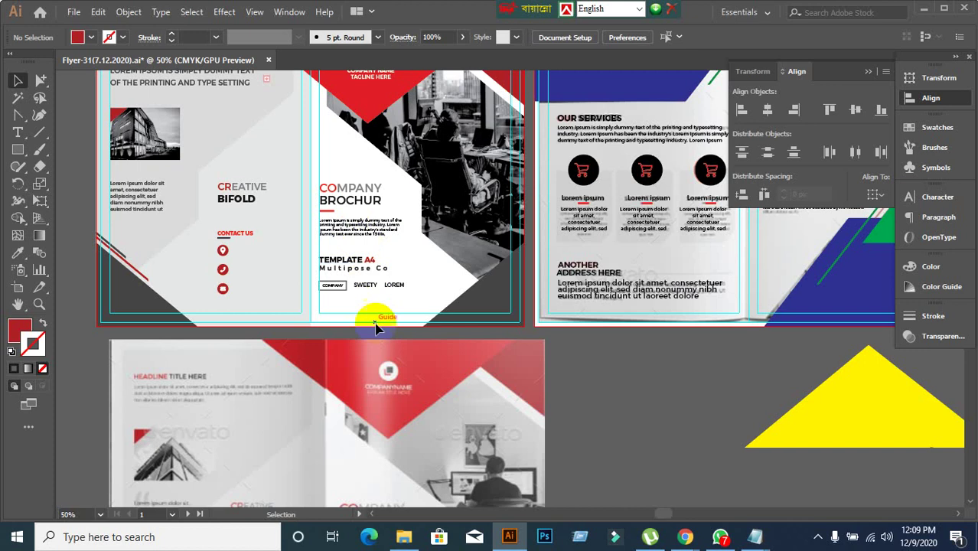
pyautogui.scroll(2, 371, 447)
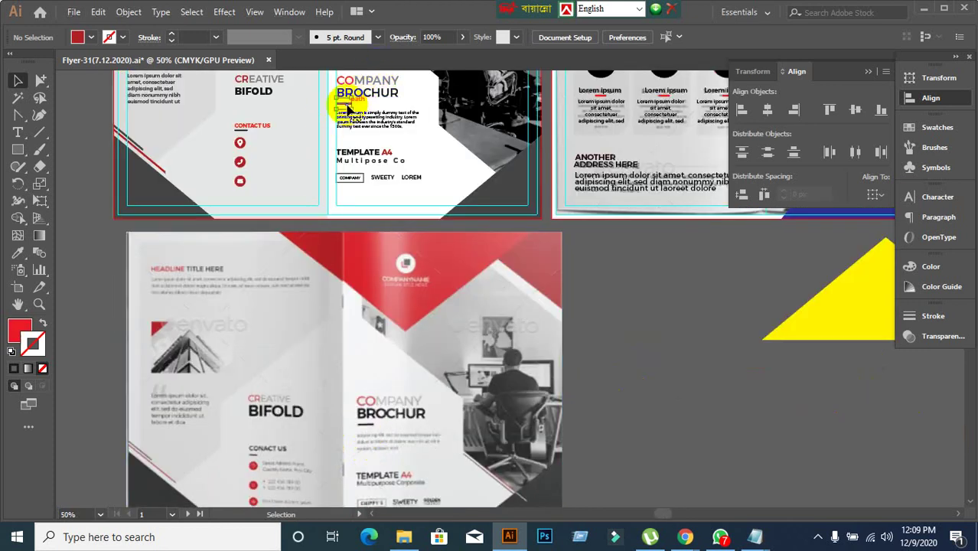
pyautogui.click(347, 109)
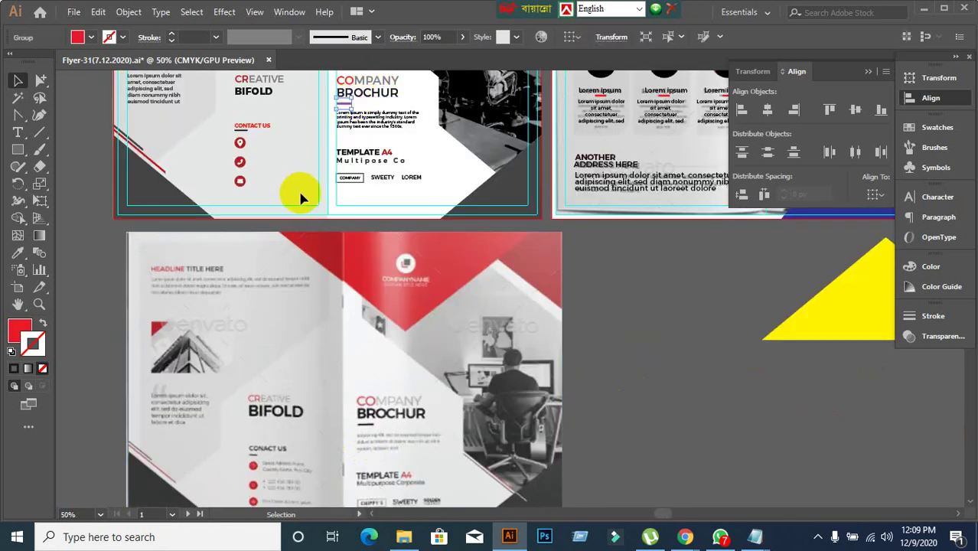
pyautogui.click(17, 334)
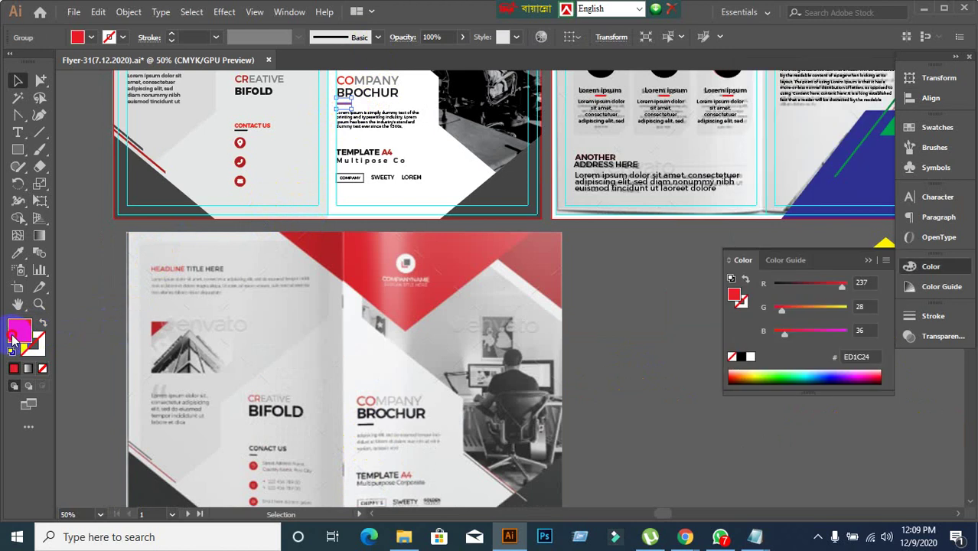
pyautogui.doubleClick(16, 334)
pyautogui.click(641, 311)
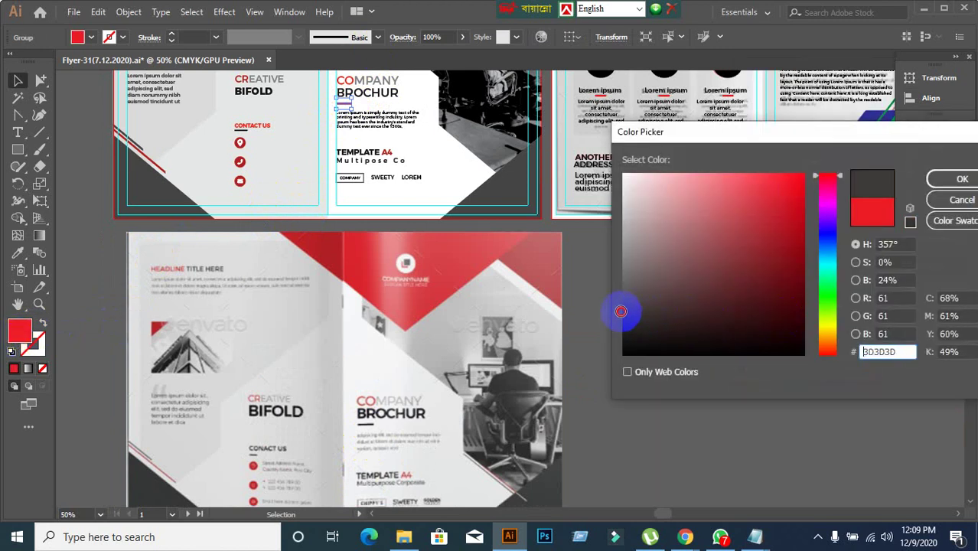
pyautogui.moveTo(621, 312)
pyautogui.mouseDown()
pyautogui.moveTo(619, 325)
pyautogui.moveTo(620, 312)
pyautogui.mouseUp()
pyautogui.click(947, 181)
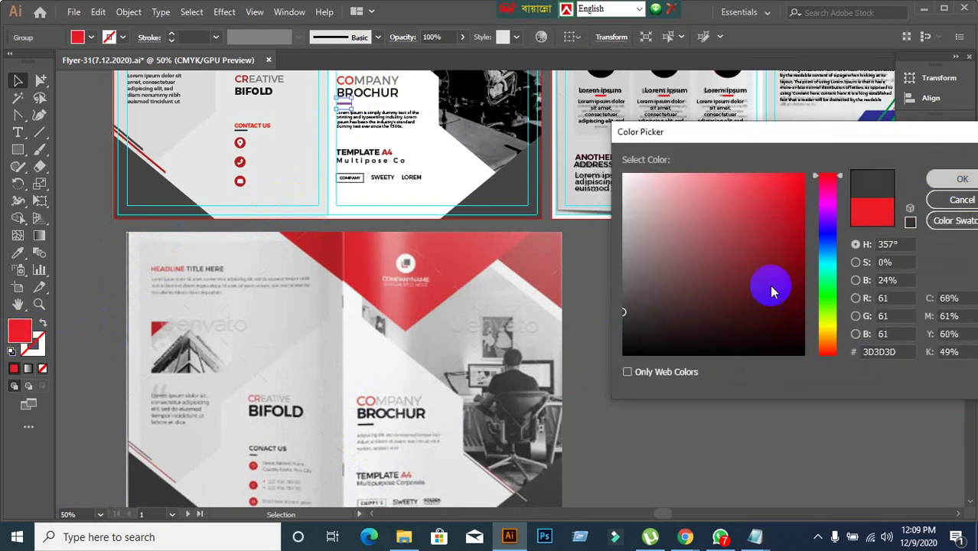
pyautogui.click(663, 356)
pyautogui.scroll(-1, 621, 364)
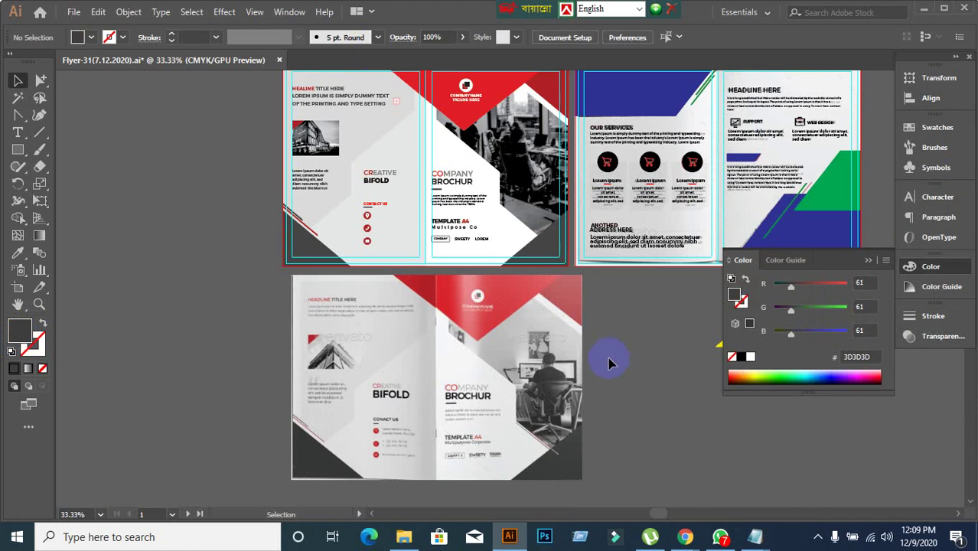
# Clear the cover reference image from below the outer spread
pyautogui.moveTo(610, 363); pyautogui.dragTo(438, 336)
pyautogui.moveTo(303, 354); pyautogui.dragTo(247, 370)
pyautogui.scroll(-1, 490, 362)
pyautogui.moveTo(384, 375); pyautogui.dragTo(76, 383)
pyautogui.click(619, 385)
pyautogui.moveTo(618, 385); pyautogui.dragTo(323, 401)
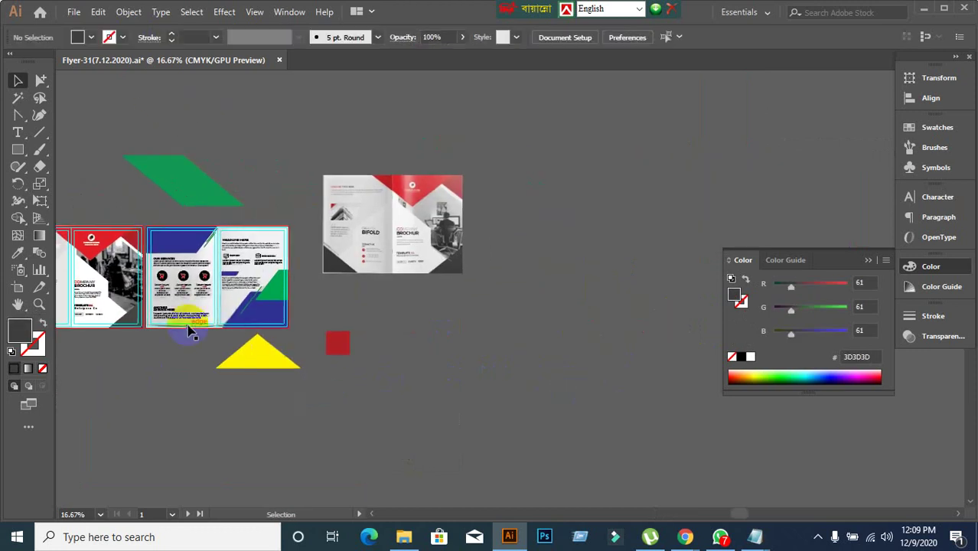
# Delete the remaining cover reference image and the spare green parallelogram near the inner spread
pyautogui.scroll(2, 190, 332)
pyautogui.scroll(-1, 451, 225)
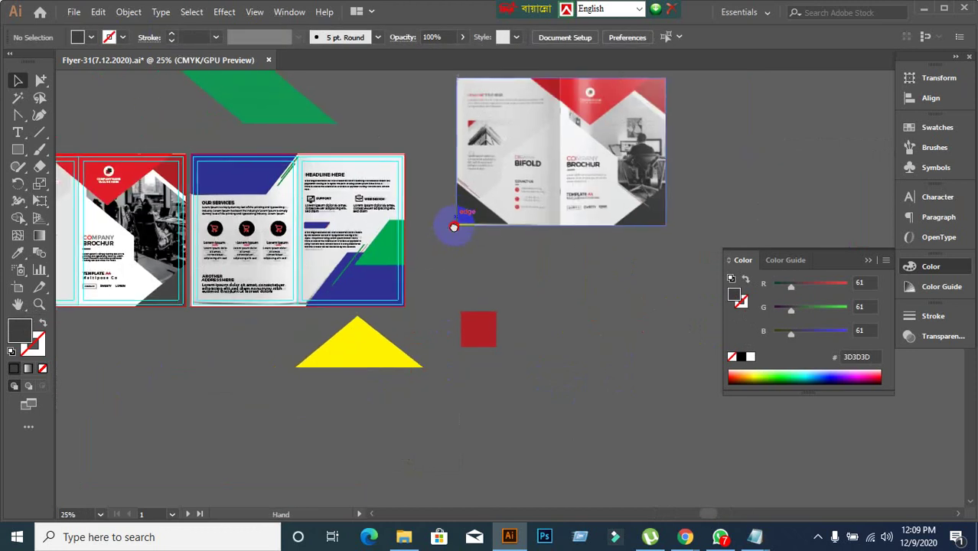
pyautogui.moveTo(454, 227); pyautogui.dragTo(442, 261)
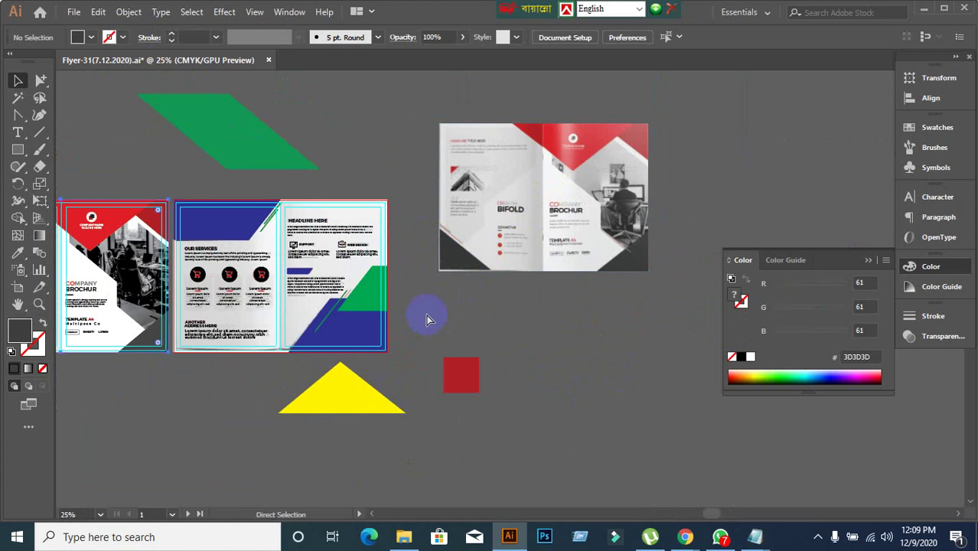
pyautogui.click(417, 319)
pyautogui.click(622, 156)
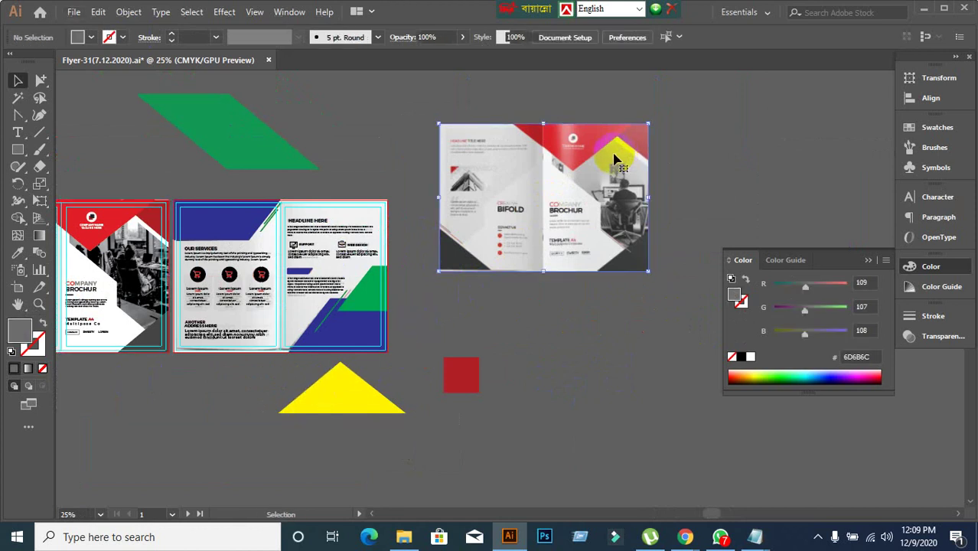
pyautogui.press('Delete')
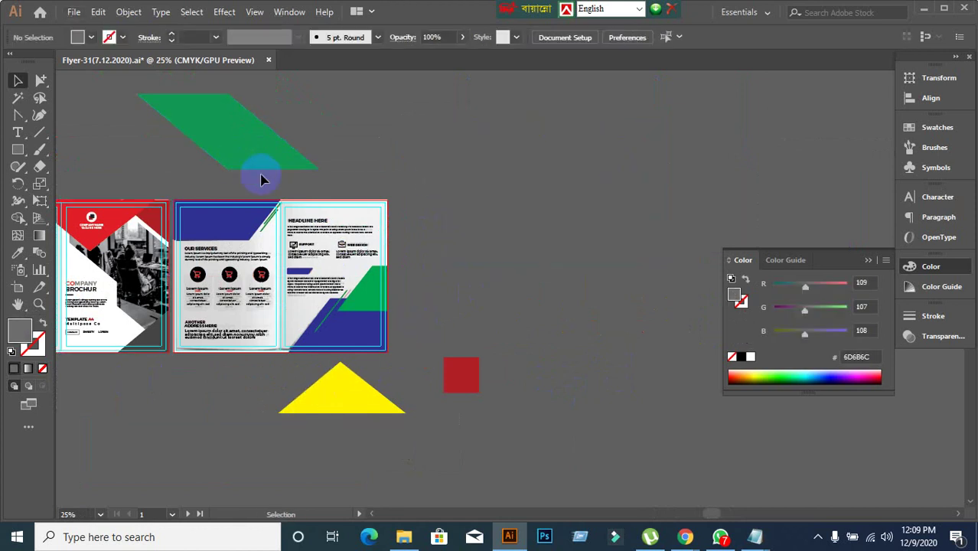
pyautogui.click(261, 164)
pyautogui.press('Delete')
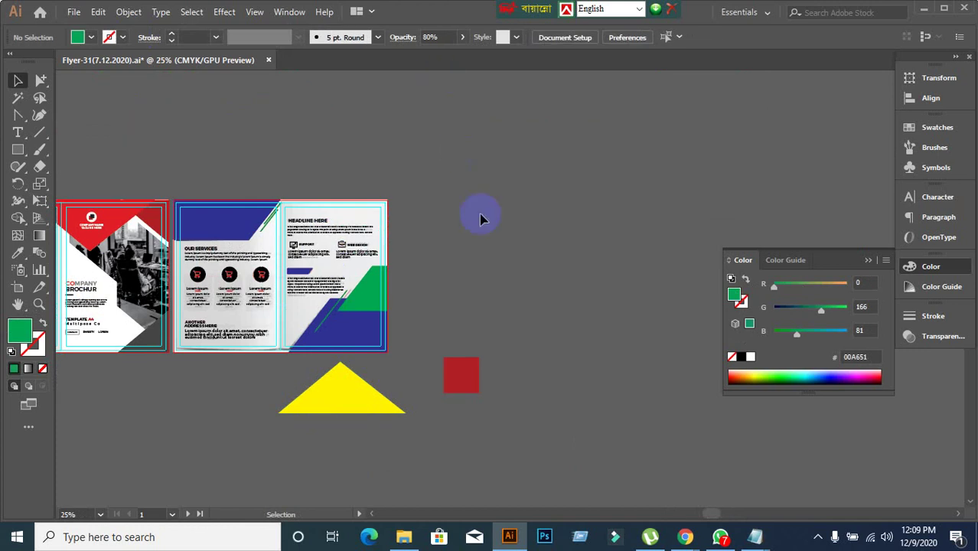
# Move the Inner.jpg reference image off the inner spread and place it beside the artboard
pyautogui.scroll(2, 234, 397)
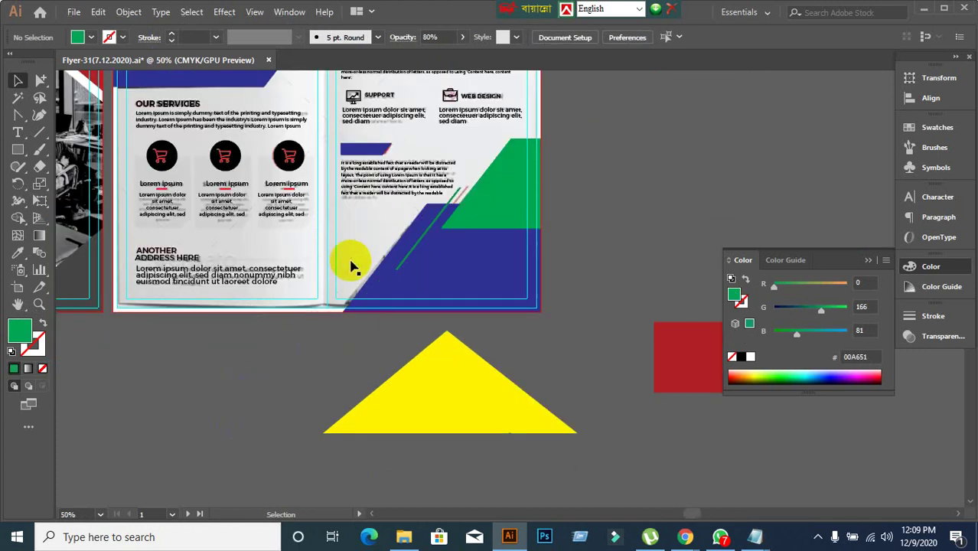
pyautogui.moveTo(349, 246); pyautogui.dragTo(791, 200)
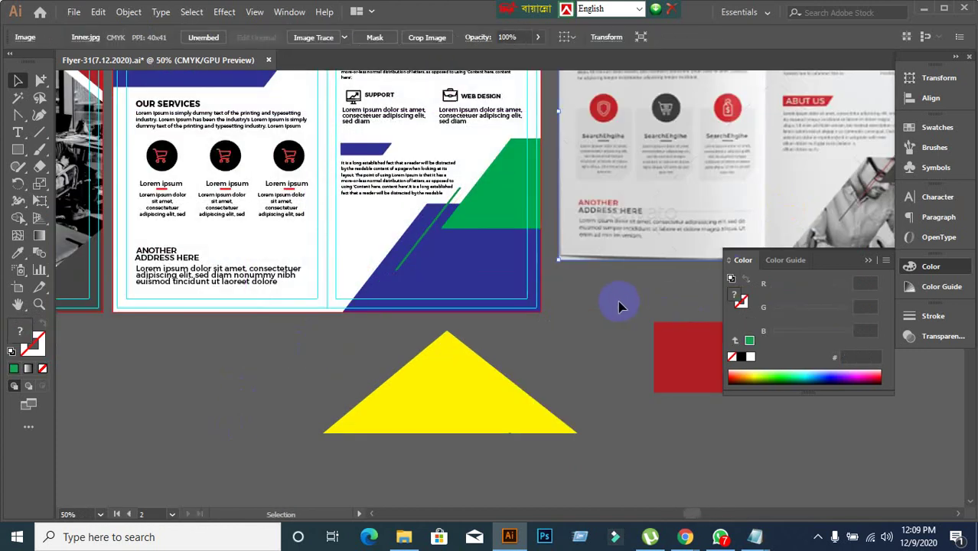
pyautogui.scroll(-1, 594, 315)
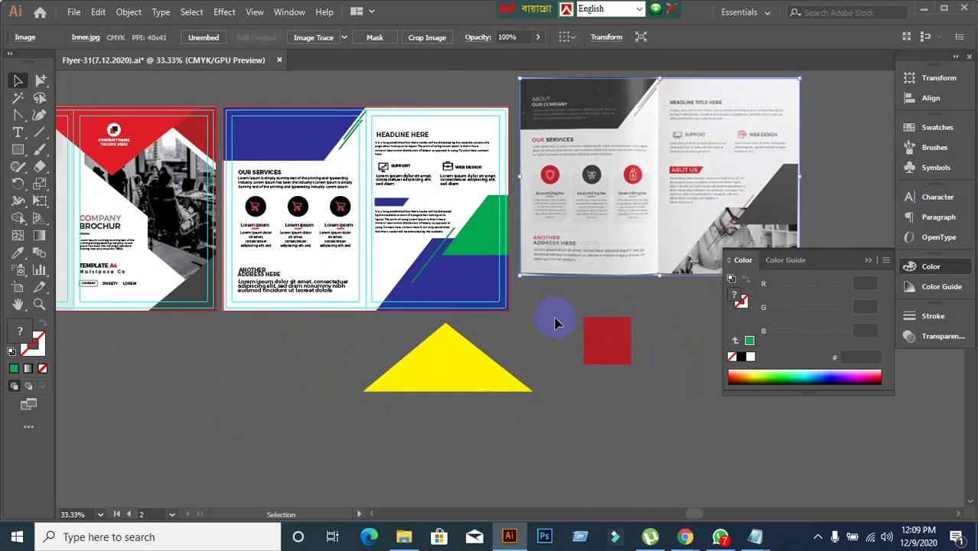
pyautogui.click(574, 404)
# Select the inner spread's white background and get ready to sample its fill color from the Inner.jpg reference image
pyautogui.click(389, 266)
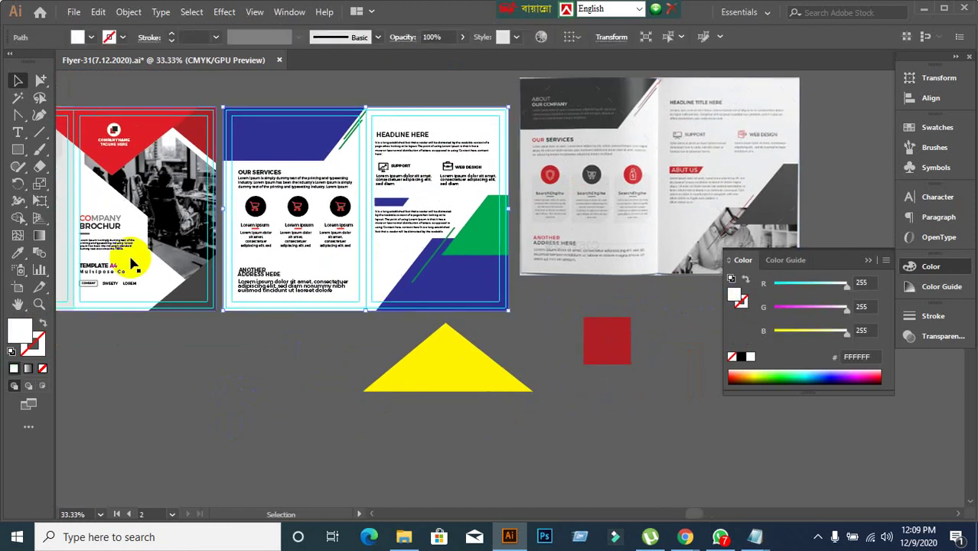
pyautogui.click(17, 253)
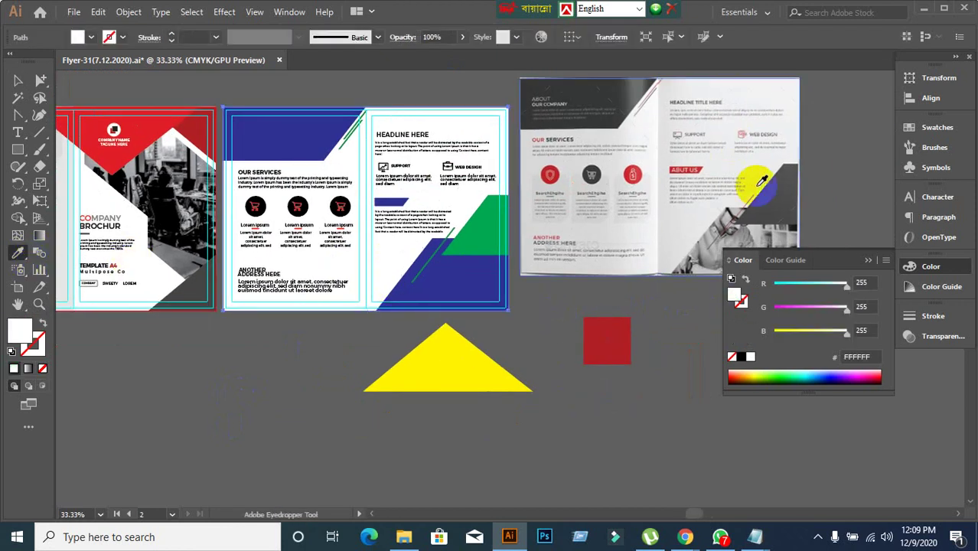
# Fill the inside spread's background with light grey sampled from the reference image, and the blue header shape with the cover's dark grey
pyautogui.click(712, 193)
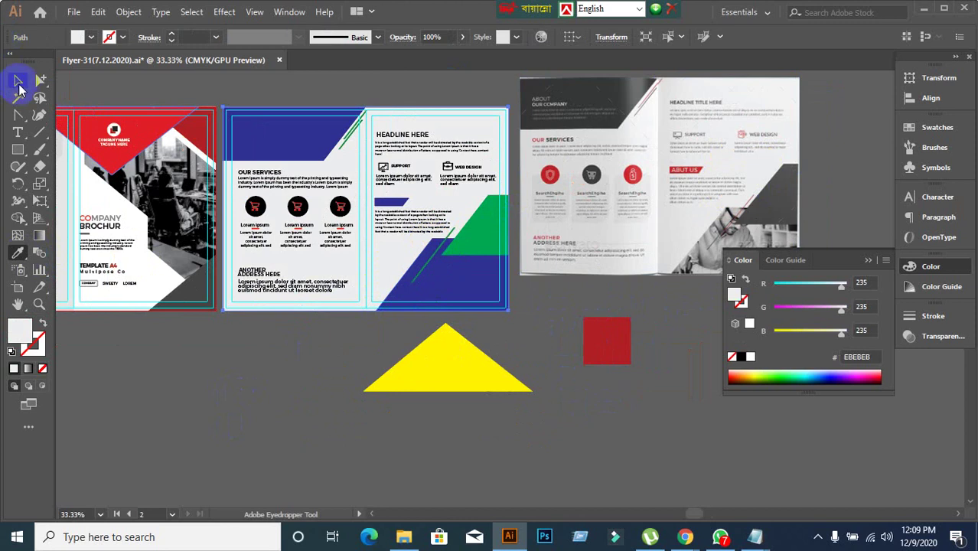
pyautogui.click(284, 170)
pyautogui.click(295, 127)
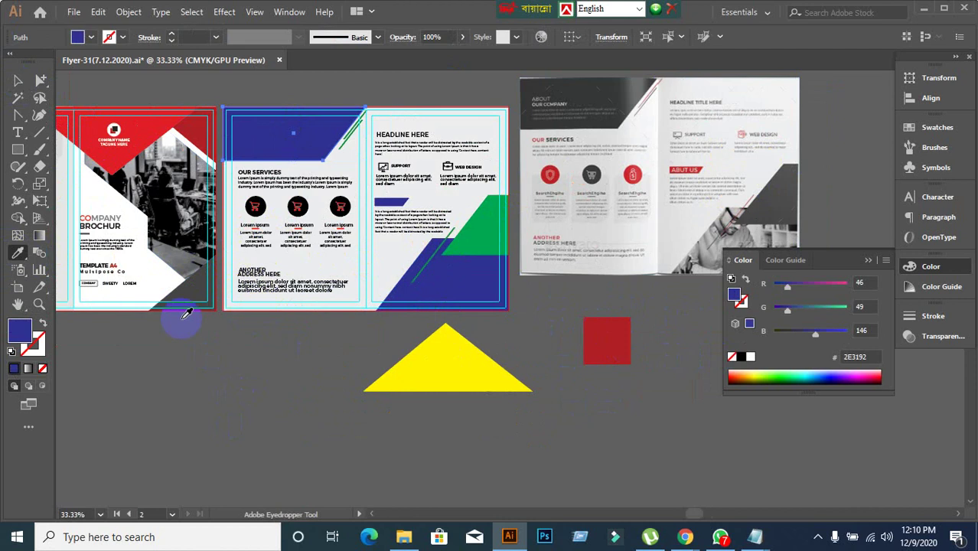
pyautogui.click(188, 295)
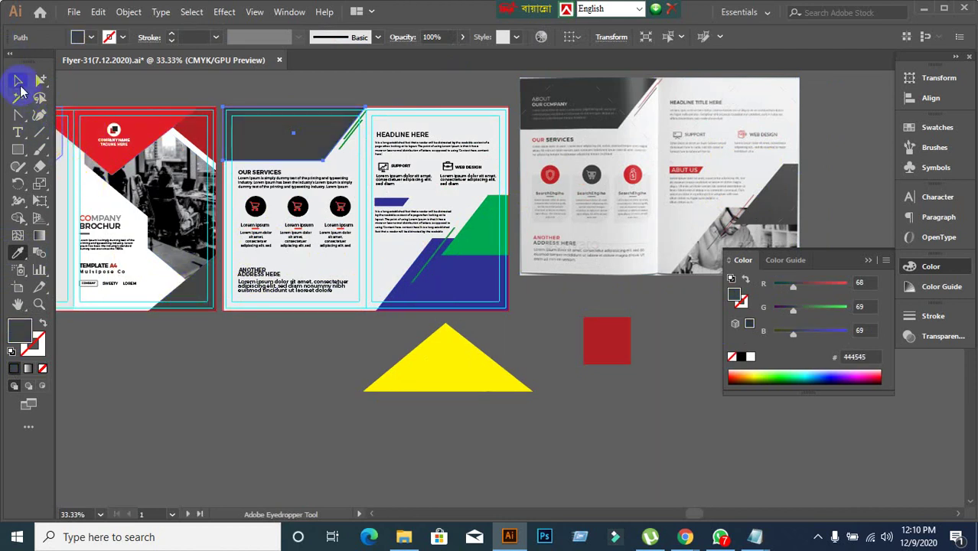
# Fill the green triangular shape on the inside spread with the cover's dark grey and select the blue shape below it
pyautogui.click(18, 80)
pyautogui.click(482, 233)
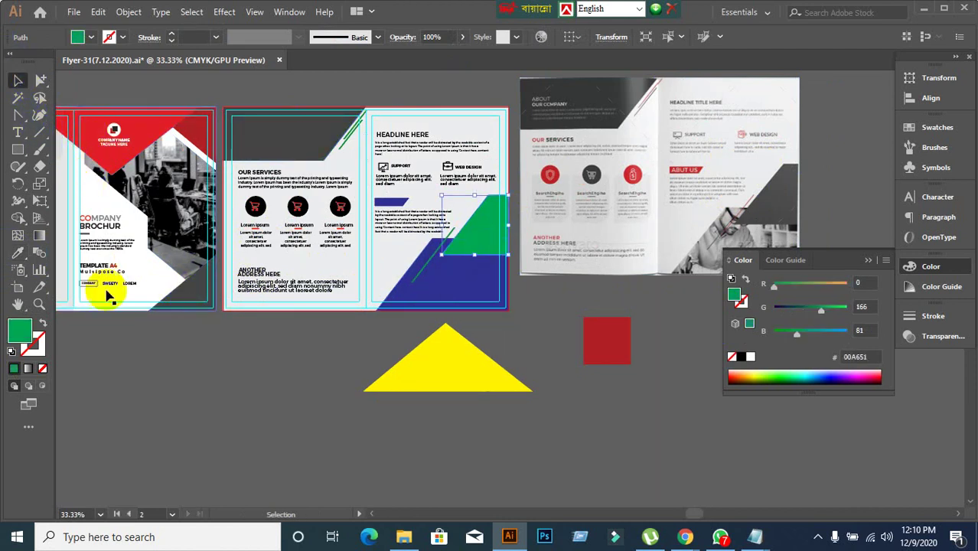
pyautogui.click(19, 254)
pyautogui.click(185, 280)
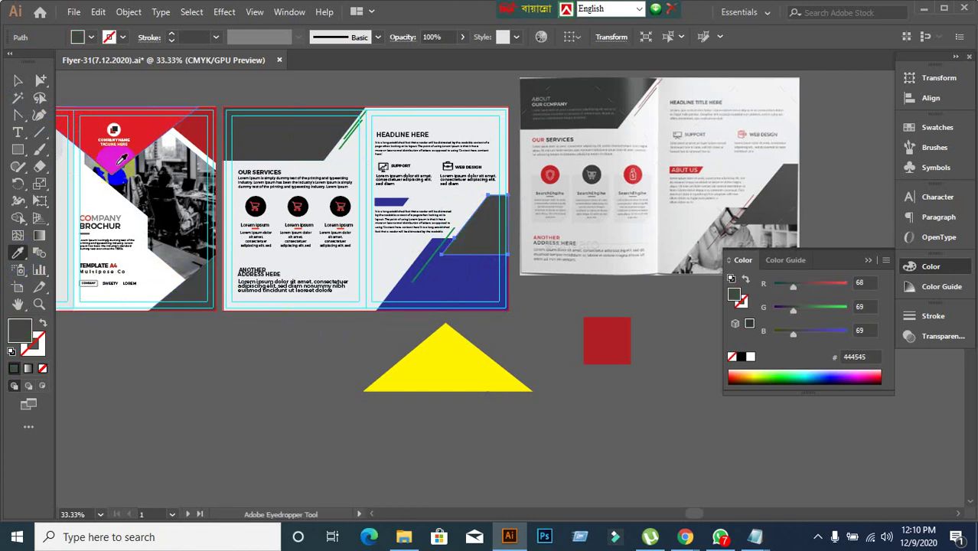
pyautogui.click(19, 80)
pyautogui.click(442, 292)
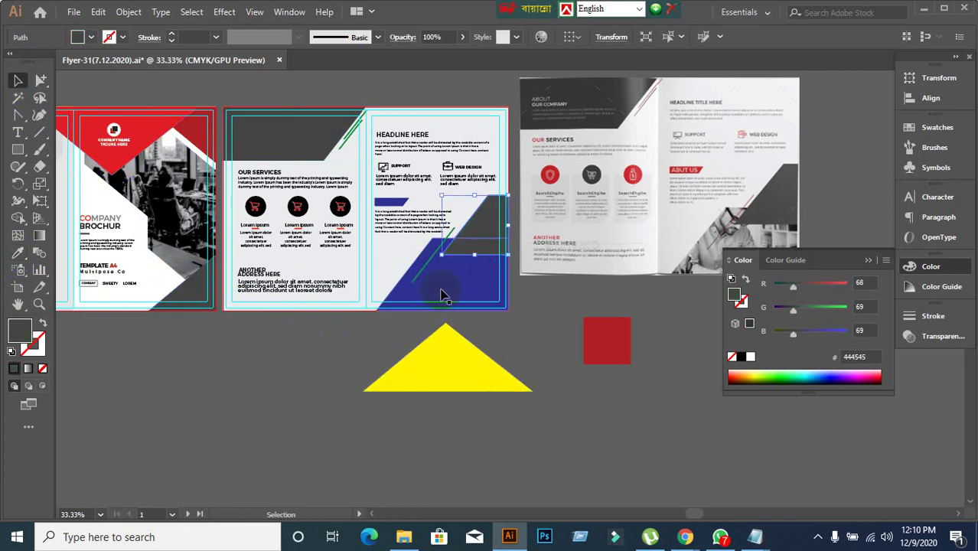
pyautogui.scroll(-1, 610, 375)
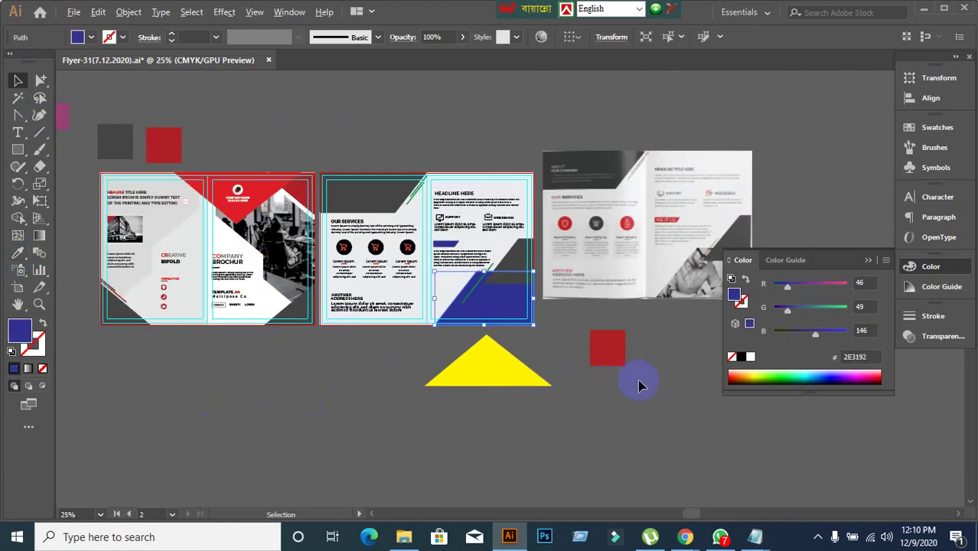
pyautogui.scroll(1, 641, 386)
pyautogui.moveTo(637, 382); pyautogui.dragTo(521, 333)
# Switch to Chrome and return from the building image results to the Google home page
pyautogui.moveTo(693, 536)
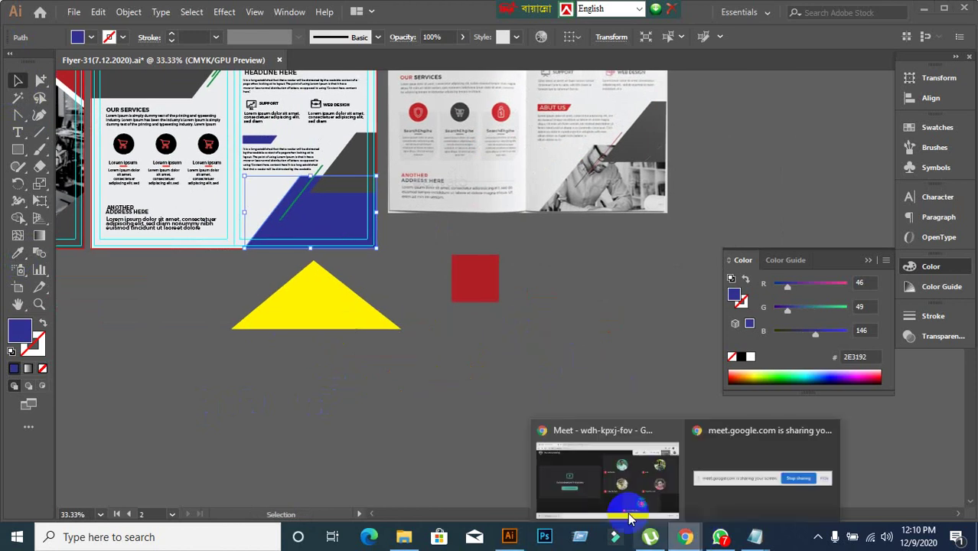
pyautogui.click(614, 497)
pyautogui.click(260, 12)
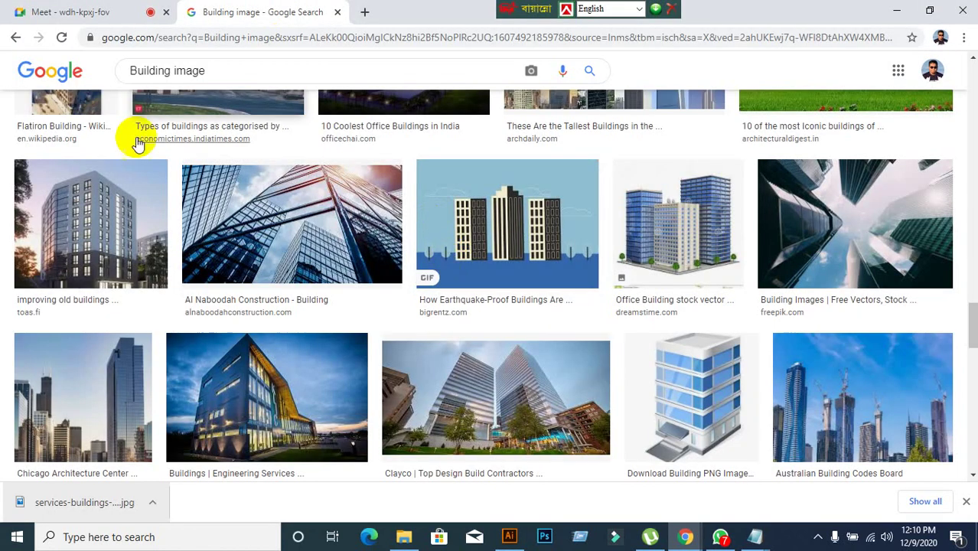
pyautogui.click(30, 68)
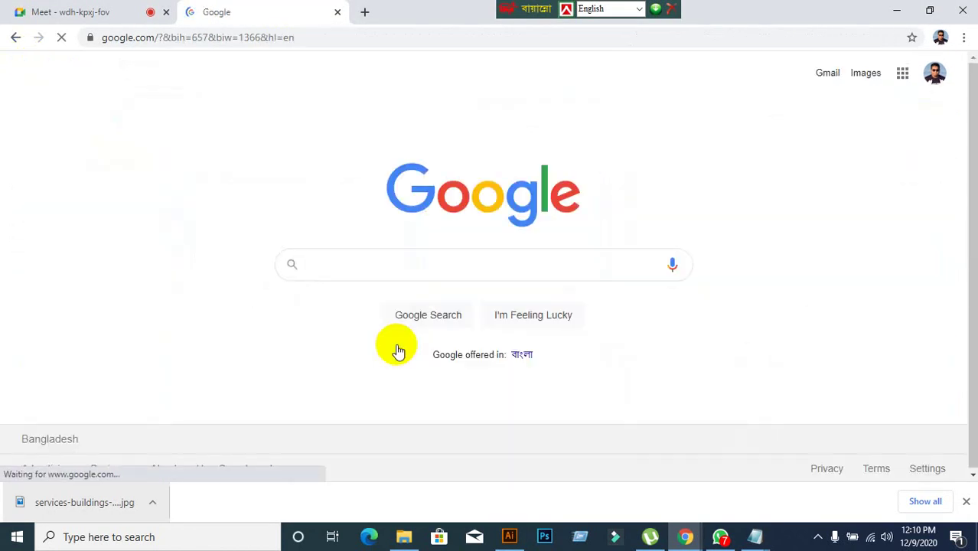
# Search Google for "black & white image" and browse the image results
pyautogui.write('black ')
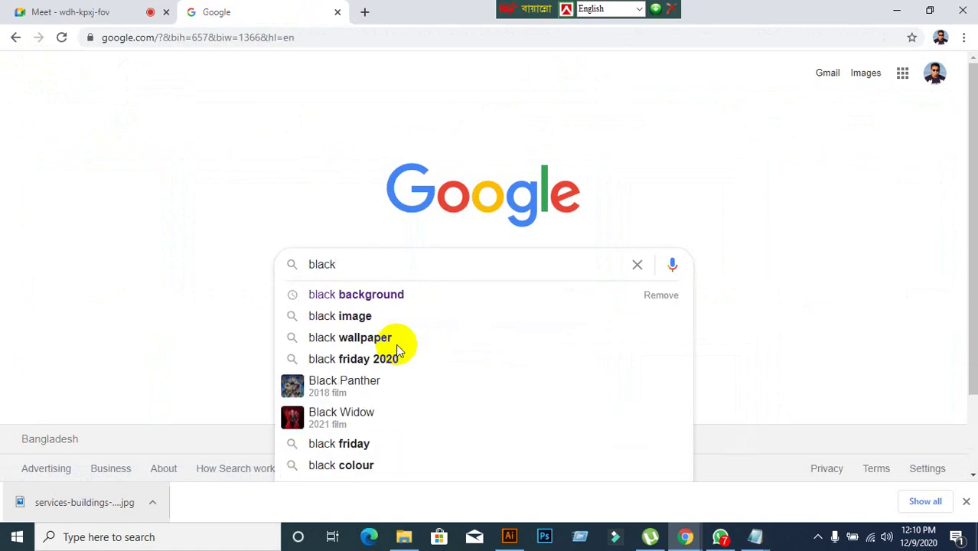
pyautogui.write('& white')
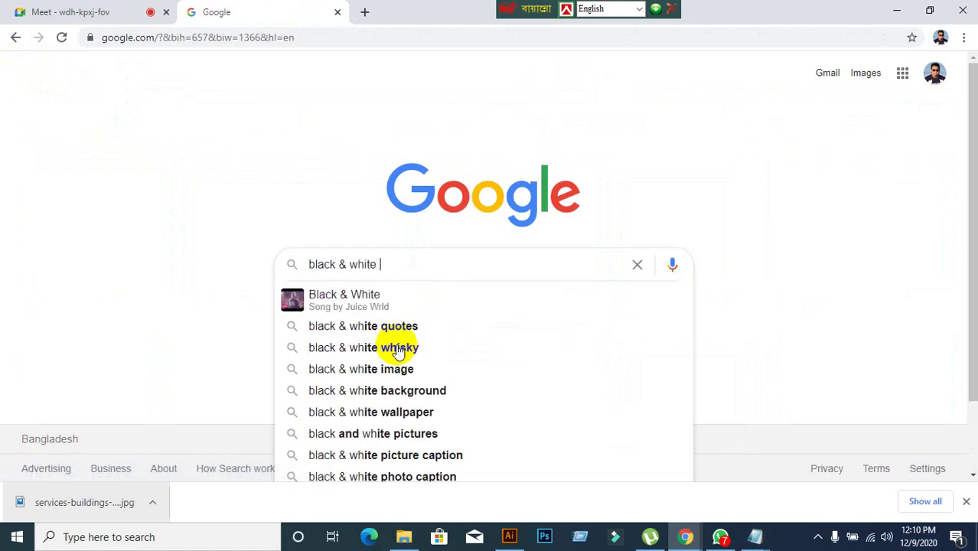
pyautogui.write(' image')
pyautogui.press('Return')
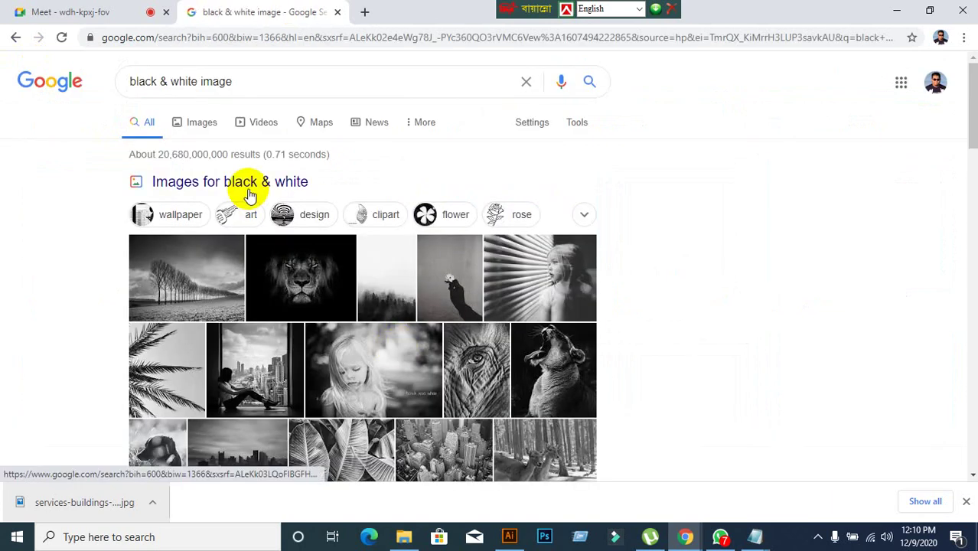
pyautogui.click(205, 122)
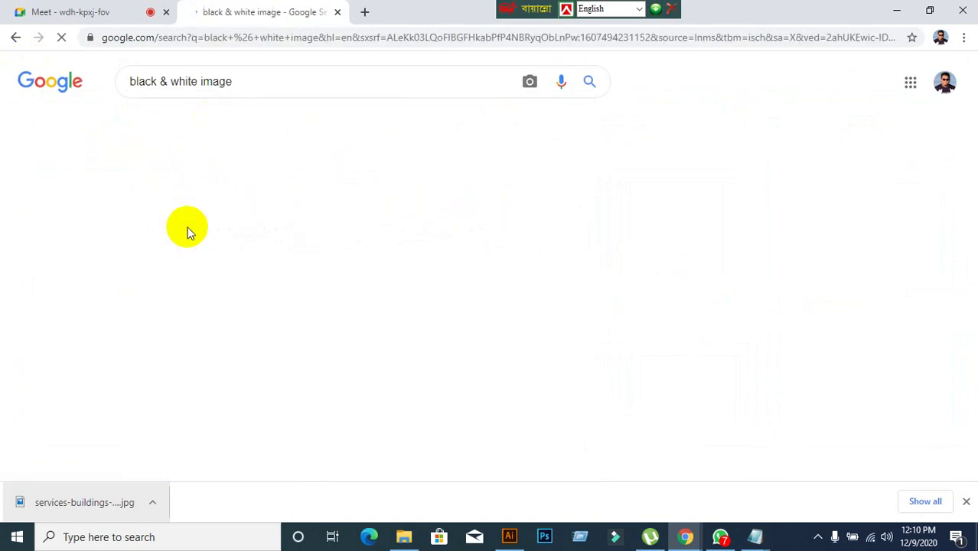
pyautogui.scroll(-4, 184, 221)
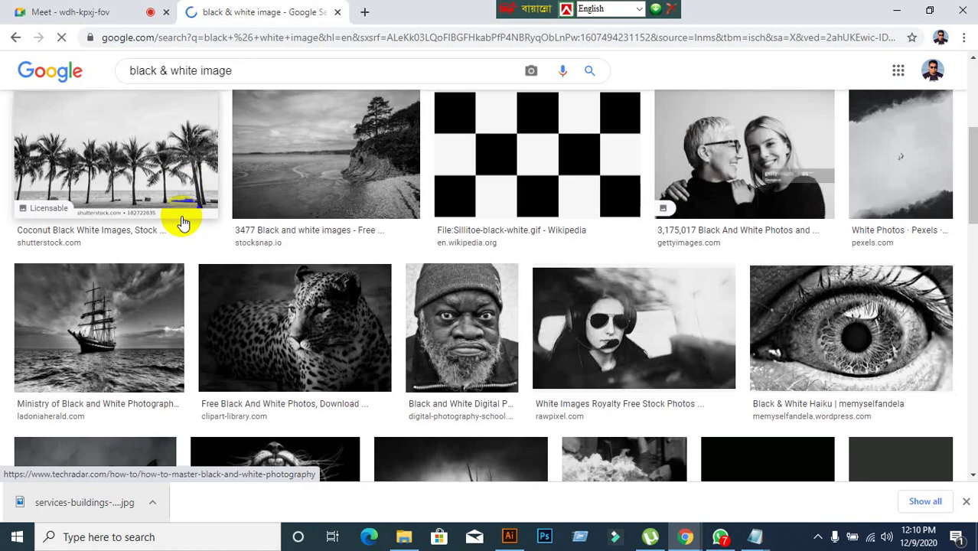
pyautogui.scroll(2, 182, 222)
# Run a new Google search for "black & white office image" and show the image results
pyautogui.click(48, 77)
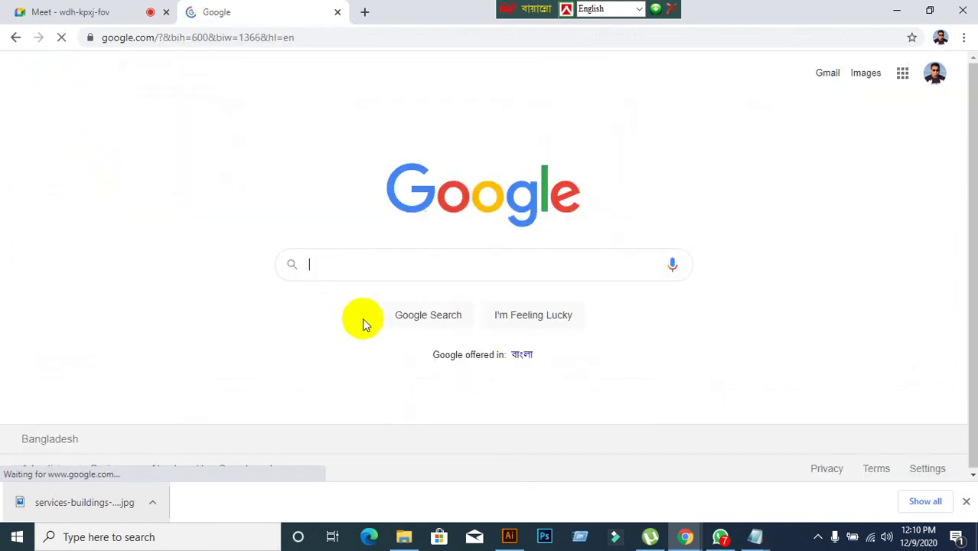
pyautogui.write('b la')
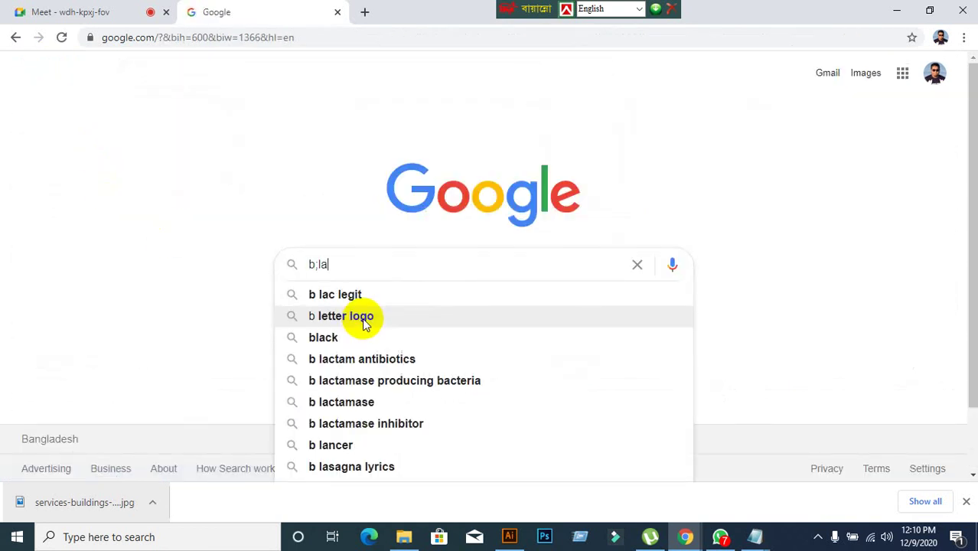
pyautogui.press('BackSpace')
pyautogui.press('BackSpace')
pyautogui.press('BackSpace')
pyautogui.press('BackSpace')
pyautogui.write('black')
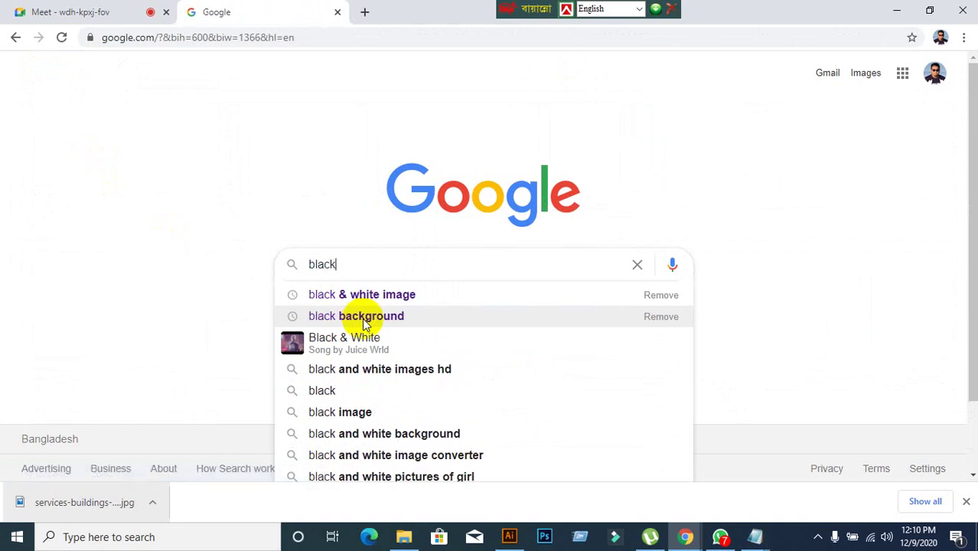
pyautogui.write(' & shit')
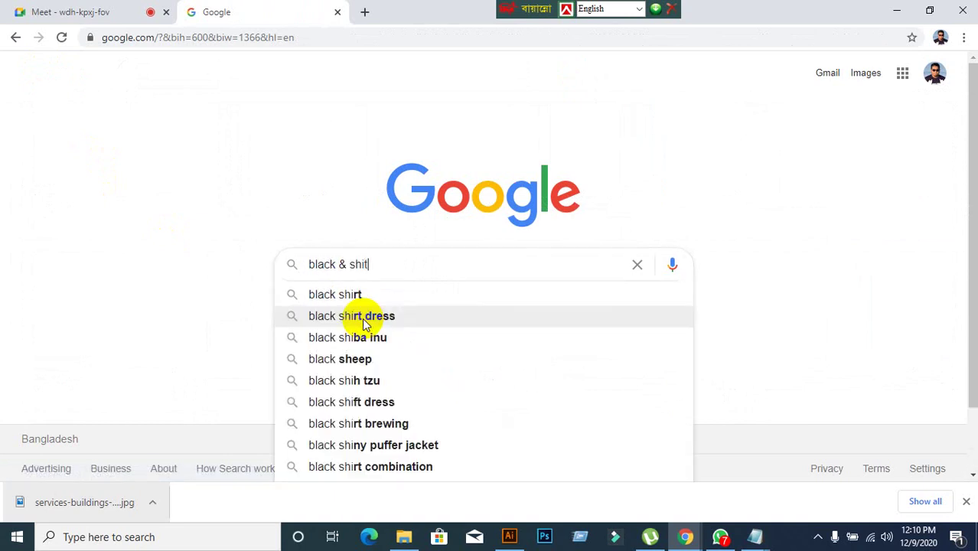
pyautogui.press('BackSpace')
pyautogui.press('BackSpace')
pyautogui.press('BackSpace')
pyautogui.press('BackSpace')
pyautogui.write('whi')
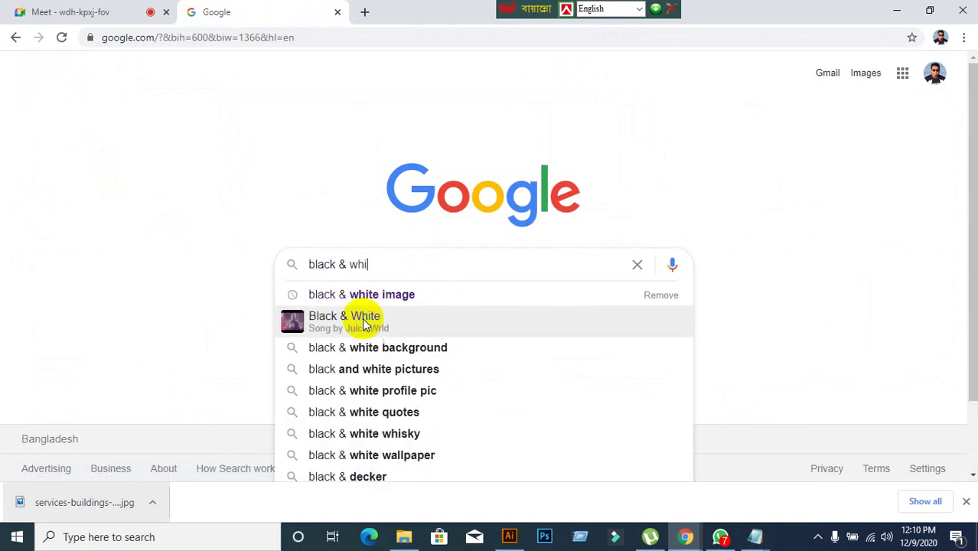
pyautogui.write('te off')
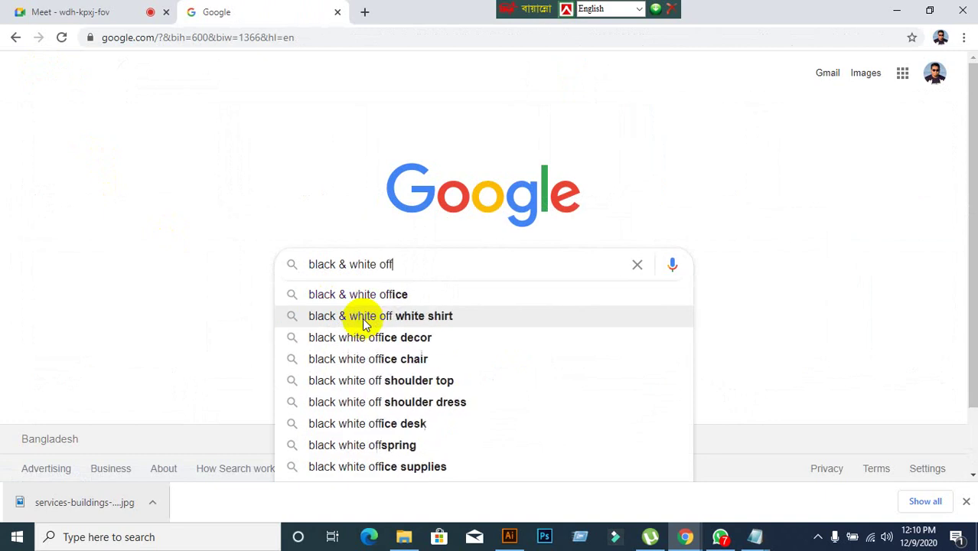
pyautogui.write('ice image')
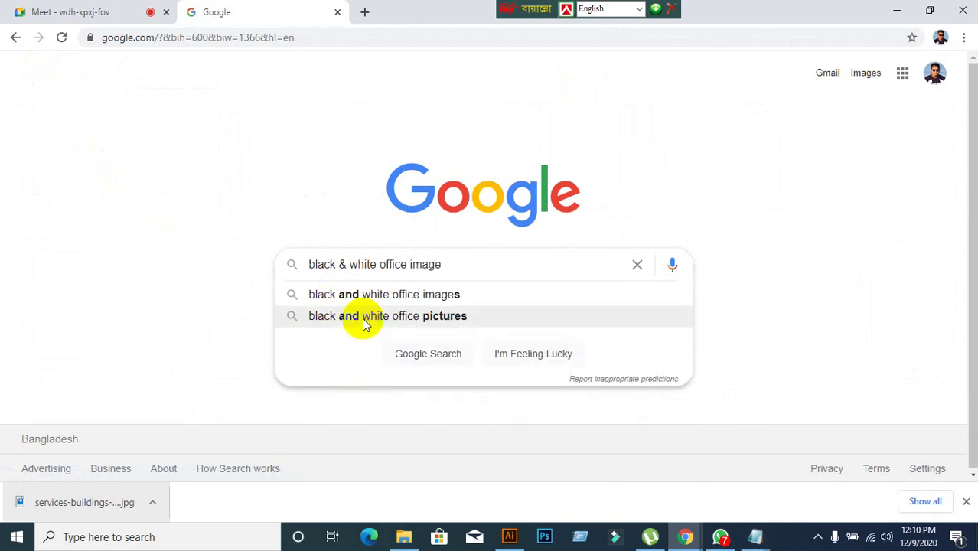
pyautogui.press('Return')
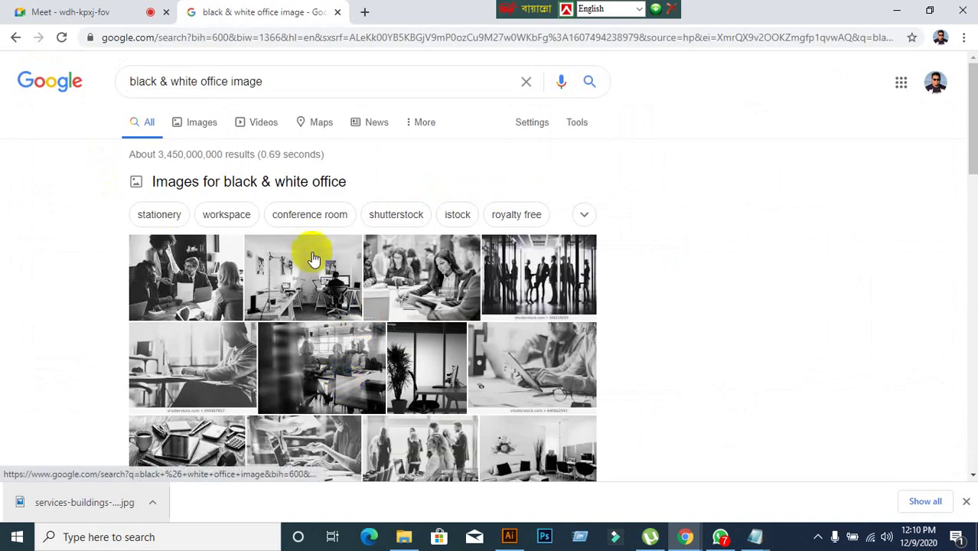
pyautogui.click(204, 124)
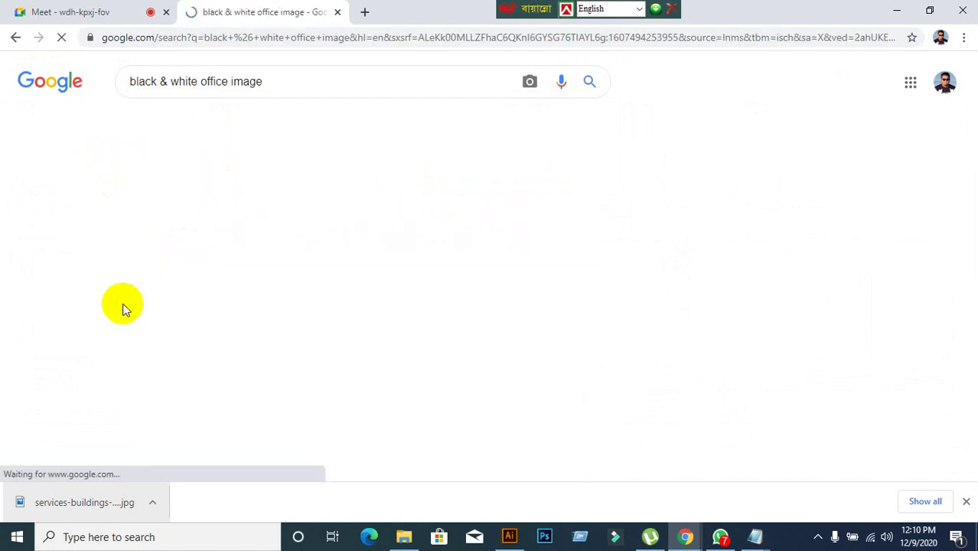
# Find the "Pool has Black and White Interior" photo from trendir.com in the results and copy its enlarged preview
pyautogui.scroll(-5, 153, 285)
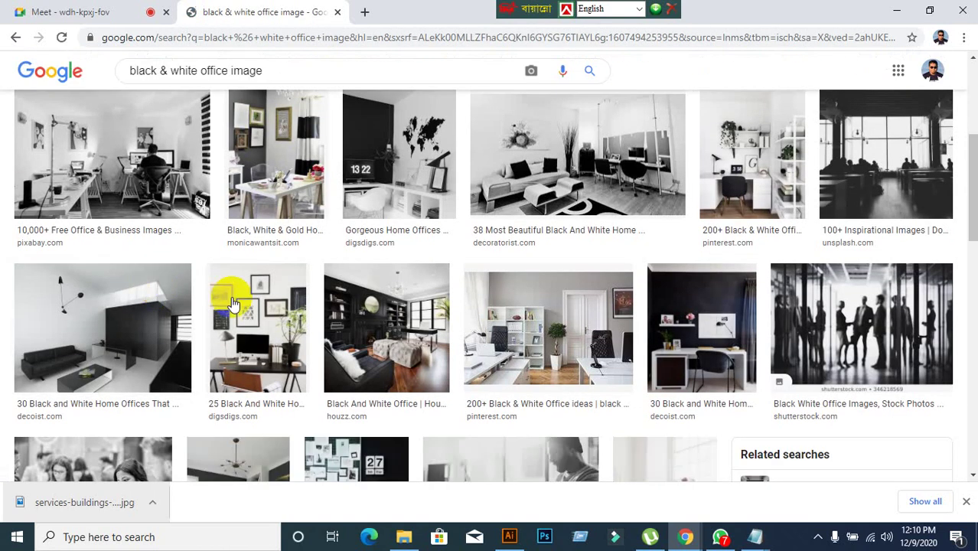
pyautogui.scroll(-4, 267, 306)
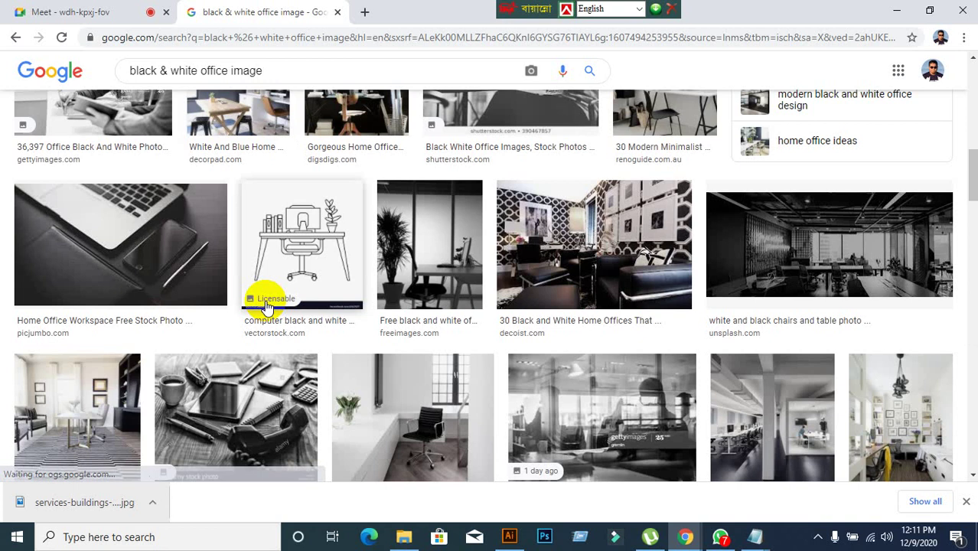
pyautogui.scroll(-3, 266, 306)
pyautogui.scroll(-3, 264, 300)
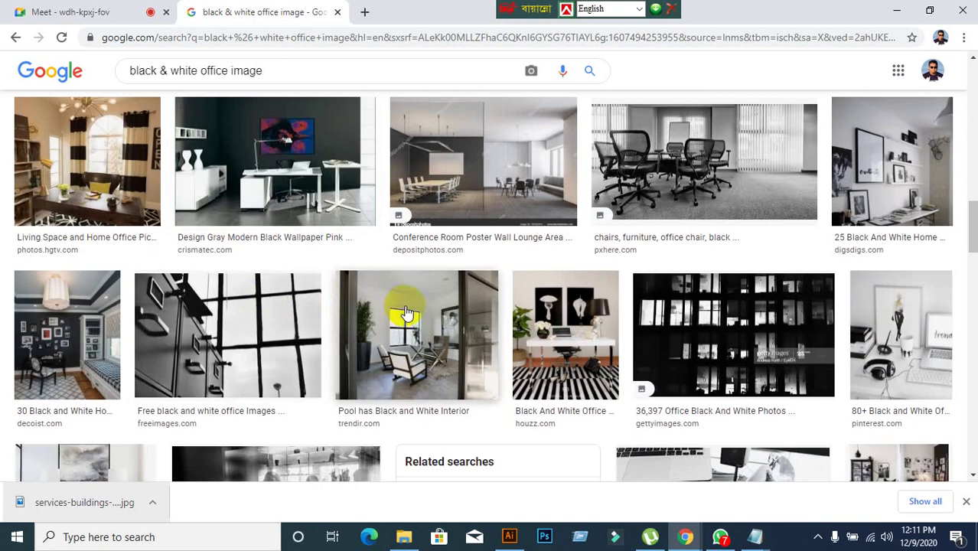
pyautogui.scroll(-3, 403, 305)
pyautogui.click(413, 196)
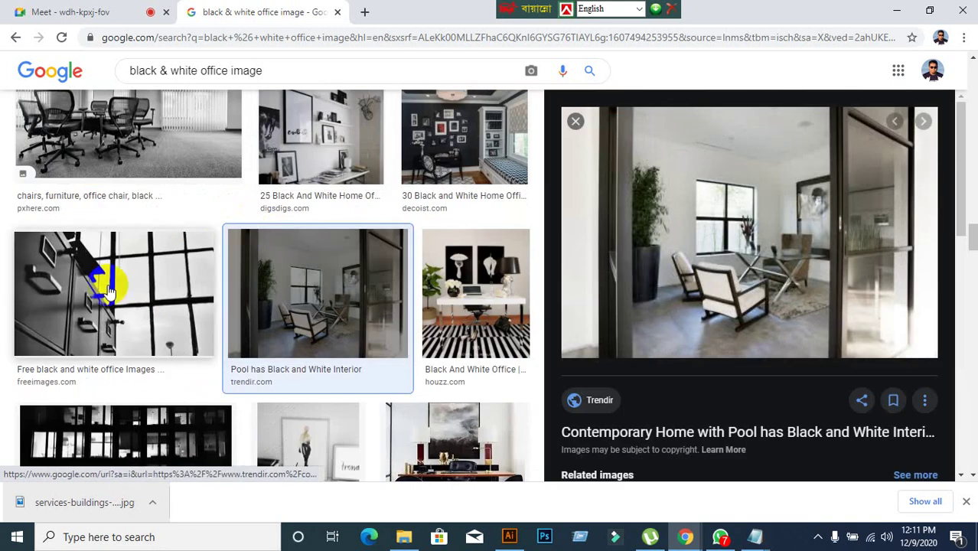
pyautogui.rightClick(688, 208)
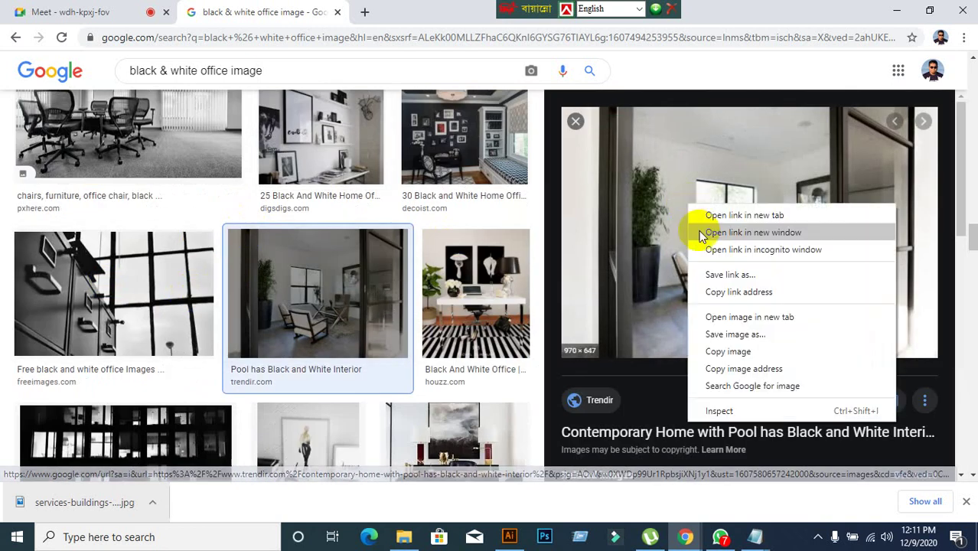
pyautogui.click(733, 353)
# Switch to Illustrator, paste the copied office photo and move it over the lower part of the inside spread
pyautogui.click(509, 536)
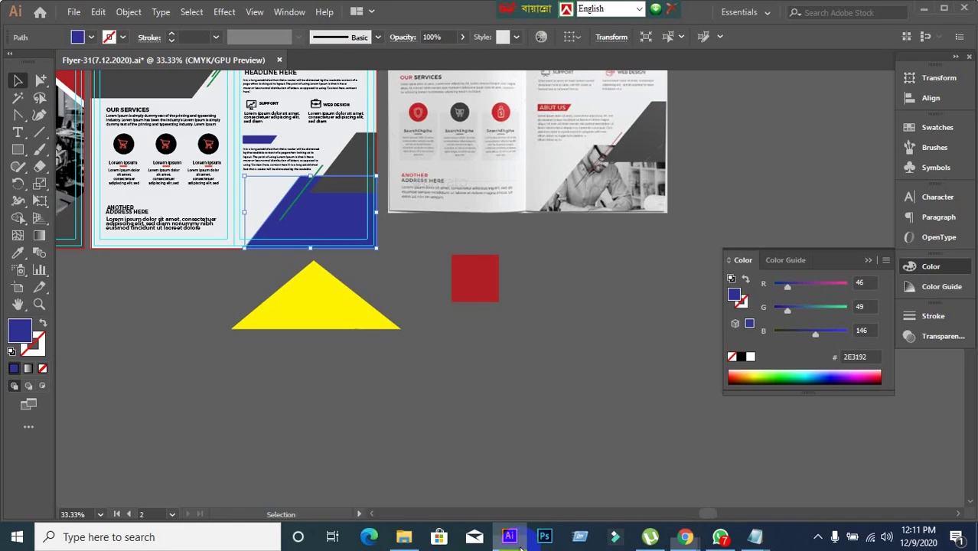
pyautogui.click(510, 476)
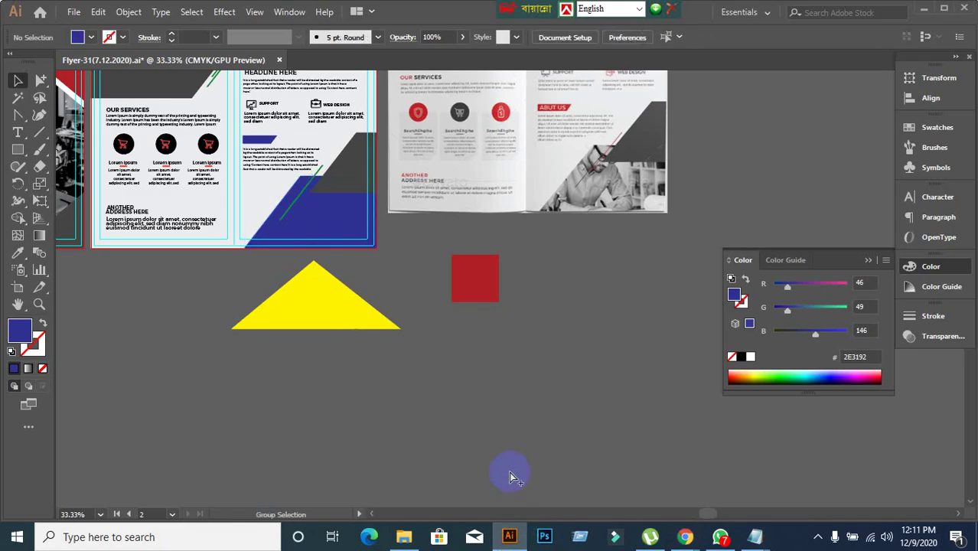
pyautogui.hotkey('ctrl', 'v')
pyautogui.moveTo(585, 382); pyautogui.dragTo(396, 349)
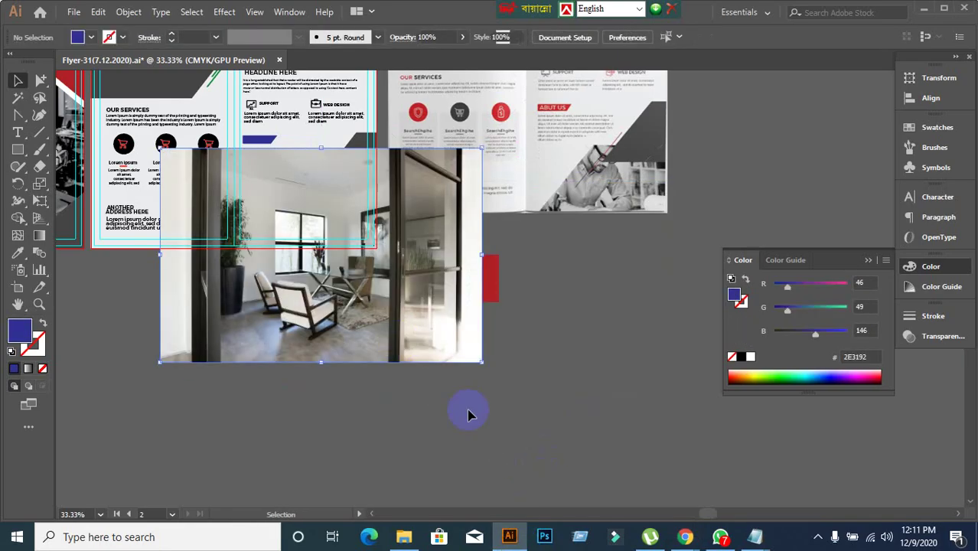
# Scale the office photo down over the blue corner shape and send it to the back
pyautogui.moveTo(159, 368); pyautogui.dragTo(251, 304)
pyautogui.moveTo(417, 268); pyautogui.dragTo(379, 253)
pyautogui.hotkey('ctrl', 'shift', '[')
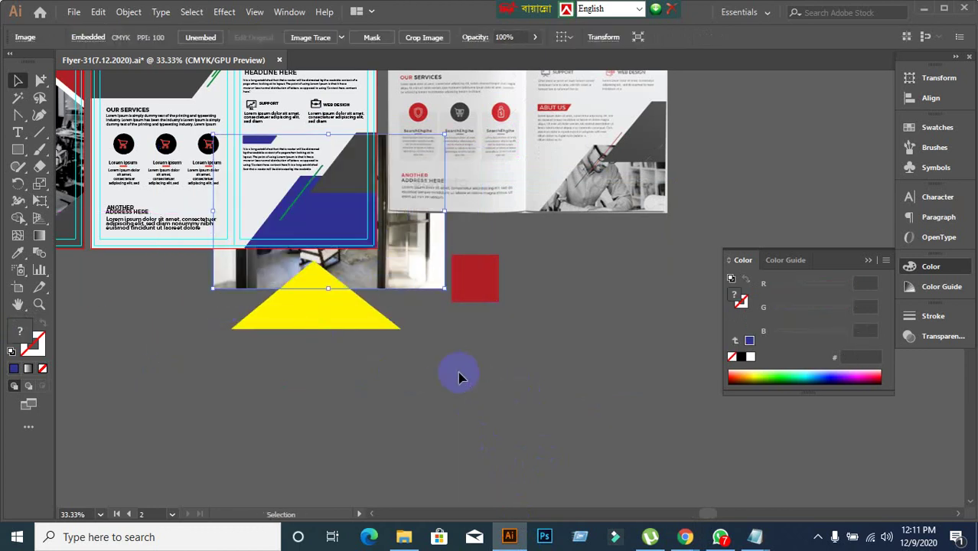
# Make a clipping mask from the blue corner shape and the office photo behind it
pyautogui.click(327, 214)
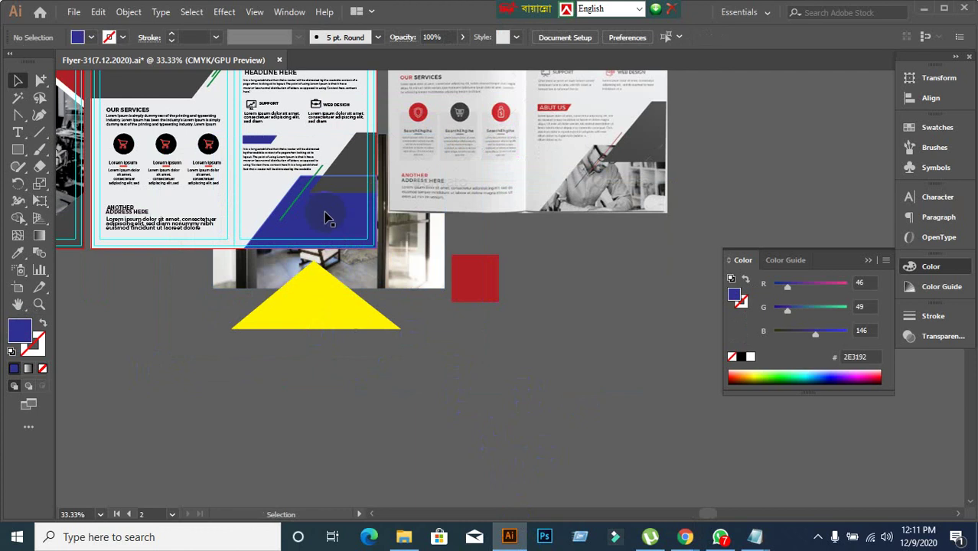
pyautogui.keyDown('shift'); pyautogui.click(423, 267); pyautogui.keyUp('shift')
pyautogui.rightClick(423, 268)
pyautogui.click(476, 390)
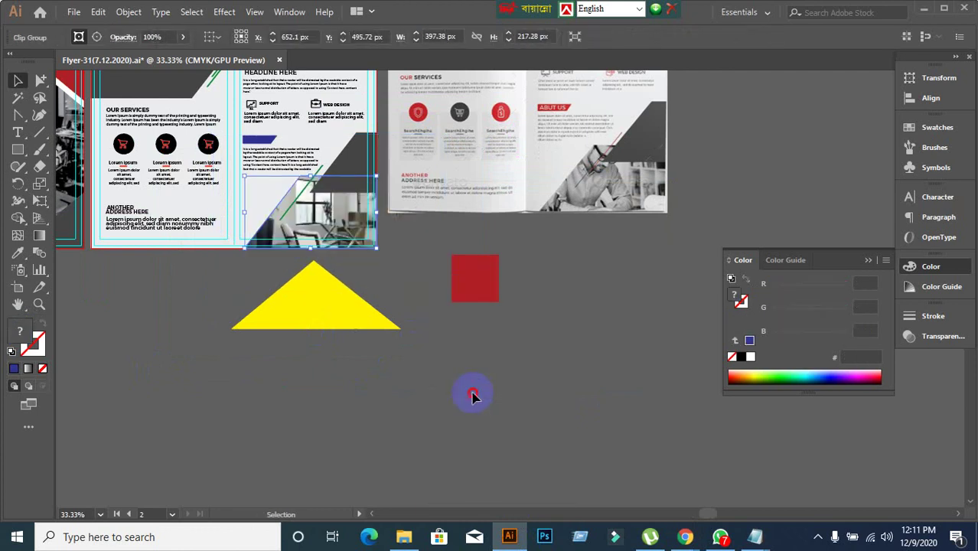
# Recolour the green diagonal stripe over the office photo with the red sampled from the red square
pyautogui.click(473, 395)
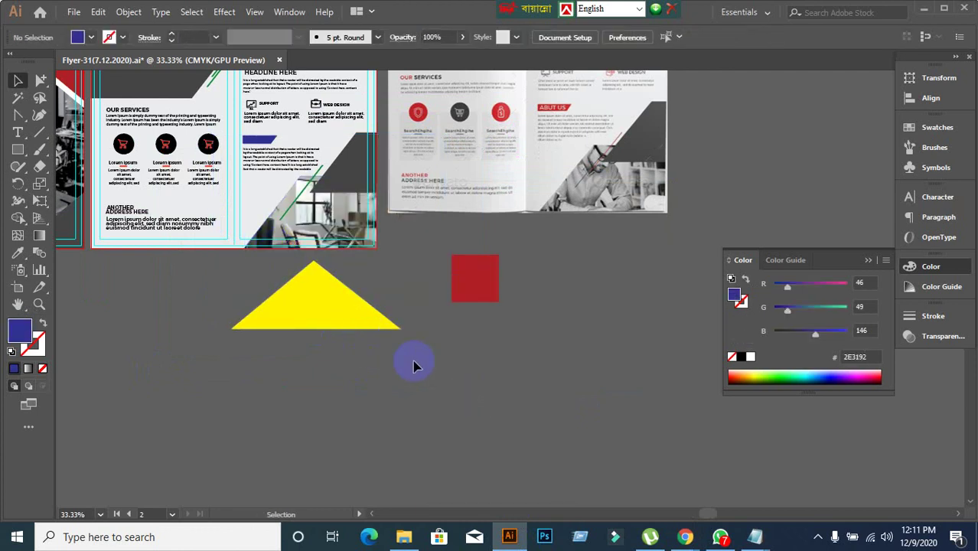
pyautogui.scroll(2, 409, 365)
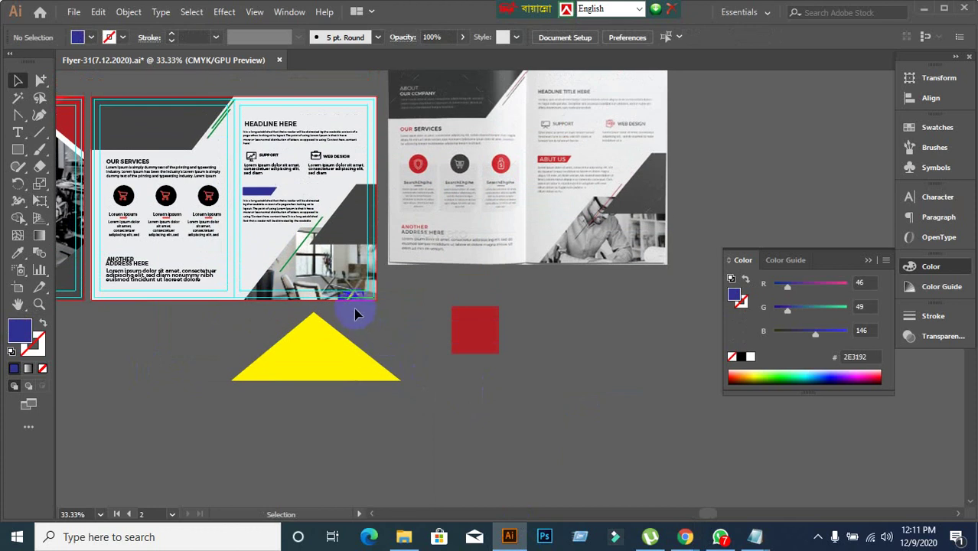
pyautogui.moveTo(214, 324); pyautogui.dragTo(316, 300)
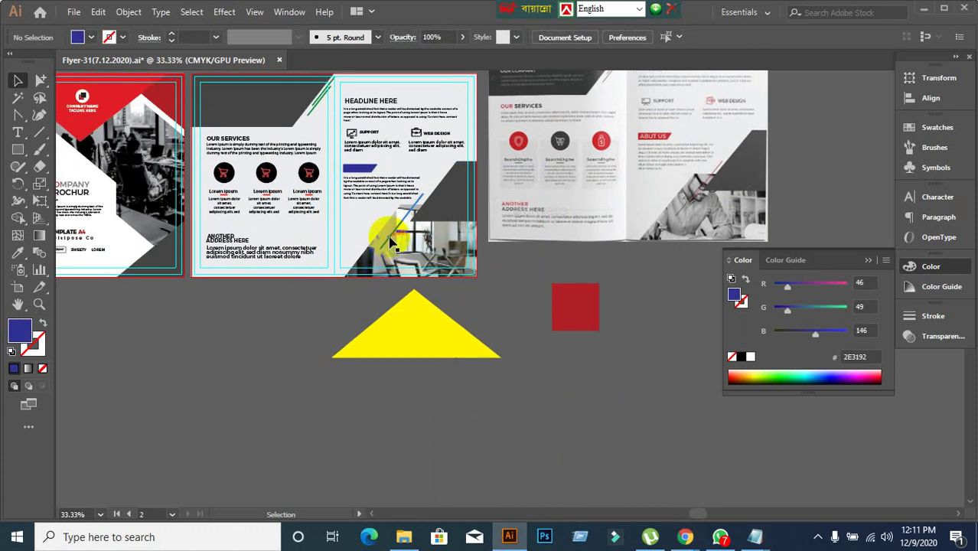
pyautogui.click(390, 242)
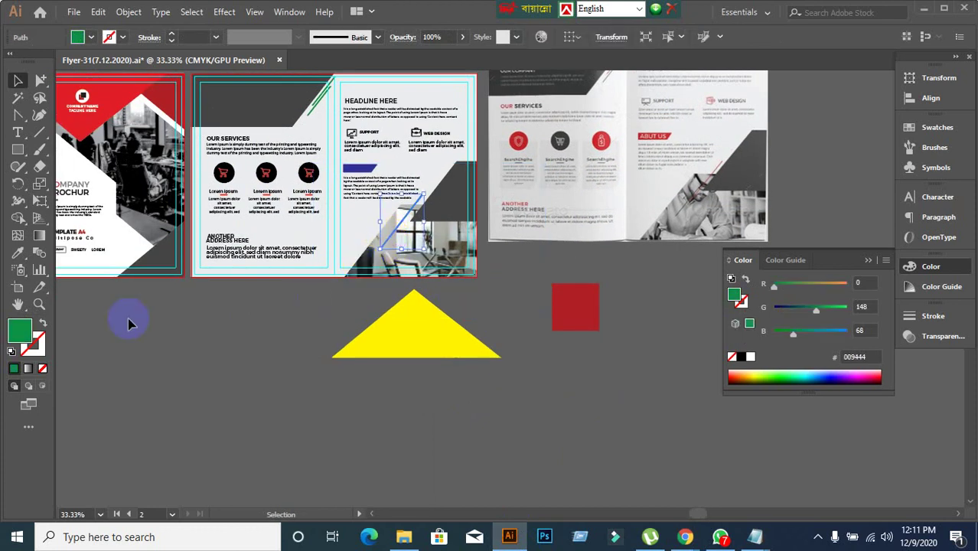
pyautogui.click(187, 371)
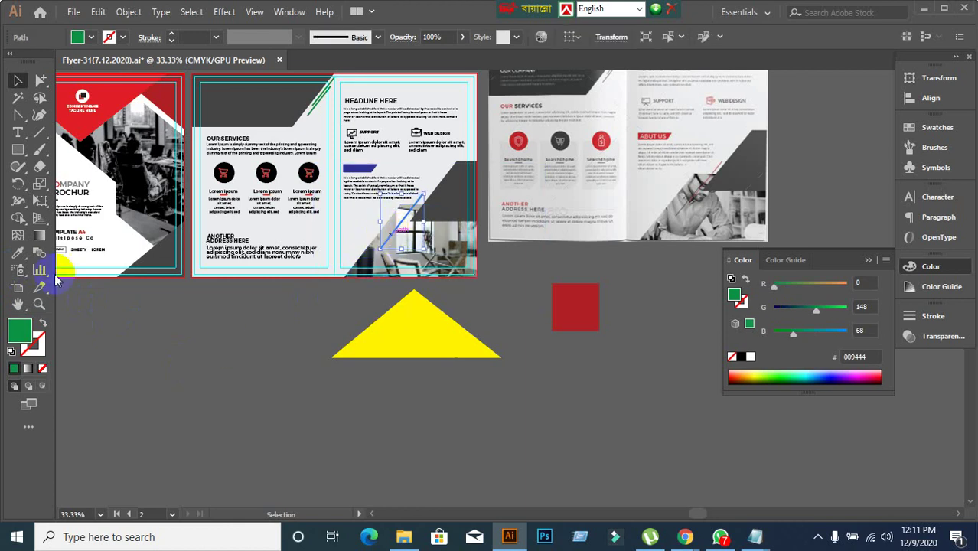
pyautogui.click(18, 253)
pyautogui.click(570, 300)
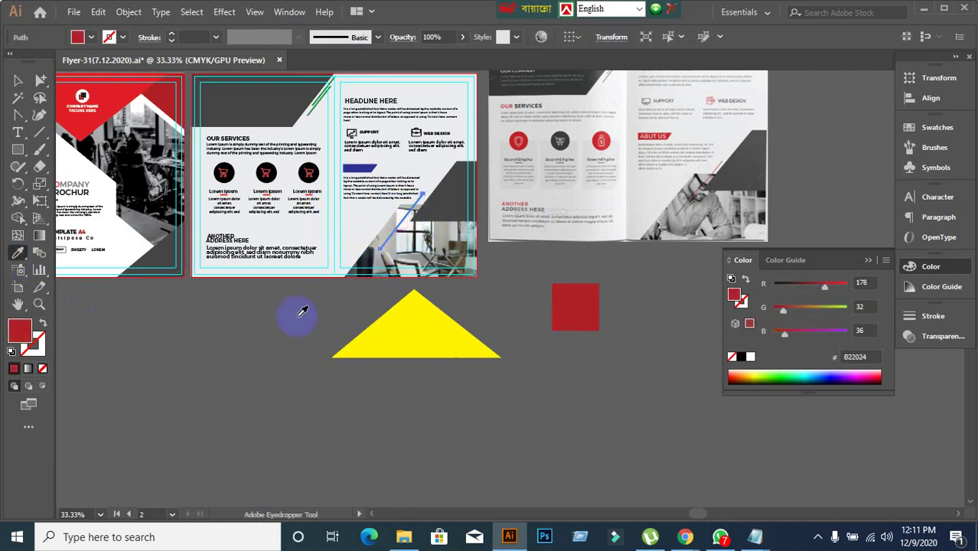
pyautogui.click(17, 81)
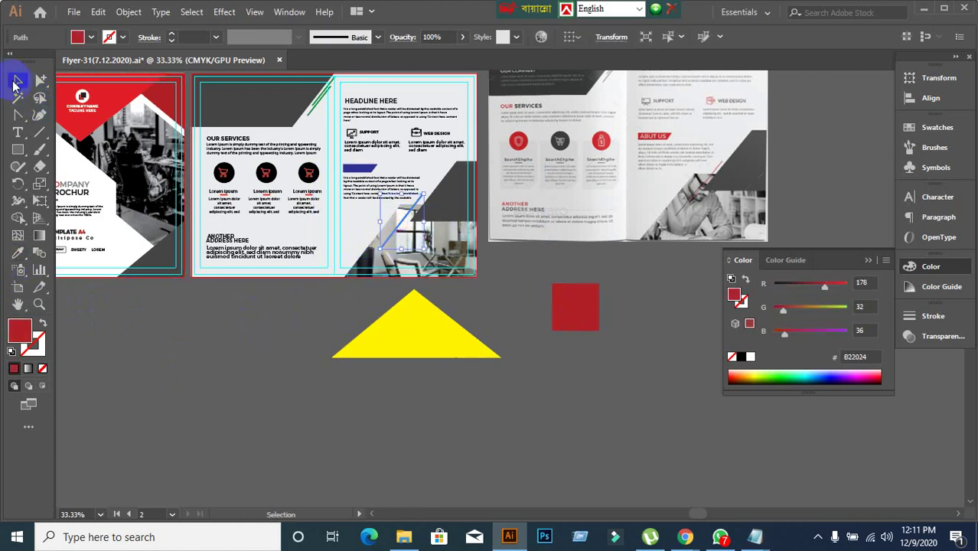
pyautogui.click(232, 327)
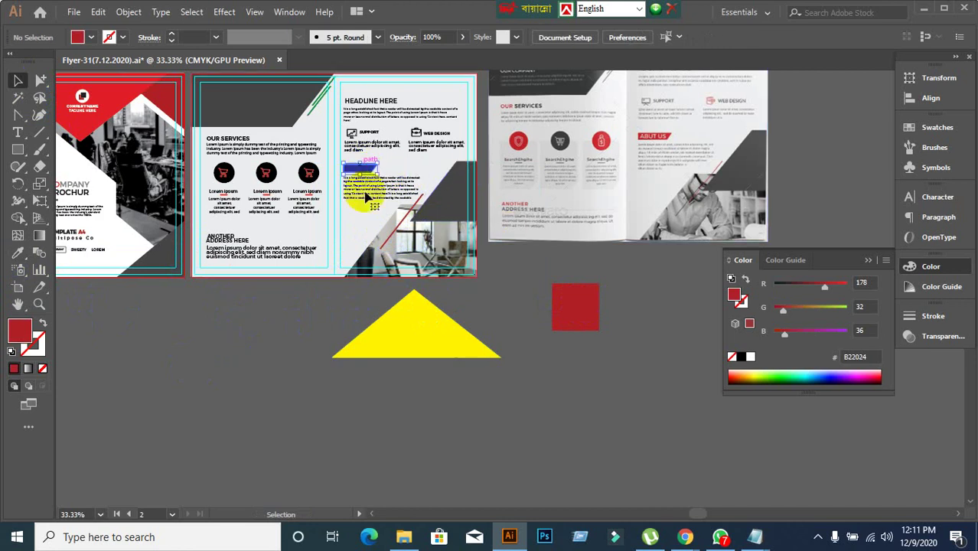
# Recolour the blue label bar below the SUPPORT section with the red sampled from the red square
pyautogui.click(366, 197)
pyautogui.click(21, 257)
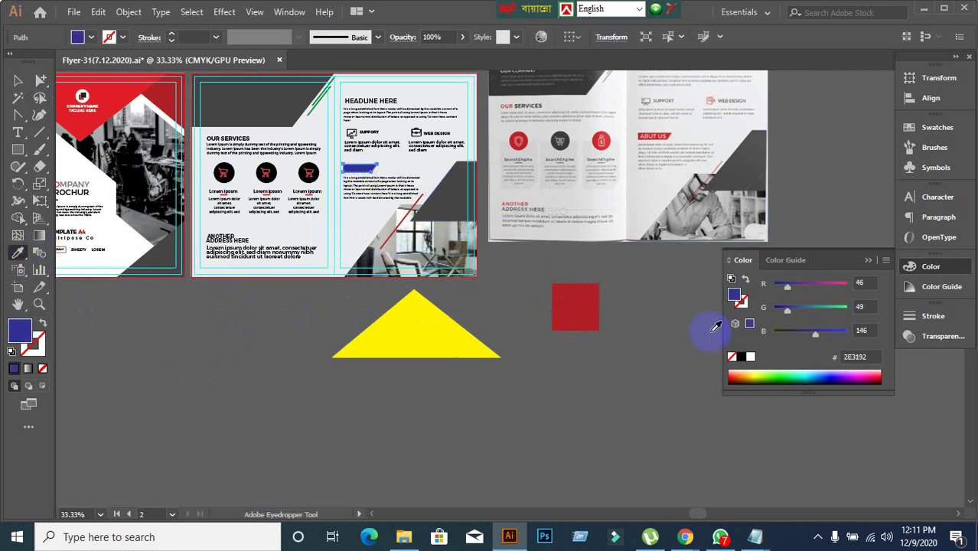
pyautogui.click(589, 291)
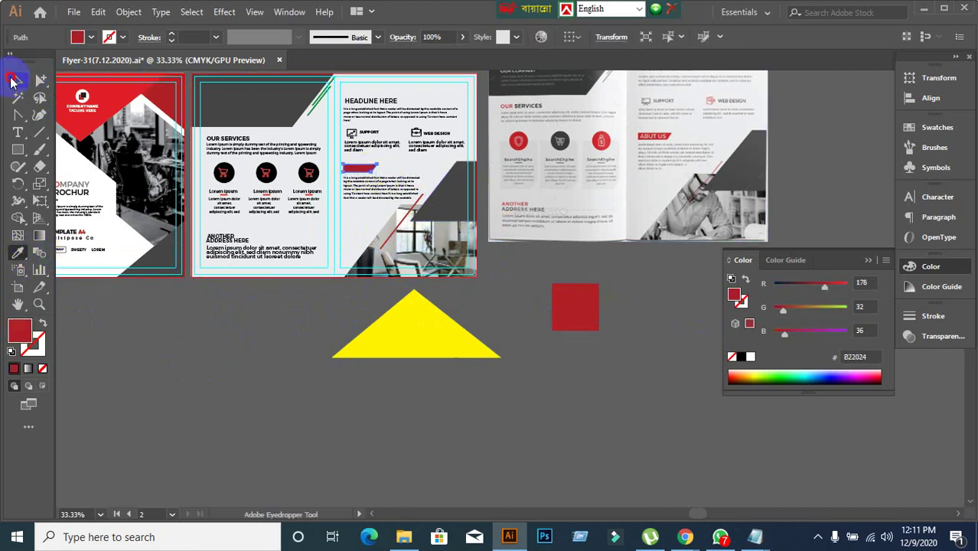
pyautogui.click(13, 80)
pyautogui.click(271, 345)
# Add a text line reading "ABOUT US" on the empty canvas below the inside spread
pyautogui.scroll(2, 371, 175)
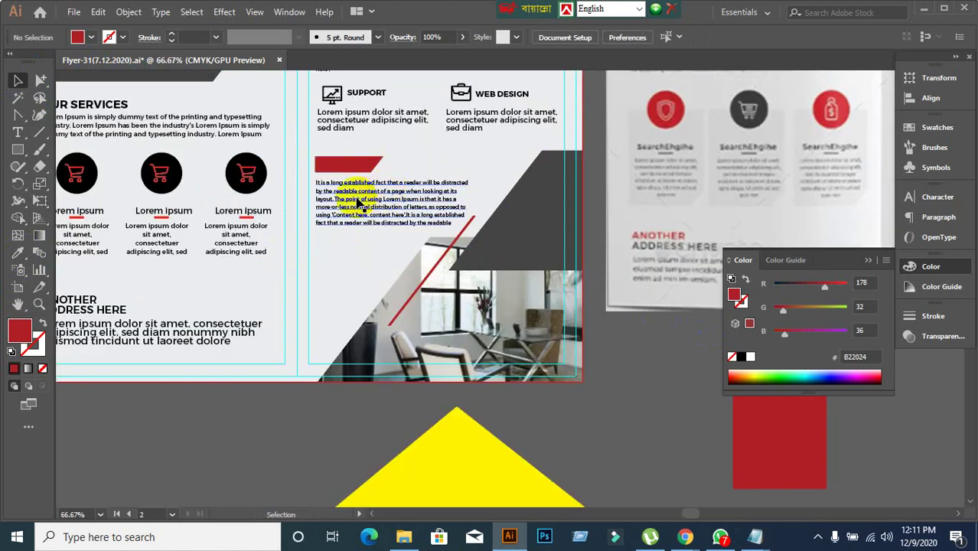
pyautogui.scroll(-2, 465, 192)
pyautogui.scroll(2, 395, 192)
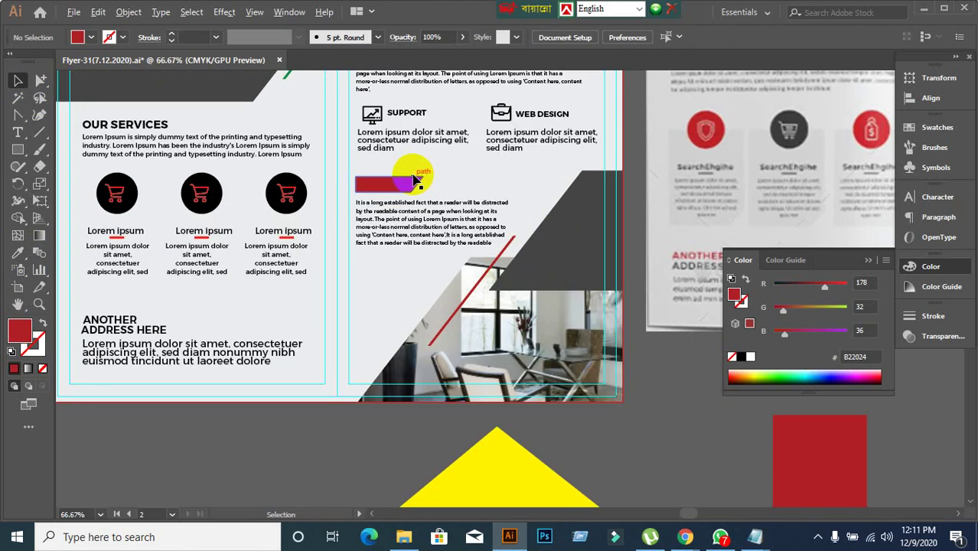
pyautogui.click(17, 133)
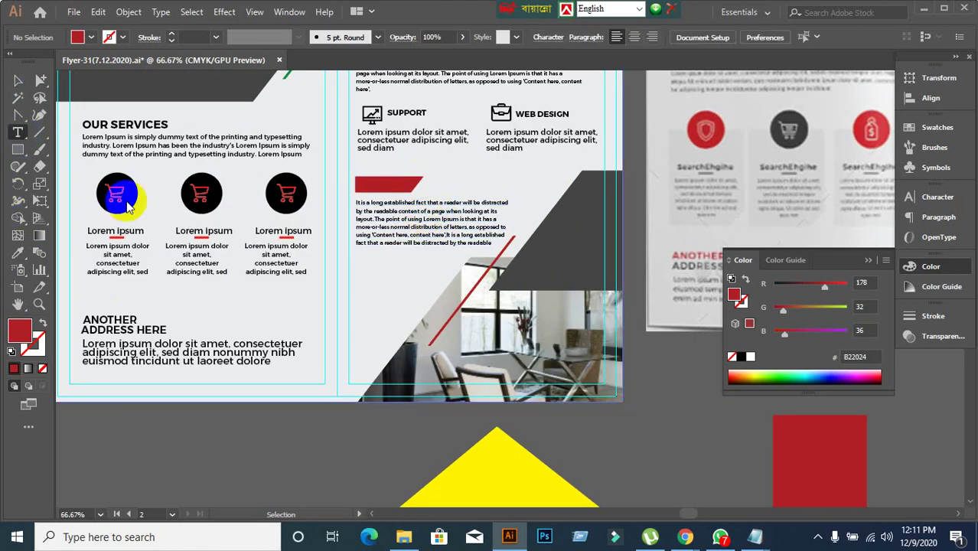
pyautogui.scroll(-3, 253, 230)
pyautogui.click(255, 346)
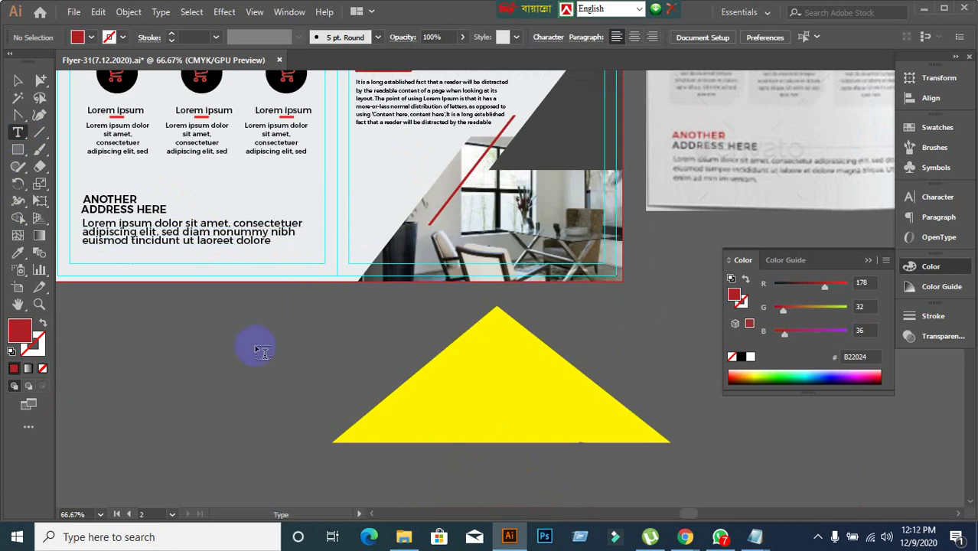
pyautogui.click(283, 224)
pyautogui.write('ABOUT US')
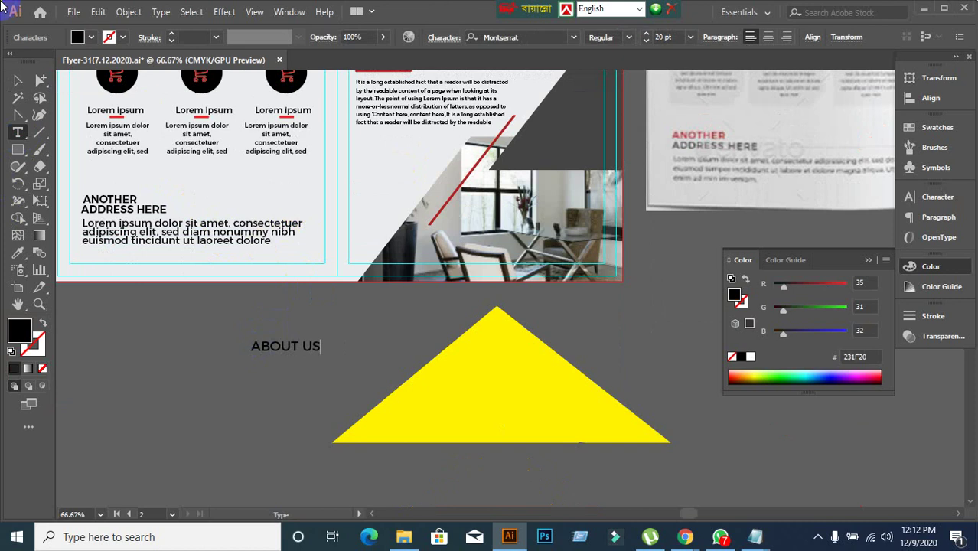
pyautogui.click(19, 82)
# Move the ABOUT US text onto the red label bar above the paragraph on the right-hand page
pyautogui.hotkey('ctrl', '-')
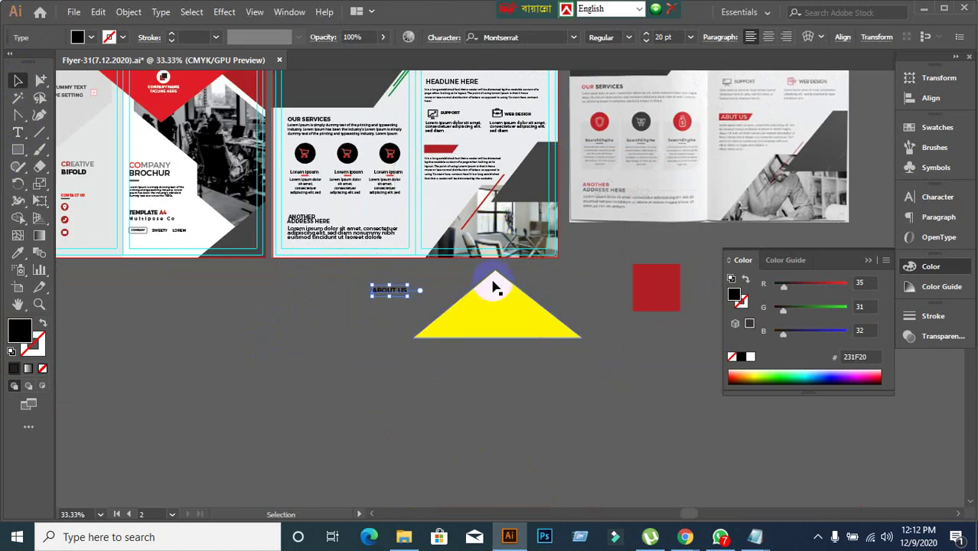
pyautogui.hotkey('ctrl', '+')
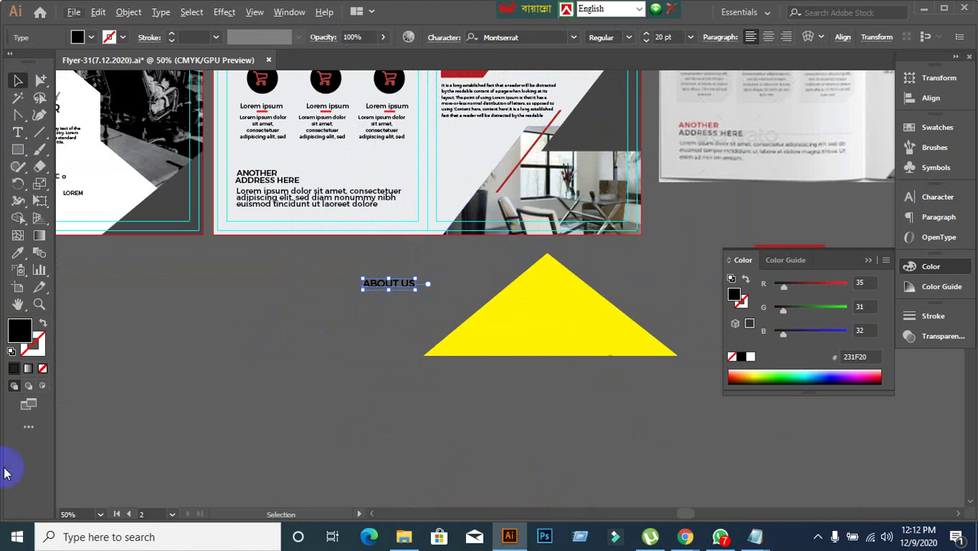
pyautogui.scroll(3, 228, 360)
pyautogui.hscroll(-4, 228, 360)
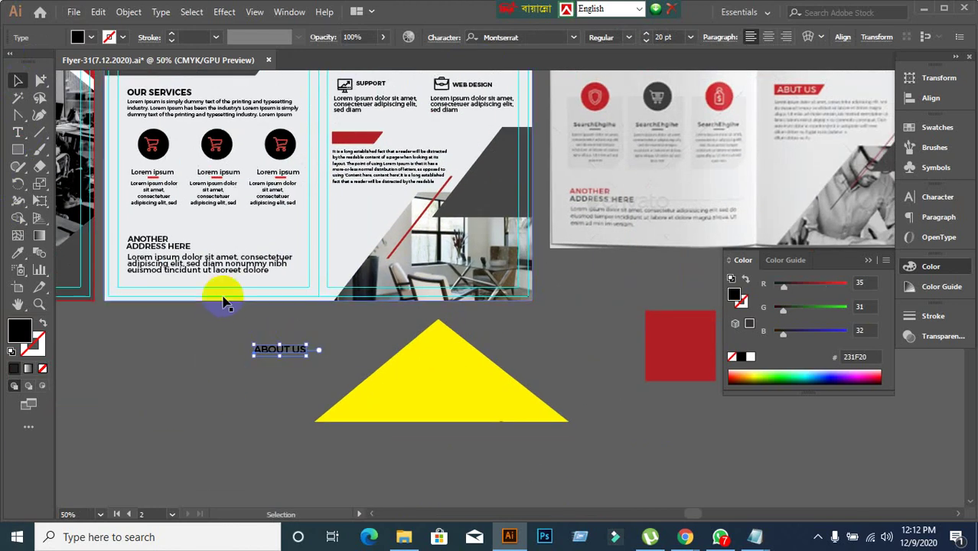
pyautogui.click(228, 359)
pyautogui.moveTo(301, 353); pyautogui.dragTo(367, 144)
pyautogui.moveTo(389, 199); pyautogui.dragTo(390, 199)
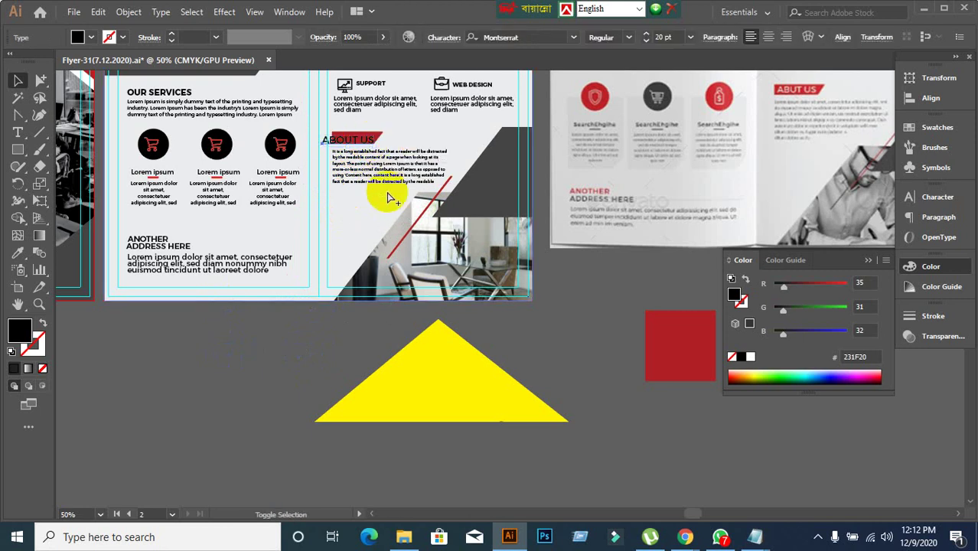
# Reduce the font size of the ABOUT US text to 14 pt
pyautogui.click(939, 202)
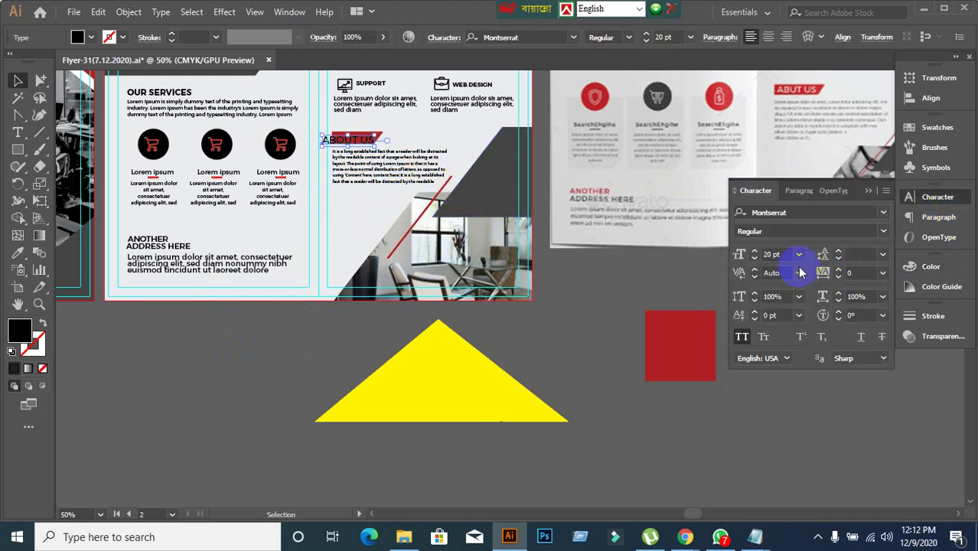
pyautogui.press('Down')
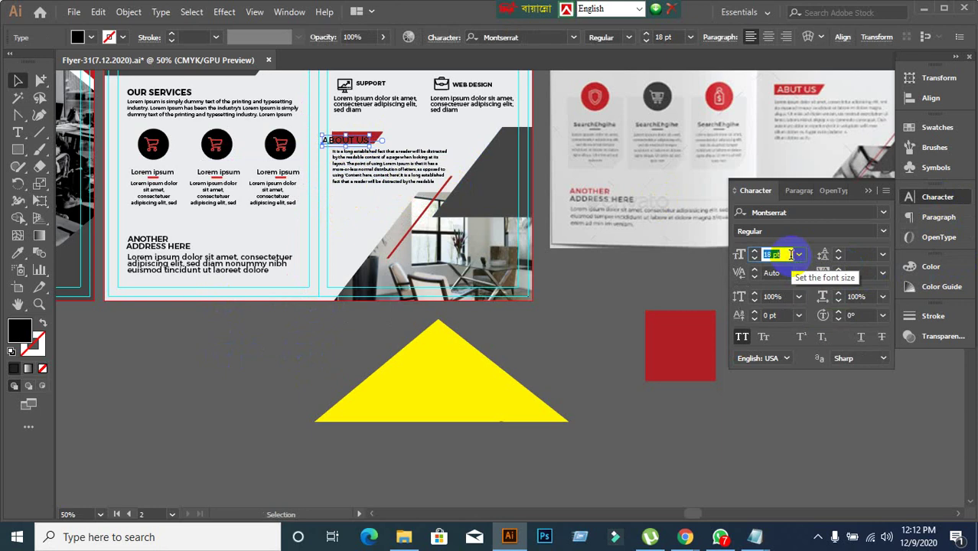
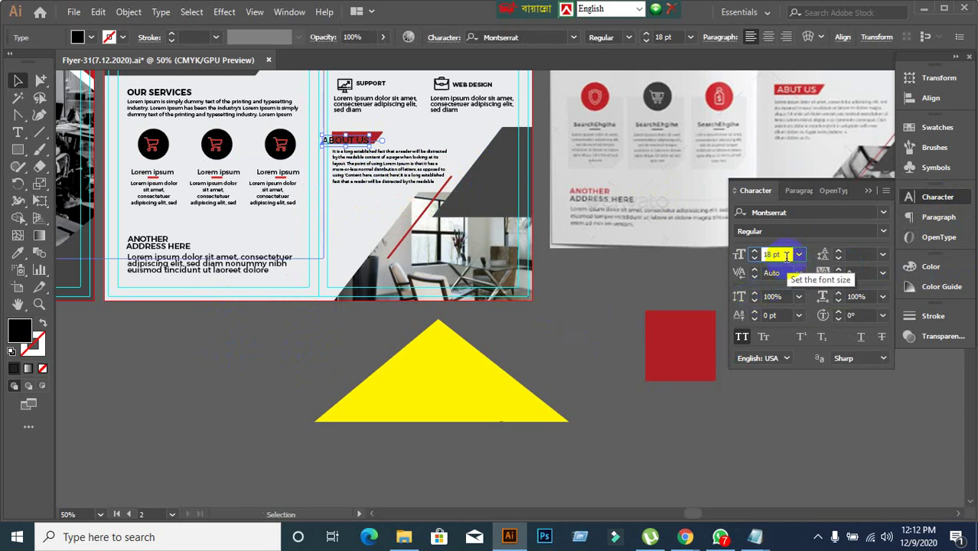
pyautogui.click(535, 351)
pyautogui.scroll(1, 475, 179)
pyautogui.scroll(-1, 472, 178)
pyautogui.moveTo(482, 175); pyautogui.dragTo(387, 248)
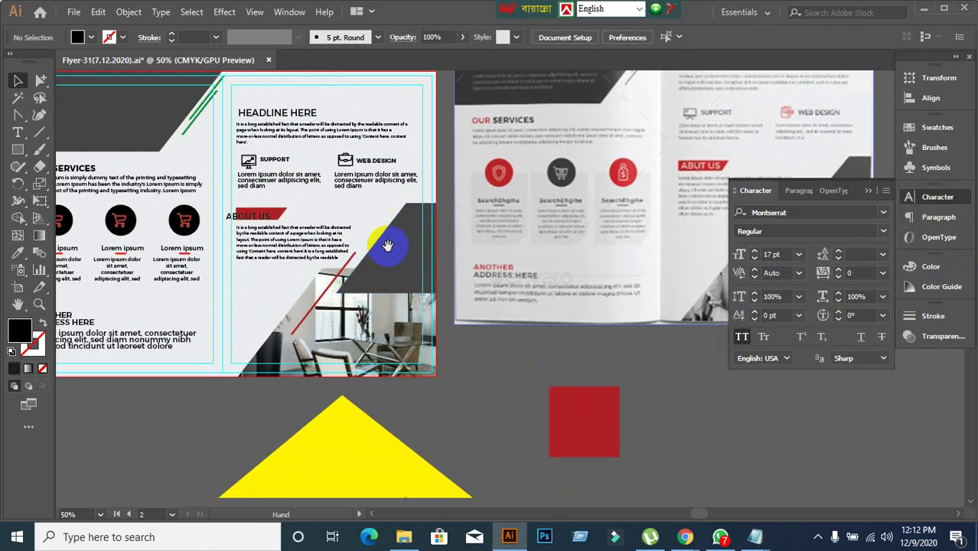
pyautogui.click(268, 218)
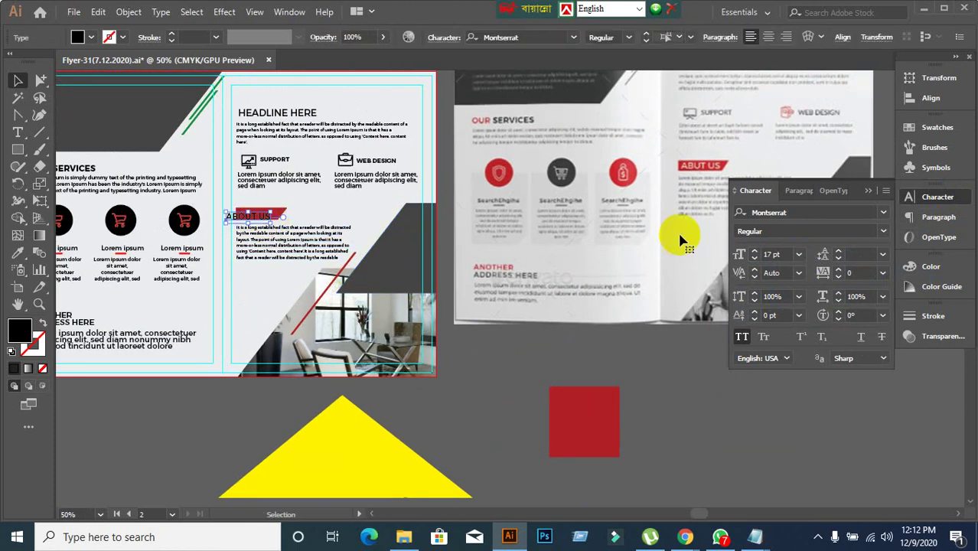
pyautogui.click(774, 254)
pyautogui.press('Down')
pyautogui.press('Down')
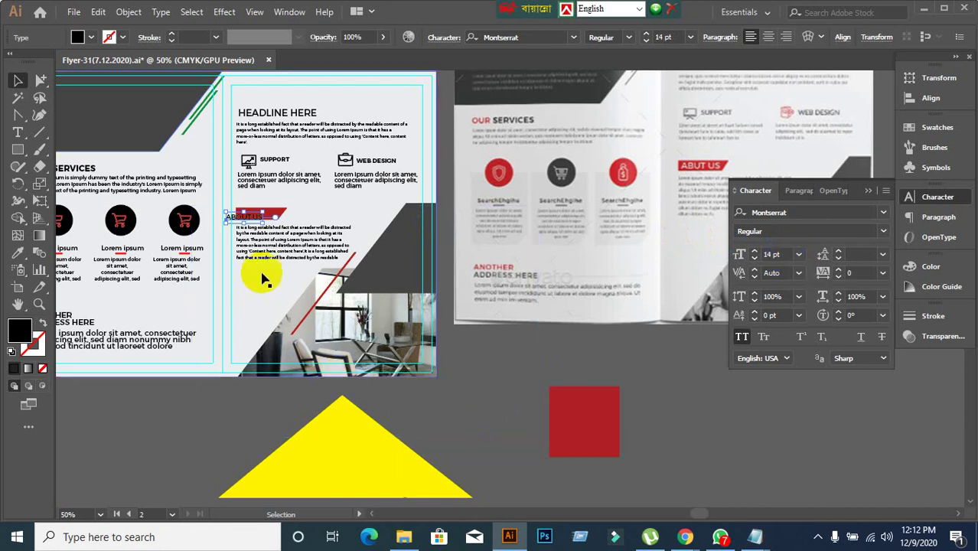
# Centre the ABOUT US text on the red label bar and shift it slightly toward the bar's left end
pyautogui.scroll(1, 249, 226)
pyautogui.click(260, 214)
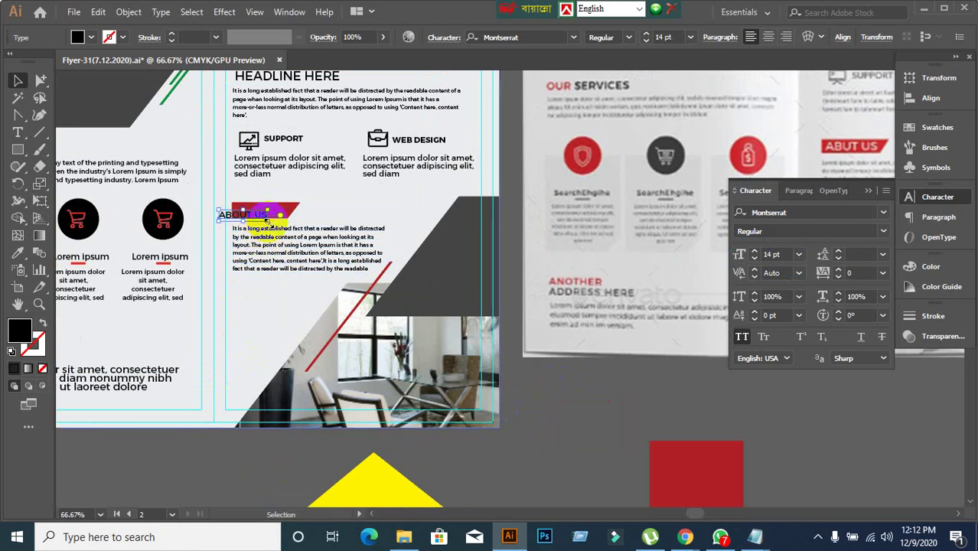
pyautogui.moveTo(268, 220); pyautogui.dragTo(289, 212)
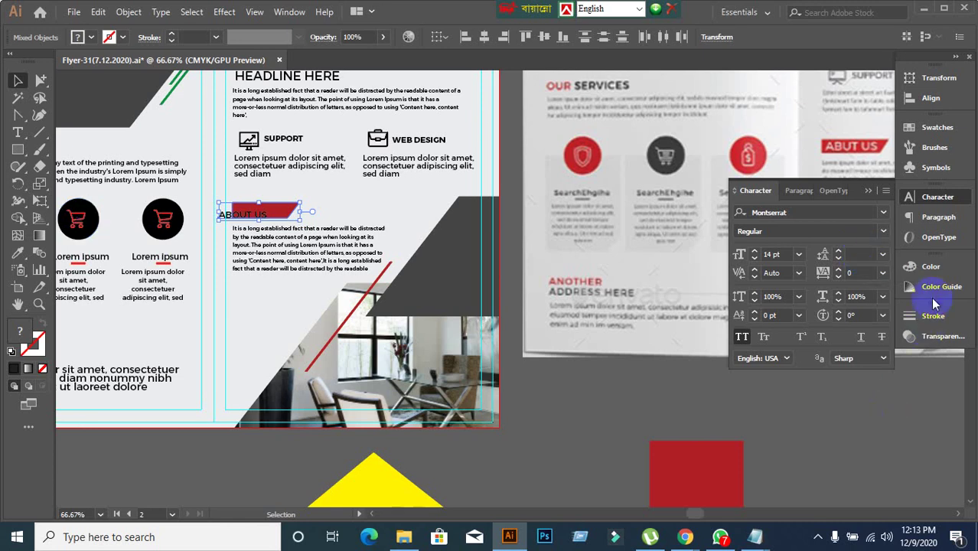
pyautogui.click(926, 107)
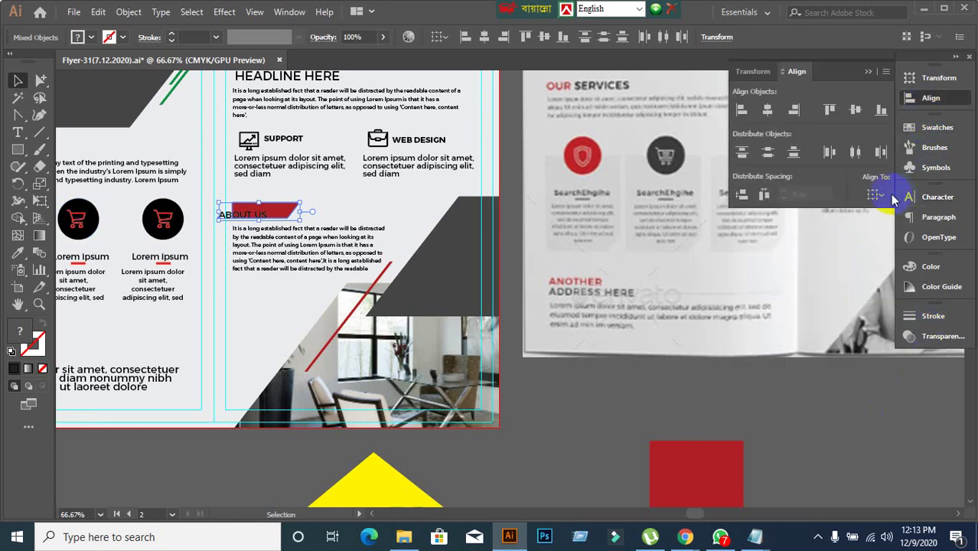
pyautogui.click(289, 216)
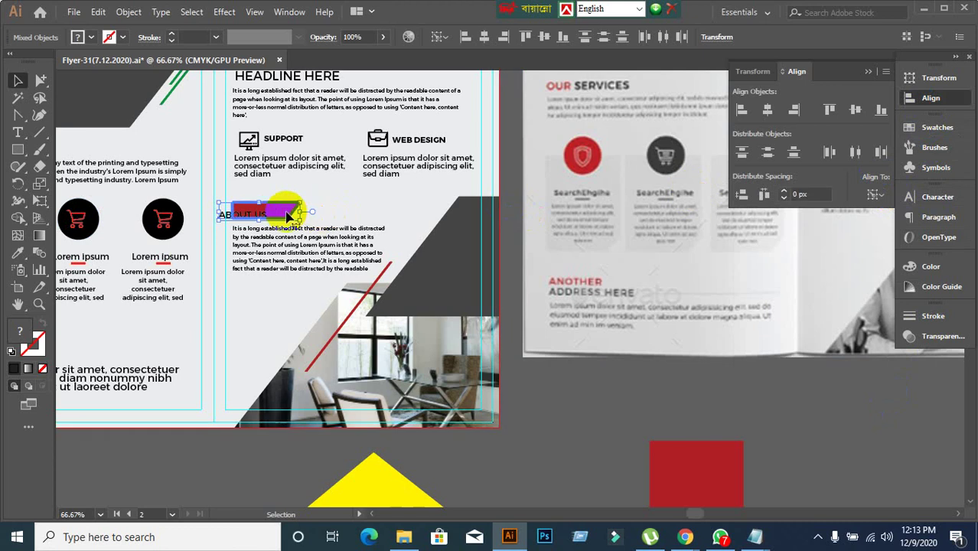
pyautogui.click(764, 195)
pyautogui.click(831, 120)
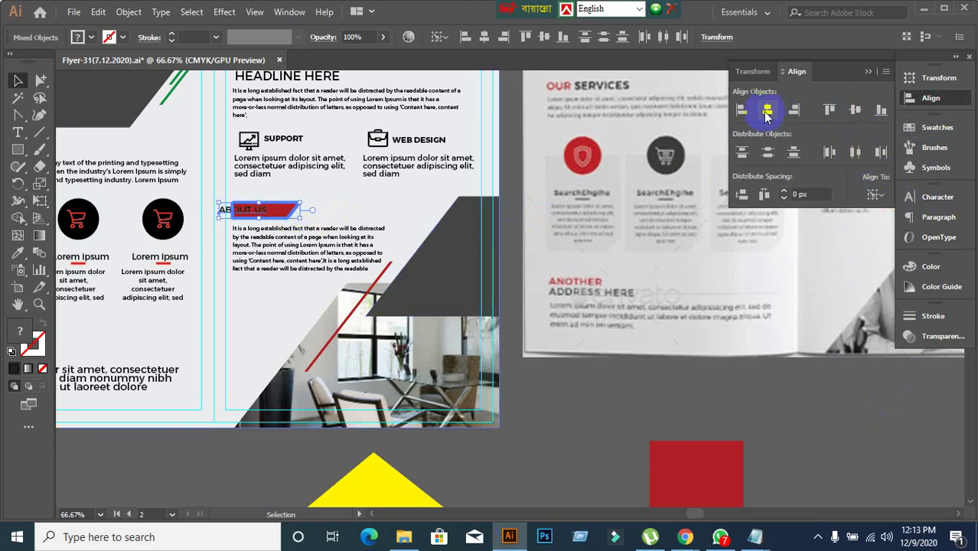
pyautogui.click(766, 111)
pyautogui.click(582, 275)
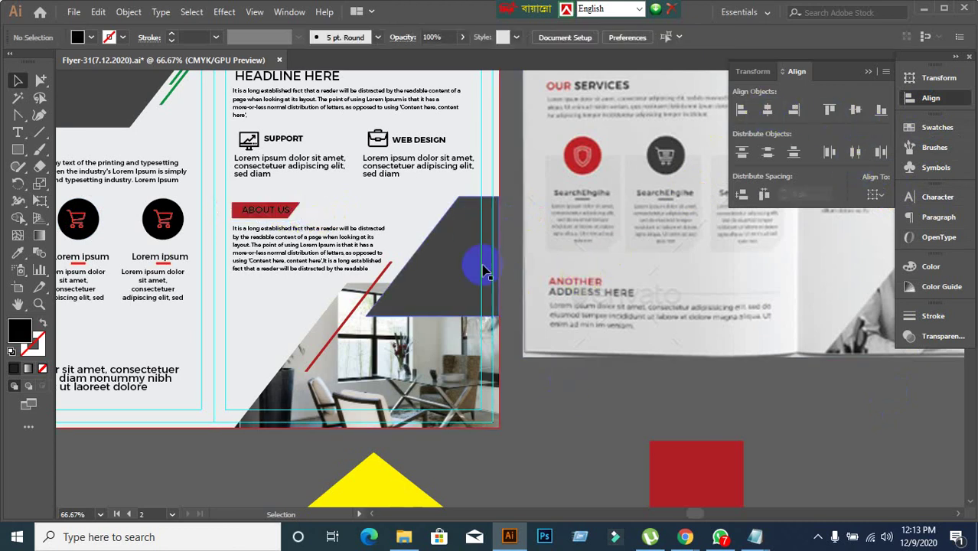
pyautogui.click(278, 219)
pyautogui.moveTo(268, 214); pyautogui.dragTo(261, 213)
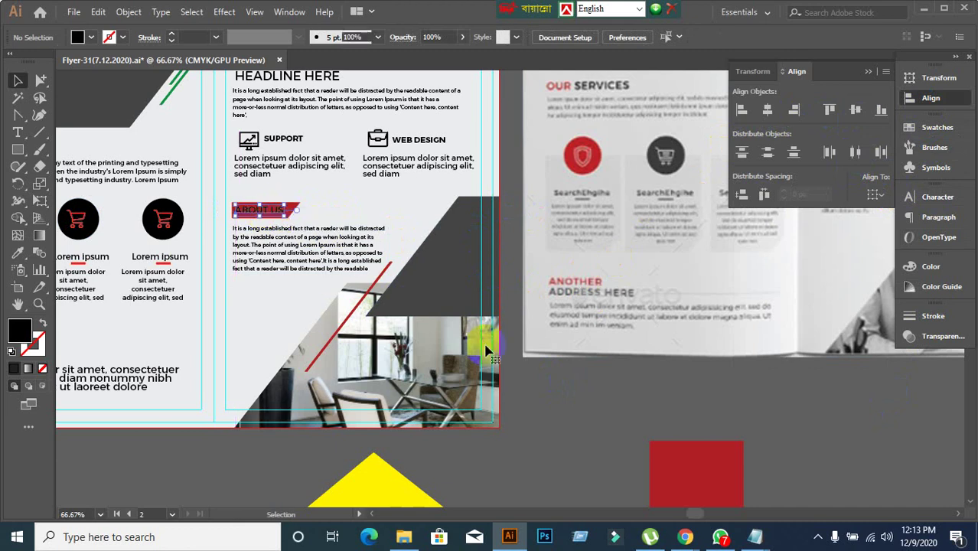
# Reposition the ABOUT US text so it sits vertically centred within the red label bar on the right-hand page
pyautogui.keyDown('alt'); pyautogui.scroll(-2, 594, 367); pyautogui.keyUp('alt')
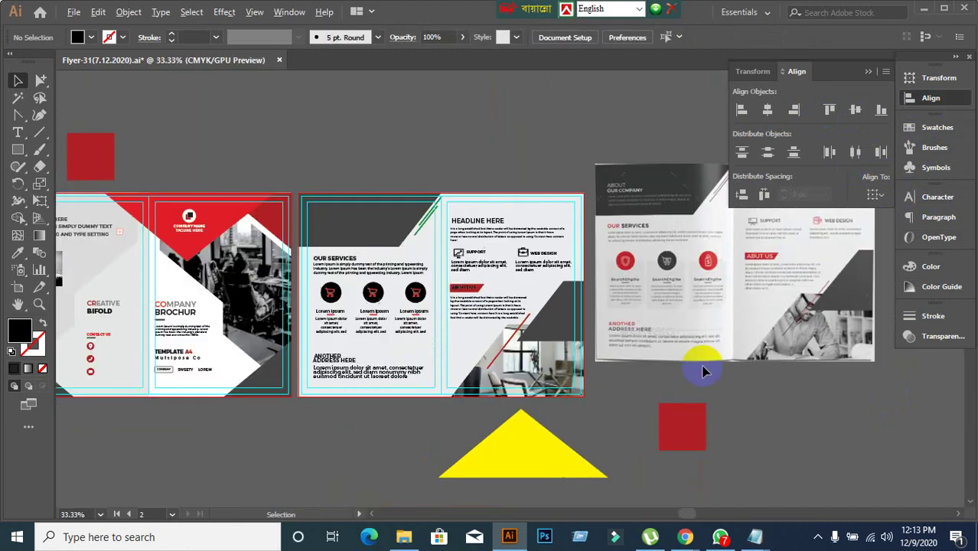
pyautogui.moveTo(694, 365); pyautogui.dragTo(622, 349)
pyautogui.keyDown('alt'); pyautogui.scroll(3, 390, 277); pyautogui.keyUp('alt')
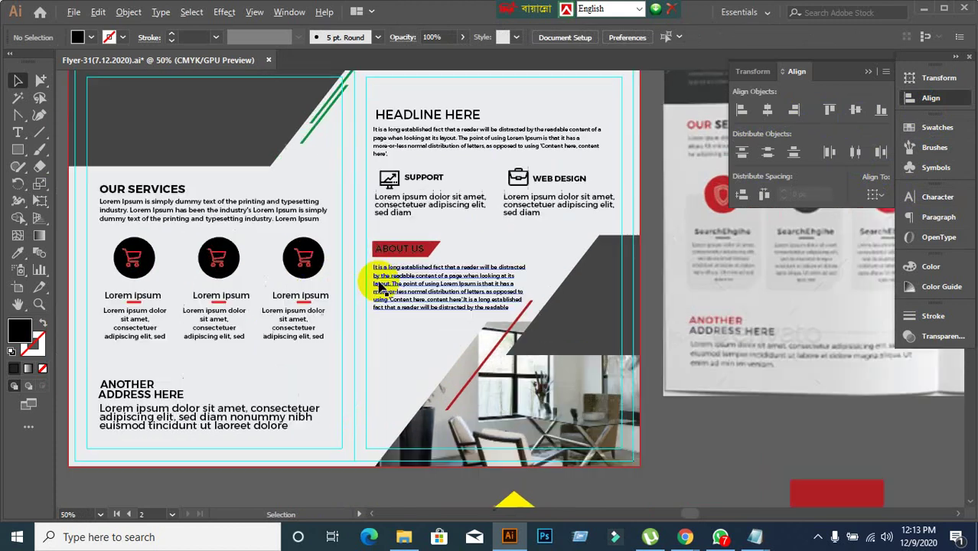
pyautogui.click(419, 240)
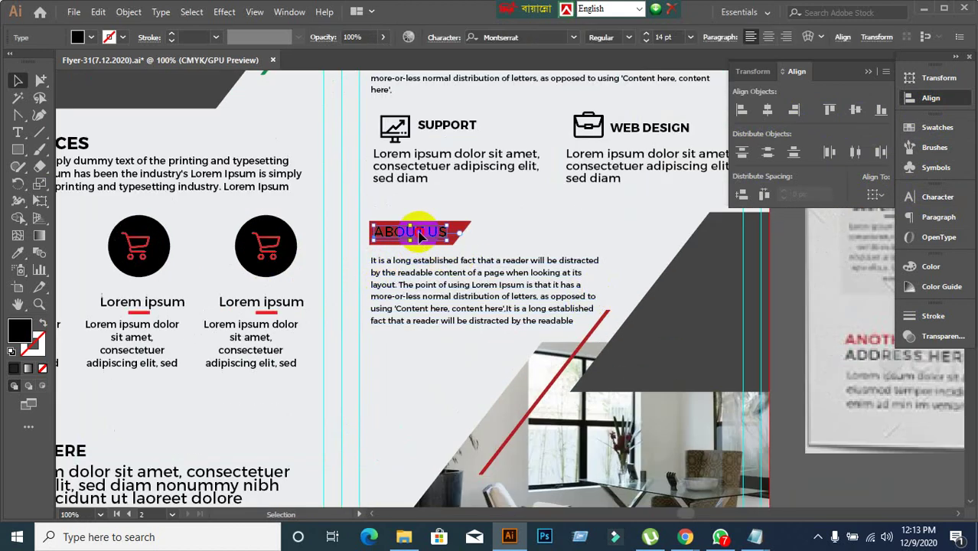
pyautogui.keyDown('shift'); pyautogui.click(434, 262); pyautogui.keyUp('shift')
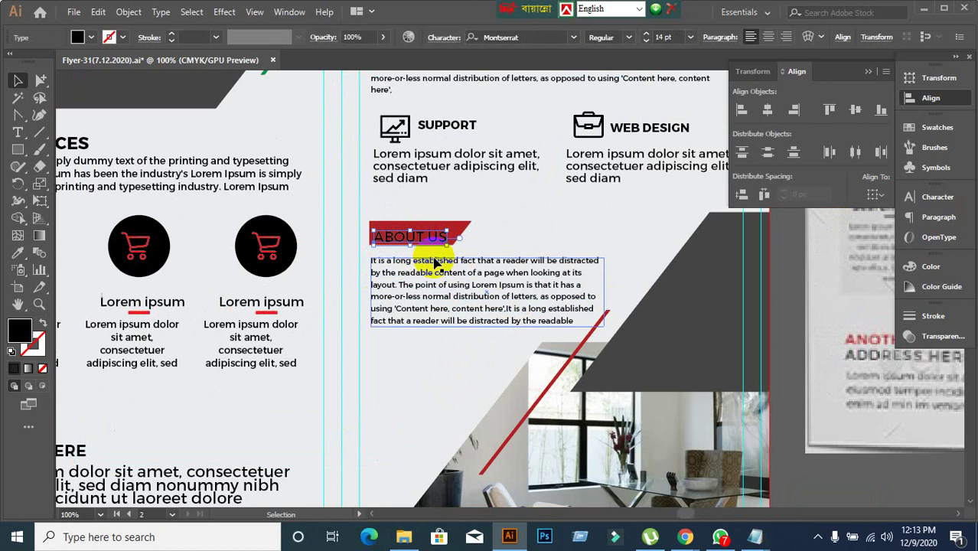
pyautogui.scroll(3, 390, 241)
pyautogui.moveTo(397, 233); pyautogui.dragTo(428, 215)
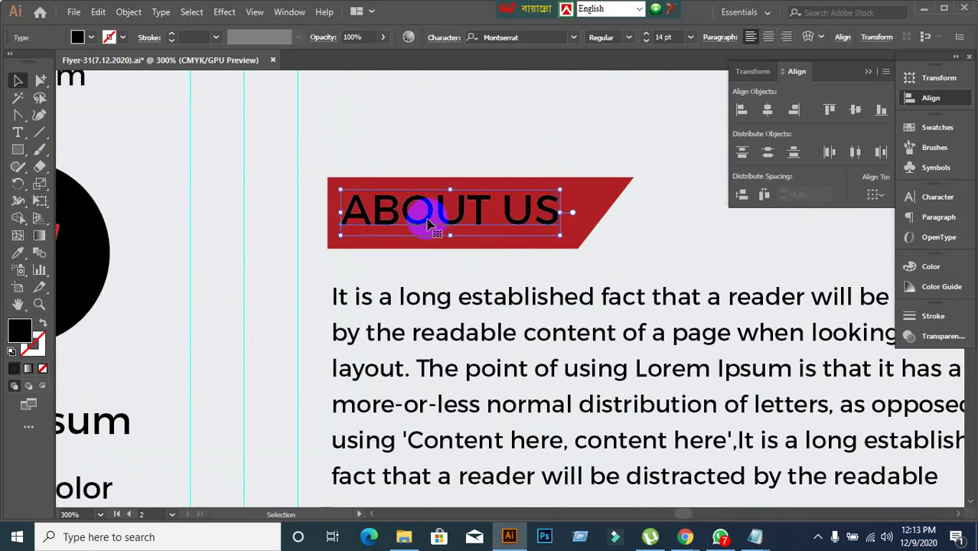
# Change the fill colour of the ABOUT US text on the red label bar to white
pyautogui.scroll(-5, 475, 275)
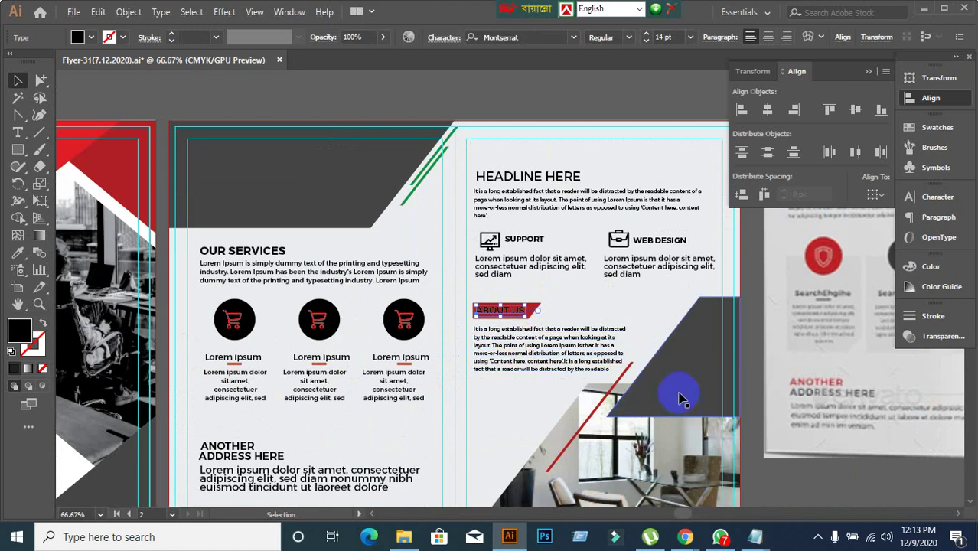
pyautogui.scroll(-2, 681, 394)
pyautogui.scroll(2, 459, 354)
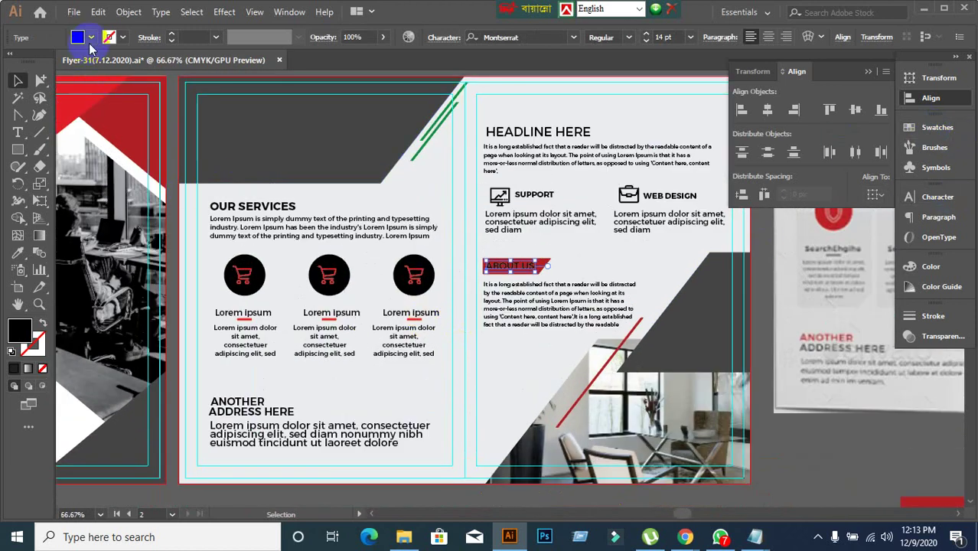
pyautogui.click(80, 38)
pyautogui.click(29, 62)
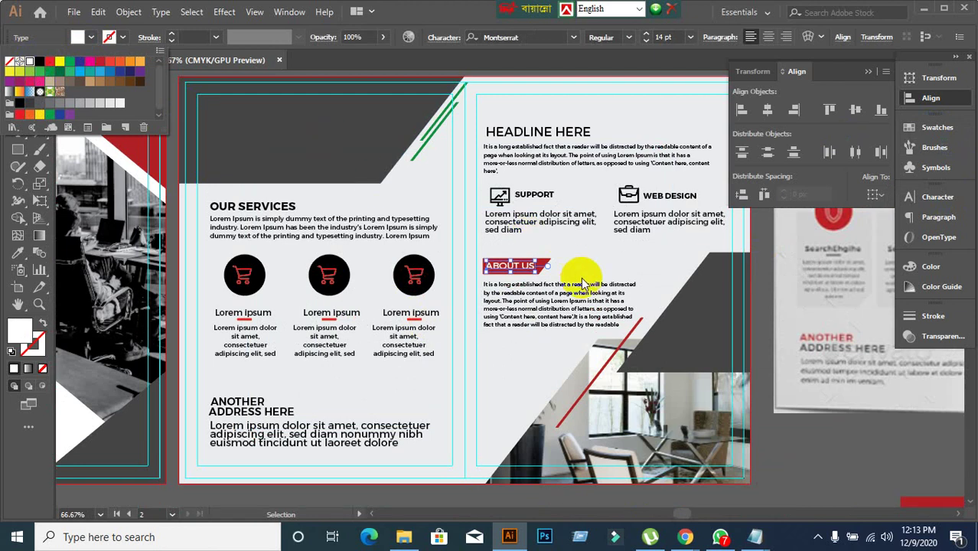
pyautogui.click(824, 441)
pyautogui.click(840, 449)
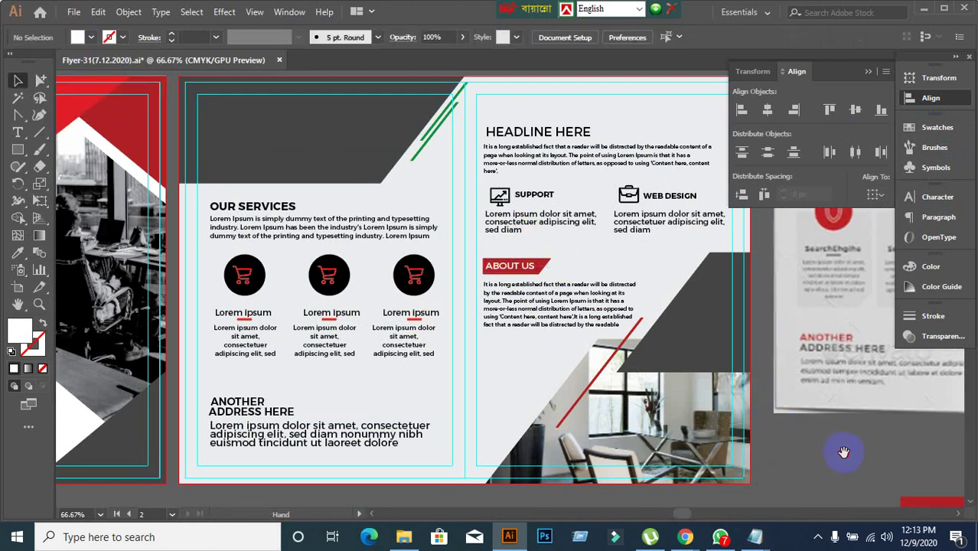
# Compare the inside spread with the reference design, checking the right-hand page's text, icons and label
pyautogui.moveTo(845, 447); pyautogui.dragTo(512, 454)
pyautogui.scroll(-1, 533, 434)
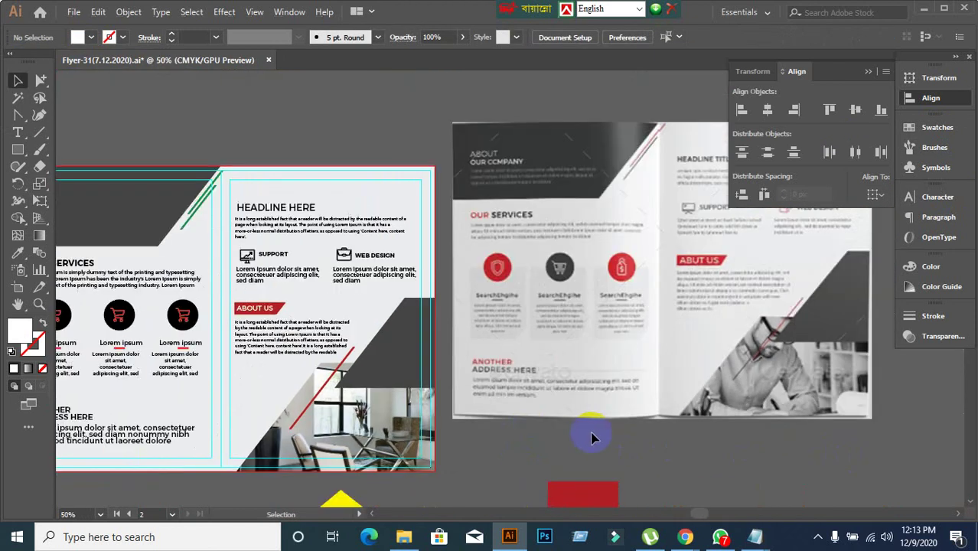
pyautogui.scroll(-1, 592, 435)
pyautogui.scroll(1, 369, 419)
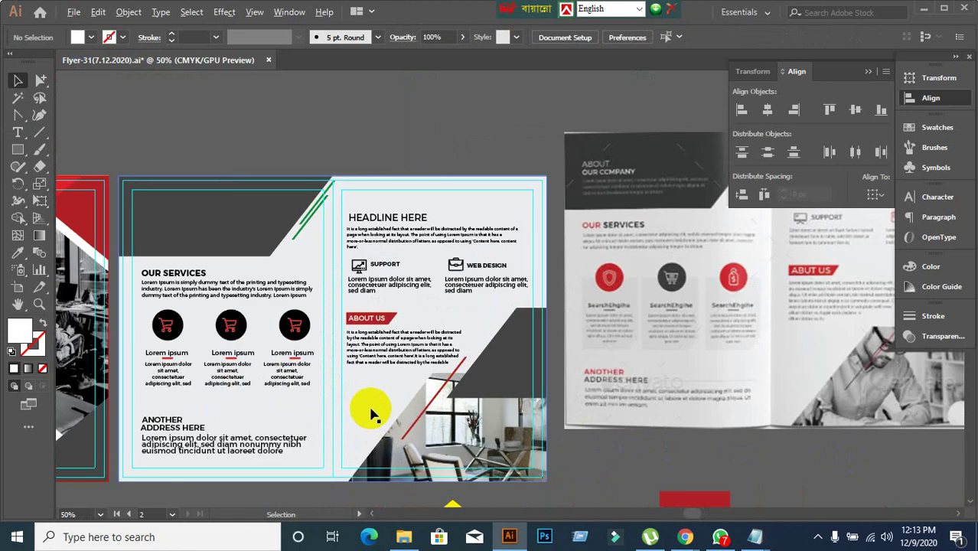
pyautogui.moveTo(370, 414); pyautogui.dragTo(505, 423)
pyautogui.scroll(1, 423, 431)
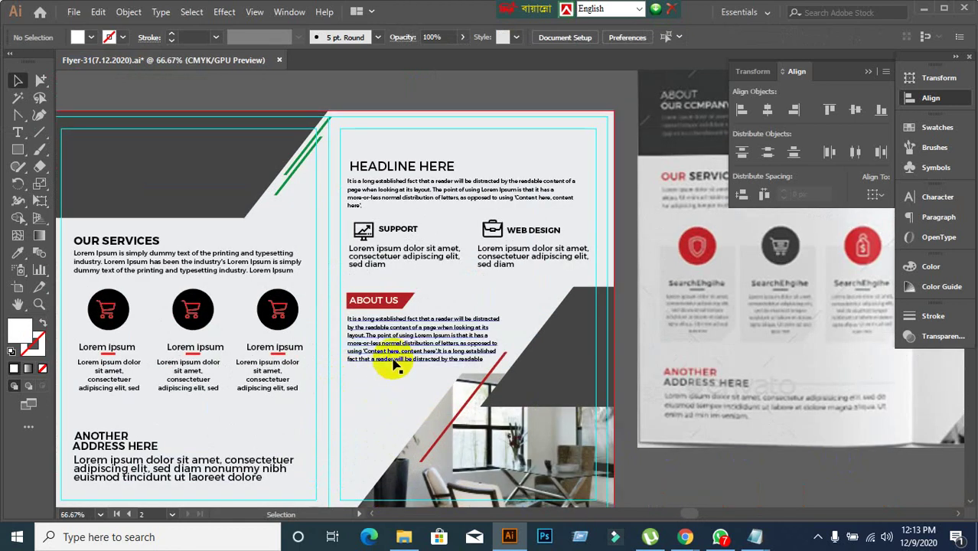
pyautogui.scroll(-2, 394, 361)
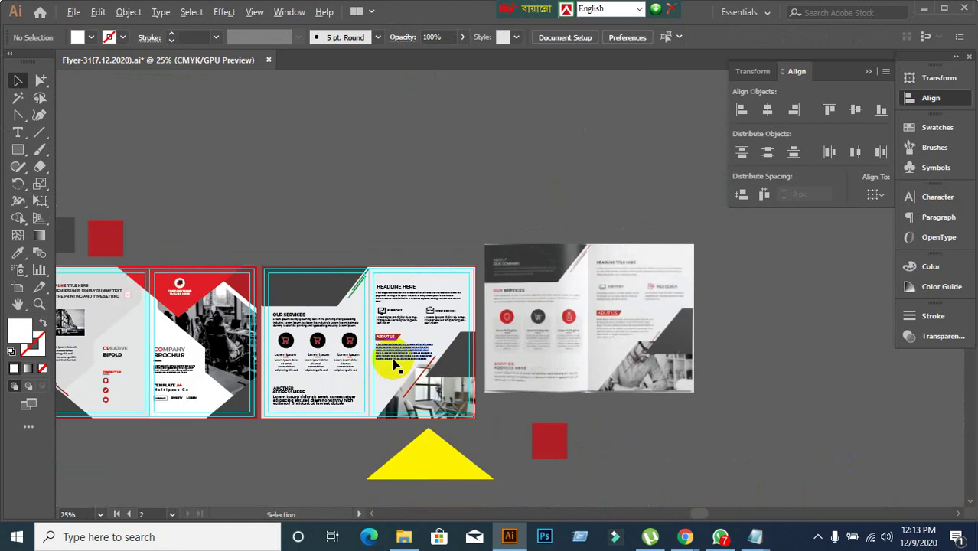
pyautogui.scroll(4, 393, 366)
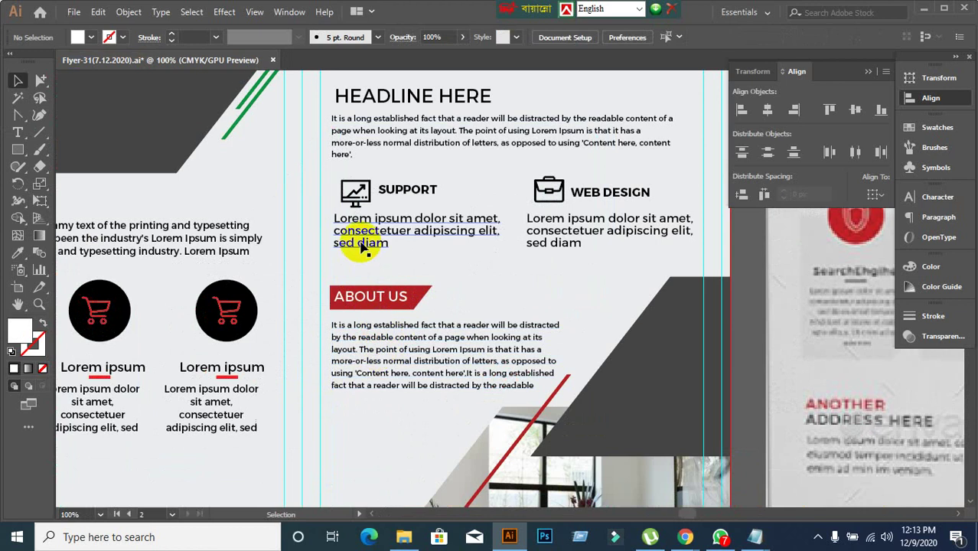
# Align the SUPPORT heading vertically to the centre of its monitor icon and group the two together
pyautogui.click(357, 191)
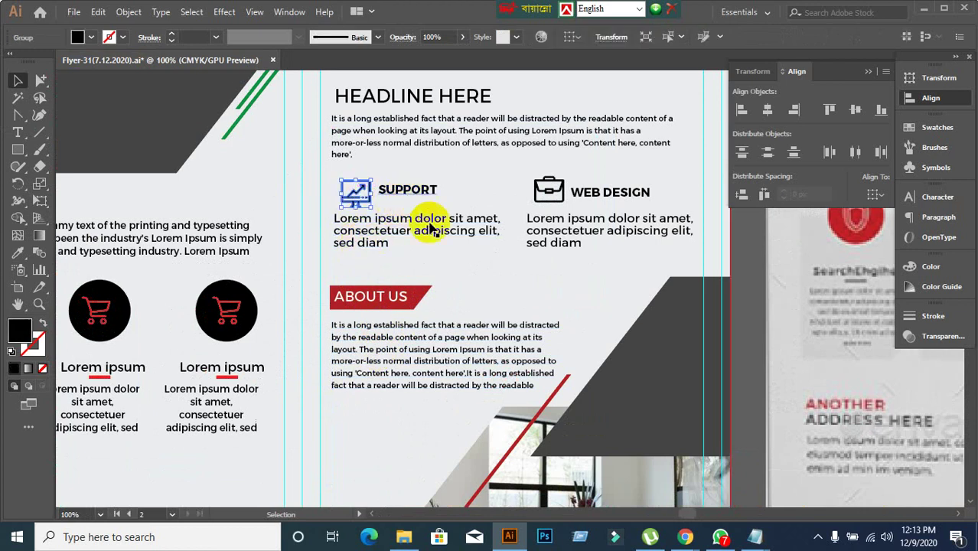
pyautogui.scroll(-3, 503, 306)
pyautogui.scroll(1, 503, 306)
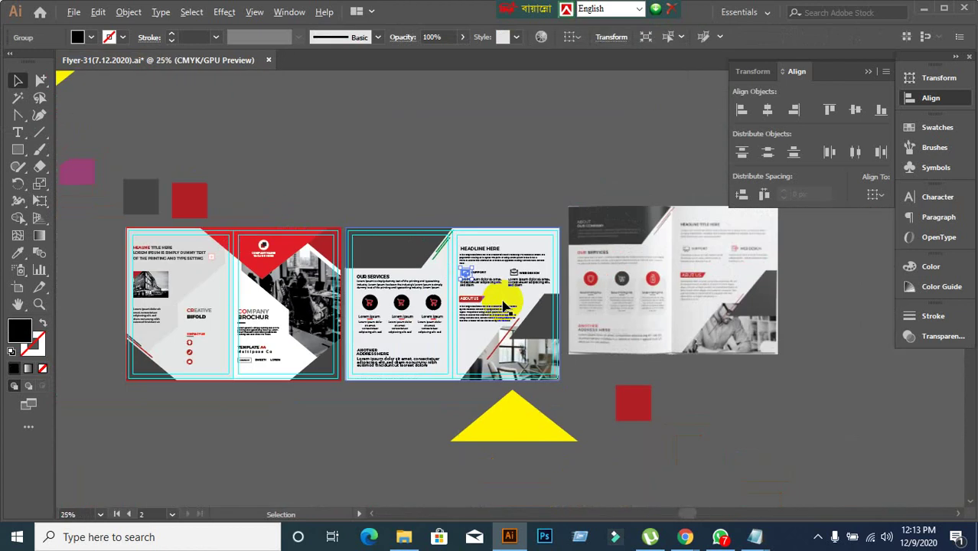
pyautogui.scroll(3, 704, 230)
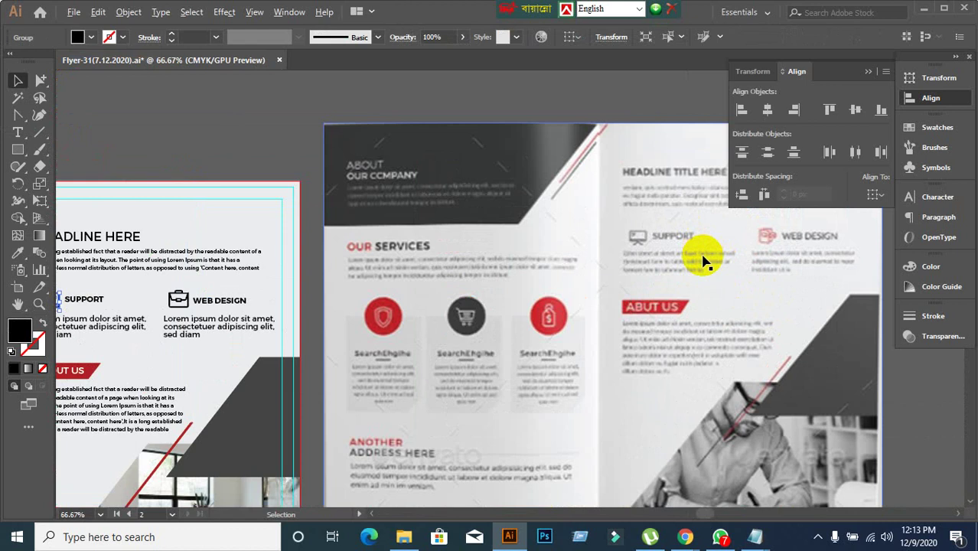
pyautogui.scroll(-3, 705, 260)
pyautogui.scroll(6, 459, 306)
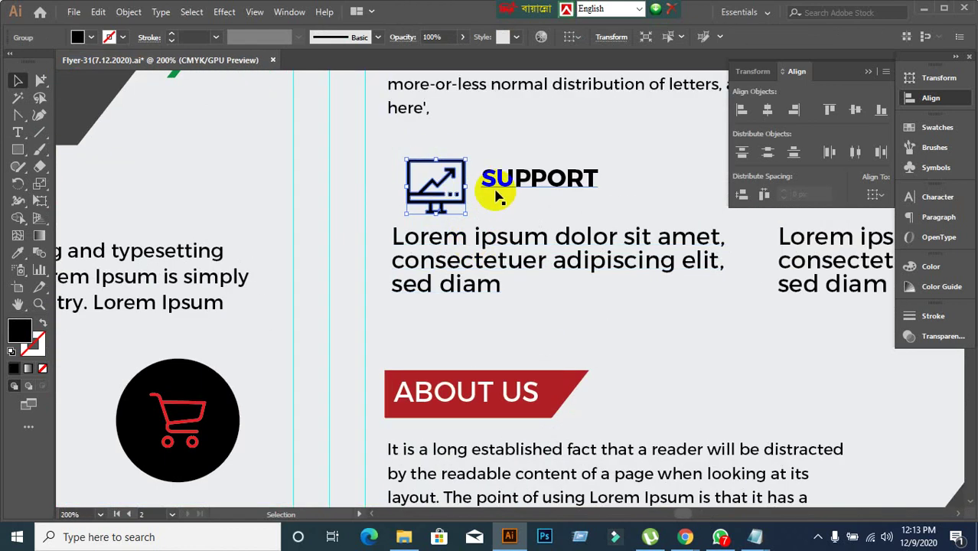
pyautogui.hotkey('ctrl', 'shift', 'g')
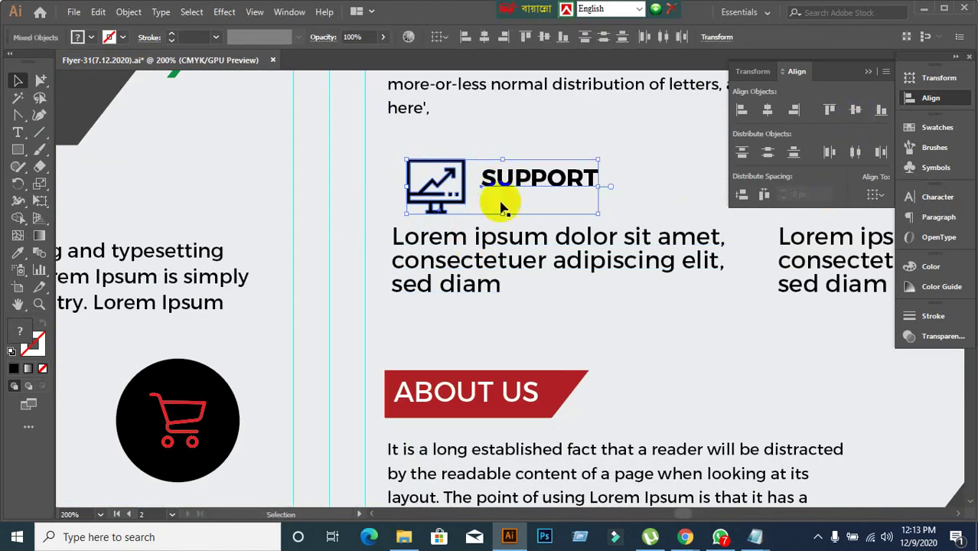
pyautogui.click(452, 208)
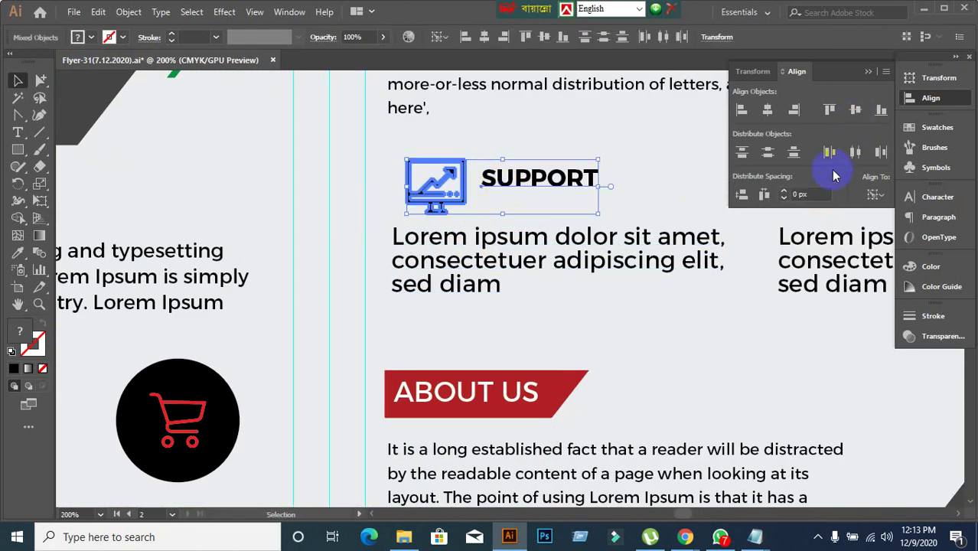
pyautogui.click(856, 111)
pyautogui.click(567, 282)
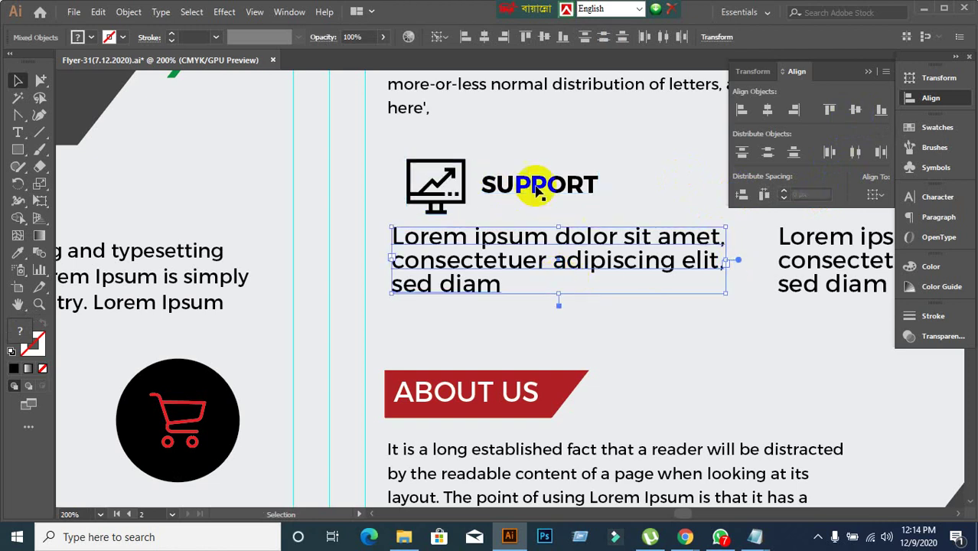
pyautogui.click(446, 182)
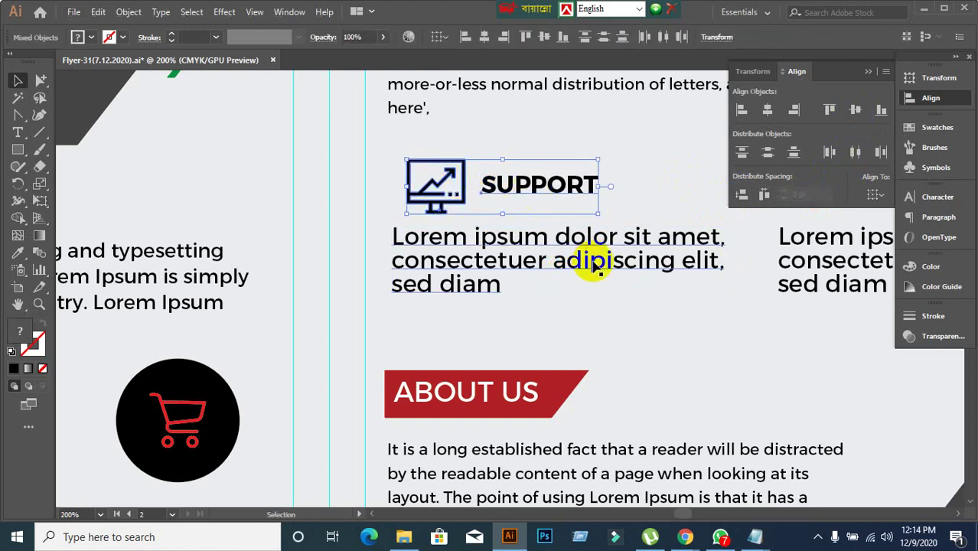
pyautogui.click(594, 323)
# Align the WEB DESIGN heading vertically to the centre of its briefcase icon and group the two together
pyautogui.scroll(-2, 594, 324)
pyautogui.hscroll(4, 530, 299)
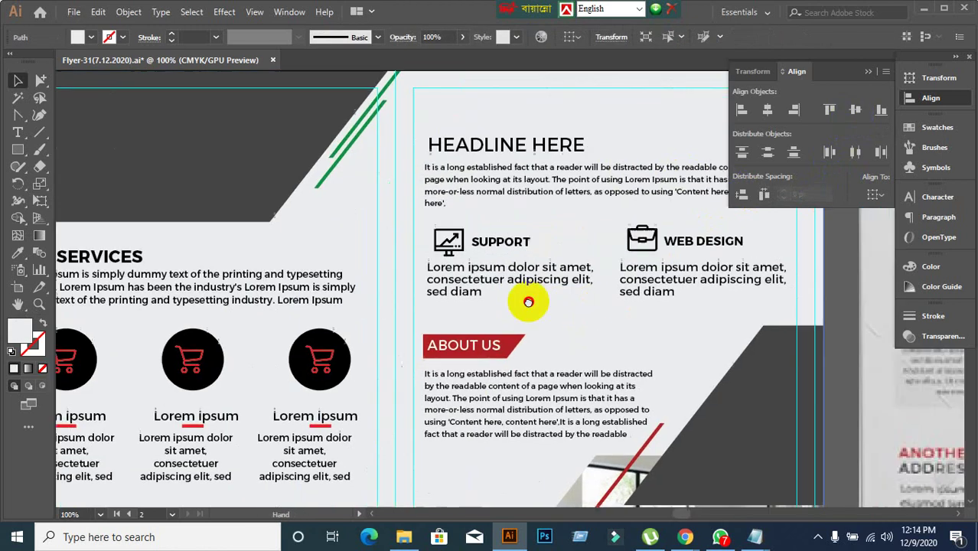
pyautogui.scroll(1, 507, 305)
pyautogui.click(521, 203)
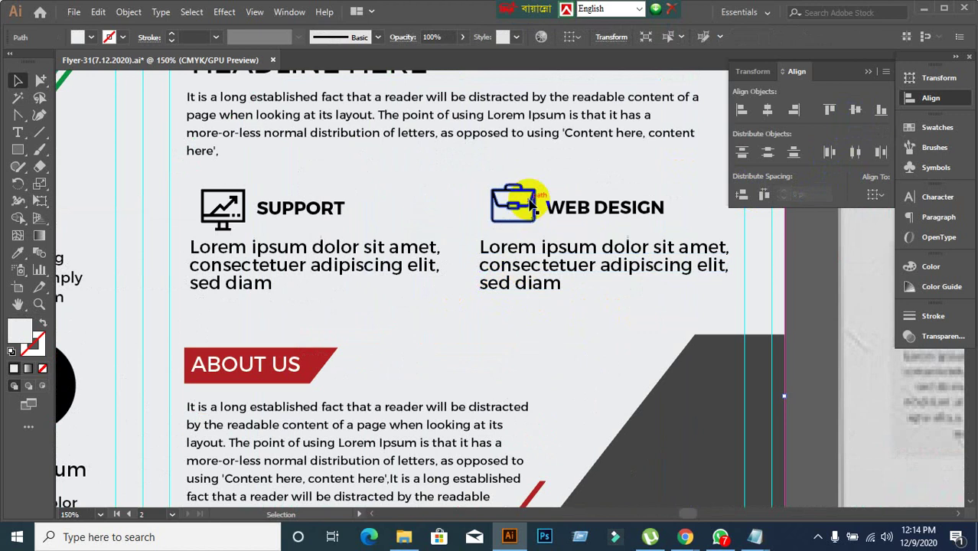
pyautogui.keyDown('shift'); pyautogui.click(582, 211); pyautogui.keyUp('shift')
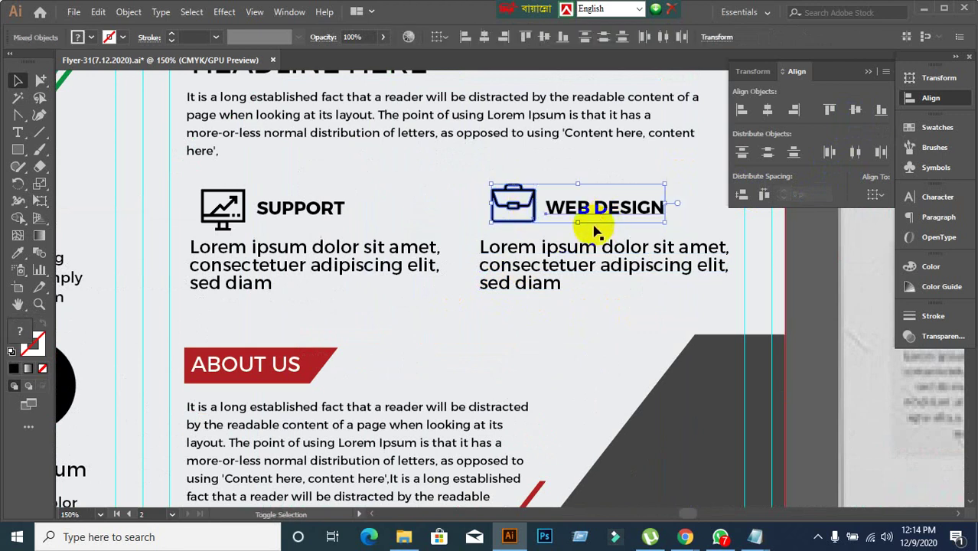
pyautogui.click(539, 205)
pyautogui.click(855, 109)
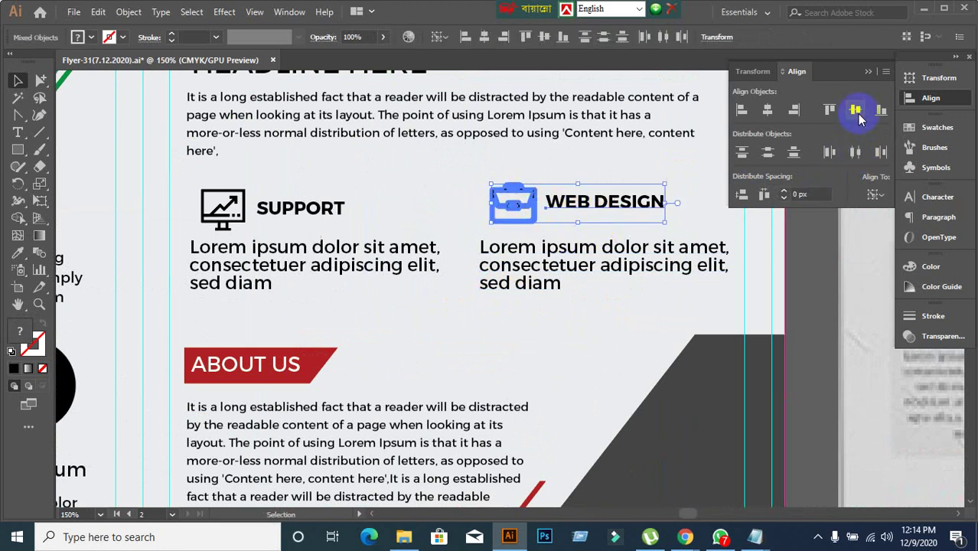
pyautogui.click(631, 159)
pyautogui.click(497, 207)
pyautogui.keyDown('shift'); pyautogui.click(629, 200); pyautogui.keyUp('shift')
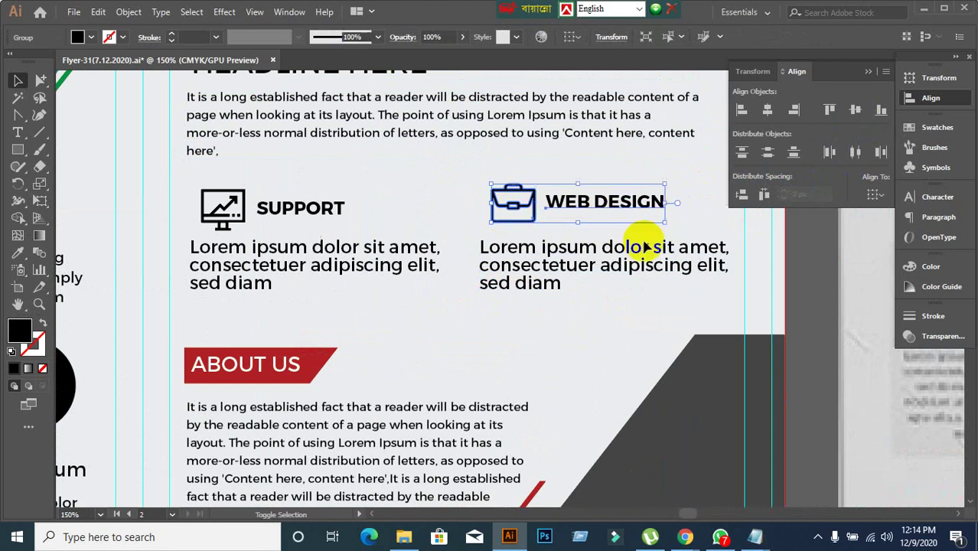
pyautogui.hotkey('ctrl', 'g')
pyautogui.click(484, 359)
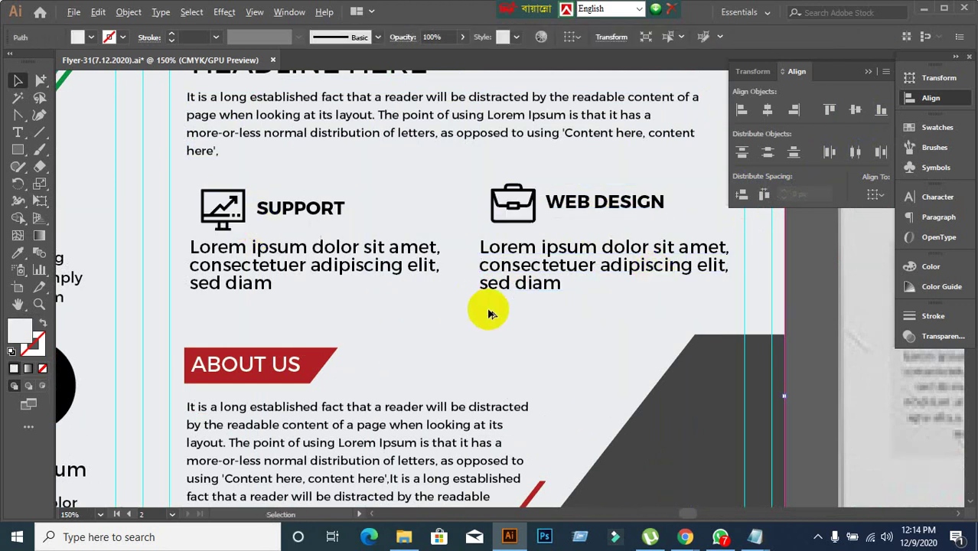
# Inspect the left edges of the headline, the SUPPORT block and the paragraph below the ABOUT US label
pyautogui.scroll(-3, 490, 314)
pyautogui.moveTo(639, 323); pyautogui.dragTo(606, 289)
pyautogui.scroll(1, 382, 260)
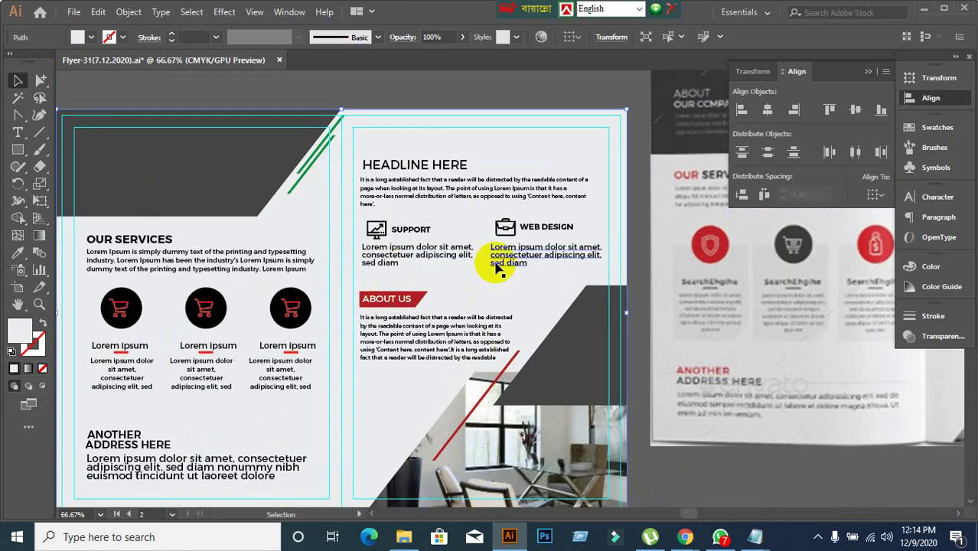
pyautogui.scroll(1, 409, 291)
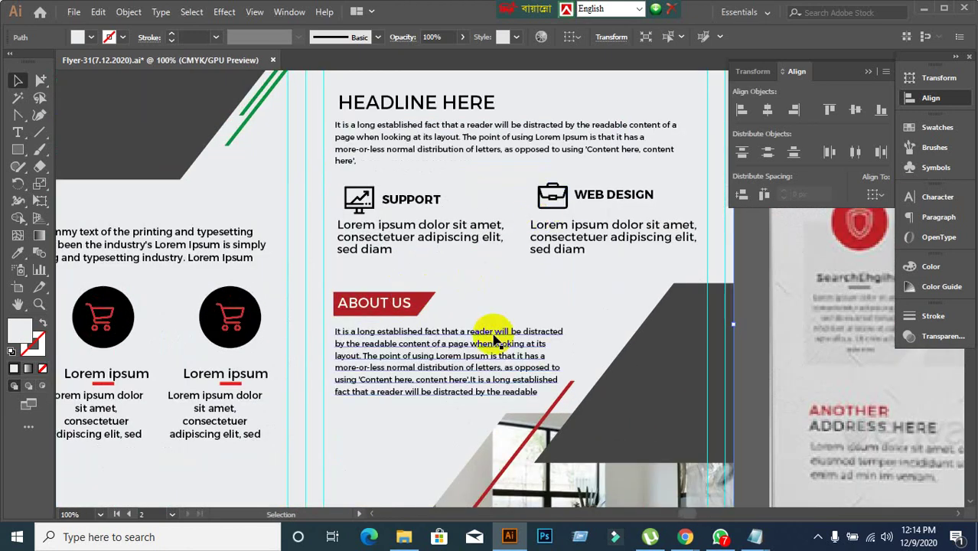
pyautogui.click(361, 225)
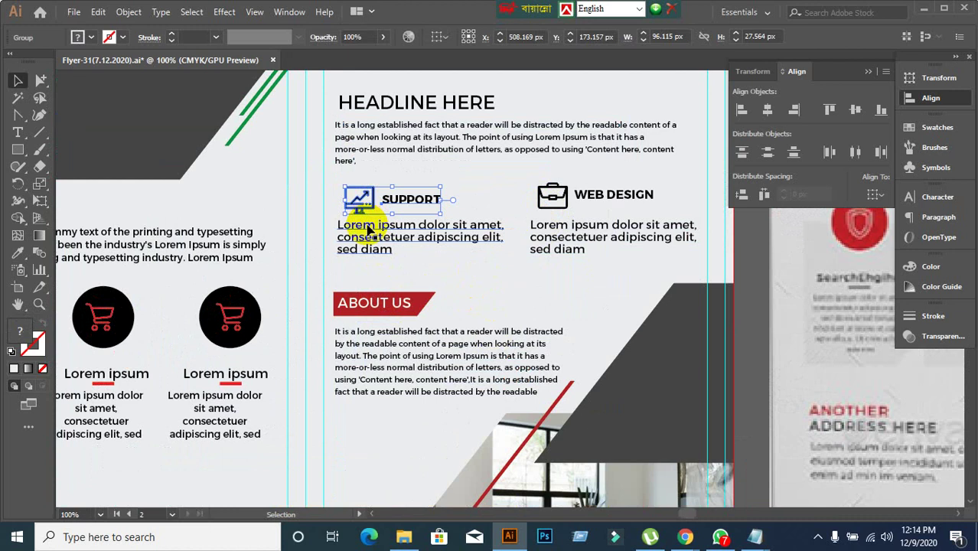
pyautogui.click(399, 360)
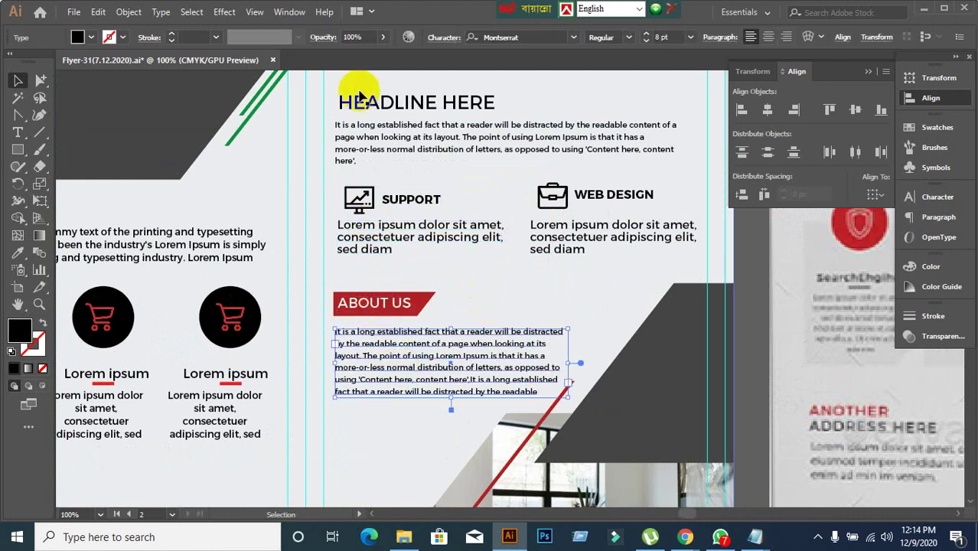
pyautogui.click(351, 123)
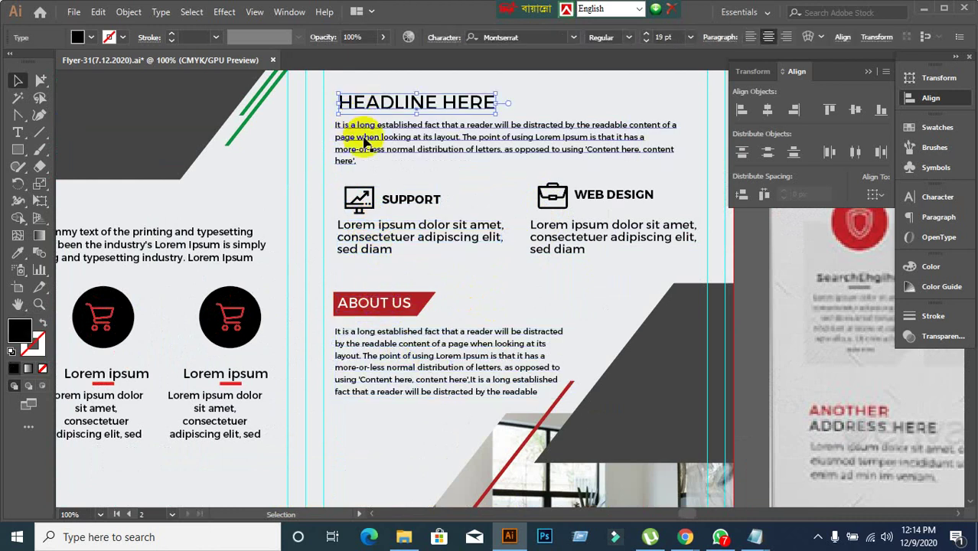
pyautogui.click(330, 97)
pyautogui.moveTo(330, 93); pyautogui.dragTo(395, 266)
pyautogui.hotkey('ctrl', 'z')
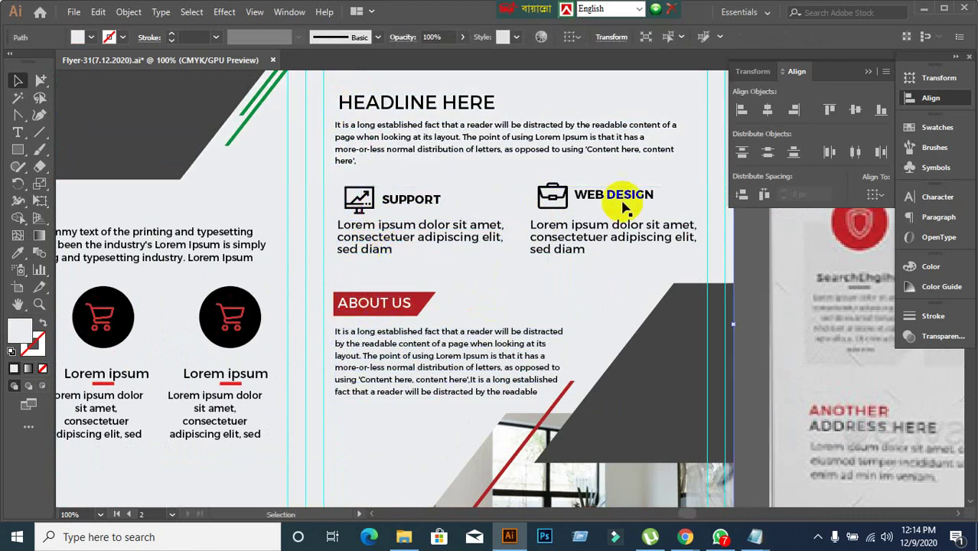
pyautogui.click(765, 264)
pyautogui.click(696, 190)
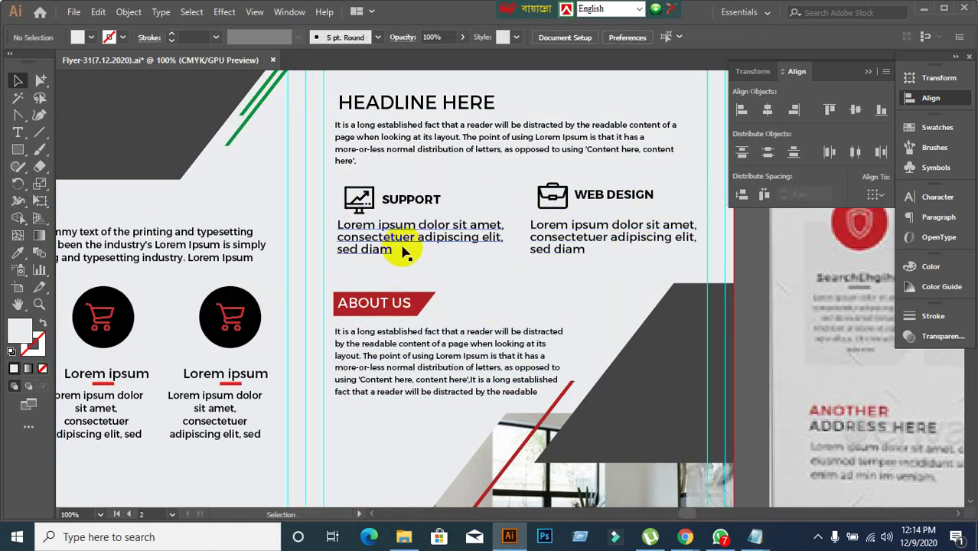
# Try to group the SUPPORT icon and heading with the paragraph directly beneath them
pyautogui.click(459, 245)
pyautogui.click(484, 277)
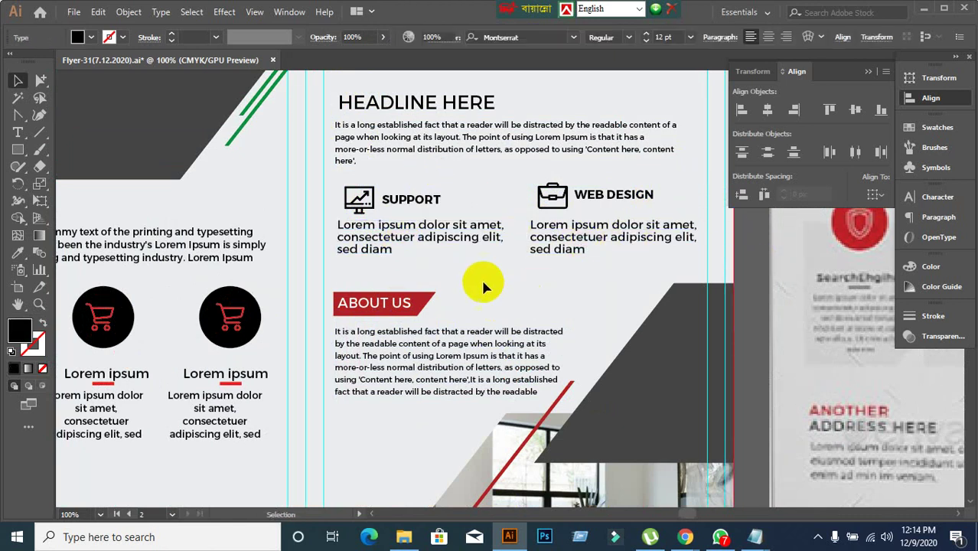
pyautogui.click(388, 198)
pyautogui.click(402, 229)
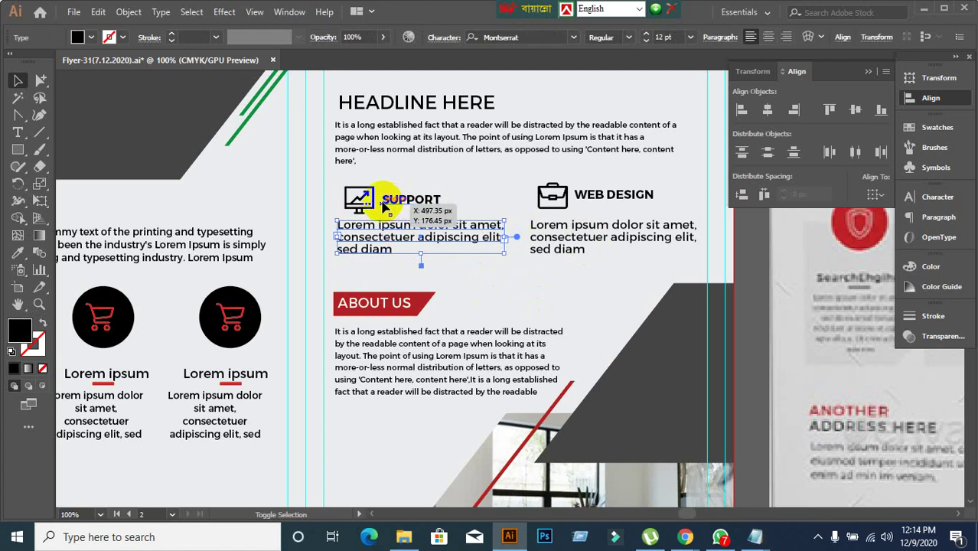
pyautogui.keyDown('shift'); pyautogui.click(403, 205); pyautogui.keyUp('shift')
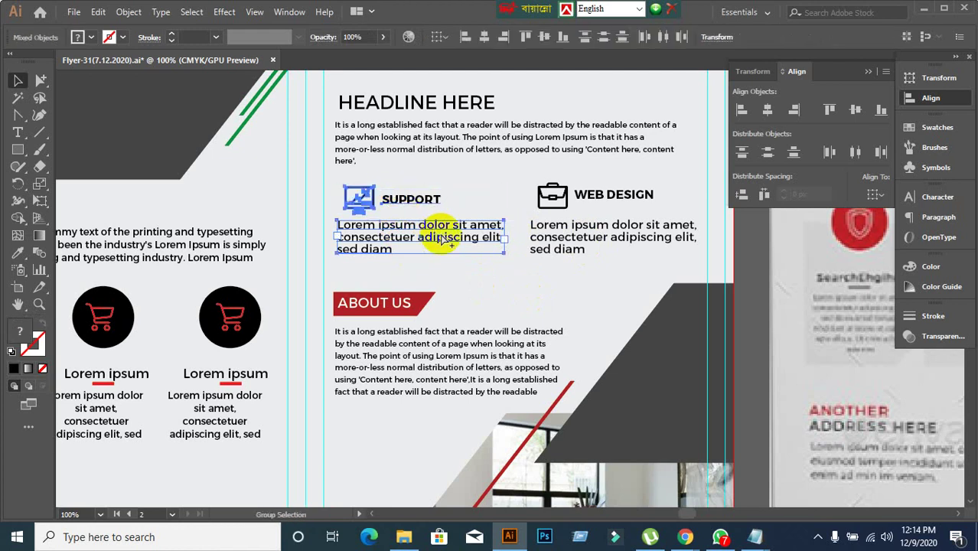
pyautogui.click(579, 300)
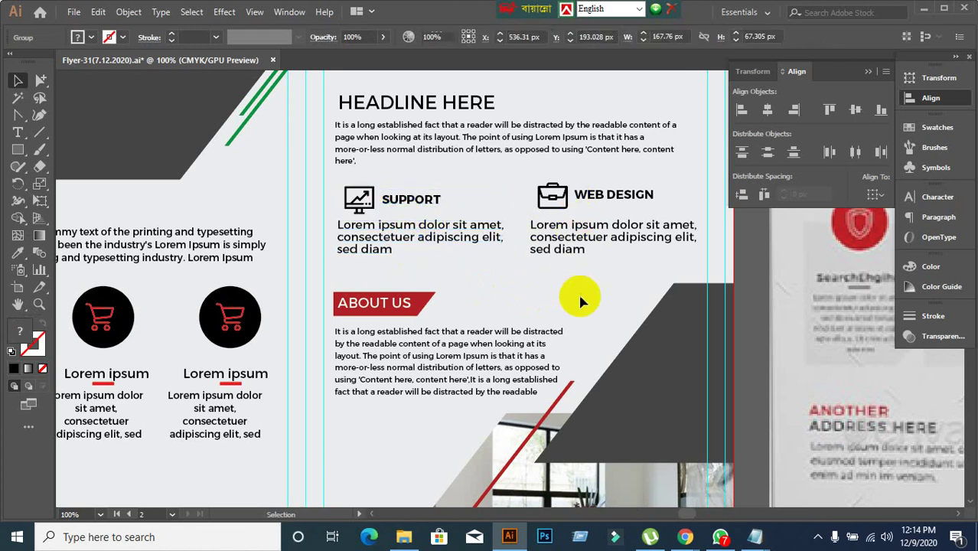
pyautogui.click(582, 315)
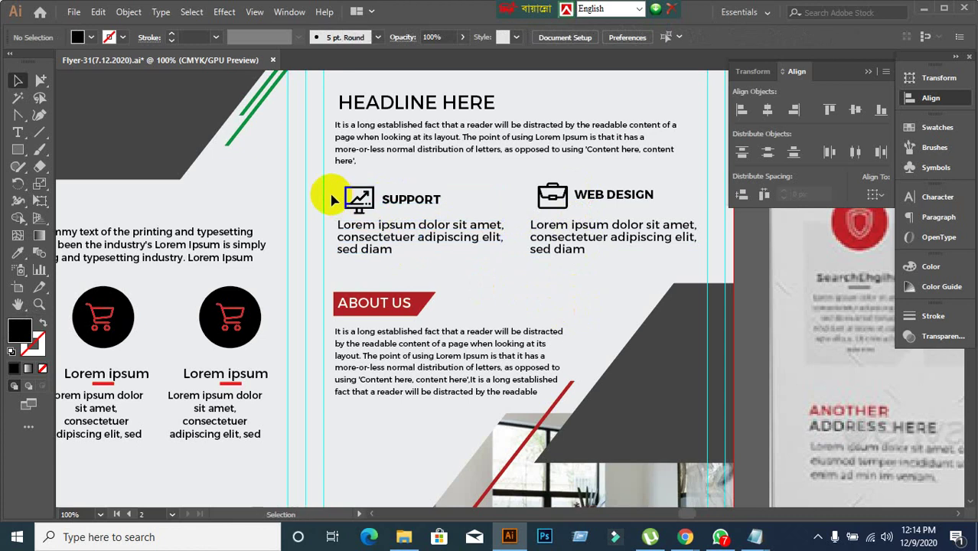
# Align the SUPPORT and WEB DESIGN icon headings with each other by their vertical centres
pyautogui.click(373, 200)
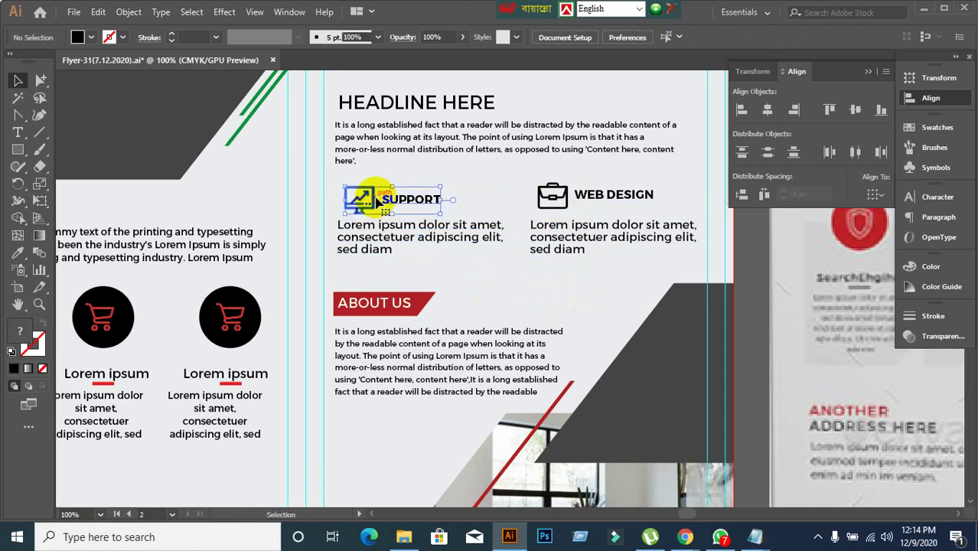
pyautogui.keyDown('shift'); pyautogui.click(570, 197); pyautogui.keyUp('shift')
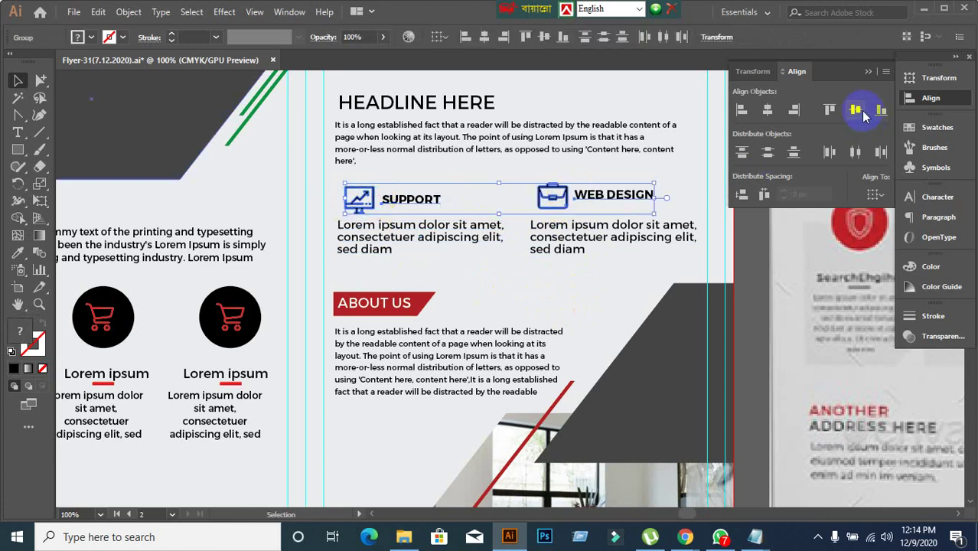
pyautogui.click(862, 112)
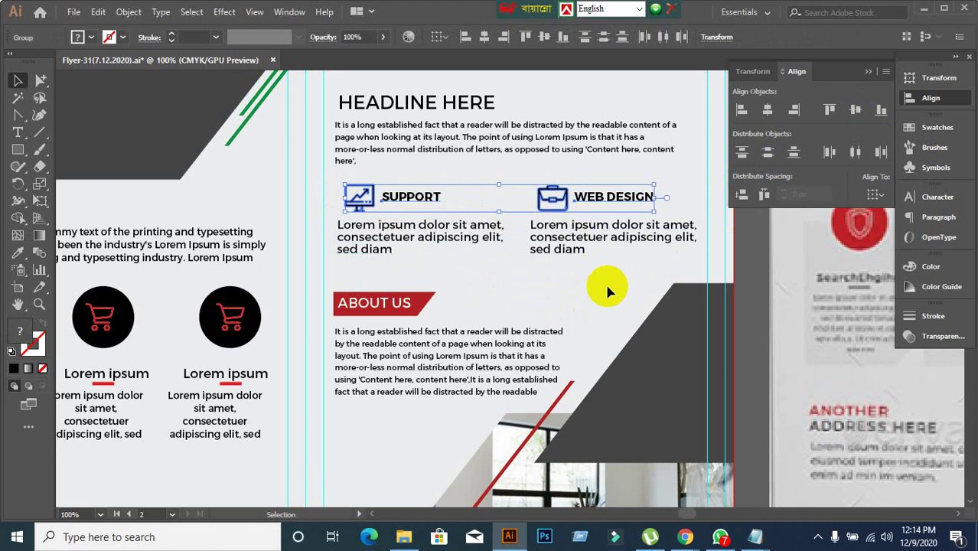
pyautogui.click(580, 315)
pyautogui.click(352, 197)
pyautogui.keyDown('shift'); pyautogui.click(548, 211); pyautogui.keyUp('shift')
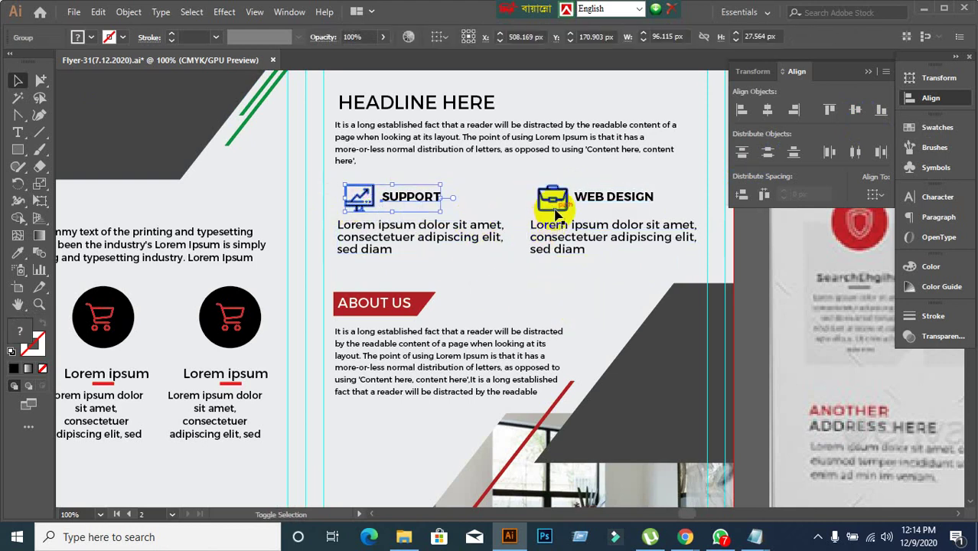
pyautogui.click(575, 289)
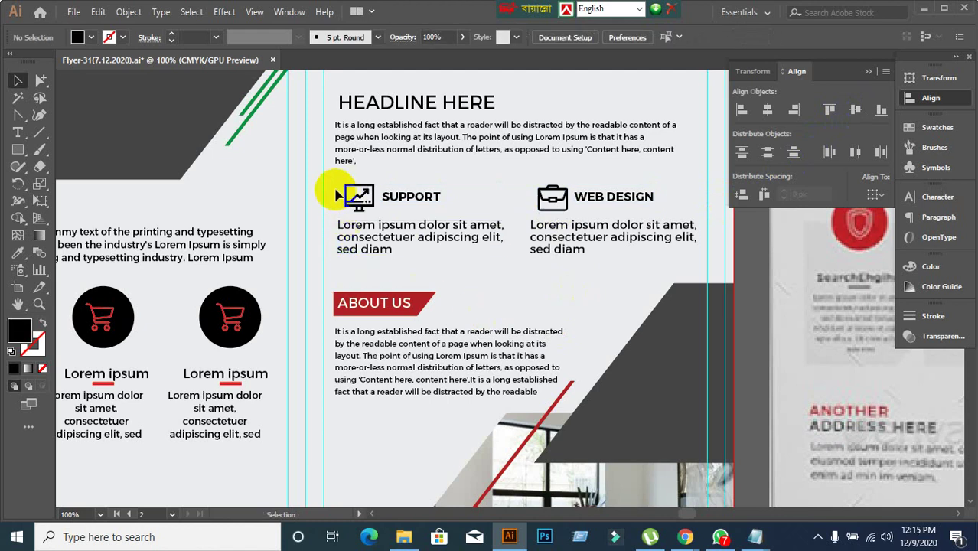
# Group the SUPPORT heading with its paragraph, and the WEB DESIGN heading with its paragraph, as two separate blocks
pyautogui.moveTo(335, 193); pyautogui.dragTo(404, 259)
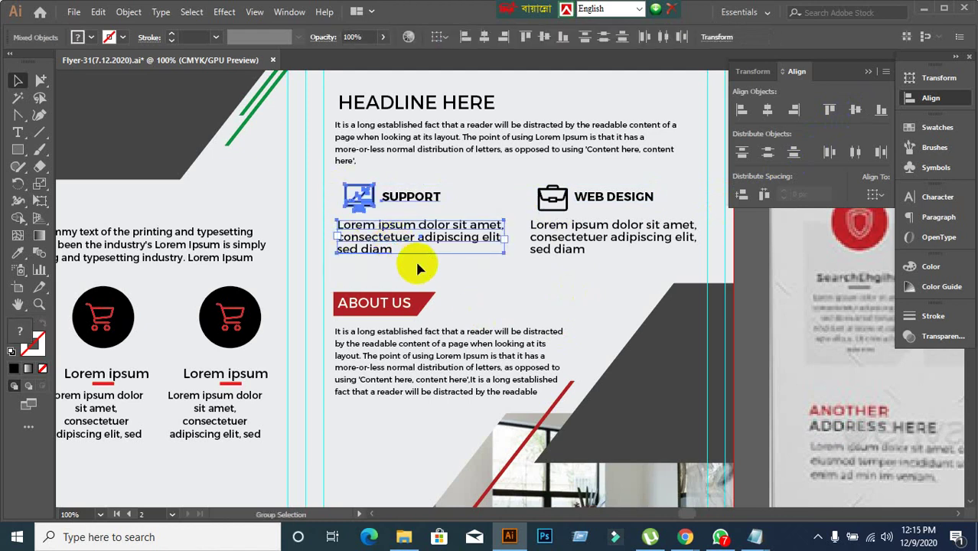
pyautogui.hotkey('ctrl', 'g')
pyautogui.moveTo(526, 202); pyautogui.dragTo(570, 260)
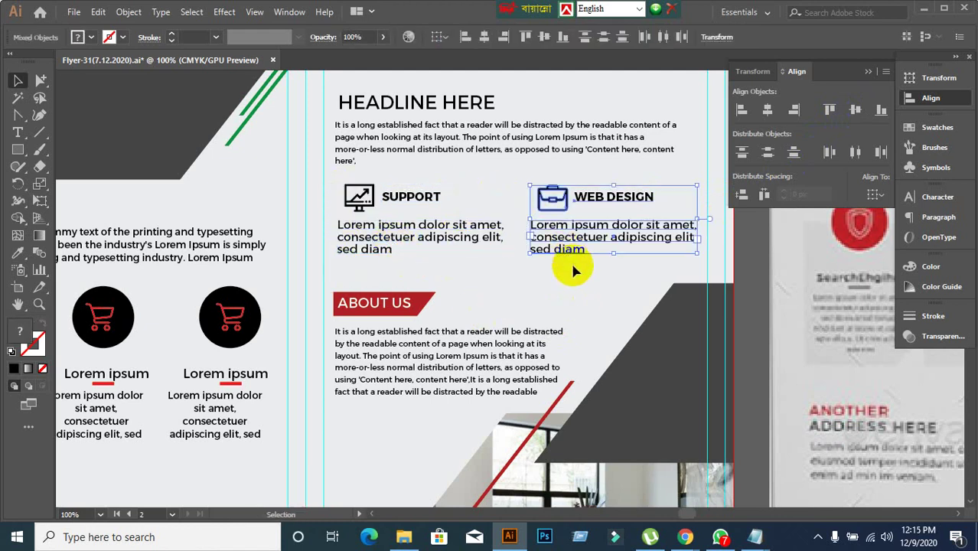
pyautogui.hotkey('ctrl', 'g')
pyautogui.click(592, 288)
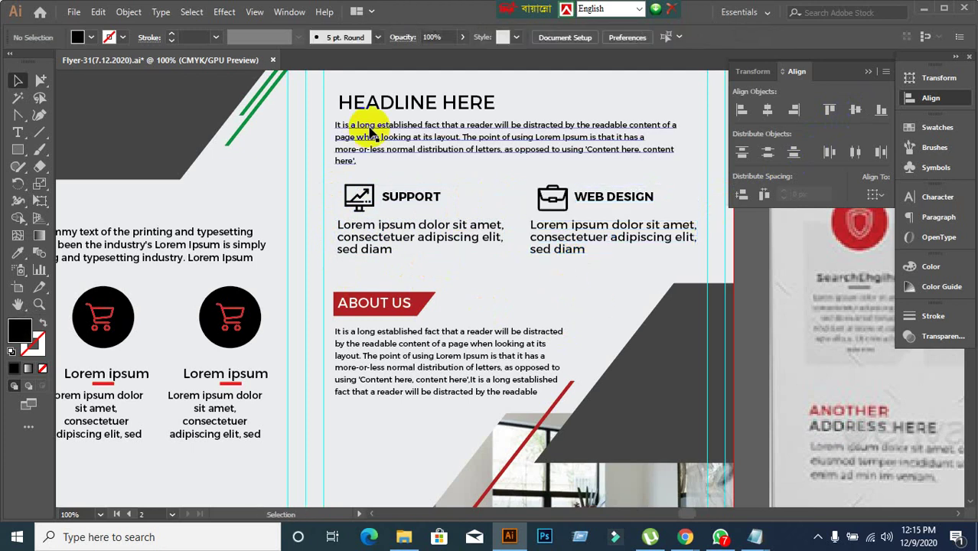
# Try to left-align the headline, intro paragraph, SUPPORT block, ABOUT US label and the paragraph below it
pyautogui.click(371, 304)
pyautogui.click(341, 276)
pyautogui.moveTo(340, 275); pyautogui.dragTo(541, 315)
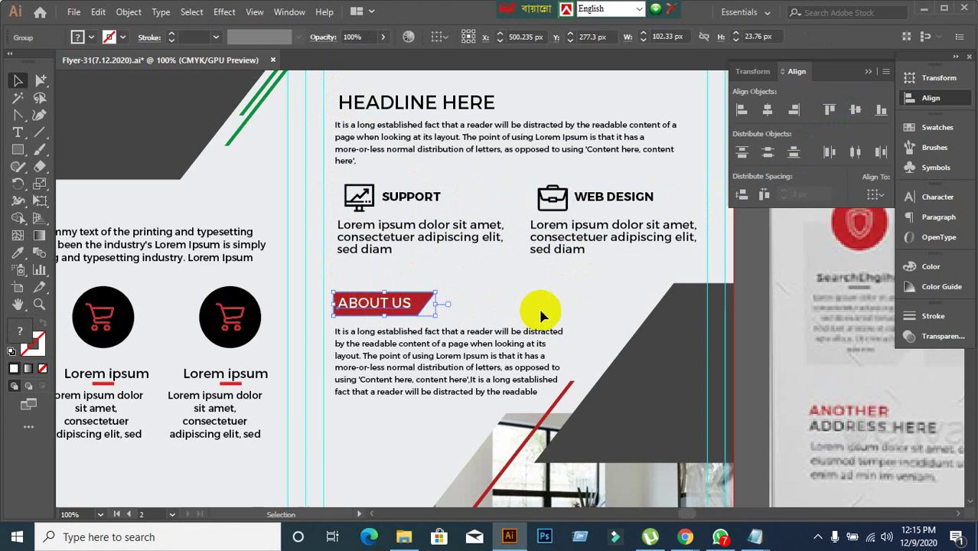
pyautogui.click(528, 278)
pyautogui.scroll(-5, 528, 283)
pyautogui.scroll(7, 528, 299)
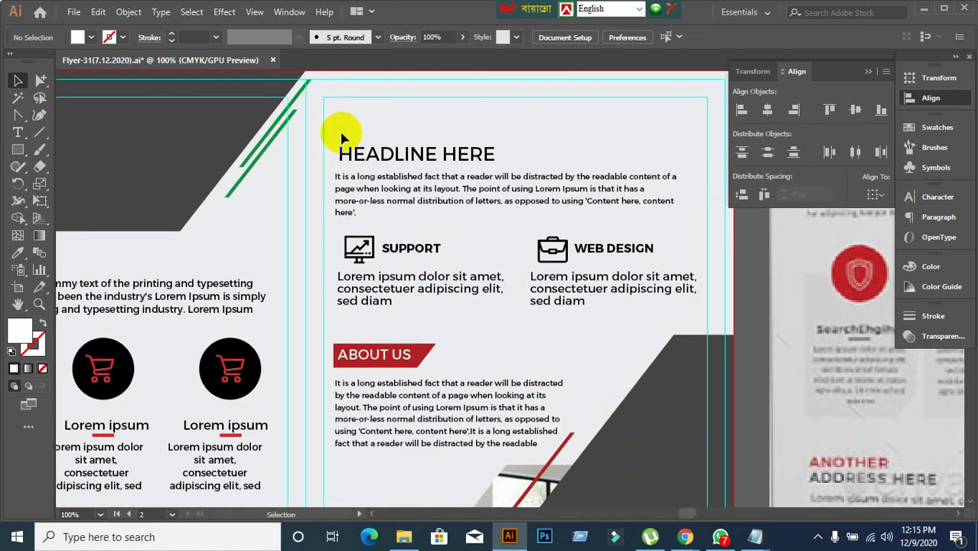
pyautogui.moveTo(338, 135); pyautogui.dragTo(442, 428)
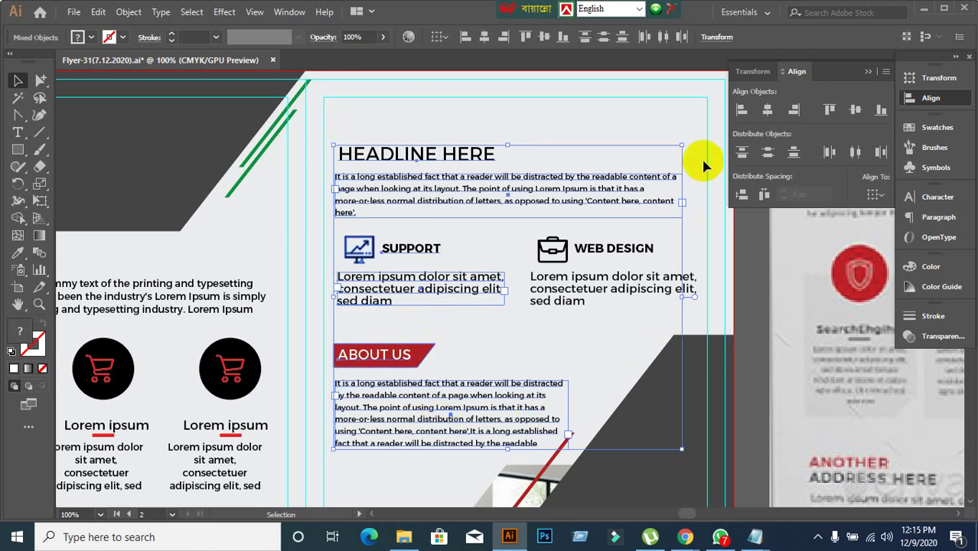
pyautogui.click(739, 112)
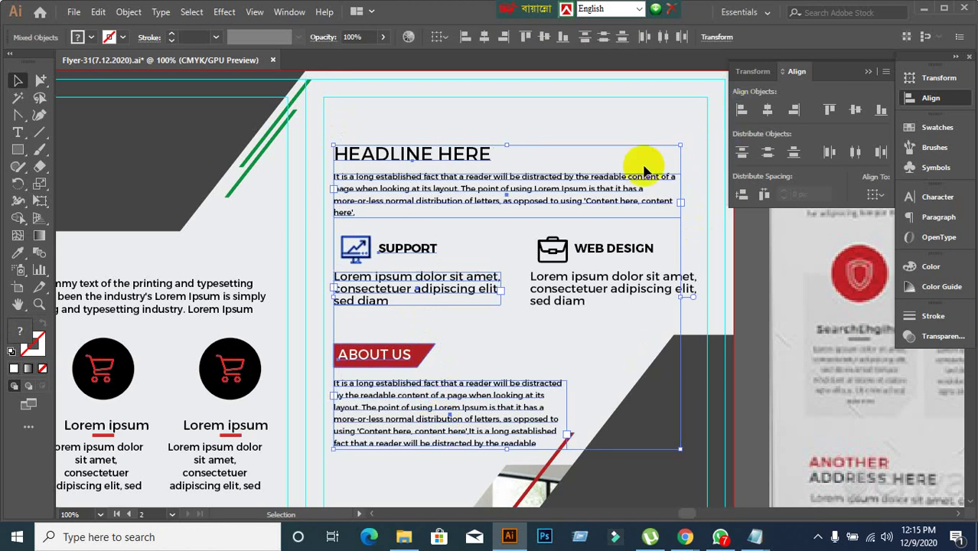
pyautogui.click(506, 324)
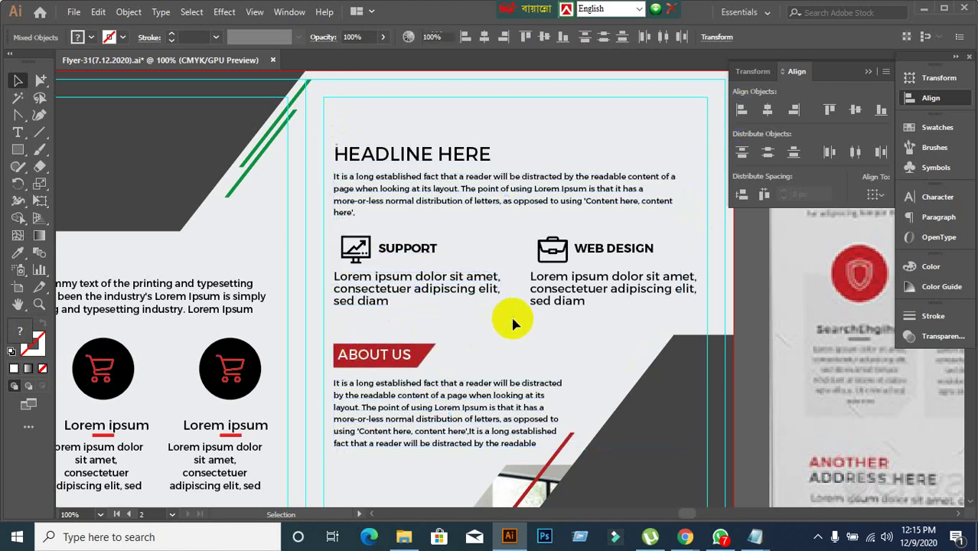
pyautogui.click(437, 286)
pyautogui.click(509, 345)
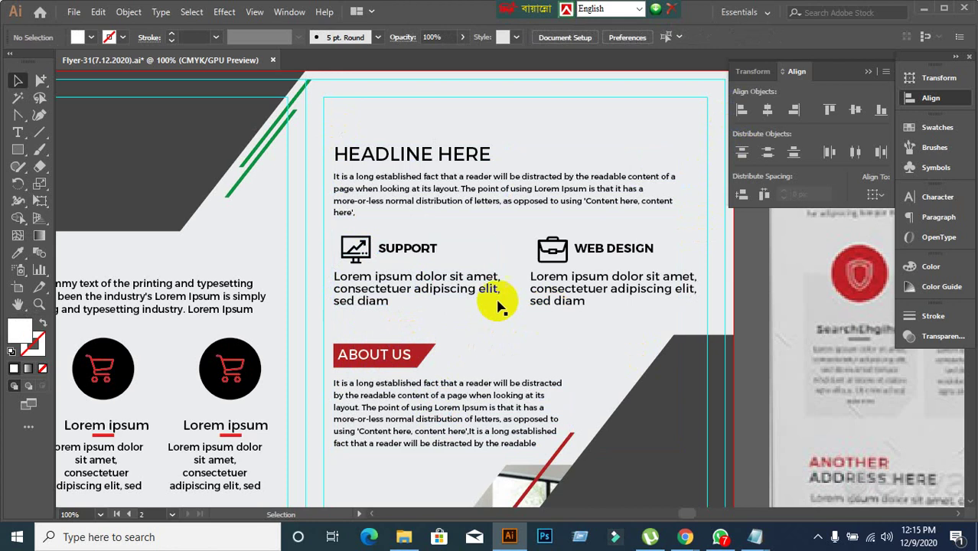
pyautogui.click(417, 295)
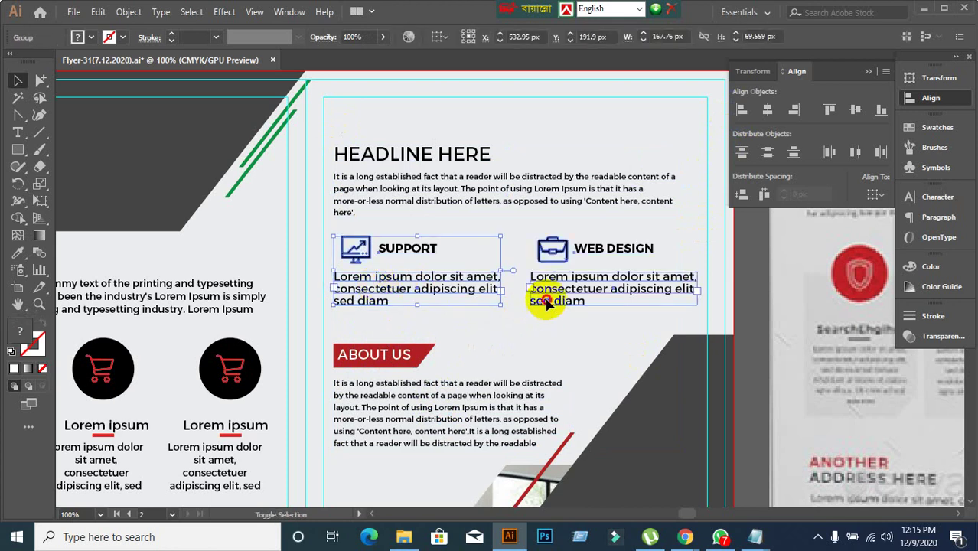
pyautogui.keyDown('shift'); pyautogui.click(546, 303); pyautogui.keyUp('shift')
pyautogui.click(540, 339)
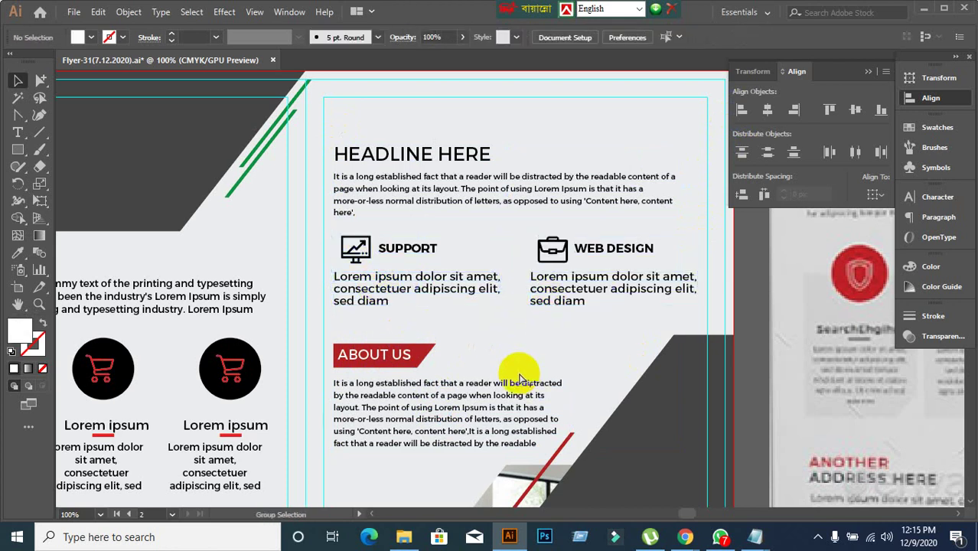
pyautogui.click(518, 377)
pyautogui.click(518, 375)
# Try to clear the selection outline stuck around the WEB DESIGN block by reselecting objects and switching between selection tools
pyautogui.click(437, 281)
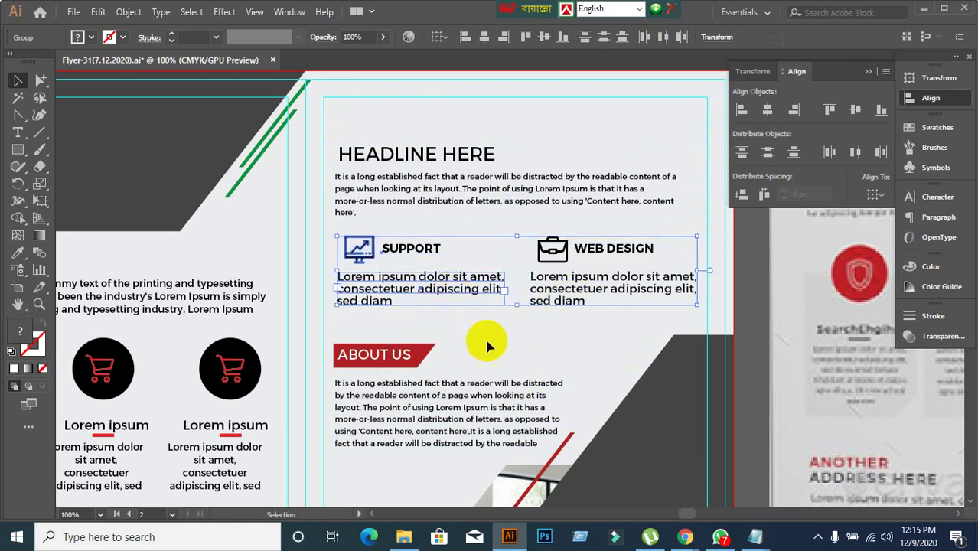
pyautogui.click(556, 294)
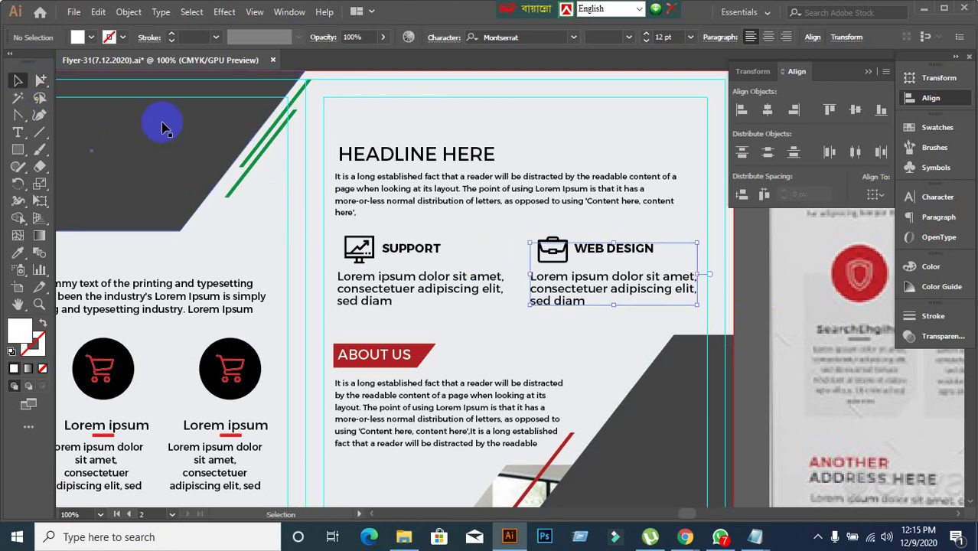
pyautogui.click(415, 248)
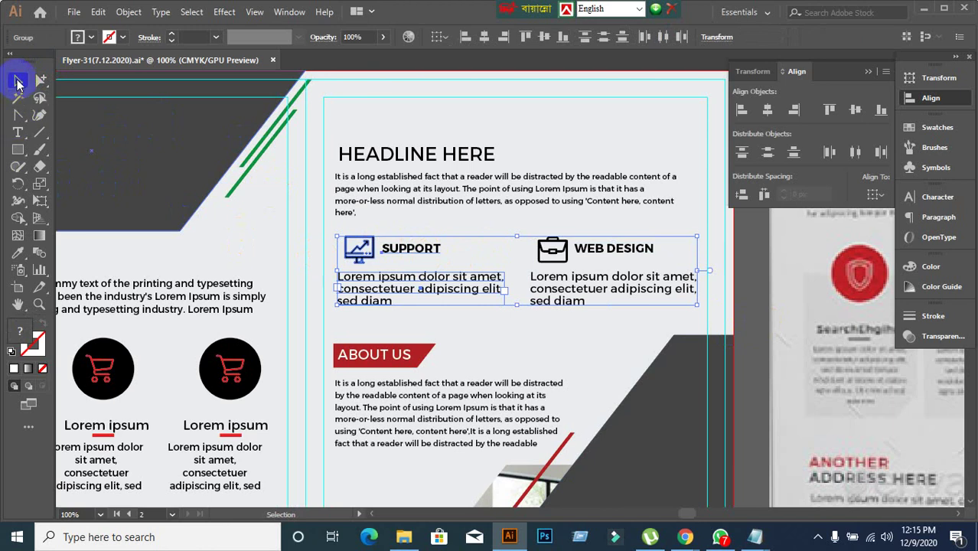
pyautogui.click(40, 82)
pyautogui.click(750, 305)
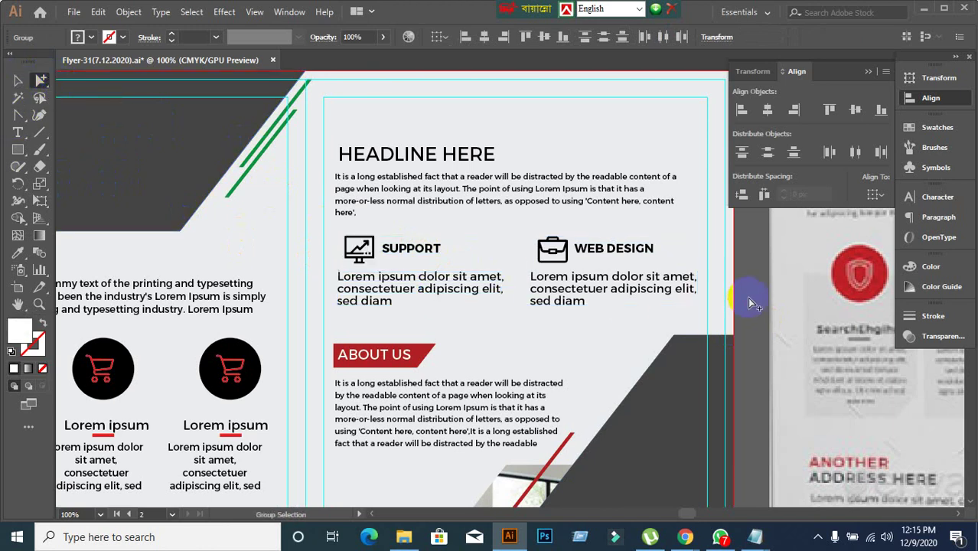
pyautogui.click(22, 84)
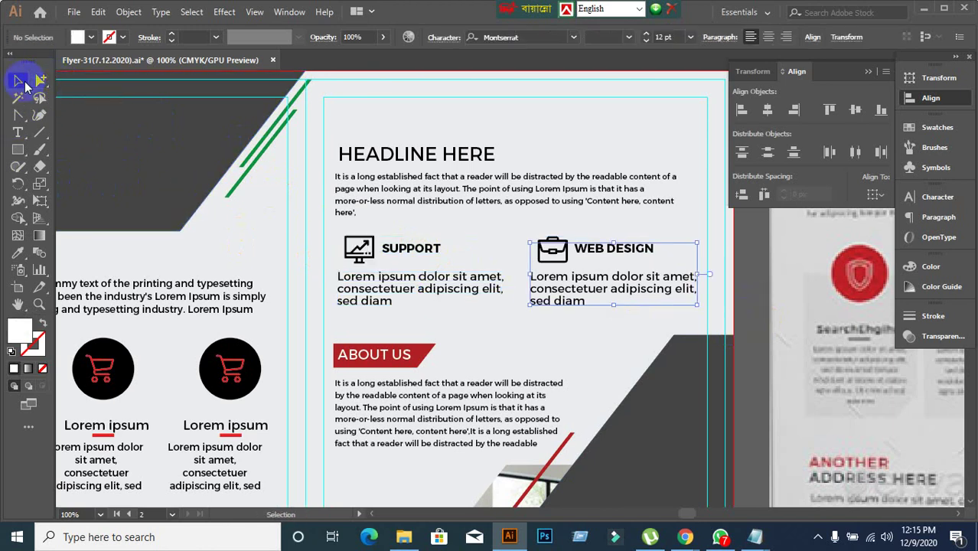
pyautogui.click(355, 247)
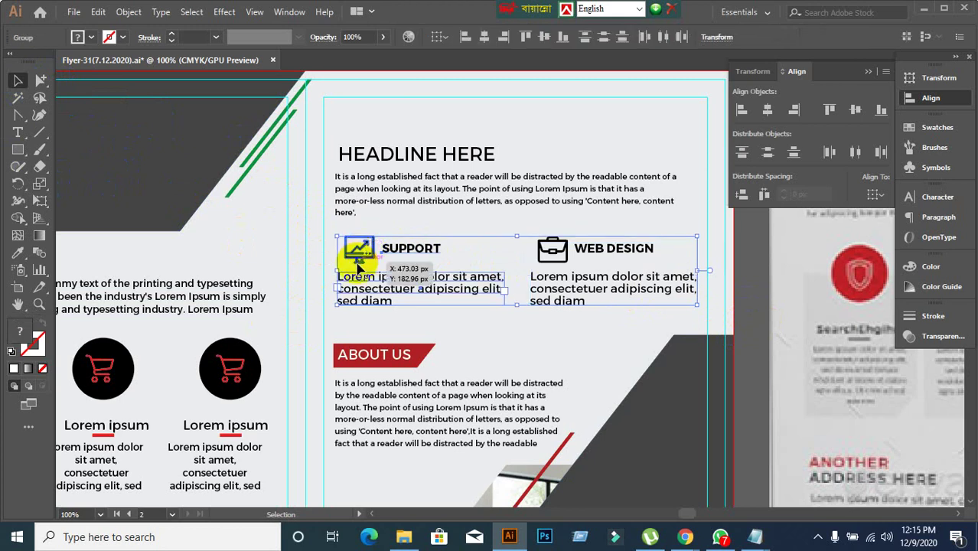
pyautogui.click(379, 162)
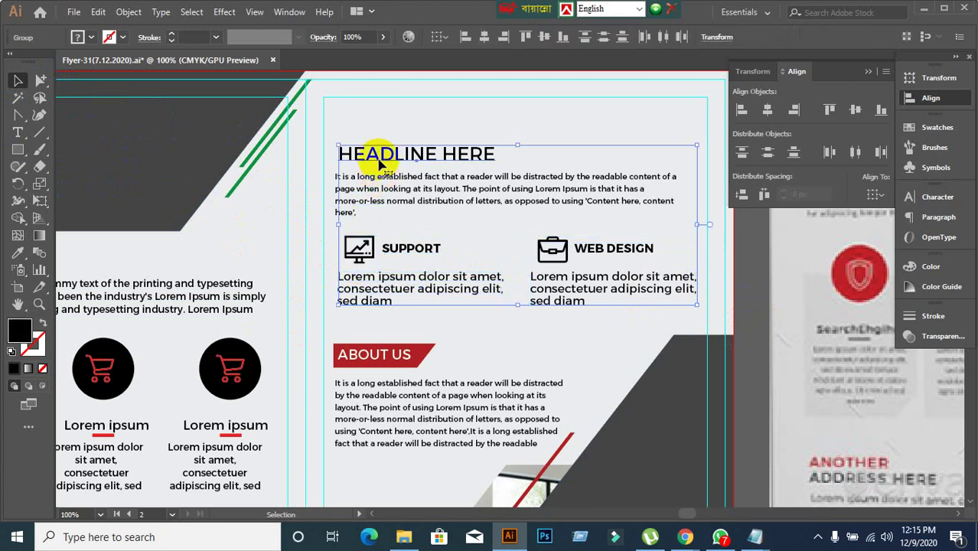
pyautogui.click(398, 365)
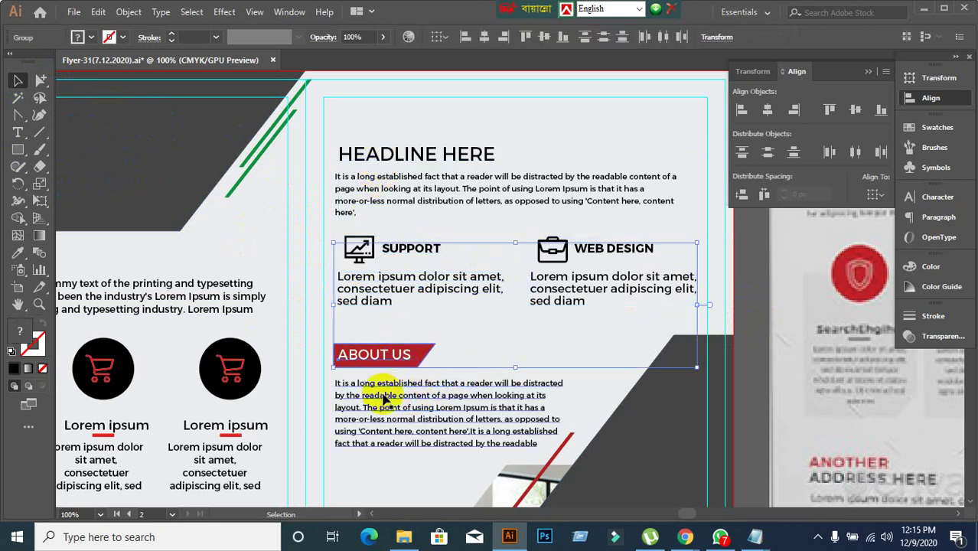
pyautogui.click(227, 179)
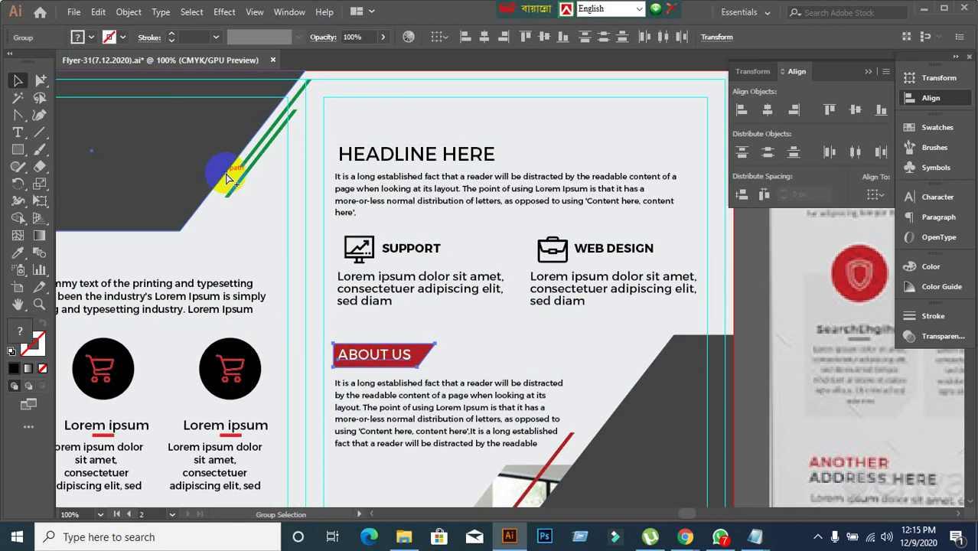
# Save the brochure file and deselect everything on the artboard
pyautogui.hotkey('ctrl', 's')
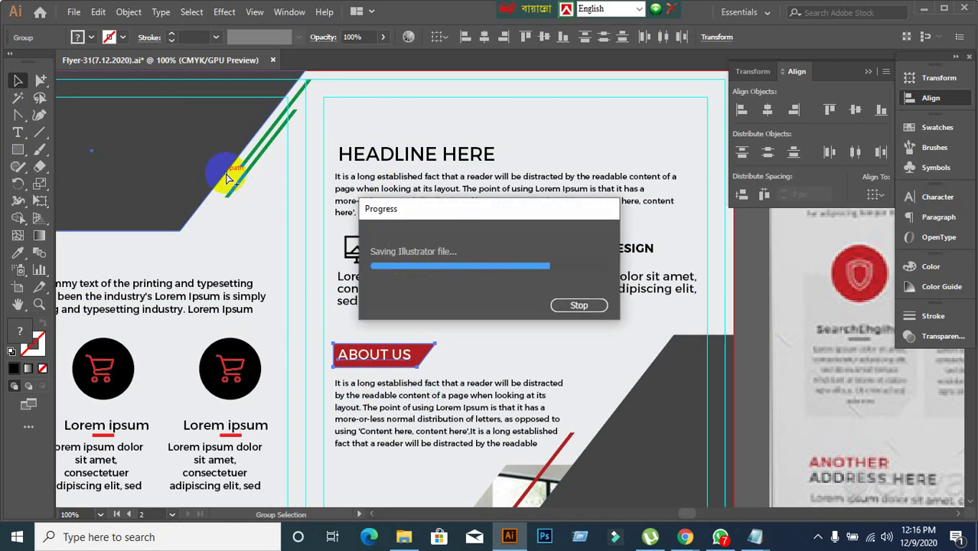
pyautogui.click(394, 251)
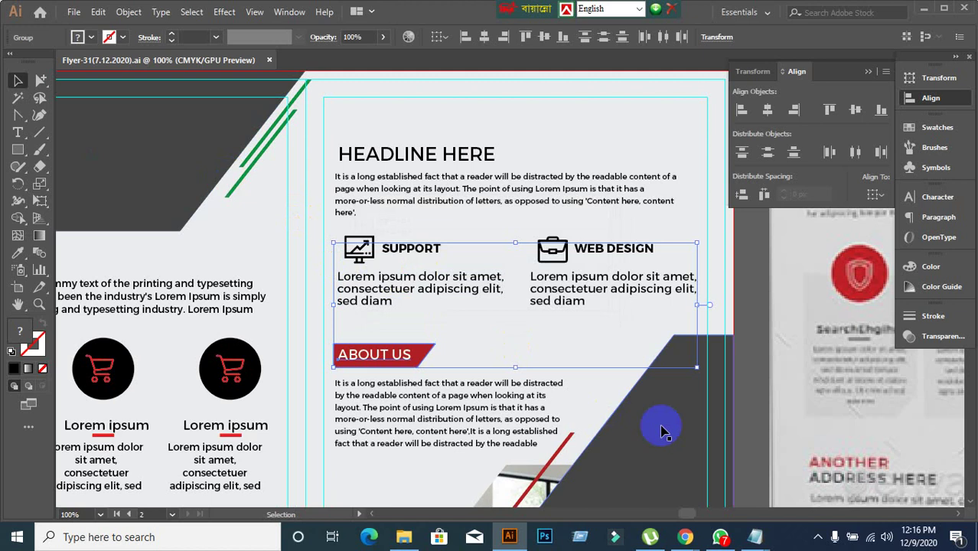
pyautogui.click(761, 430)
pyautogui.click(734, 423)
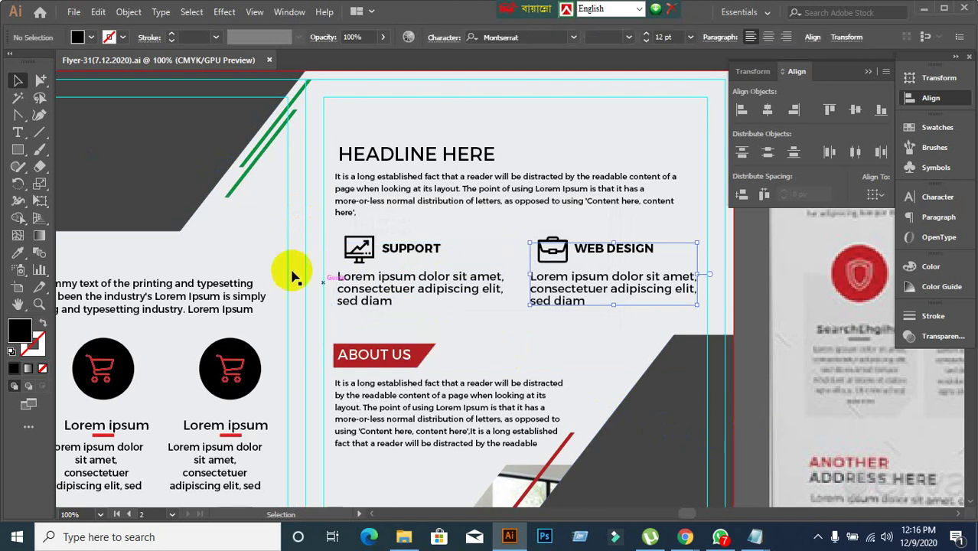
# Try to clear the selection outline stuck around the WEB DESIGN block by selecting and deselecting the paragraphs and headline
pyautogui.click(556, 210)
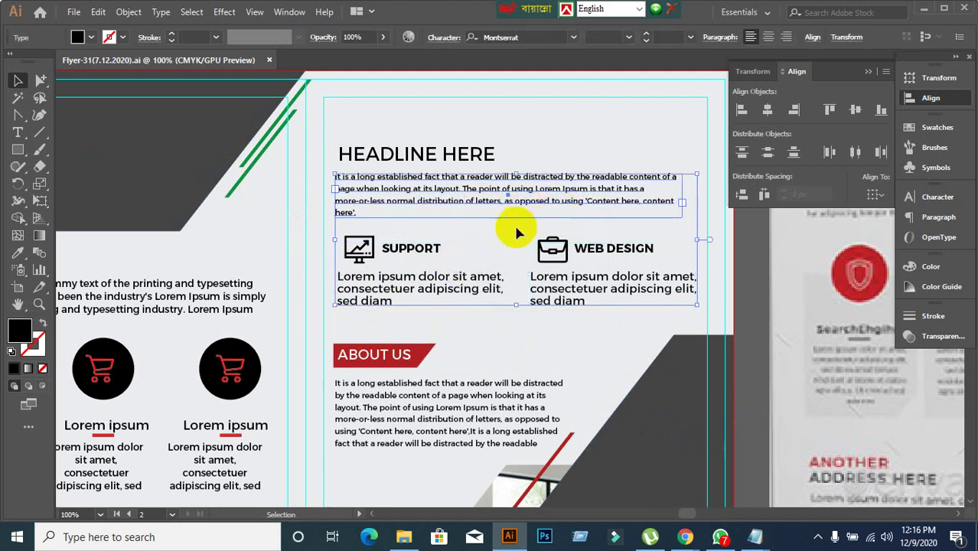
pyautogui.click(463, 401)
pyautogui.scroll(-3, 400, 375)
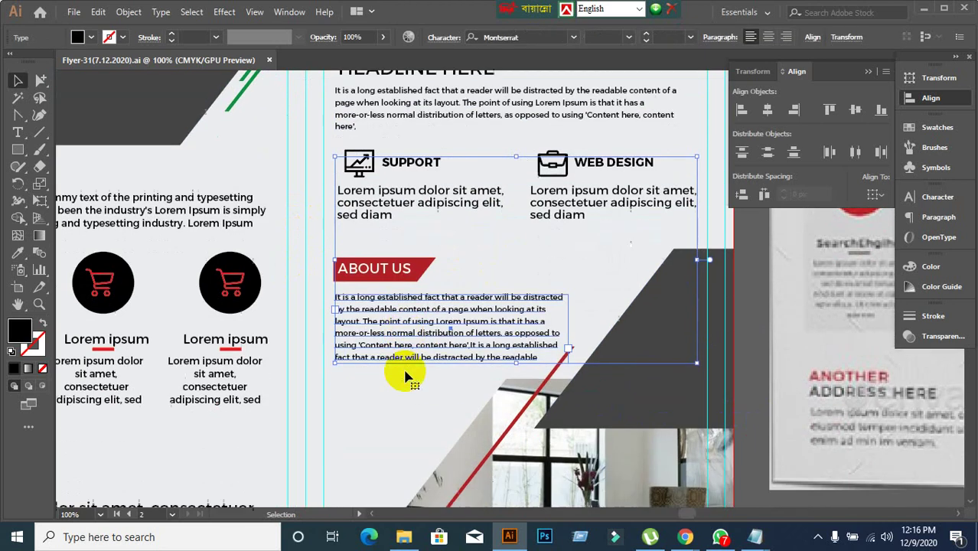
pyautogui.click(763, 370)
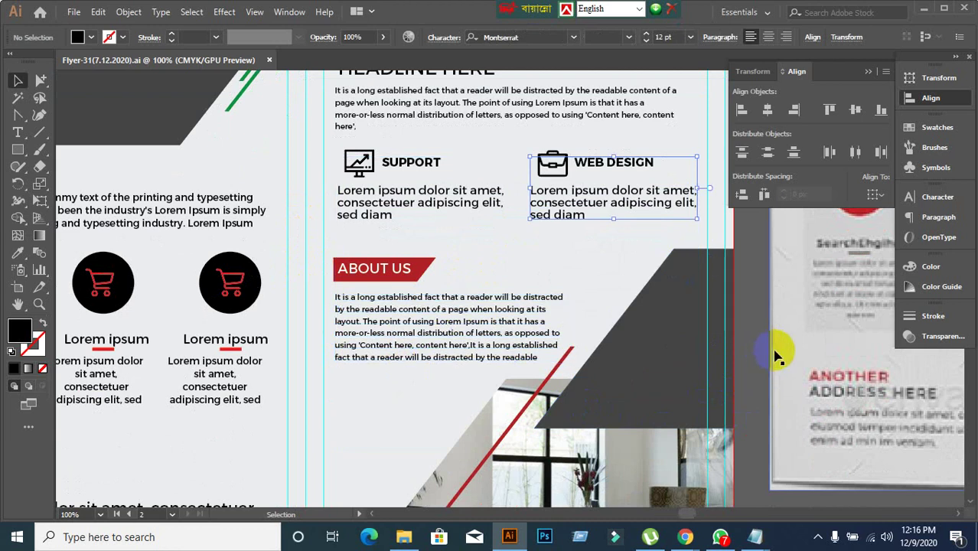
pyautogui.click(501, 333)
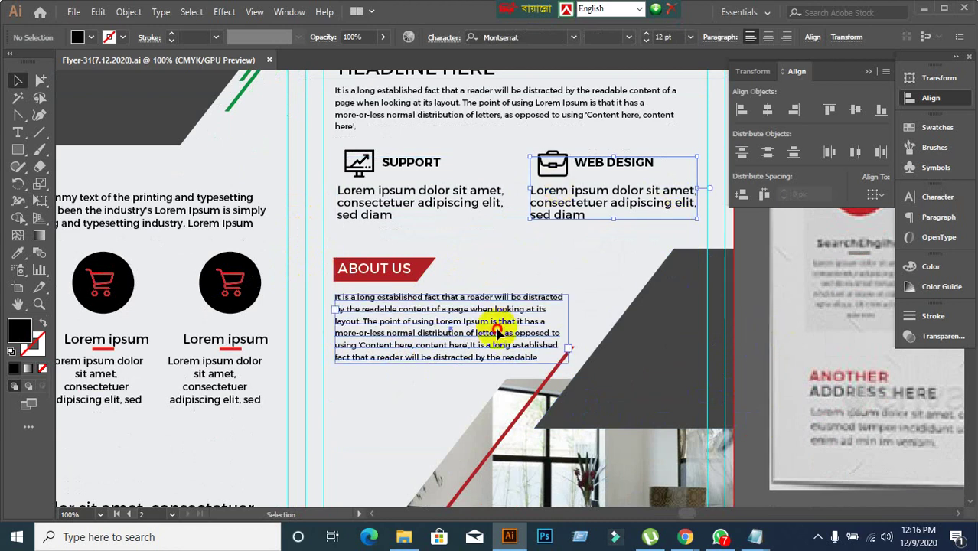
pyautogui.scroll(5, 495, 339)
pyautogui.scroll(1, 494, 342)
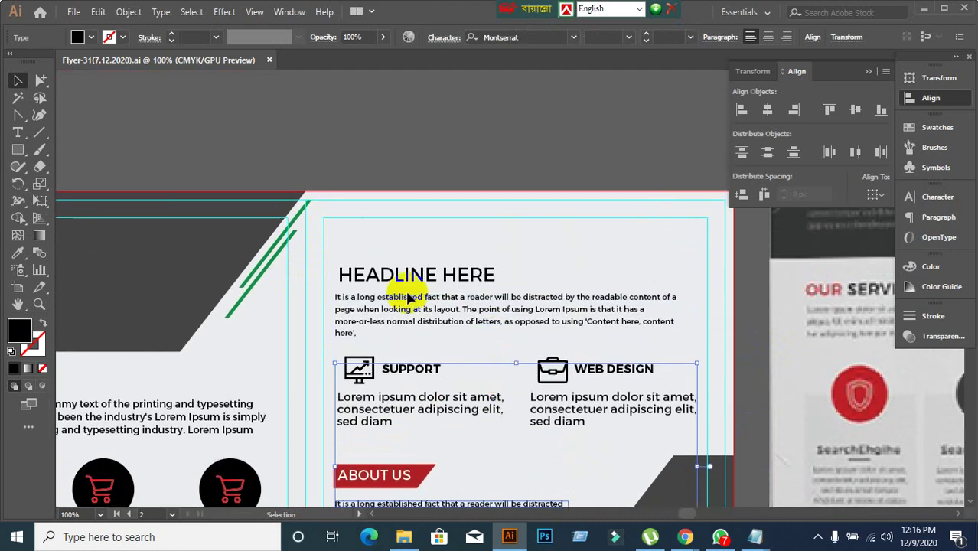
pyautogui.click(415, 315)
pyautogui.click(427, 278)
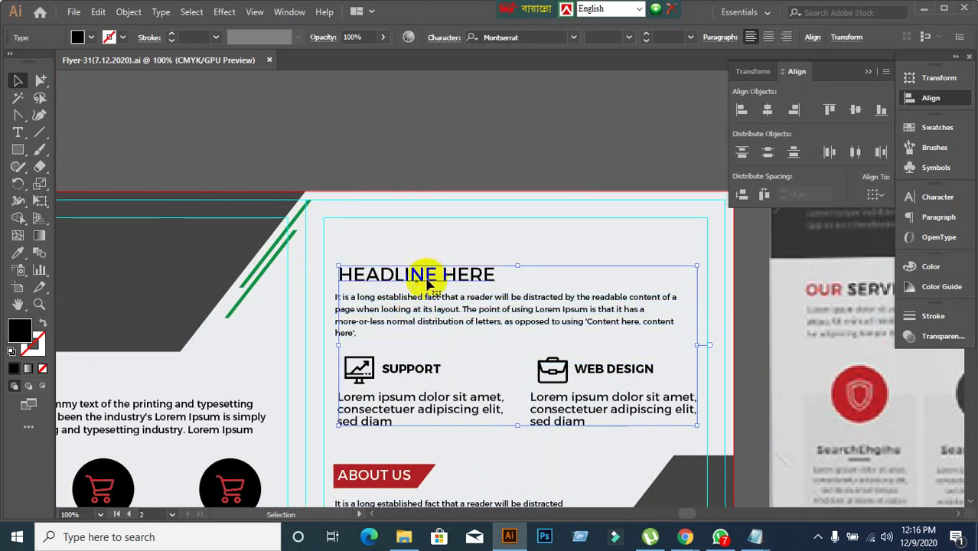
pyautogui.click(407, 145)
pyautogui.scroll(-1, 407, 166)
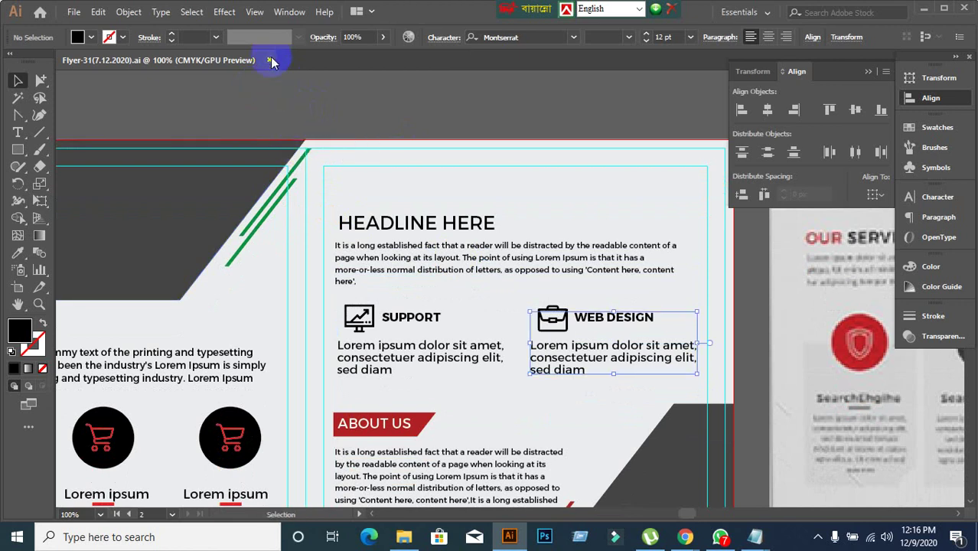
# Close the brochure file and Illustrator, and minimize the browser after closing its office image search
pyautogui.hotkey('ctrl', 'w')
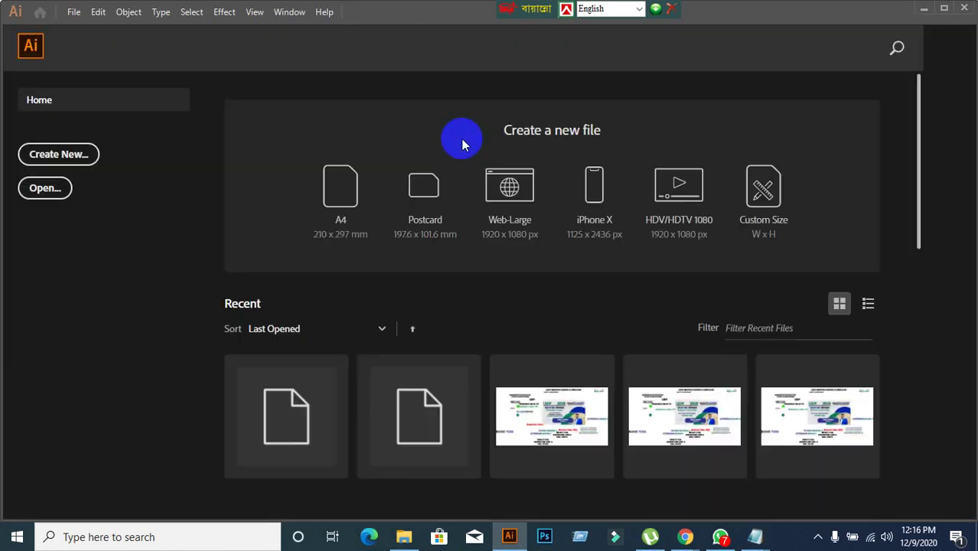
pyautogui.click(966, 9)
pyautogui.click(558, 286)
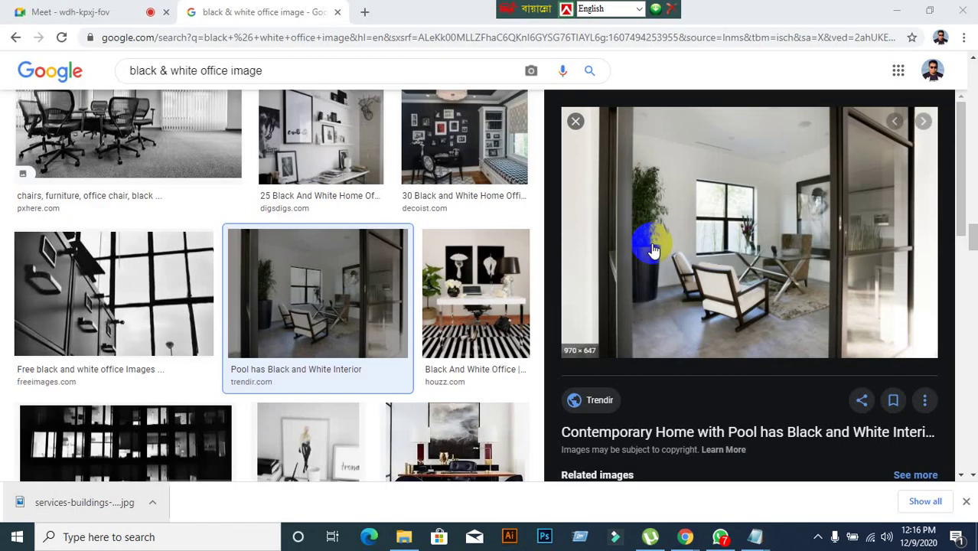
pyautogui.click(337, 11)
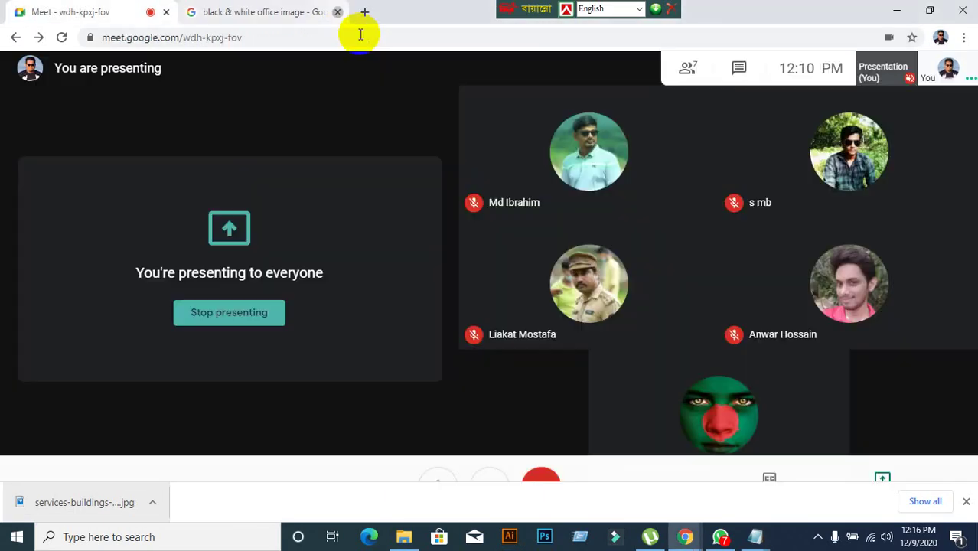
pyautogui.click(894, 10)
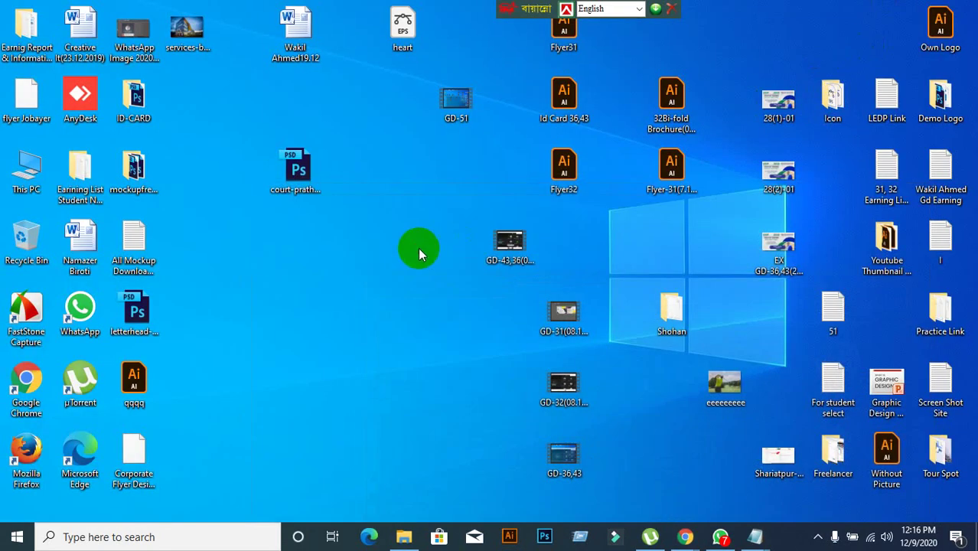
# Move the Flyer-31(7.12.2020) file to a free area of the desktop and reopen it with Adobe Illustrator 2019
pyautogui.click(690, 173)
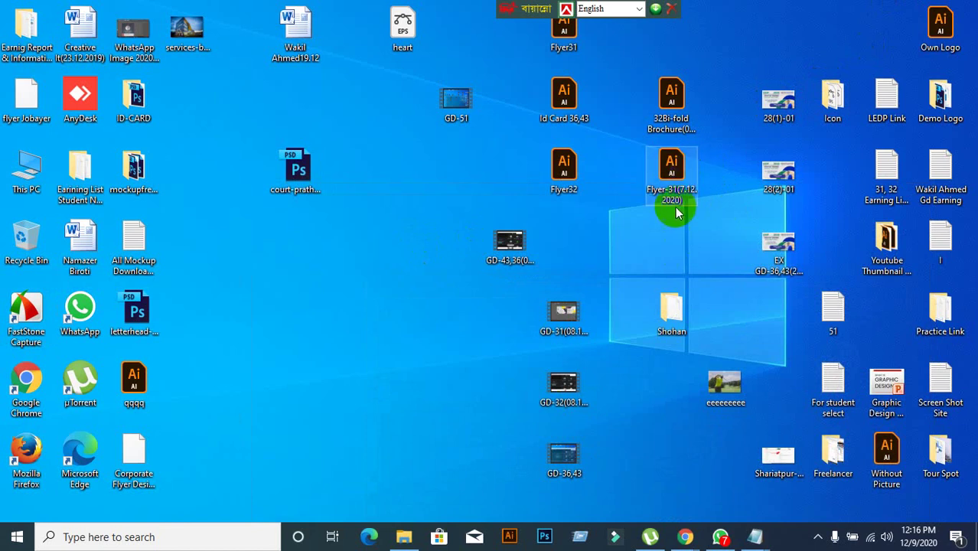
pyautogui.moveTo(677, 200); pyautogui.dragTo(389, 345)
pyautogui.rightClick(388, 325)
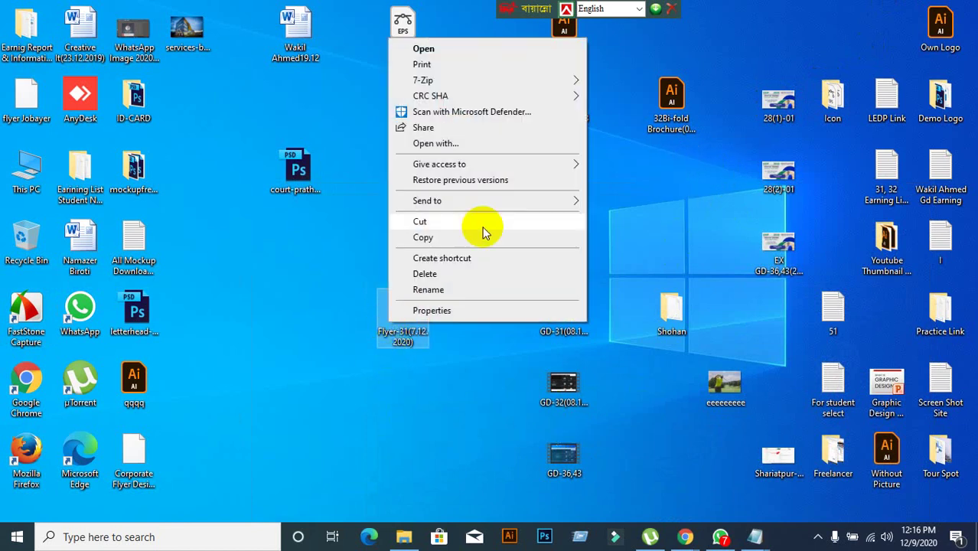
pyautogui.click(391, 227)
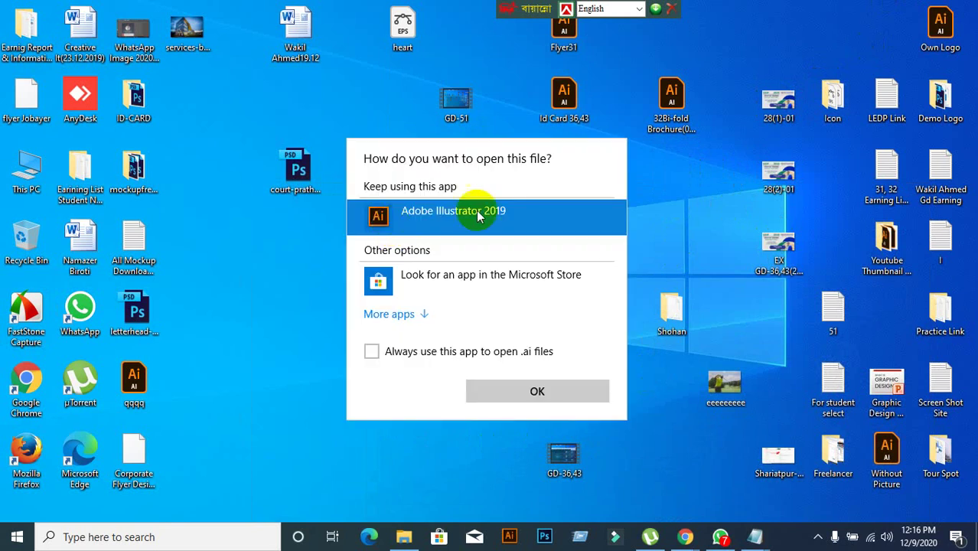
pyautogui.click(533, 405)
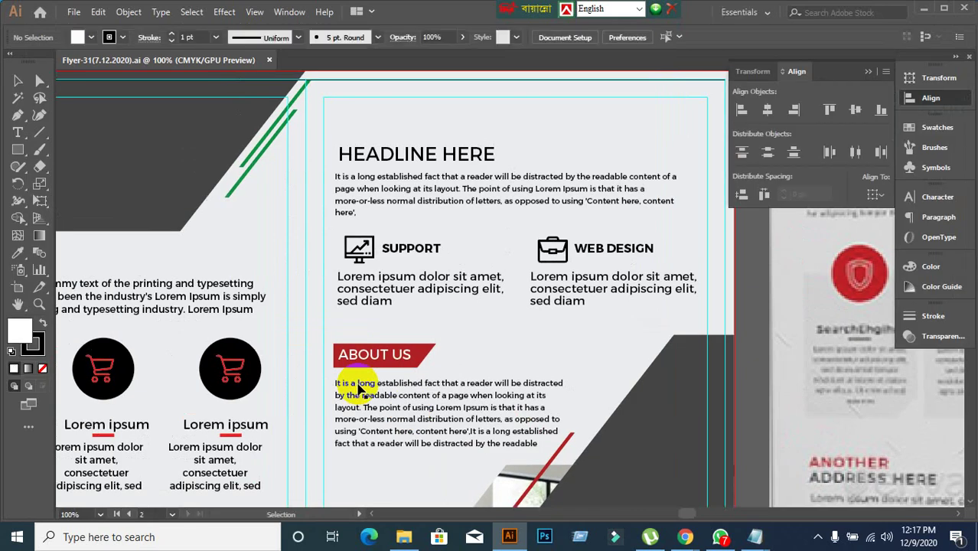
# Check the selection outlines on the reopened inside spread by selecting and deselecting the intro paragraph
pyautogui.click(415, 192)
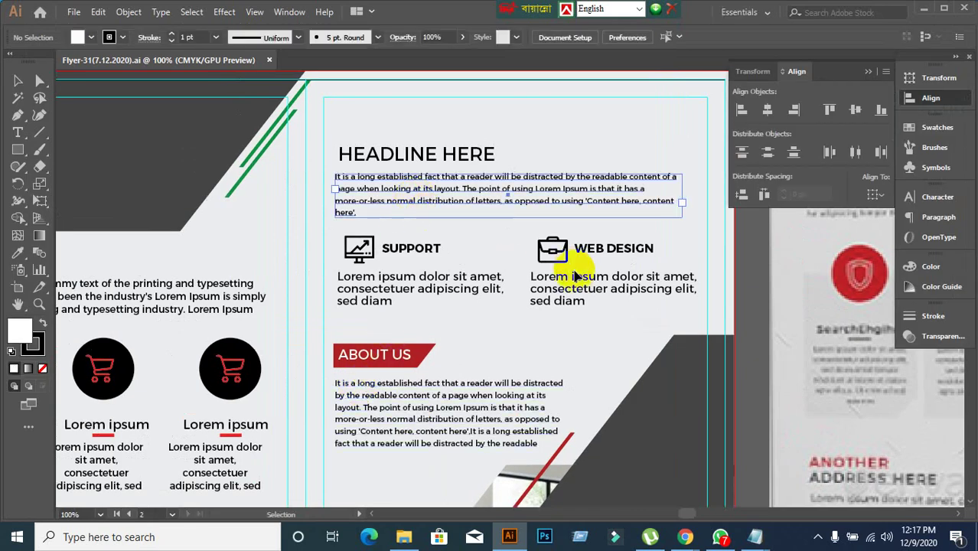
pyautogui.click(572, 287)
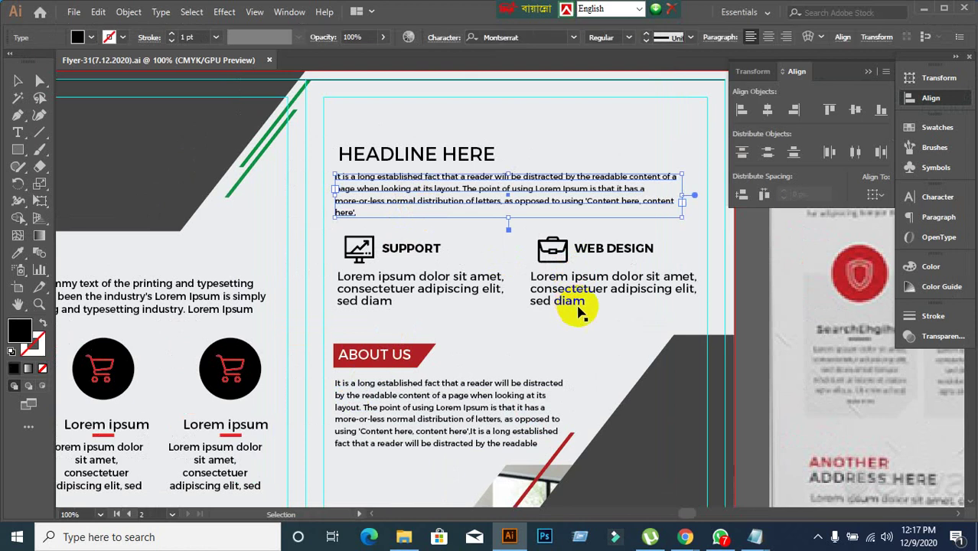
pyautogui.click(751, 311)
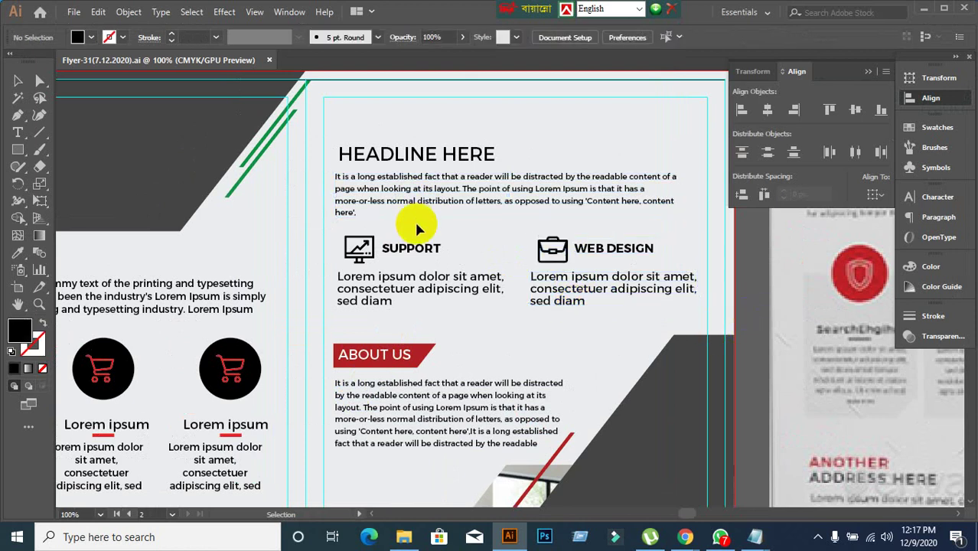
pyautogui.scroll(-4, 455, 271)
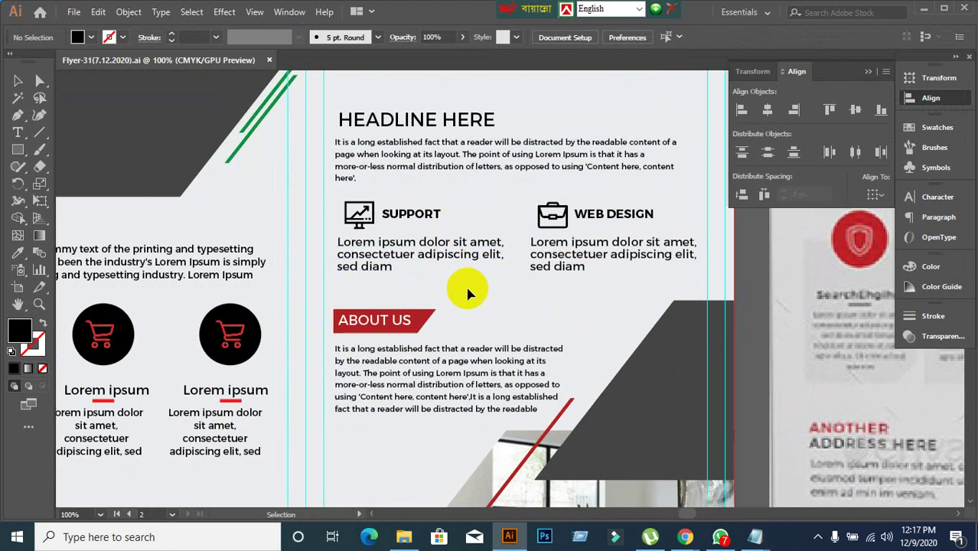
pyautogui.scroll(3, 484, 316)
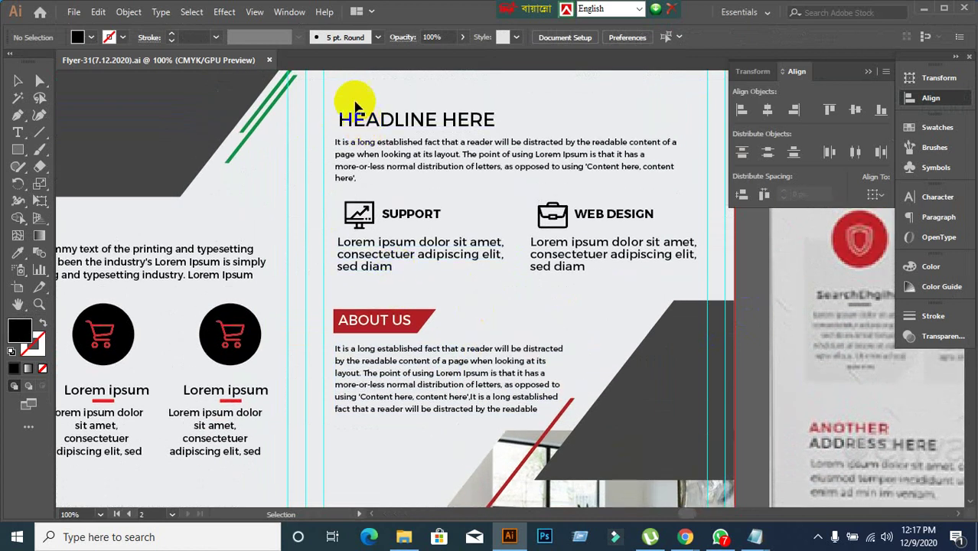
# Align the SUPPORT and WEB DESIGN blocks to each other by their vertical centers
pyautogui.click(383, 238)
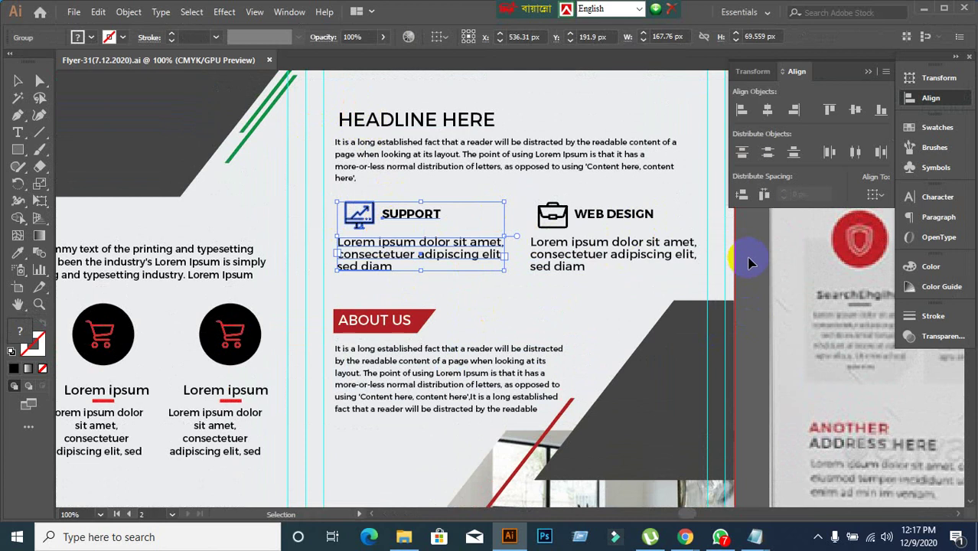
pyautogui.click(447, 229)
pyautogui.click(404, 213)
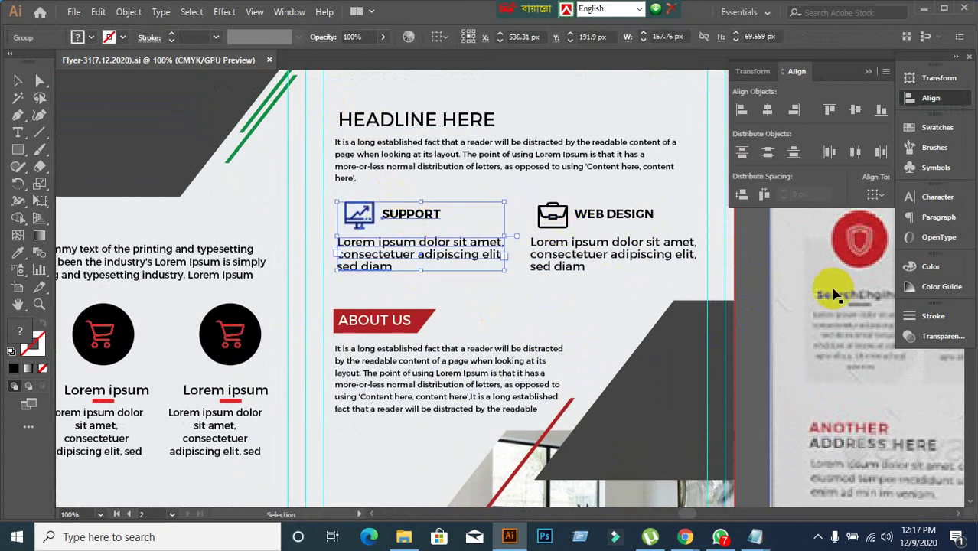
pyautogui.click(436, 225)
pyautogui.click(433, 221)
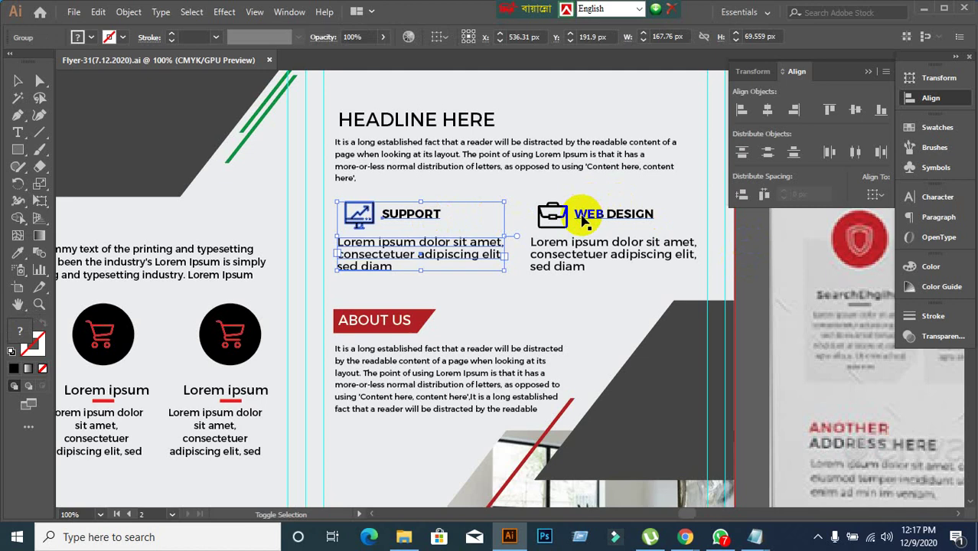
pyautogui.keyDown('shift'); pyautogui.click(582, 220); pyautogui.keyUp('shift')
pyautogui.click(855, 111)
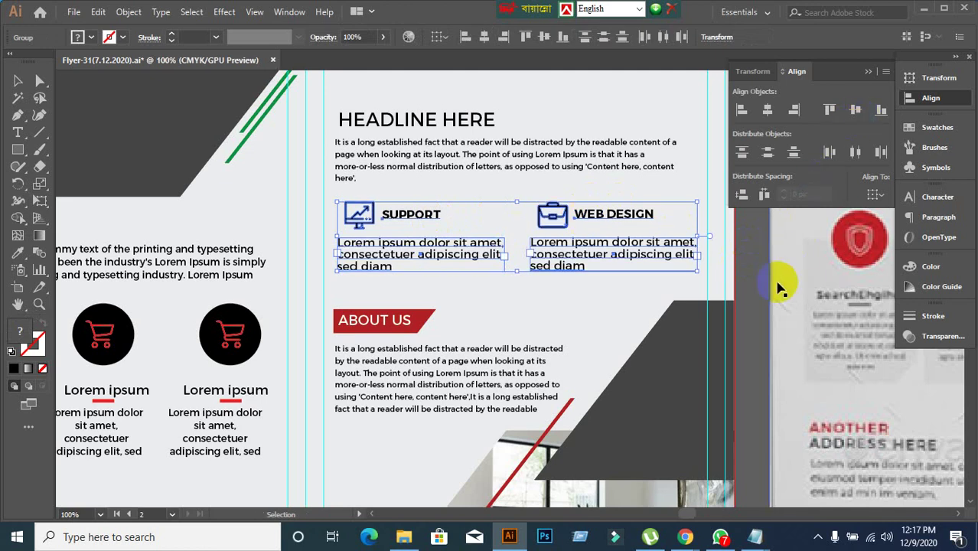
pyautogui.click(572, 288)
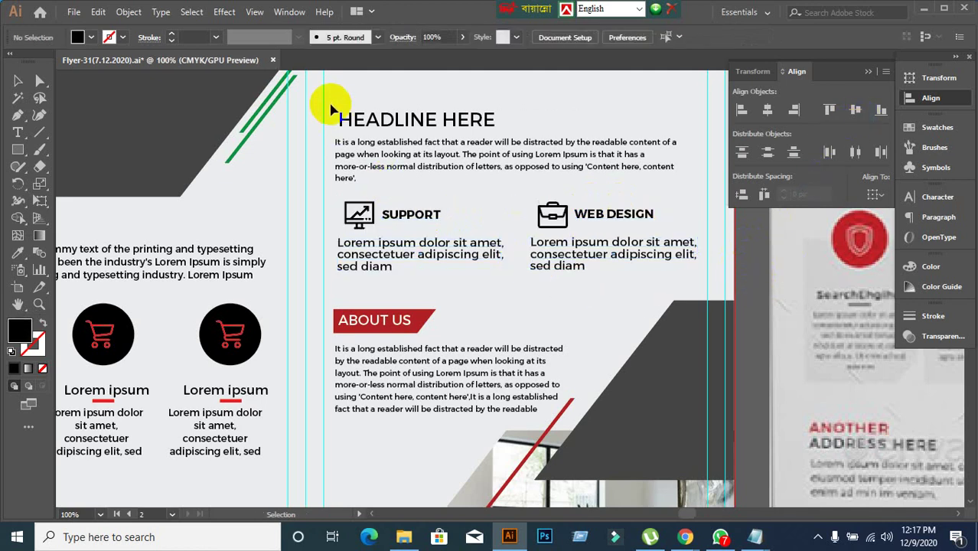
# Left-align the headline, intro paragraph, SUPPORT block, ABOUT US label and the paragraph below it
pyautogui.click(372, 320)
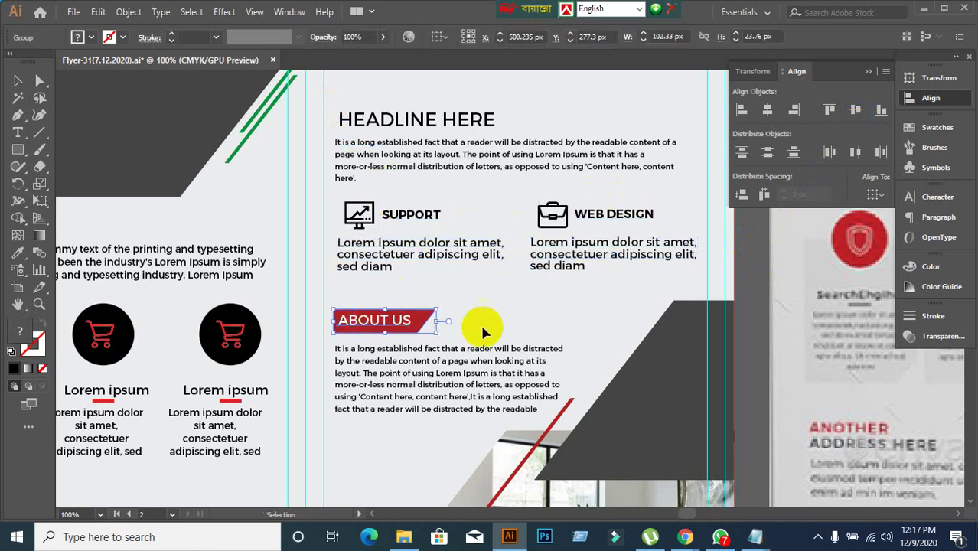
pyautogui.click(527, 318)
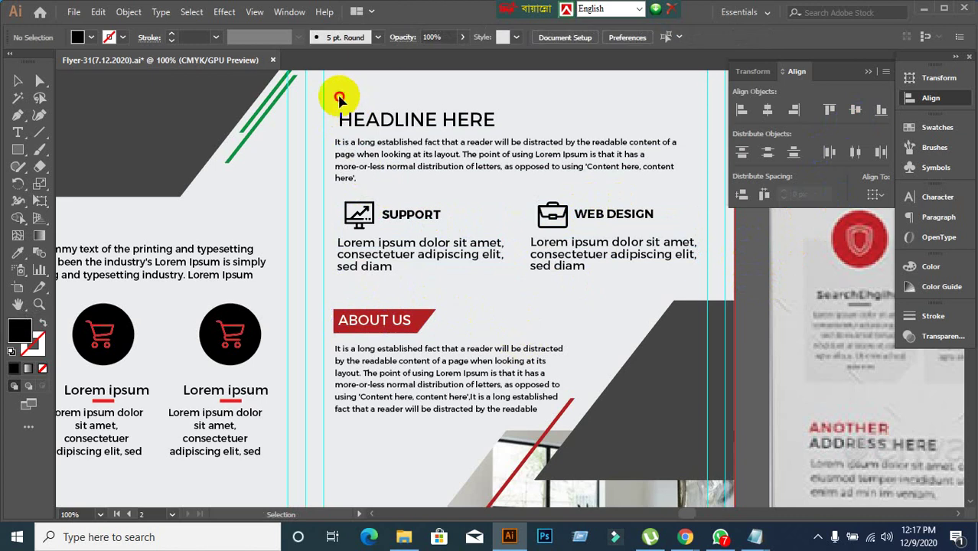
pyautogui.moveTo(339, 98); pyautogui.dragTo(420, 409)
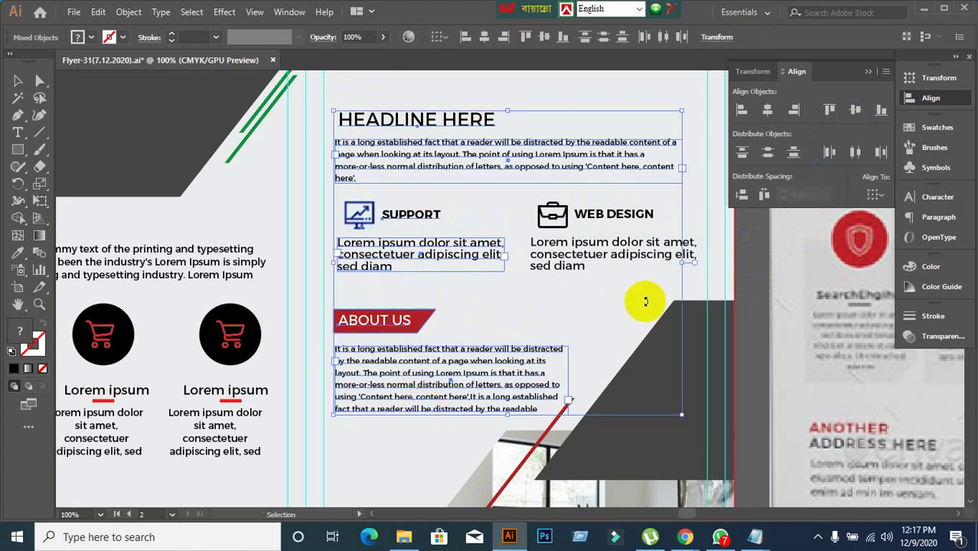
pyautogui.click(740, 109)
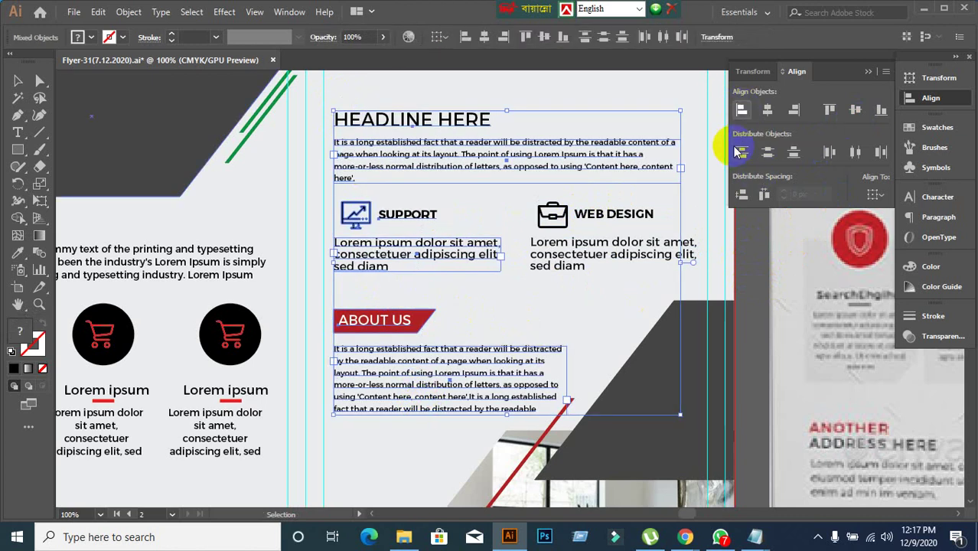
pyautogui.click(689, 270)
pyautogui.click(643, 261)
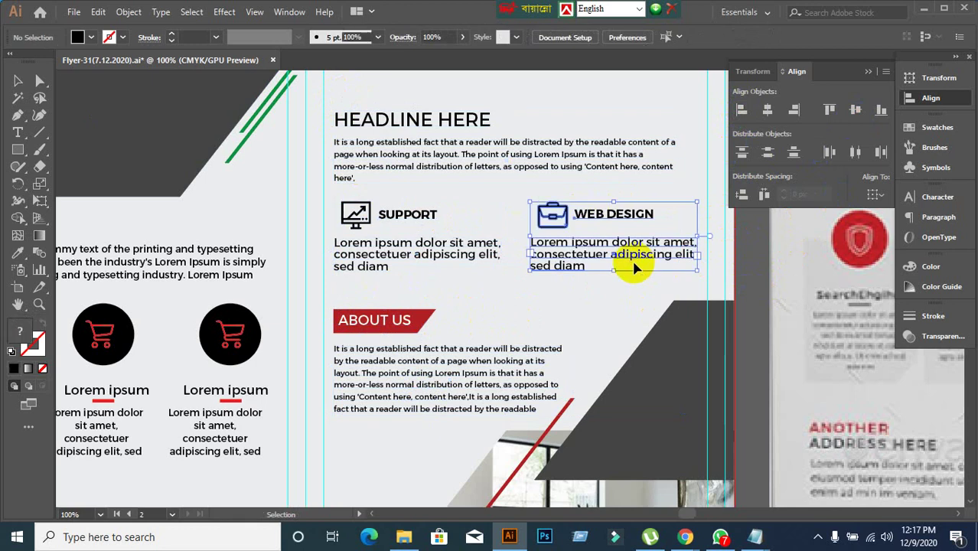
pyautogui.click(754, 297)
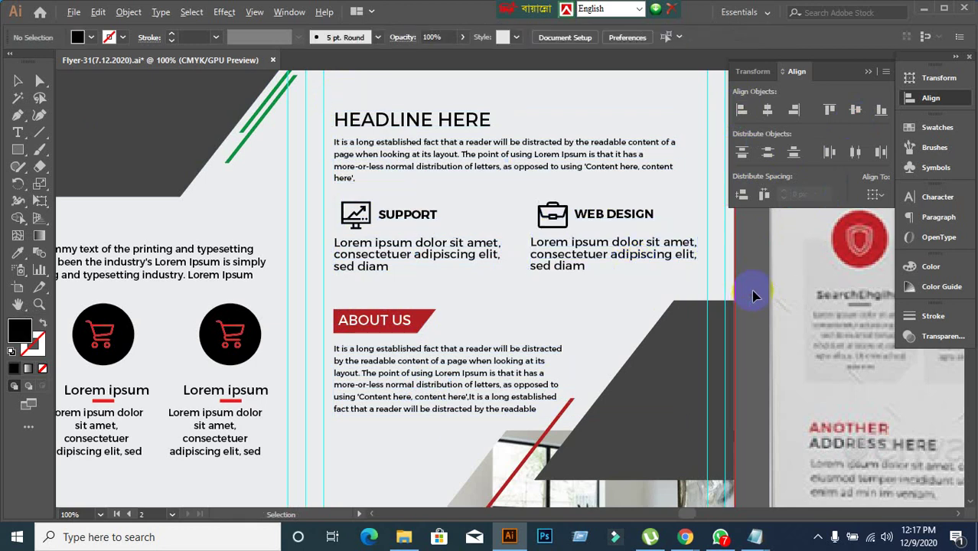
pyautogui.scroll(-2, 609, 329)
pyautogui.moveTo(600, 334); pyautogui.dragTo(310, 341)
pyautogui.click(244, 260)
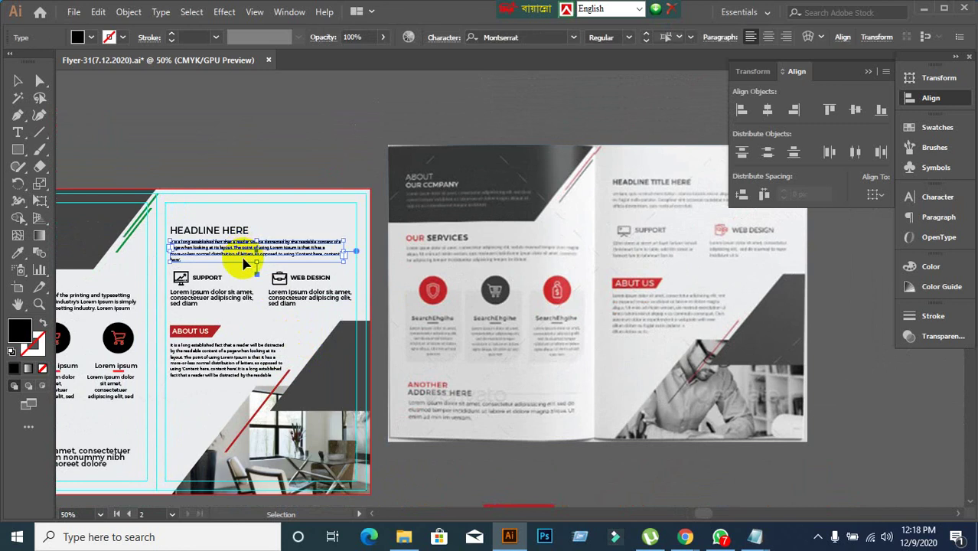
pyautogui.click(10, 338)
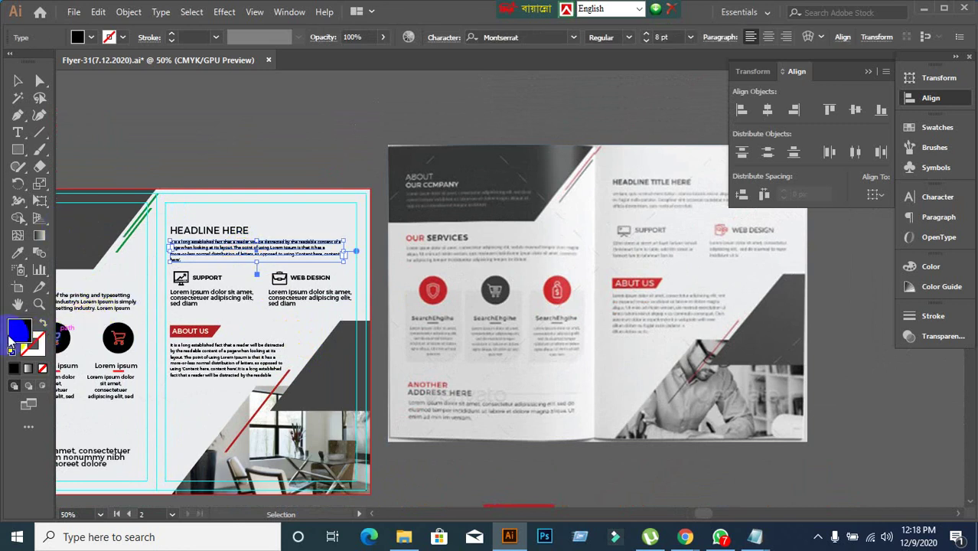
pyautogui.doubleClick(10, 339)
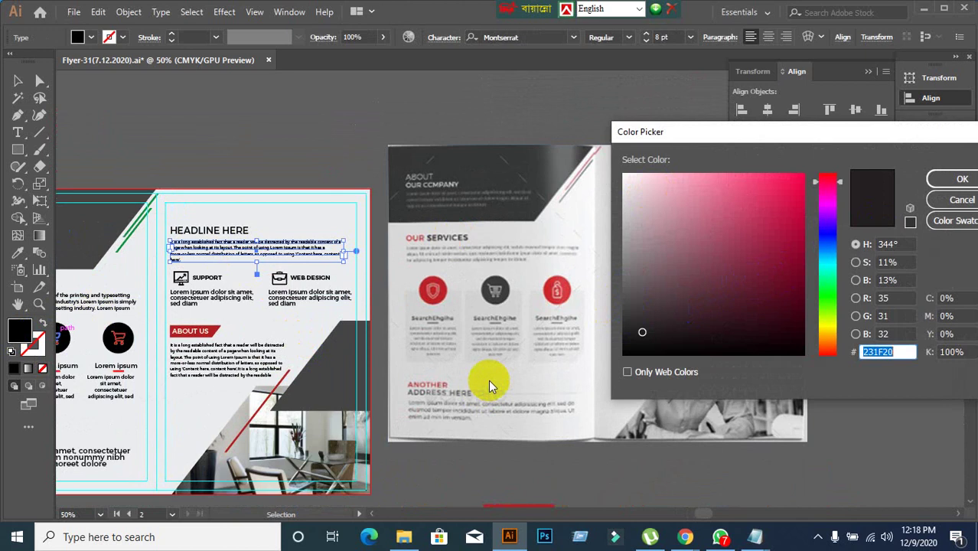
pyautogui.click(955, 199)
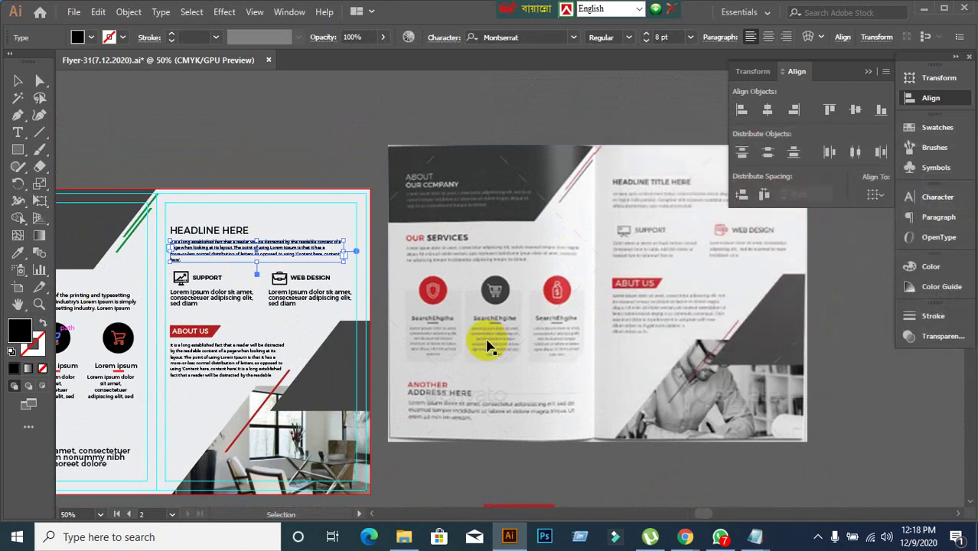
# Recolor the intro paragraph under HEADLINE HERE dark grey, hex 444444
pyautogui.scroll(-3, 489, 342)
pyautogui.click(16, 255)
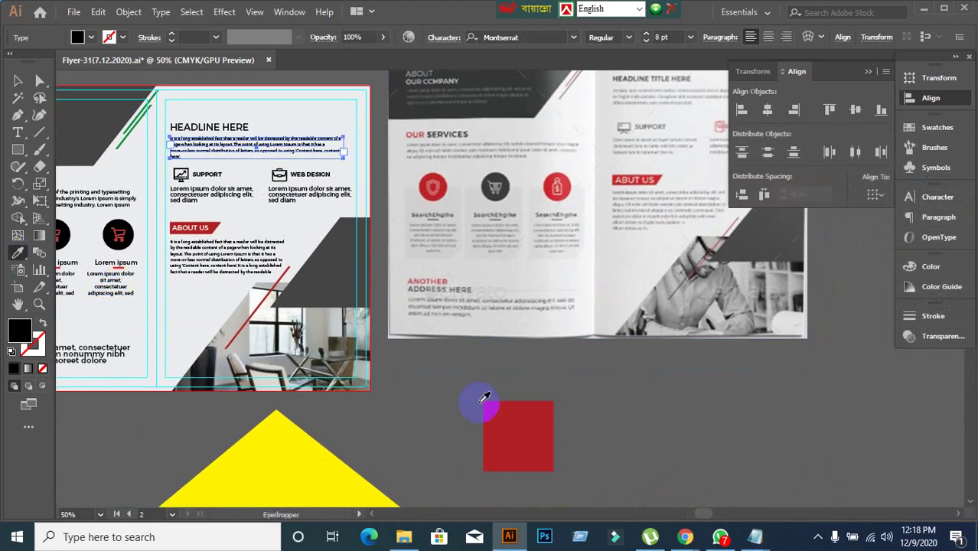
pyautogui.click(508, 411)
pyautogui.click(21, 87)
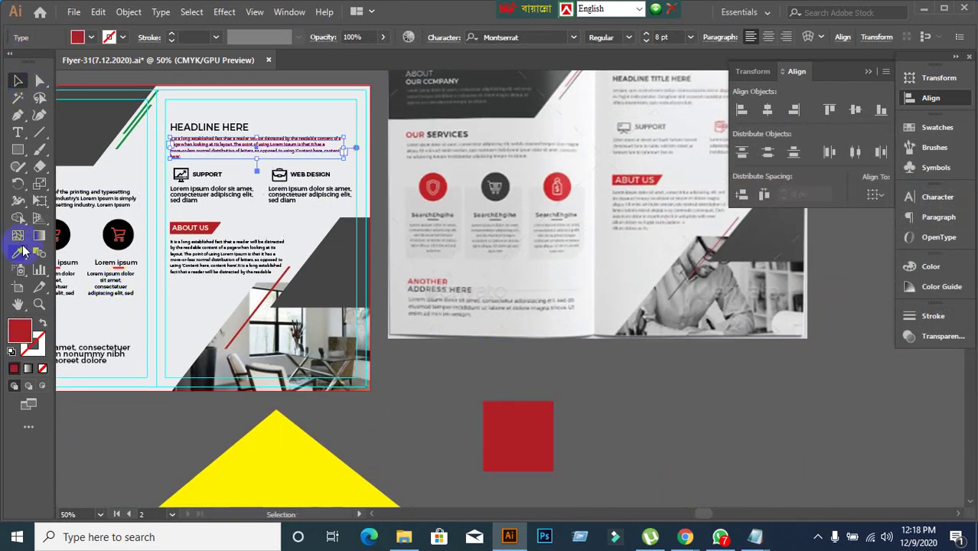
pyautogui.doubleClick(20, 331)
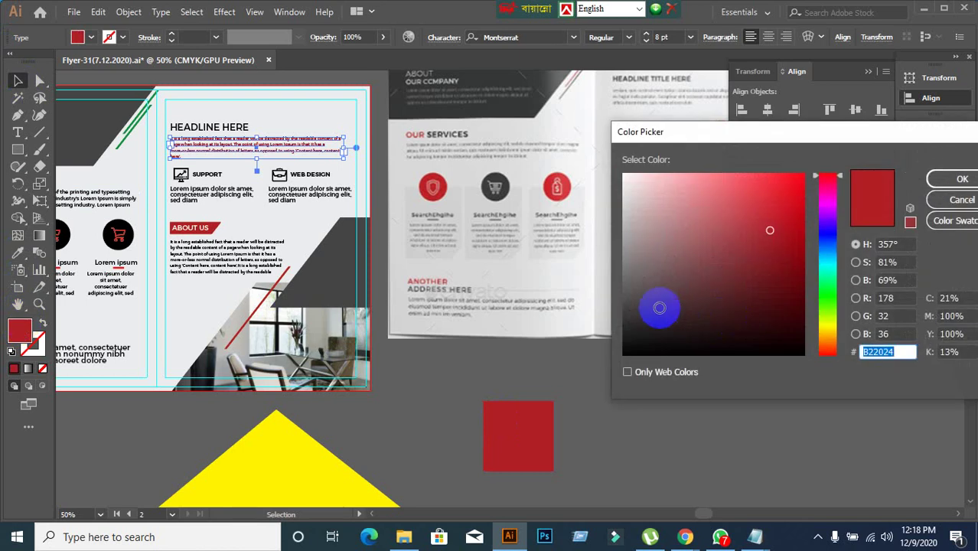
pyautogui.moveTo(655, 306)
pyautogui.mouseDown()
pyautogui.moveTo(611, 297)
pyautogui.moveTo(608, 306)
pyautogui.mouseUp()
pyautogui.click(953, 184)
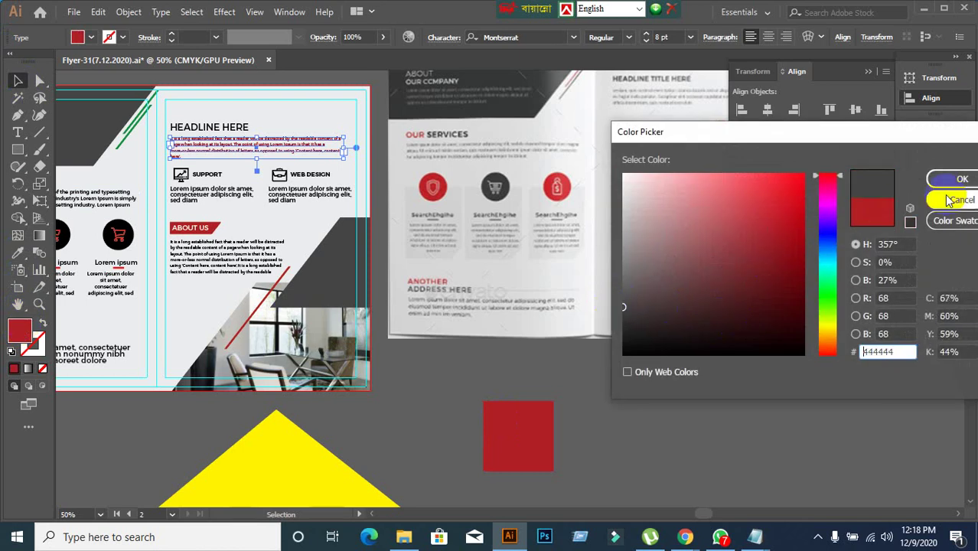
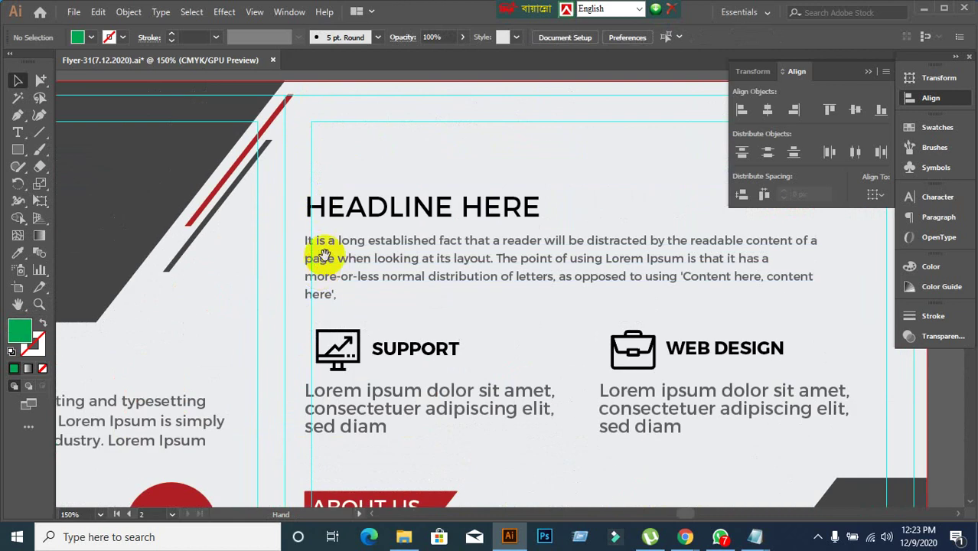
# Examine the colours and text blocks of the inside spread, close up and as a whole
pyautogui.scroll(-2, 419, 287)
pyautogui.scroll(-3, 419, 287)
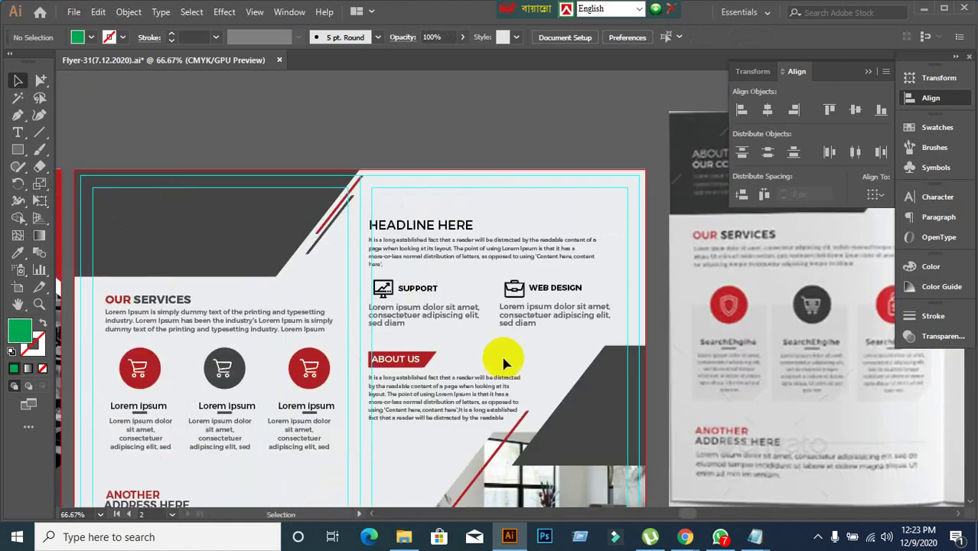
pyautogui.moveTo(504, 360); pyautogui.dragTo(513, 329)
pyautogui.scroll(1, 440, 197)
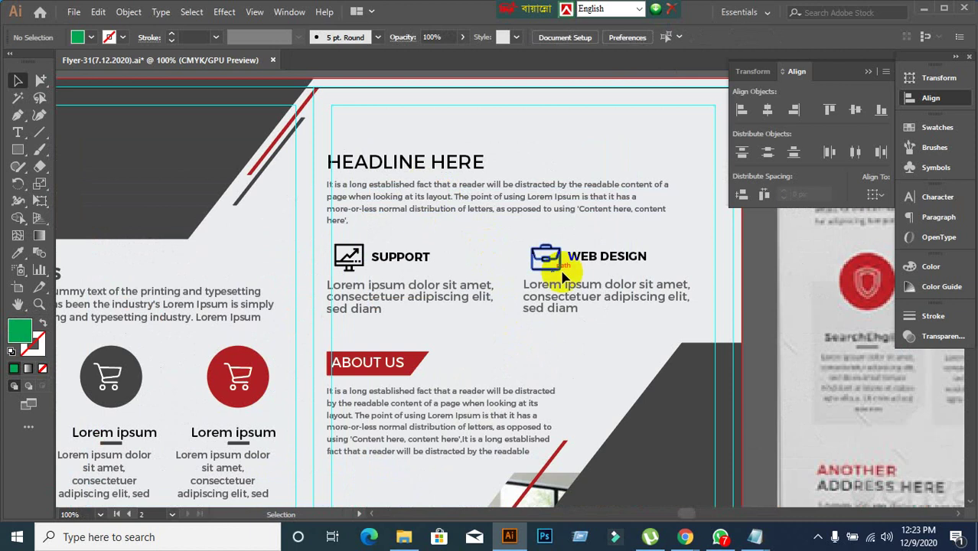
pyautogui.moveTo(666, 290); pyautogui.dragTo(583, 277)
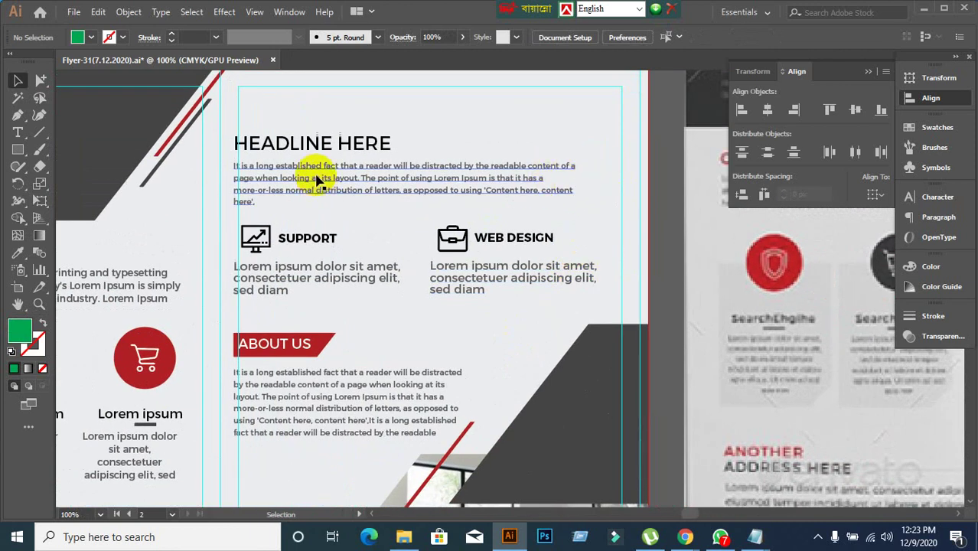
pyautogui.scroll(-1, 333, 192)
pyautogui.hscroll(-5, 389, 218)
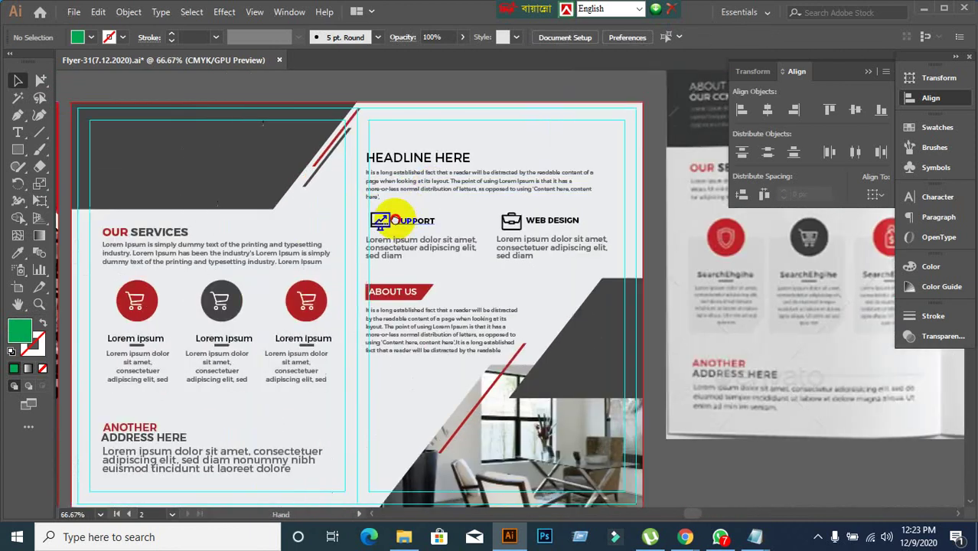
pyautogui.scroll(-2, 310, 277)
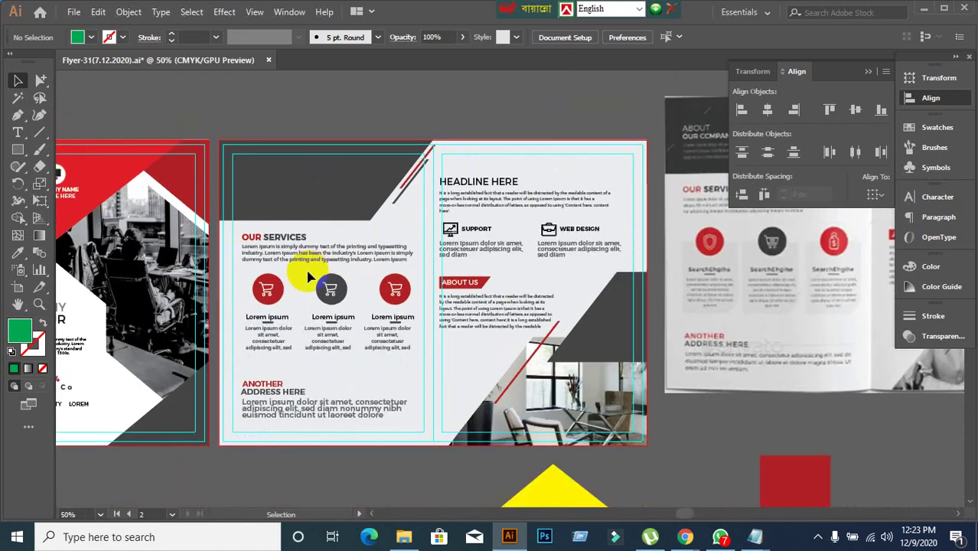
# Review the outside cover spread, and compare the inside spread's right page with the reference design
pyautogui.hscroll(-4, 260, 264)
pyautogui.scroll(2, 281, 237)
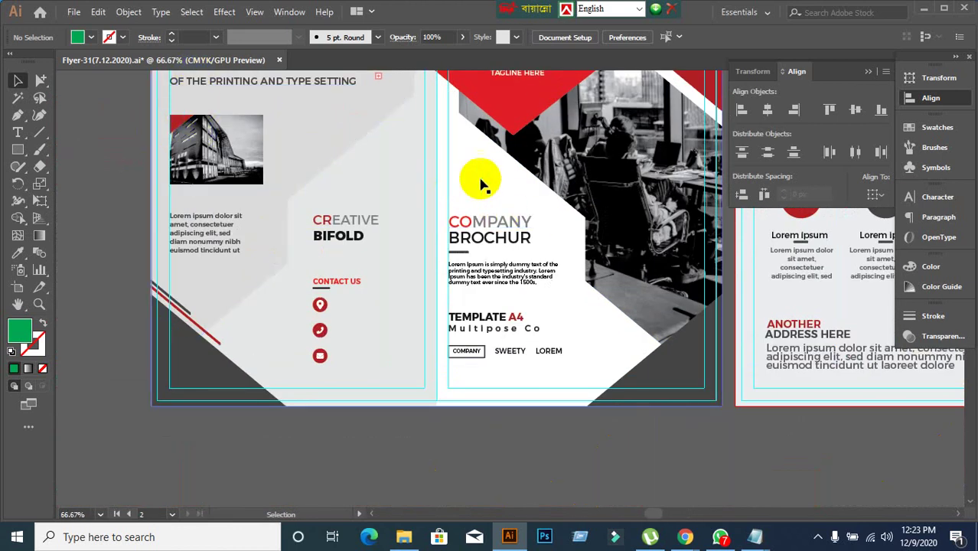
pyautogui.moveTo(617, 273); pyautogui.dragTo(352, 274)
pyautogui.scroll(-2, 622, 288)
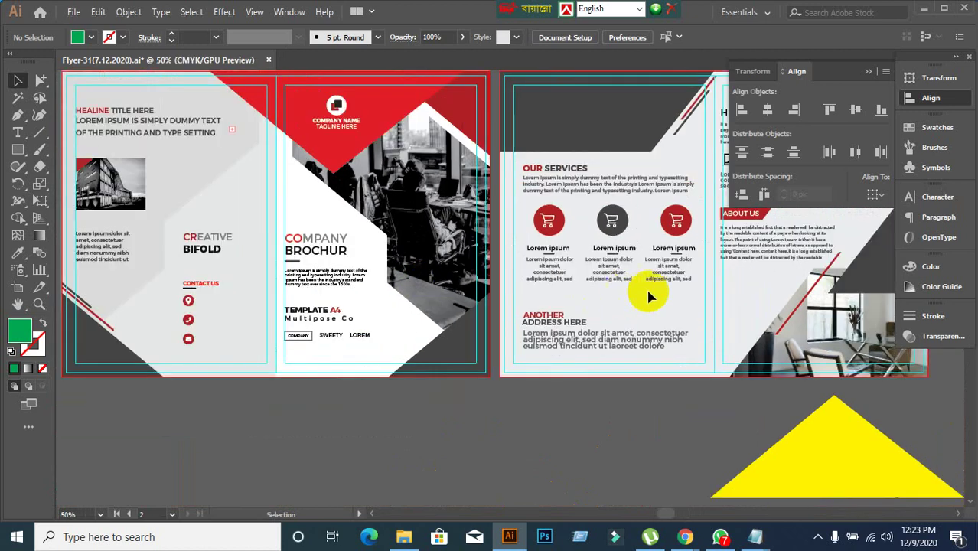
pyautogui.moveTo(661, 284); pyautogui.dragTo(442, 286)
pyautogui.scroll(1, 442, 286)
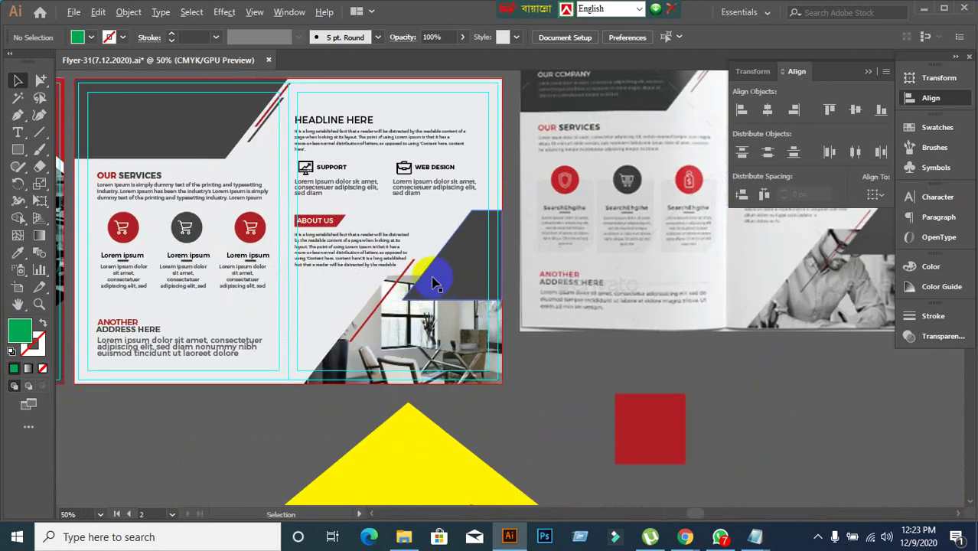
pyautogui.scroll(1, 423, 231)
pyautogui.moveTo(421, 218); pyautogui.dragTo(418, 319)
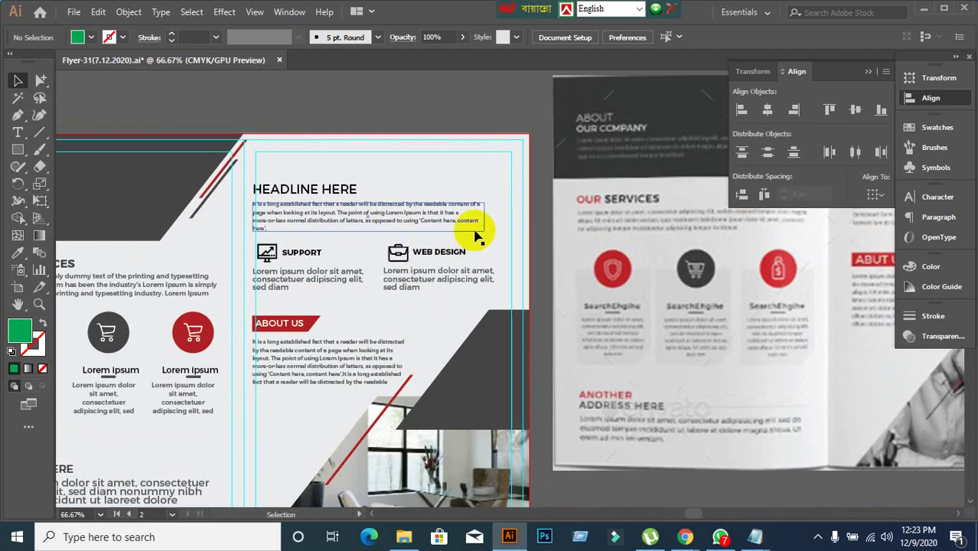
pyautogui.scroll(2, 430, 248)
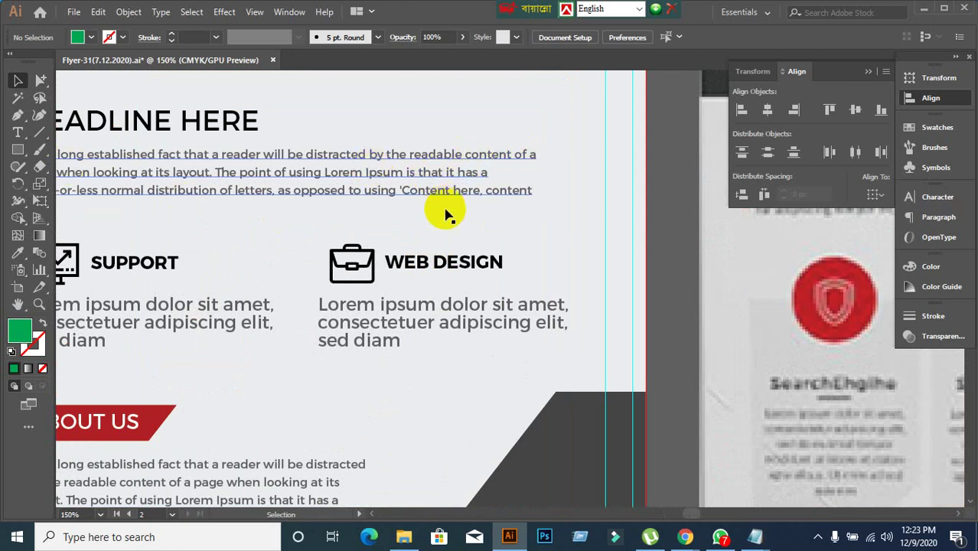
pyautogui.scroll(-1, 444, 233)
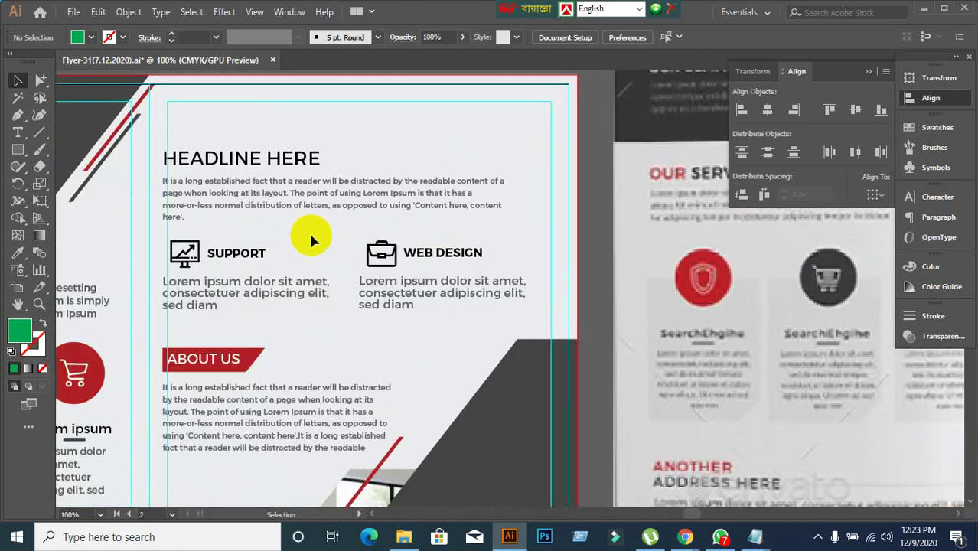
# Check the grouped content of the inside right page against the same page in the reference design
pyautogui.click(285, 193)
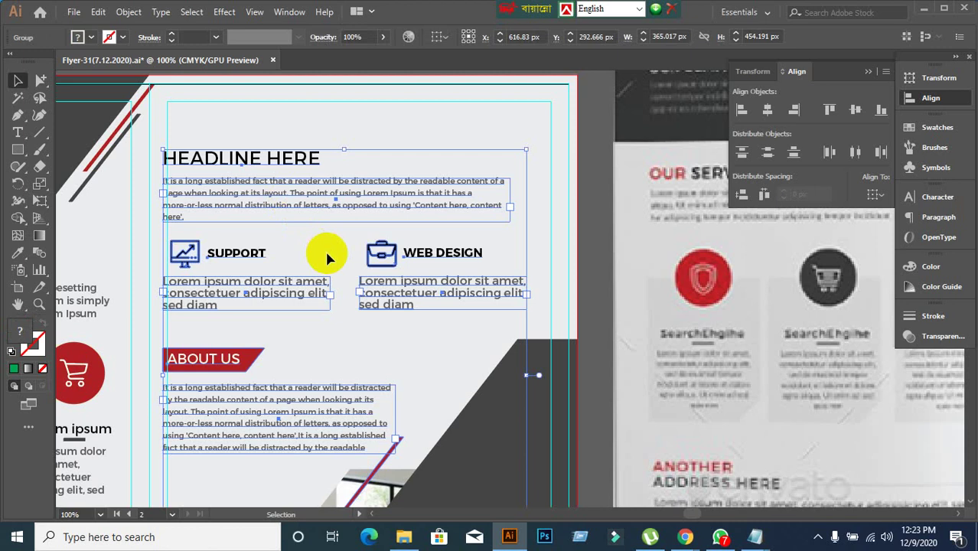
pyautogui.scroll(-2, 325, 249)
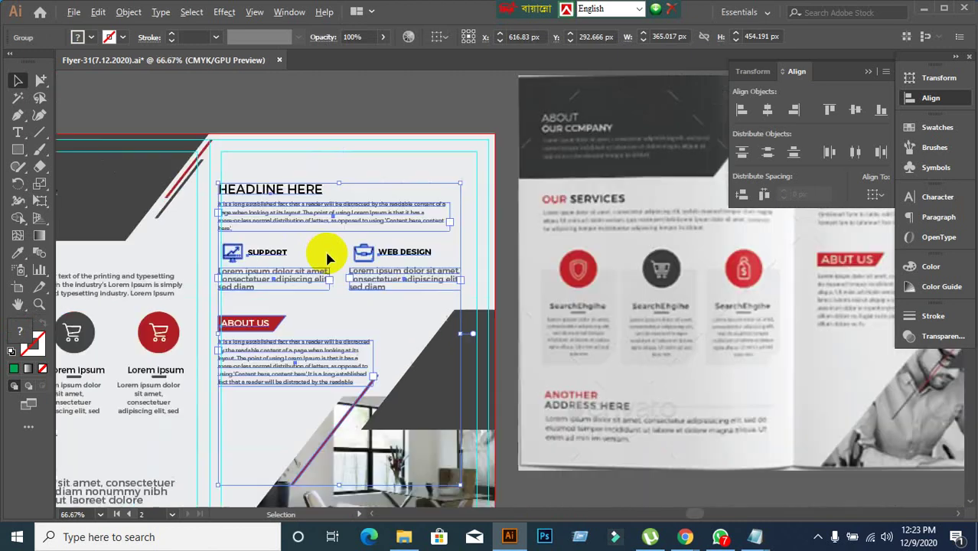
pyautogui.moveTo(452, 255); pyautogui.dragTo(284, 240)
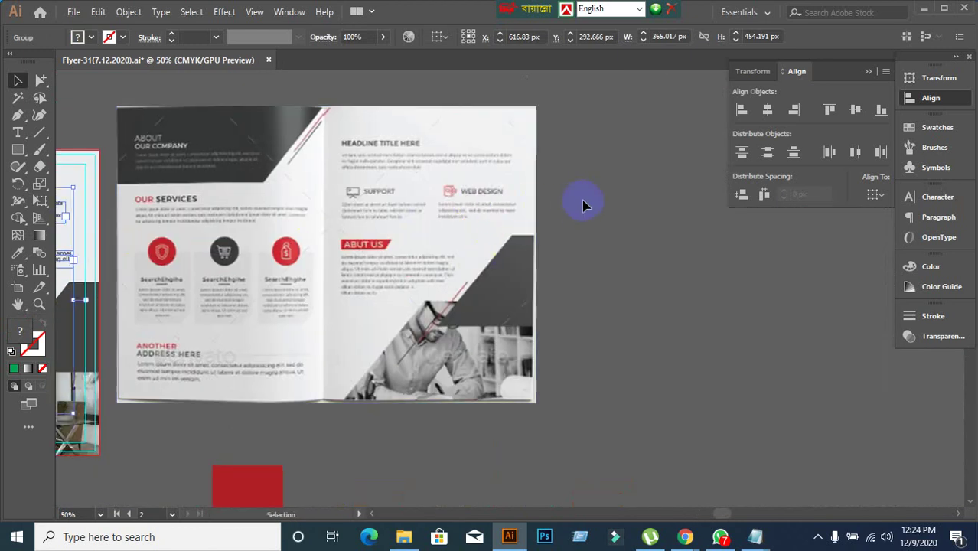
pyautogui.click(599, 222)
pyautogui.scroll(1, 482, 257)
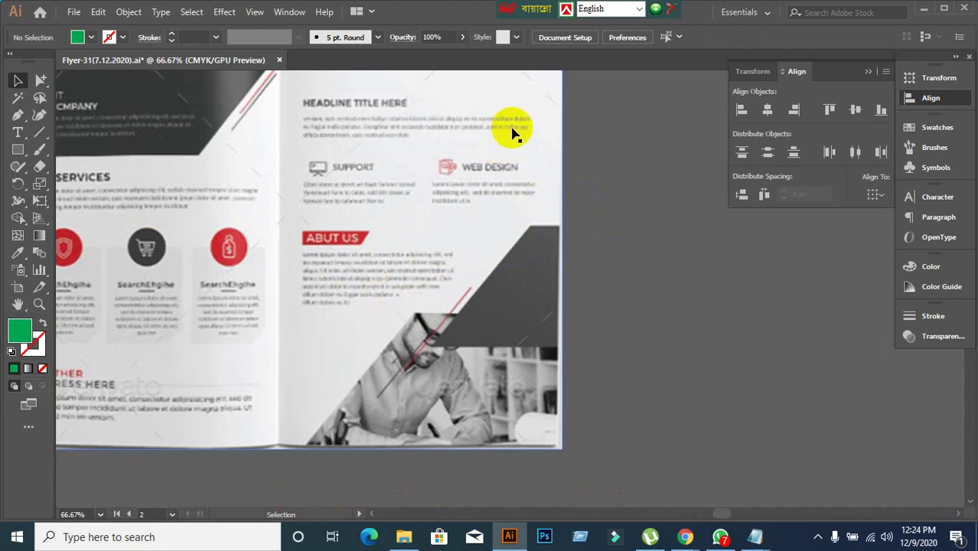
pyautogui.scroll(-2, 509, 199)
pyautogui.scroll(2, 524, 203)
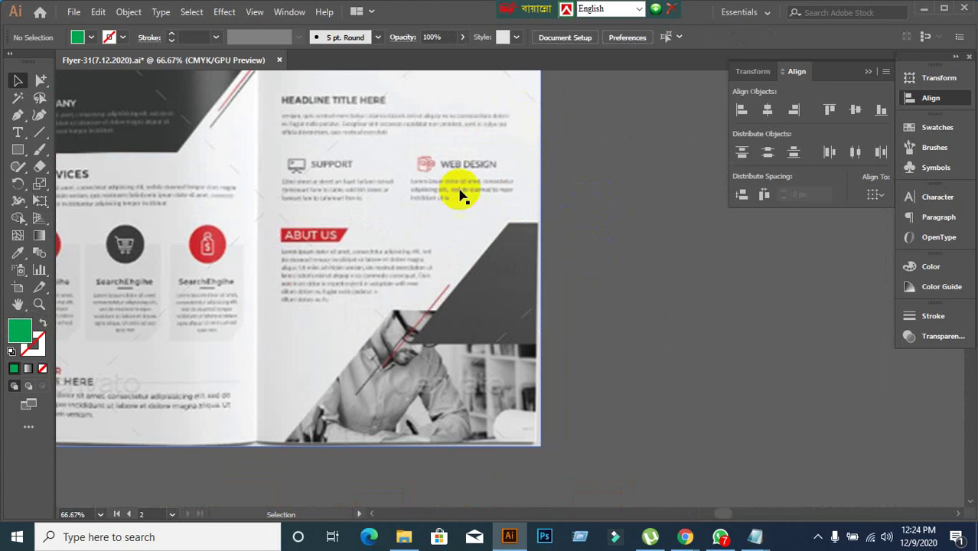
pyautogui.scroll(-2, 460, 196)
pyautogui.moveTo(322, 210); pyautogui.dragTo(524, 188)
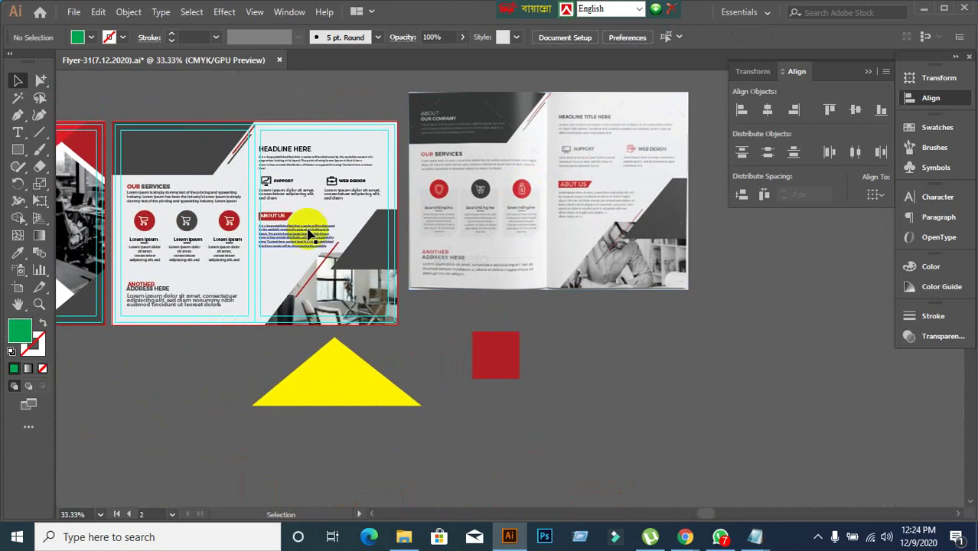
# Look over the whole brochure again, from the inside spread to the outside cover spread and back
pyautogui.scroll(2, 309, 233)
pyautogui.scroll(-1, 290, 220)
pyautogui.moveTo(264, 185); pyautogui.dragTo(302, 217)
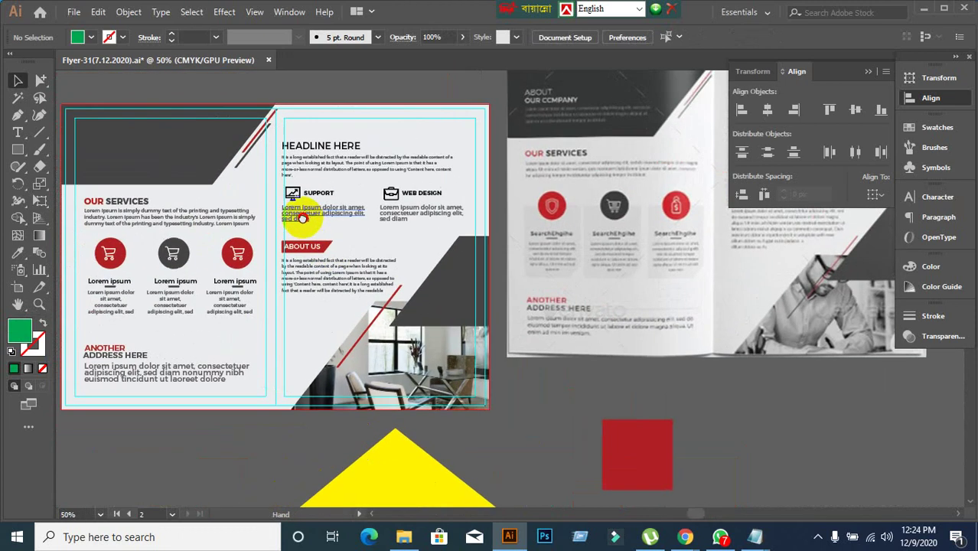
pyautogui.scroll(1, 277, 151)
pyautogui.scroll(-1, 268, 149)
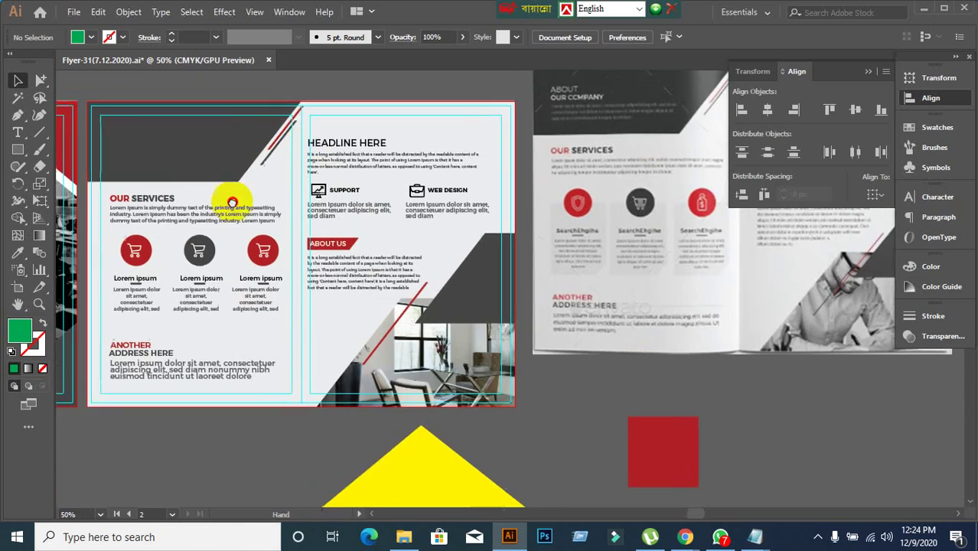
pyautogui.moveTo(229, 203); pyautogui.dragTo(494, 196)
pyautogui.scroll(1, 490, 229)
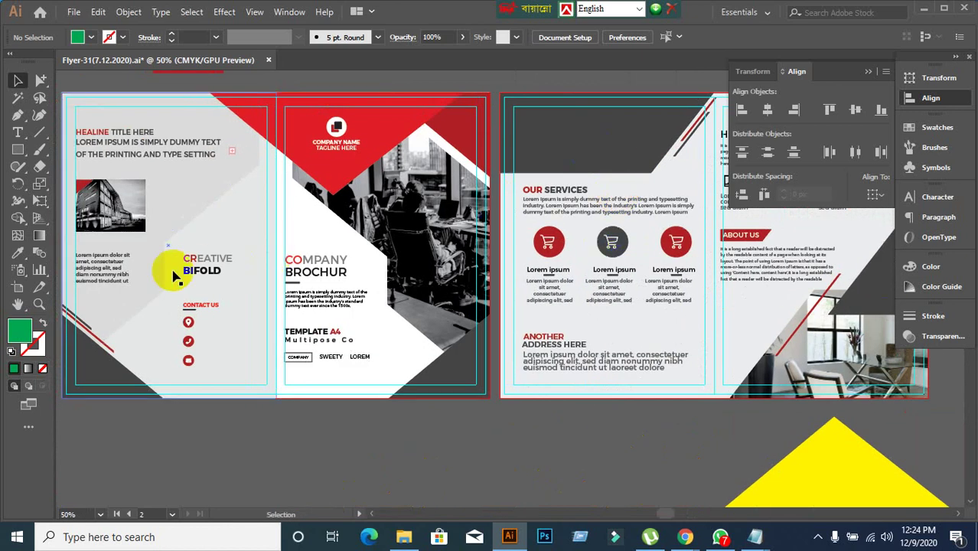
pyautogui.moveTo(140, 242); pyautogui.dragTo(230, 223)
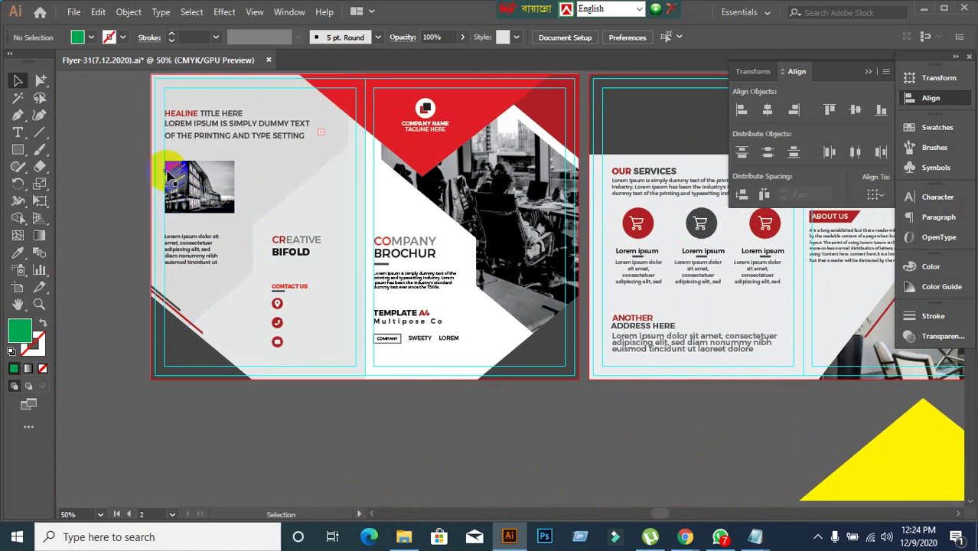
pyautogui.moveTo(437, 197); pyautogui.dragTo(376, 140)
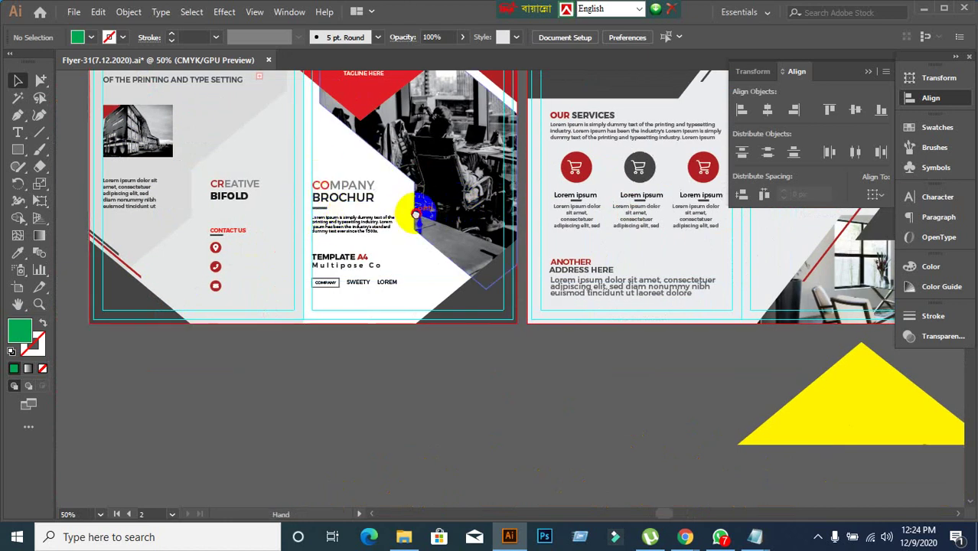
pyautogui.hscroll(5, 425, 208)
pyautogui.scroll(1, 425, 207)
pyautogui.hscroll(2, 400, 192)
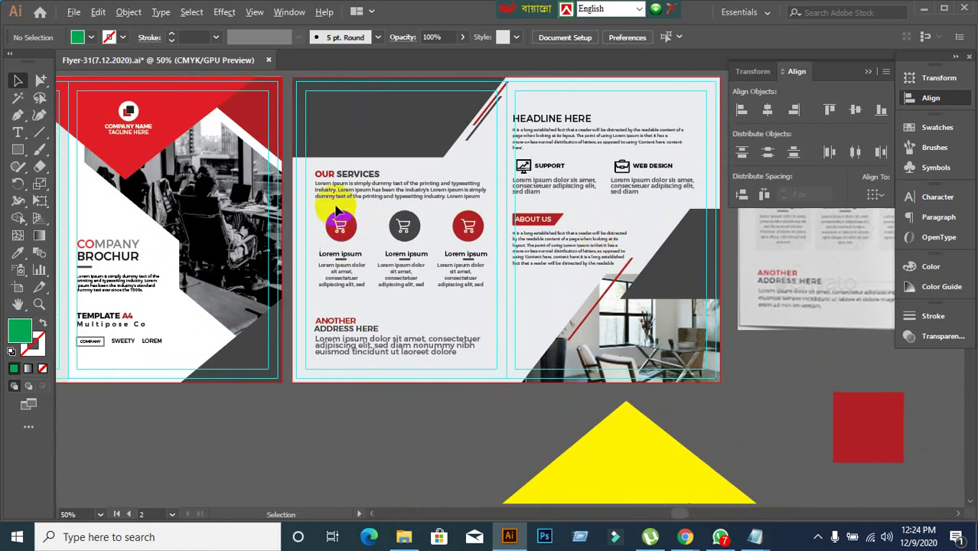
pyautogui.scroll(1, 336, 188)
pyautogui.scroll(-1, 414, 246)
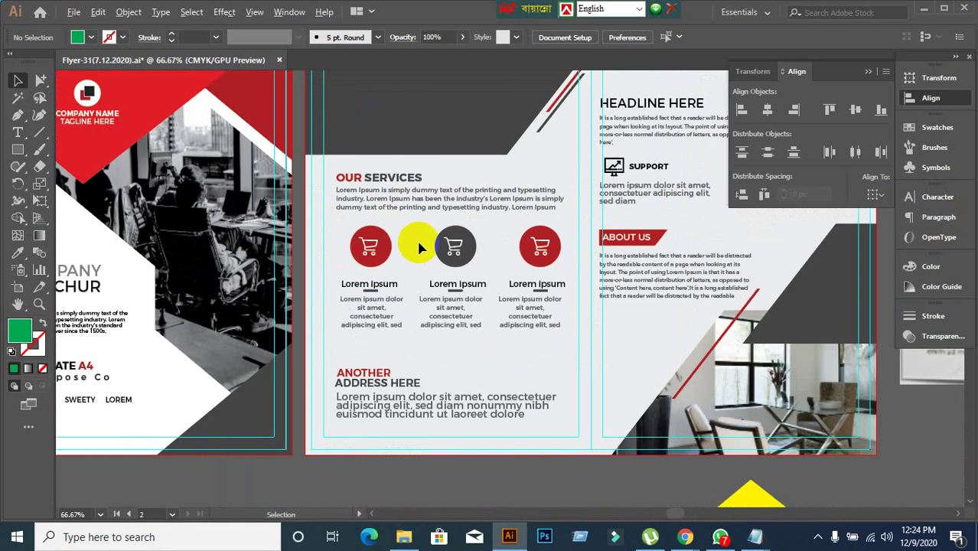
pyautogui.moveTo(633, 266); pyautogui.dragTo(381, 309)
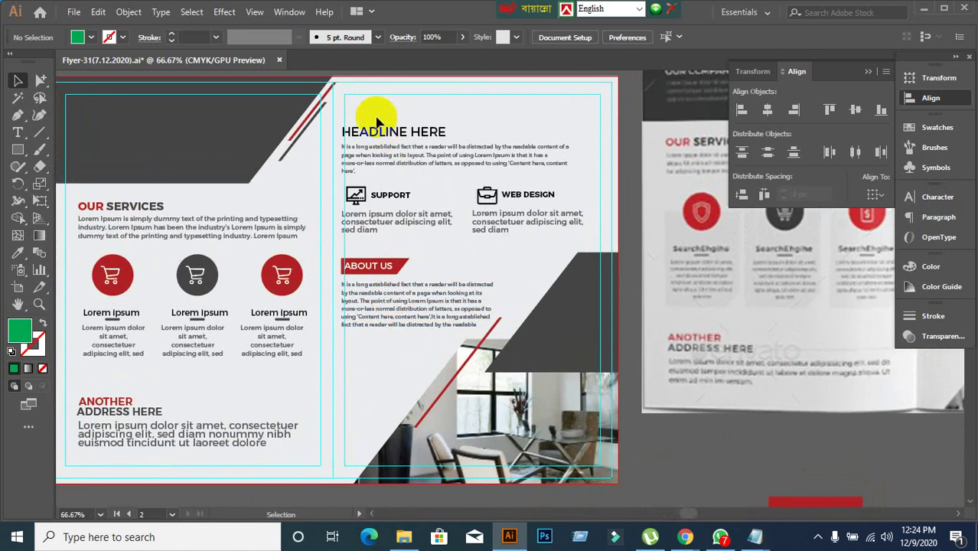
# Try to shift the right page's grouped content by hand onto the inner margin guide beside the fold
pyautogui.moveTo(364, 111); pyautogui.dragTo(400, 349)
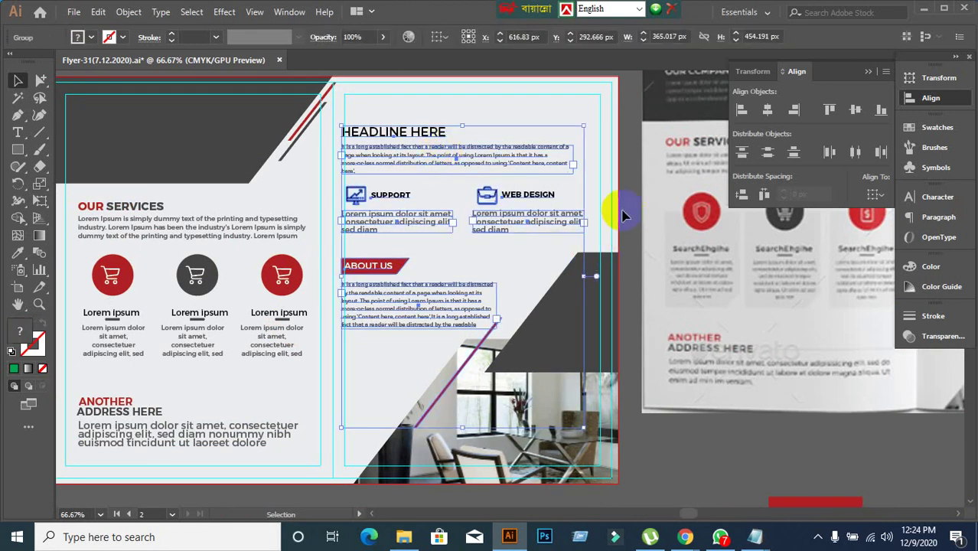
pyautogui.scroll(1, 275, 259)
pyautogui.scroll(3, 428, 153)
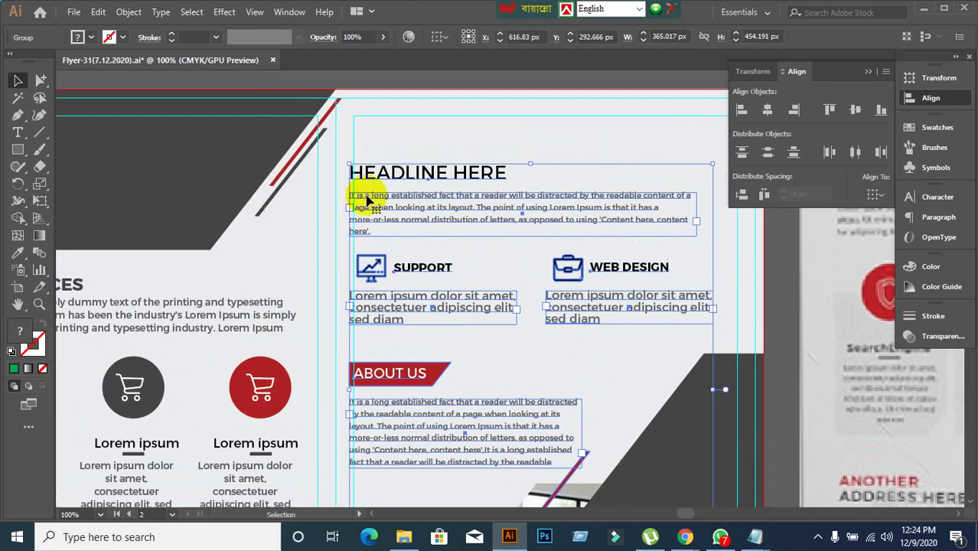
pyautogui.moveTo(363, 176); pyautogui.dragTo(369, 177)
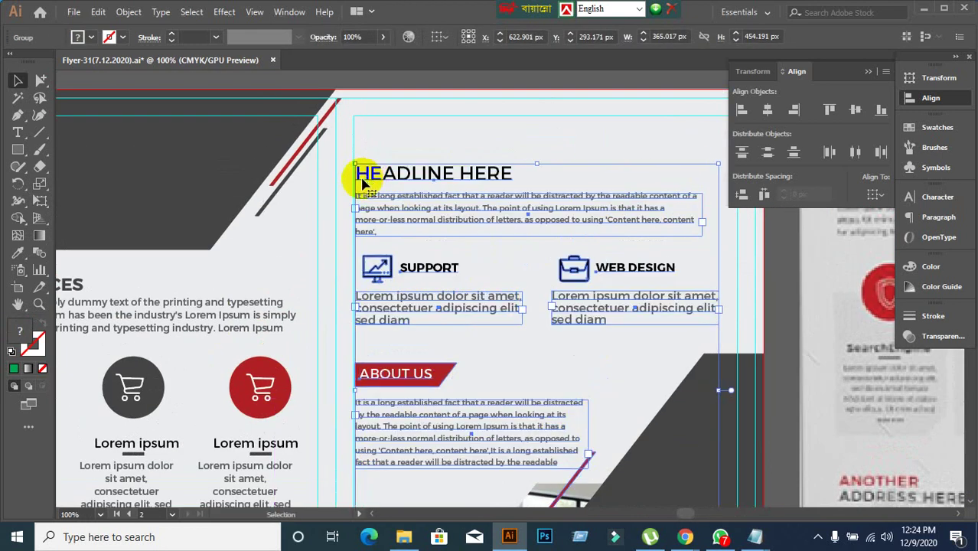
pyautogui.press('Left')
pyautogui.press('Left')
pyautogui.press('Left')
pyautogui.press('Left')
pyautogui.press('Left')
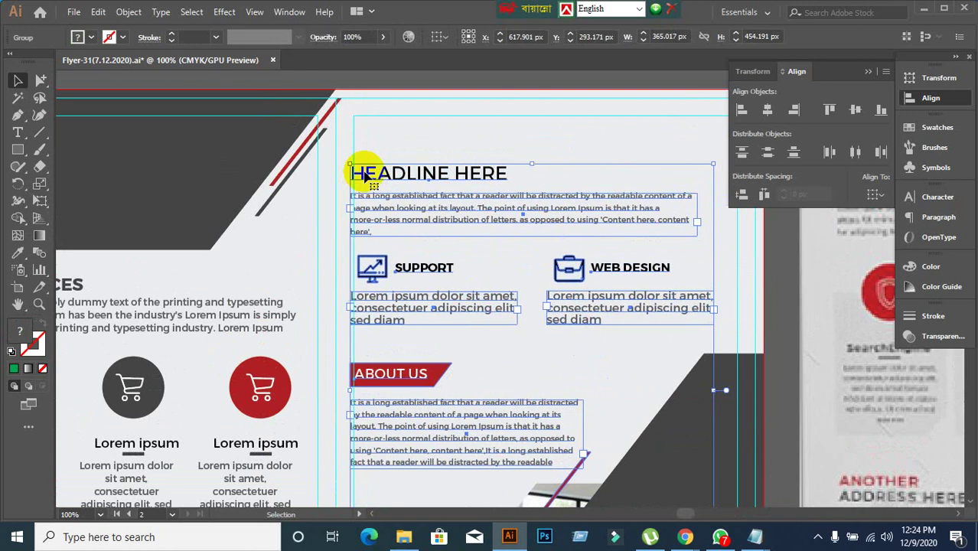
pyautogui.scroll(3, 349, 206)
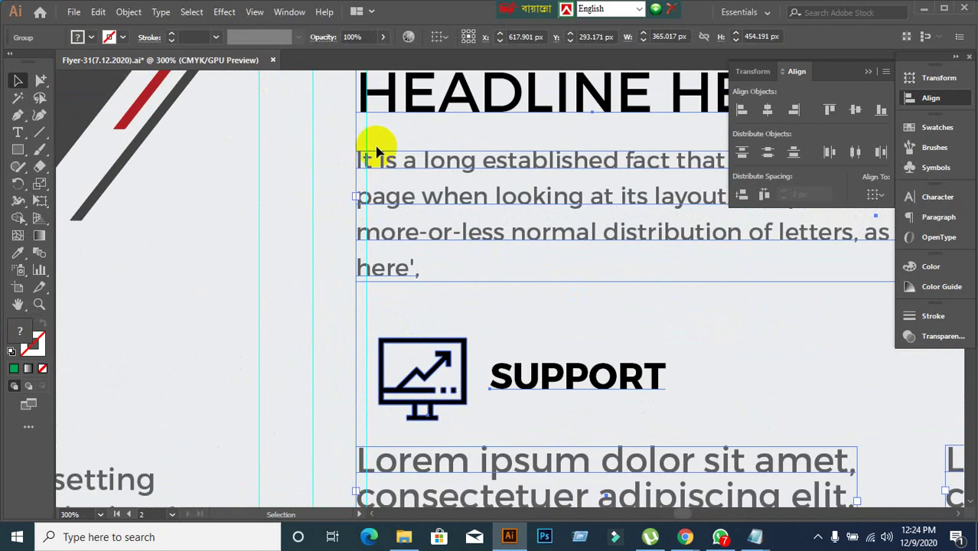
pyautogui.moveTo(371, 160); pyautogui.dragTo(370, 283)
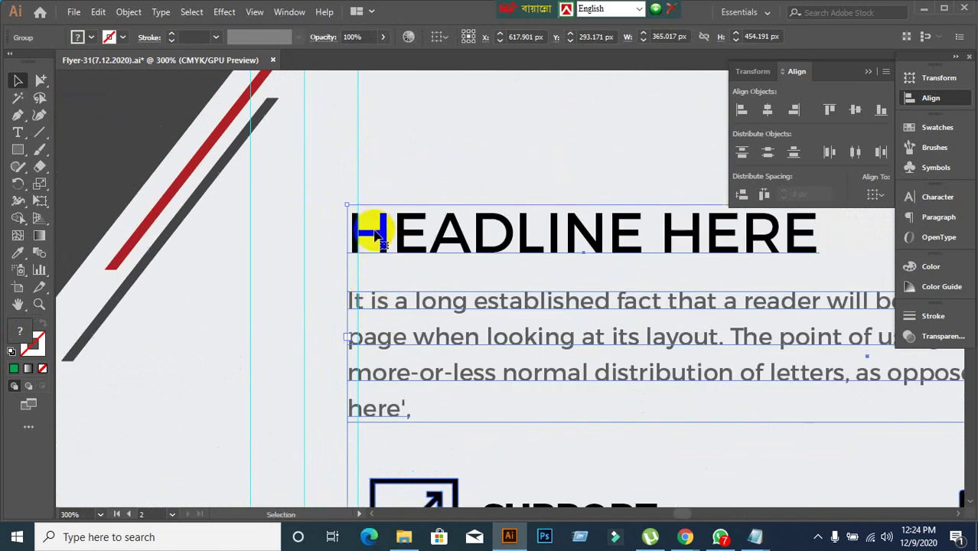
pyautogui.moveTo(376, 231); pyautogui.dragTo(380, 234)
pyautogui.scroll(-2, 380, 234)
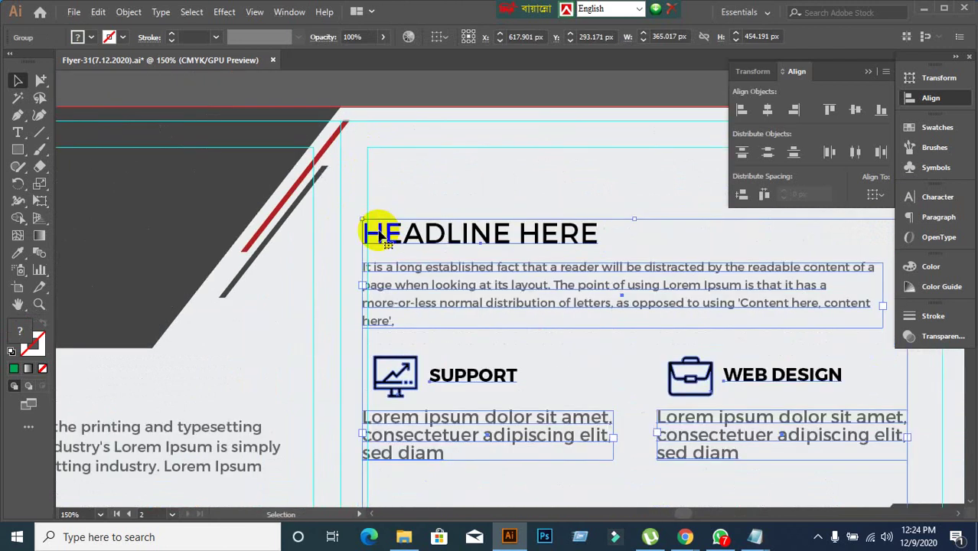
pyautogui.scroll(2, 528, 364)
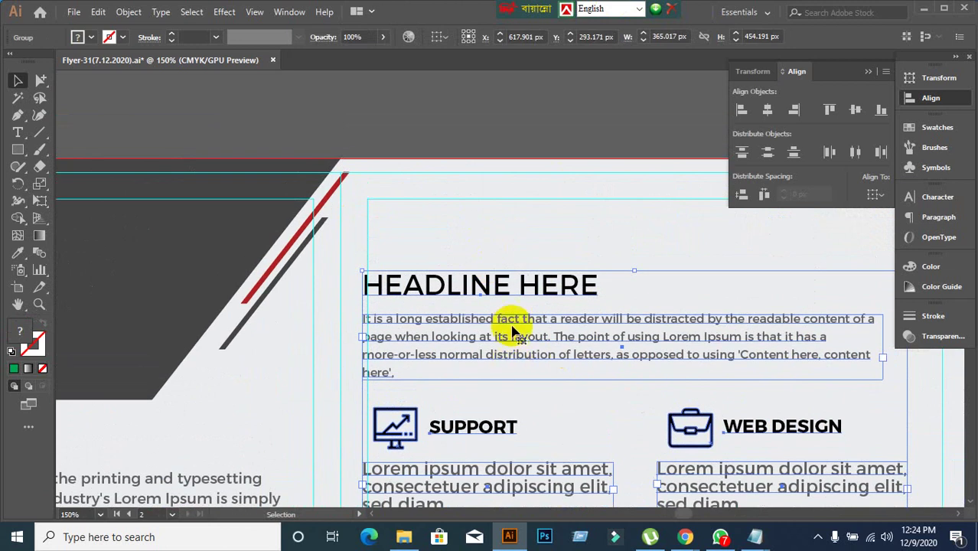
# Draw a straight vertical helper line on the right page's inner margin guide, extending above the artboard
pyautogui.click(350, 112)
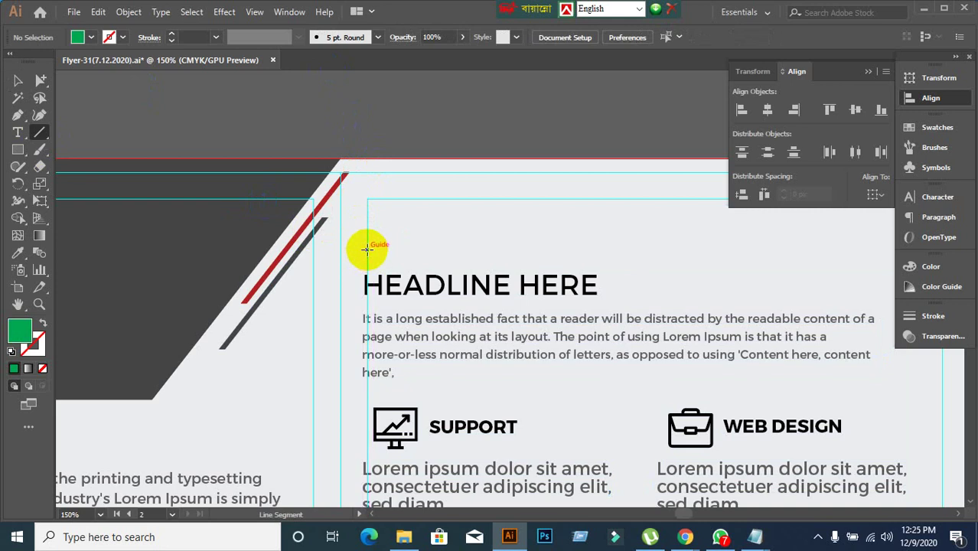
pyautogui.moveTo(367, 249); pyautogui.dragTo(367, 86)
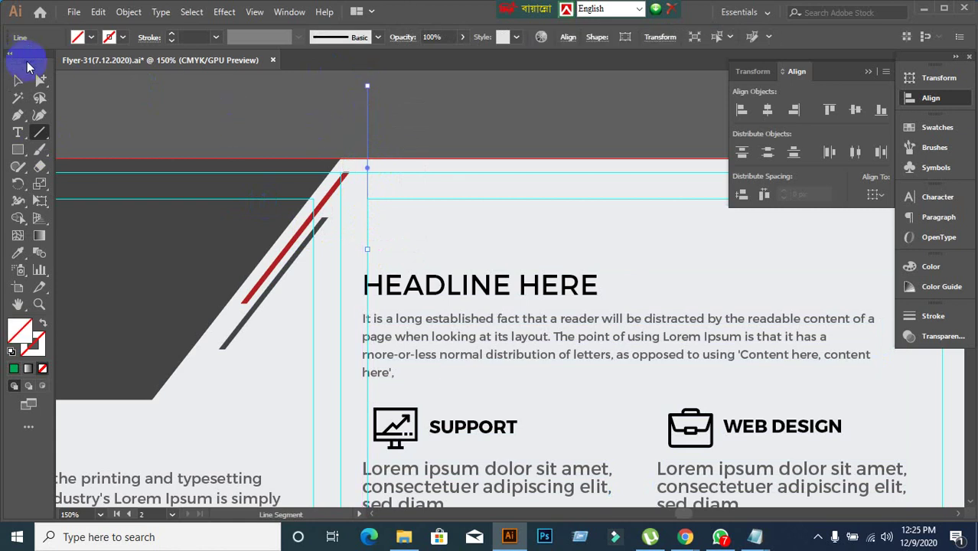
pyautogui.click(19, 80)
# Align the left edge of the right page's content group with the vertical helper line on the margin guide
pyautogui.scroll(-2, 599, 239)
pyautogui.scroll(-3, 599, 239)
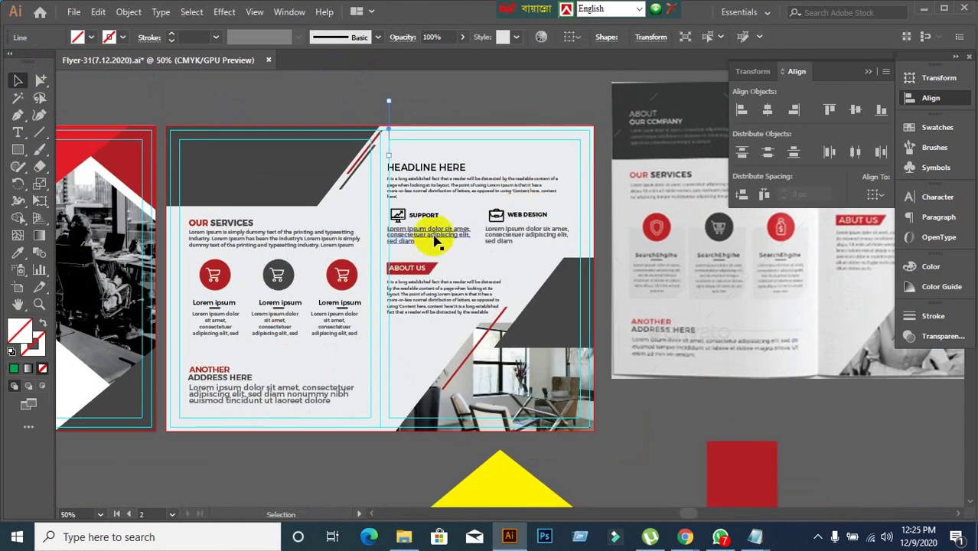
pyautogui.keyDown('shift'); pyautogui.click(436, 238); pyautogui.keyUp('shift')
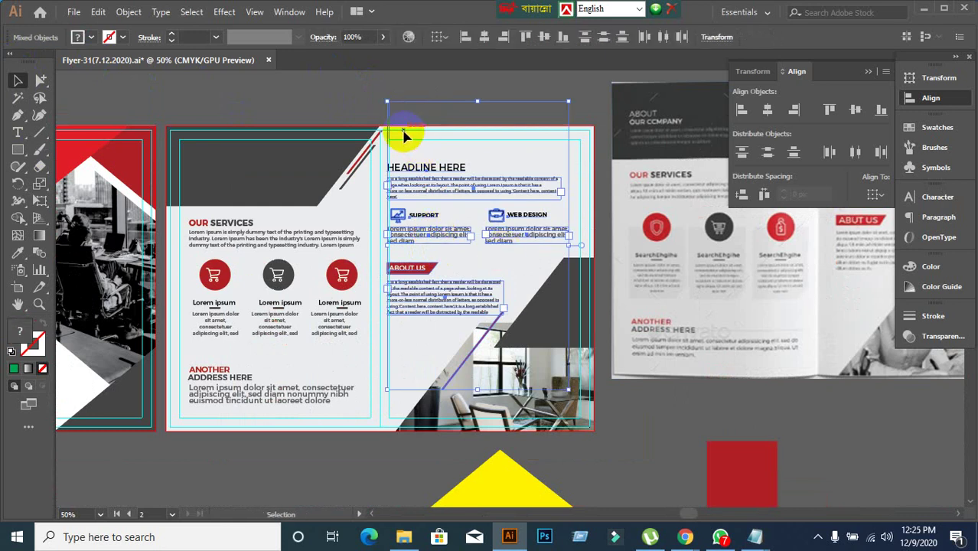
pyautogui.scroll(2, 395, 136)
pyautogui.click(796, 152)
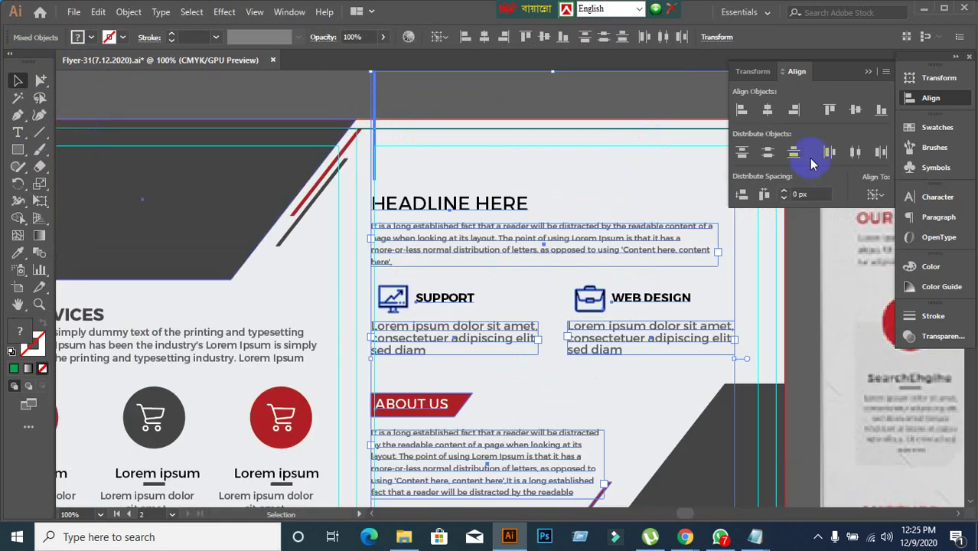
pyautogui.click(738, 112)
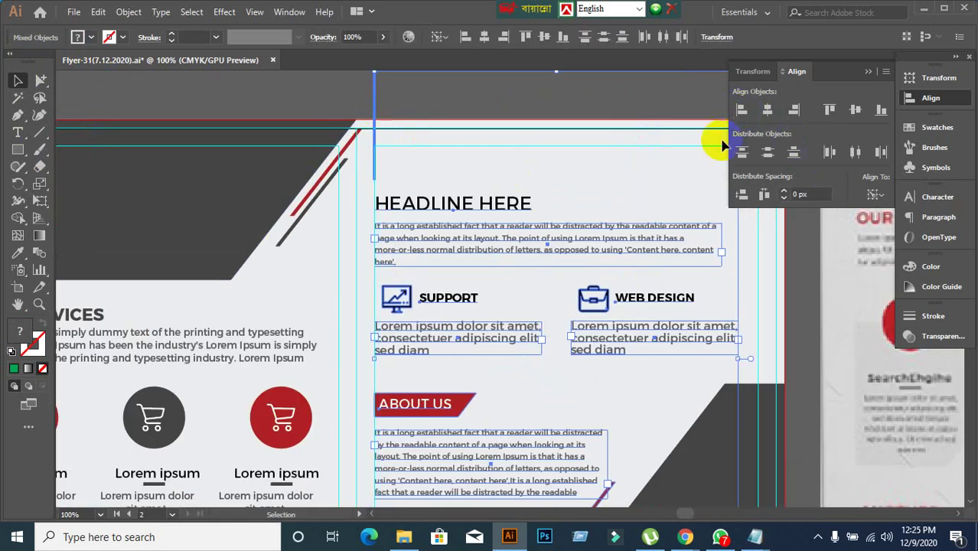
pyautogui.click(482, 103)
# Delete the vertical helper line above the right page's headline
pyautogui.scroll(-1, 490, 210)
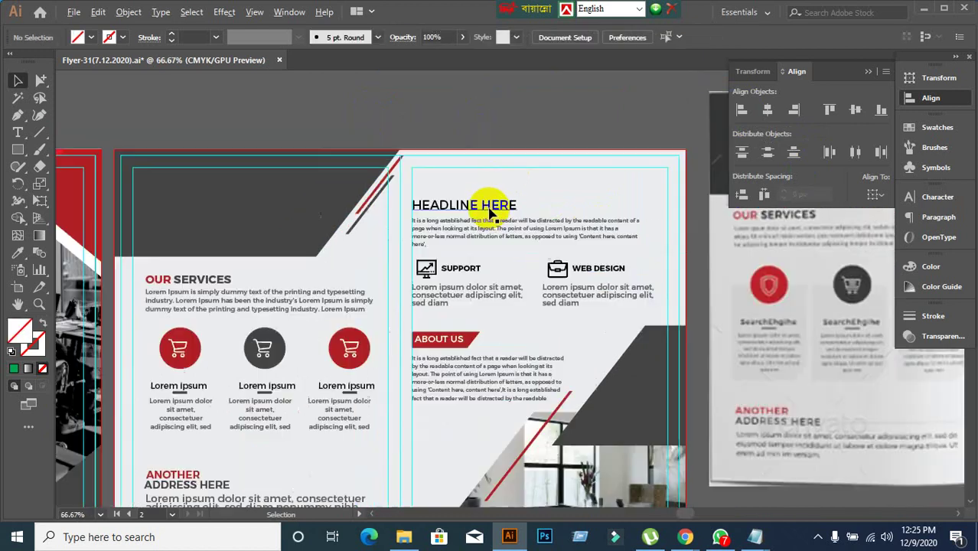
pyautogui.moveTo(399, 125); pyautogui.dragTo(446, 144)
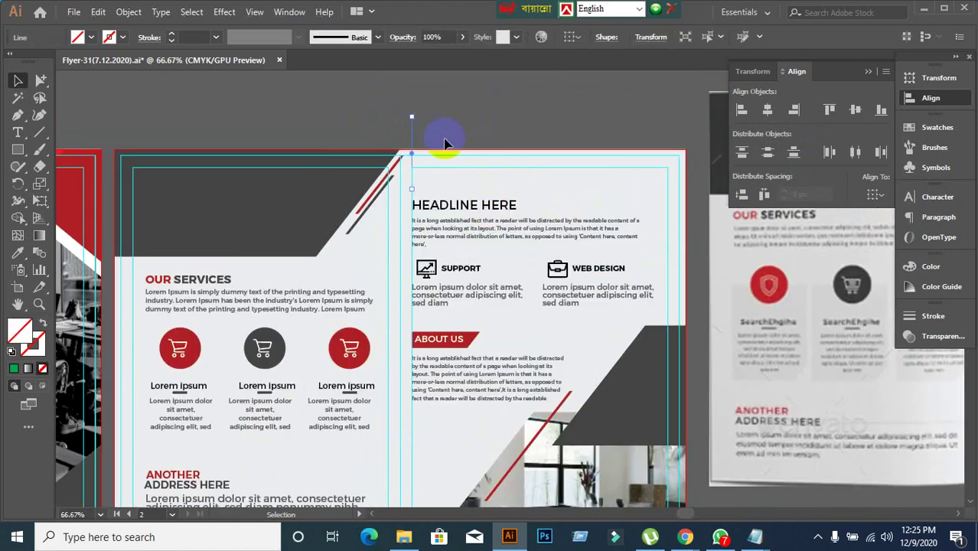
pyautogui.press('Delete')
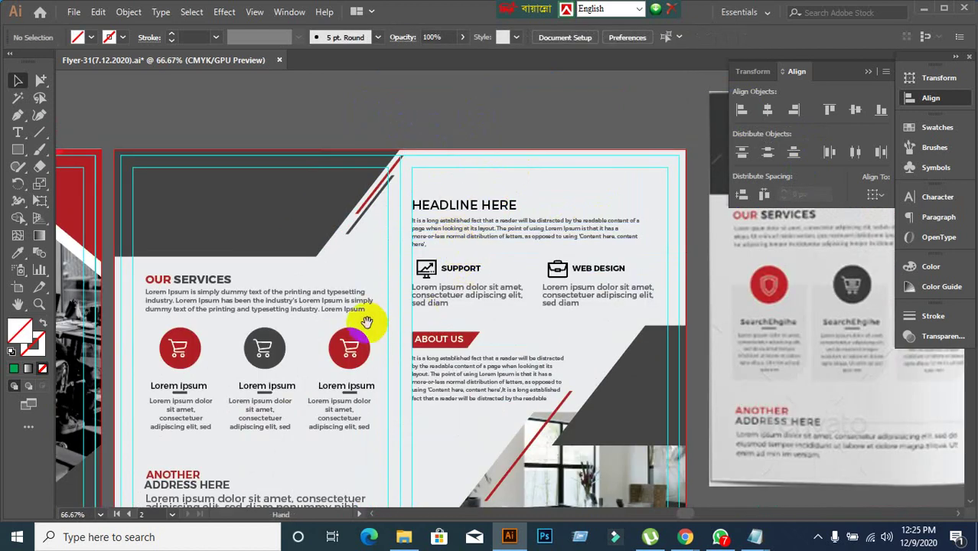
# Examine the Our Services section and its three icon circles, close up and beside the reference design
pyautogui.moveTo(366, 321); pyautogui.dragTo(372, 233)
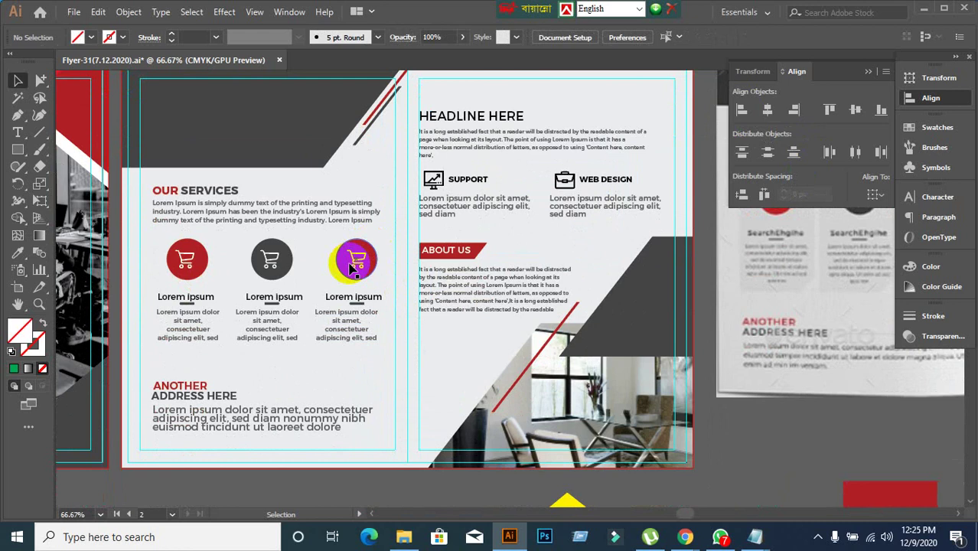
pyautogui.moveTo(321, 332); pyautogui.dragTo(435, 285)
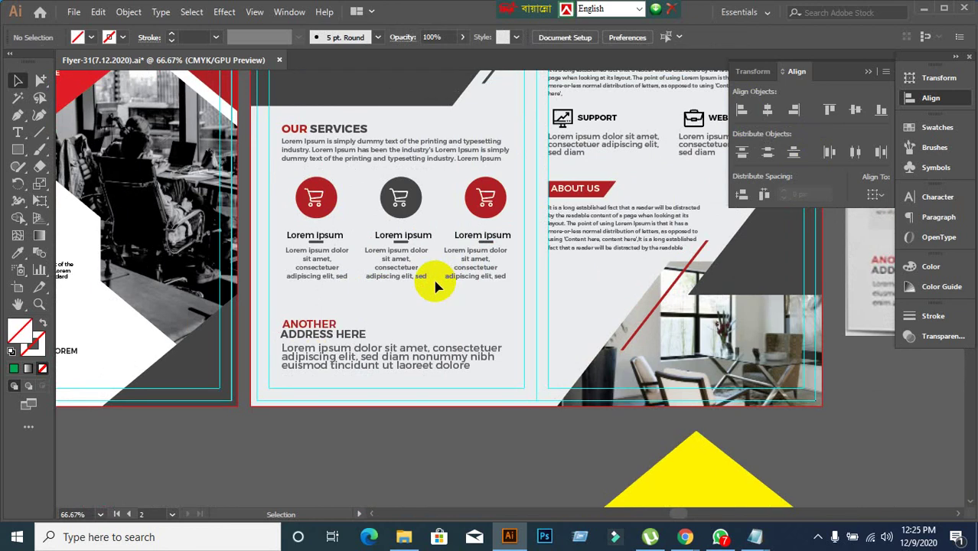
pyautogui.scroll(-1, 485, 297)
pyautogui.scroll(1, 485, 297)
pyautogui.moveTo(586, 290); pyautogui.dragTo(608, 312)
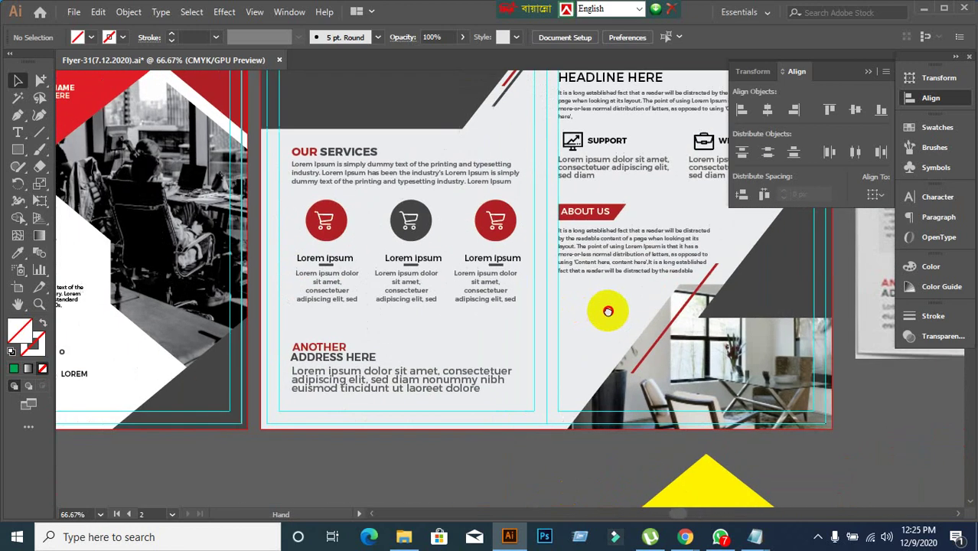
pyautogui.click(304, 174)
pyautogui.scroll(1, 305, 179)
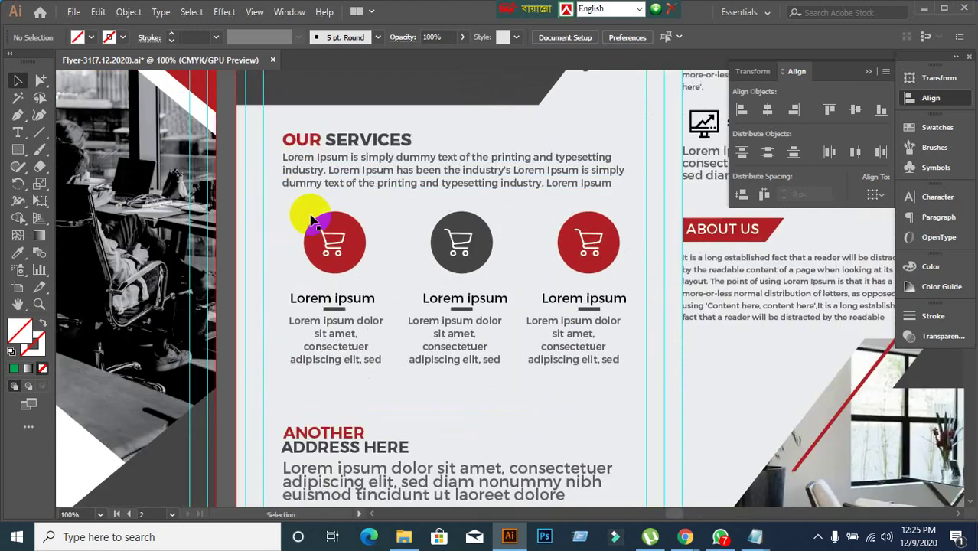
pyautogui.click(290, 251)
pyautogui.scroll(-1, 290, 251)
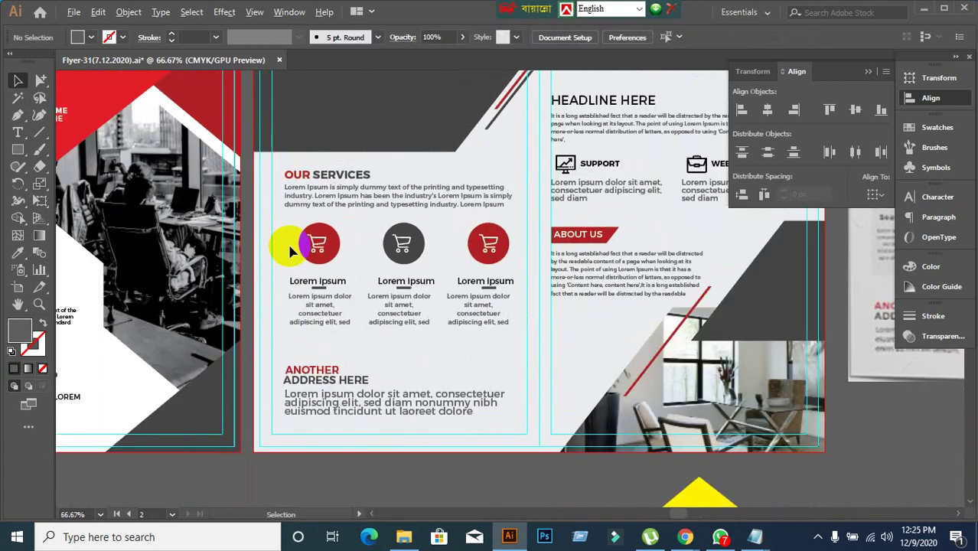
pyautogui.scroll(-2, 289, 247)
pyautogui.moveTo(526, 265); pyautogui.dragTo(460, 256)
pyautogui.scroll(1, 390, 245)
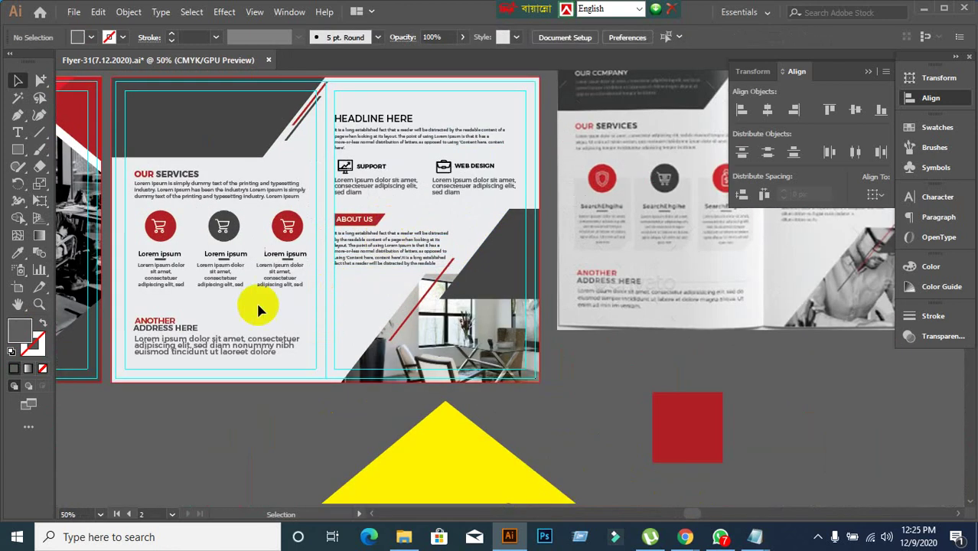
# Centre the shopping cart icon in the first red circle under Our Services, with the circle as the alignment reference
pyautogui.scroll(1, 244, 316)
pyautogui.hscroll(-2, 267, 312)
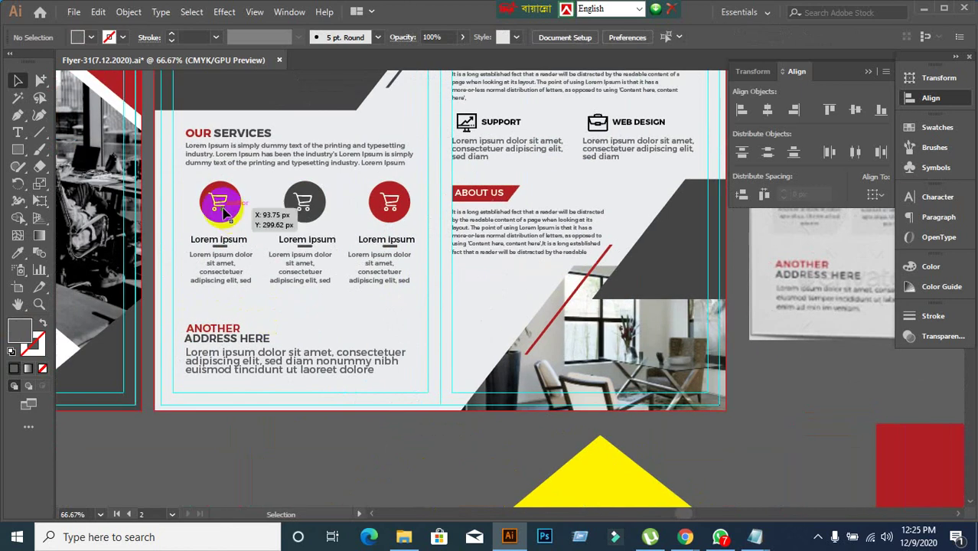
pyautogui.scroll(1, 178, 199)
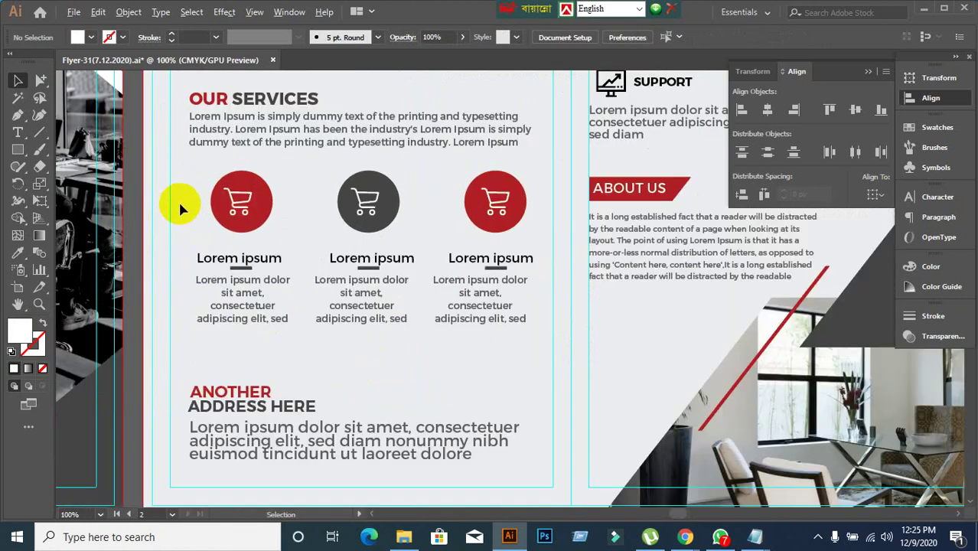
pyautogui.moveTo(186, 185); pyautogui.dragTo(246, 228)
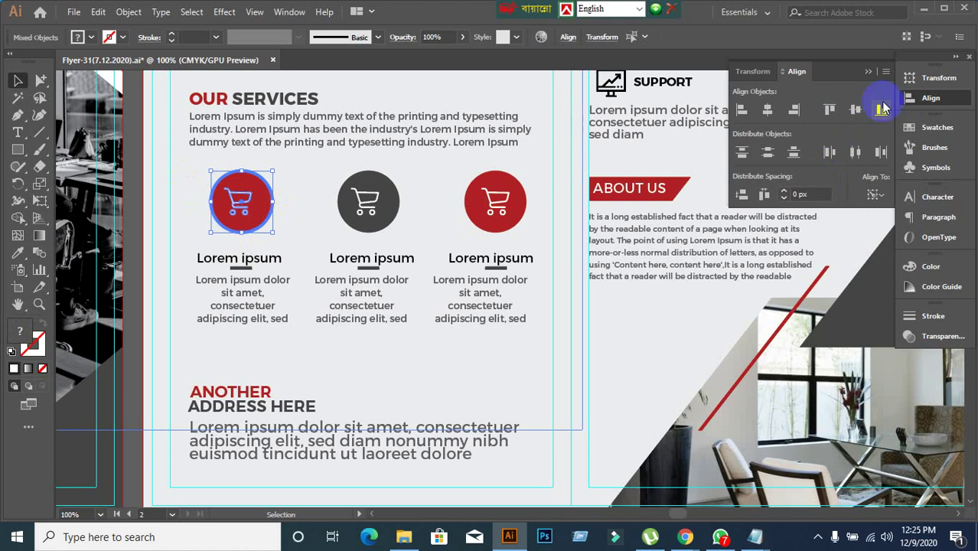
pyautogui.click(794, 111)
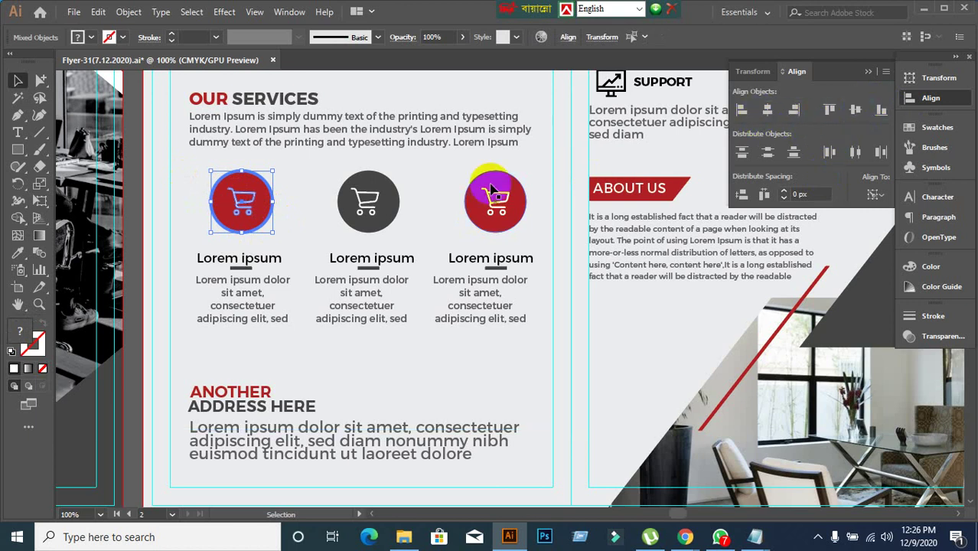
pyautogui.click(438, 224)
pyautogui.moveTo(188, 176); pyautogui.dragTo(308, 238)
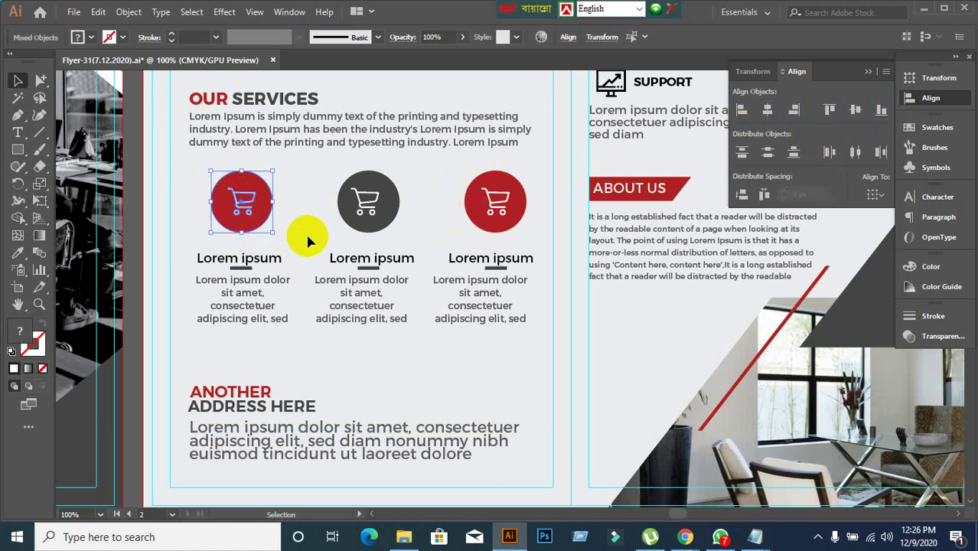
pyautogui.click(427, 189)
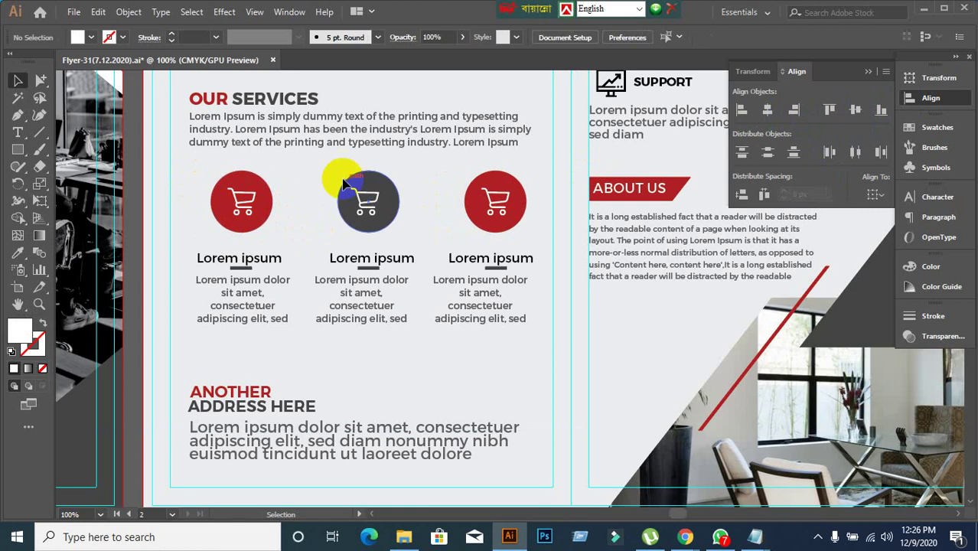
# Centre the shopping cart icon in the middle dark grey circle and group the icon with its circle
pyautogui.moveTo(328, 164); pyautogui.dragTo(397, 222)
pyautogui.click(398, 214)
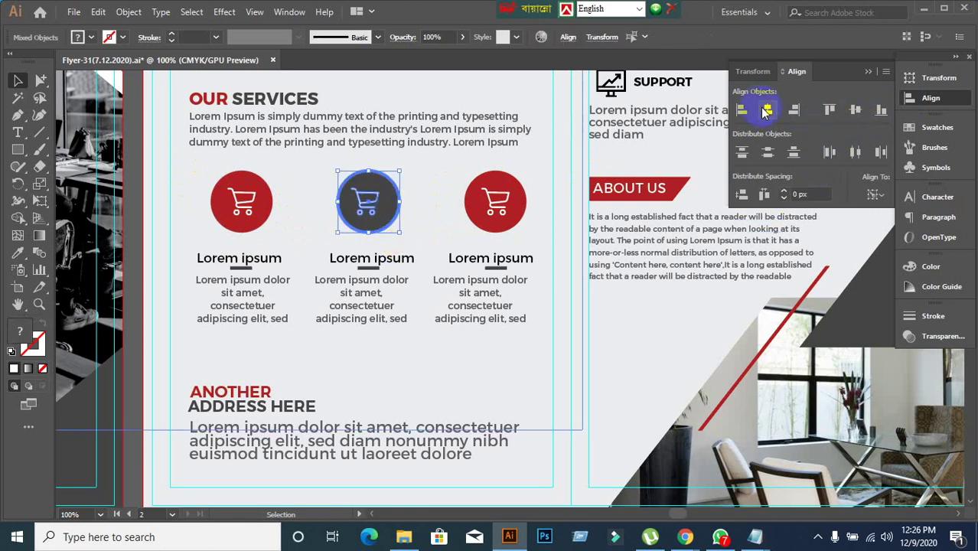
pyautogui.click(420, 204)
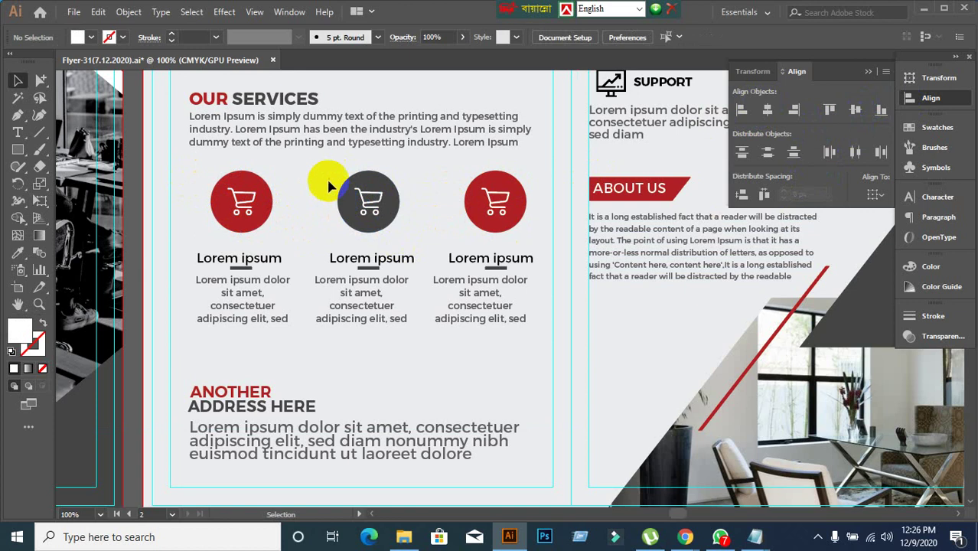
pyautogui.moveTo(329, 186); pyautogui.dragTo(404, 228)
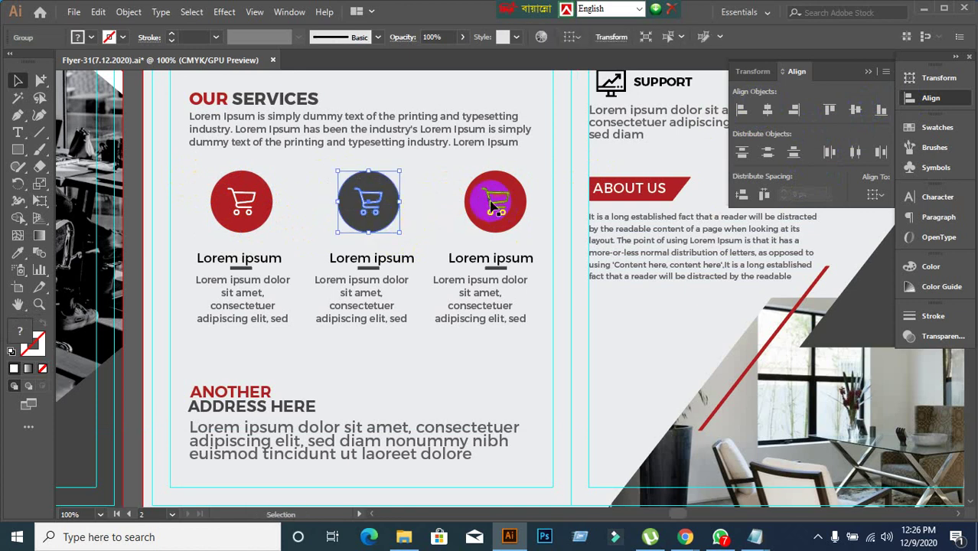
# Centre the shopping cart icon in the third circle, the red one, and group the two
pyautogui.click(450, 171)
pyautogui.moveTo(450, 169); pyautogui.dragTo(519, 197)
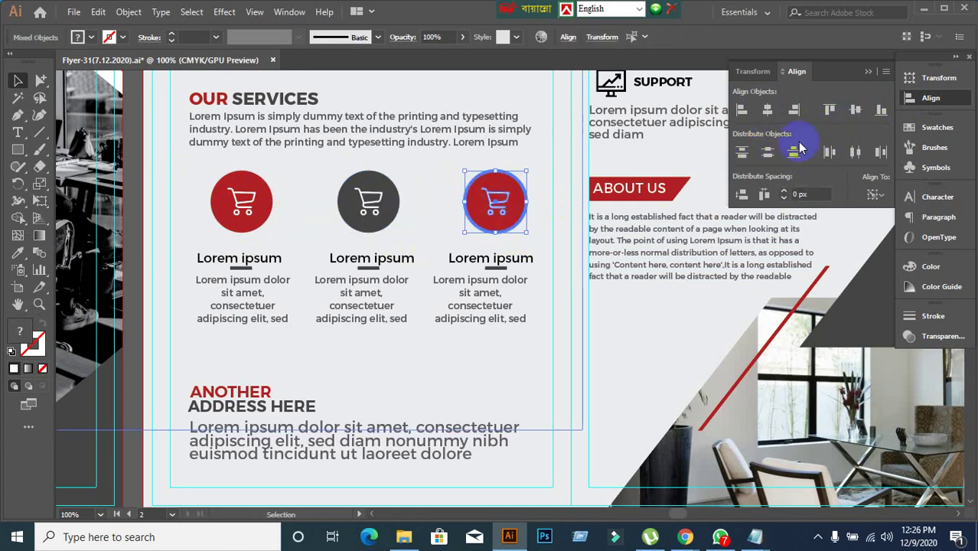
pyautogui.click(522, 207)
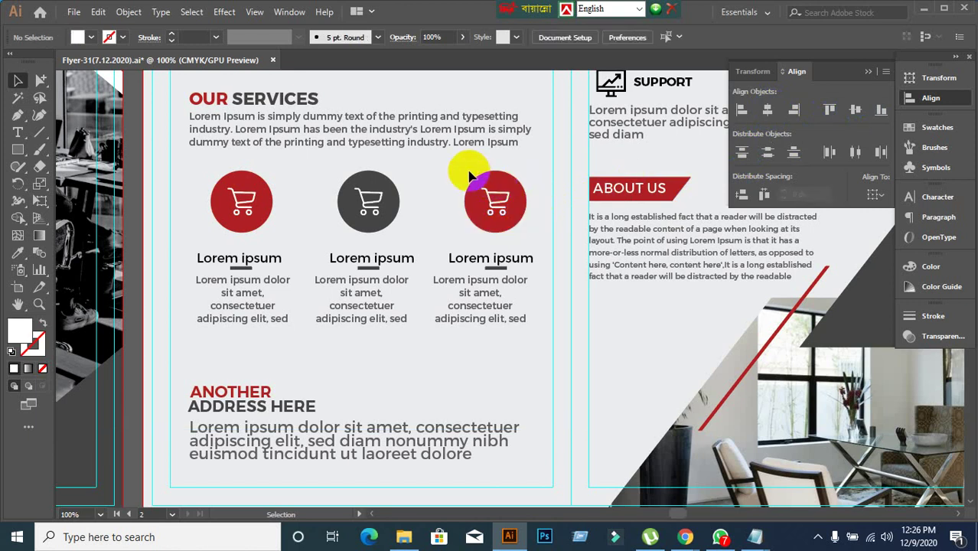
pyautogui.moveTo(512, 216); pyautogui.dragTo(513, 217)
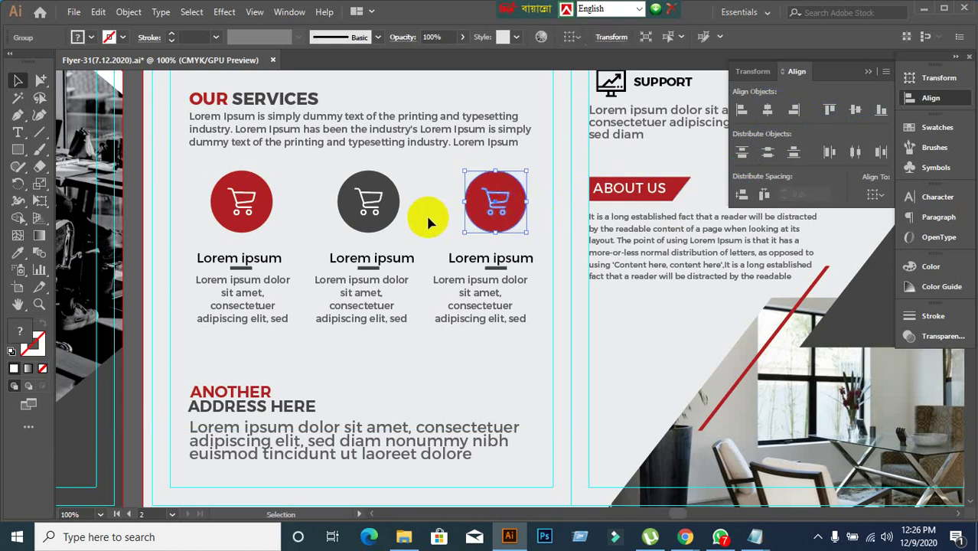
# Check by selecting them that the three cart icons under Our Services are grouped with their circles
pyautogui.click(319, 230)
pyautogui.click(368, 200)
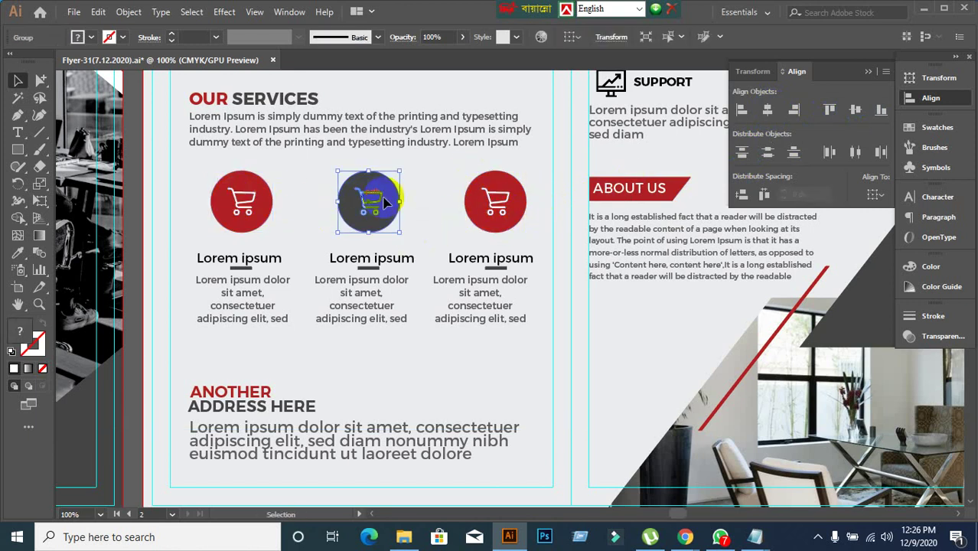
pyautogui.click(486, 200)
pyautogui.click(208, 179)
pyautogui.moveTo(191, 161); pyautogui.dragTo(490, 222)
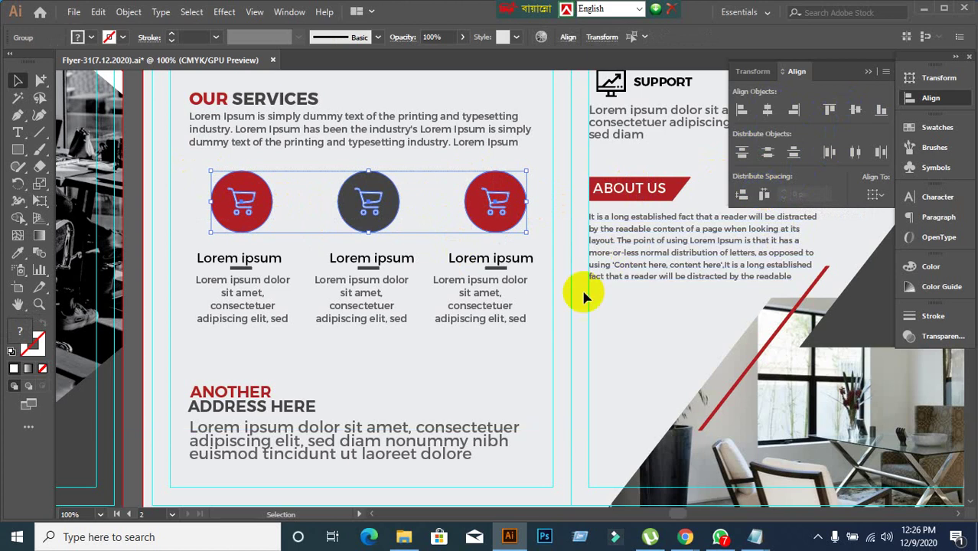
# Centre the heading, underline and paragraph of the first Our Services column horizontally on one another
pyautogui.moveTo(245, 205); pyautogui.dragTo(242, 284)
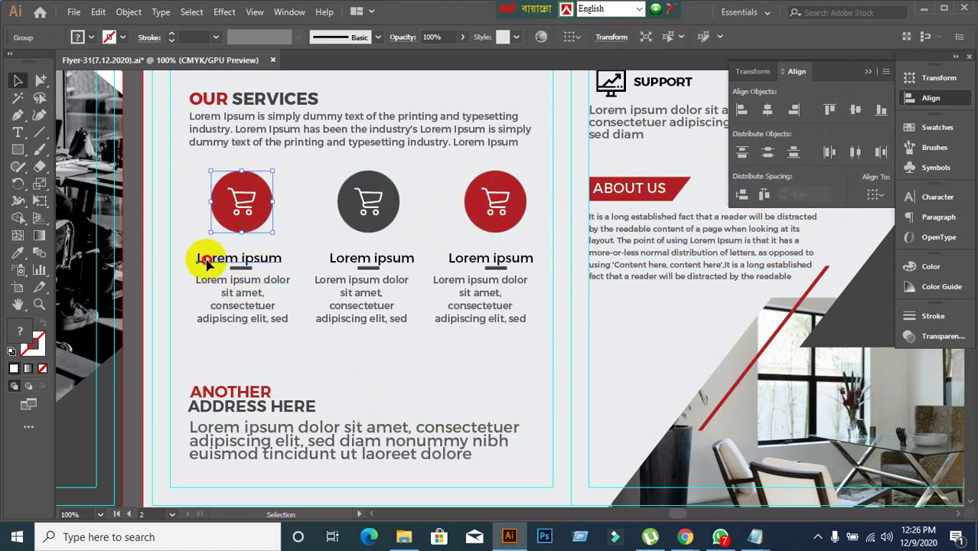
pyautogui.click(170, 273)
pyautogui.moveTo(185, 252); pyautogui.dragTo(250, 331)
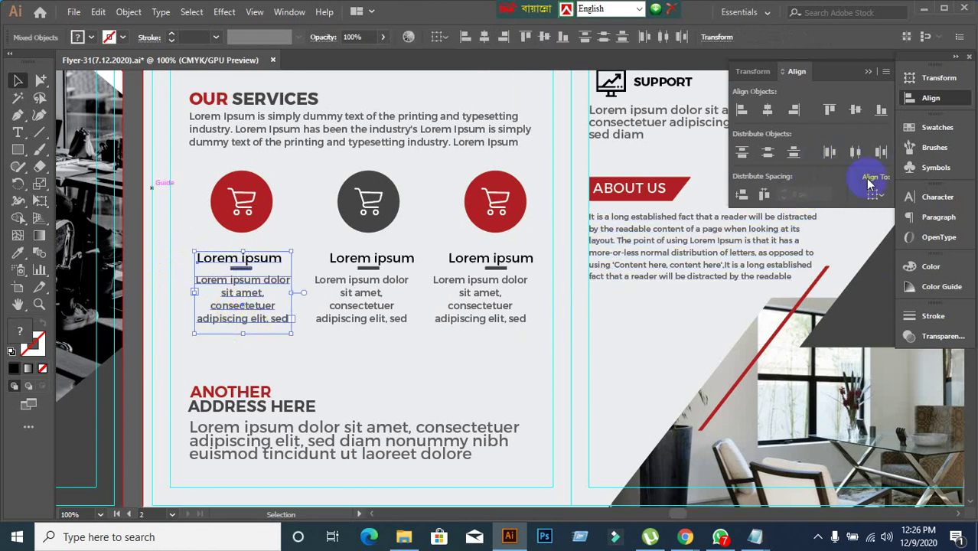
pyautogui.click(769, 110)
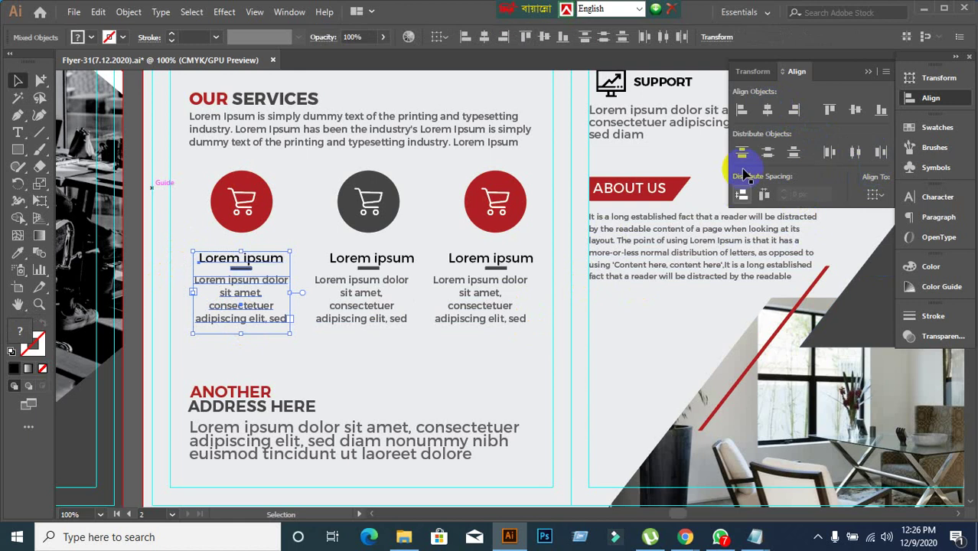
pyautogui.click(395, 355)
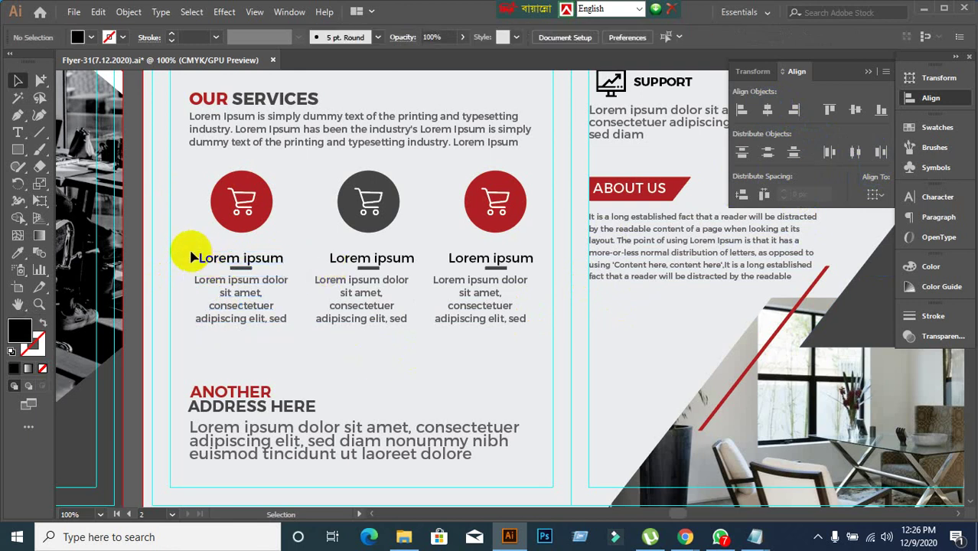
# Centre the heading, underline and paragraph horizontally in the middle column under the dark grey circle
pyautogui.moveTo(190, 251); pyautogui.dragTo(312, 349)
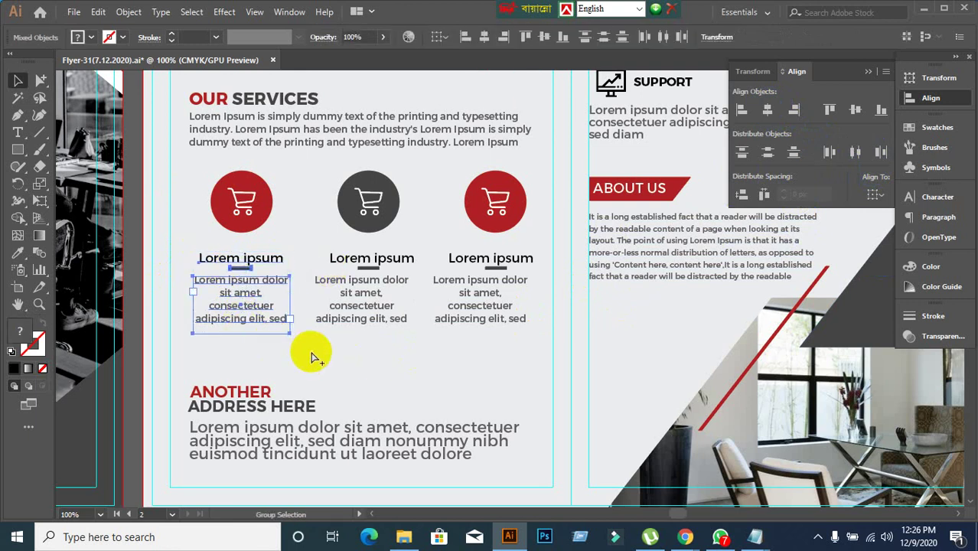
pyautogui.moveTo(317, 247); pyautogui.dragTo(382, 343)
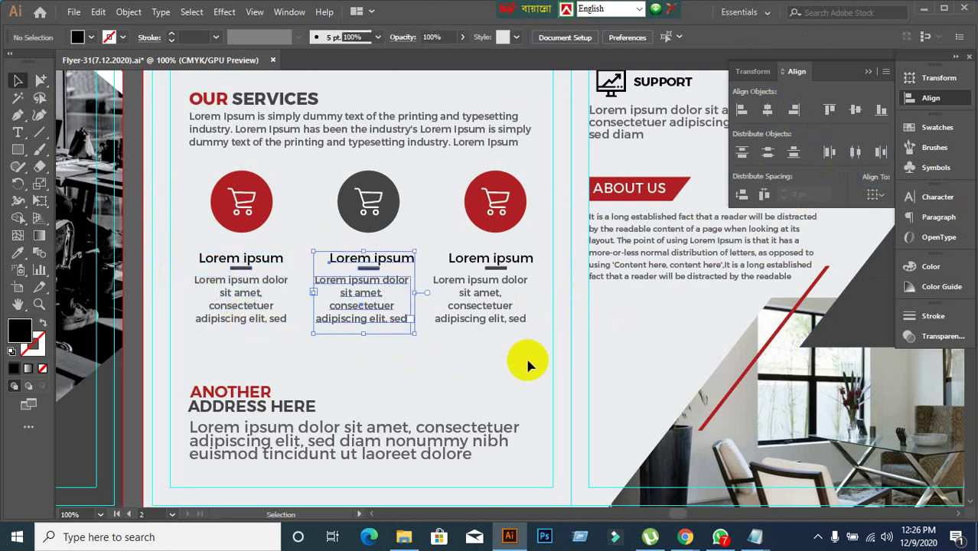
pyautogui.click(767, 110)
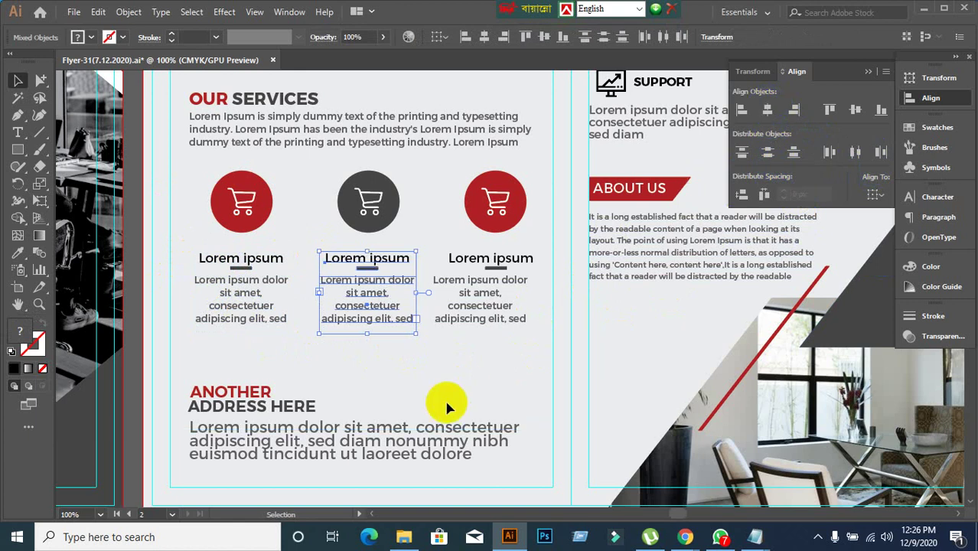
pyautogui.click(459, 362)
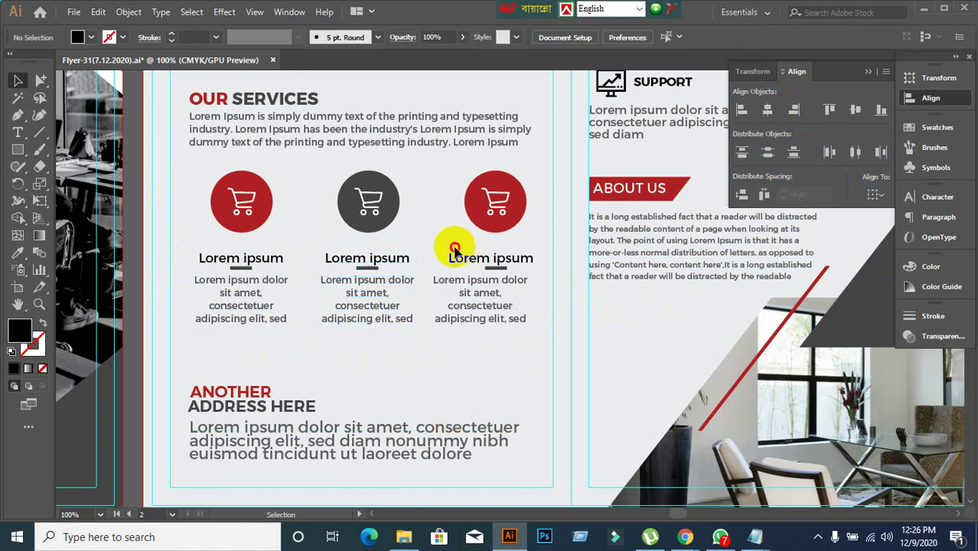
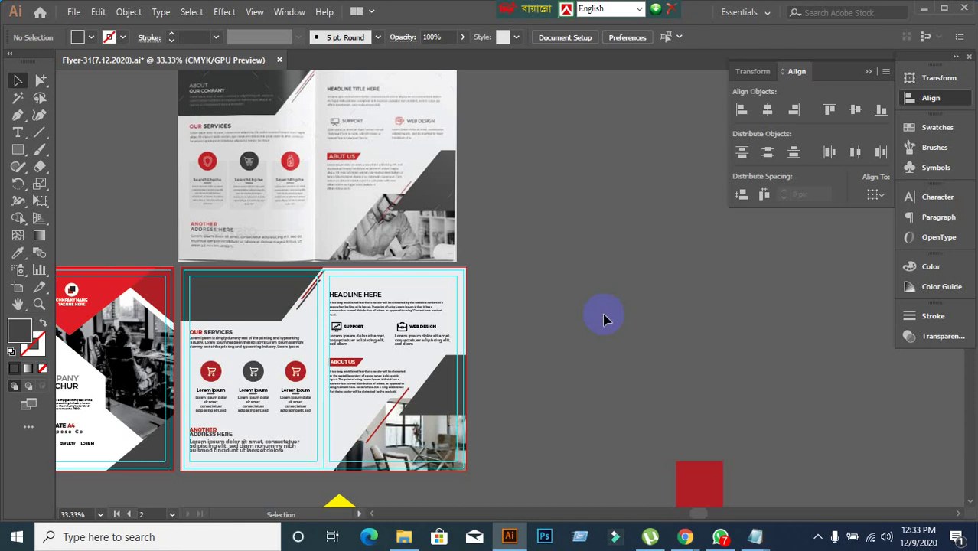
# Compare the inside spread with the reference design above it, both close up and as a whole
pyautogui.scroll(1, 603, 318)
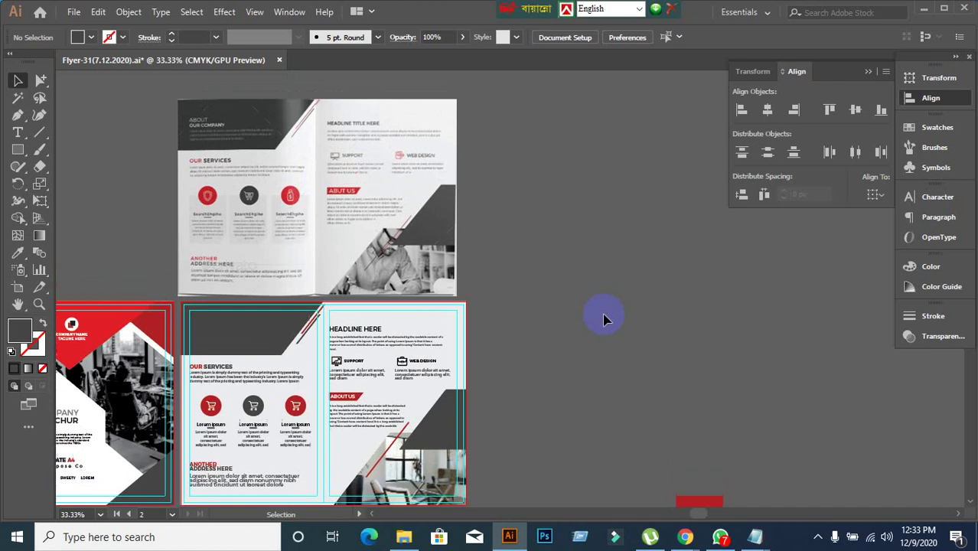
pyautogui.scroll(-1, 604, 318)
pyautogui.scroll(-2, 604, 319)
pyautogui.scroll(2, 603, 319)
pyautogui.scroll(1, 604, 318)
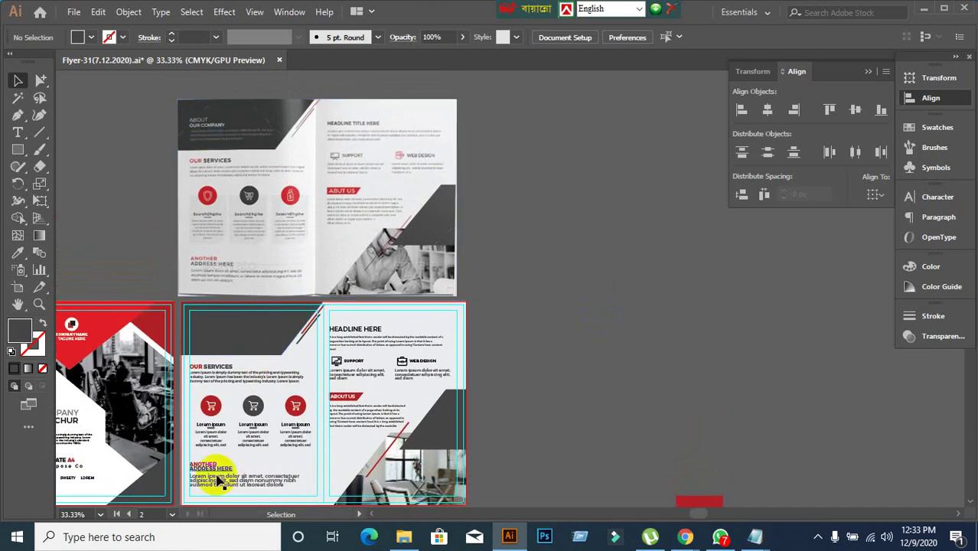
pyautogui.scroll(2, 218, 140)
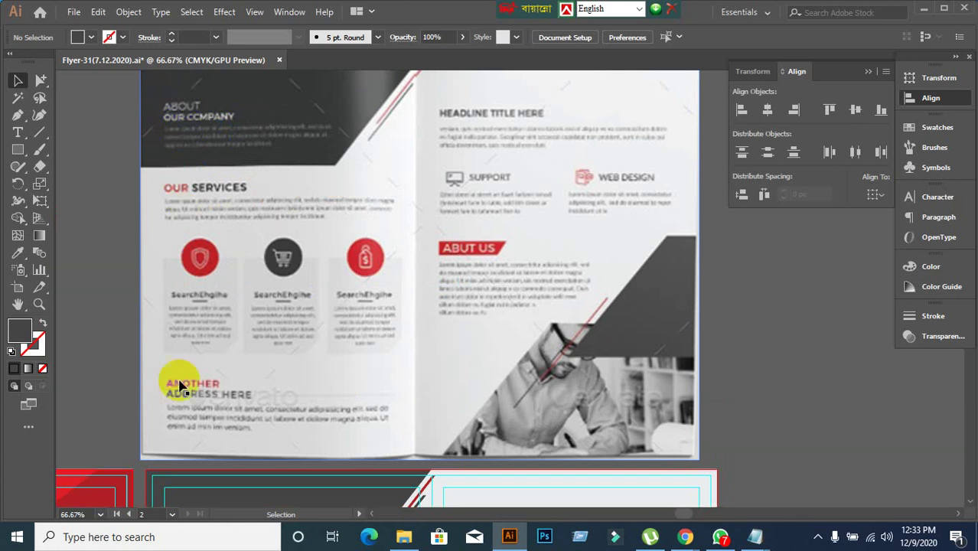
pyautogui.scroll(-3, 210, 188)
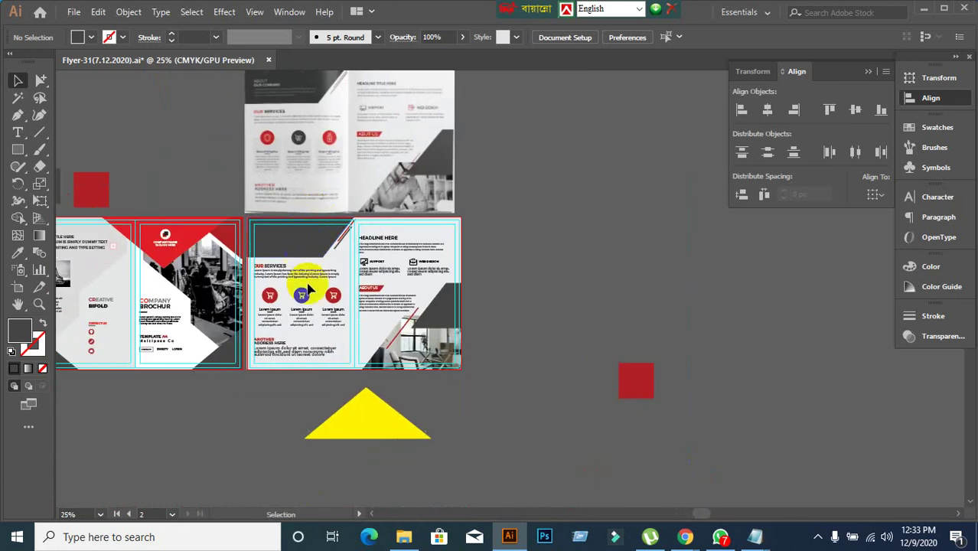
pyautogui.scroll(2, 364, 199)
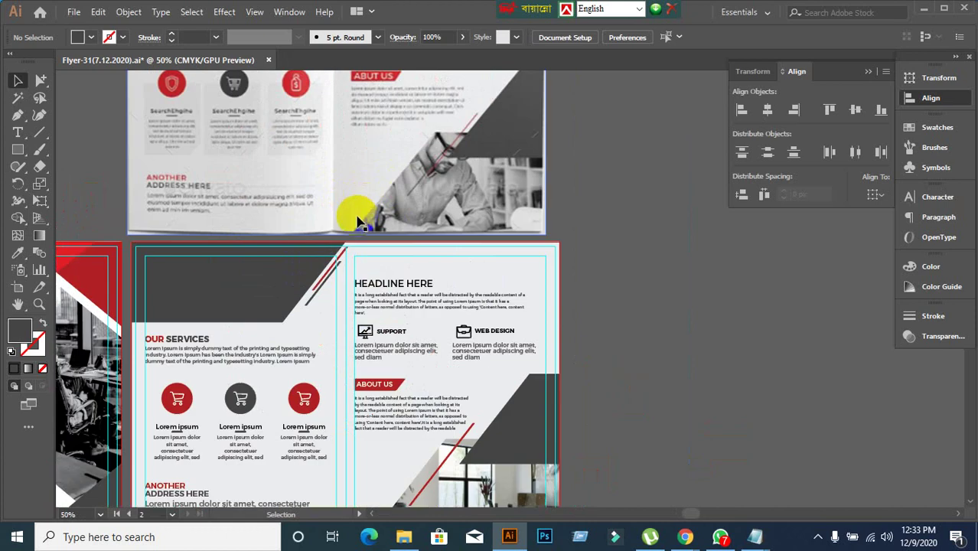
pyautogui.scroll(-1, 364, 200)
# Try deleting the reference image above the inside spread, and undo the deletion
pyautogui.click(364, 227)
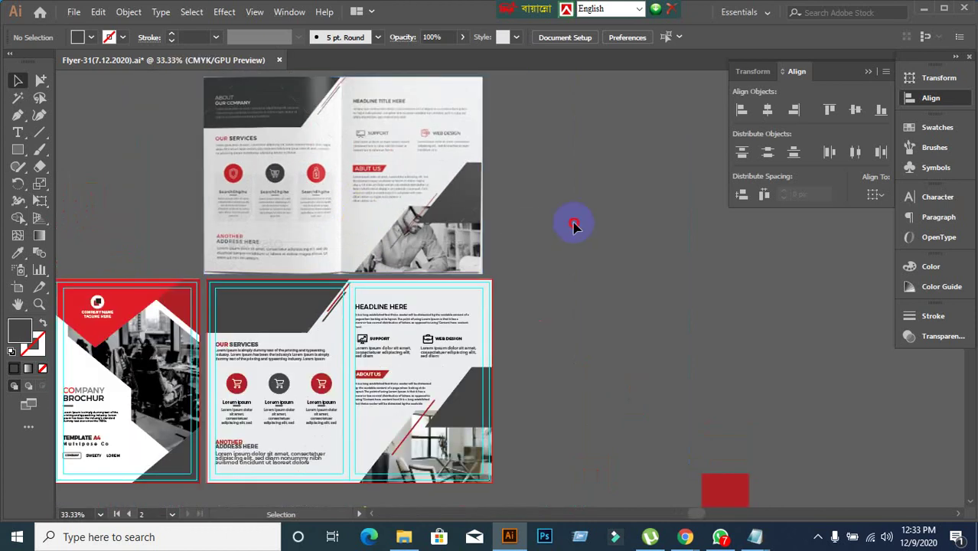
pyautogui.press('Delete')
pyautogui.scroll(-3, 578, 261)
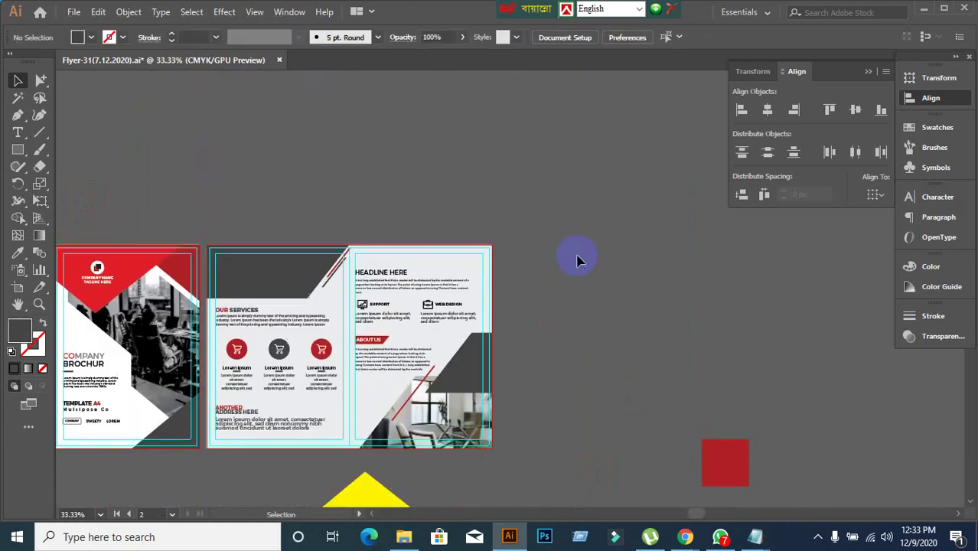
pyautogui.scroll(-2, 581, 271)
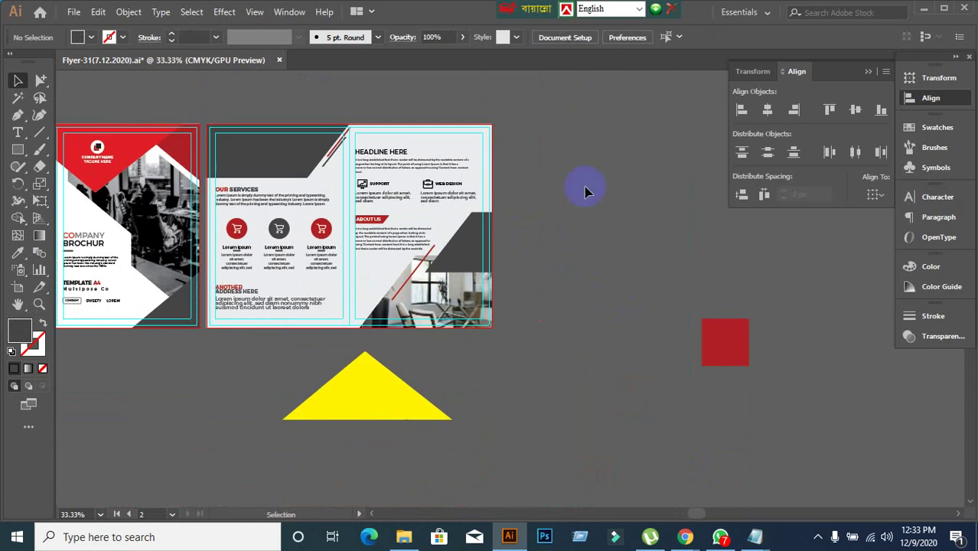
pyautogui.hotkey('ctrl', 'z')
pyautogui.scroll(5, 585, 192)
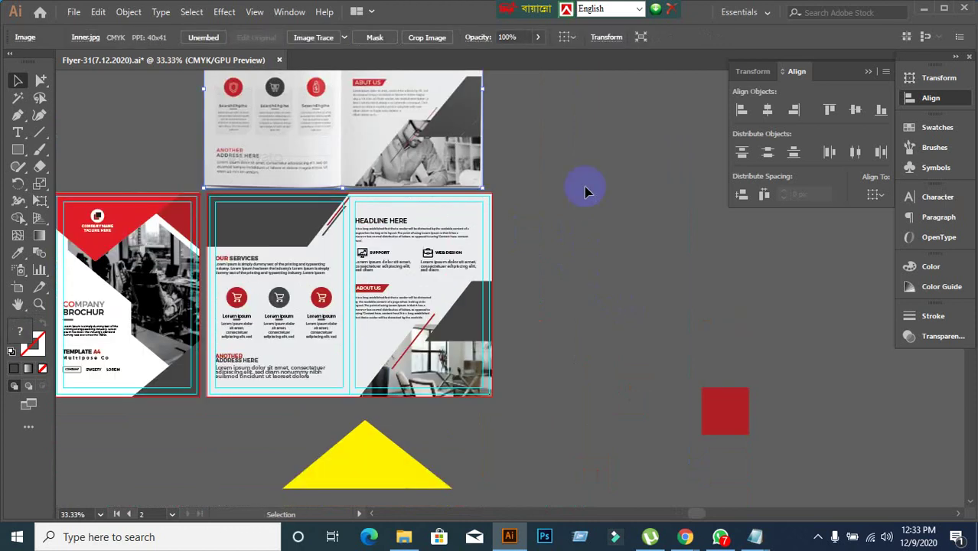
pyautogui.click(585, 195)
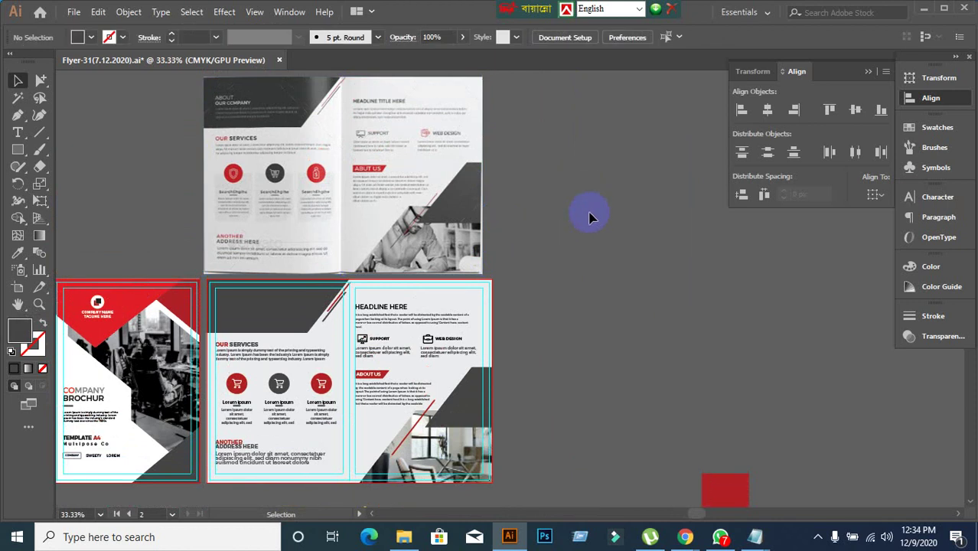
# Delete the leftover yellow triangle below the inside spread and the red square beside it
pyautogui.scroll(-1, 589, 219)
pyautogui.moveTo(589, 236); pyautogui.dragTo(621, 127)
pyautogui.moveTo(319, 367); pyautogui.dragTo(496, 452)
pyautogui.press('Delete')
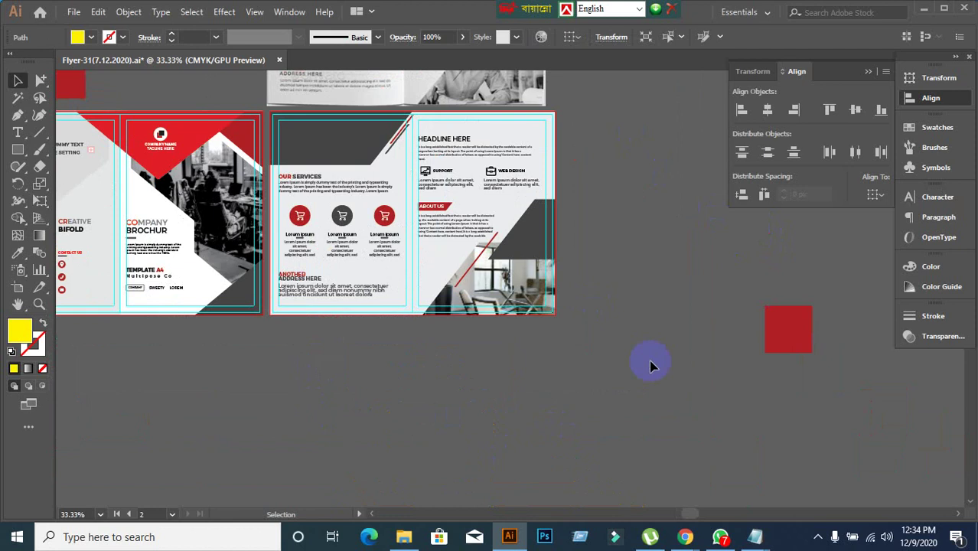
pyautogui.click(802, 346)
pyautogui.press('Delete')
# Delete the leftover yellow, magenta, dark grey and red shapes above the cover spread
pyautogui.scroll(-1, 476, 440)
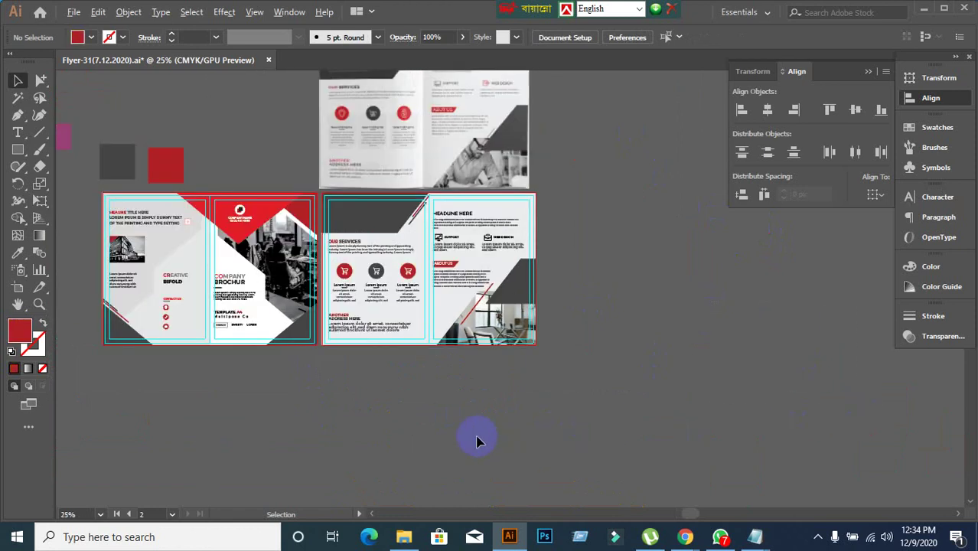
pyautogui.hscroll(-5, 505, 438)
pyautogui.scroll(2, 460, 287)
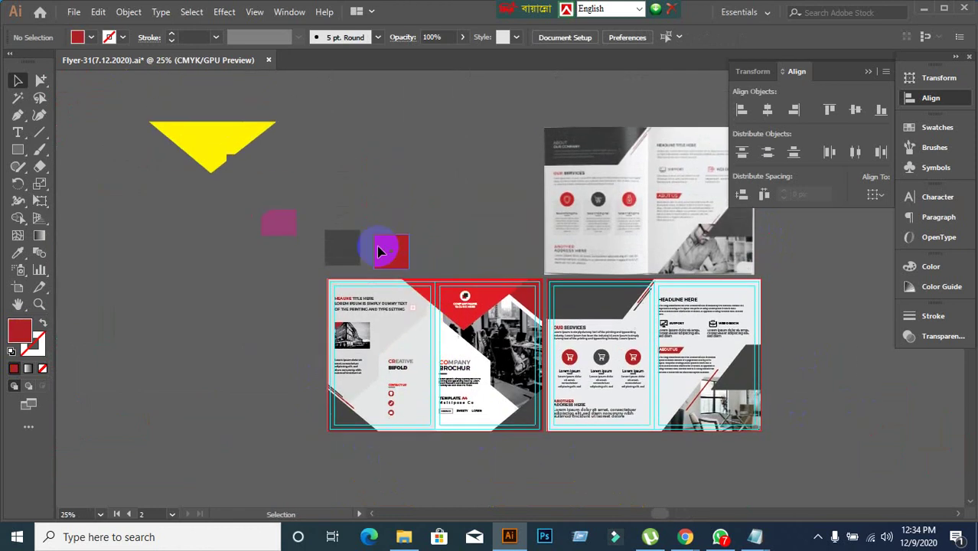
pyautogui.click(377, 227)
pyautogui.moveTo(446, 243); pyautogui.dragTo(452, 259)
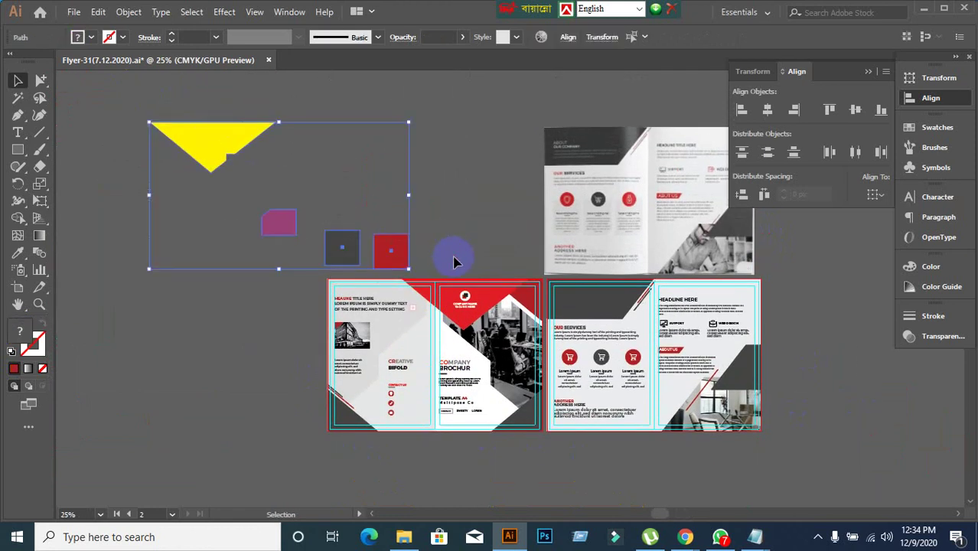
pyautogui.press('Delete')
# Delete the reference image above the inside spread and look over the two finished artboards
pyautogui.scroll(-1, 568, 332)
pyautogui.scroll(1, 655, 301)
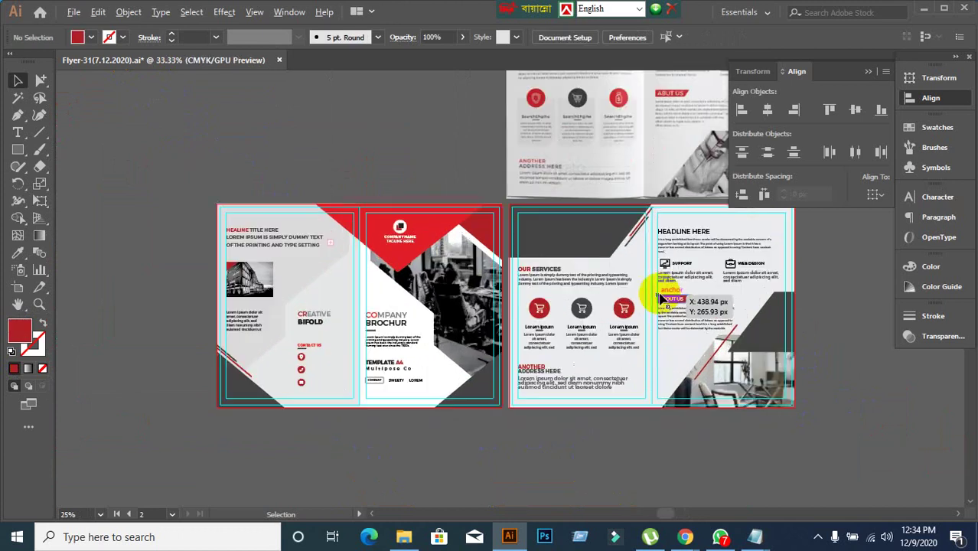
pyautogui.scroll(1, 598, 286)
pyautogui.scroll(-2, 605, 294)
pyautogui.scroll(1, 507, 319)
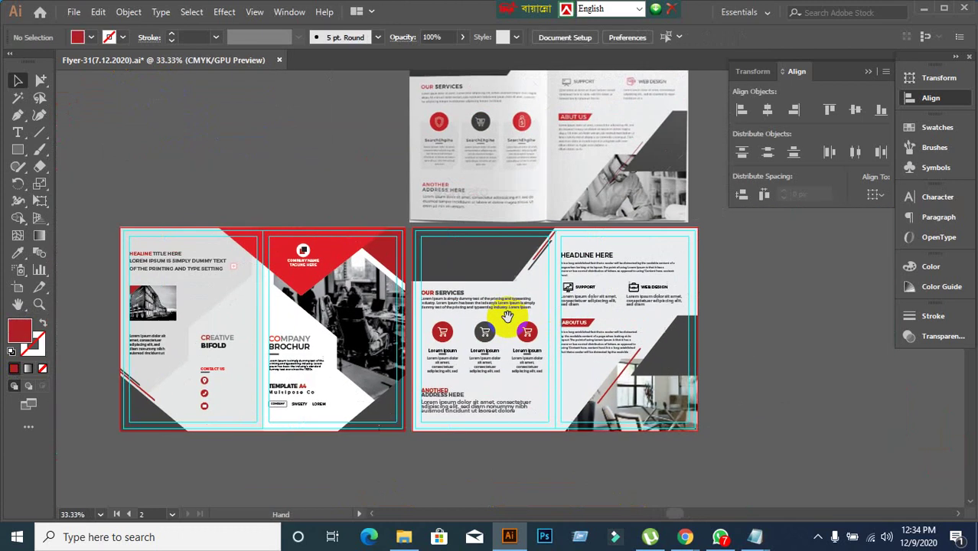
pyautogui.click(469, 253)
pyautogui.press('Delete')
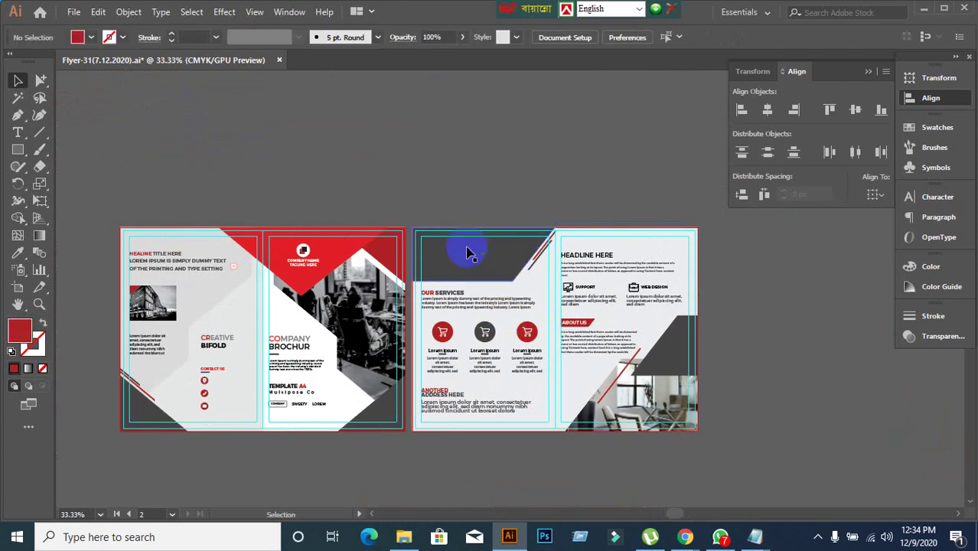
pyautogui.scroll(-1, 467, 253)
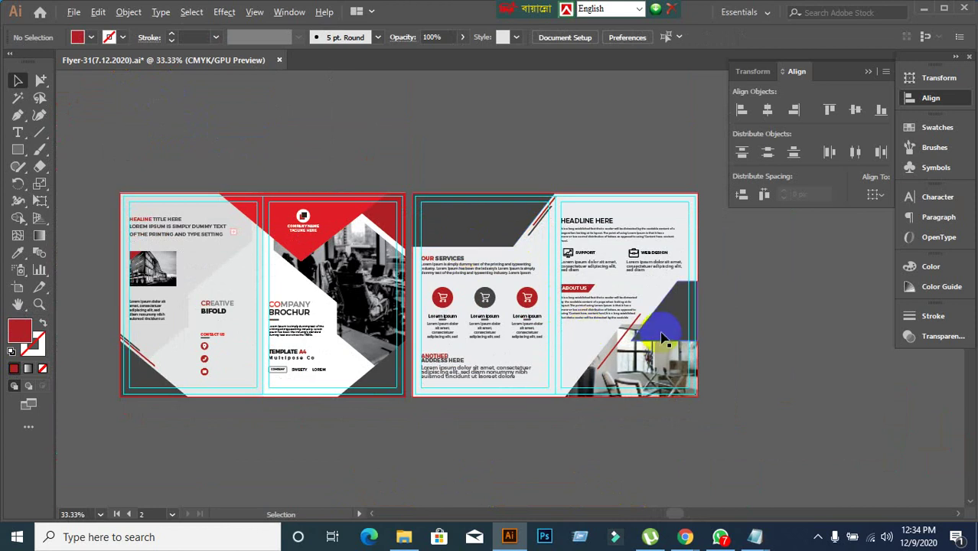
pyautogui.scroll(-1, 586, 337)
pyautogui.scroll(1, 587, 351)
pyautogui.scroll(1, 587, 351)
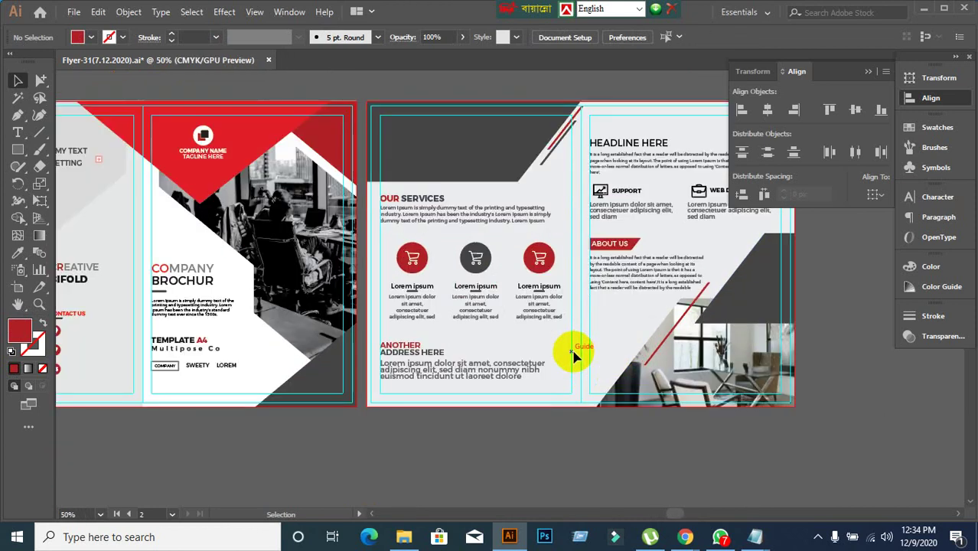
# Look for a brochure mockup on the desktop, checking the contents of the mockupfree business card folder
pyautogui.click(923, 9)
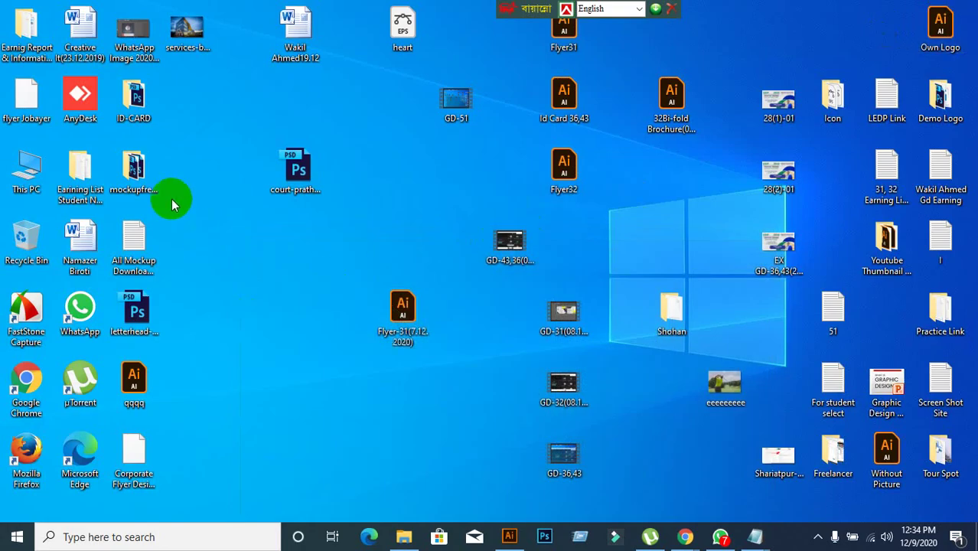
pyautogui.doubleClick(140, 171)
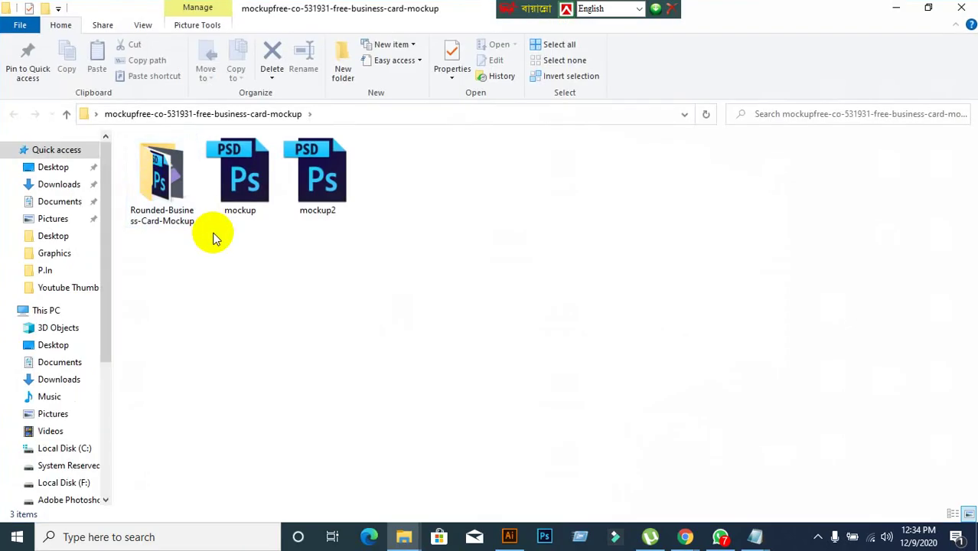
pyautogui.click(237, 183)
pyautogui.click(297, 292)
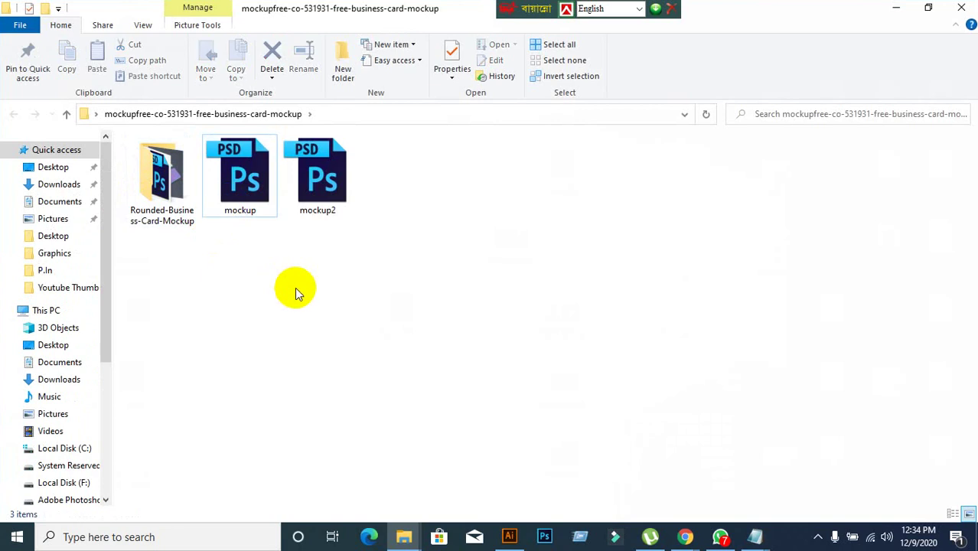
pyautogui.click(961, 8)
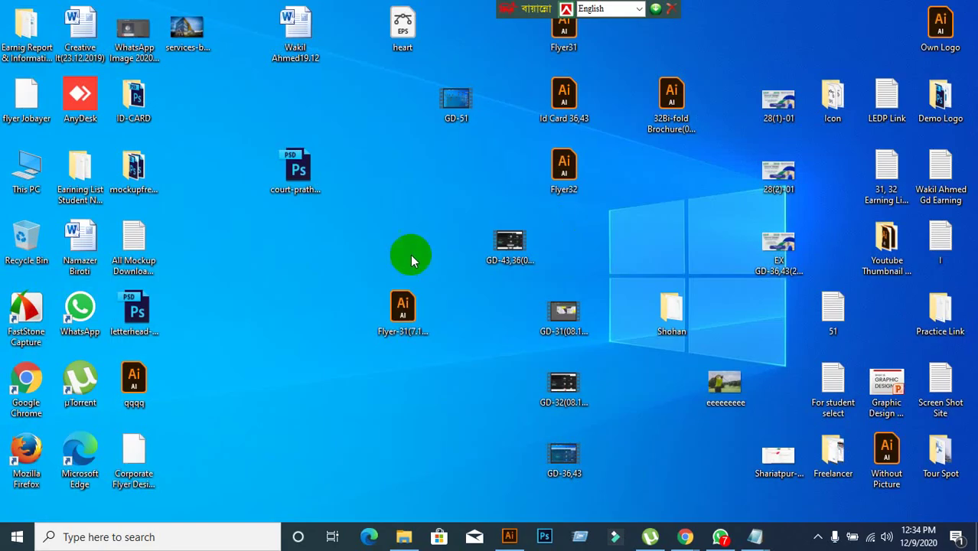
pyautogui.click(134, 379)
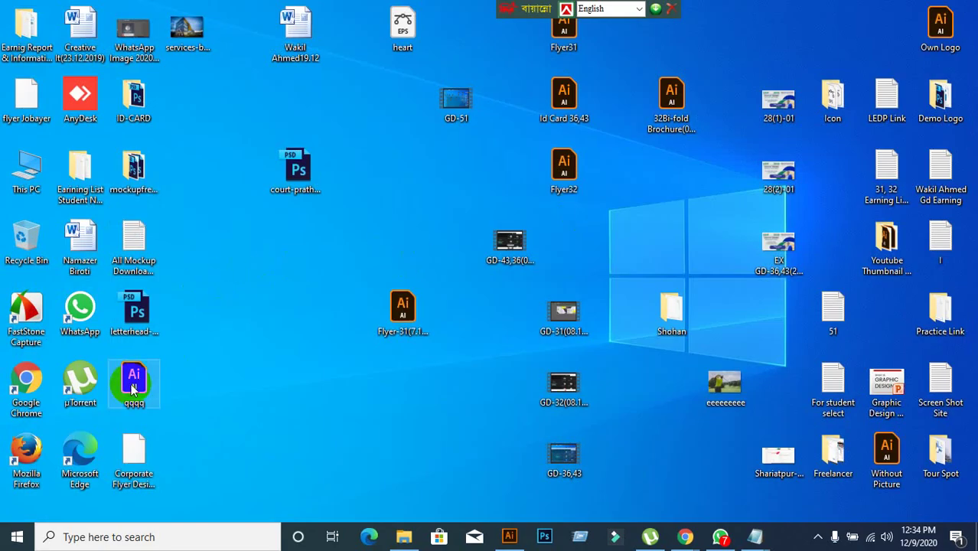
pyautogui.click(134, 96)
pyautogui.click(197, 165)
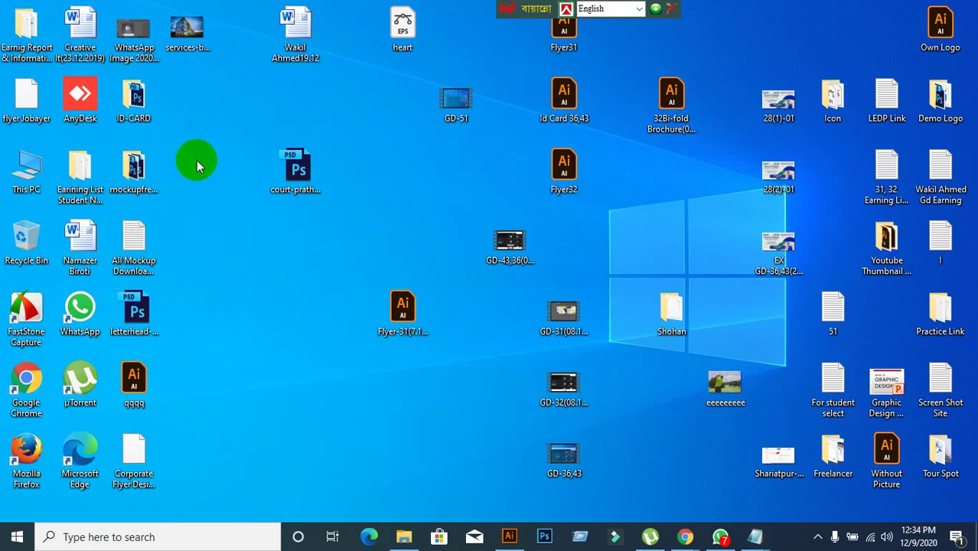
# Browse the Adobe Illustrator (H:) drive to Desktop > Project For Student and check its Bi-Ti Fold folder for a mockup
pyautogui.doubleClick(28, 173)
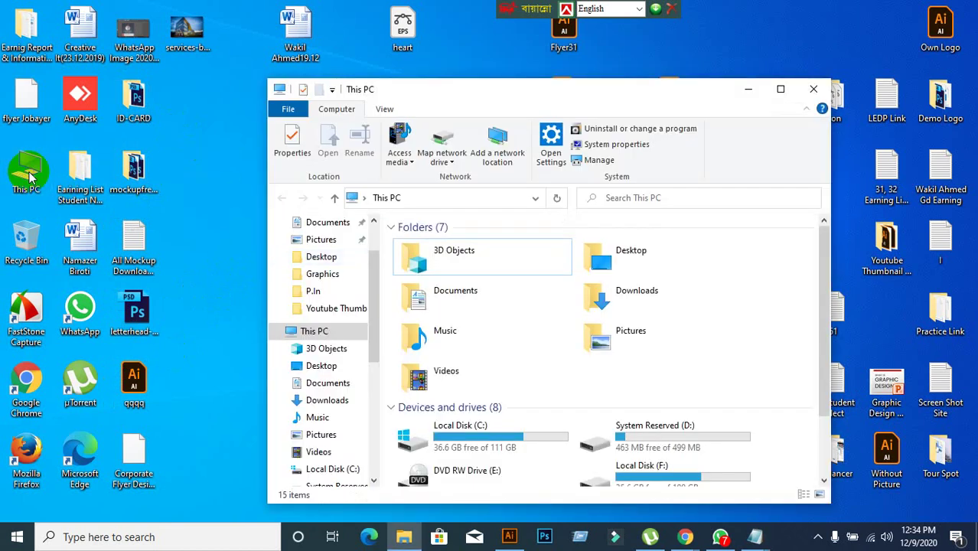
pyautogui.click(781, 89)
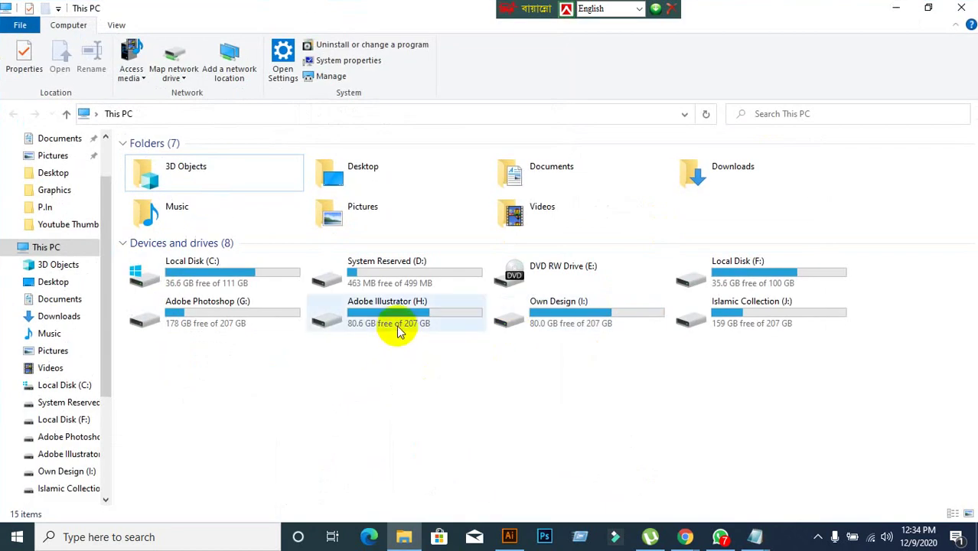
pyautogui.doubleClick(397, 325)
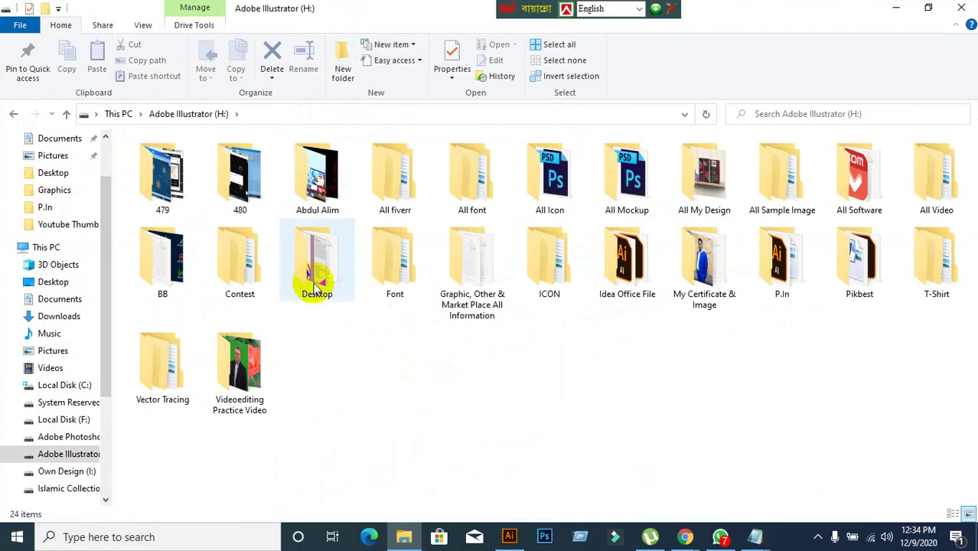
pyautogui.doubleClick(315, 283)
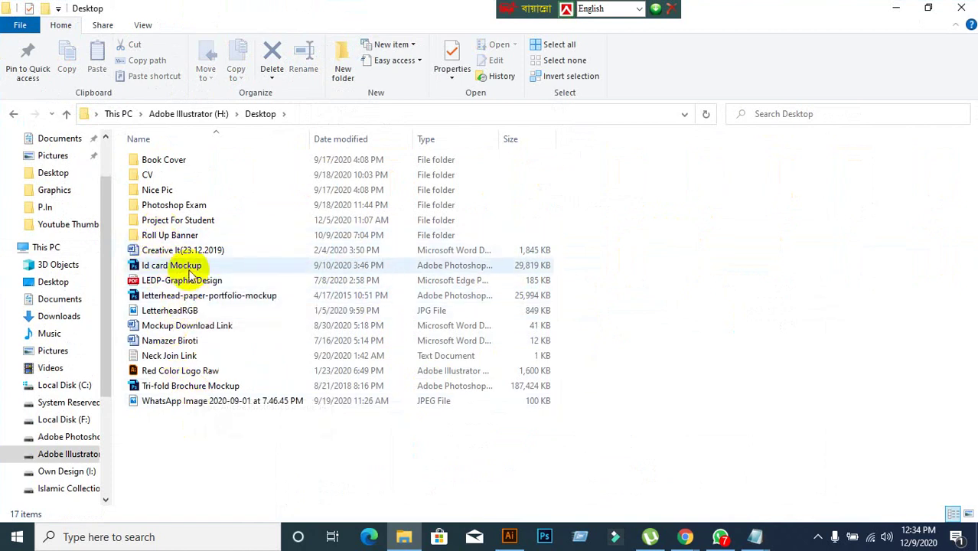
pyautogui.doubleClick(188, 221)
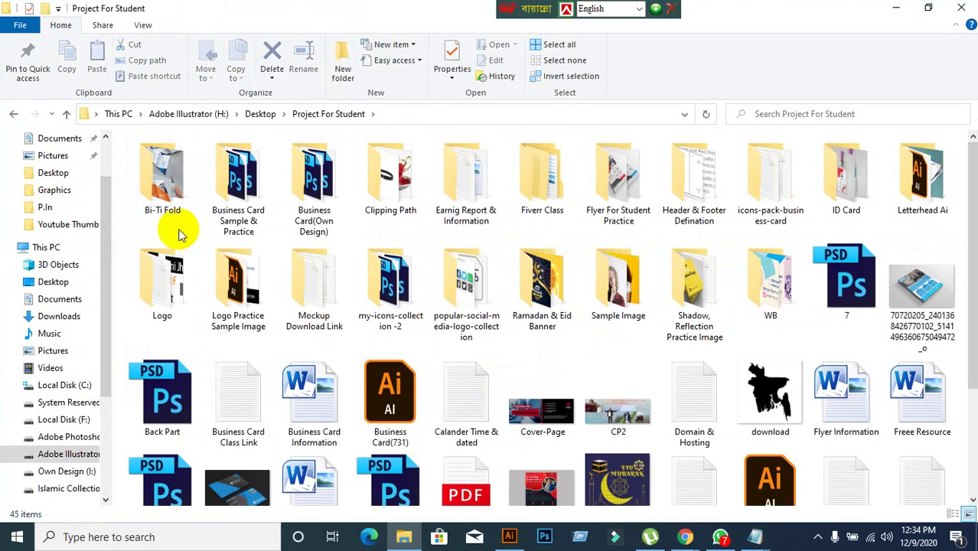
pyautogui.doubleClick(175, 207)
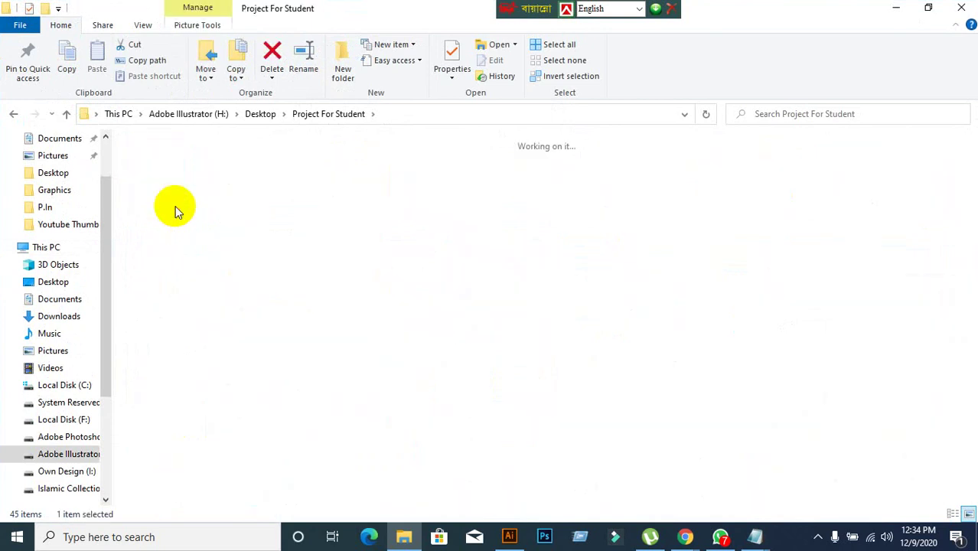
pyautogui.click(14, 114)
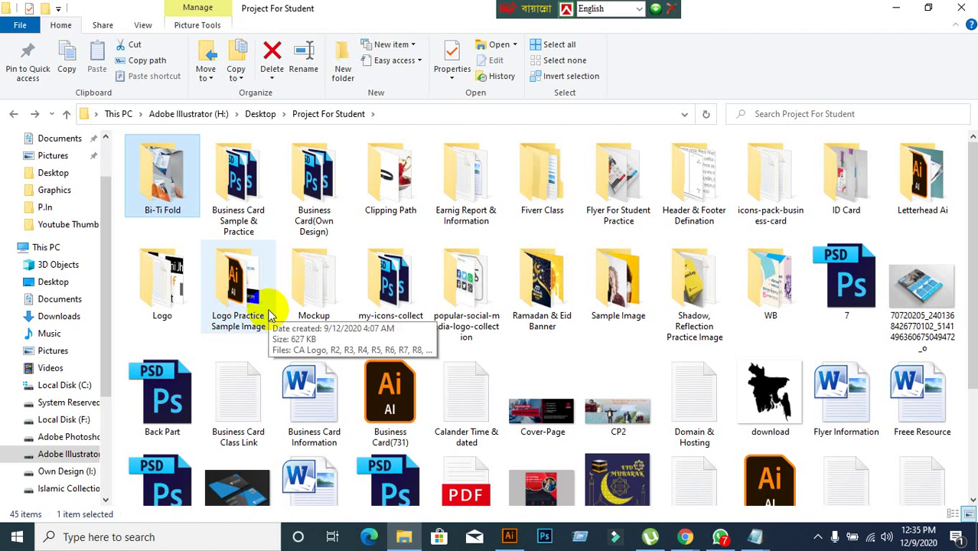
# Look through the folders and files in Project For Student for a bifold brochure mockup, and return to the desktop
pyautogui.press('Right')
pyautogui.press('Right')
pyautogui.press('Right')
pyautogui.press('h')
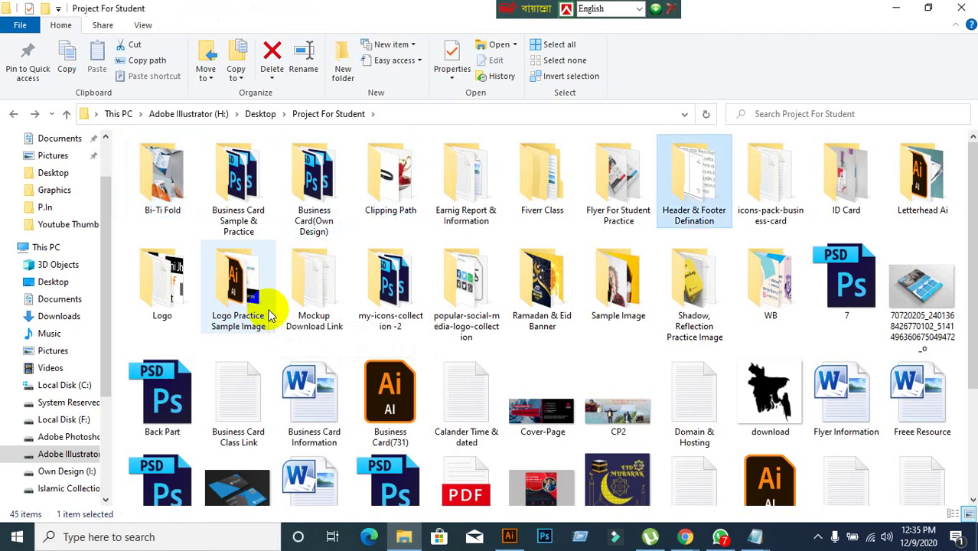
pyautogui.press('m')
pyautogui.press('Down')
pyautogui.press('Up')
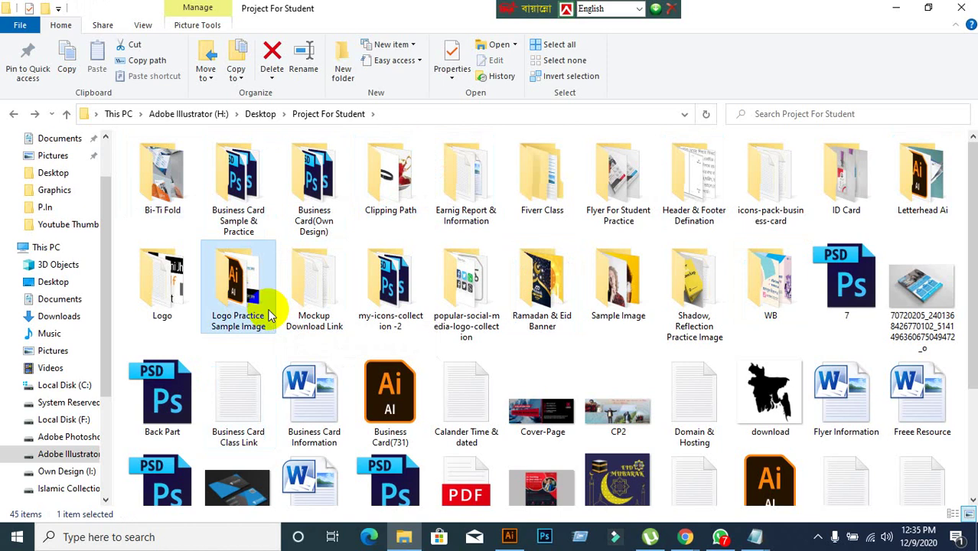
pyautogui.press('Right')
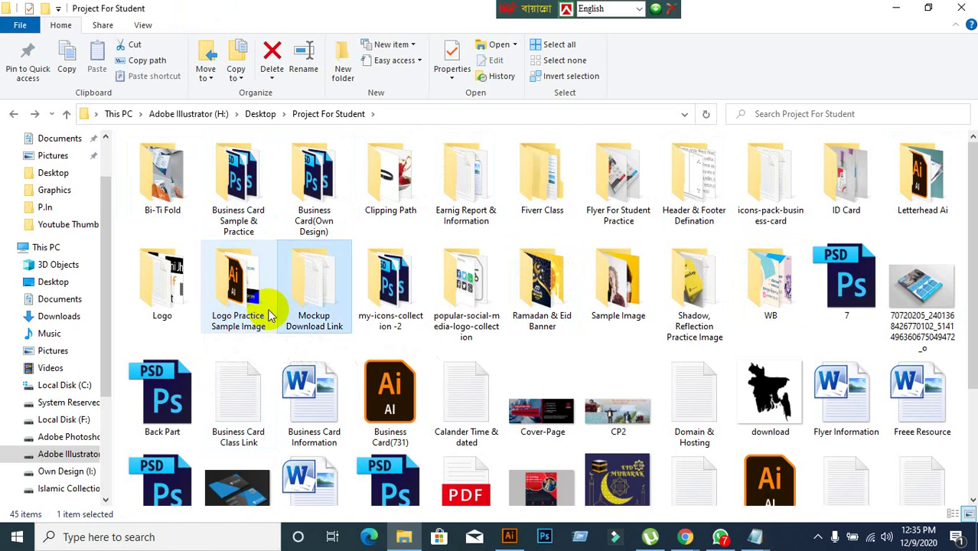
pyautogui.press('Right')
pyautogui.press('Left')
pyautogui.press('Right')
pyautogui.press('Right')
pyautogui.press('Right')
pyautogui.press('Right')
pyautogui.press('Right')
pyautogui.press('Right')
pyautogui.press('Right')
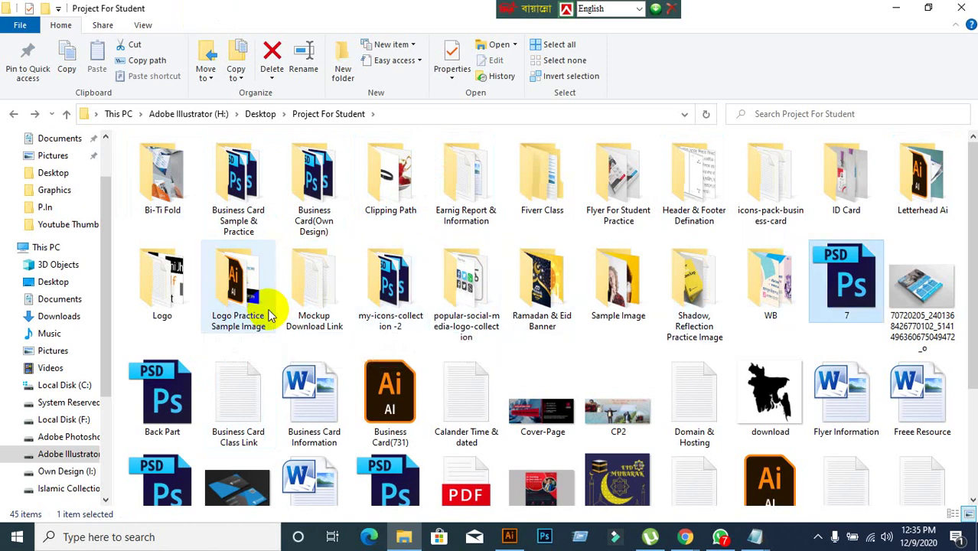
pyautogui.press('Right')
pyautogui.press('Right')
pyautogui.press('Right')
pyautogui.press('Right')
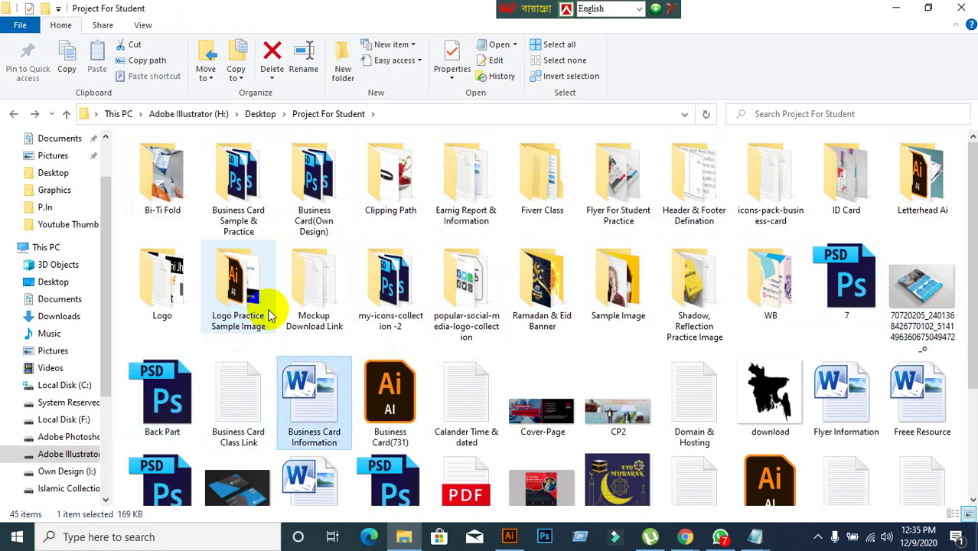
pyautogui.press('Right')
pyautogui.press('Right')
pyautogui.press('Right')
pyautogui.press('Right')
pyautogui.press('Right')
pyautogui.press('Right')
pyautogui.press('Right')
pyautogui.press('Right')
pyautogui.press('Right')
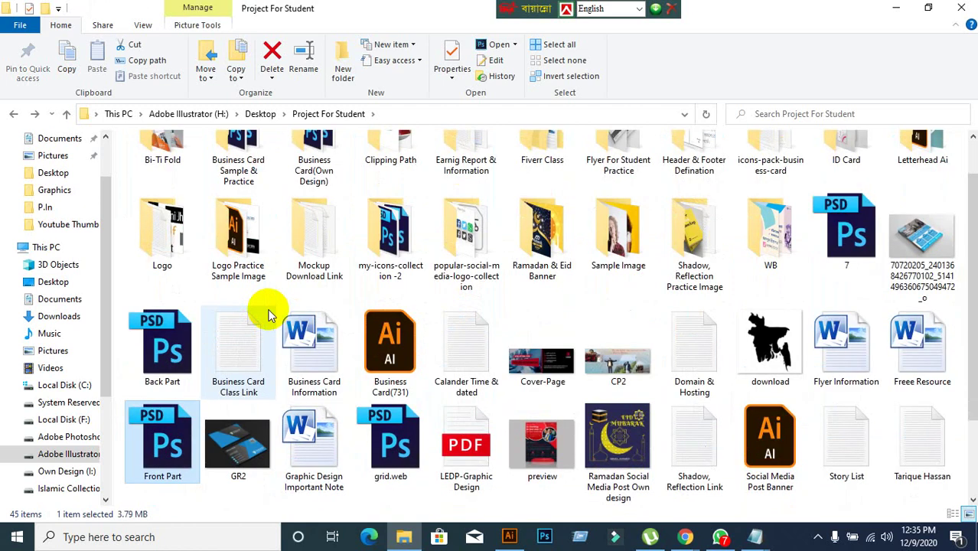
pyautogui.press('Right')
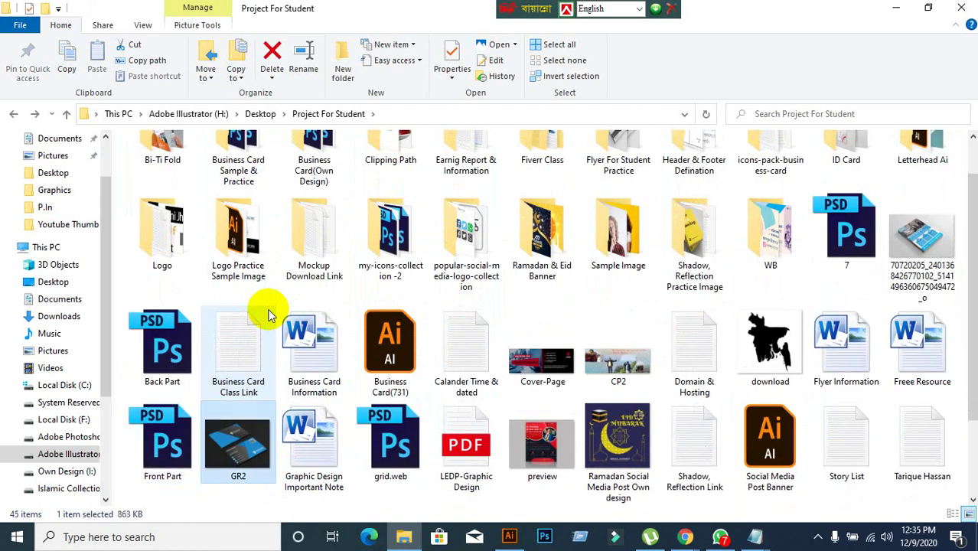
pyautogui.press('Left')
pyautogui.press('Left')
pyautogui.press('Up')
pyautogui.press('Up')
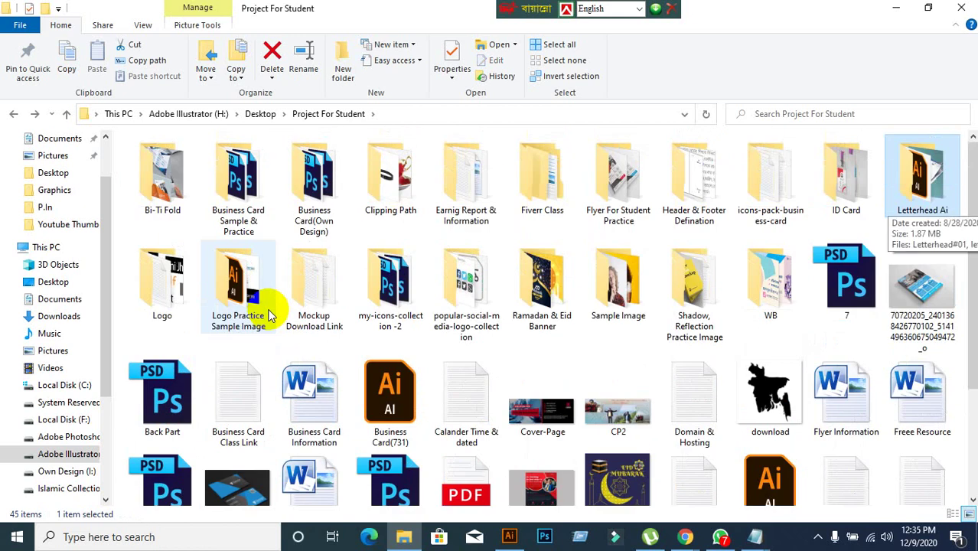
pyautogui.scroll(-3, 268, 313)
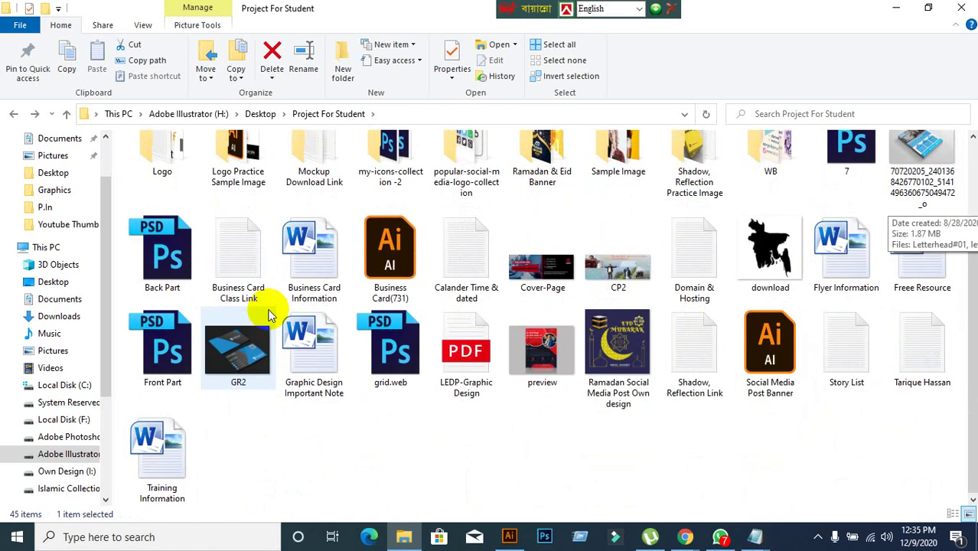
pyautogui.scroll(3, 268, 314)
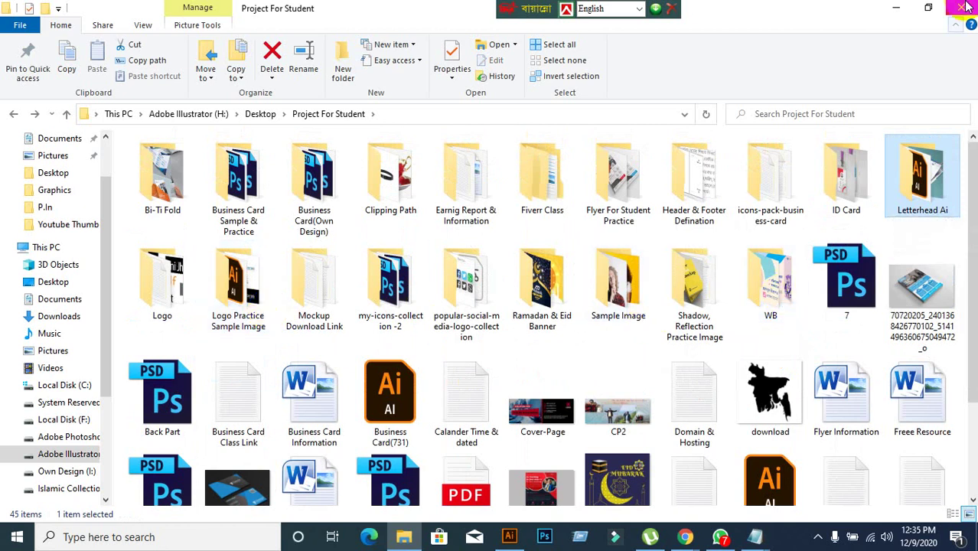
pyautogui.click(898, 11)
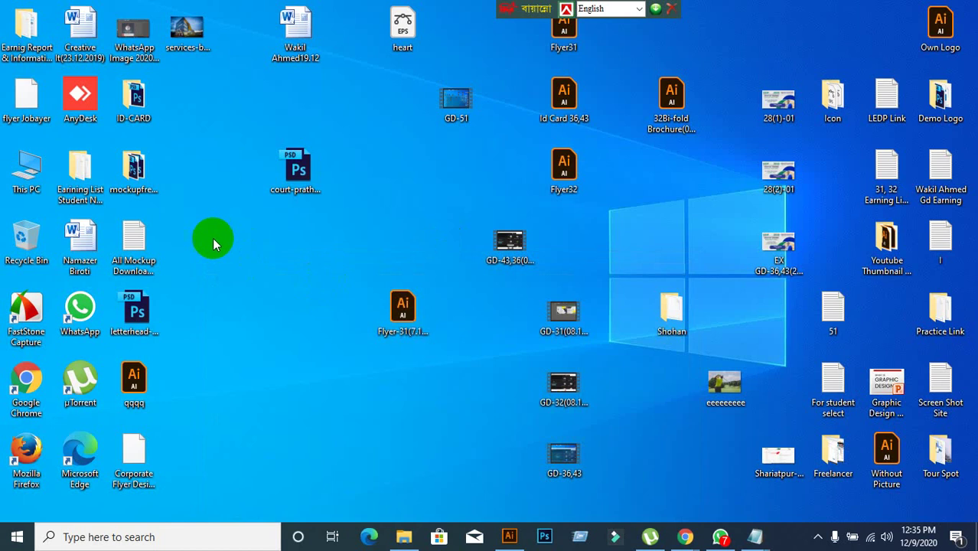
pyautogui.doubleClick(130, 247)
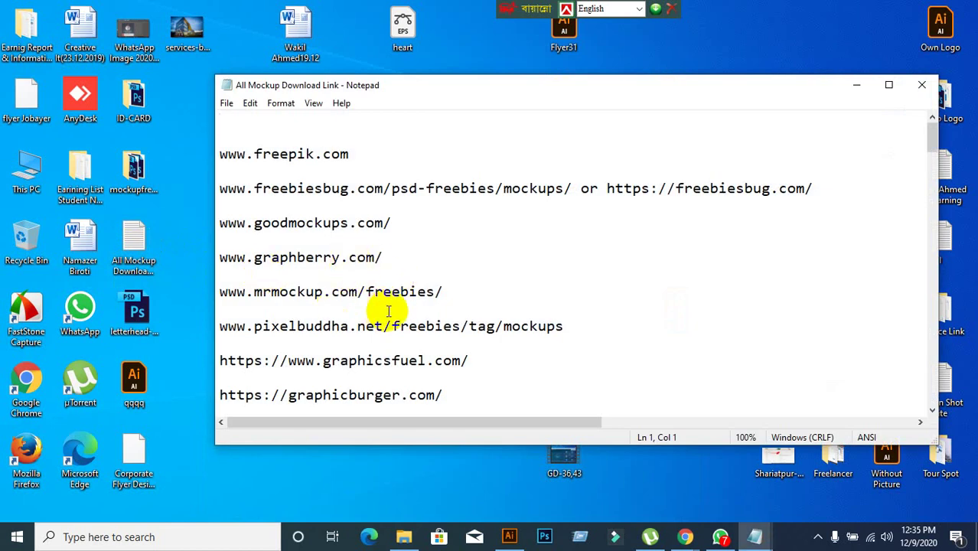
pyautogui.scroll(-1, 413, 290)
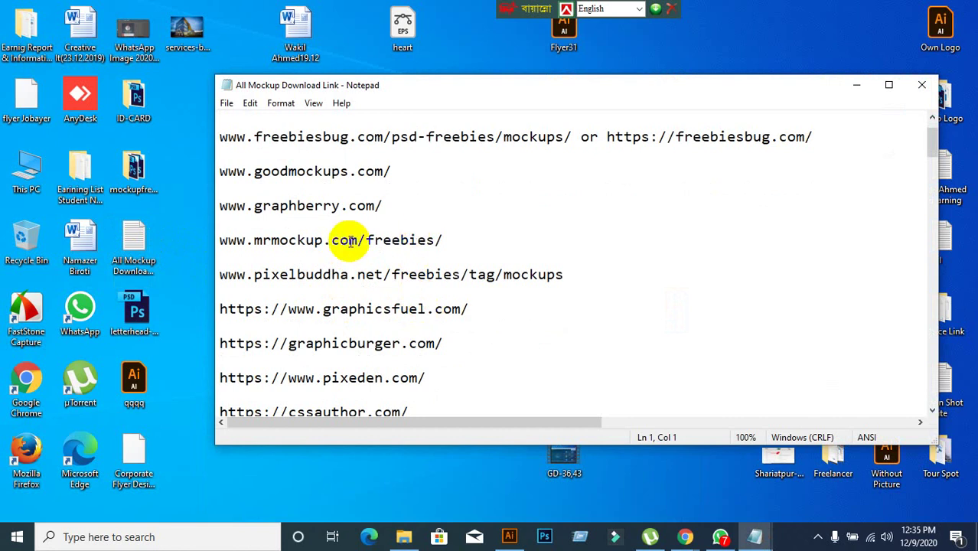
pyautogui.doubleClick(329, 172)
pyautogui.hotkey('ctrl', 'c')
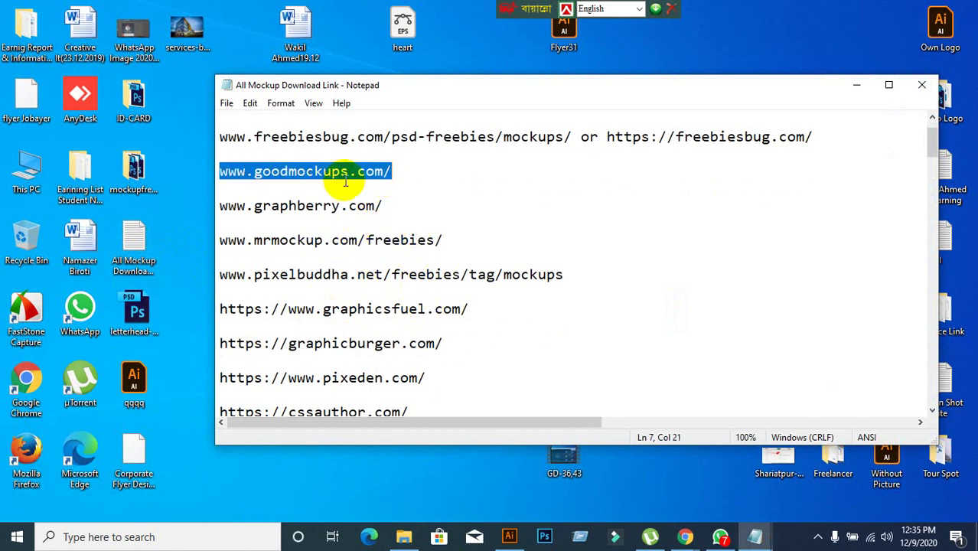
pyautogui.click(923, 86)
pyautogui.doubleClick(26, 379)
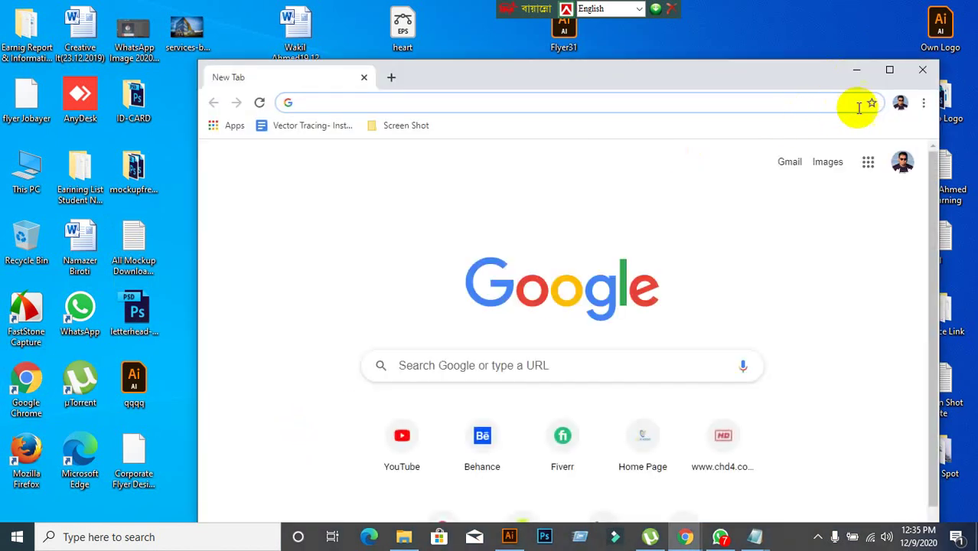
pyautogui.click(889, 70)
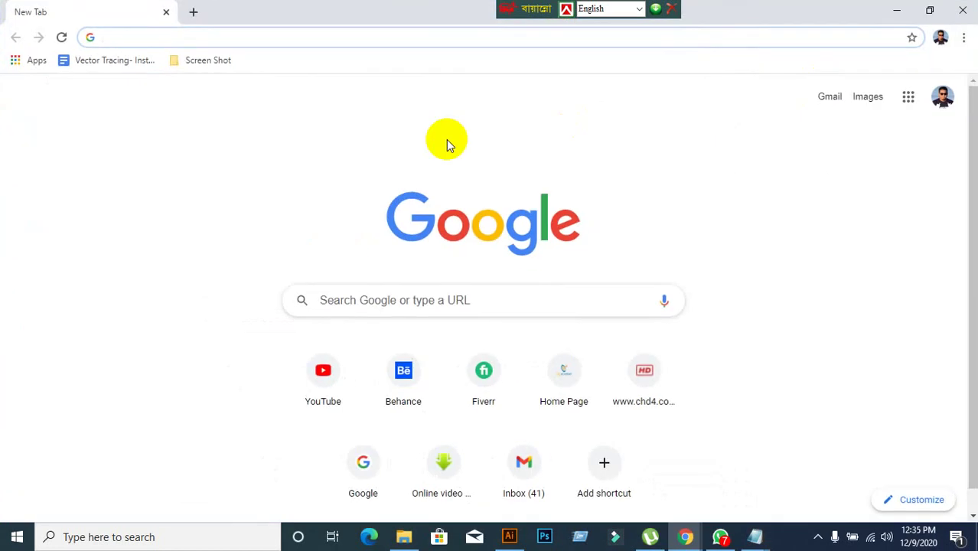
pyautogui.hotkey('ctrl', 'v')
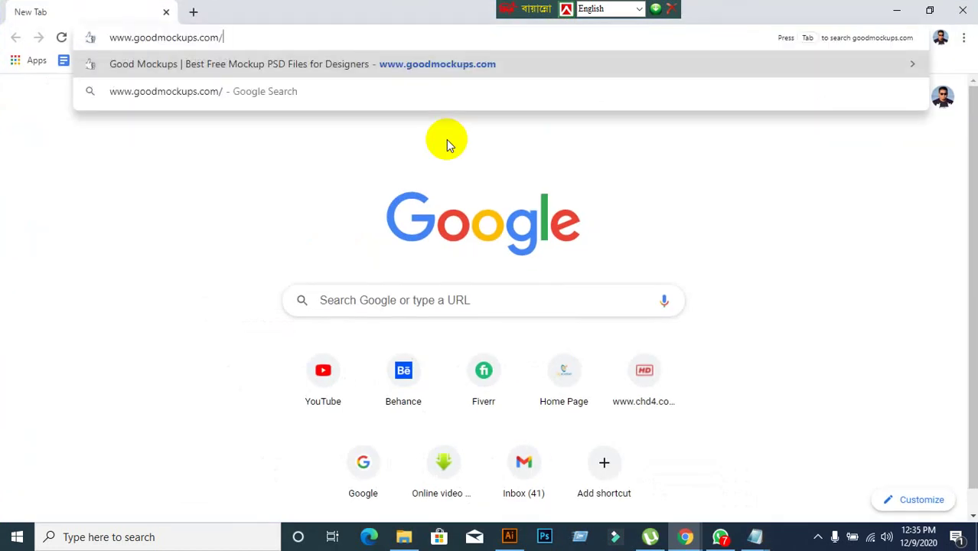
pyautogui.press('Return')
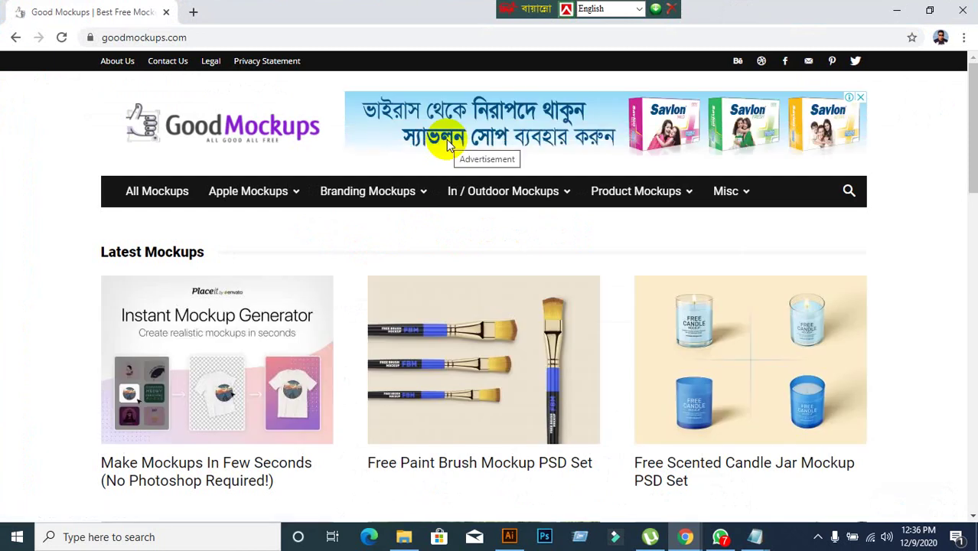
# Search the GoodMockups site for "bi-fold brochure" and look through the full search results
pyautogui.scroll(-2, 684, 263)
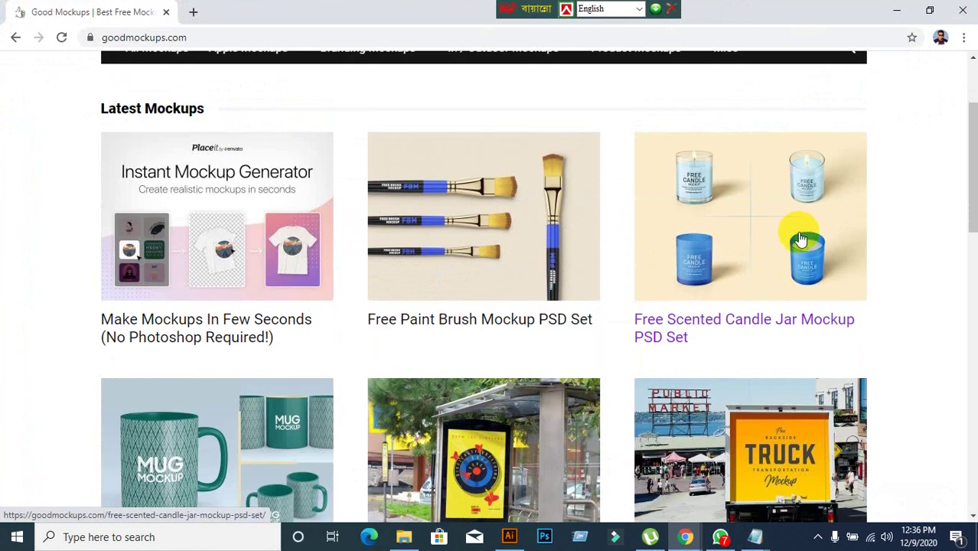
pyautogui.scroll(2, 766, 222)
pyautogui.click(849, 192)
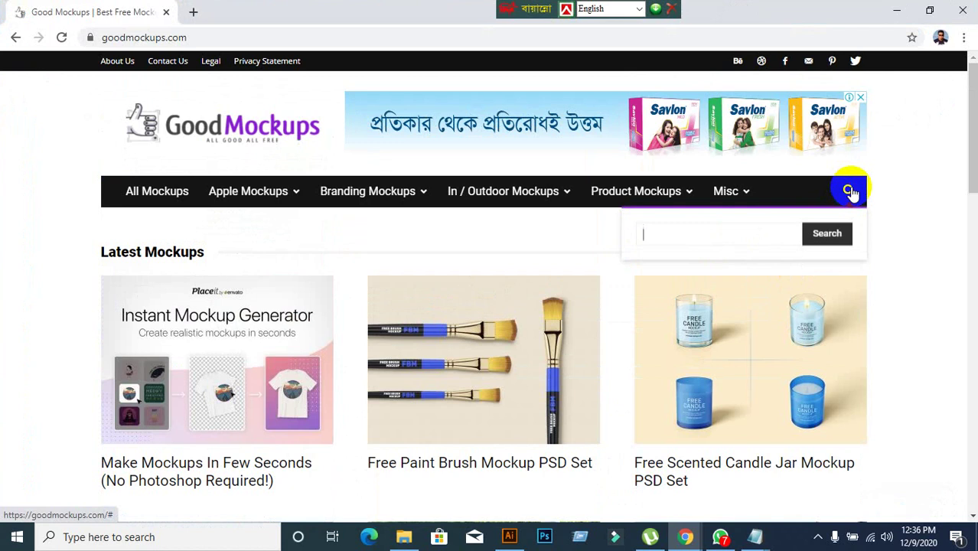
pyautogui.write('b')
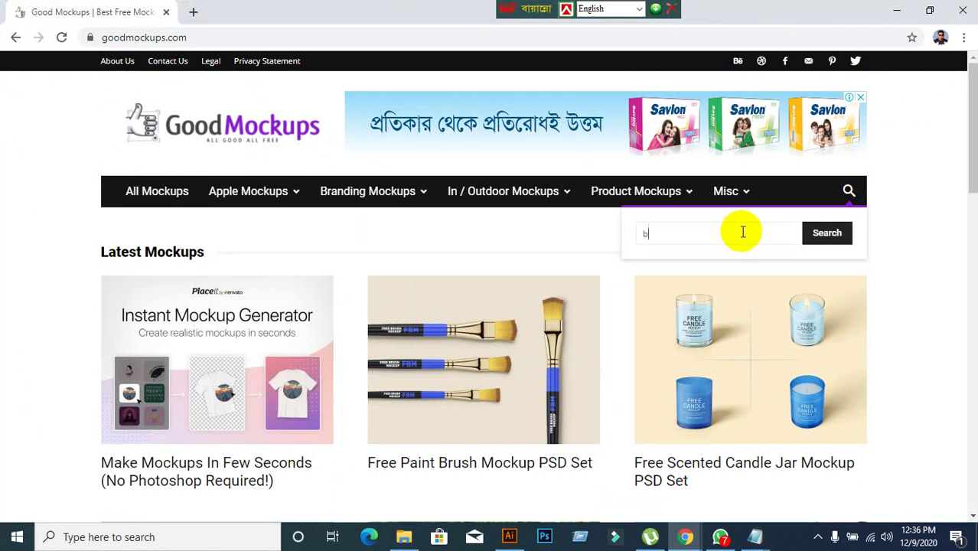
pyautogui.write('i')
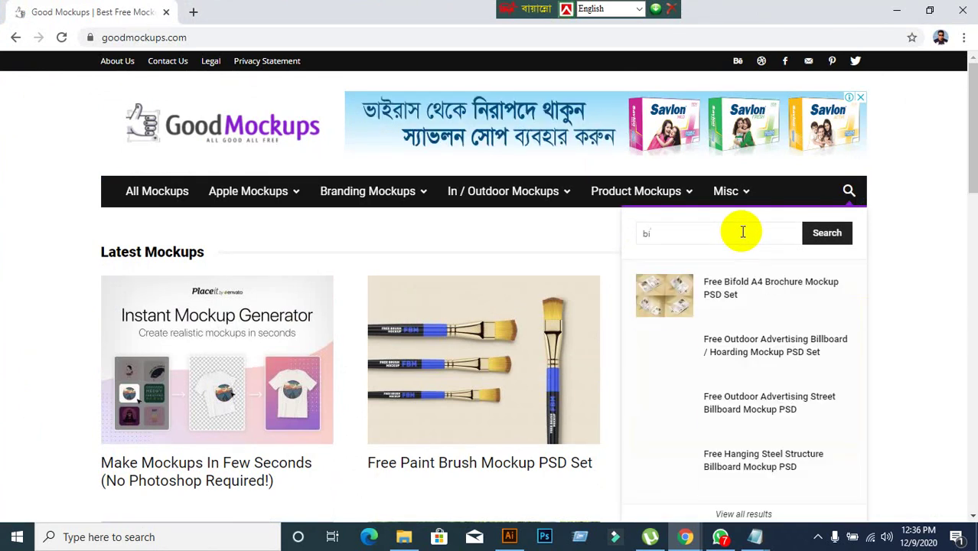
pyautogui.write('-')
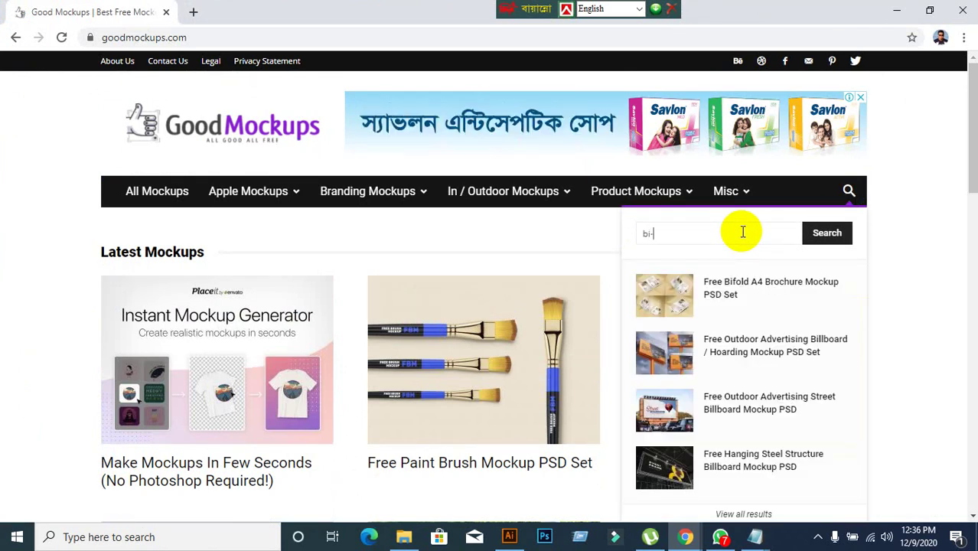
pyautogui.write('fold brochure')
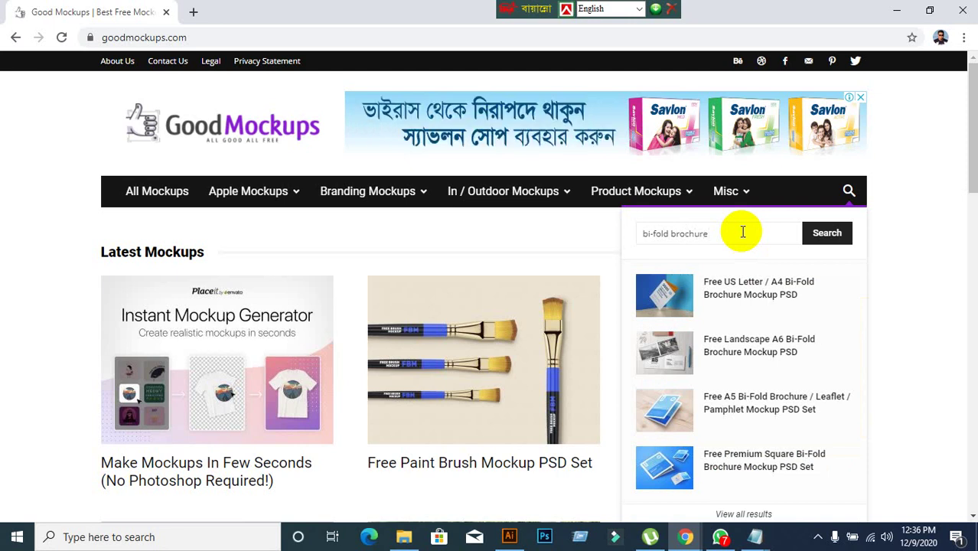
pyautogui.scroll(-1, 873, 346)
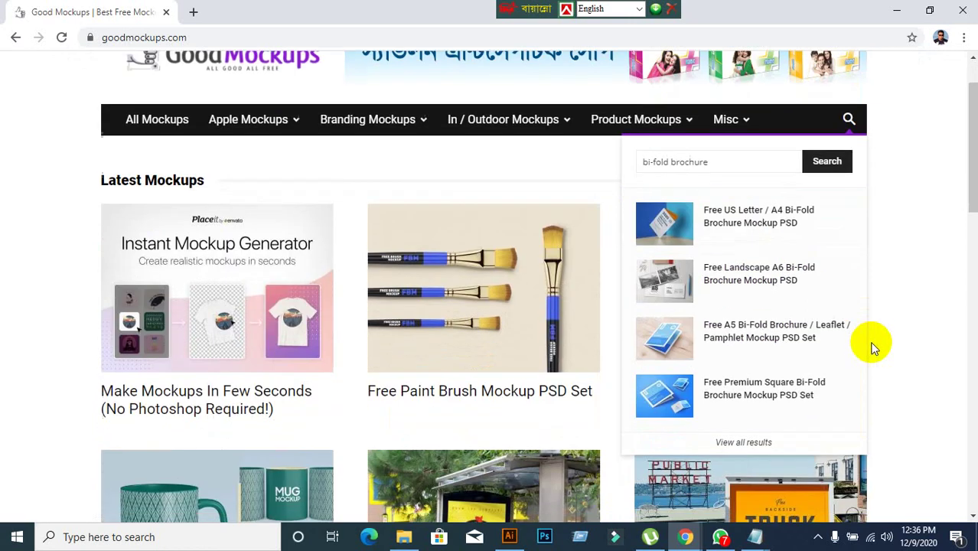
pyautogui.click(826, 164)
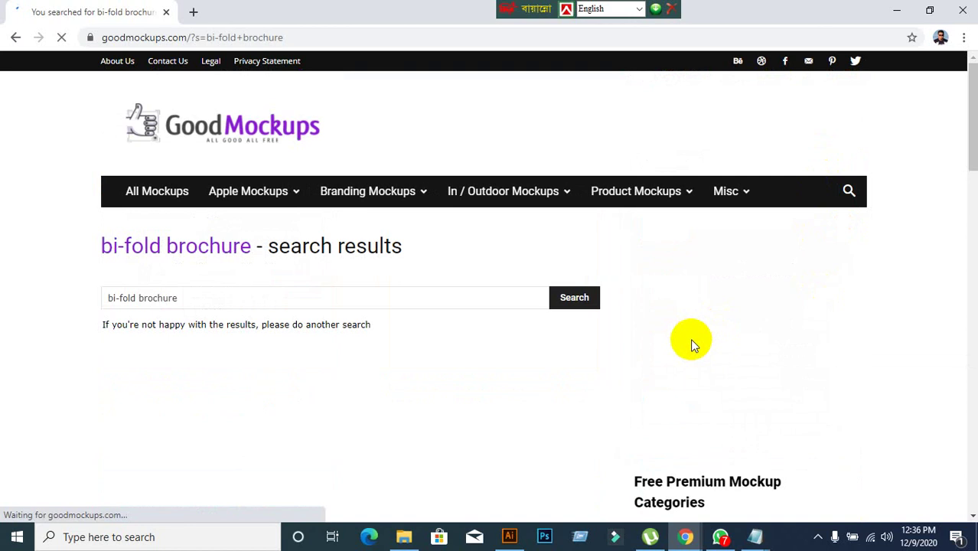
pyautogui.scroll(-3, 506, 356)
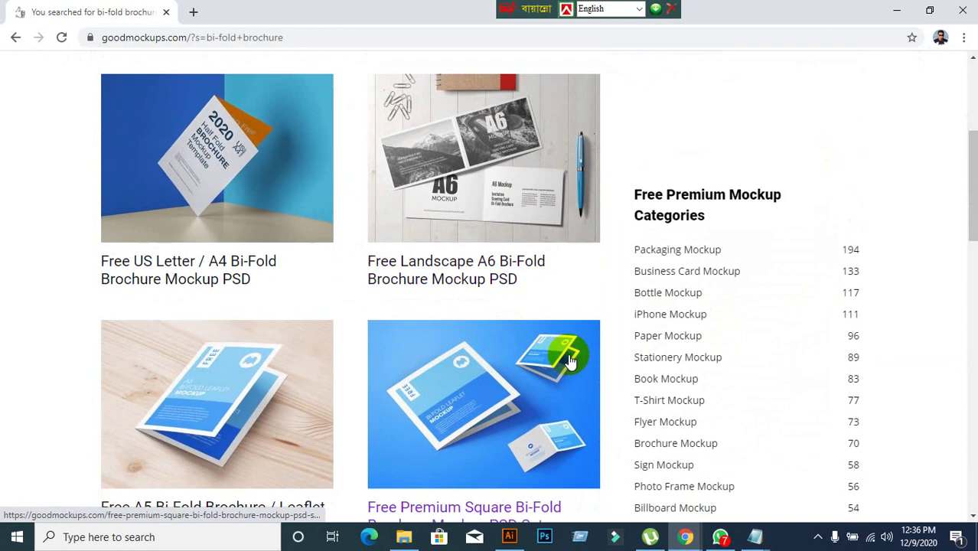
# Look through the first page of bi-fold brochure mockup results and go to page 2
pyautogui.scroll(-7, 570, 361)
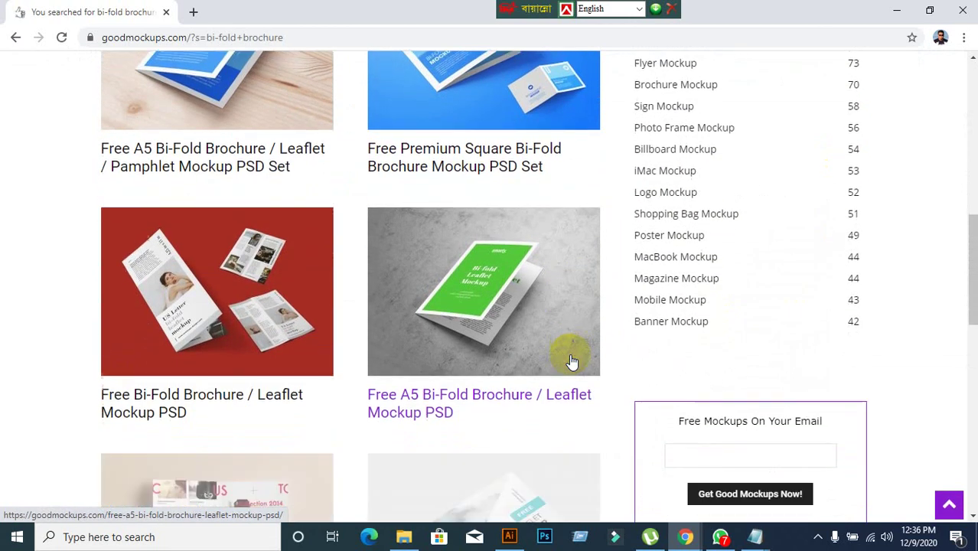
pyautogui.scroll(-3, 571, 361)
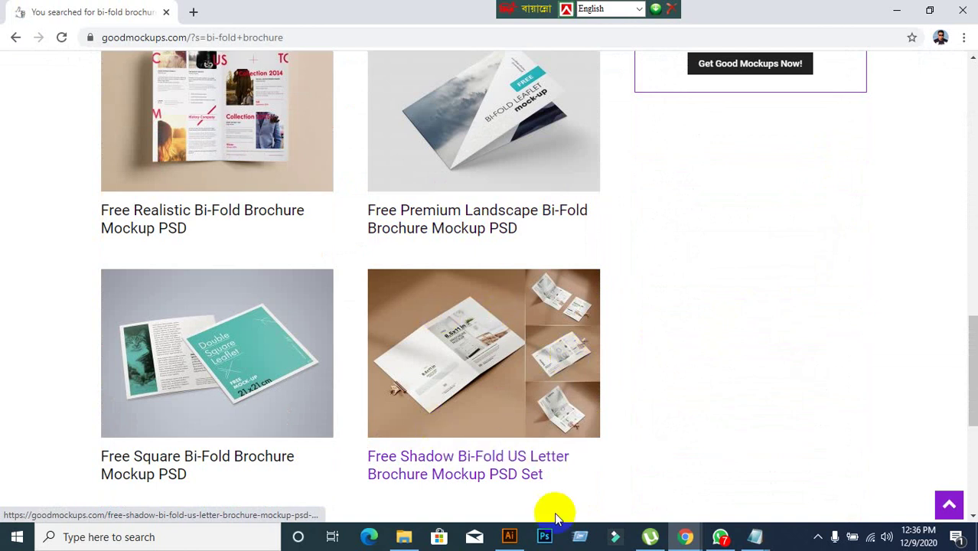
pyautogui.scroll(-5, 541, 413)
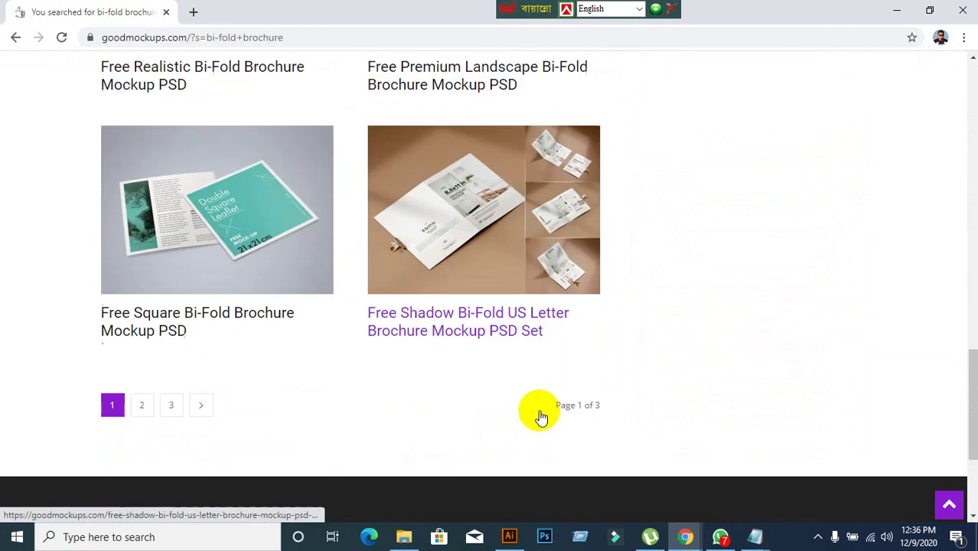
pyautogui.scroll(5, 539, 415)
pyautogui.scroll(2, 537, 409)
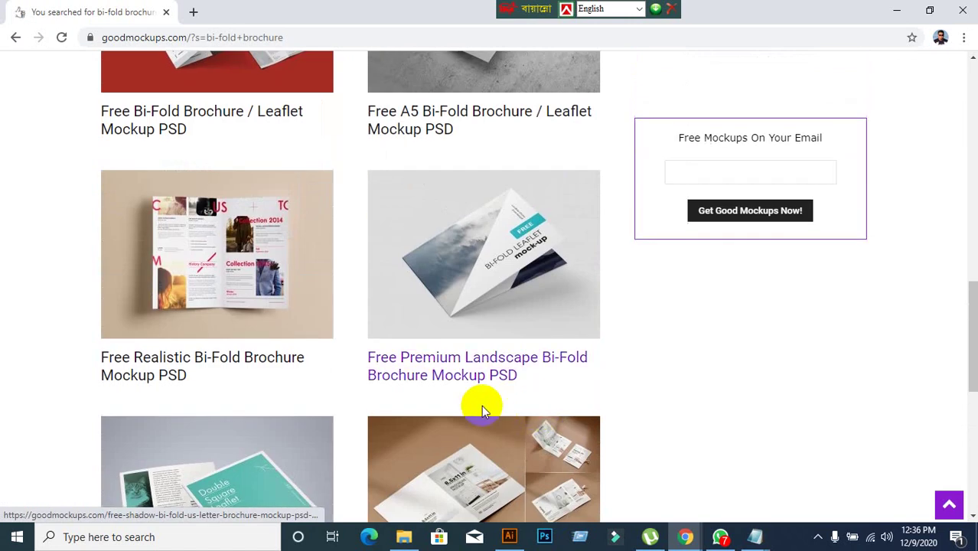
pyautogui.scroll(-4, 474, 400)
pyautogui.click(142, 408)
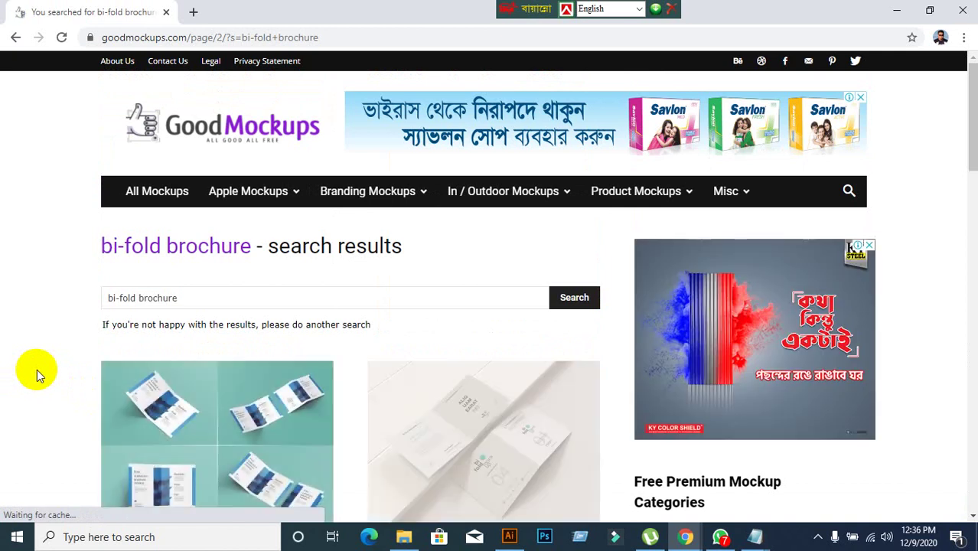
# Browse the mockups on the second results page and go to page 3
pyautogui.scroll(-4, 40, 368)
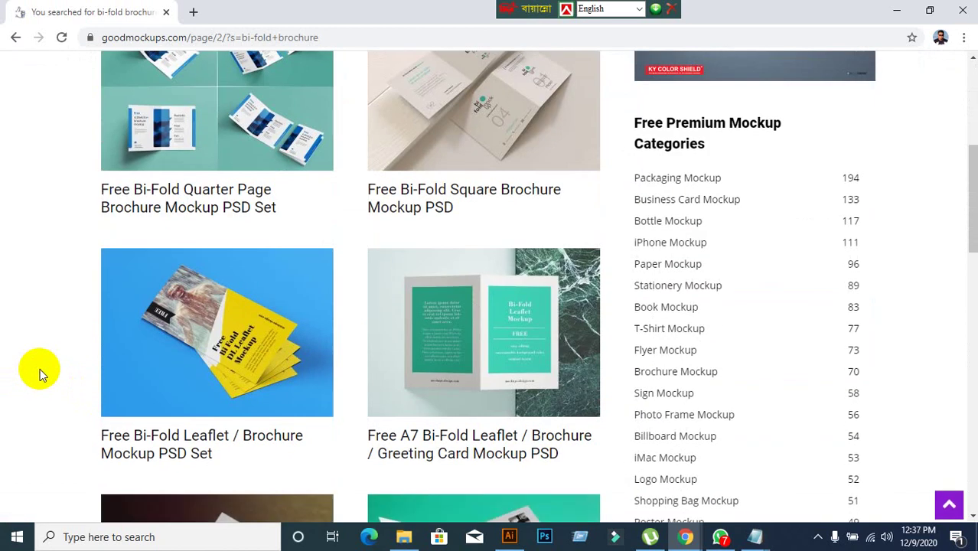
pyautogui.scroll(-3, 40, 368)
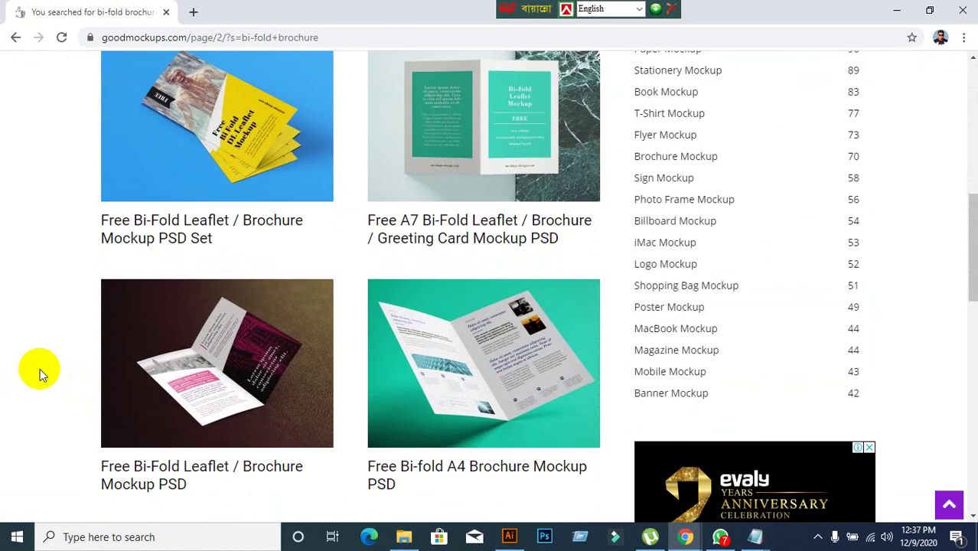
pyautogui.scroll(-5, 40, 368)
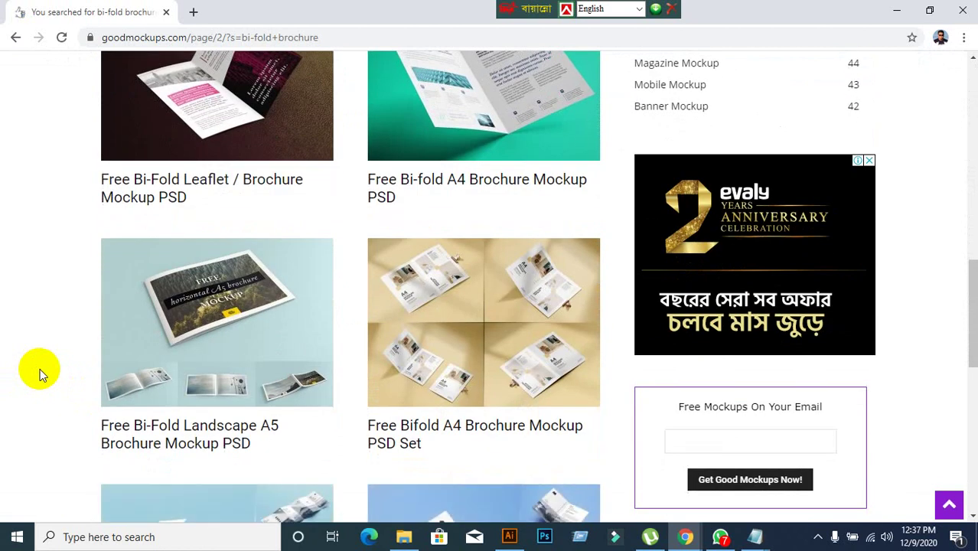
pyautogui.scroll(-4, 40, 368)
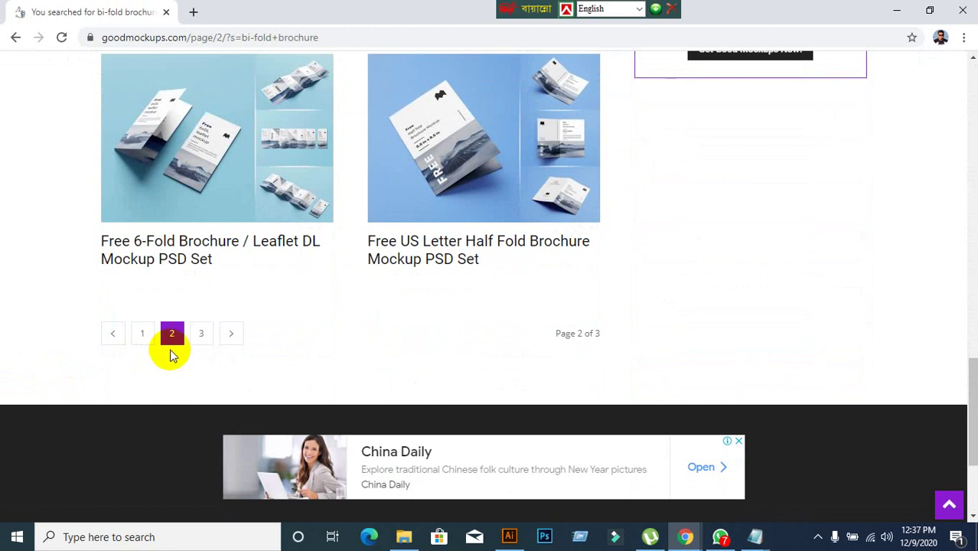
pyautogui.click(201, 334)
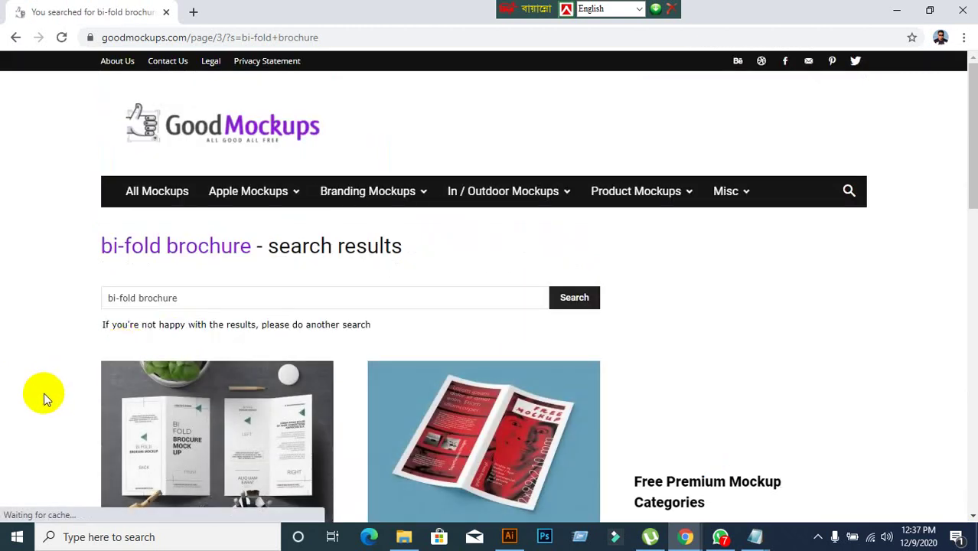
# Open the Free 2 Fold Brochure Mockup PSD entry and request its download
pyautogui.scroll(-2, 44, 394)
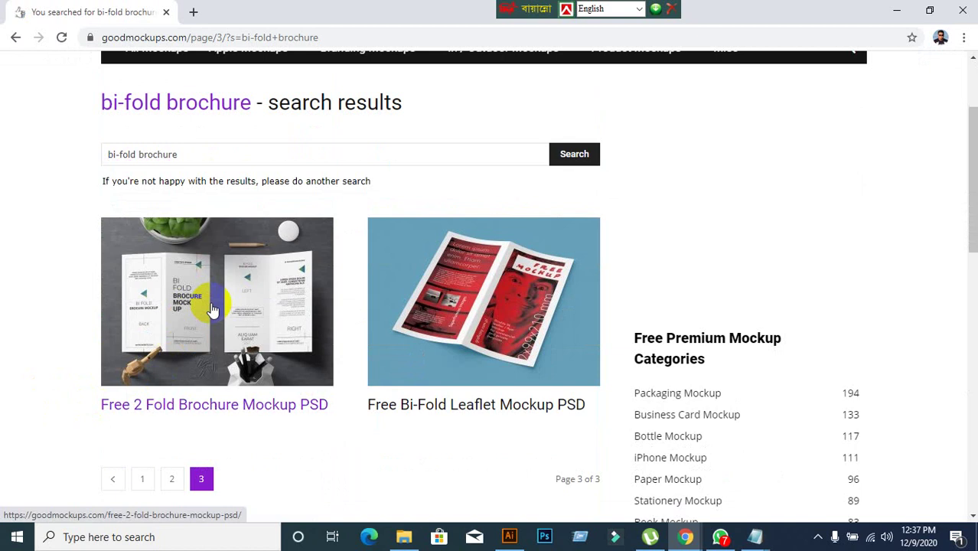
pyautogui.click(212, 309)
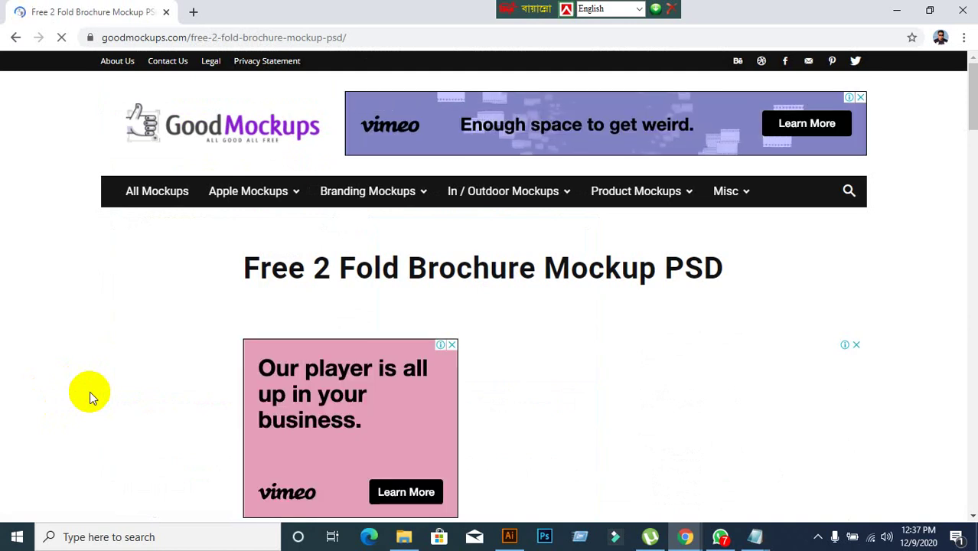
pyautogui.scroll(-10, 141, 317)
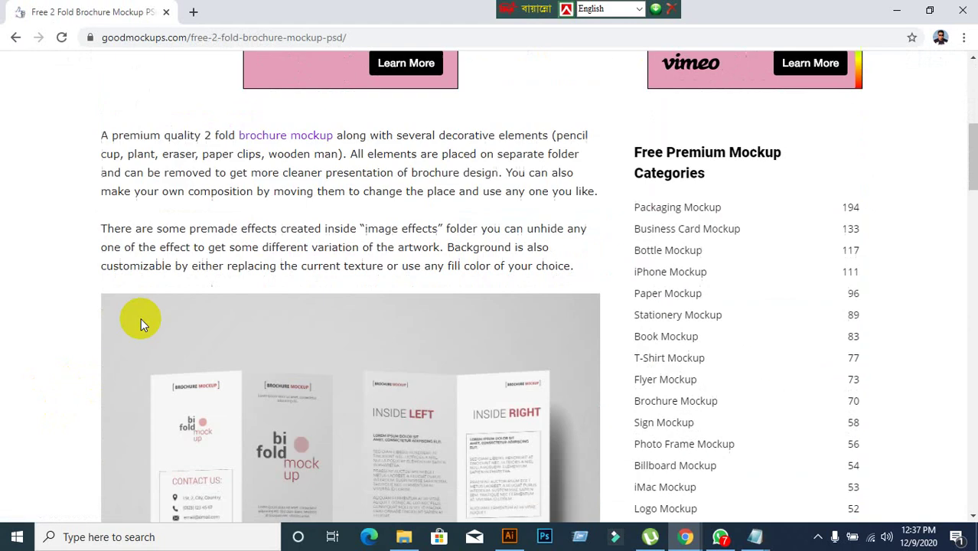
pyautogui.scroll(-10, 140, 317)
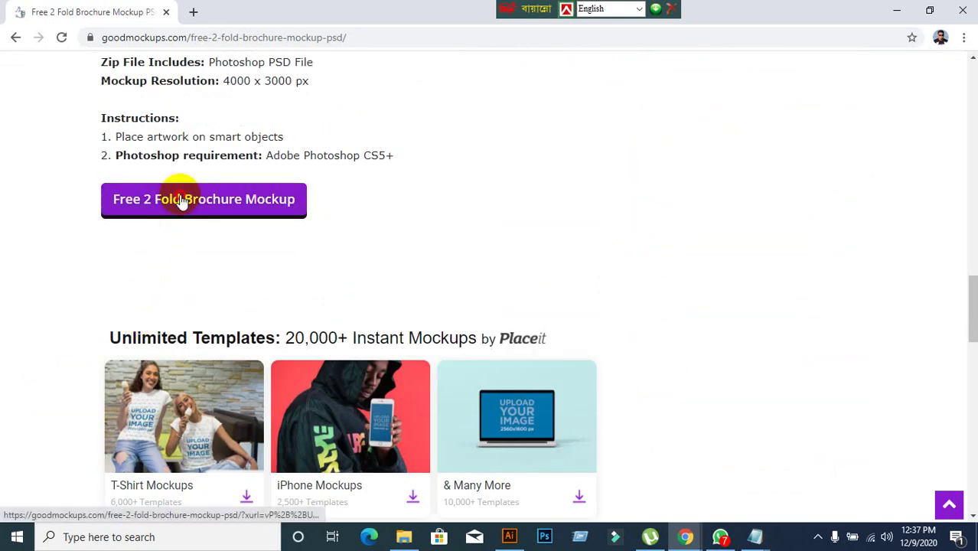
pyautogui.click(180, 201)
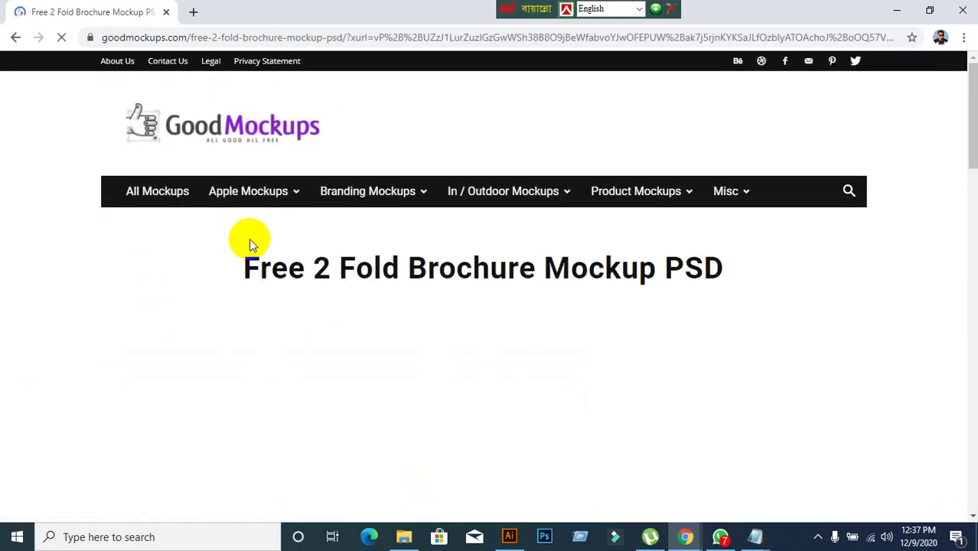
# Look over the mockup's download page for the download link while it is being prepared
pyautogui.scroll(-3, 202, 352)
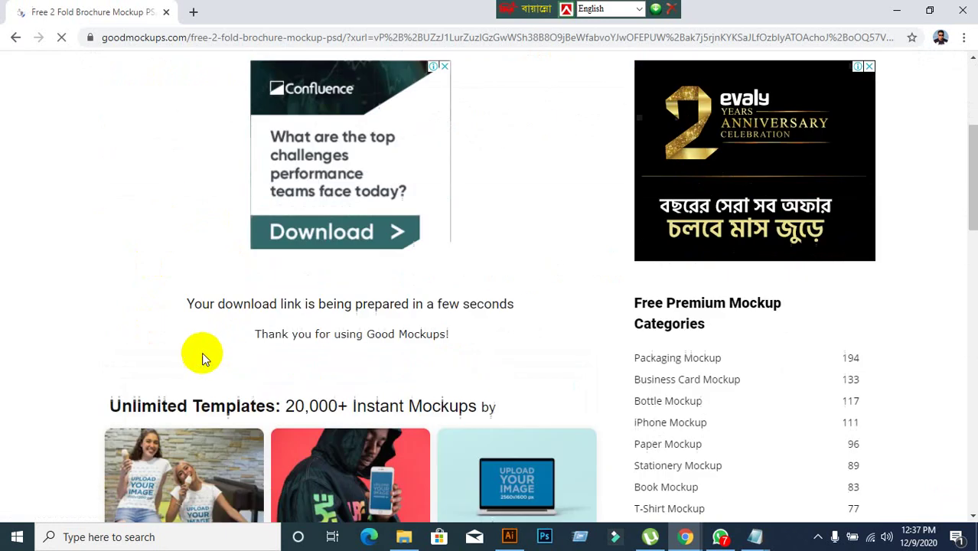
pyautogui.scroll(-5, 202, 352)
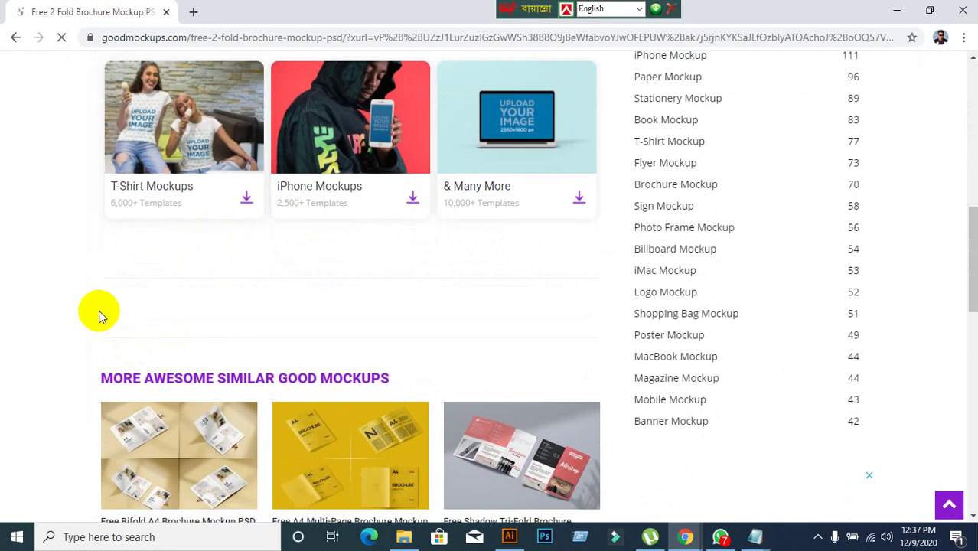
pyautogui.scroll(-4, 100, 314)
pyautogui.scroll(-3, 100, 314)
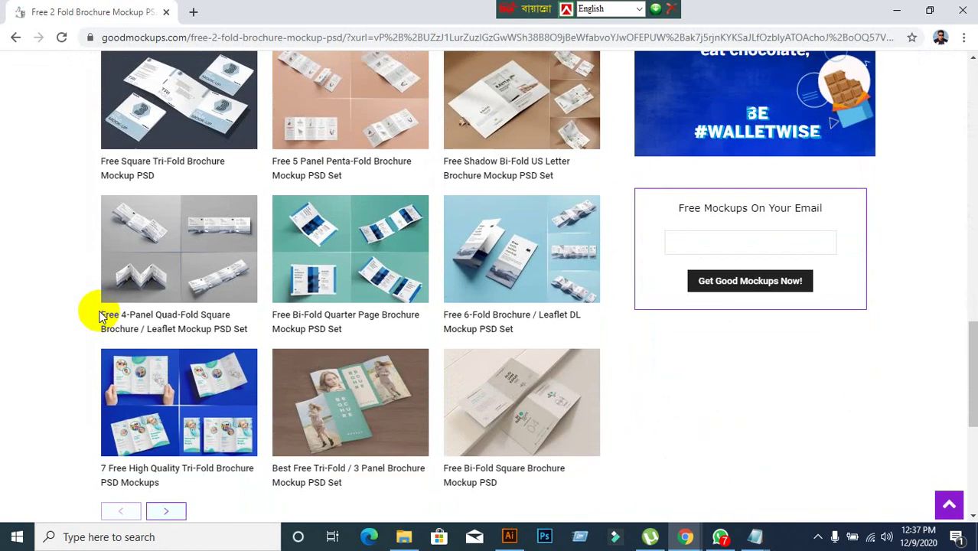
pyautogui.scroll(-3, 99, 314)
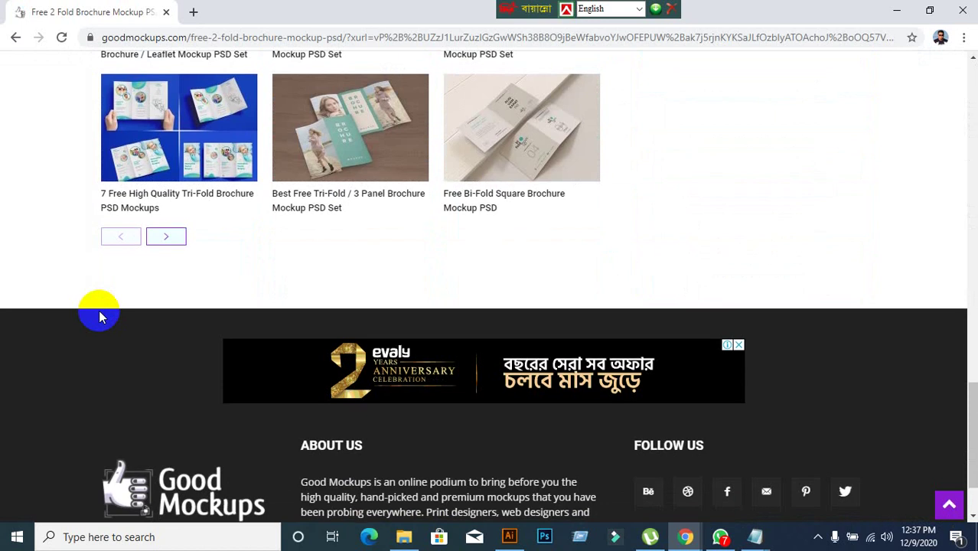
pyautogui.scroll(5, 99, 313)
pyautogui.scroll(10, 99, 314)
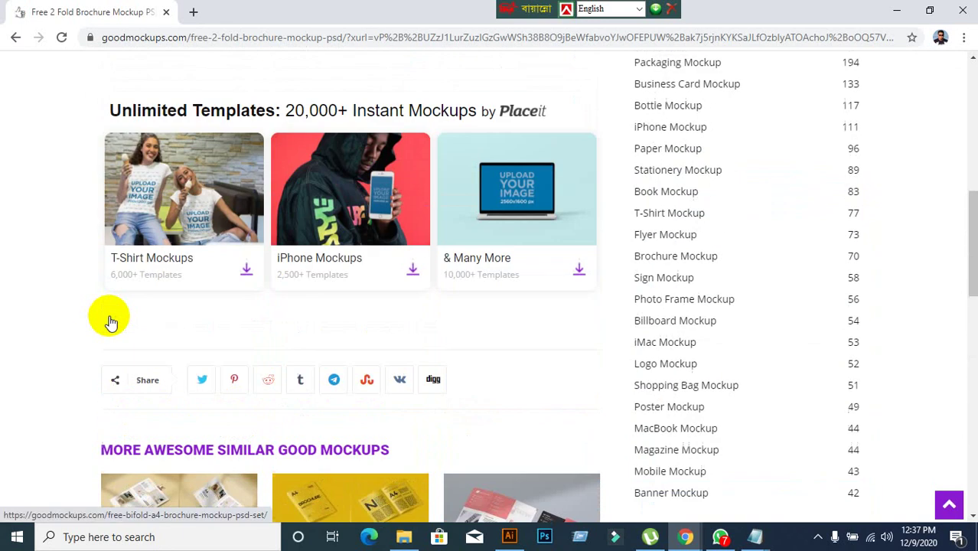
pyautogui.scroll(1, 110, 321)
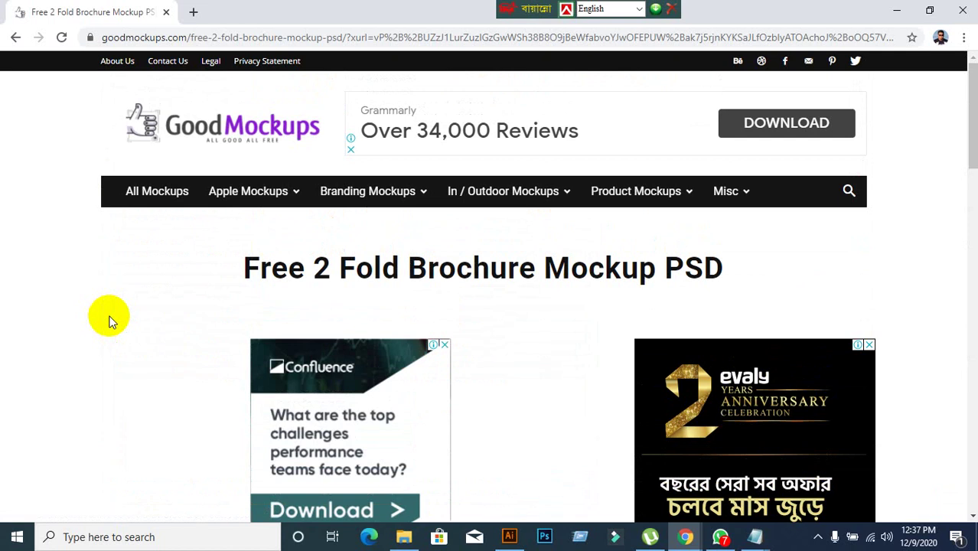
pyautogui.scroll(-2, 109, 321)
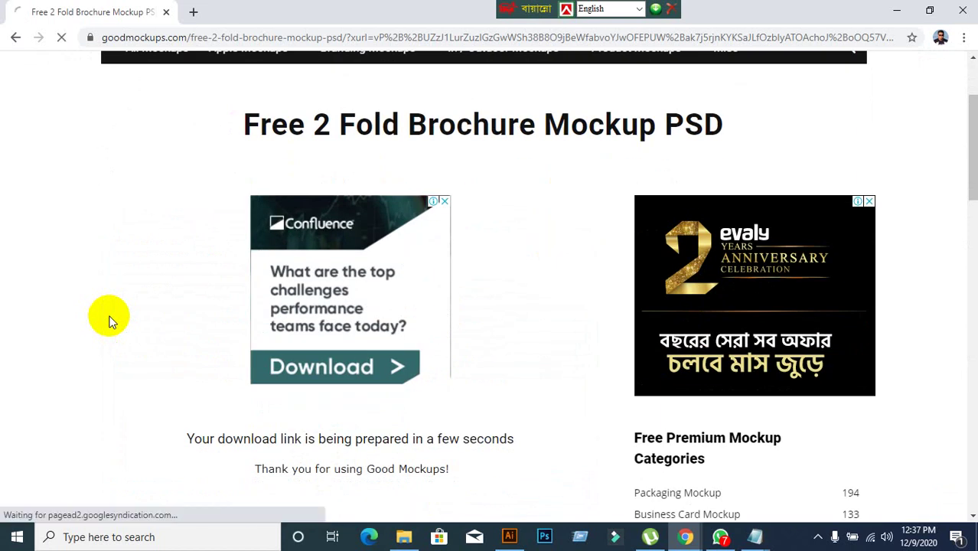
pyautogui.scroll(-4, 110, 322)
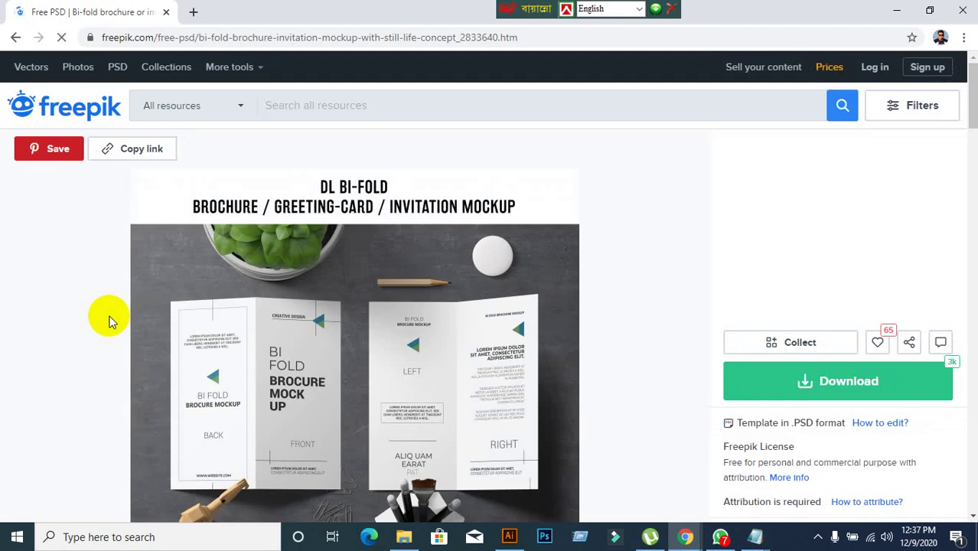
# Download the bi-fold brochure mockup PSD from Freepik using the free, attribution-required option
pyautogui.click(825, 392)
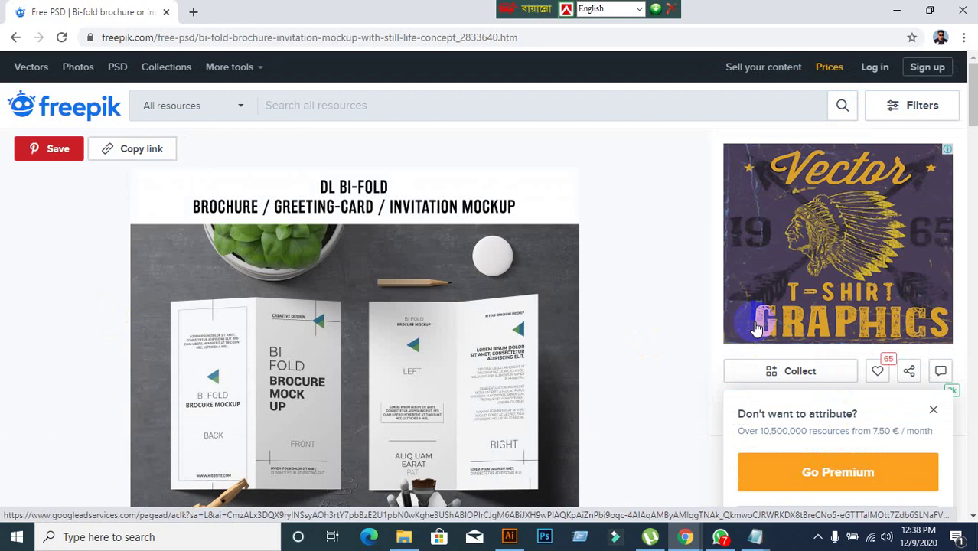
pyautogui.click(756, 328)
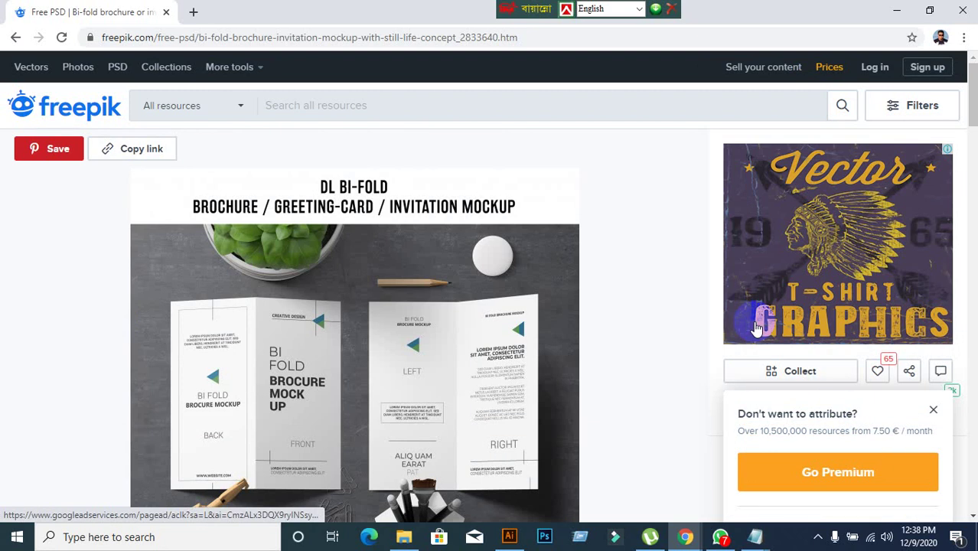
pyautogui.scroll(-2, 689, 337)
pyautogui.scroll(-2, 559, 356)
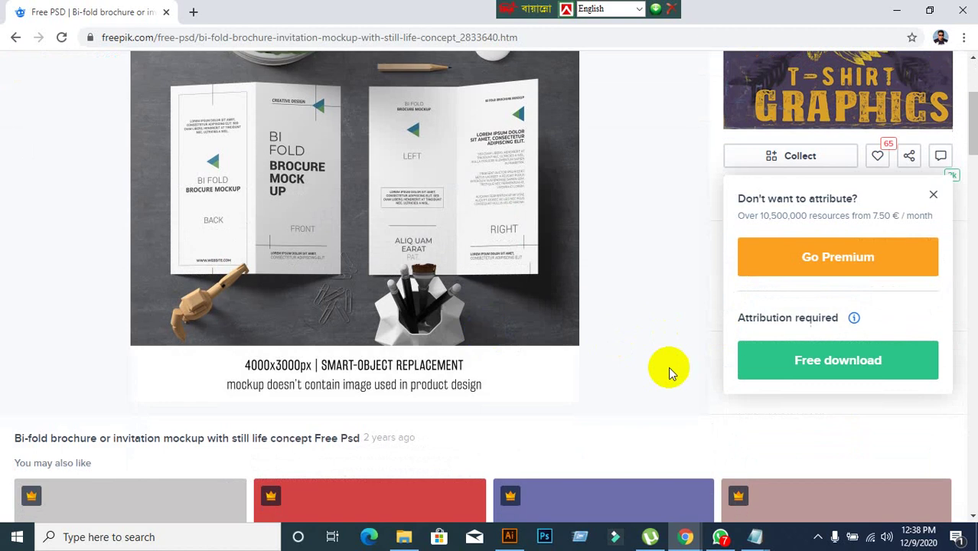
pyautogui.click(858, 367)
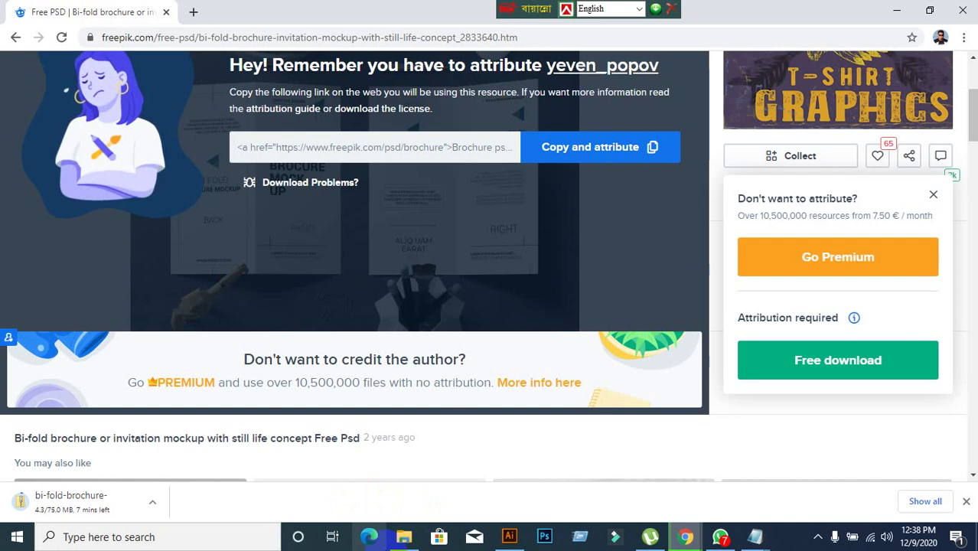
# Switch to File Explorer and look through the Project For Student folder and its parent Desktop folder
pyautogui.click(405, 539)
pyautogui.scroll(-2, 468, 432)
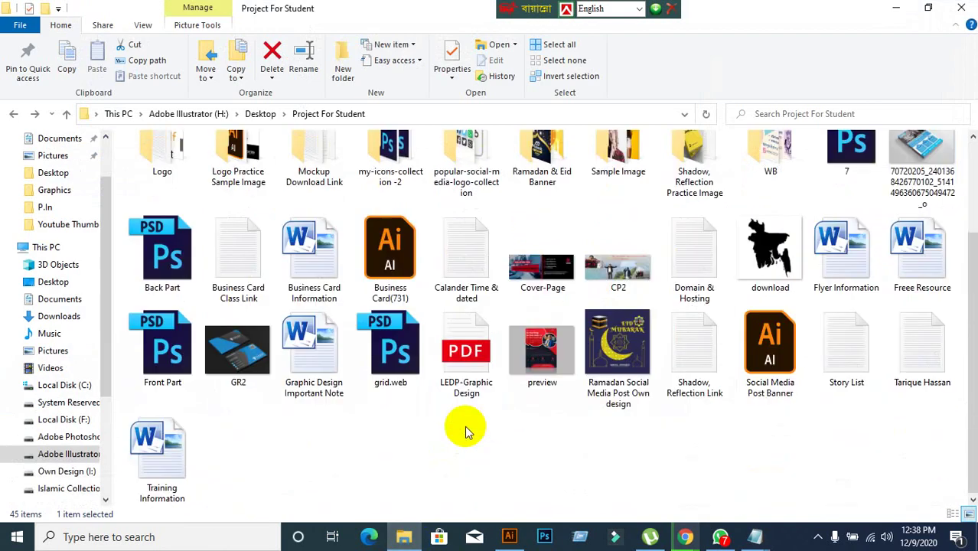
pyautogui.scroll(2, 469, 433)
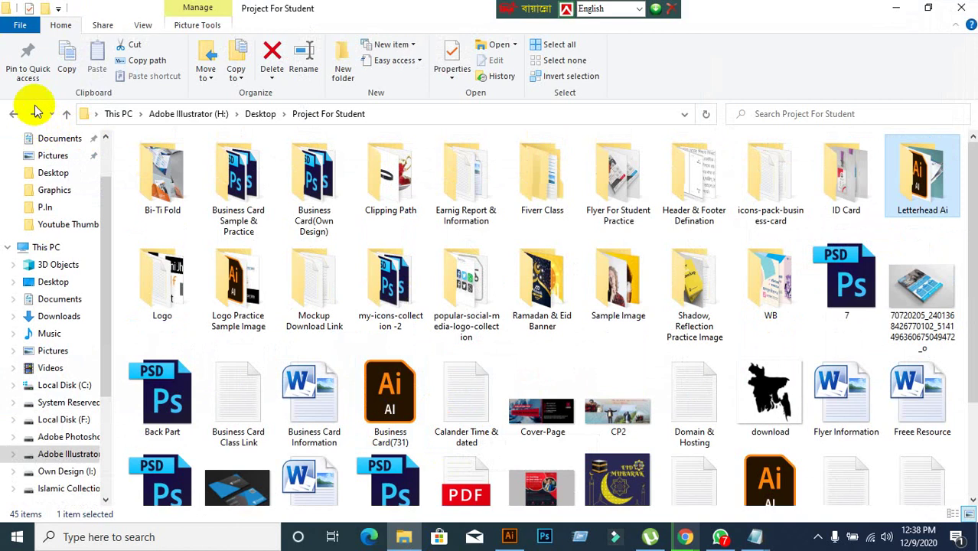
pyautogui.click(15, 113)
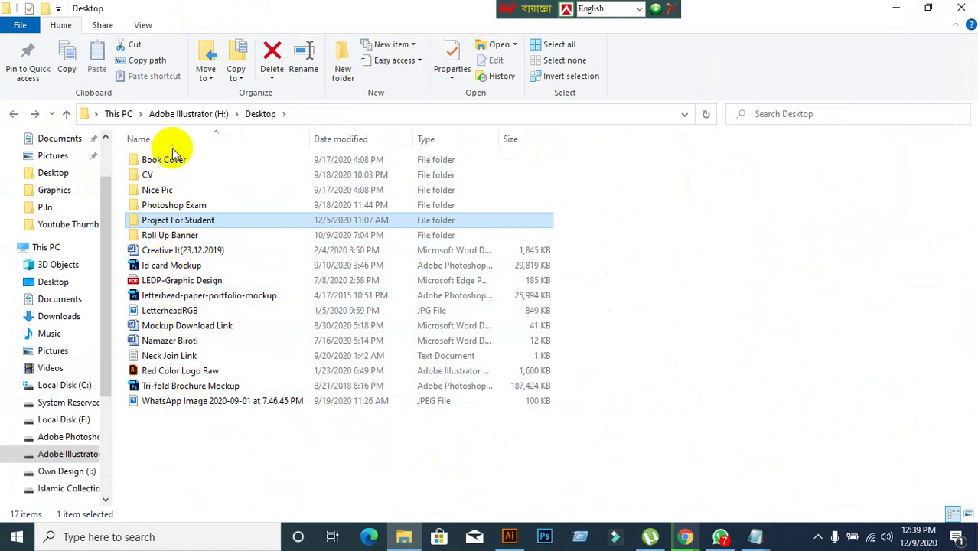
pyautogui.click(896, 8)
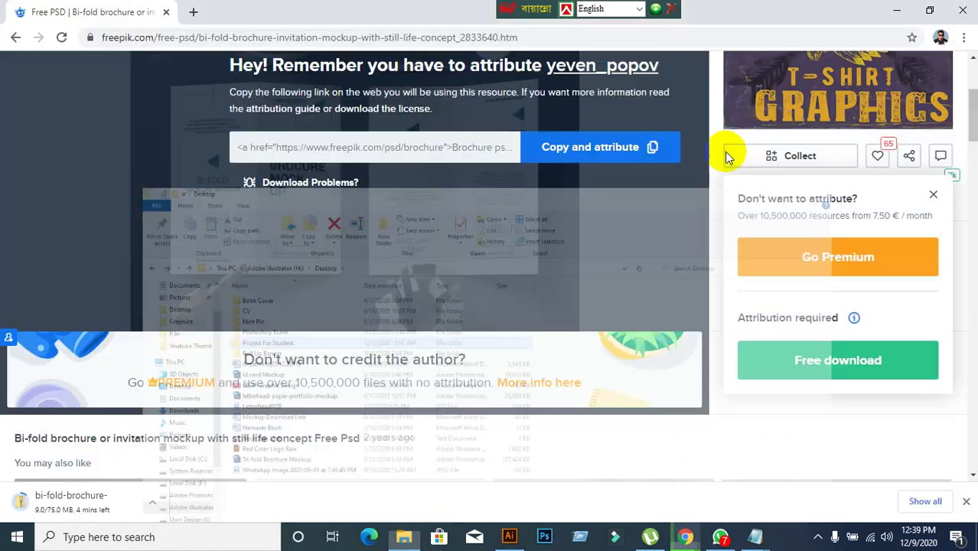
# Switch to Illustrator and view the bi-fold brochure artwork in Flyer-31(7.12.2020).ai
pyautogui.click(896, 11)
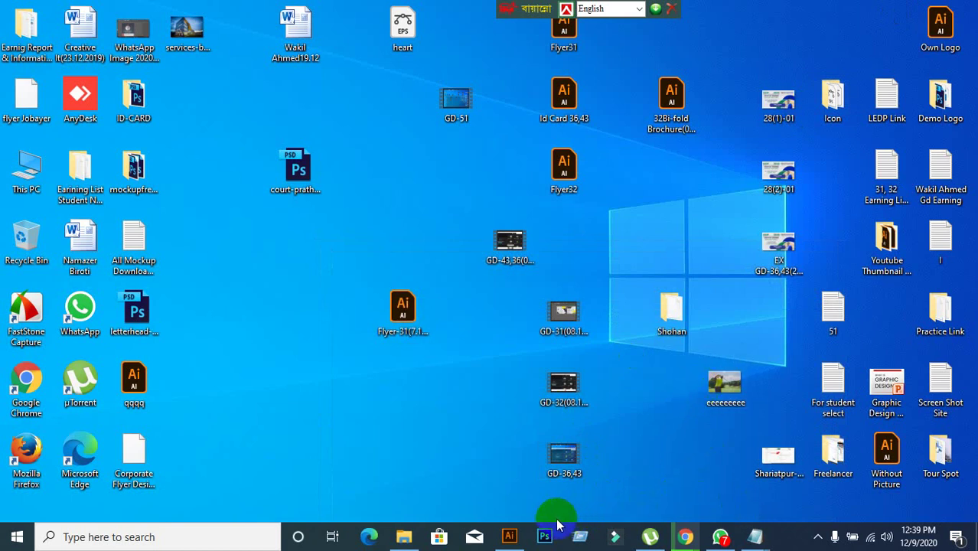
pyautogui.click(512, 538)
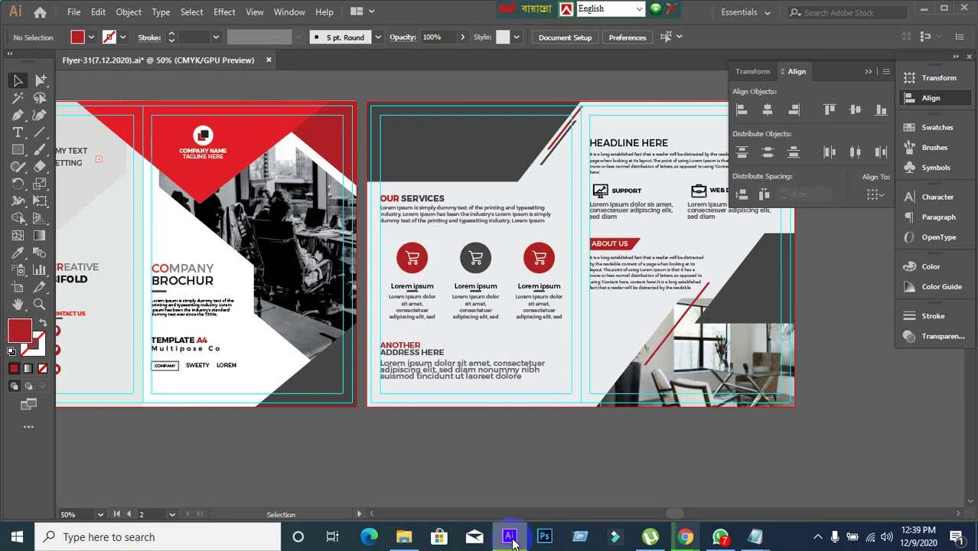
pyautogui.click(510, 538)
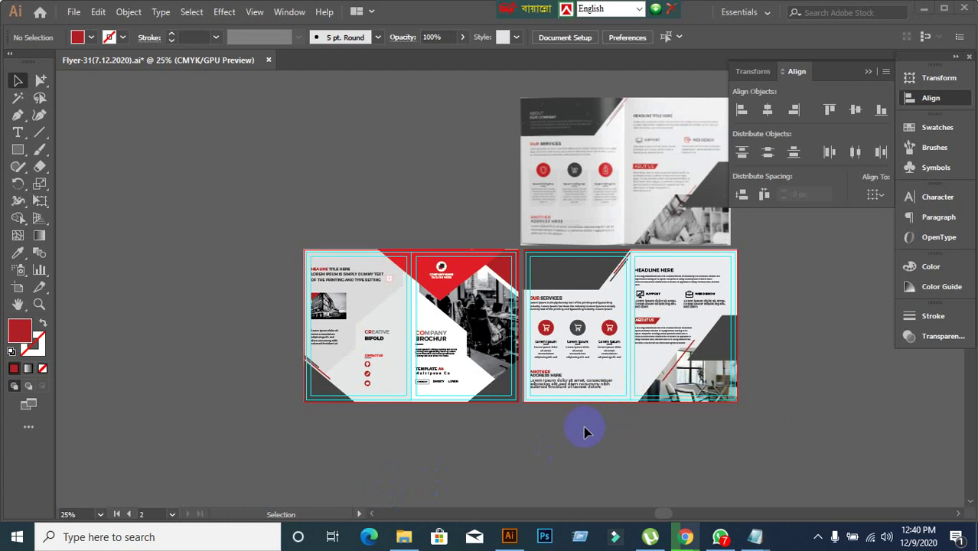
pyautogui.click(923, 9)
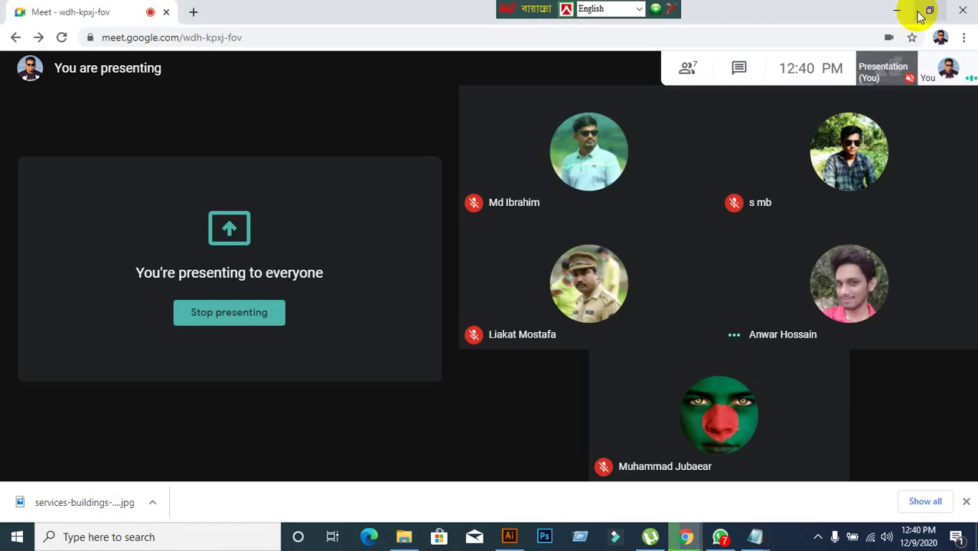
# Put away the Google Meet window and select the 479 PSD file in the extracted mockup folder
pyautogui.click(897, 17)
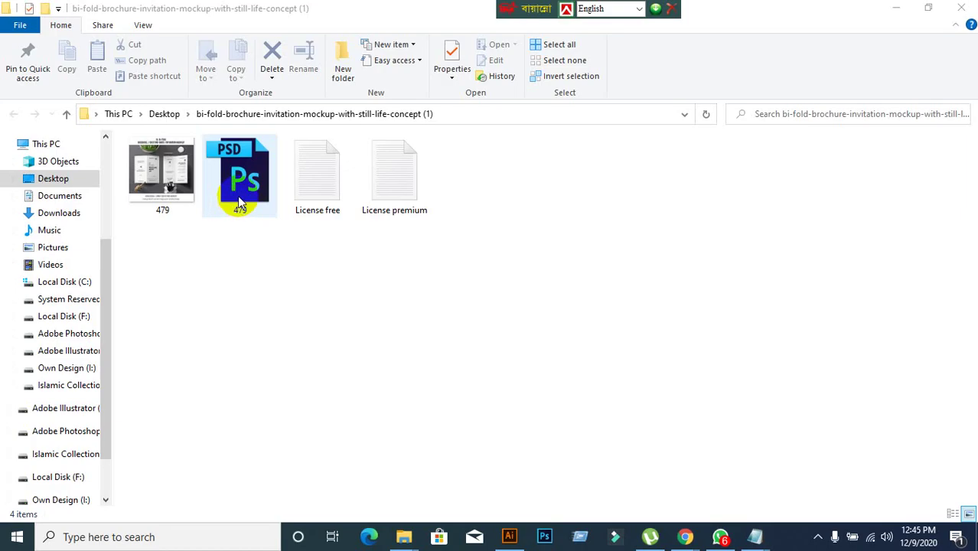
pyautogui.click(238, 184)
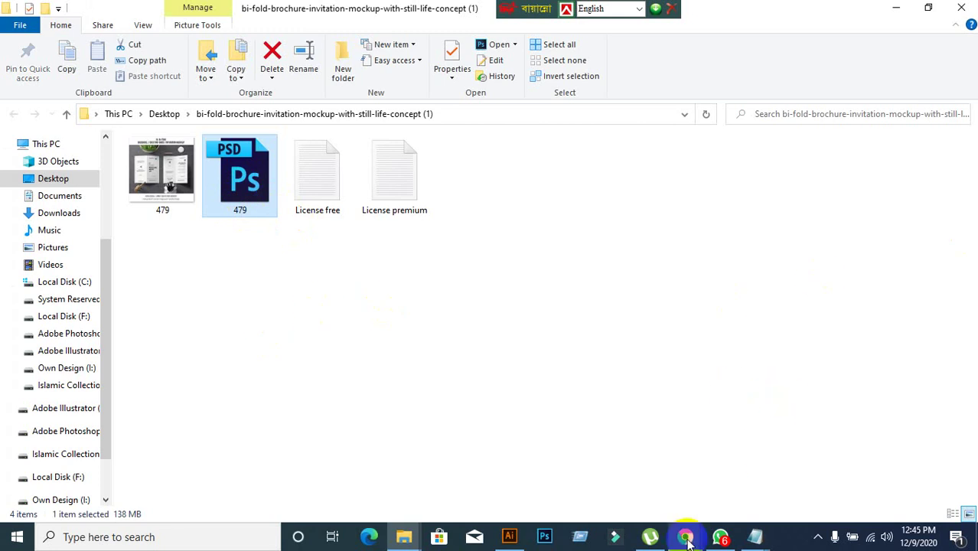
# Switch to the Google Meet call, turn the microphone off and minimize the meeting window
pyautogui.moveTo(687, 539)
pyautogui.click(528, 470)
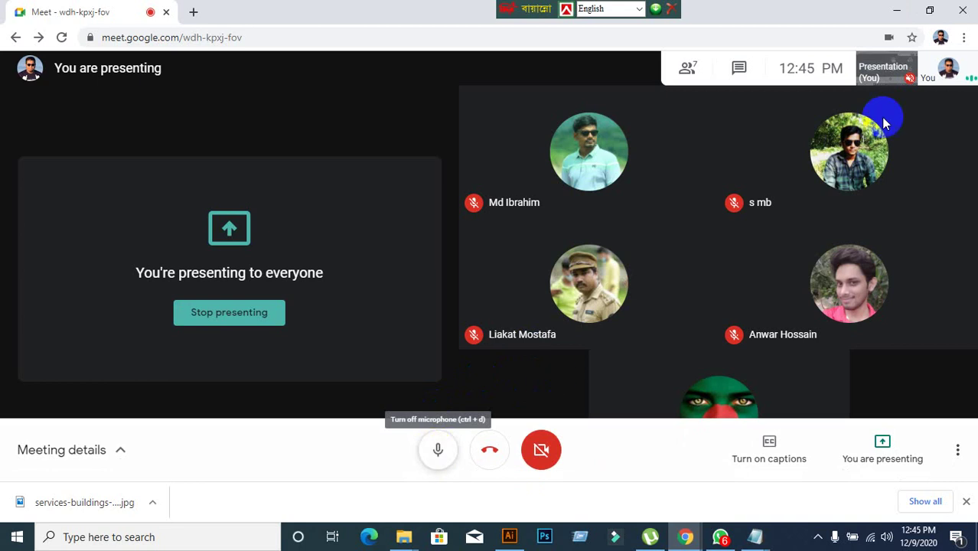
pyautogui.click(439, 449)
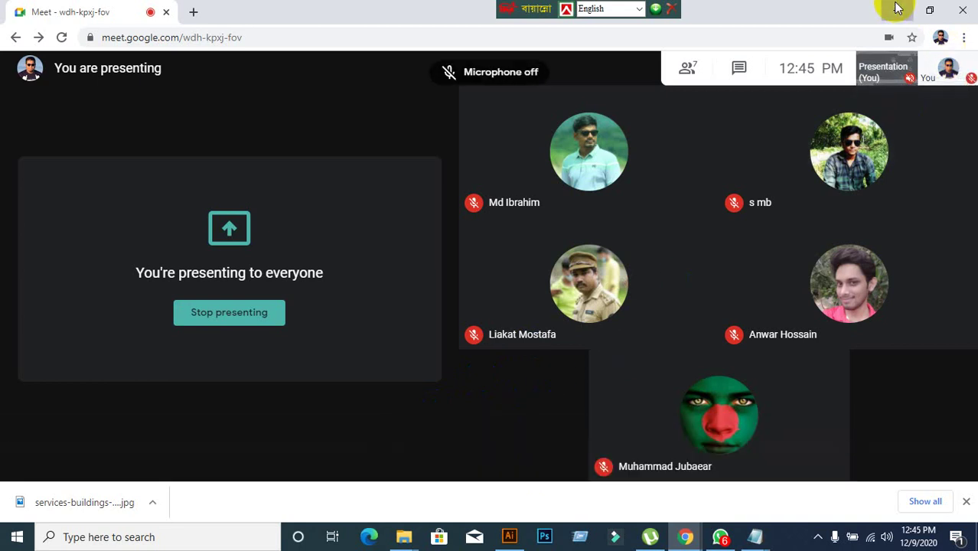
pyautogui.click(896, 10)
pyautogui.click(900, 10)
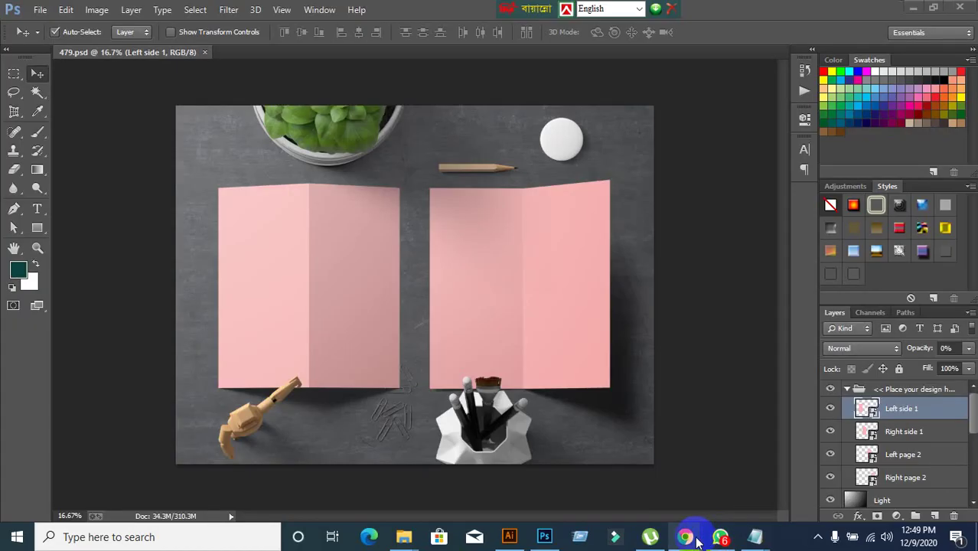
# Return to the Google Meet call from Photoshop and turn the microphone back on
pyautogui.moveTo(684, 536)
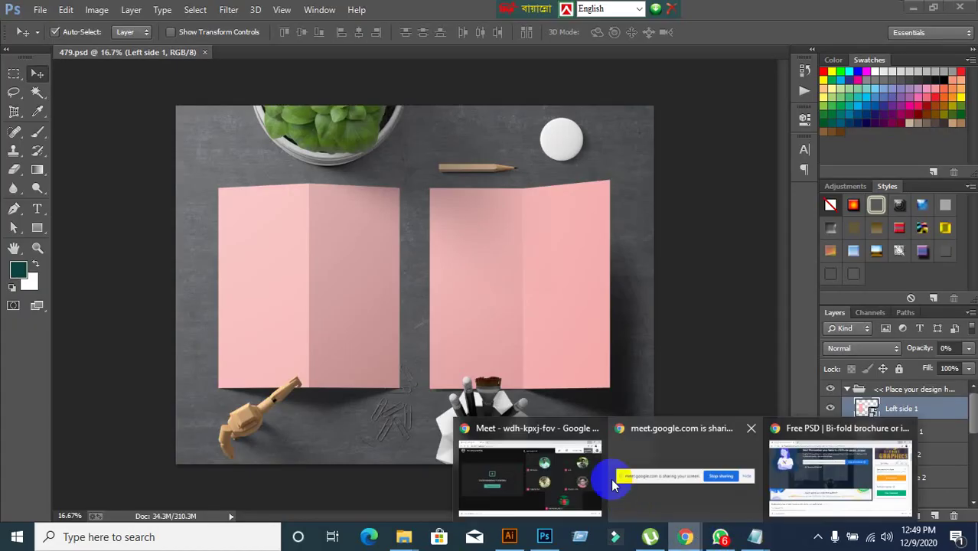
pyautogui.click(504, 466)
pyautogui.click(437, 450)
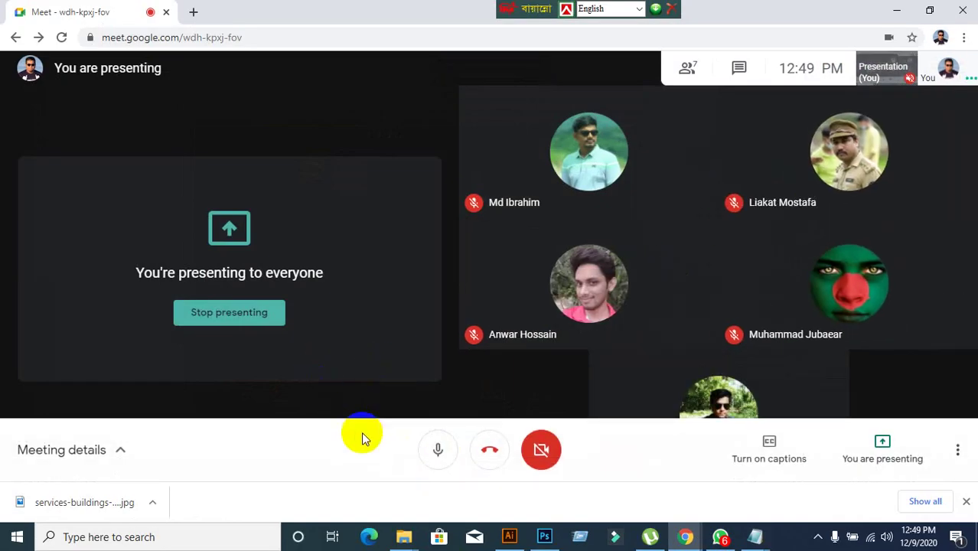
# Switch to Illustrator and examine the brochure's cover spread and inside spread in Flyer-31(7.12.2020).ai
pyautogui.click(509, 537)
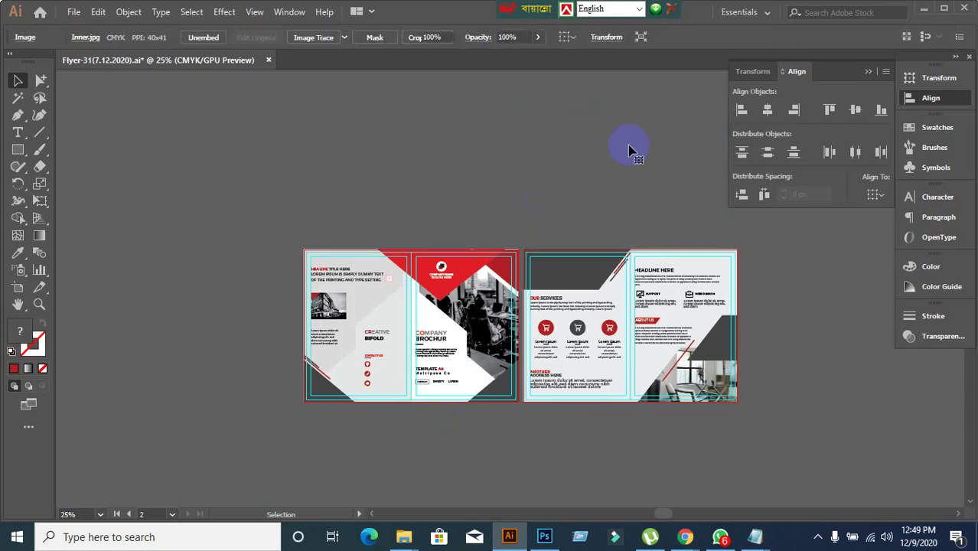
pyautogui.scroll(-1, 543, 306)
pyautogui.scroll(2, 395, 334)
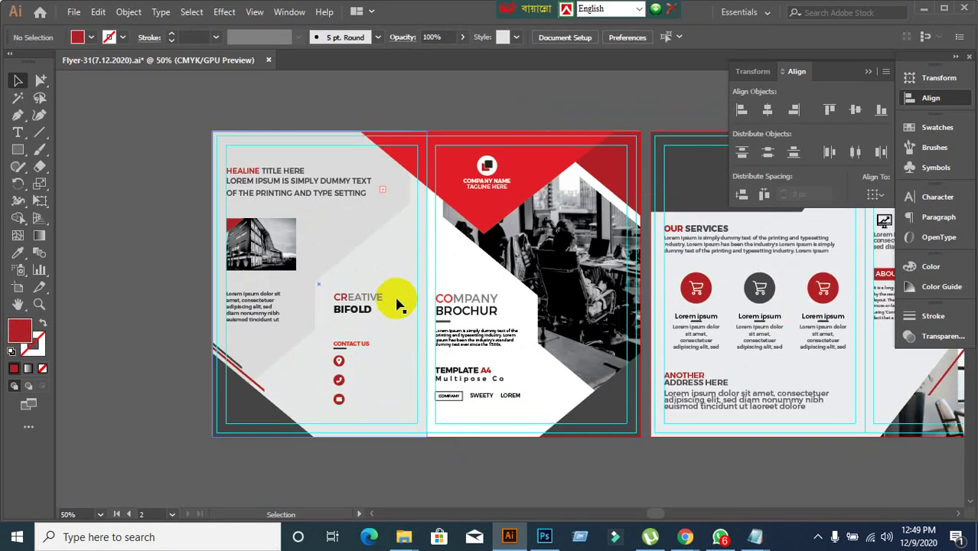
pyautogui.click(209, 238)
pyautogui.click(151, 300)
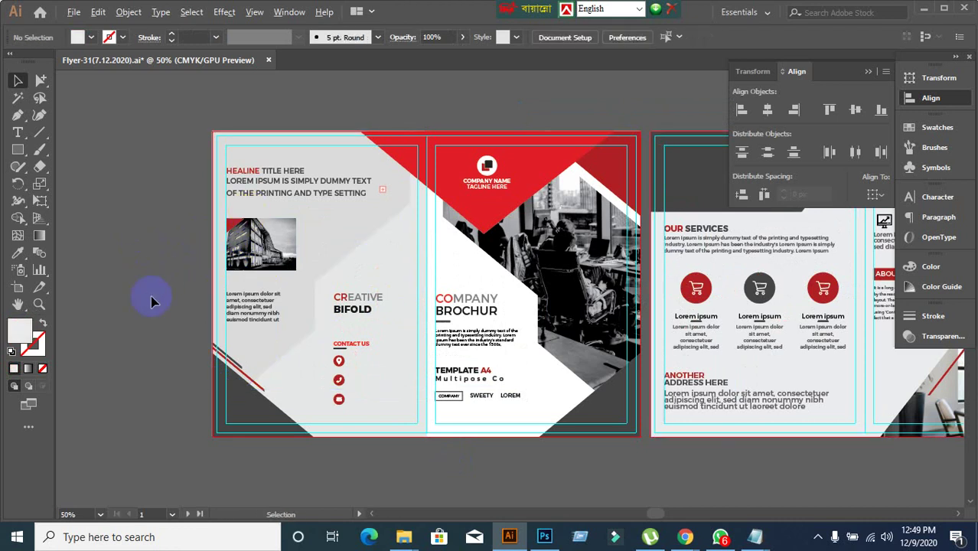
pyautogui.scroll(-1, 152, 300)
pyautogui.scroll(1, 184, 310)
pyautogui.moveTo(425, 343); pyautogui.dragTo(258, 343)
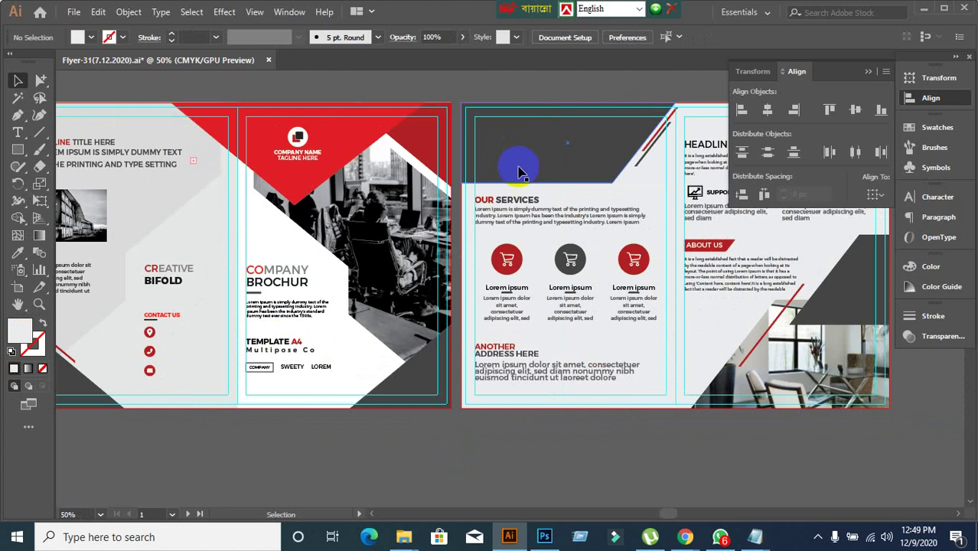
pyautogui.scroll(-2, 550, 285)
pyautogui.hscroll(2, 543, 291)
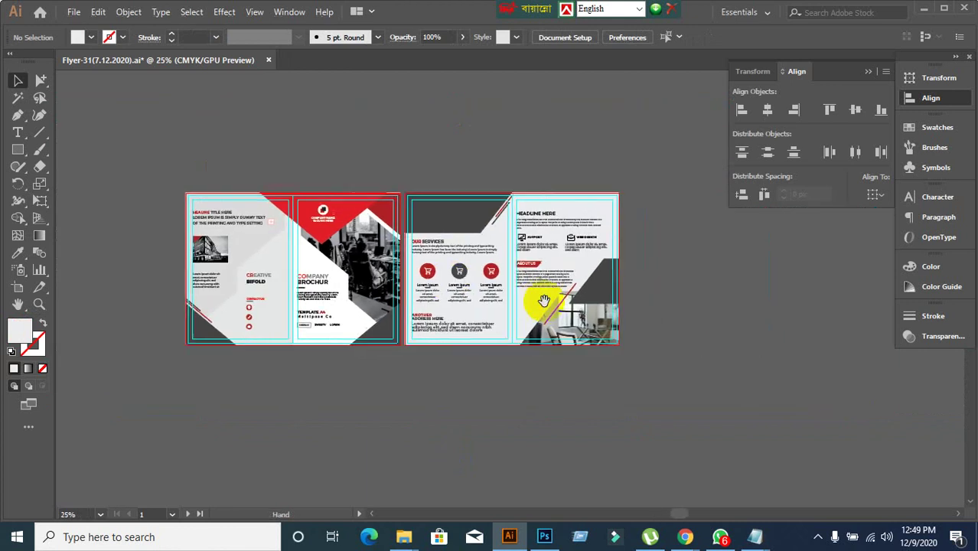
pyautogui.moveTo(425, 174); pyautogui.dragTo(597, 373)
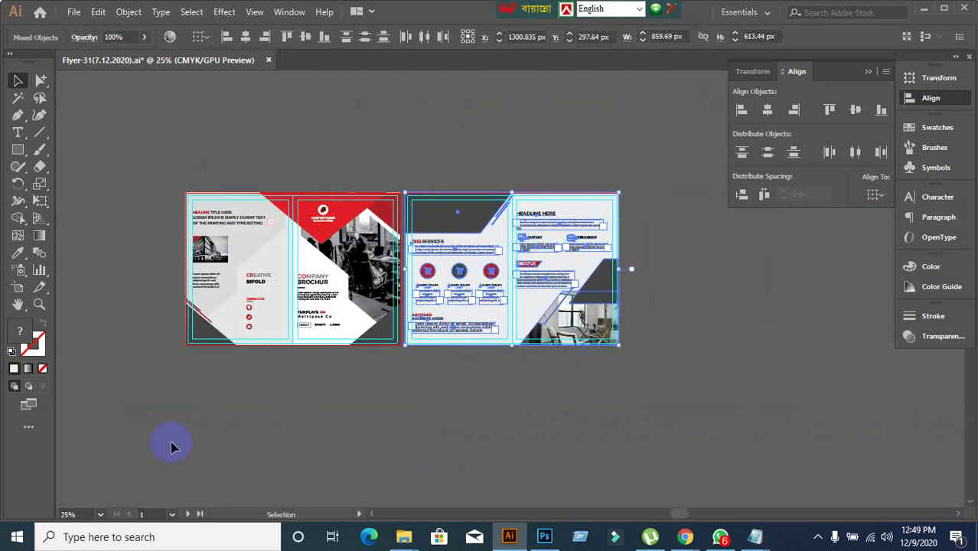
pyautogui.click(181, 414)
# Group all the artwork of the brochure's cover spread on the first artboard
pyautogui.scroll(1, 109, 383)
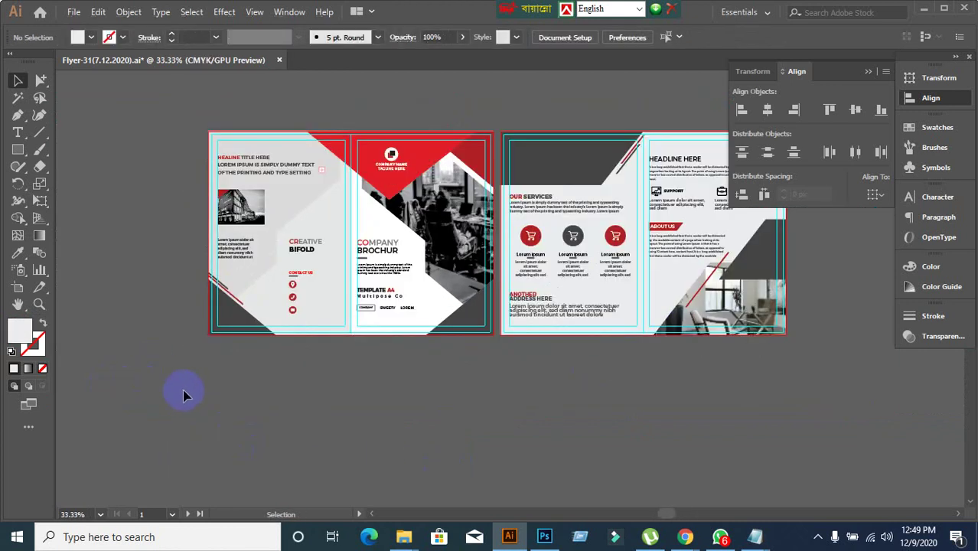
pyautogui.moveTo(182, 389); pyautogui.dragTo(321, 437)
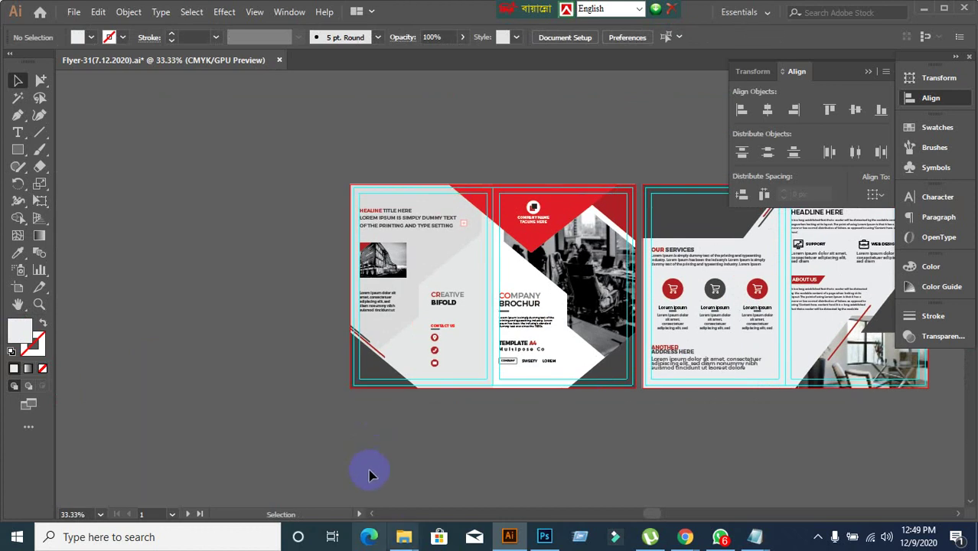
pyautogui.moveTo(305, 157); pyautogui.dragTo(385, 228)
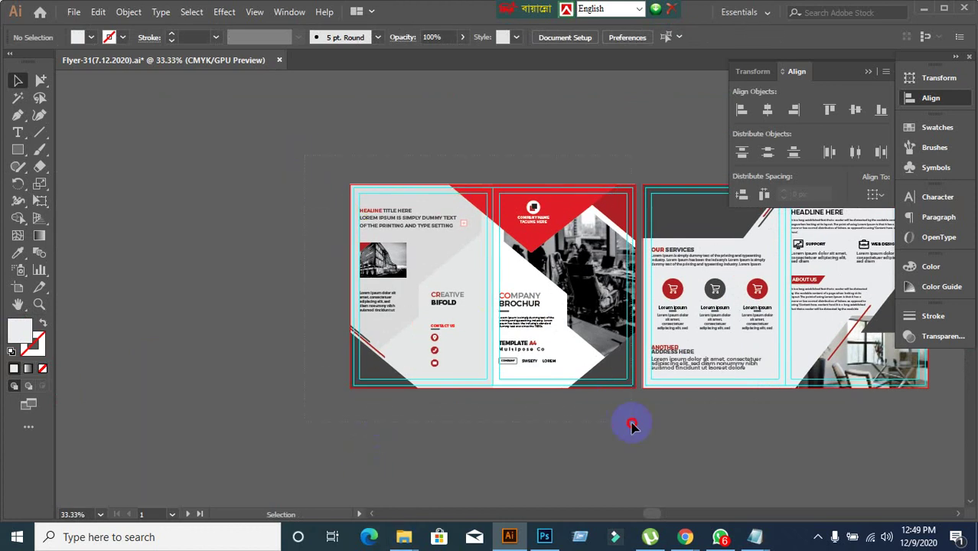
pyautogui.moveTo(631, 426); pyautogui.dragTo(627, 425)
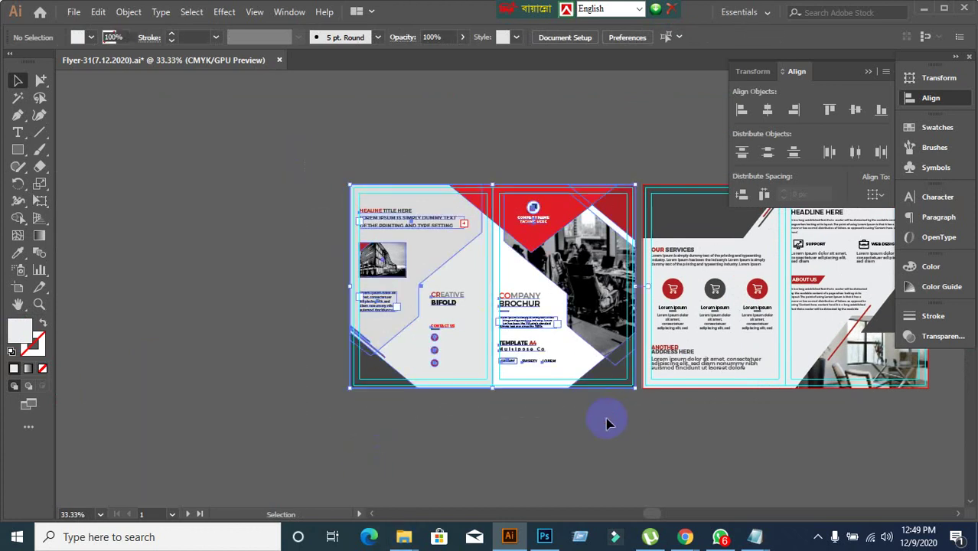
pyautogui.click(528, 458)
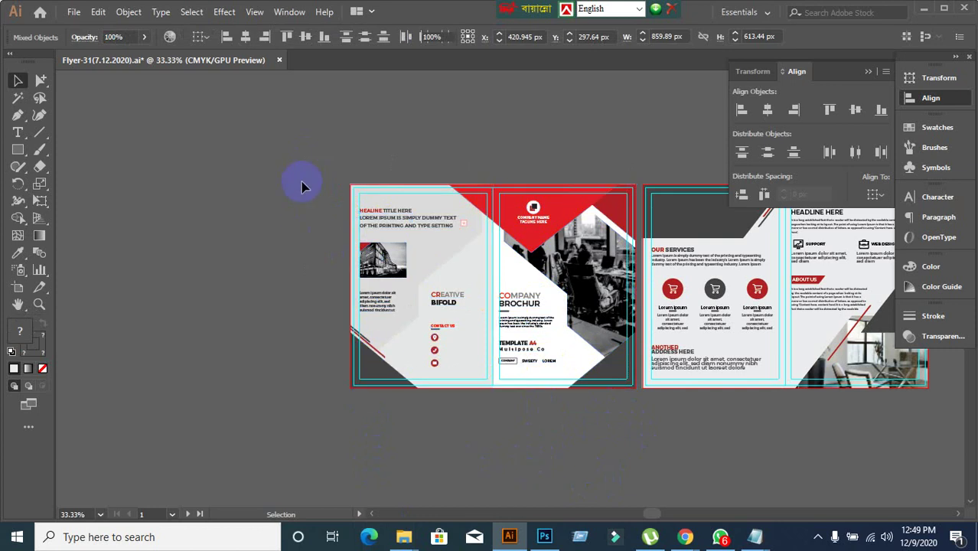
pyautogui.moveTo(637, 427); pyautogui.dragTo(629, 450)
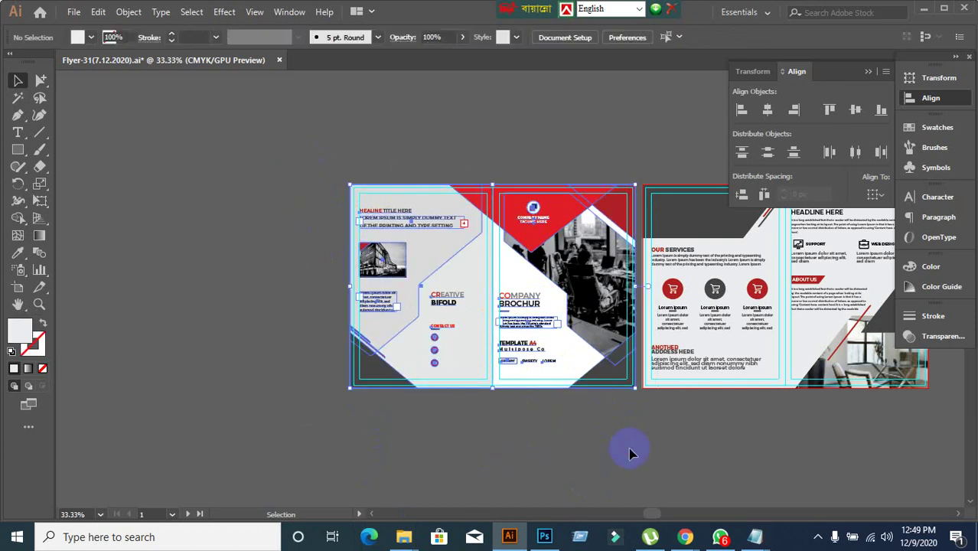
pyautogui.hotkey('ctrl', 'g')
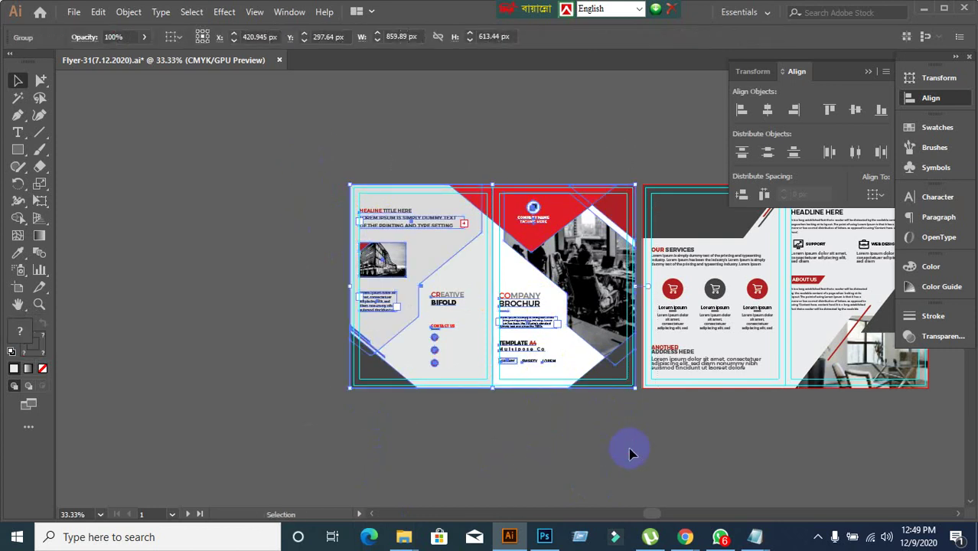
# Delete the grouped cover spread as a test and undo the deletion
pyautogui.press('Delete')
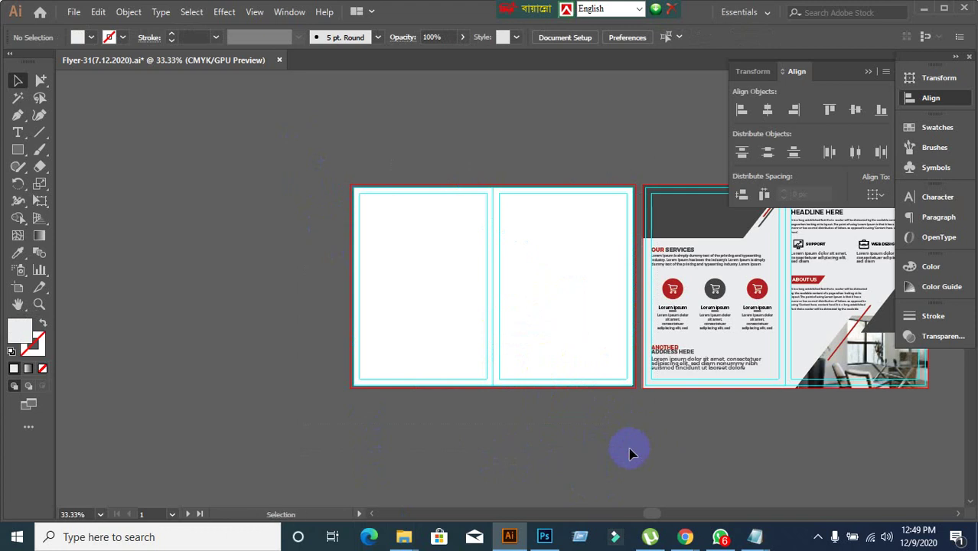
pyautogui.hotkey('ctrl', 'z')
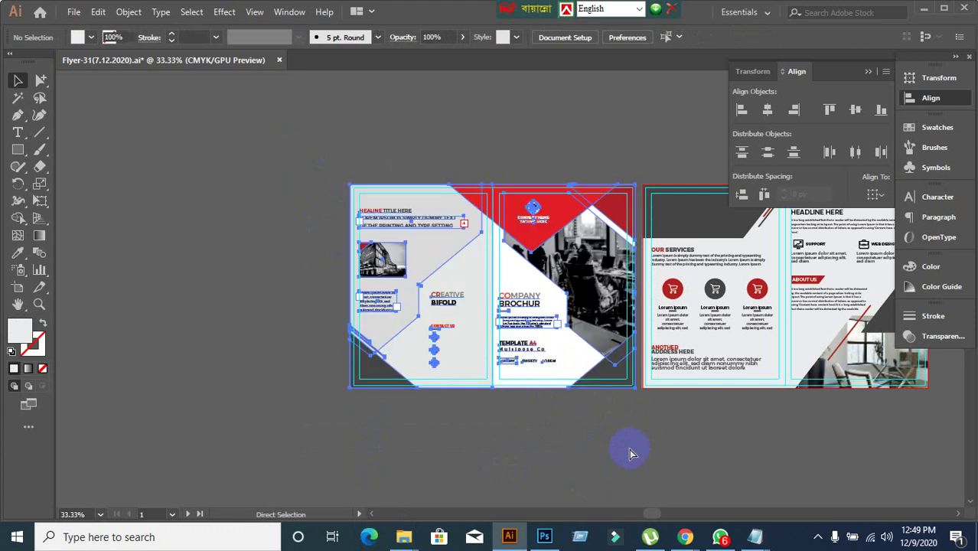
pyautogui.hotkey('ctrl', 'z')
# Group all the artwork of the inside spread with the Our Services section on the second artboard
pyautogui.moveTo(640, 449); pyautogui.dragTo(378, 430)
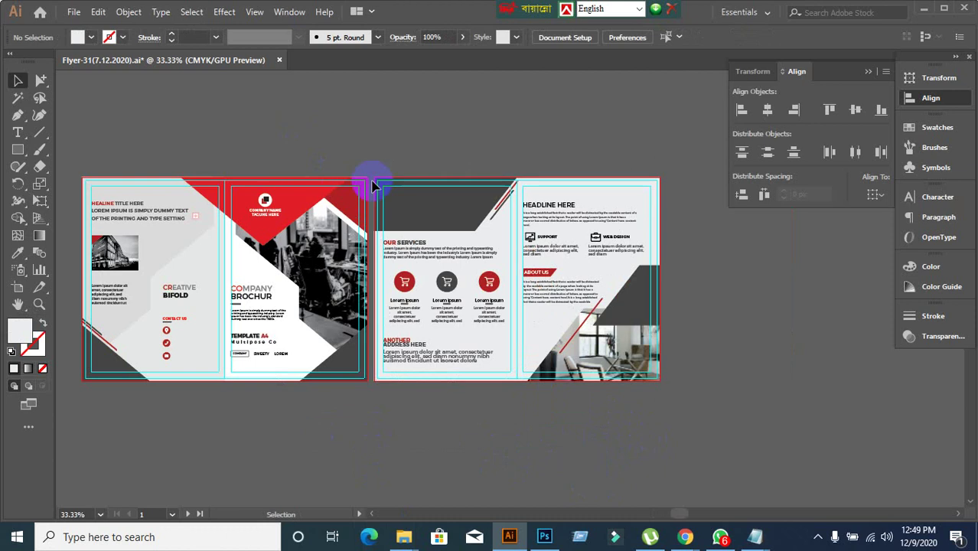
pyautogui.hotkey('ctrl', 'a')
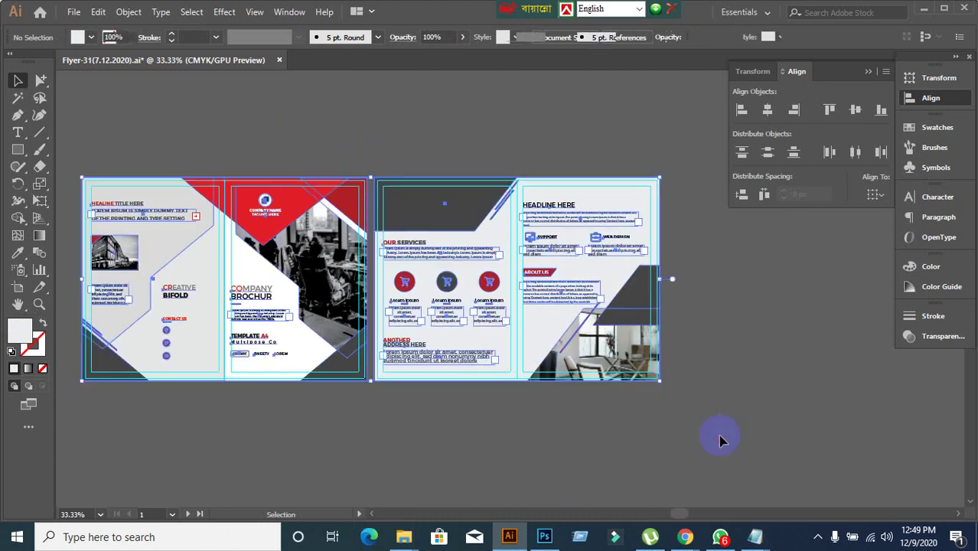
pyautogui.click(715, 439)
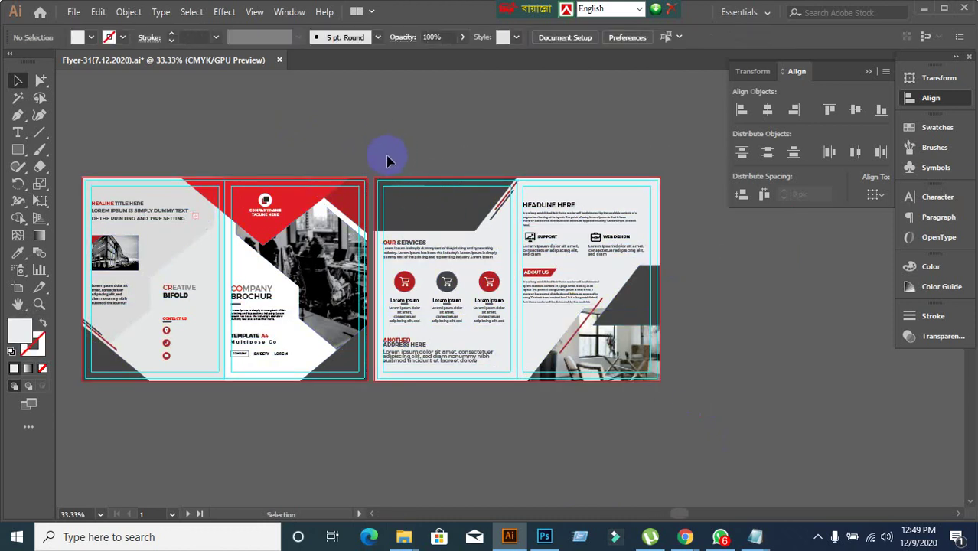
pyautogui.click(702, 411)
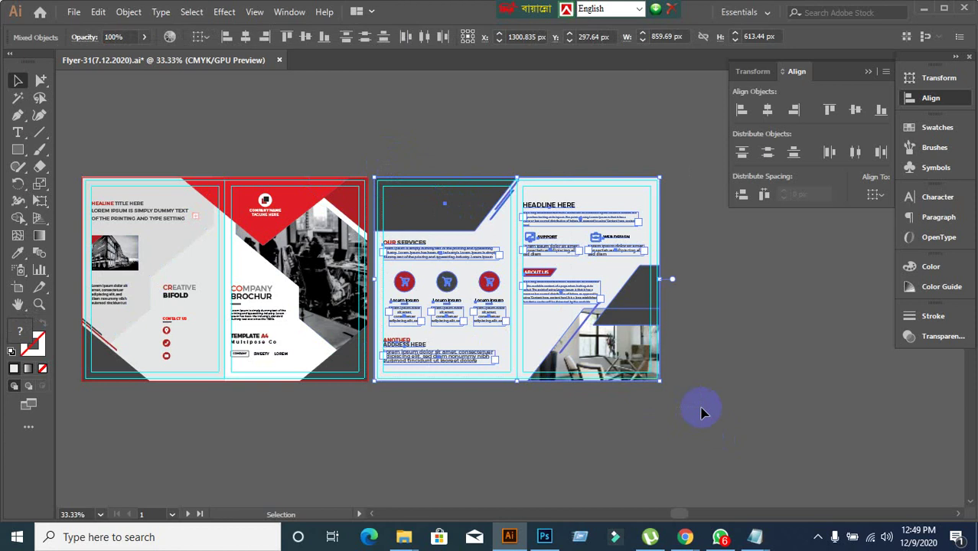
pyautogui.hotkey('ctrl', 'alt')
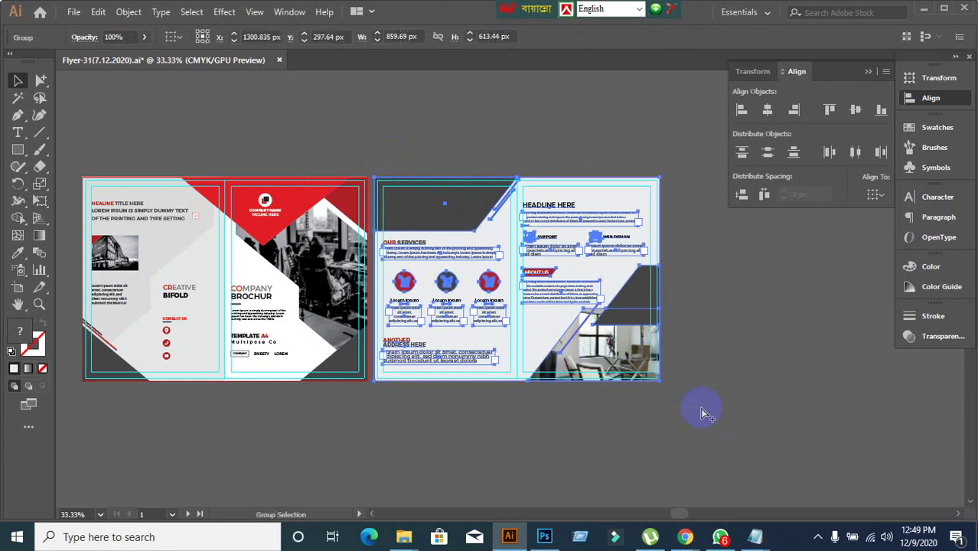
# Test the inside spread's grouping by deleting it twice, undoing the deletion each time
pyautogui.press('Delete')
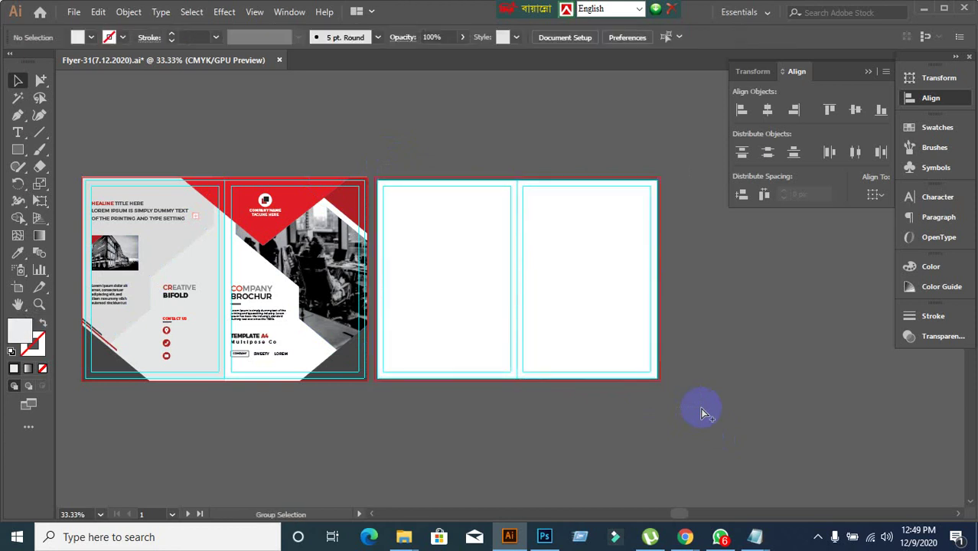
pyautogui.hotkey('ctrl', 'z')
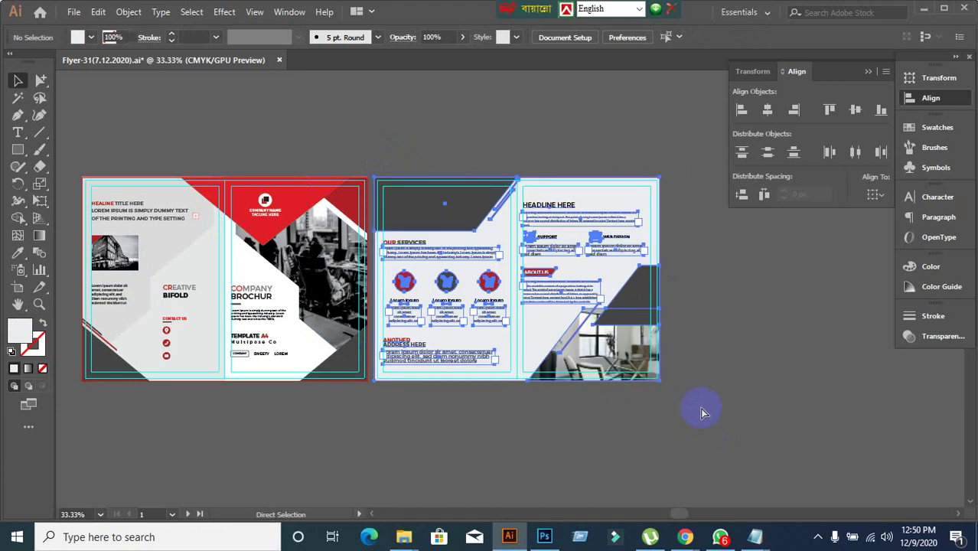
pyautogui.click(498, 440)
pyautogui.click(469, 178)
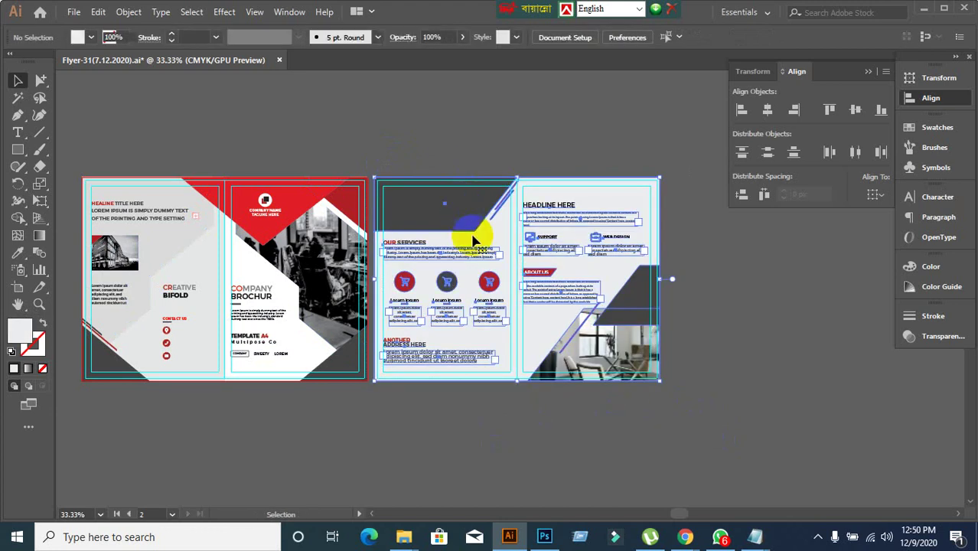
pyautogui.hotkey('ctrl', 'alt')
pyautogui.press('Delete')
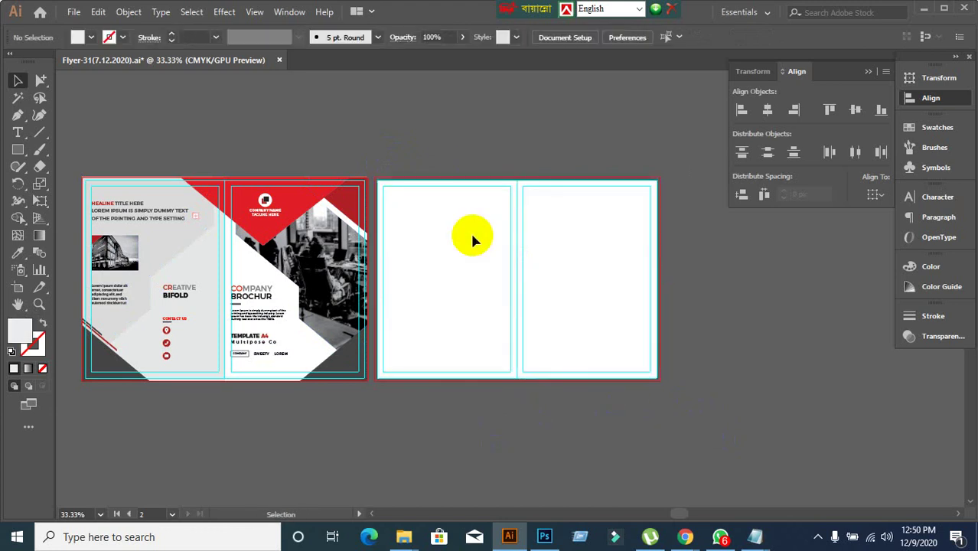
pyautogui.hotkey('ctrl', 'z')
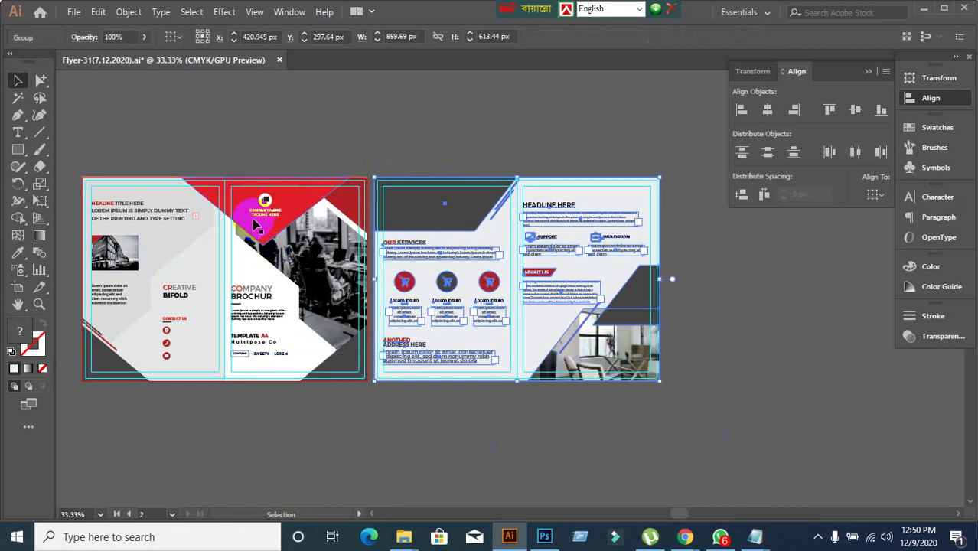
# Test the cover spread's grouping by deleting it through one of its objects and undo the deletion
pyautogui.click(257, 224)
pyautogui.press('Delete')
pyautogui.press('Delete')
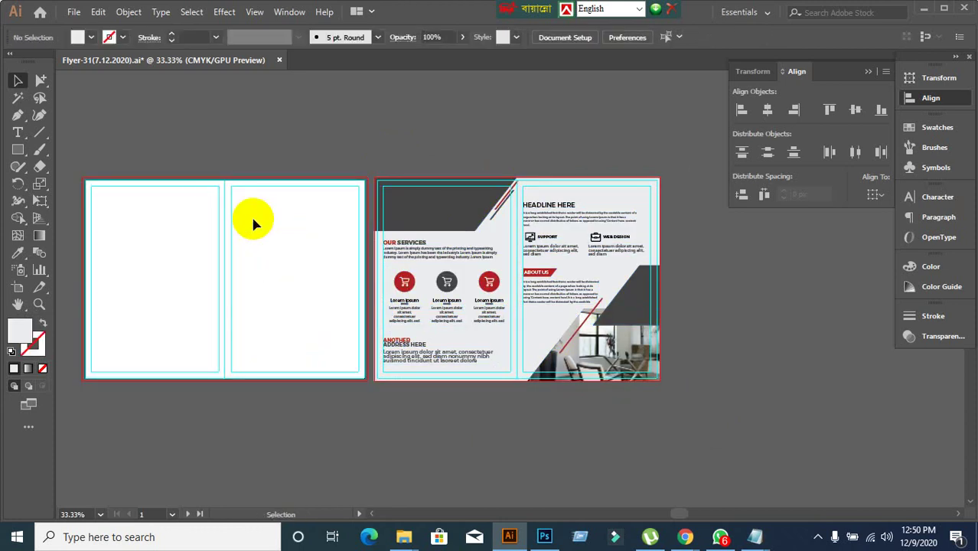
pyautogui.hotkey('ctrl', 'z')
# Try duplicating the grouped cover spread into the empty area beside the first artboard, and undo the copy
pyautogui.moveTo(338, 398); pyautogui.dragTo(627, 409)
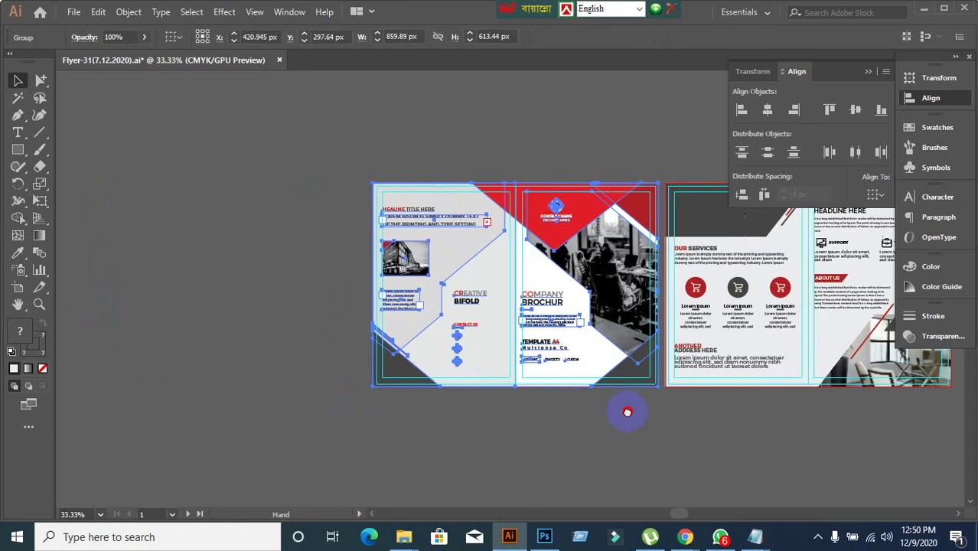
pyautogui.click(524, 412)
pyautogui.click(431, 276)
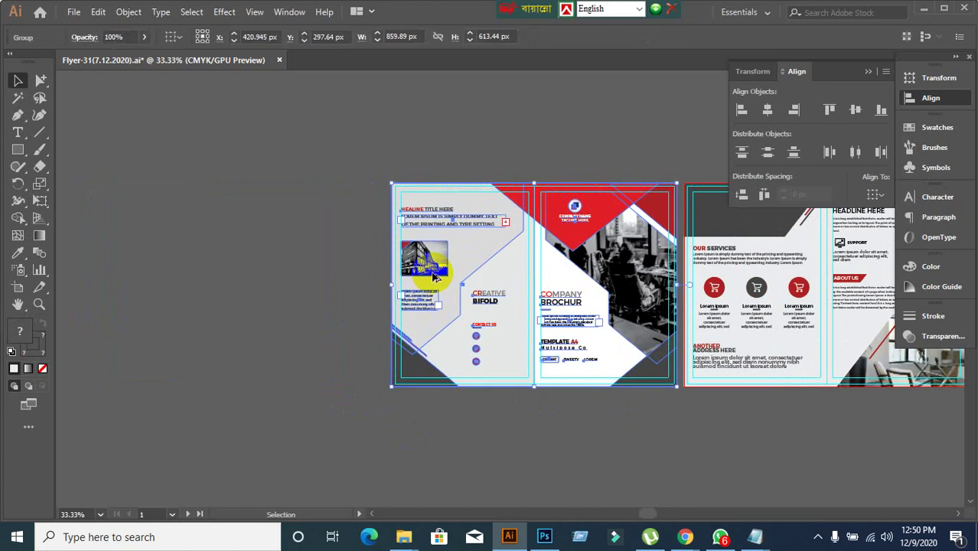
pyautogui.moveTo(451, 268); pyautogui.dragTo(135, 271)
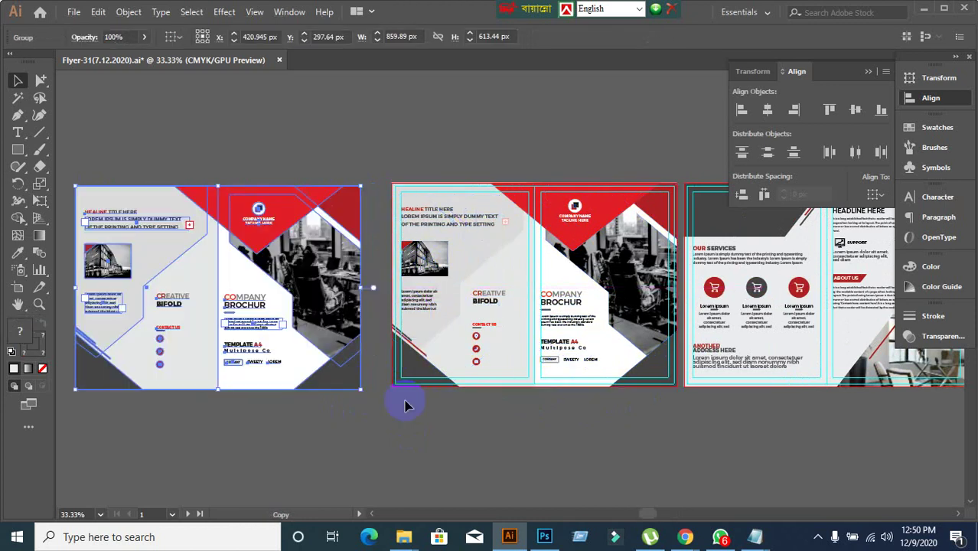
pyautogui.click(469, 448)
pyautogui.hotkey('ctrl', 'z')
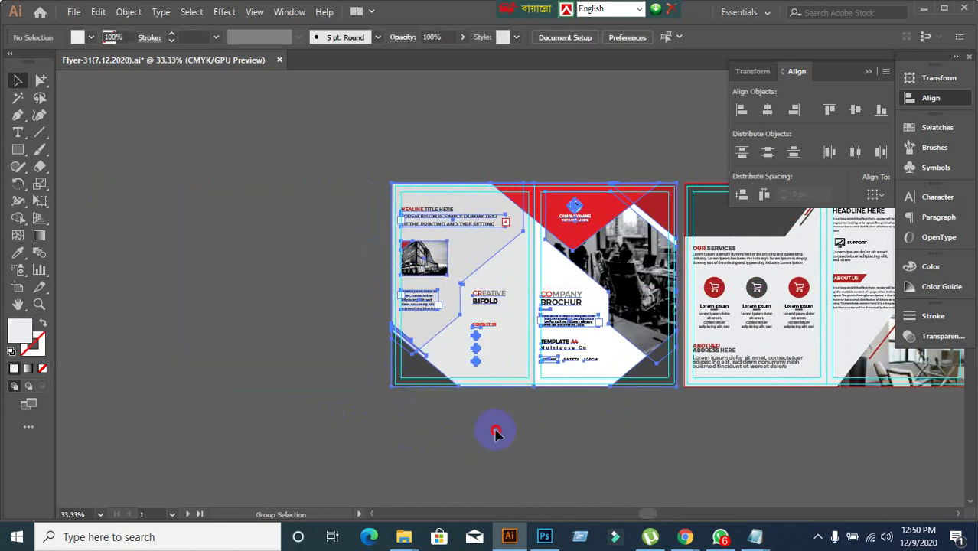
# Unlock the guides in the brochure document
pyautogui.click(493, 283)
pyautogui.rightClick(494, 283)
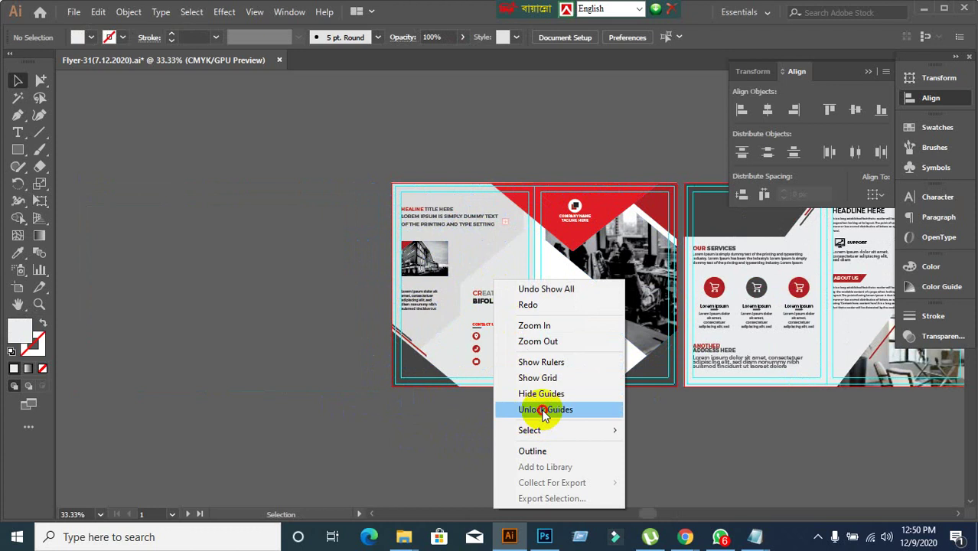
pyautogui.click(537, 408)
# Try copying only the cover spread group off the artboard with the guides unlocked, and undo it
pyautogui.click(471, 274)
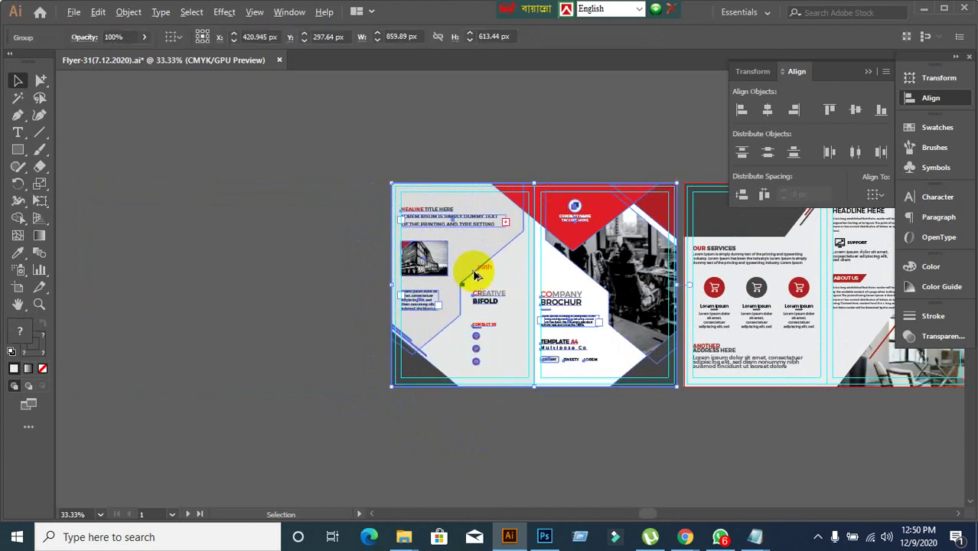
pyautogui.moveTo(471, 274); pyautogui.dragTo(149, 281)
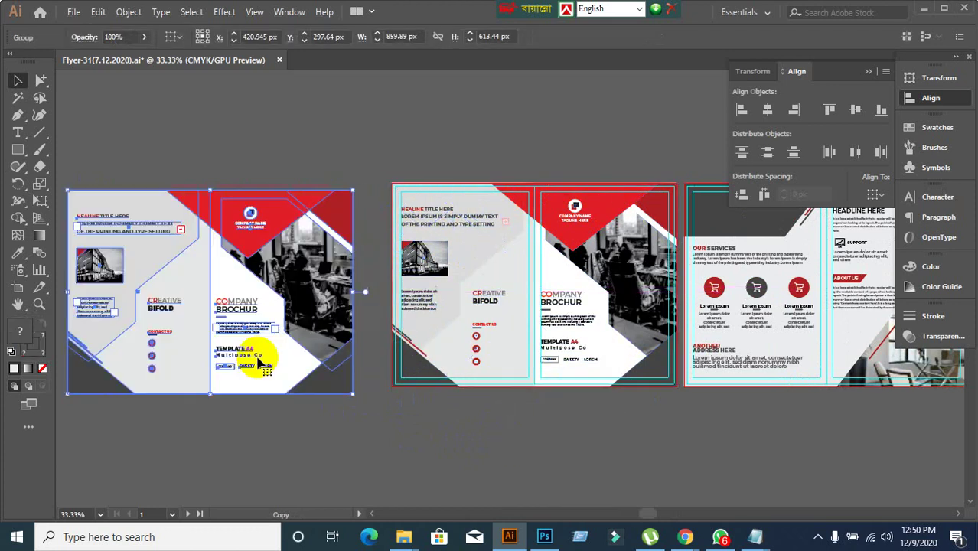
pyautogui.click(414, 438)
pyautogui.hotkey('ctrl', 'z')
# Duplicate the cover spread together with its guides into the empty canvas beside it, and delete the brochure preview image below the copy
pyautogui.moveTo(309, 134); pyautogui.dragTo(670, 426)
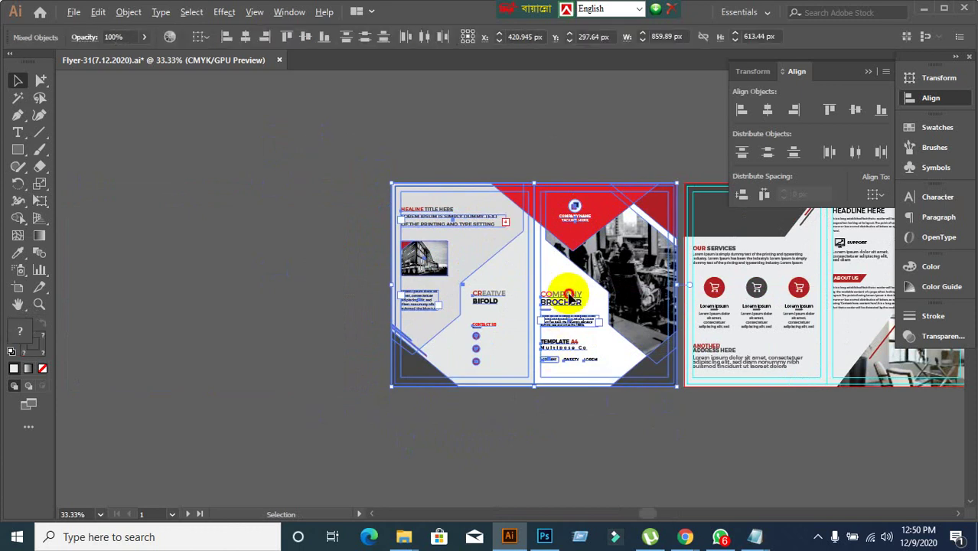
pyautogui.moveTo(570, 298); pyautogui.dragTo(227, 291)
pyautogui.click(359, 442)
pyautogui.moveTo(365, 437); pyautogui.dragTo(448, 323)
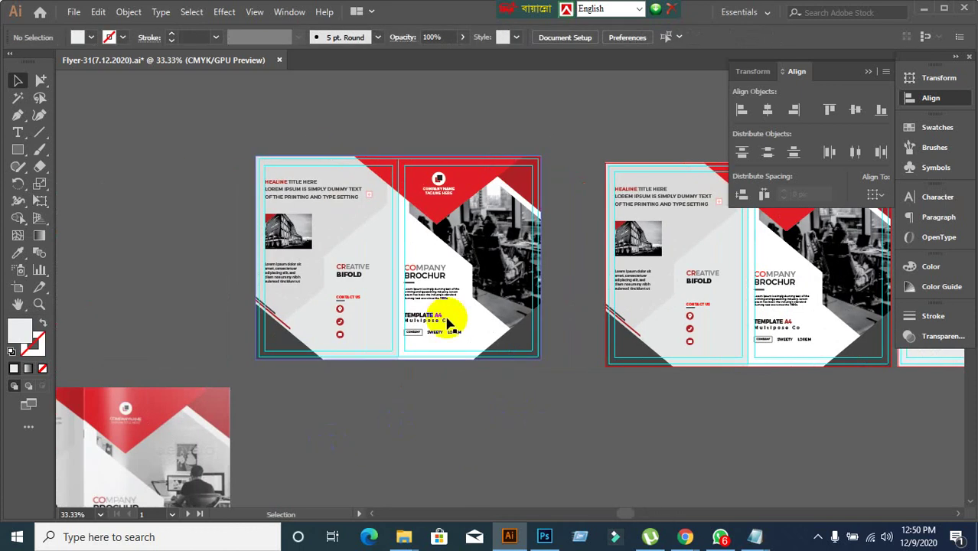
pyautogui.click(182, 401)
pyautogui.press('Delete')
# Draw a rectangle of about 423 by 598 px along the outer guides over the duplicated spread's "Creative Bifold" page
pyautogui.scroll(2, 325, 182)
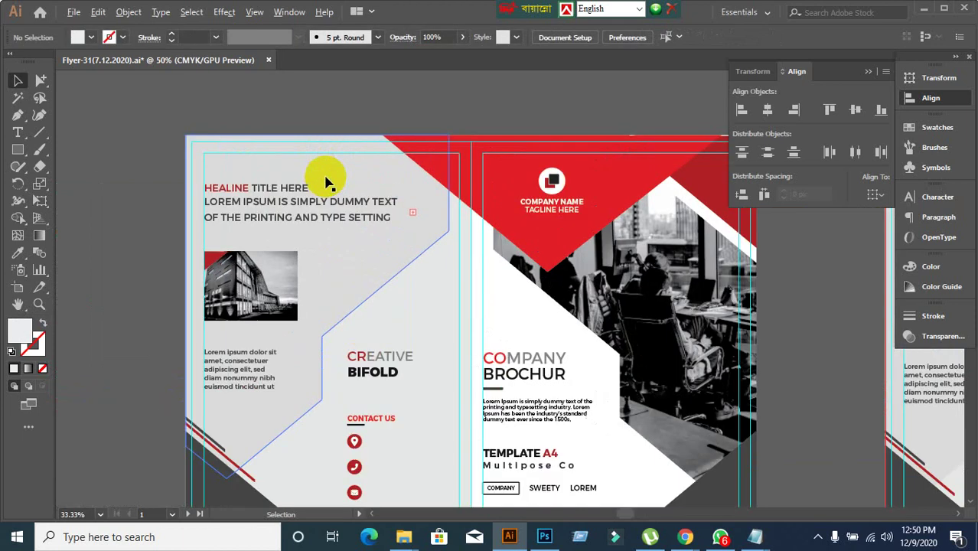
pyautogui.scroll(-1, 264, 203)
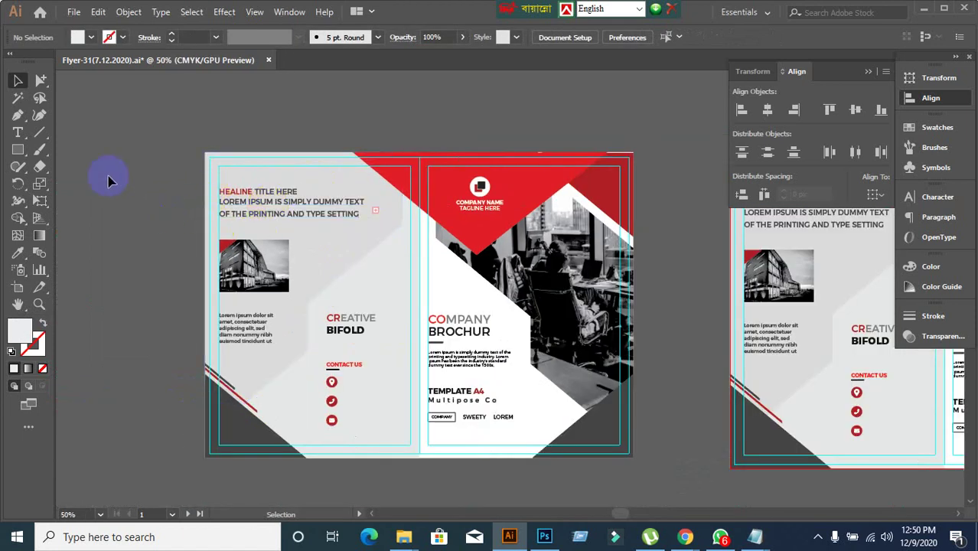
pyautogui.click(18, 150)
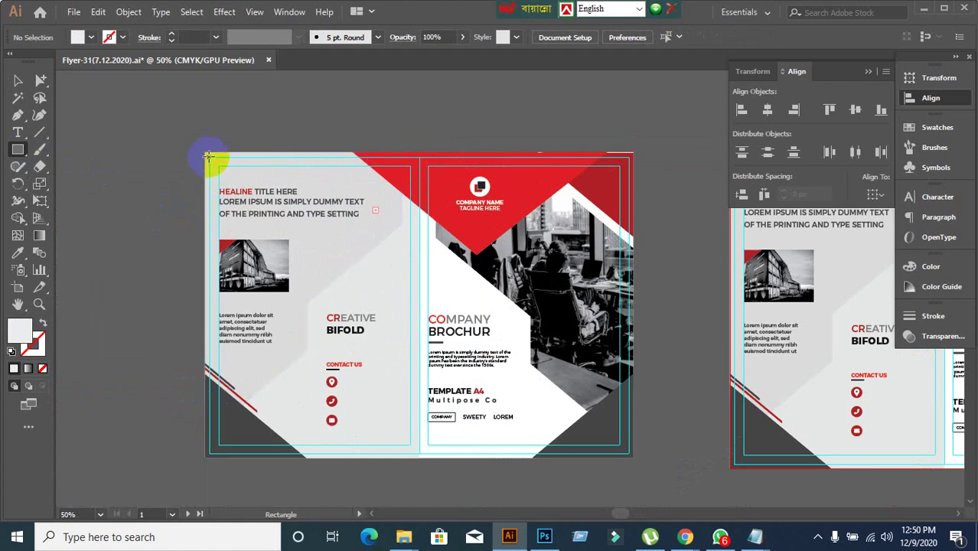
pyautogui.moveTo(208, 157); pyautogui.dragTo(417, 455)
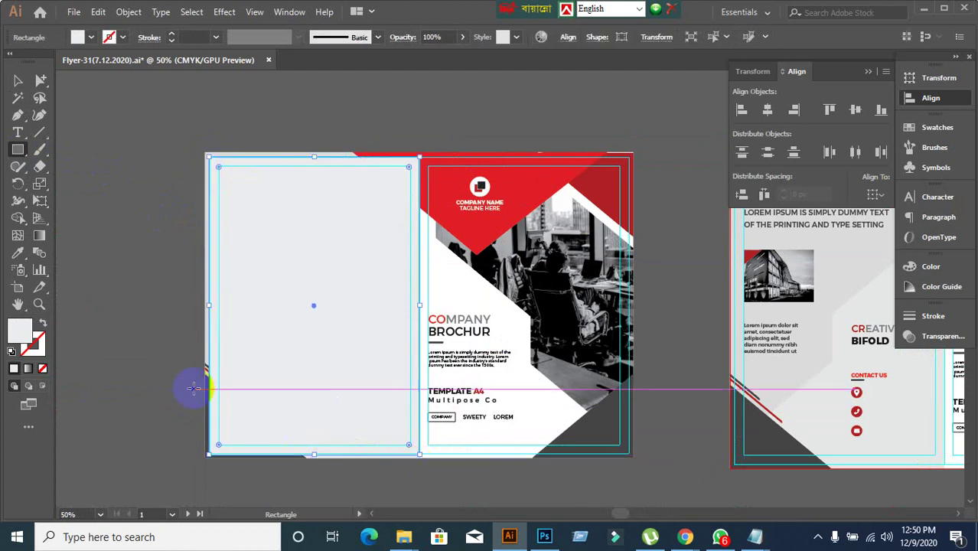
pyautogui.click(18, 80)
pyautogui.click(153, 263)
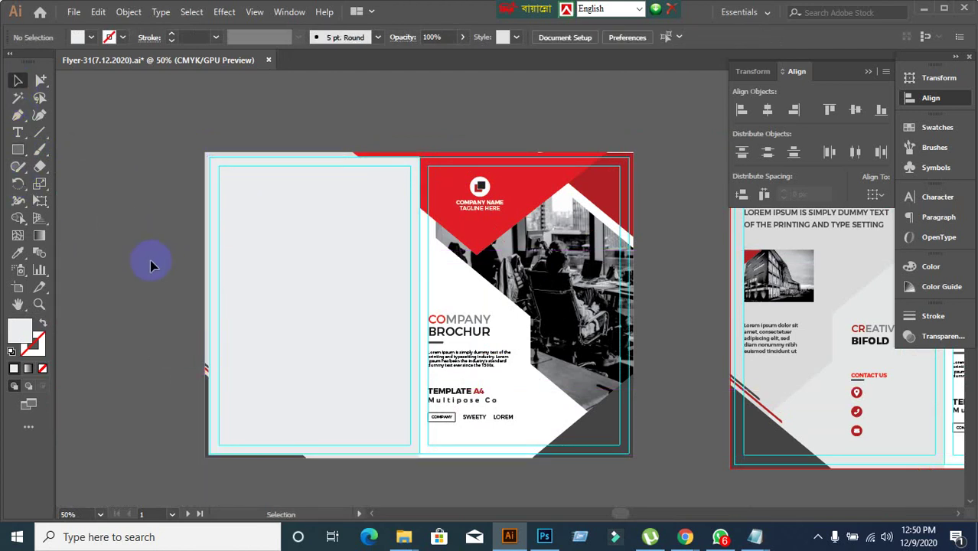
# Make a clipping mask from the rectangle and the duplicated cover spread
pyautogui.click(262, 273)
pyautogui.click(131, 246)
pyautogui.hotkey('ctrl', 'a')
pyautogui.rightClick(259, 254)
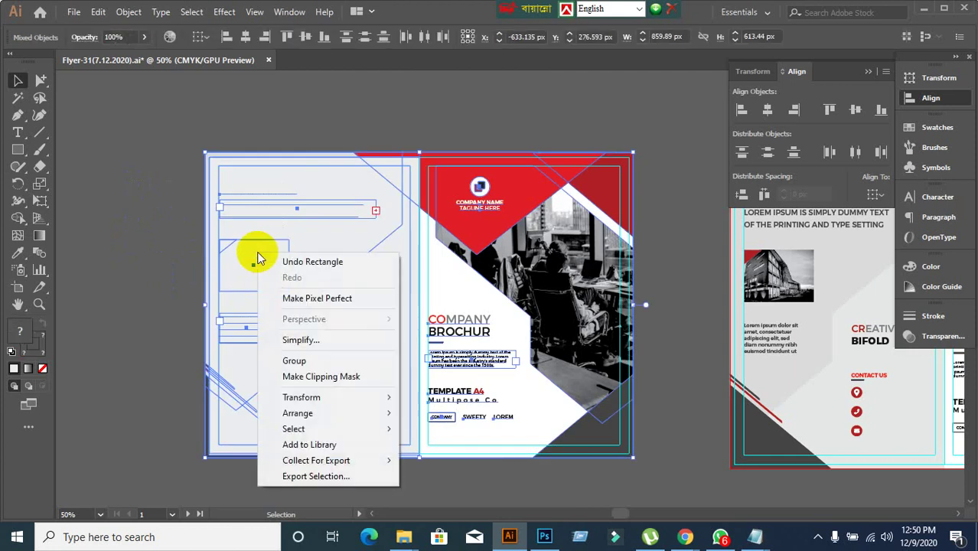
pyautogui.click(317, 376)
pyautogui.click(333, 329)
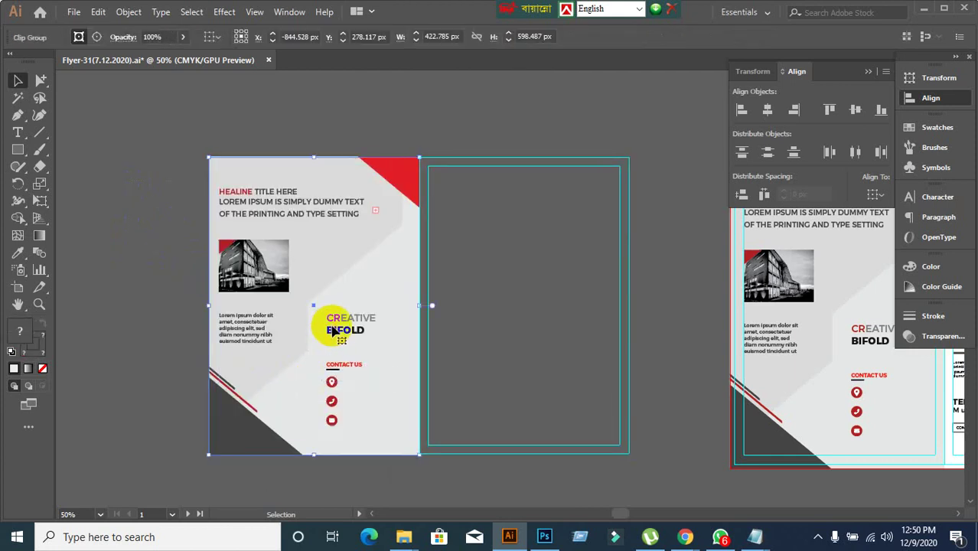
# Try moving the clipped page aside, and undo both the move and the clipping mask
pyautogui.moveTo(333, 329); pyautogui.dragTo(200, 319)
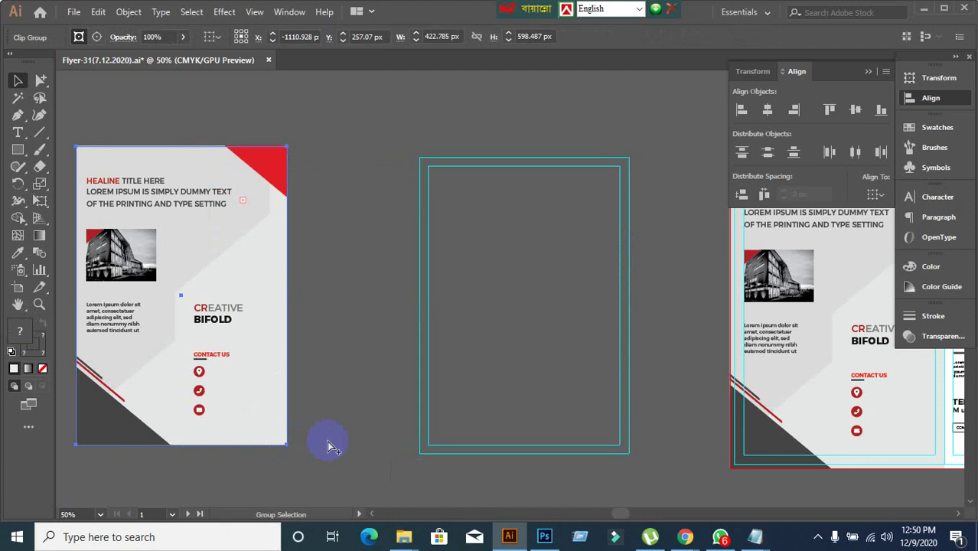
pyautogui.hotkey('ctrl', 'z')
pyautogui.click(131, 266)
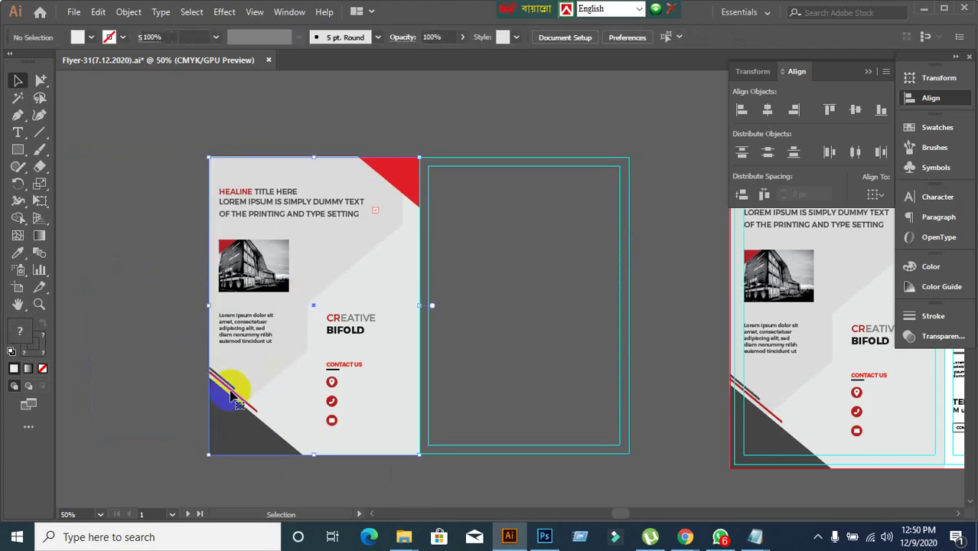
pyautogui.click(232, 395)
pyautogui.hotkey('ctrl', 'z')
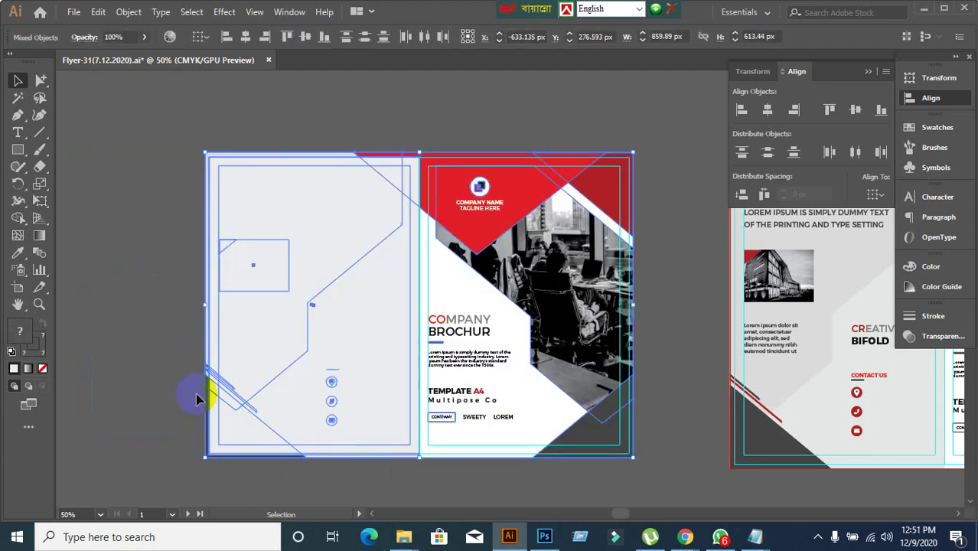
# Try moving the rectangle off the "Creative Bifold" page and undo the move
pyautogui.click(146, 387)
pyautogui.moveTo(284, 338); pyautogui.dragTo(509, 418)
pyautogui.hotkey('ctrl', 'z')
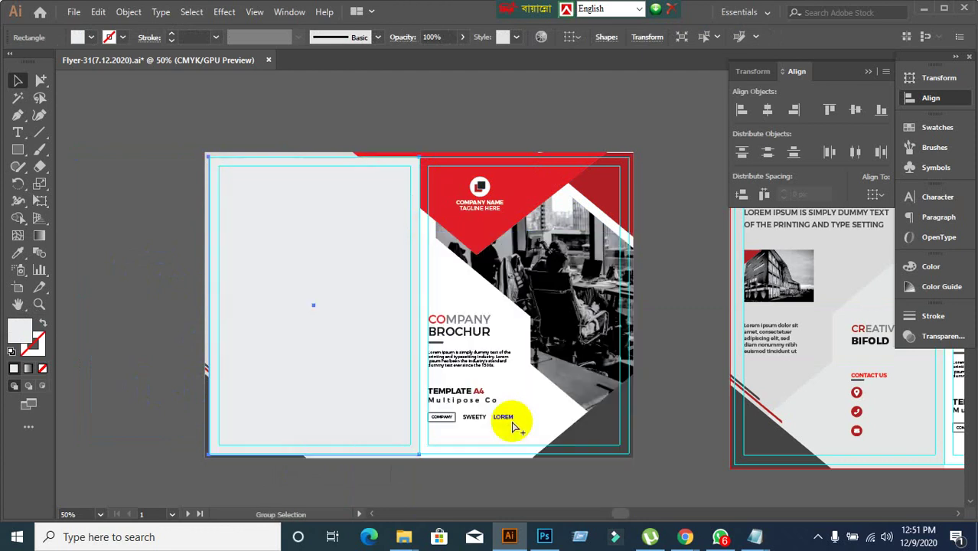
# Clip the duplicated cover spread to the rectangle over its "Creative Bifold" page and copy the clipped page
pyautogui.moveTo(256, 306); pyautogui.dragTo(260, 303)
pyautogui.rightClick(260, 303)
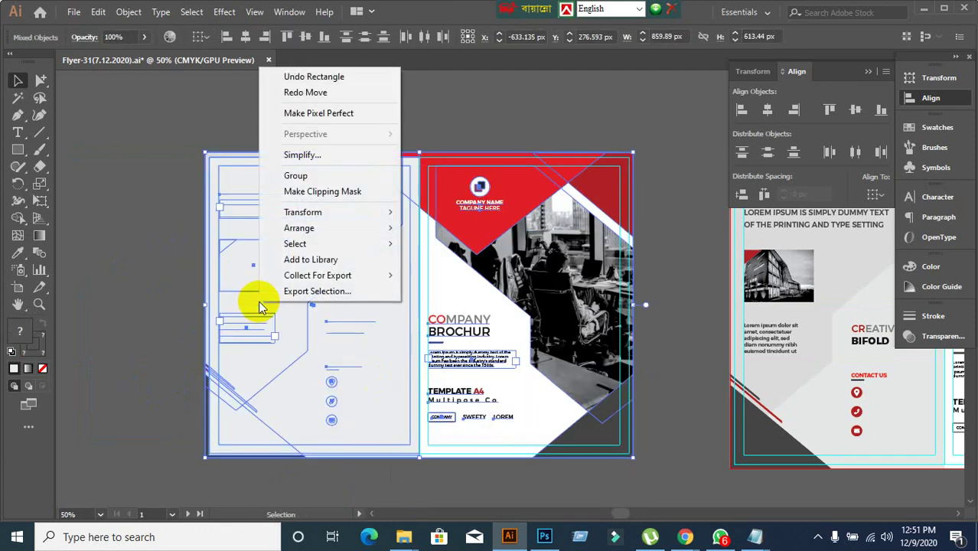
pyautogui.click(323, 190)
pyautogui.click(113, 326)
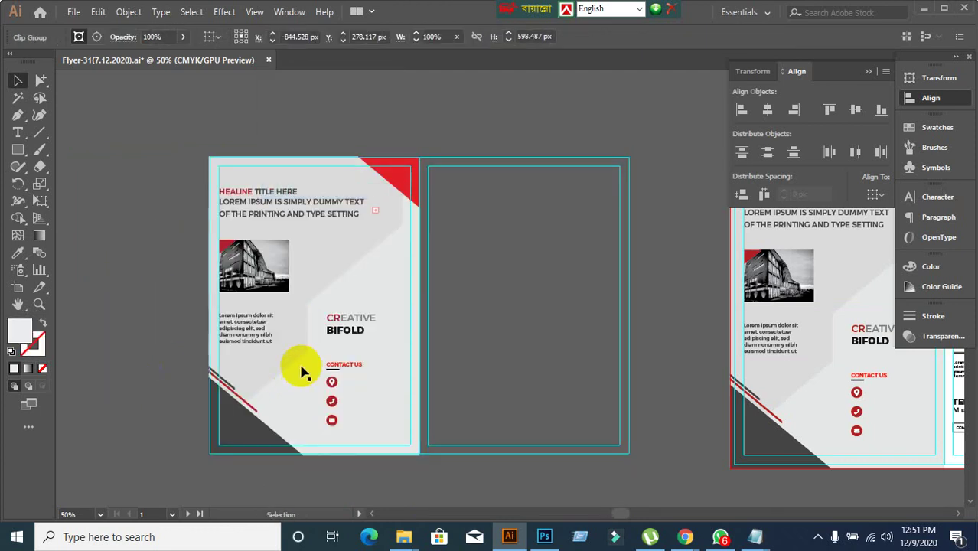
pyautogui.click(298, 355)
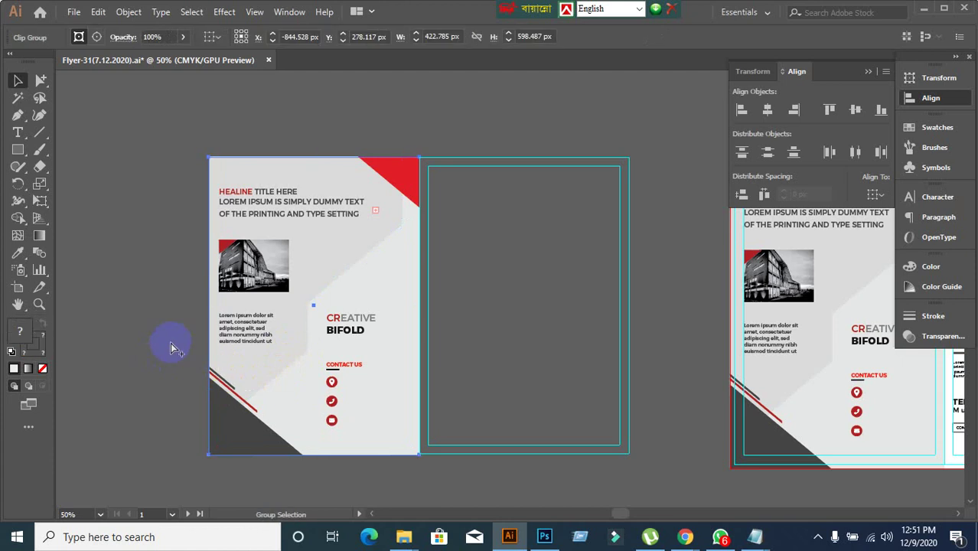
# Switch to Photoshop and open the contents of the "Left side 1" smart object in 479.psd for editing
pyautogui.click(547, 538)
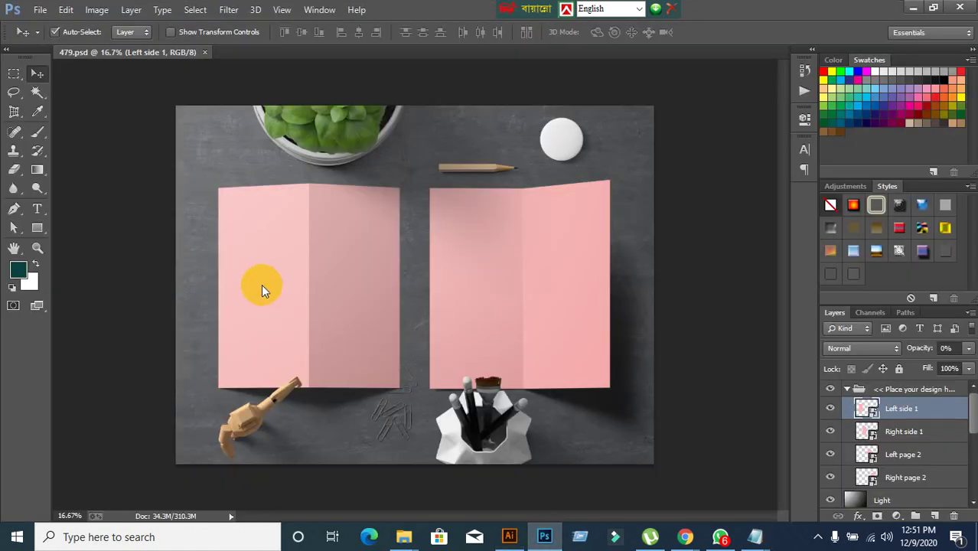
pyautogui.moveTo(846, 464); pyautogui.dragTo(871, 415)
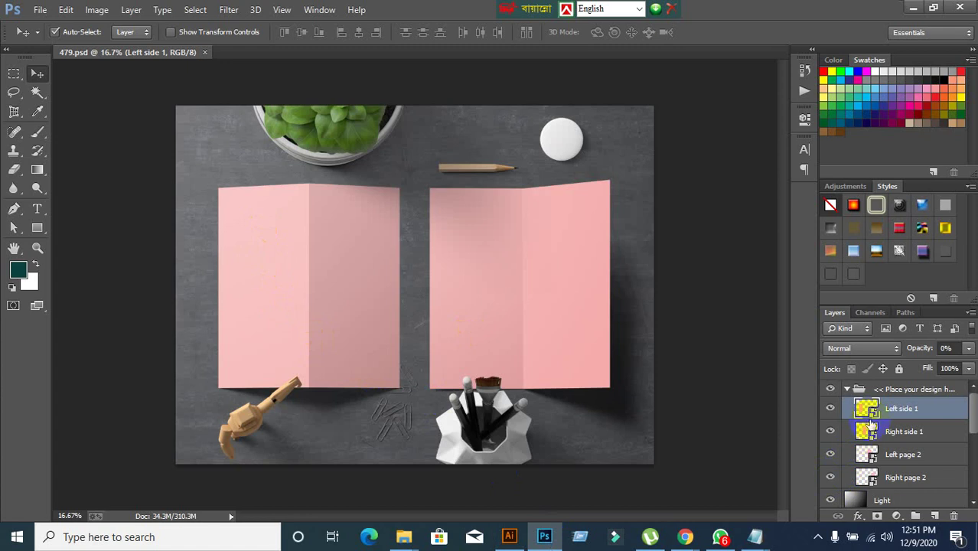
pyautogui.doubleClick(869, 412)
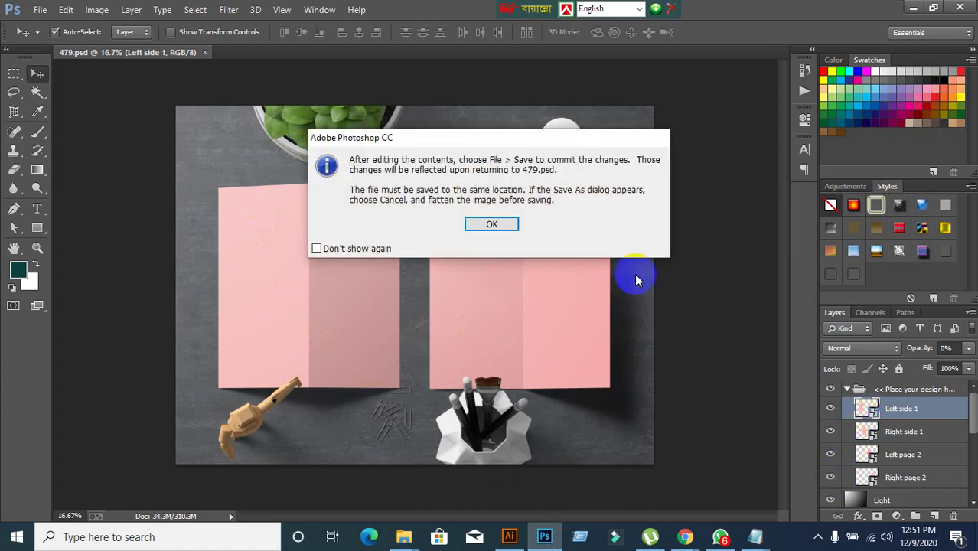
pyautogui.click(490, 226)
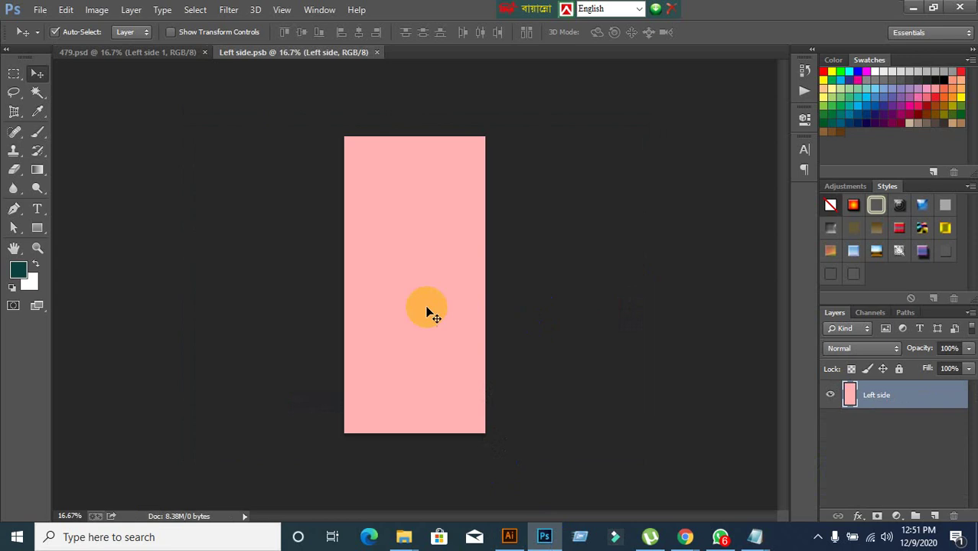
pyautogui.click(106, 55)
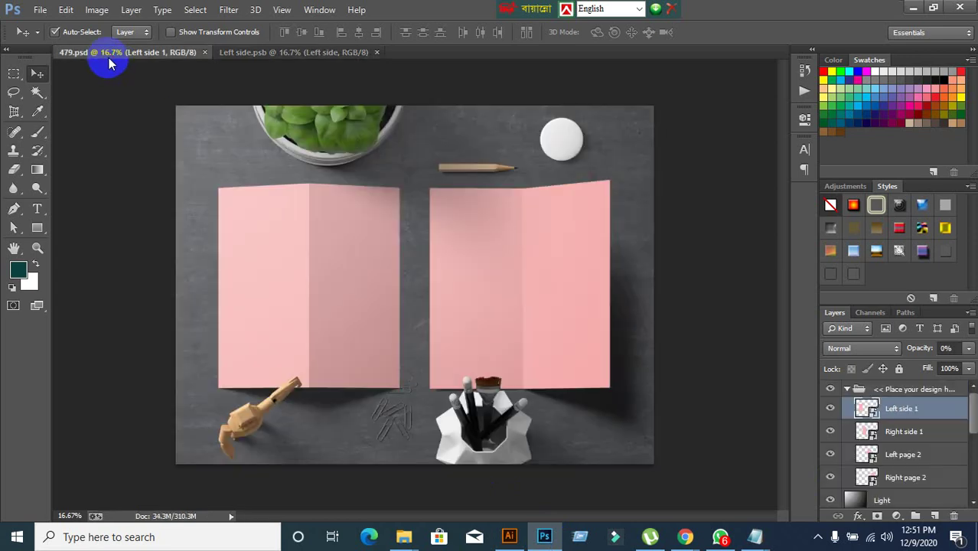
pyautogui.click(270, 55)
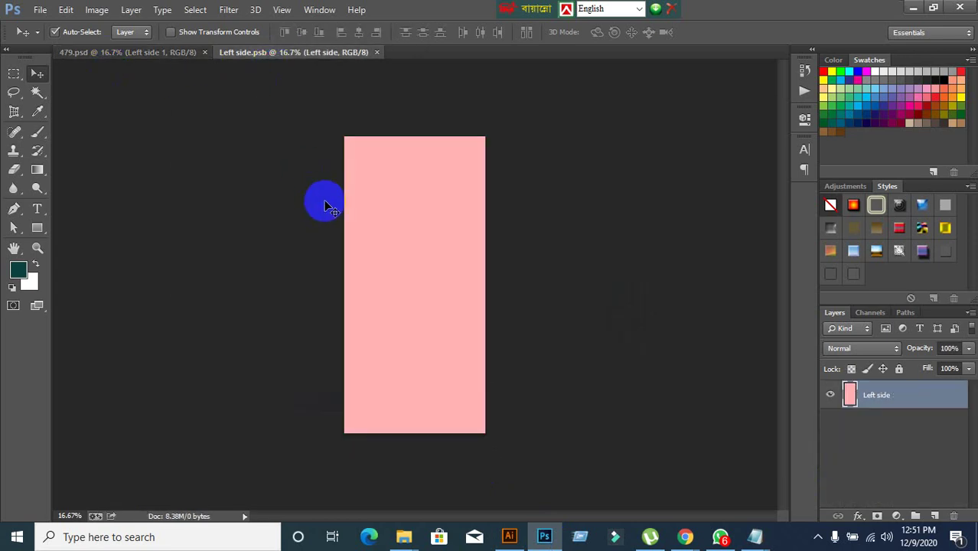
# Paste the copied page into Left side.psb as a Smart Object and commit its placement
pyautogui.hotkey('ctrl', 'v')
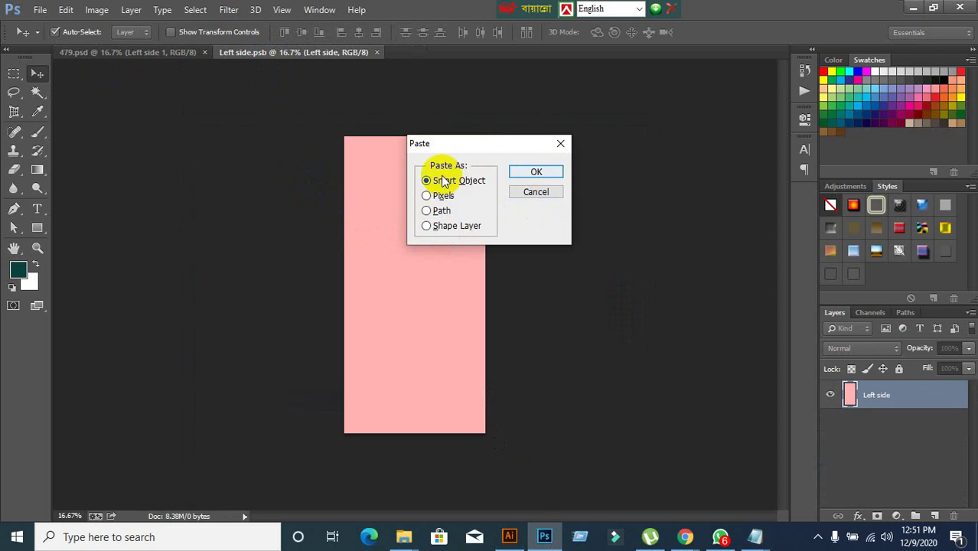
pyautogui.click(537, 172)
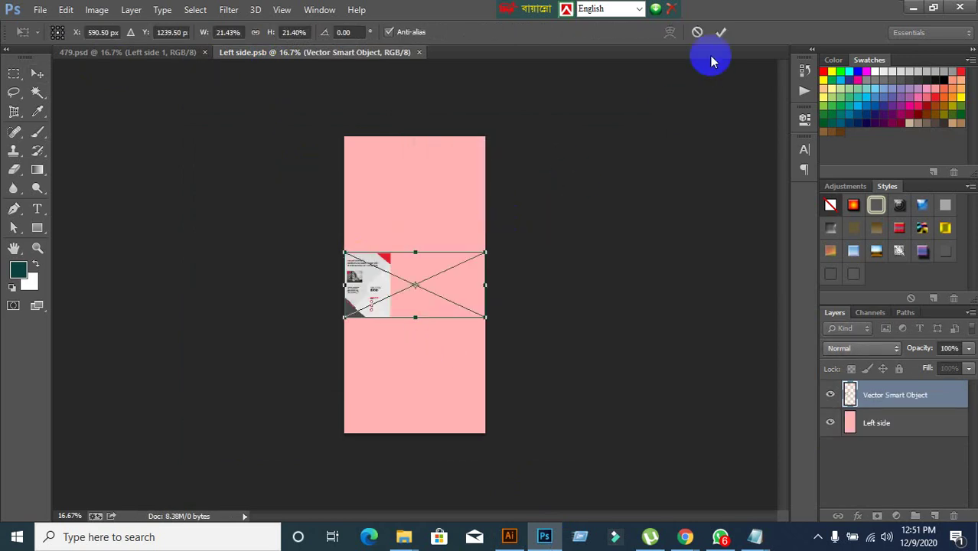
pyautogui.click(721, 33)
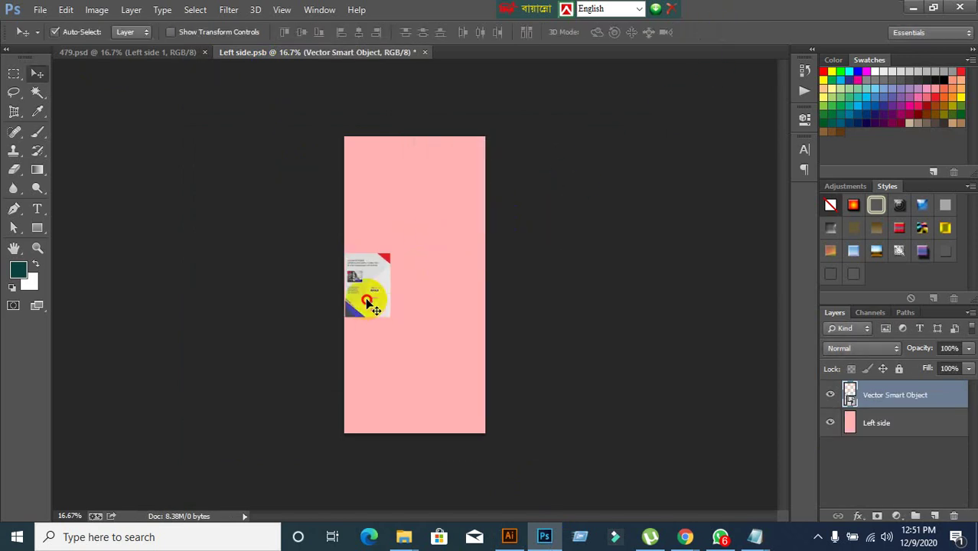
# Align the pasted page with the top edge of the whole canvas and clear the selection
pyautogui.click(367, 302)
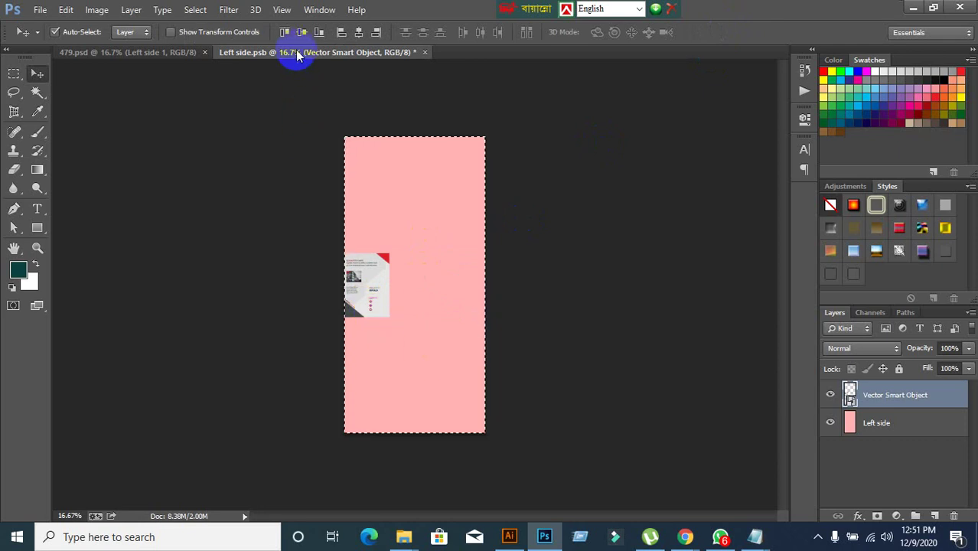
pyautogui.click(284, 32)
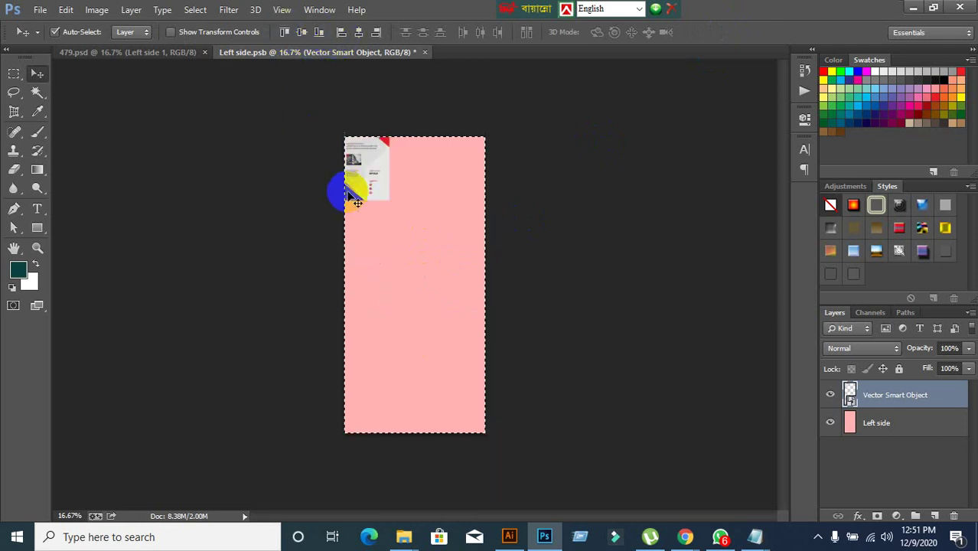
pyautogui.hotkey('ctrl', 'd')
pyautogui.hotkey('ctrl', 't')
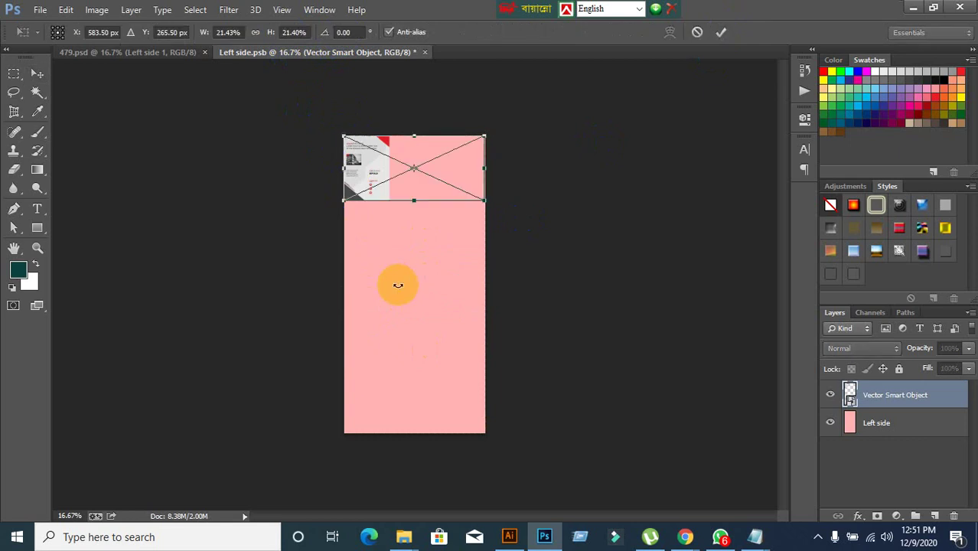
pyautogui.moveTo(483, 198); pyautogui.dragTo(692, 462)
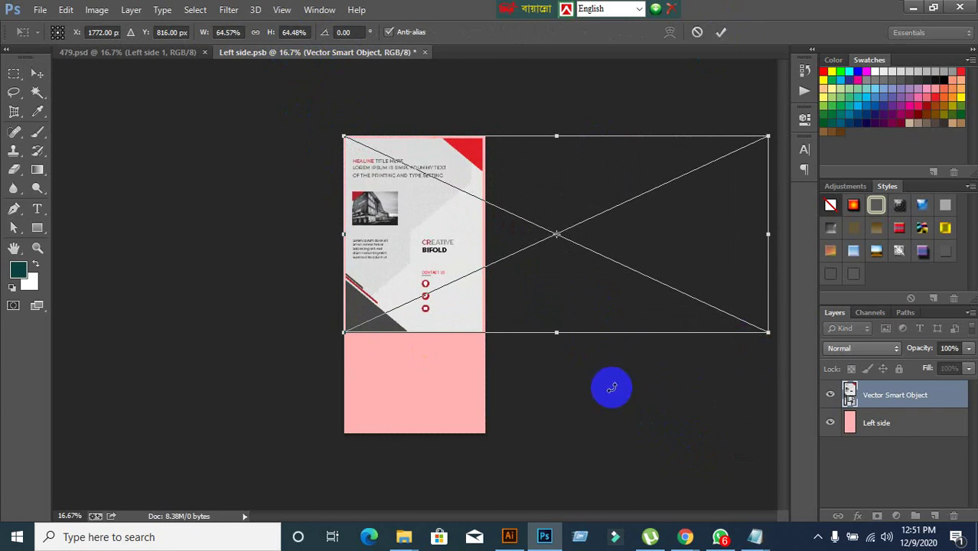
pyautogui.hotkey('ctrl', '-')
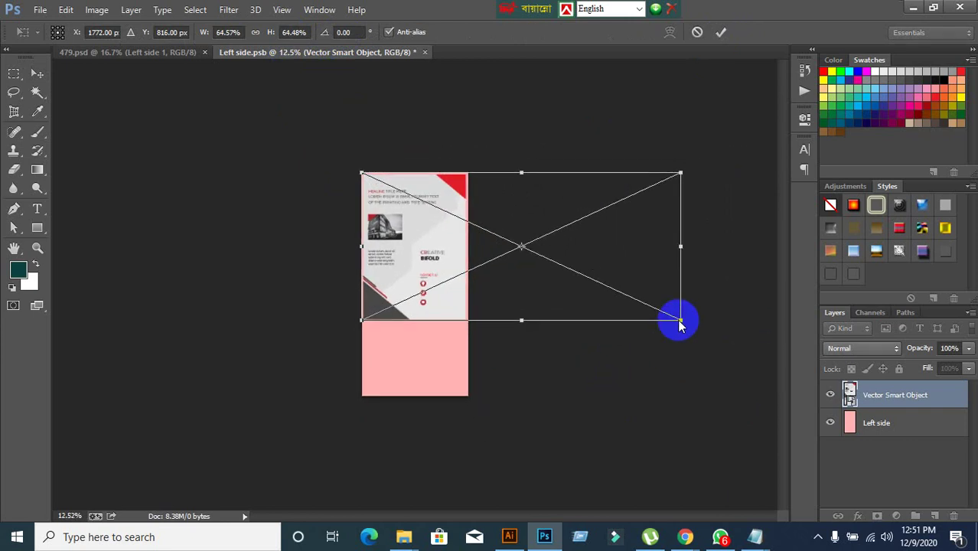
pyautogui.moveTo(679, 319); pyautogui.dragTo(683, 322)
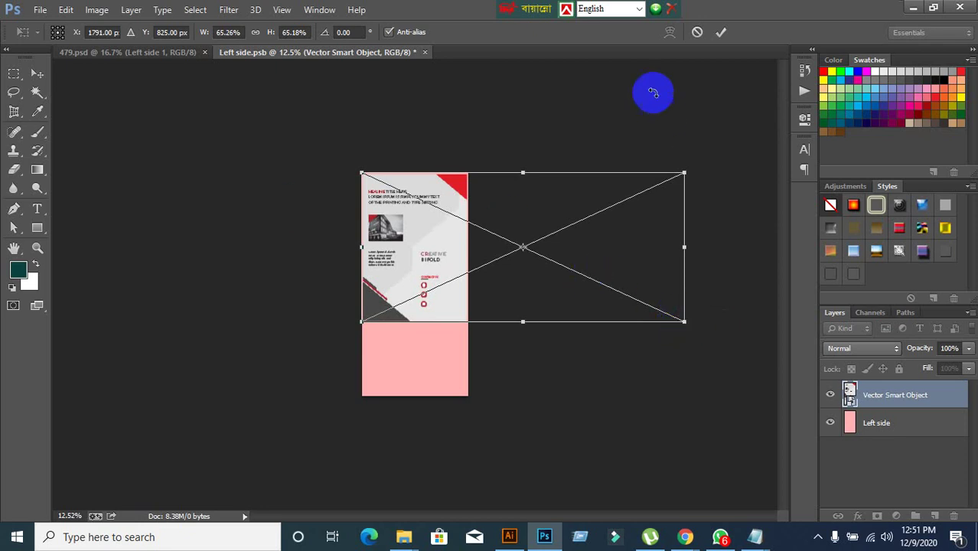
pyautogui.click(697, 33)
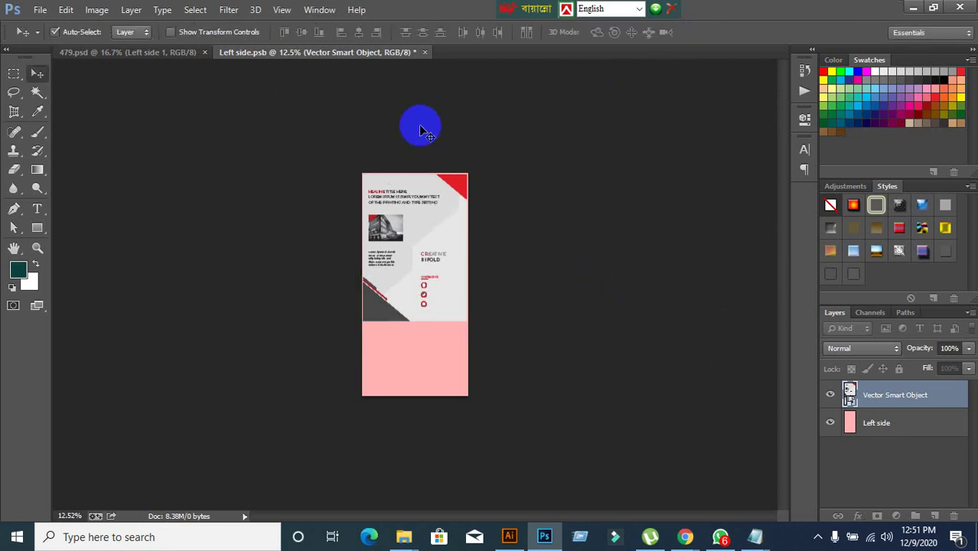
# Check the image size of 479.psd, closing the size settings without making changes
pyautogui.click(164, 53)
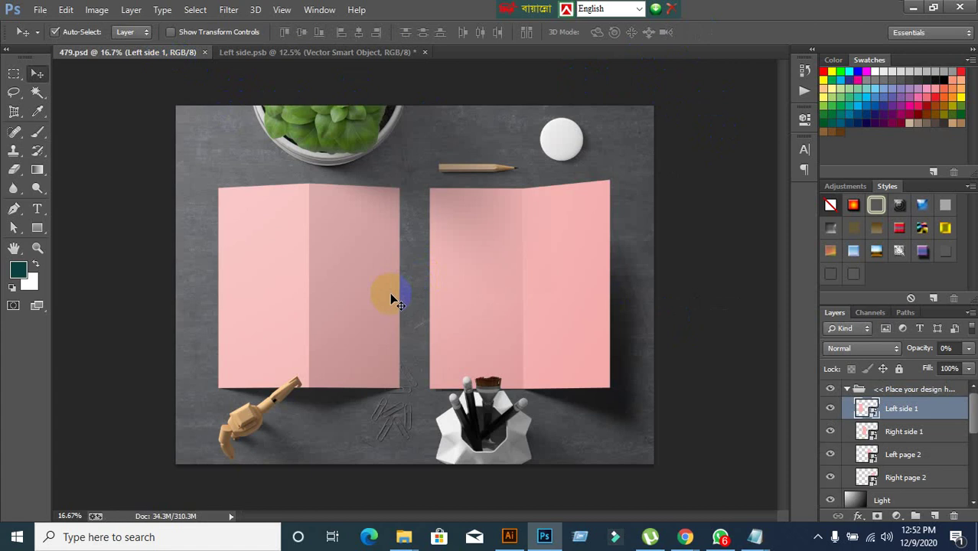
pyautogui.click(507, 536)
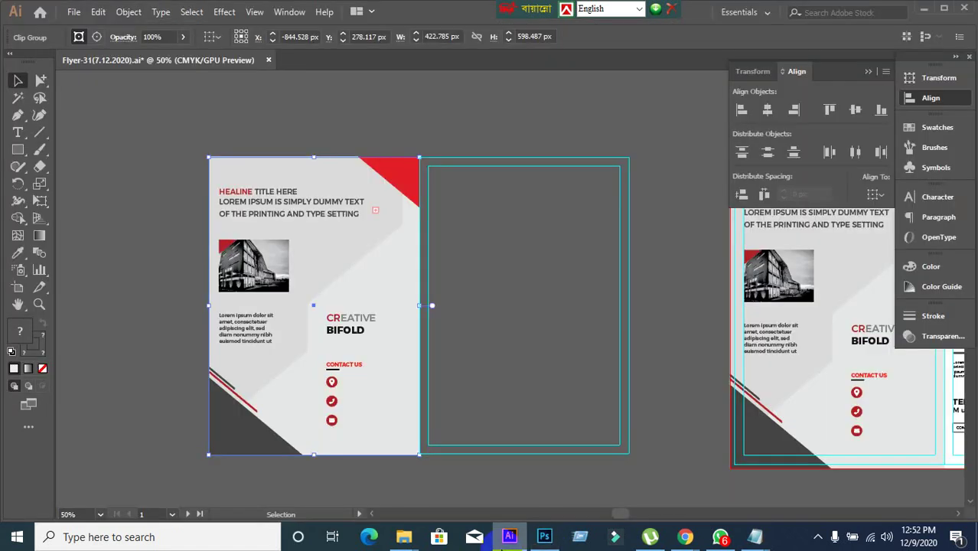
pyautogui.scroll(-2, 603, 383)
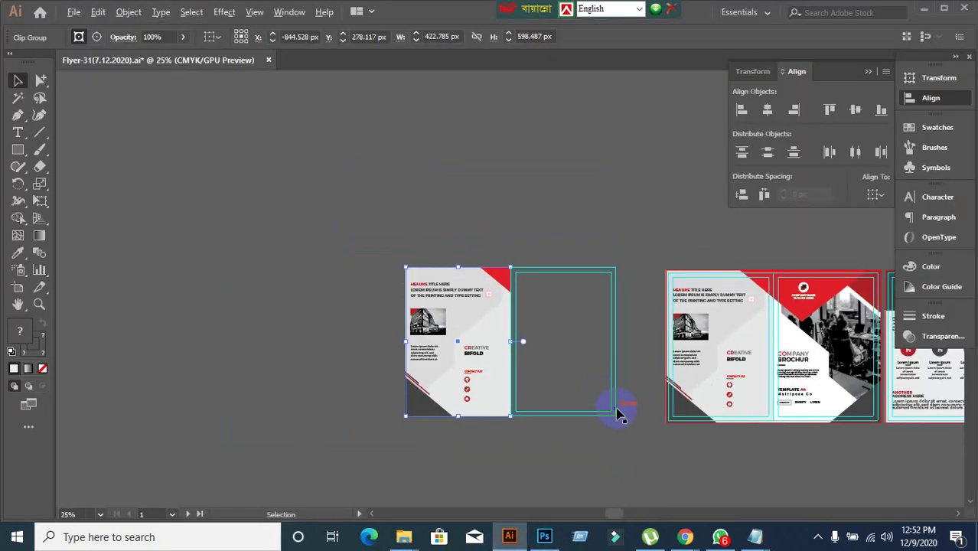
pyautogui.click(544, 537)
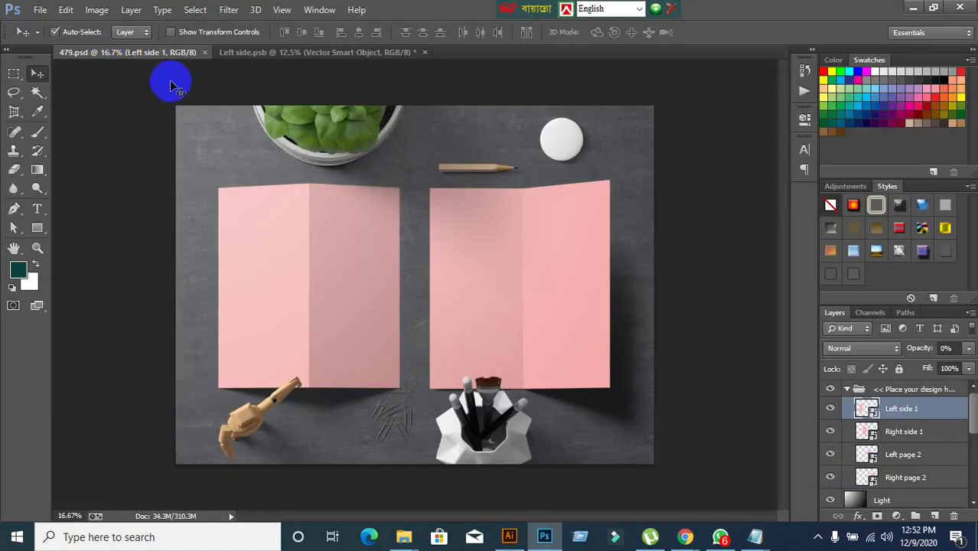
pyautogui.click(97, 9)
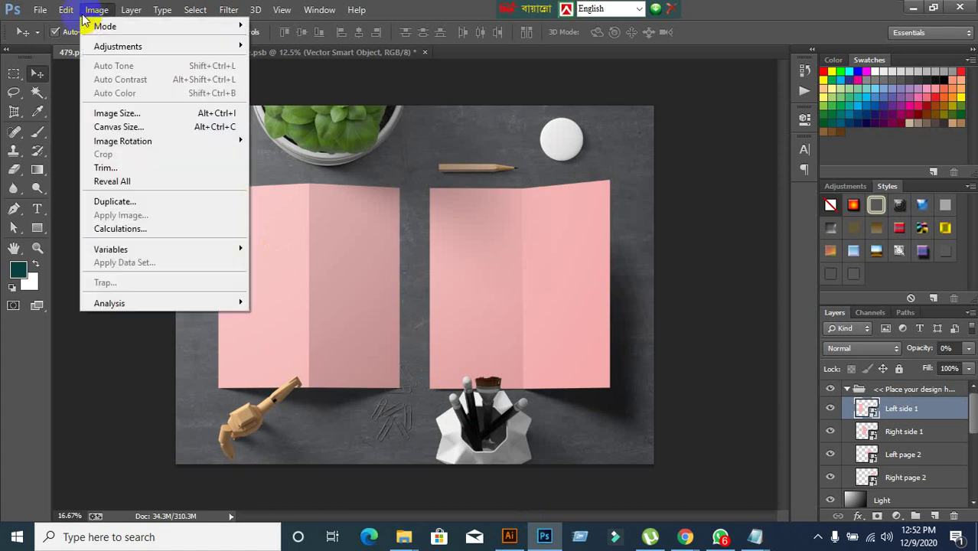
pyautogui.click(102, 115)
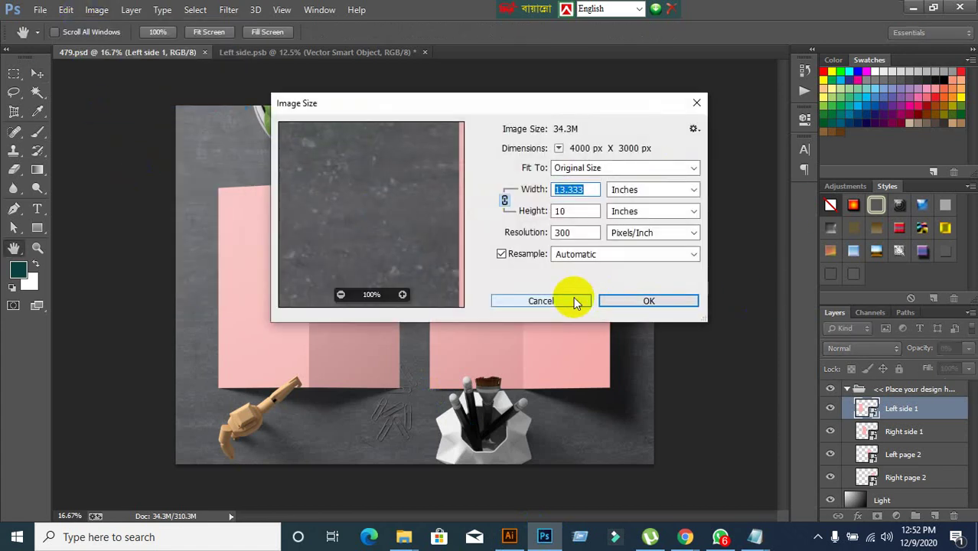
pyautogui.click(573, 298)
# Check the image size of Left side.psb, leaving its dimensions unmodified
pyautogui.click(300, 57)
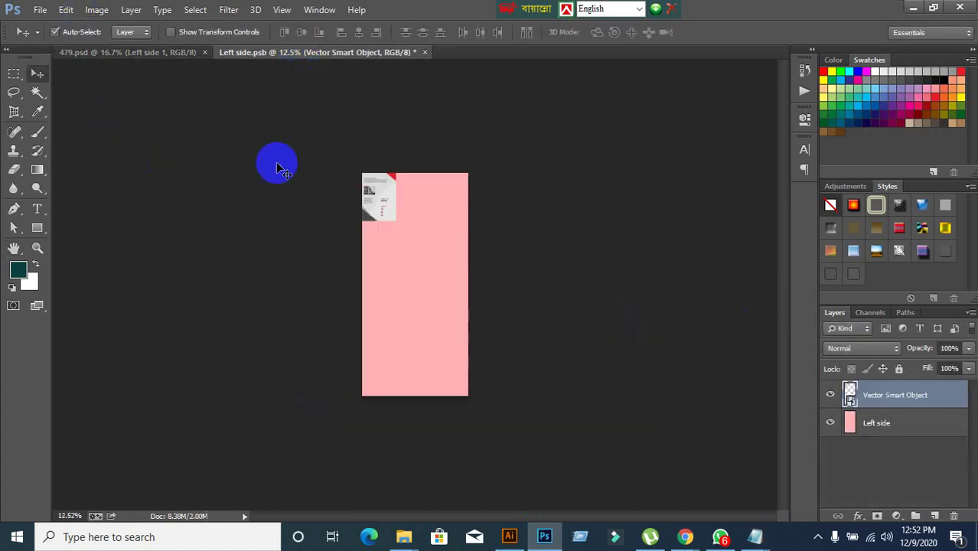
pyautogui.click(97, 10)
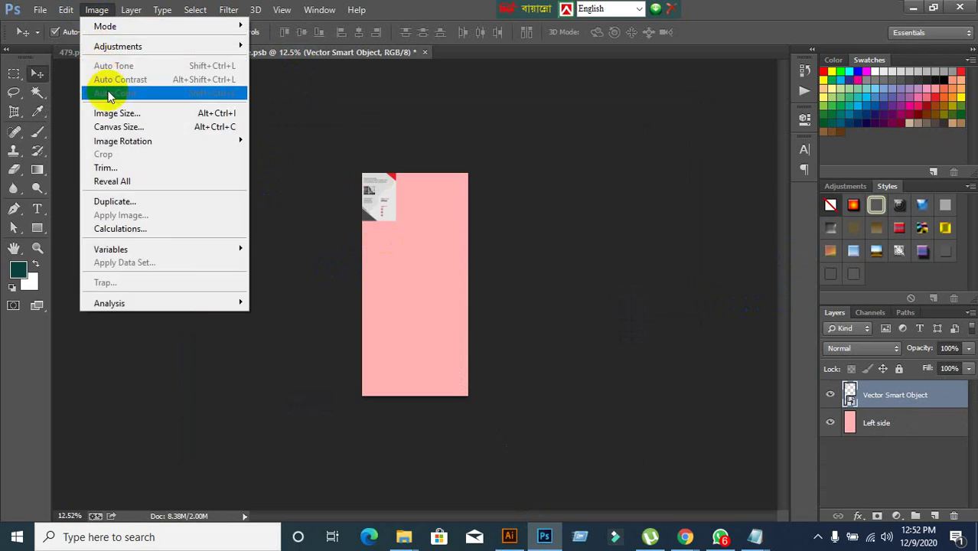
pyautogui.click(111, 113)
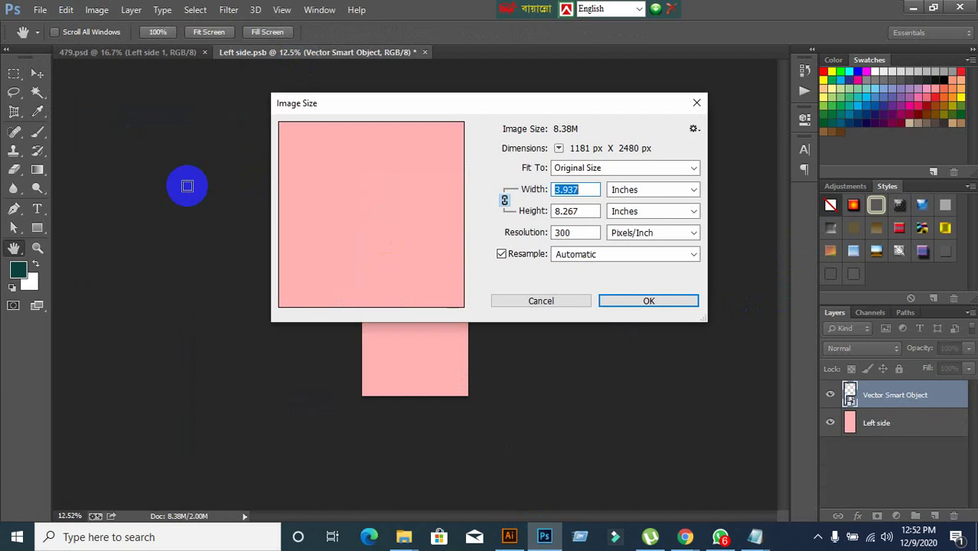
pyautogui.click(567, 302)
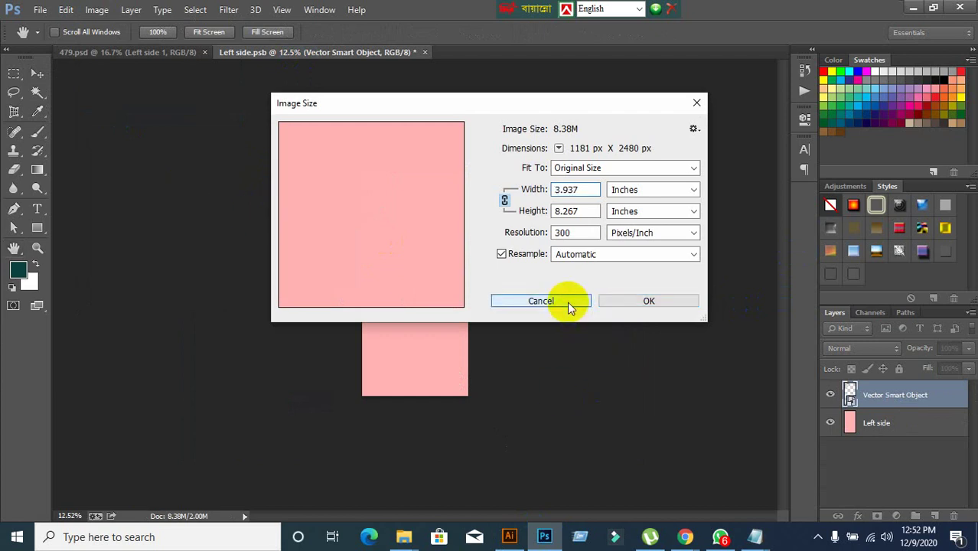
# Switch to Illustrator and check the clipped page's dimensions with the rulers shown and the units set to inches
pyautogui.click(509, 536)
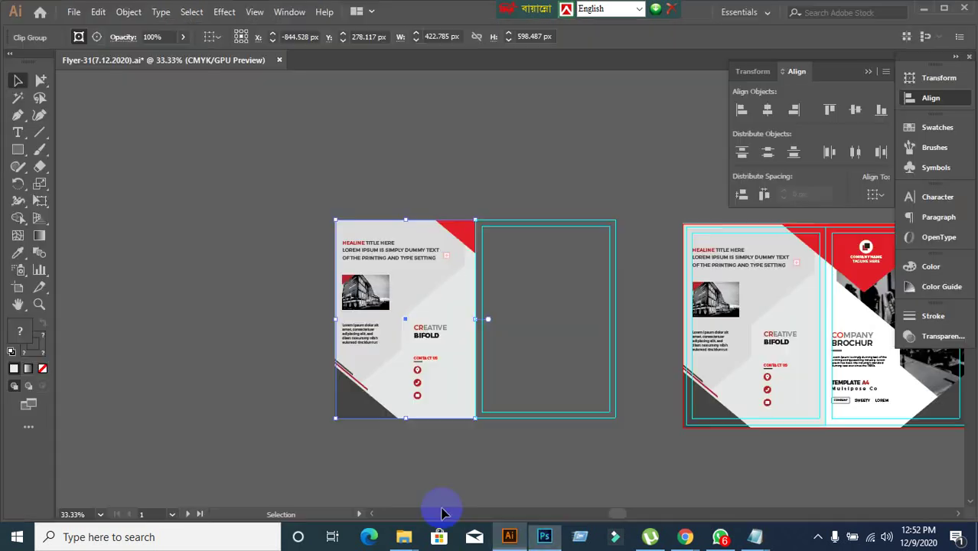
pyautogui.click(378, 497)
pyautogui.click(373, 376)
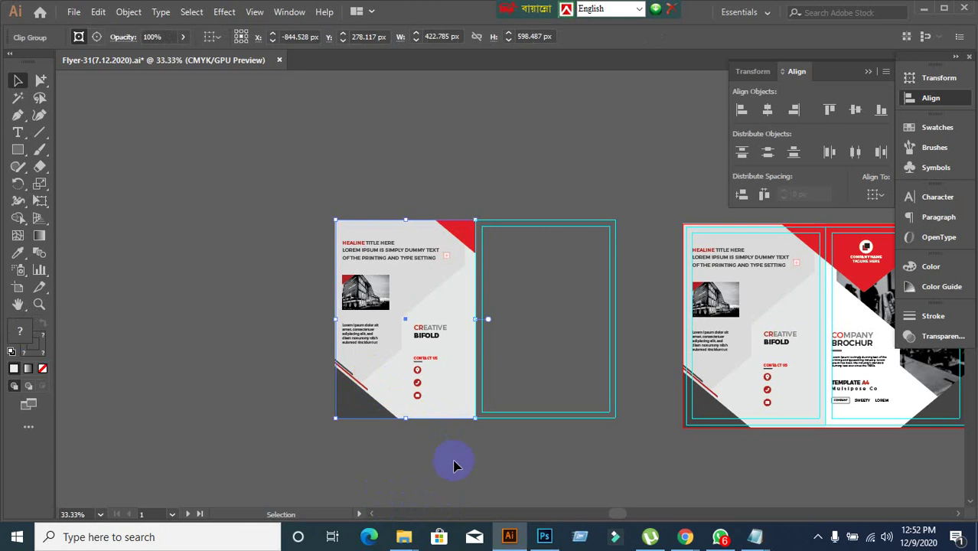
pyautogui.click(930, 80)
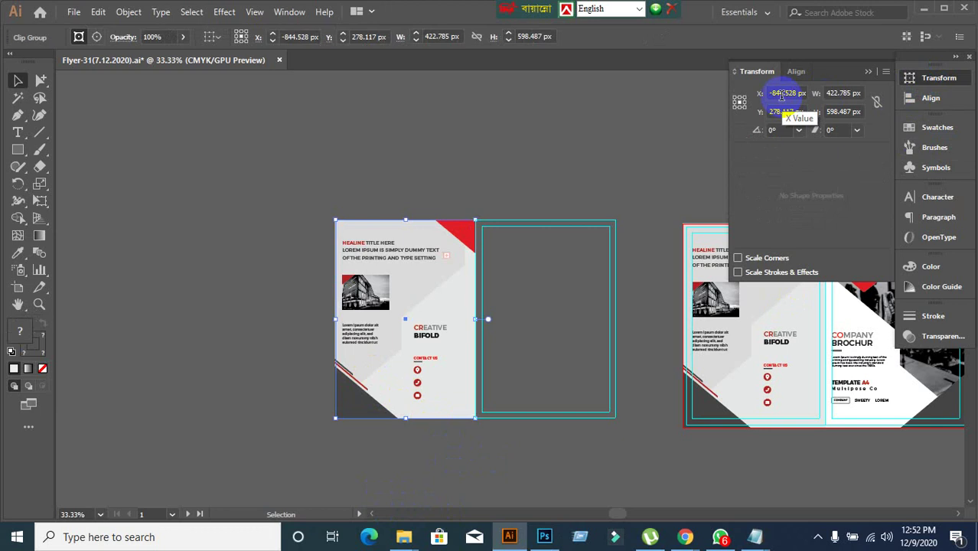
pyautogui.hotkey('ctrl', 'r')
pyautogui.rightClick(549, 83)
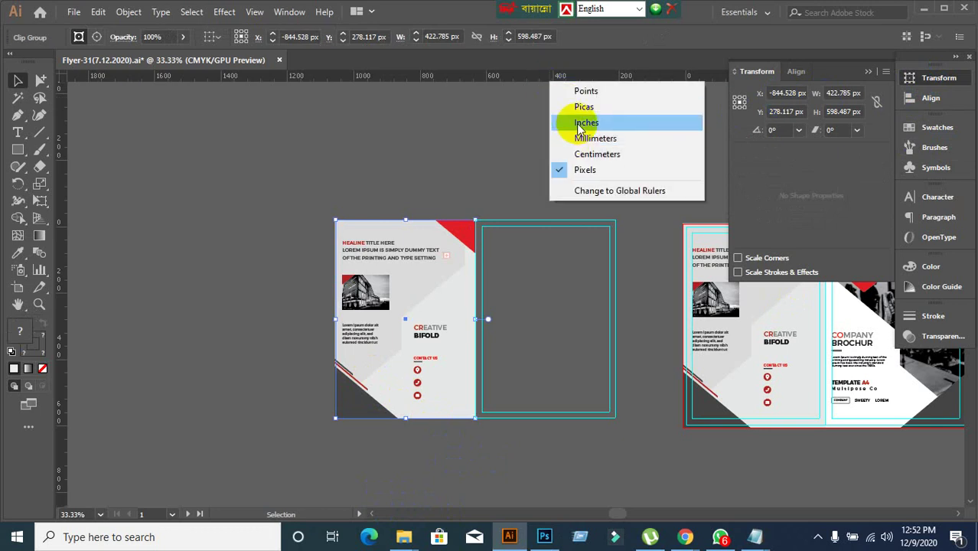
pyautogui.click(573, 120)
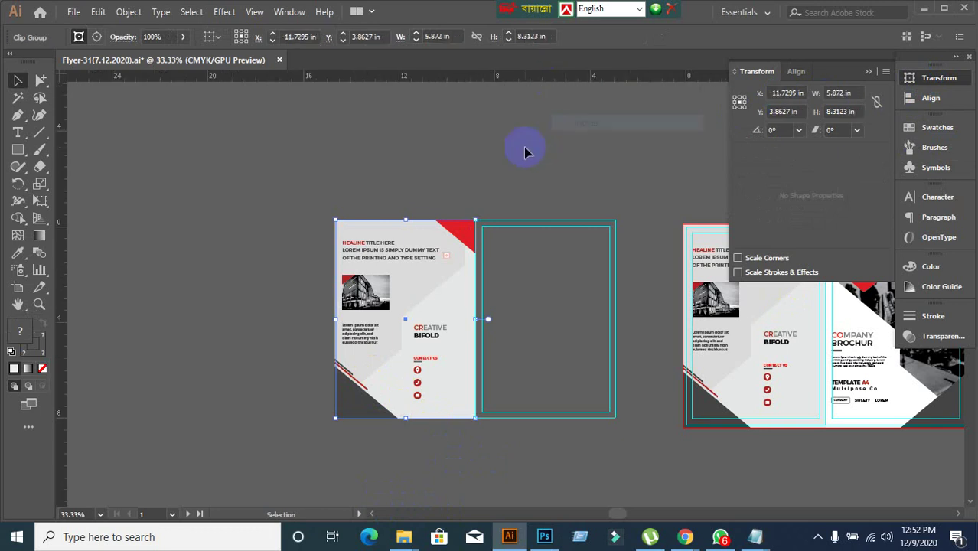
pyautogui.click(470, 198)
pyautogui.click(868, 71)
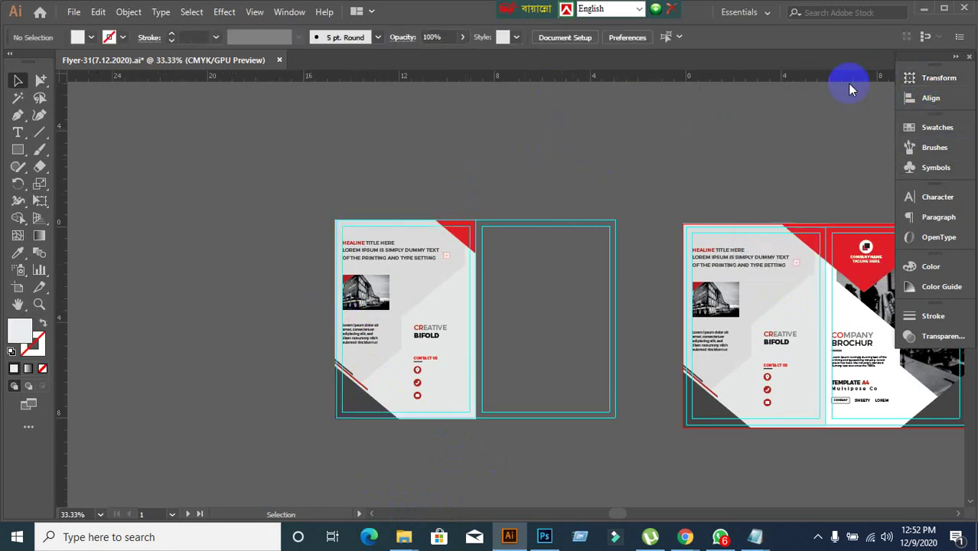
pyautogui.scroll(-2, 438, 280)
pyautogui.scroll(1, 452, 302)
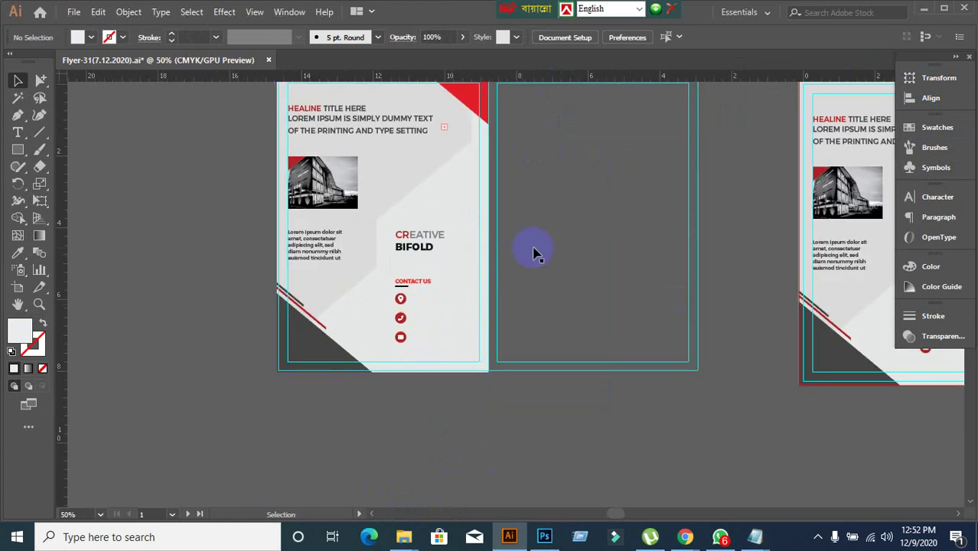
pyautogui.scroll(-1, 536, 252)
pyautogui.click(453, 258)
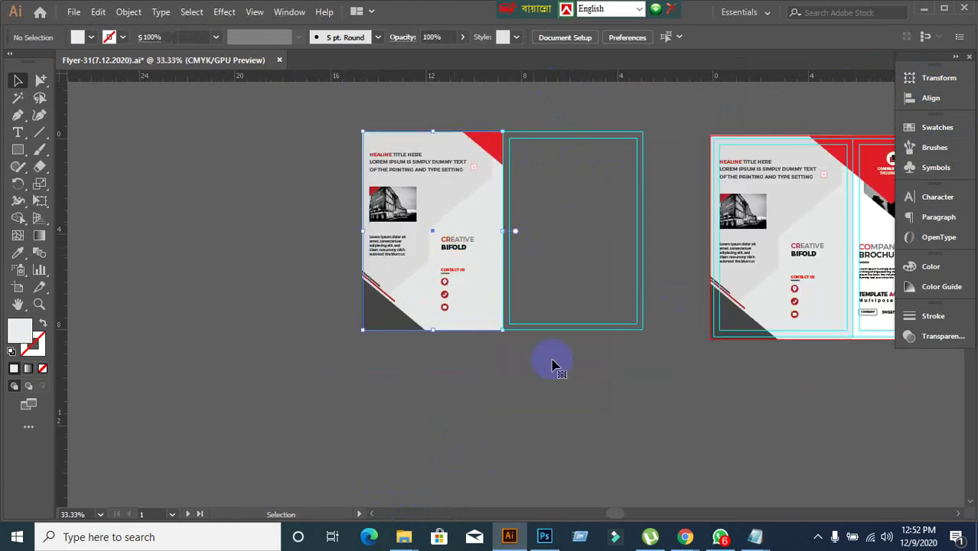
pyautogui.click(544, 537)
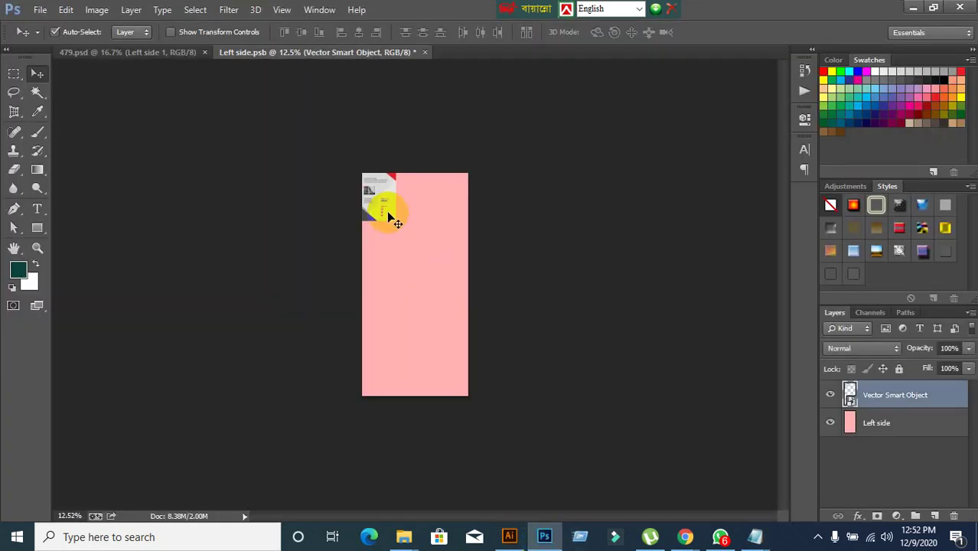
pyautogui.hotkey('ctrl', 't')
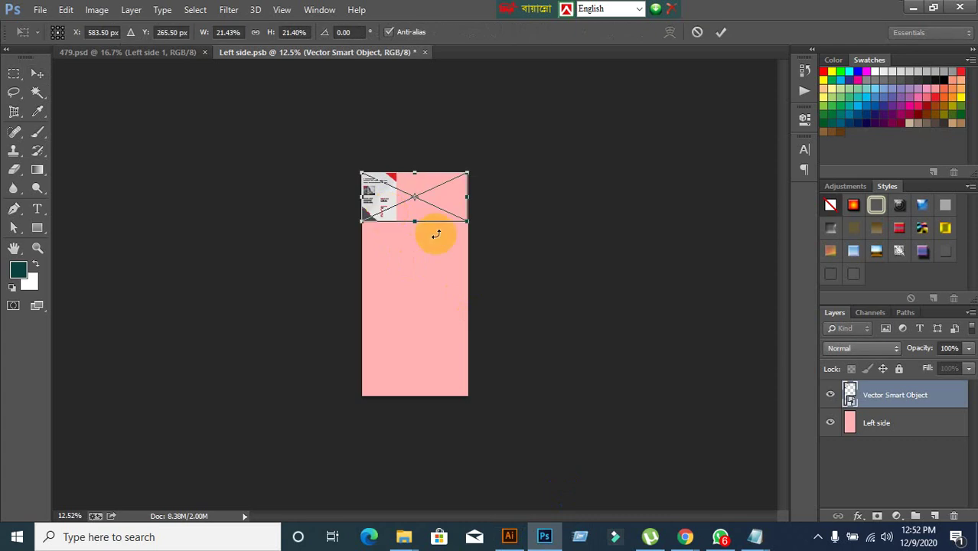
pyautogui.moveTo(466, 222); pyautogui.dragTo(468, 224)
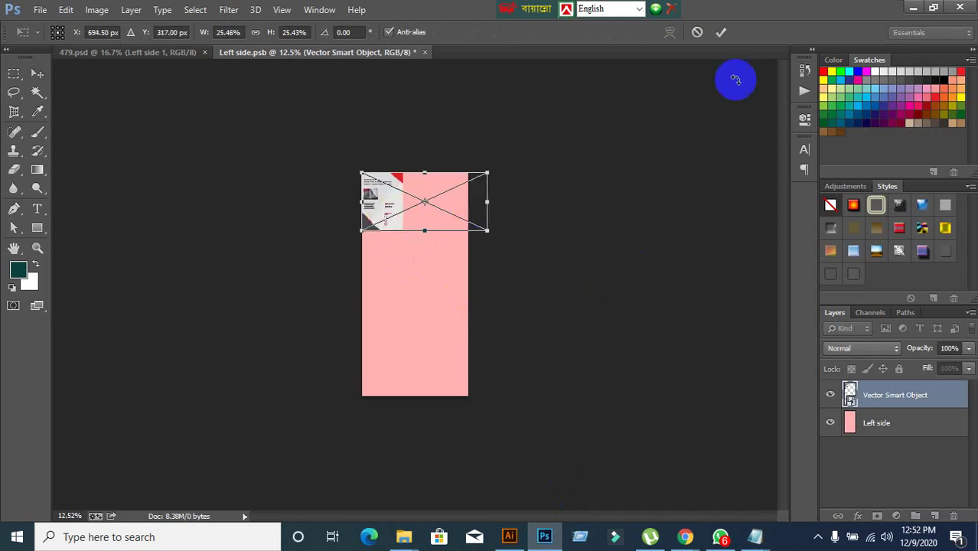
pyautogui.click(697, 32)
# Delete the pasted page from Left side.psb and close that document without saving
pyautogui.moveTo(405, 203); pyautogui.dragTo(403, 253)
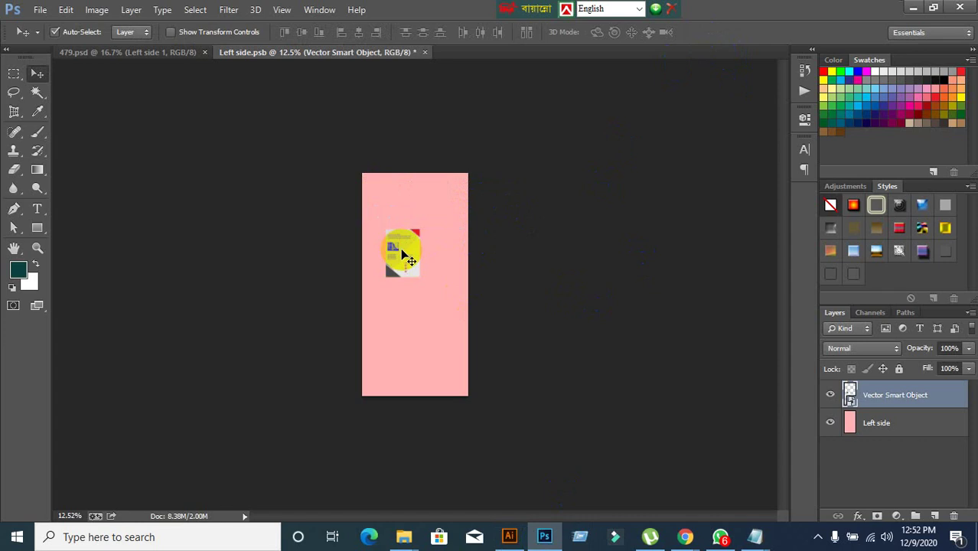
pyautogui.press('Delete')
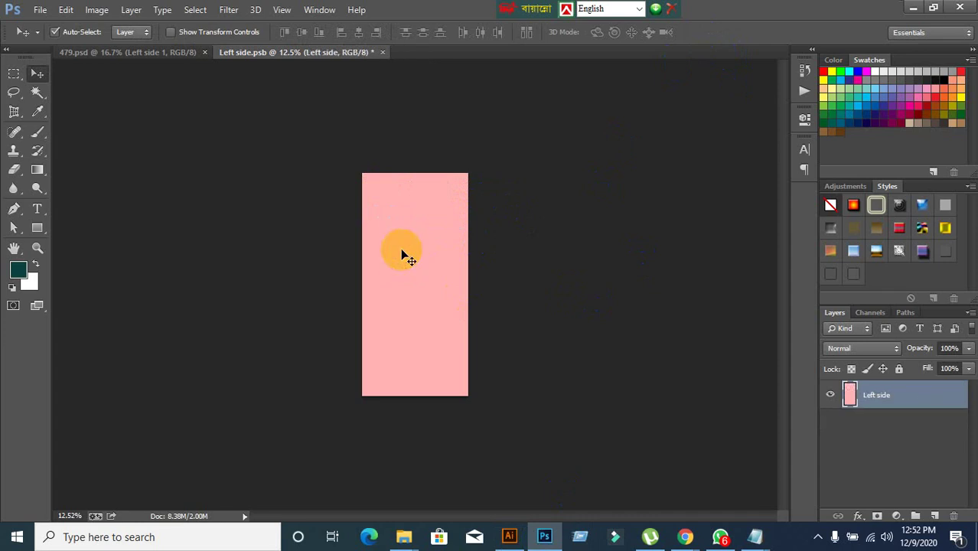
pyautogui.click(383, 52)
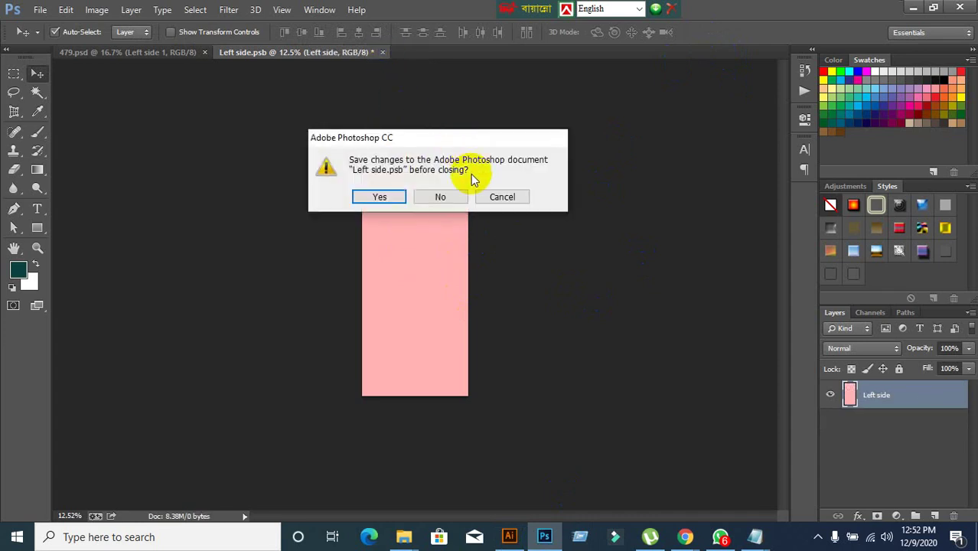
pyautogui.click(459, 197)
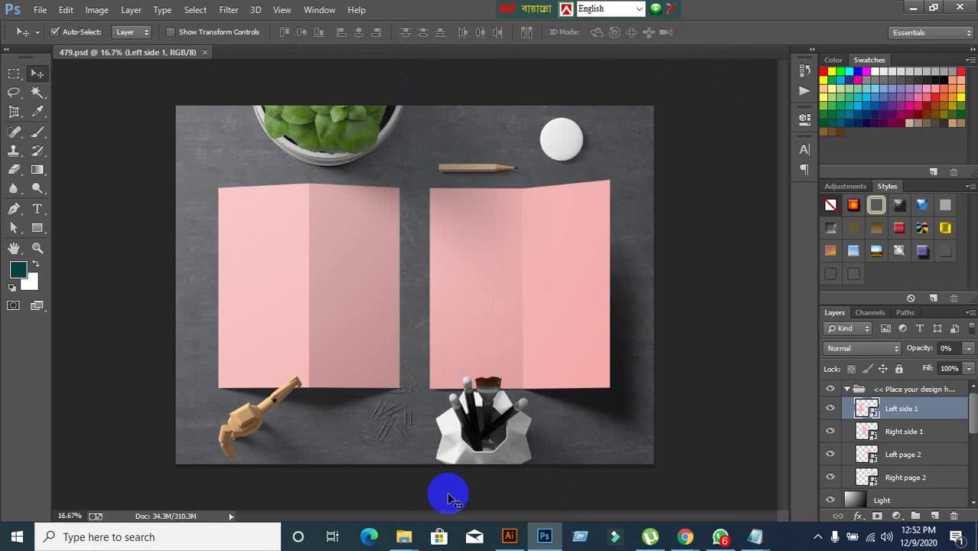
# Switch to the Flyer-31(7.12.2020).ai document in Illustrator
pyautogui.click(520, 537)
pyautogui.click(404, 172)
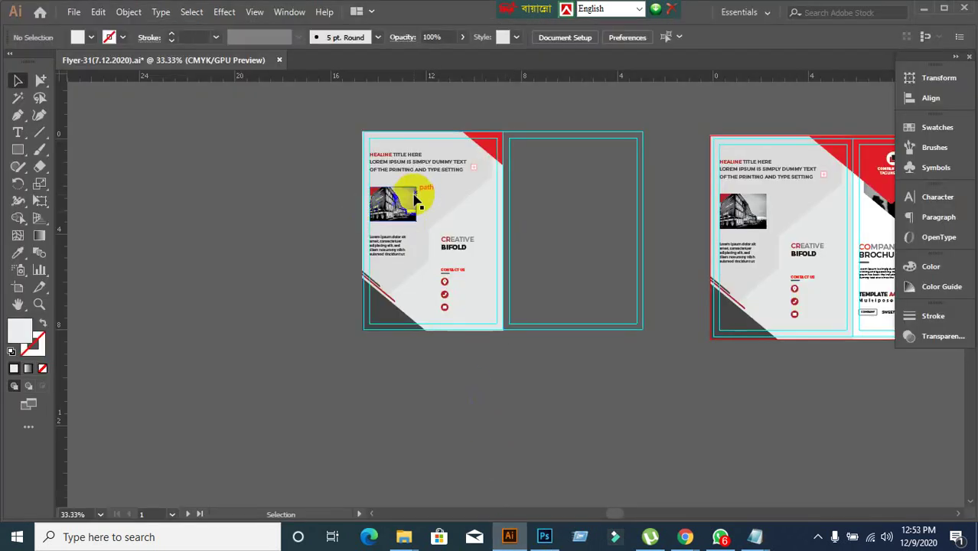
pyautogui.scroll(1, 419, 193)
pyautogui.scroll(1, 447, 212)
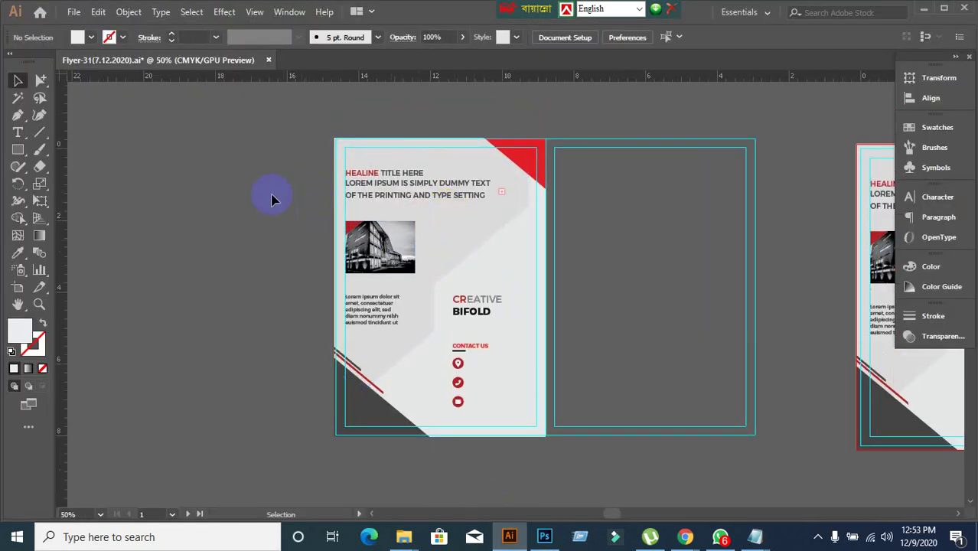
pyautogui.click(73, 11)
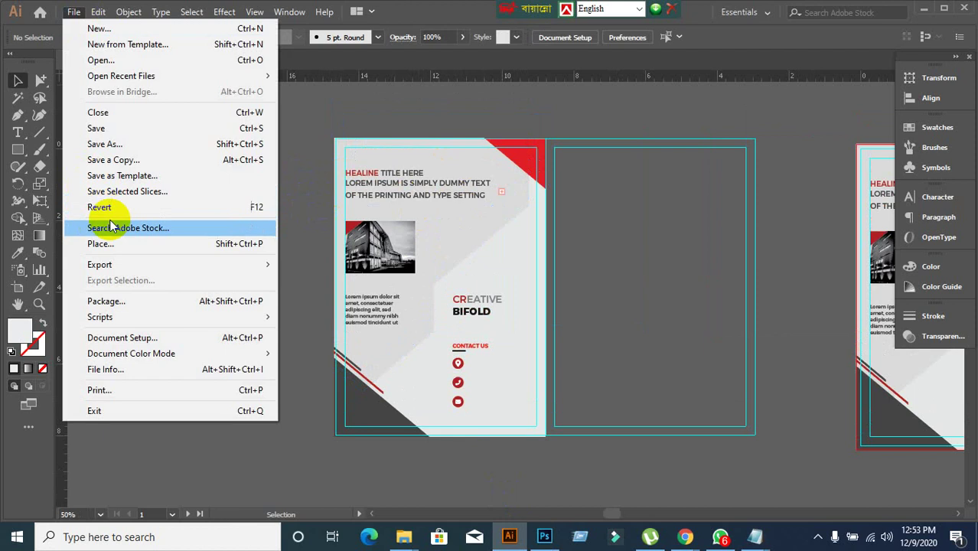
pyautogui.moveTo(164, 264)
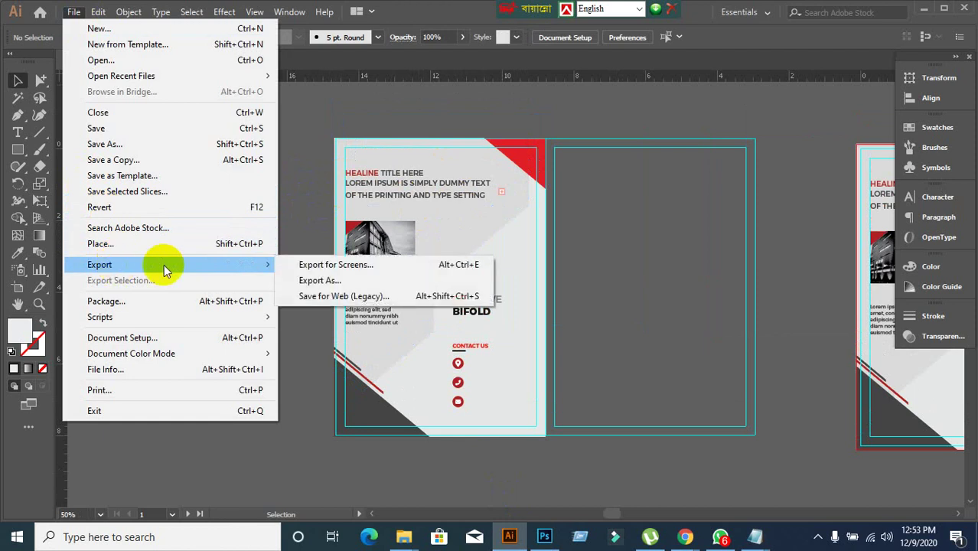
pyautogui.click(339, 280)
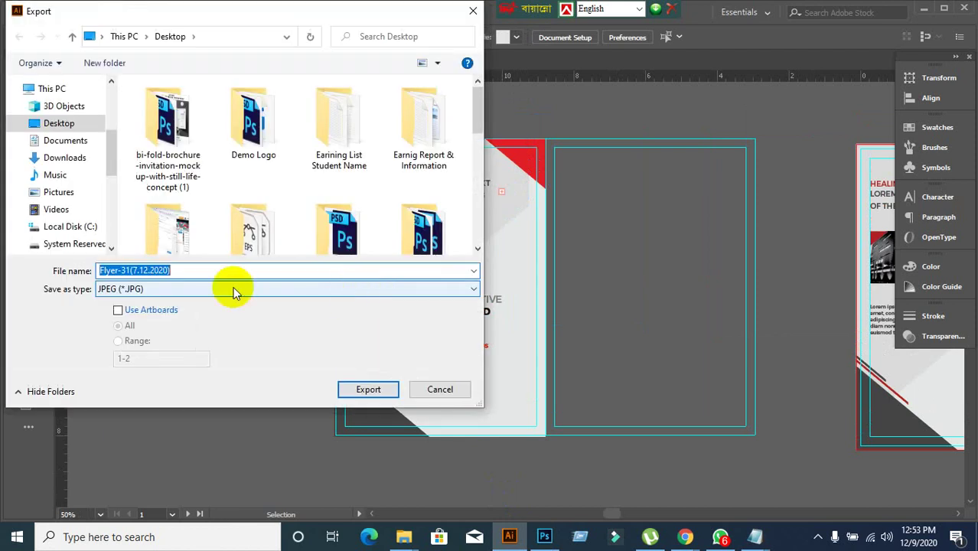
pyautogui.click(120, 311)
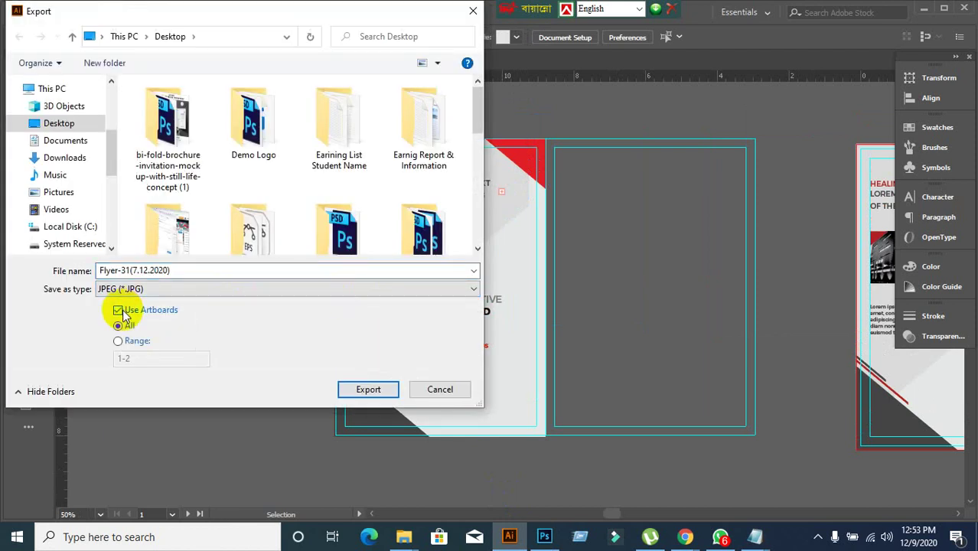
pyautogui.click(371, 391)
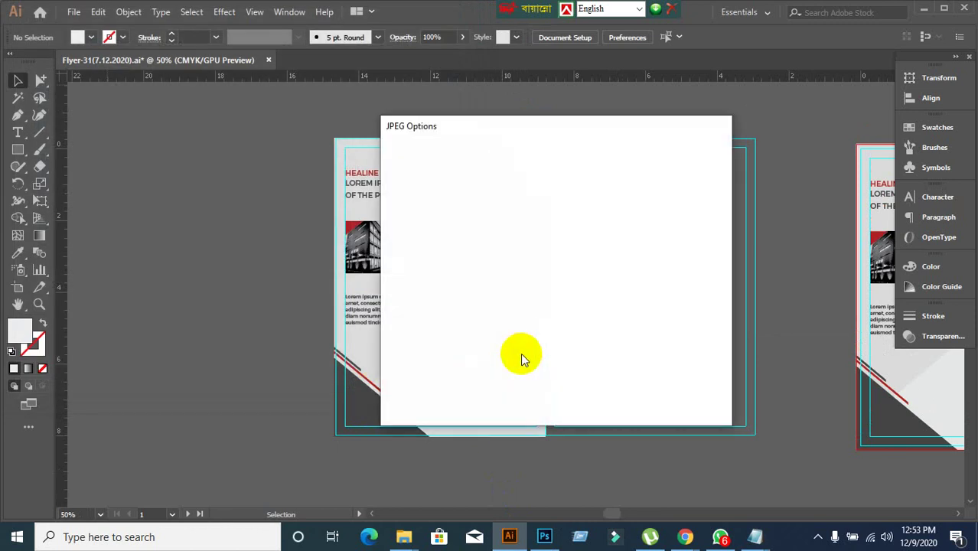
pyautogui.click(677, 395)
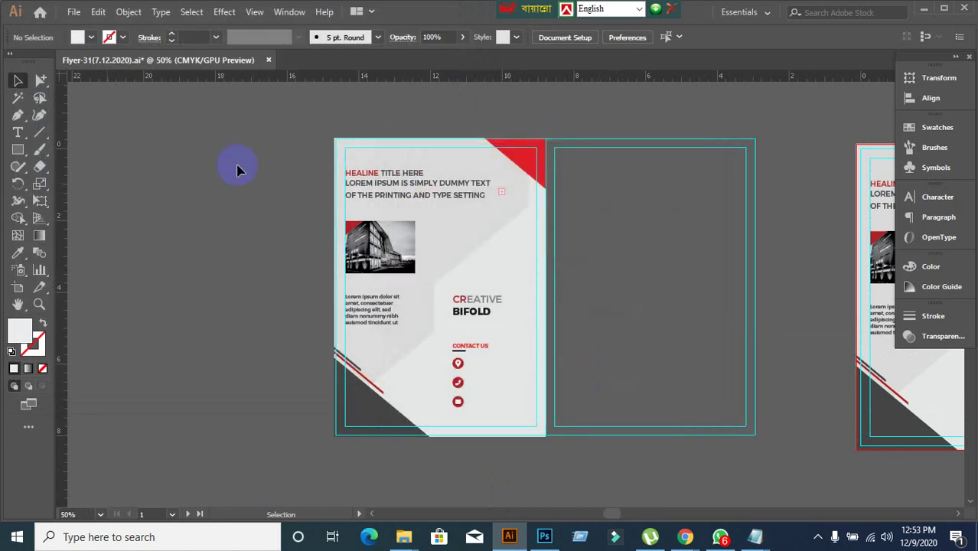
pyautogui.scroll(-2, 618, 258)
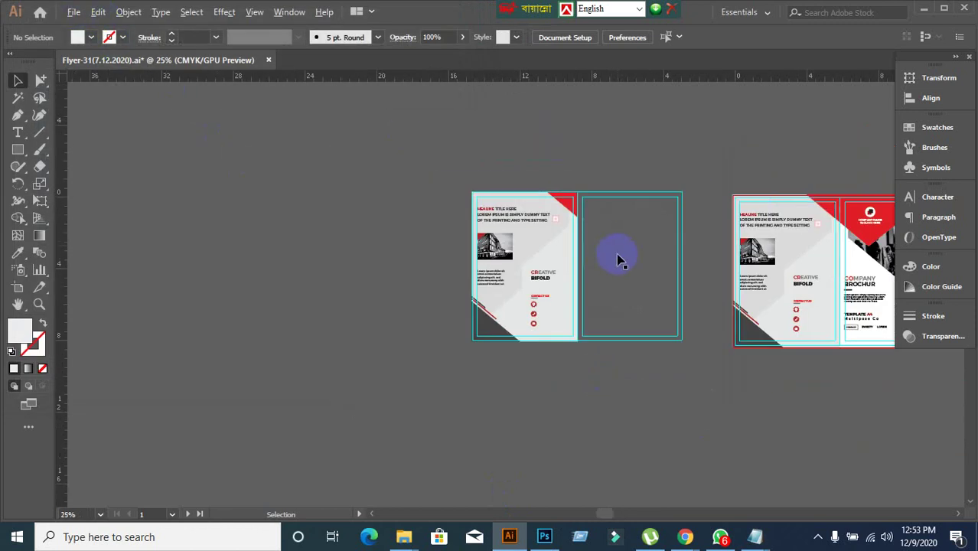
pyautogui.hscroll(5, 604, 276)
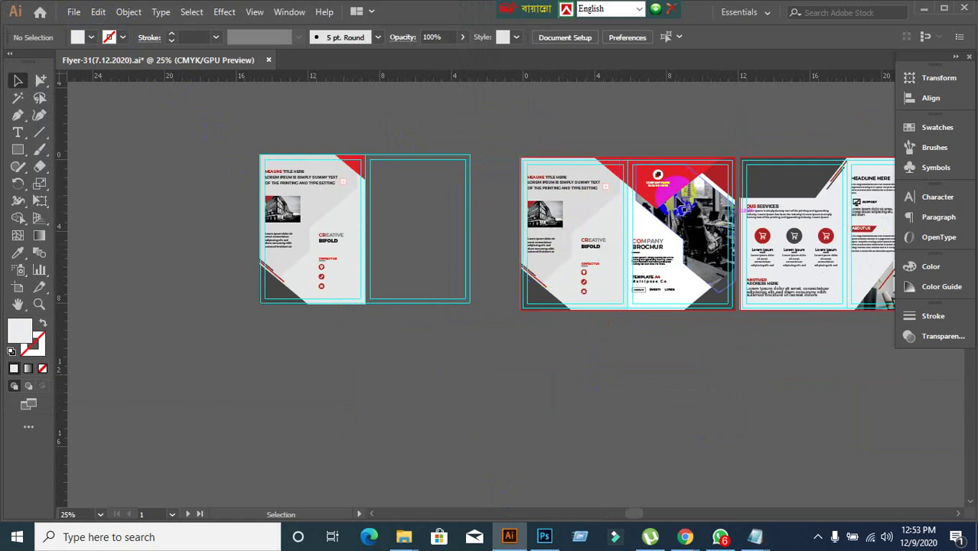
pyautogui.scroll(1, 272, 213)
pyautogui.scroll(2, 271, 213)
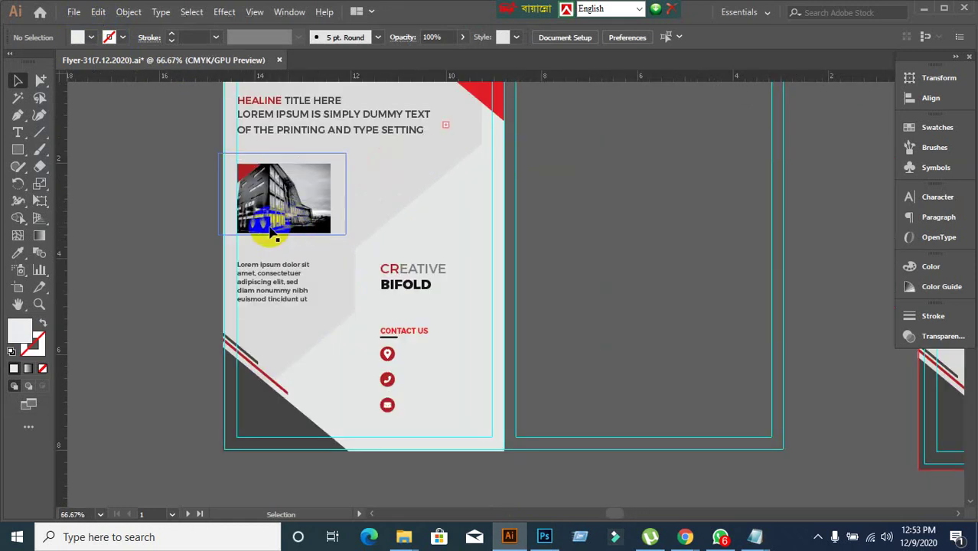
pyautogui.scroll(-1, 271, 213)
pyautogui.click(74, 11)
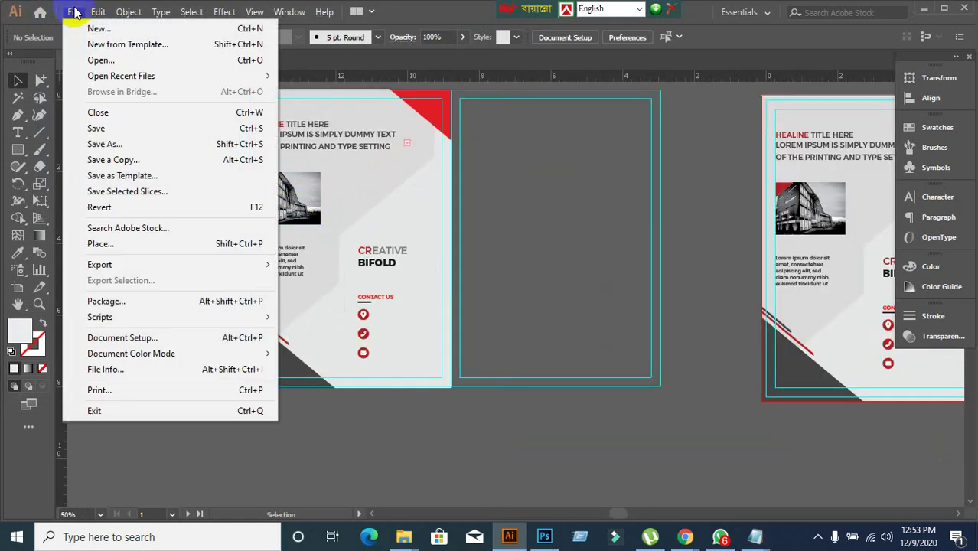
pyautogui.moveTo(98, 12)
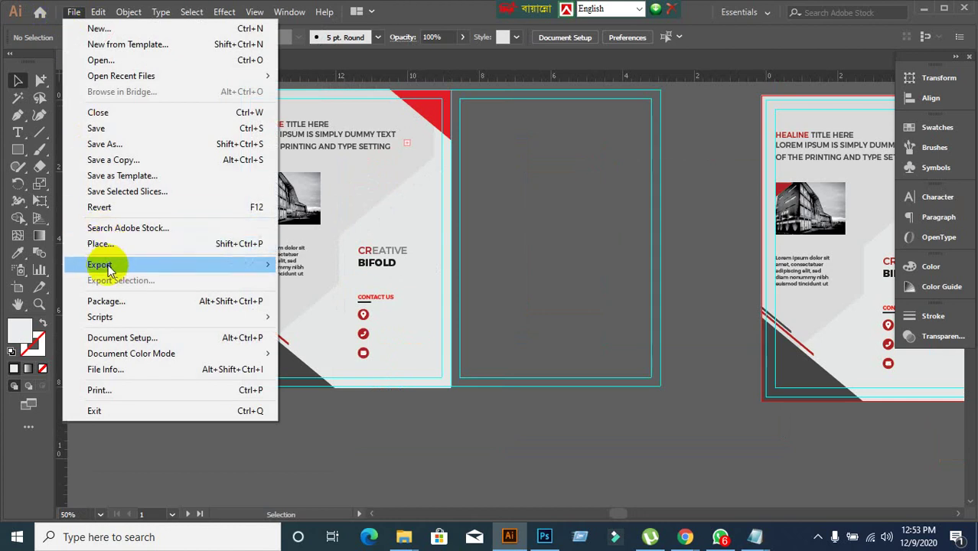
pyautogui.moveTo(101, 264)
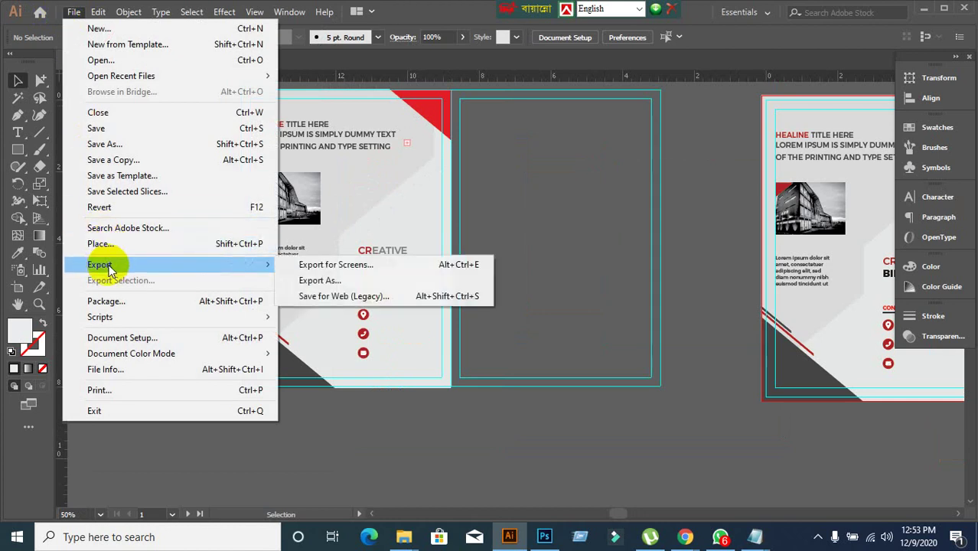
pyautogui.click(371, 286)
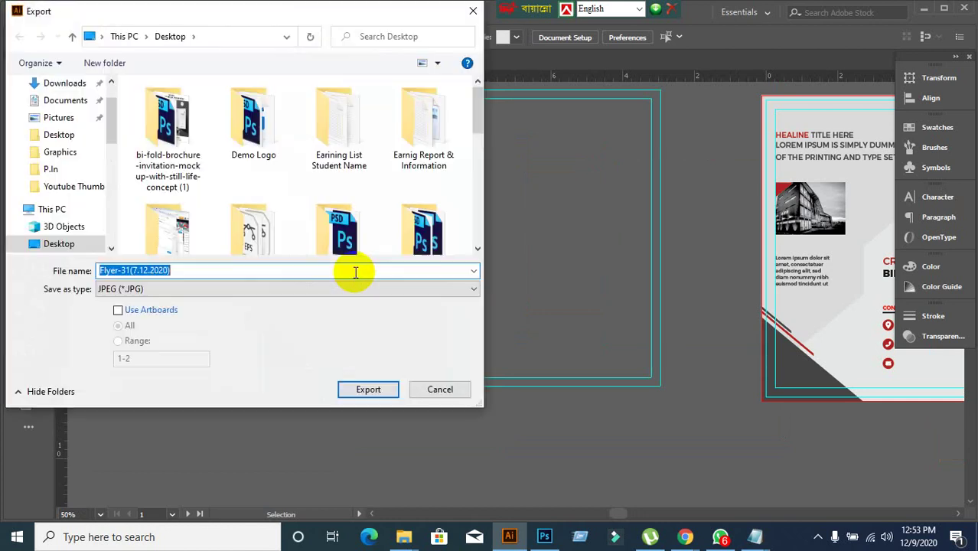
pyautogui.click(68, 100)
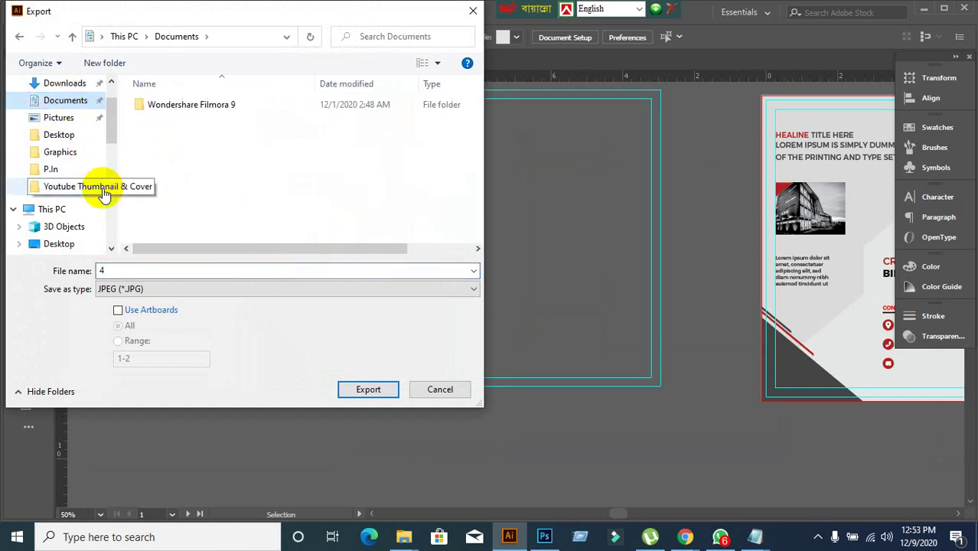
pyautogui.click(430, 387)
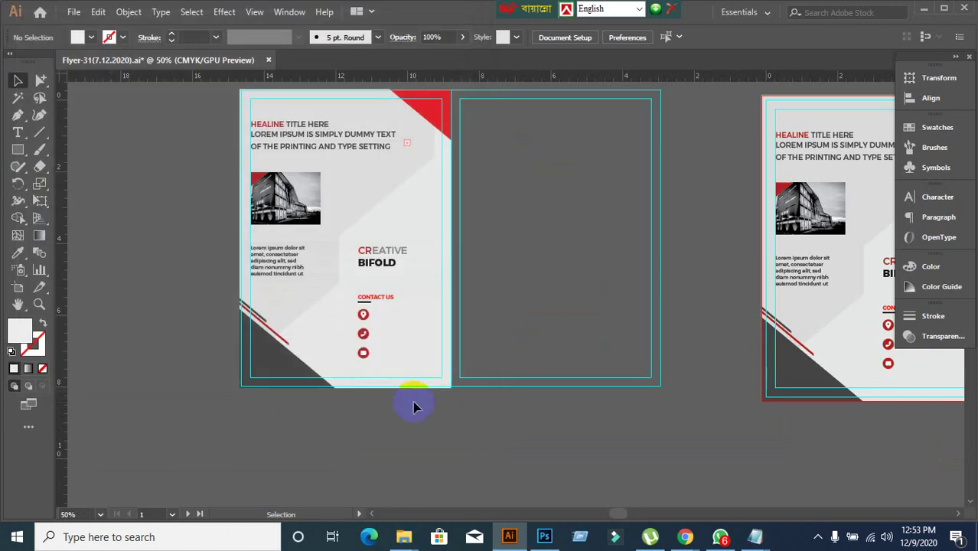
# Examine the clipped page and its dimensions, comparing it with the original brochure spread
pyautogui.click(345, 283)
pyautogui.scroll(1, 345, 291)
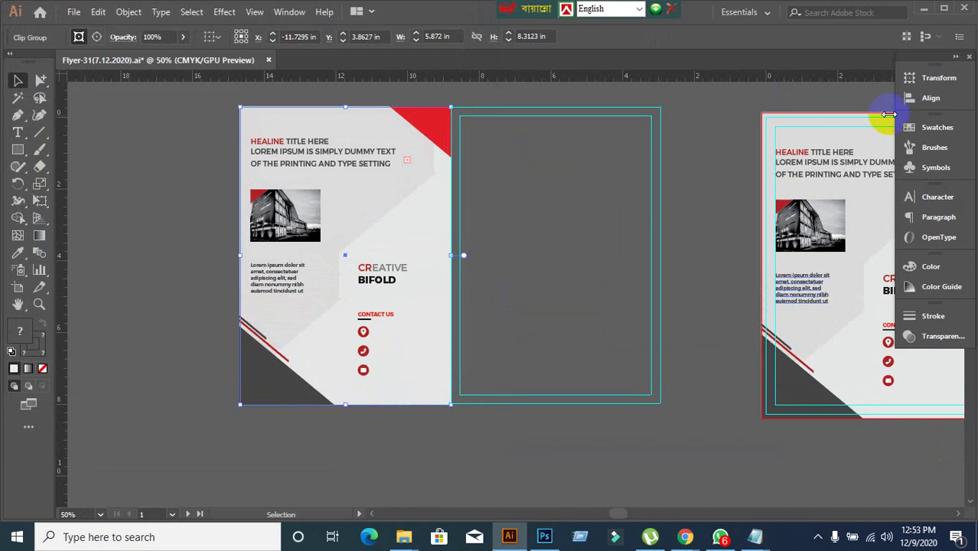
pyautogui.scroll(-1, 532, 314)
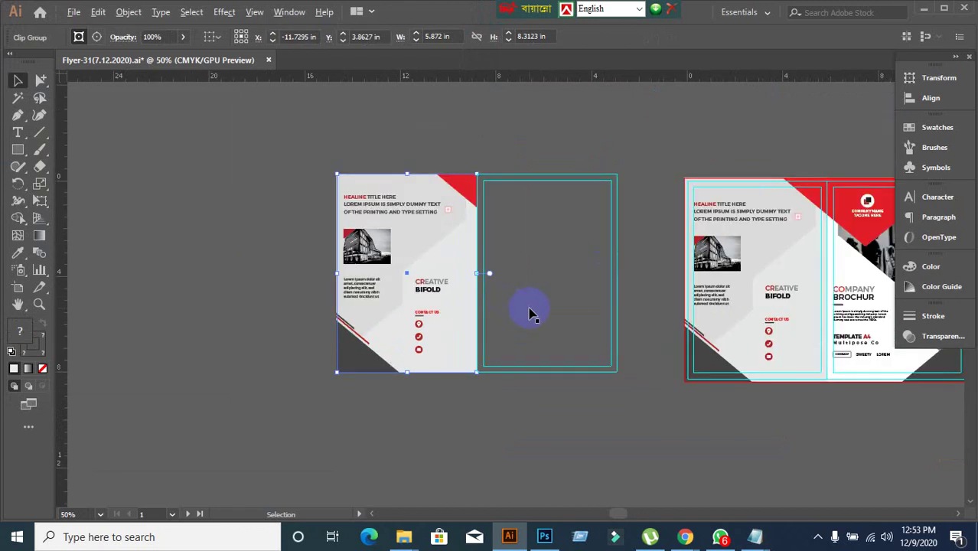
pyautogui.moveTo(529, 307); pyautogui.dragTo(417, 287)
pyautogui.click(537, 402)
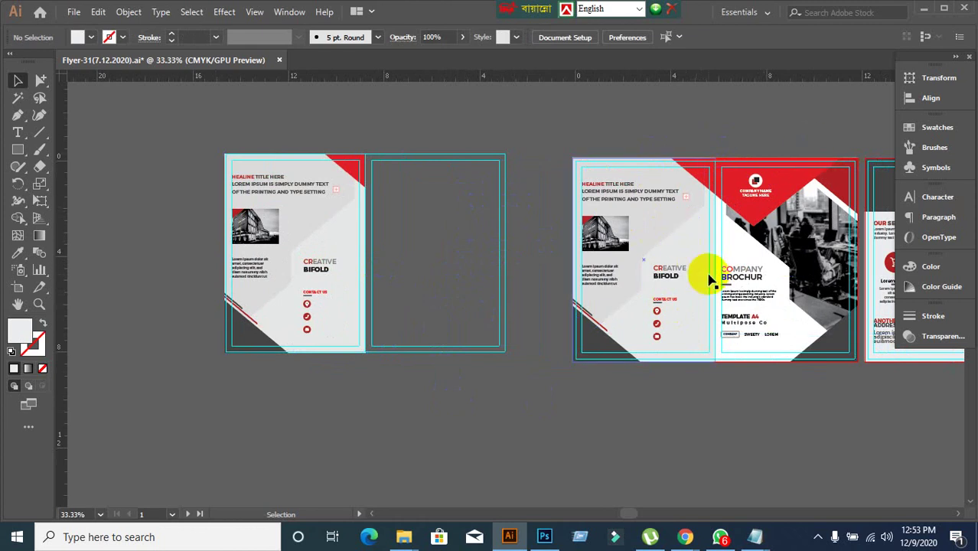
pyautogui.moveTo(435, 381); pyautogui.dragTo(348, 368)
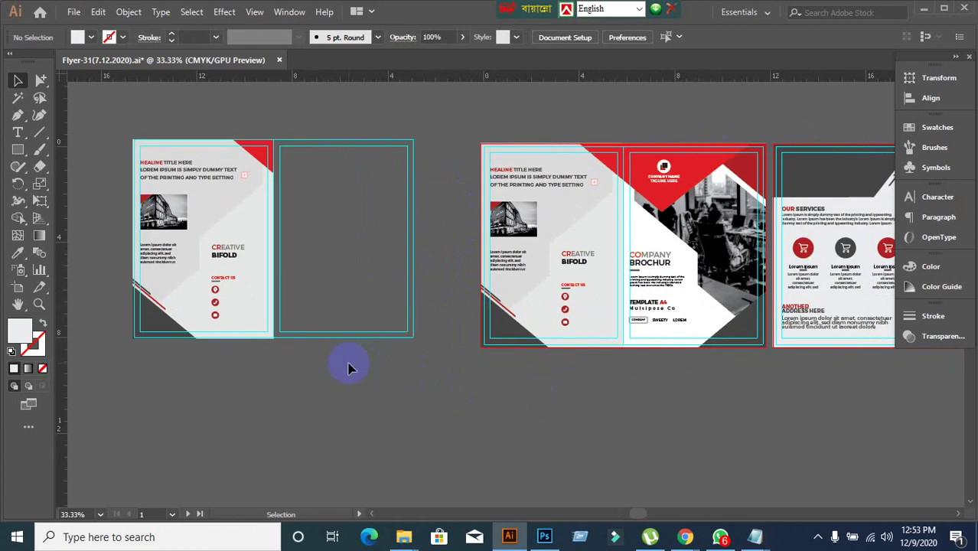
pyautogui.click(192, 256)
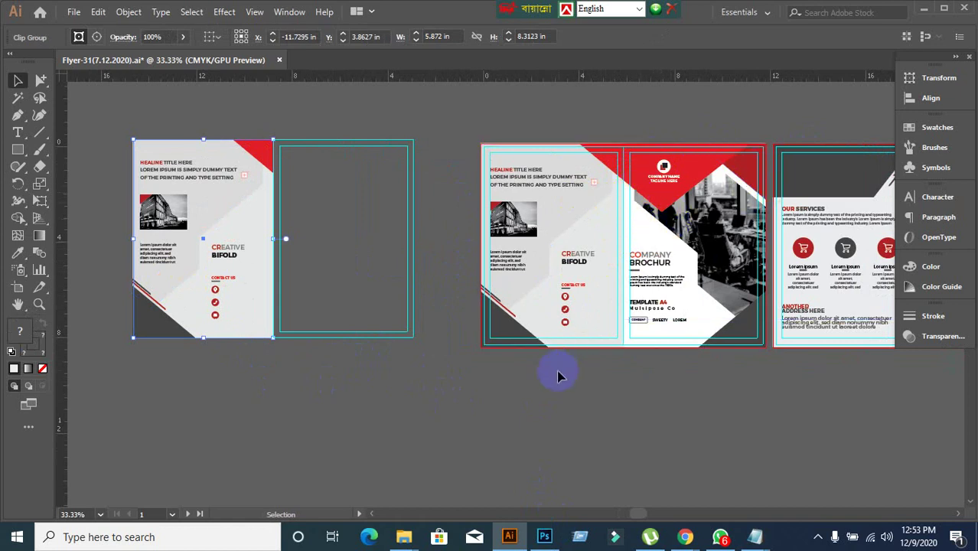
pyautogui.click(244, 273)
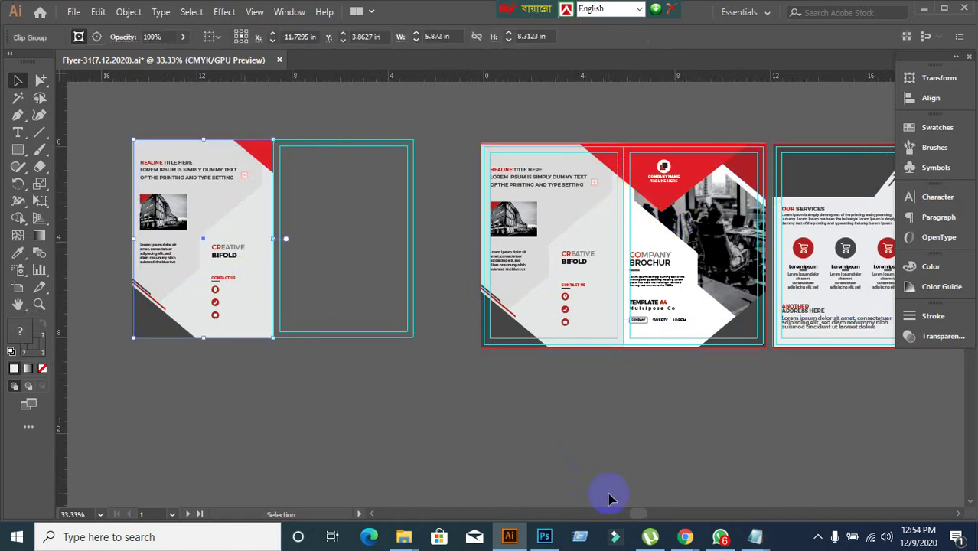
pyautogui.click(562, 477)
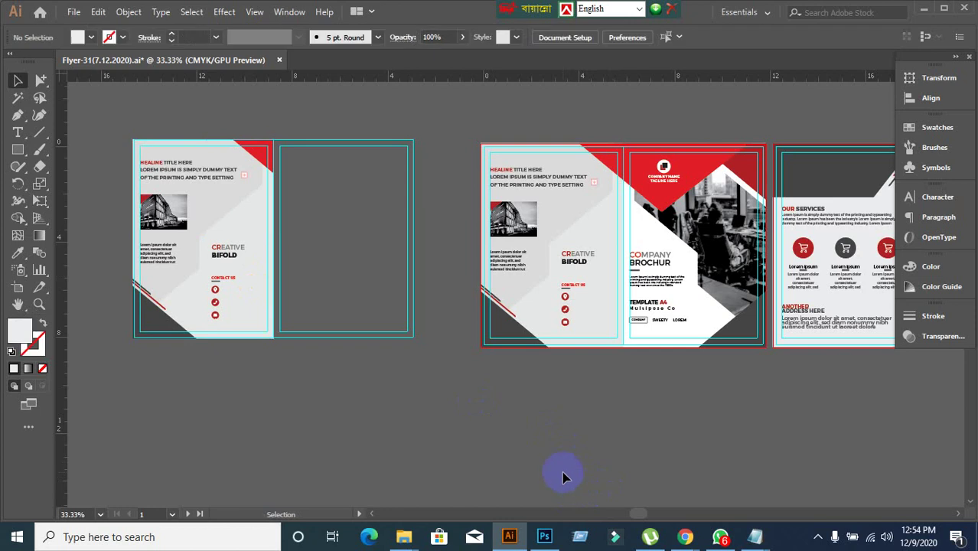
pyautogui.scroll(2, 689, 222)
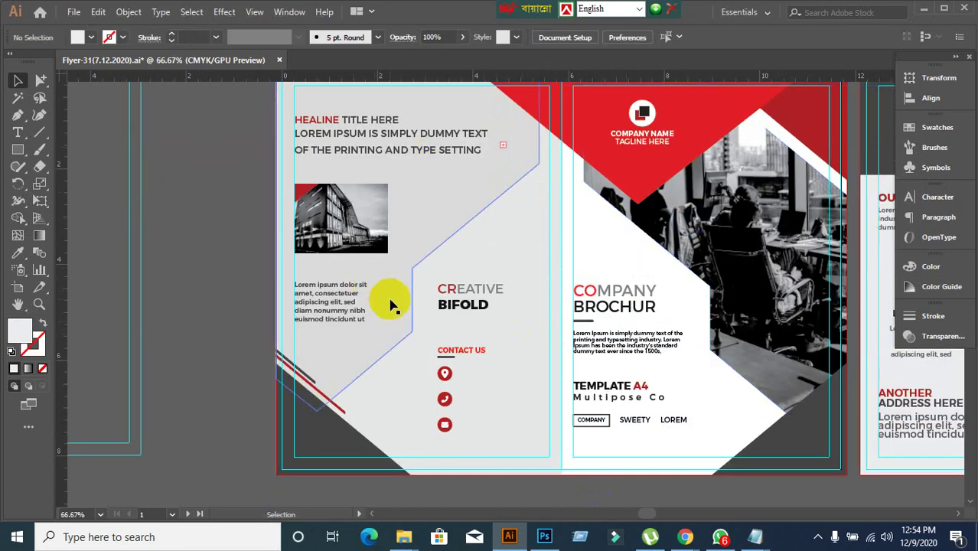
pyautogui.scroll(-1, 392, 306)
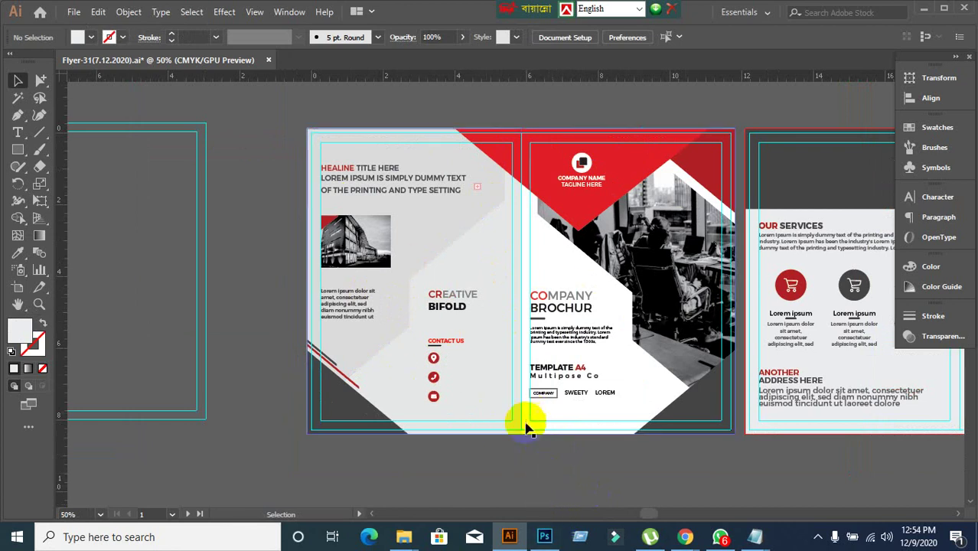
# Switch to Photoshop and open the contents of the Left side 1 smart object from 479.psd
pyautogui.click(557, 540)
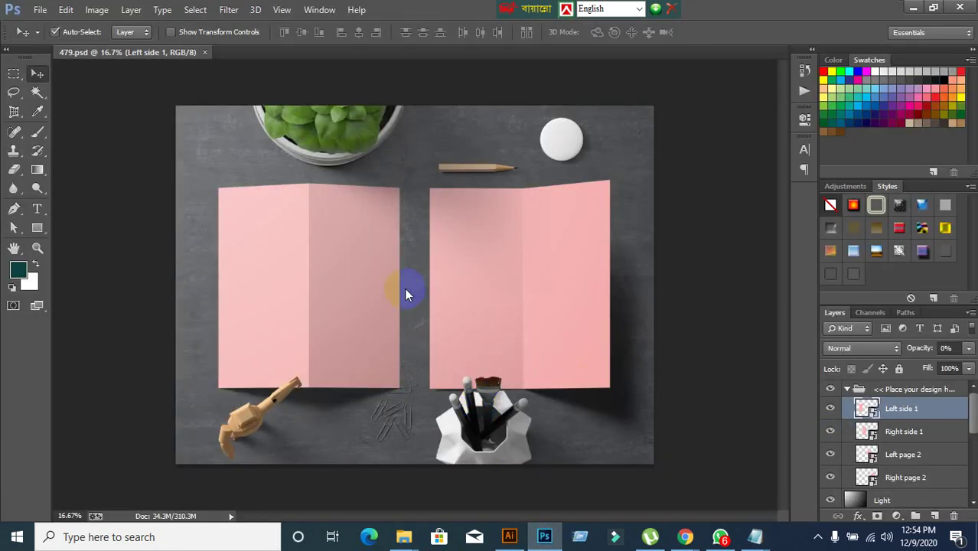
pyautogui.doubleClick(874, 414)
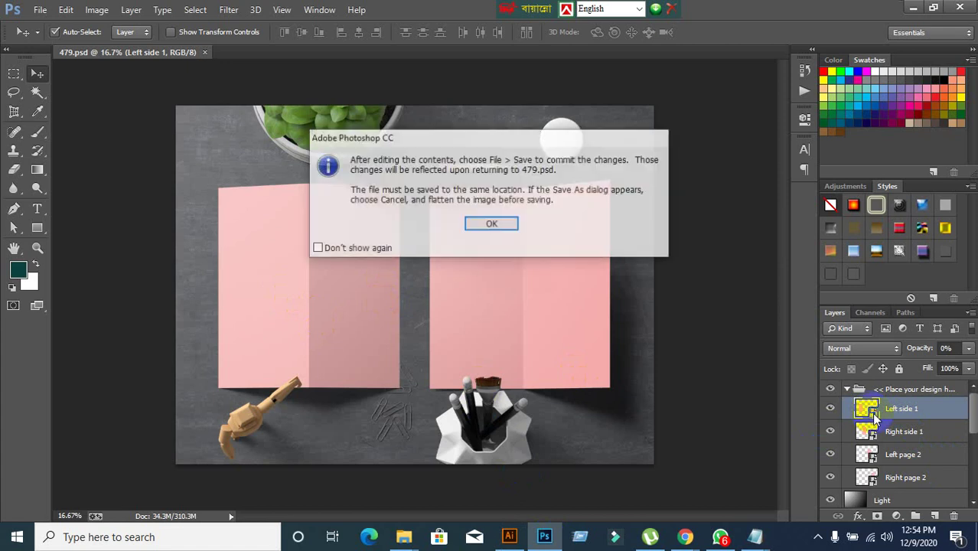
pyautogui.click(490, 227)
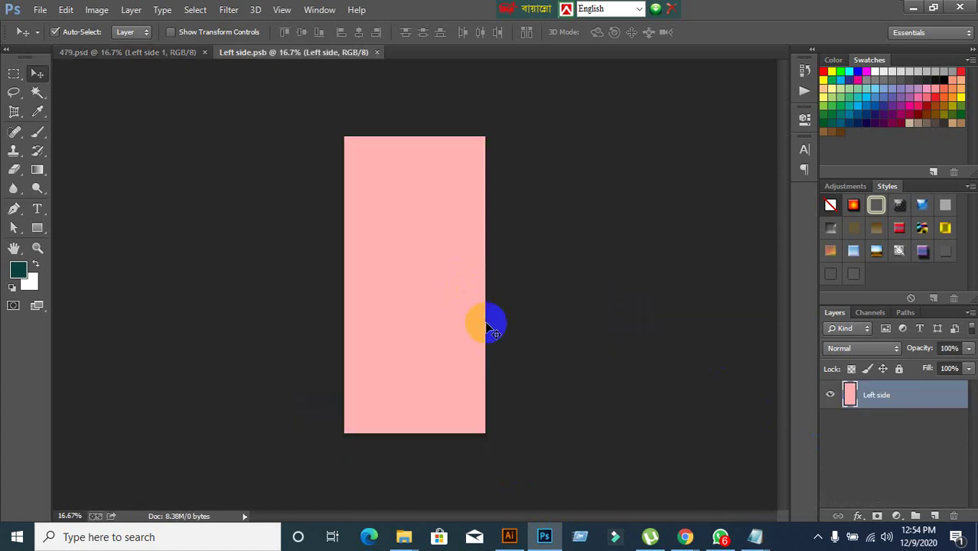
# Try to paste the copied brochure page as pixels into Left side.psb
pyautogui.hotkey('ctrl', 'v')
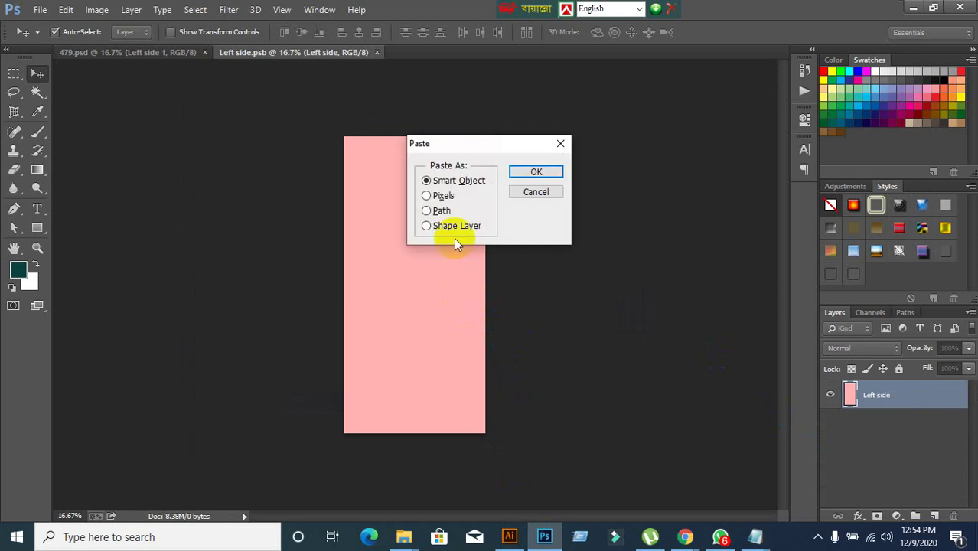
pyautogui.click(435, 196)
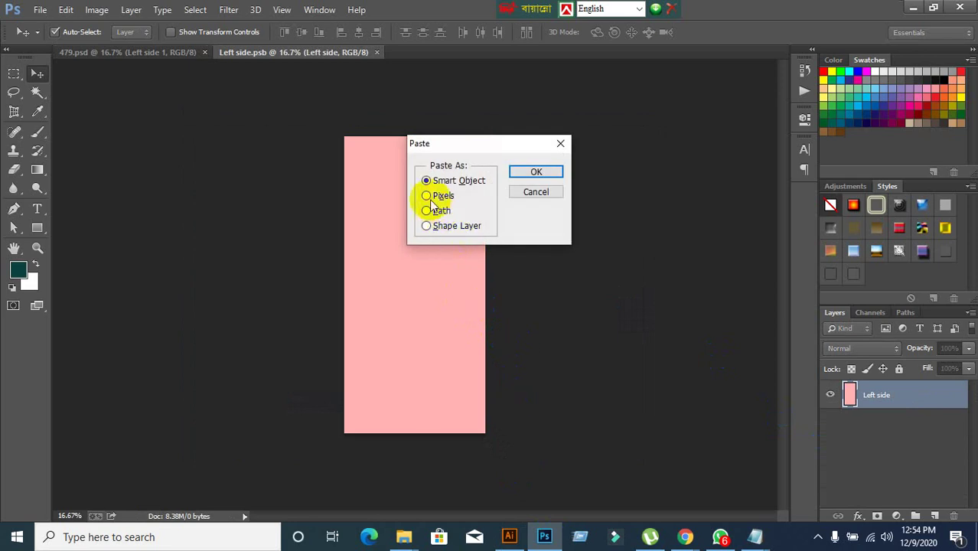
pyautogui.click(528, 173)
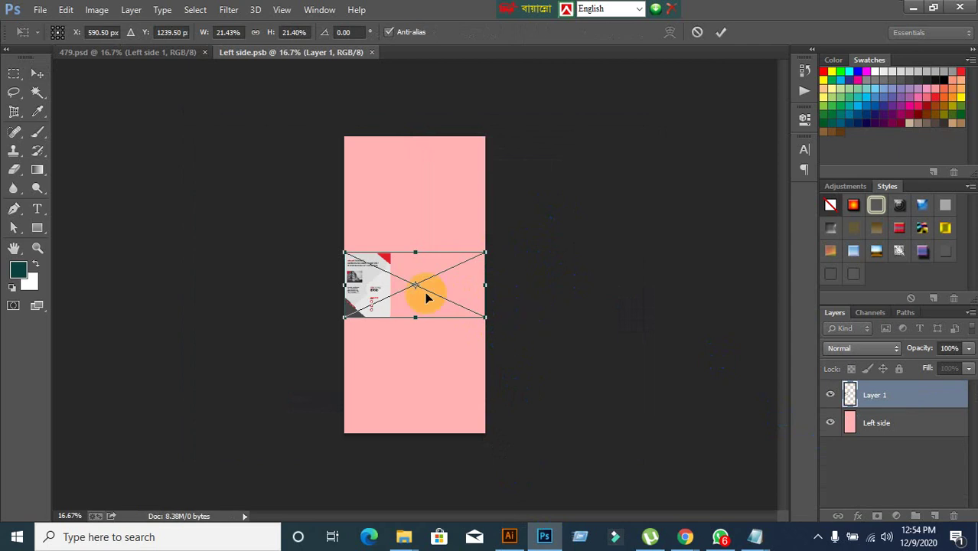
pyautogui.click(698, 34)
# Switch to Illustrator and select the clipped brochure page, undoing the move made to it
pyautogui.click(509, 536)
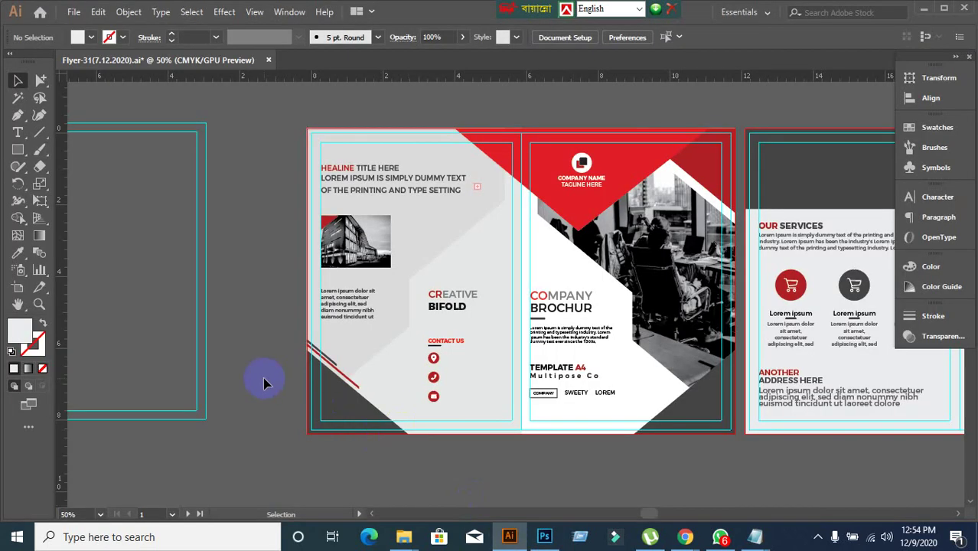
pyautogui.hscroll(-10, 264, 383)
pyautogui.click(327, 350)
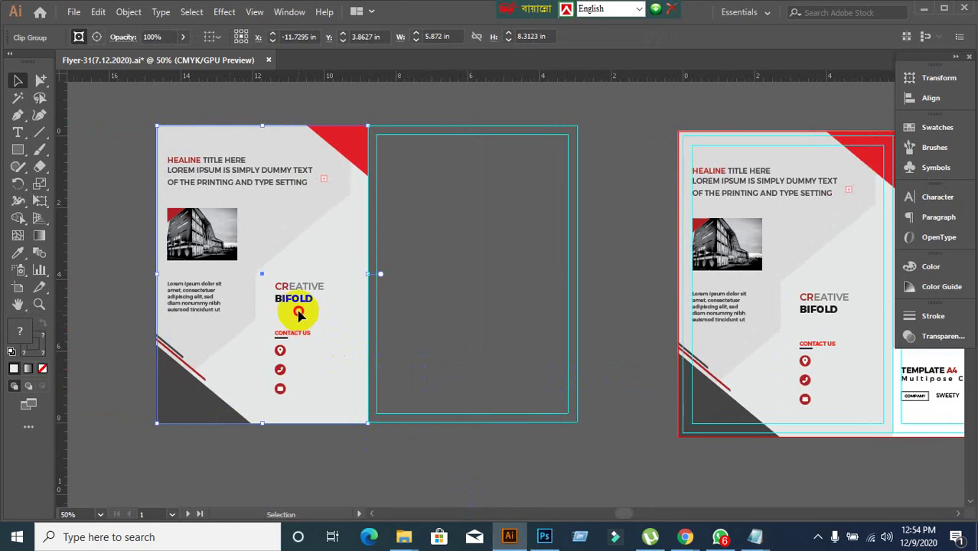
pyautogui.moveTo(299, 312); pyautogui.dragTo(406, 365)
pyautogui.hotkey('ctrl', 'z')
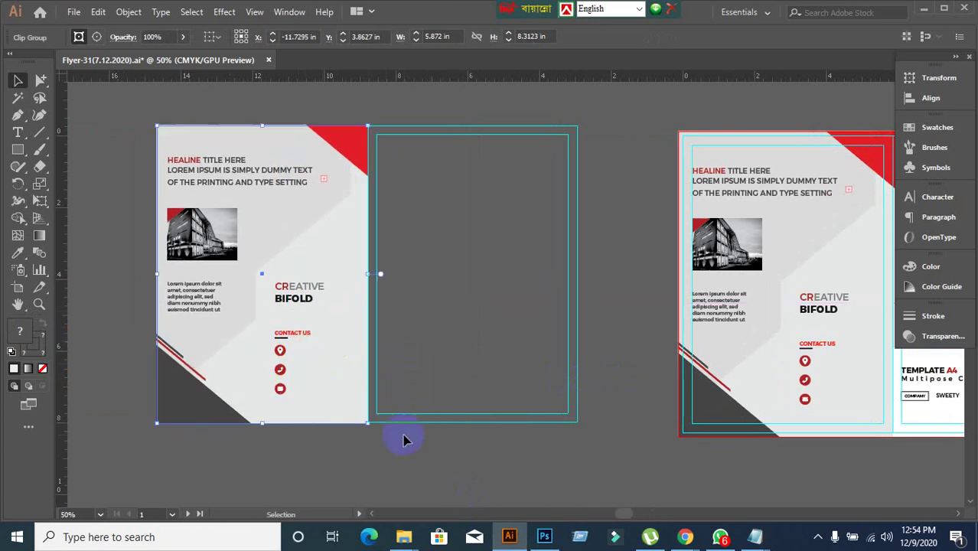
# Switch to Photoshop and check the image size and resolution of Left side.psb
pyautogui.click(404, 437)
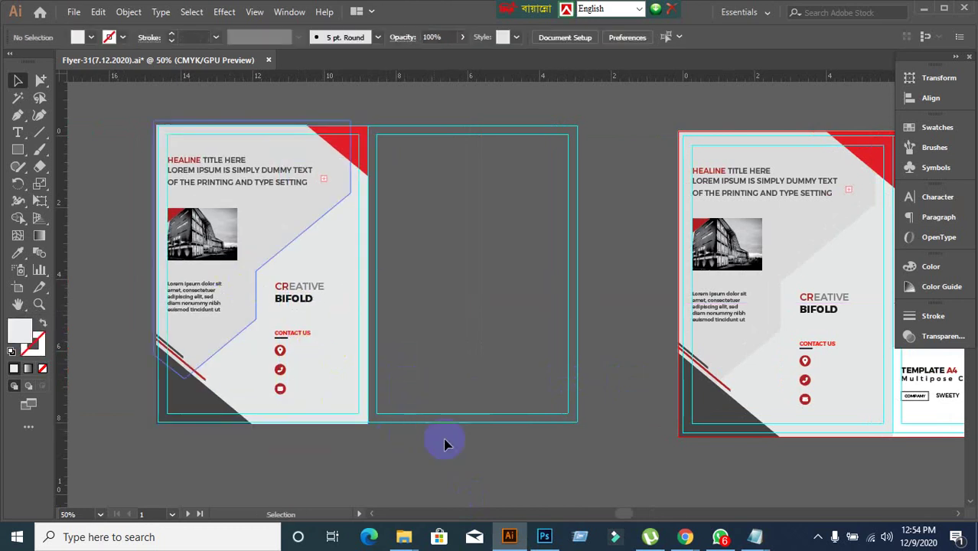
pyautogui.click(544, 534)
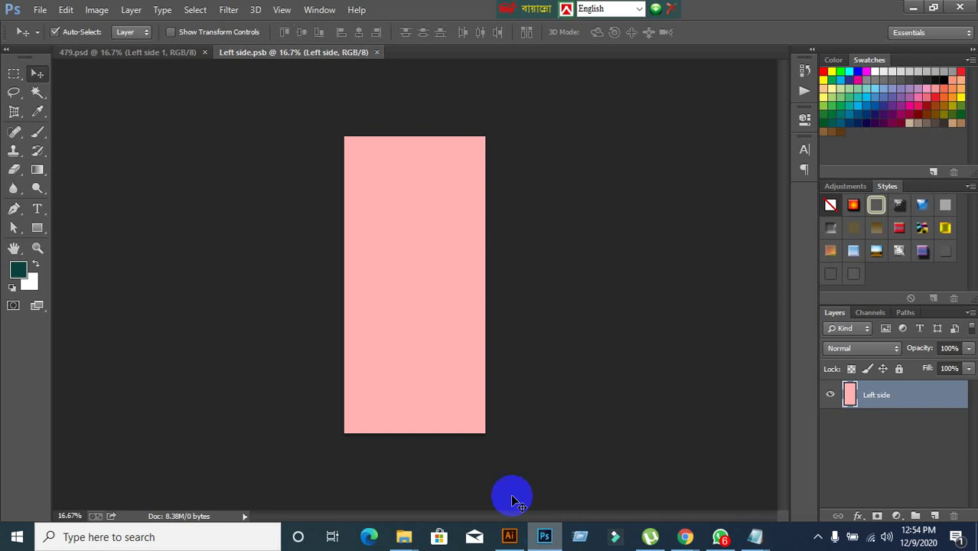
pyautogui.click(113, 9)
pyautogui.click(113, 110)
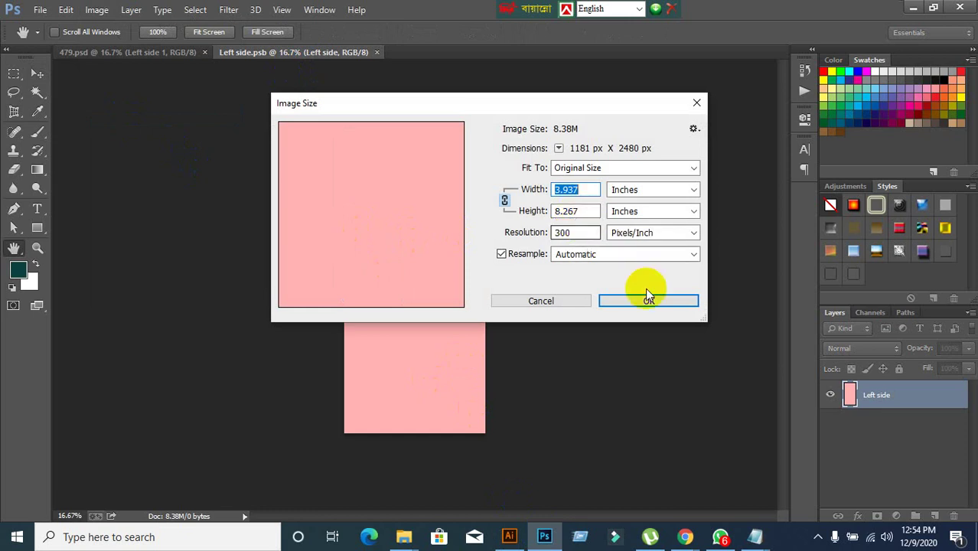
pyautogui.click(566, 299)
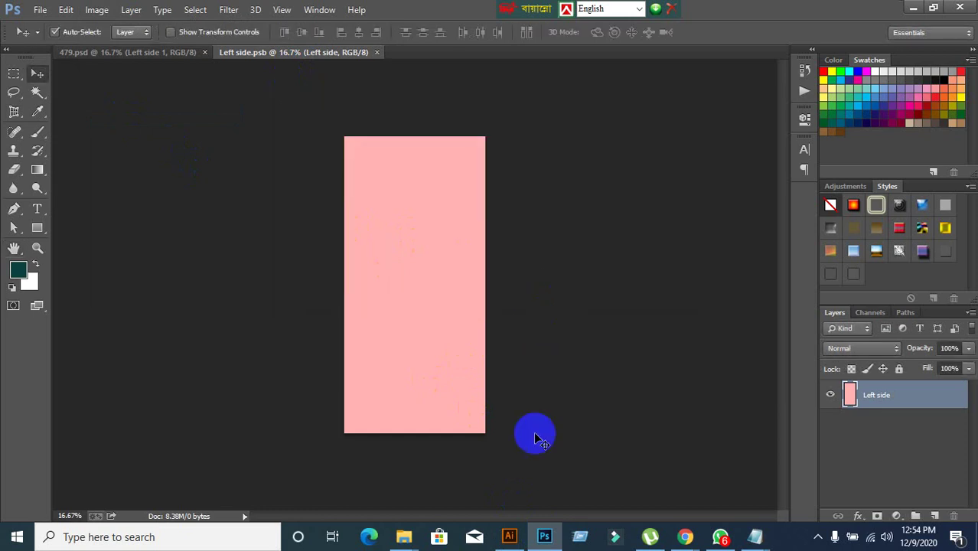
# Select the clipped brochure page in Illustrator, and return to Photoshop to examine the Left side.psb canvas at 100% zoom
pyautogui.click(509, 537)
pyautogui.click(262, 338)
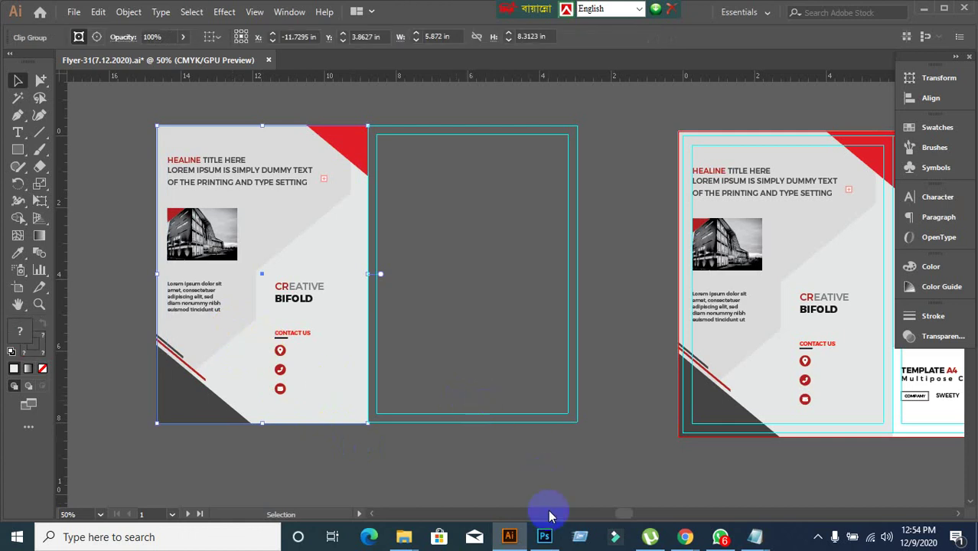
pyautogui.click(544, 536)
pyautogui.scroll(3, 421, 288)
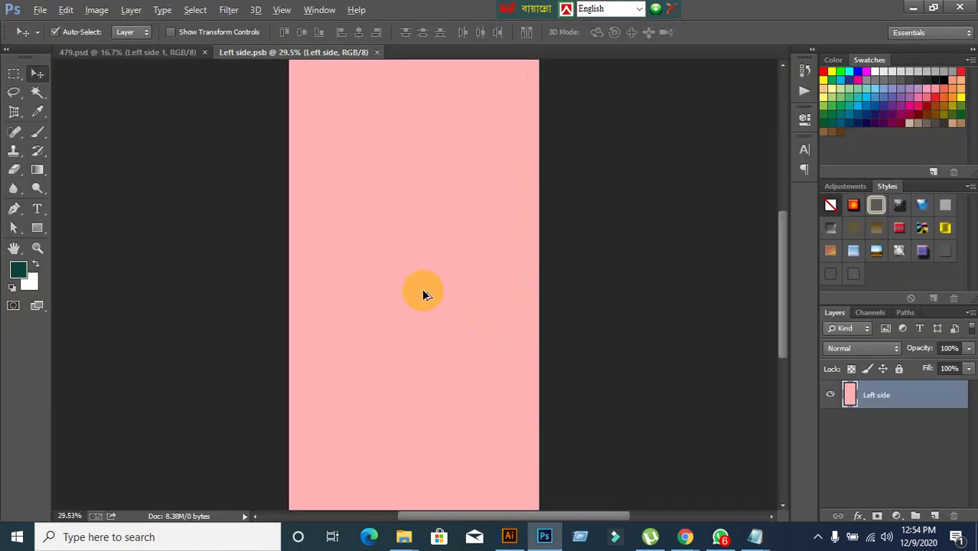
pyautogui.scroll(1, 422, 288)
pyautogui.scroll(2, 439, 216)
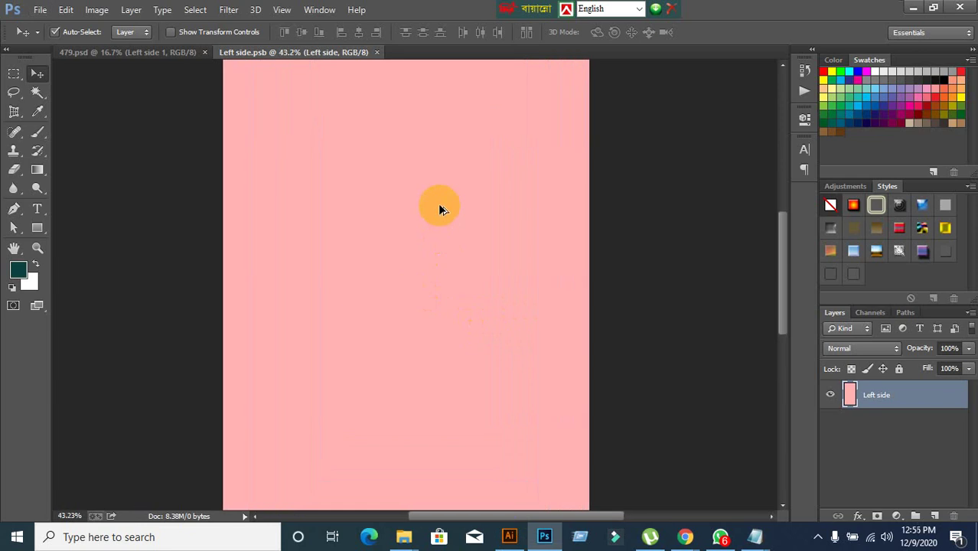
pyautogui.scroll(2, 440, 209)
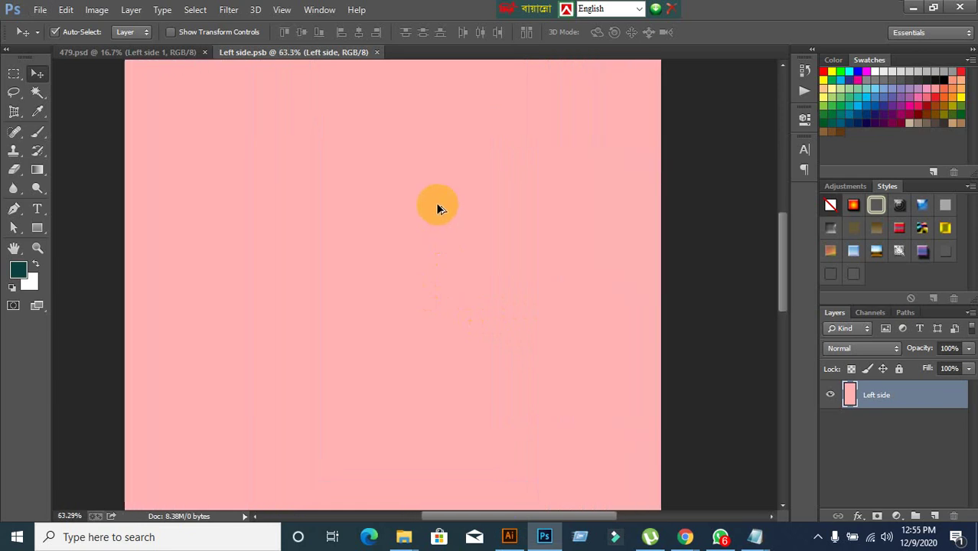
pyautogui.scroll(1, 437, 208)
pyautogui.scroll(1, 437, 208)
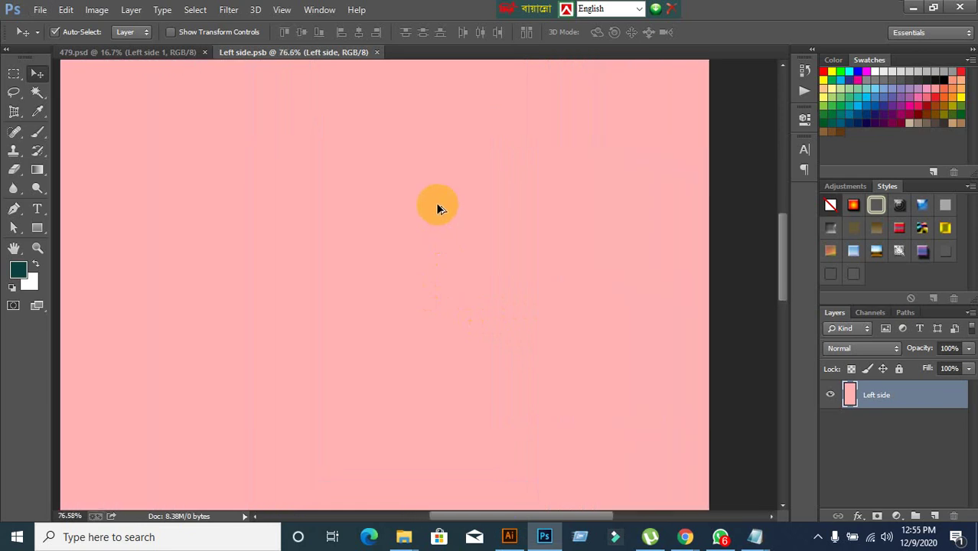
pyautogui.scroll(-10, 435, 202)
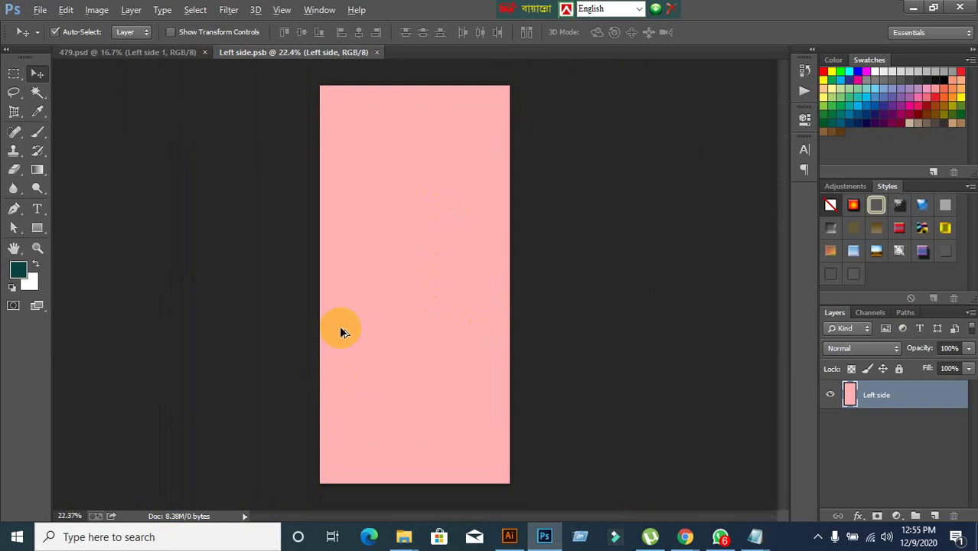
pyautogui.scroll(2, 390, 225)
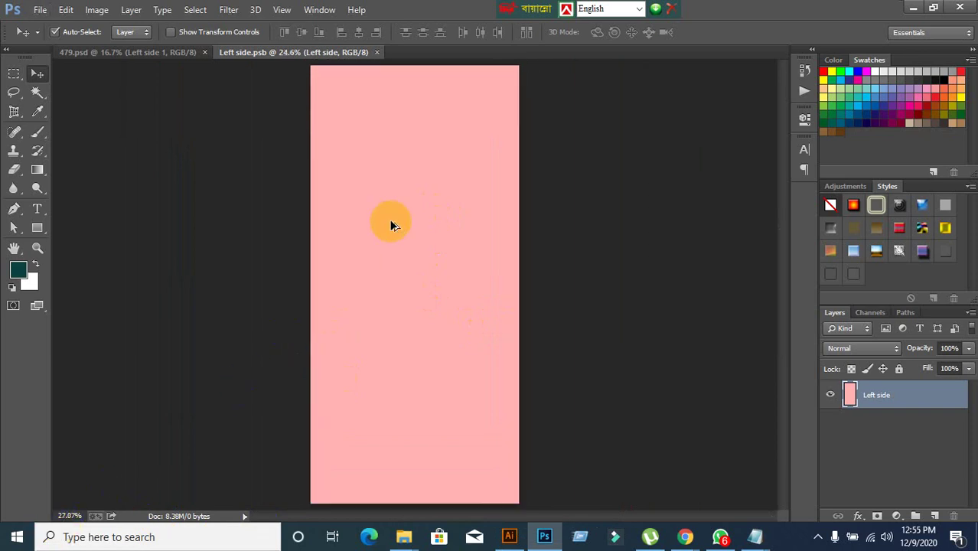
pyautogui.scroll(12, 390, 225)
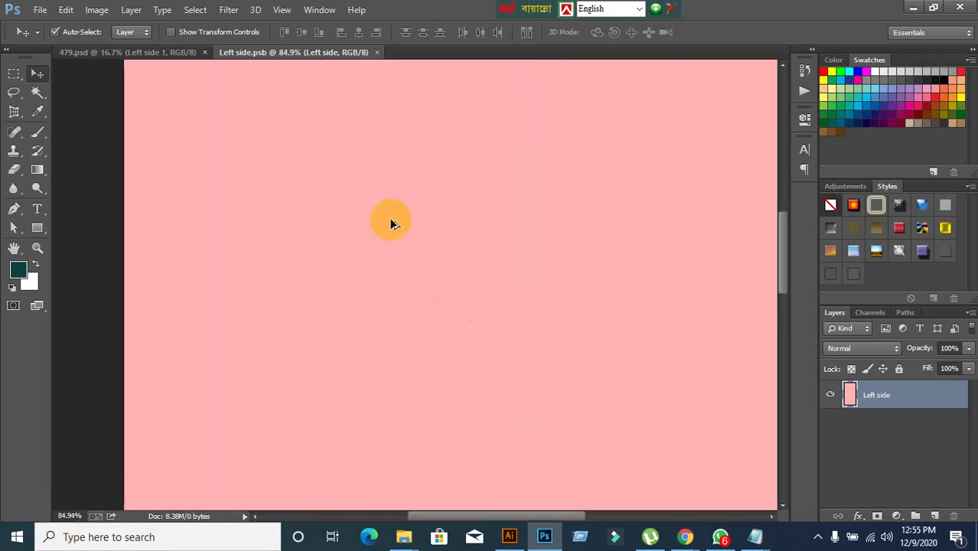
pyautogui.scroll(2, 391, 224)
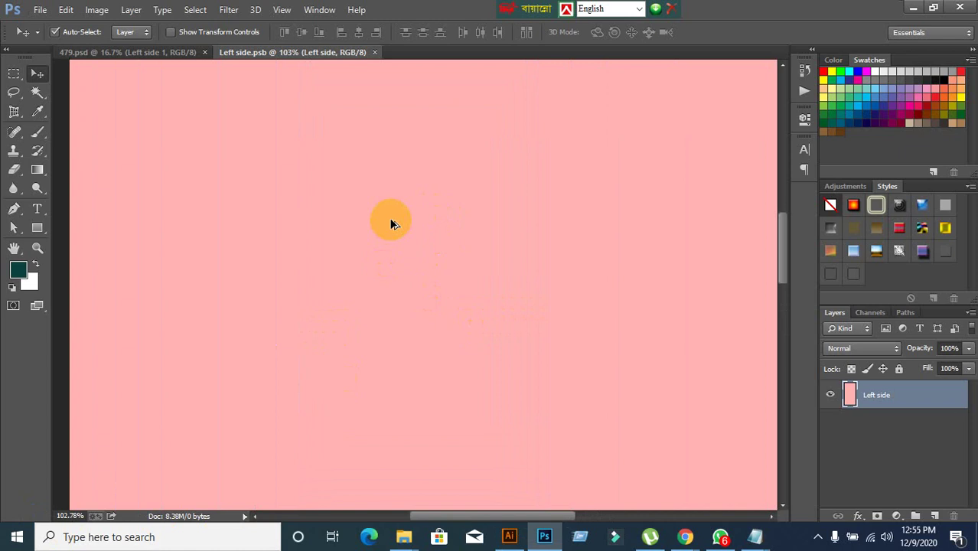
pyautogui.scroll(-2, 390, 224)
pyautogui.scroll(1, 390, 225)
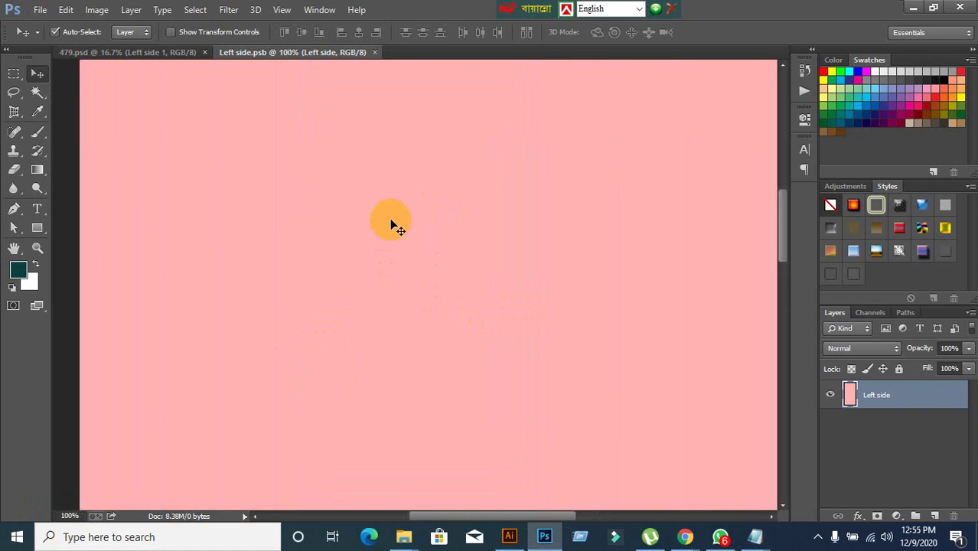
pyautogui.scroll(1, 391, 225)
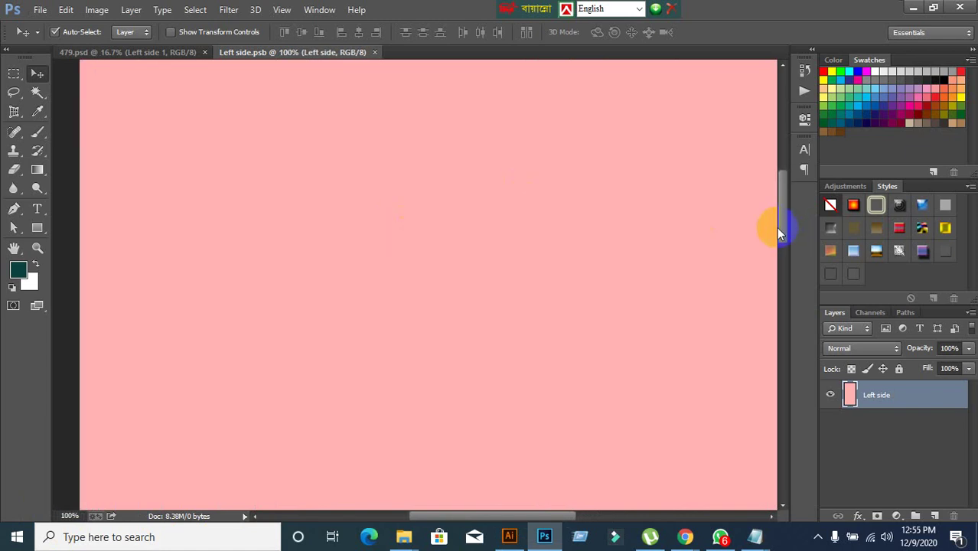
pyautogui.moveTo(778, 228); pyautogui.dragTo(781, 335)
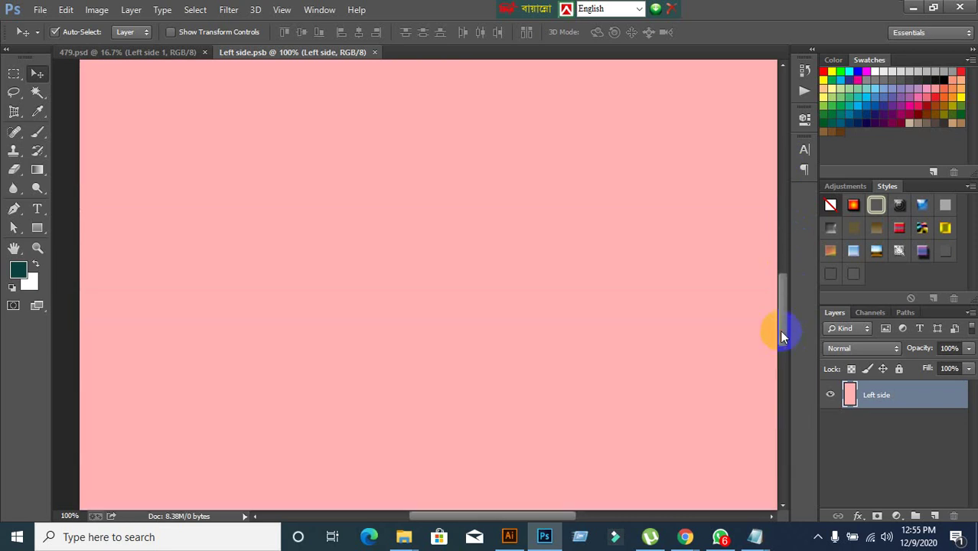
pyautogui.scroll(-6, 631, 328)
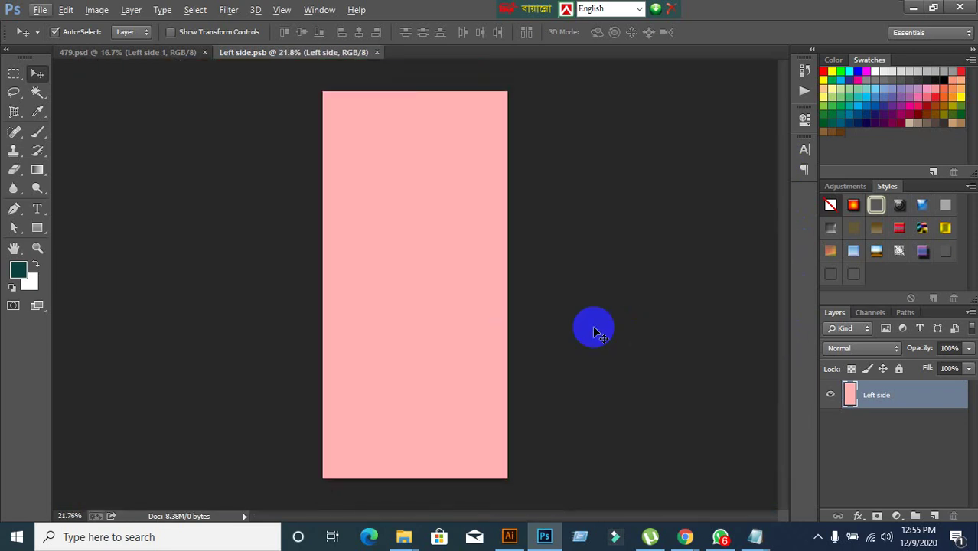
# Compare the folded pages of the 479.psd mockup with the contents of Left side.psb
pyautogui.click(509, 538)
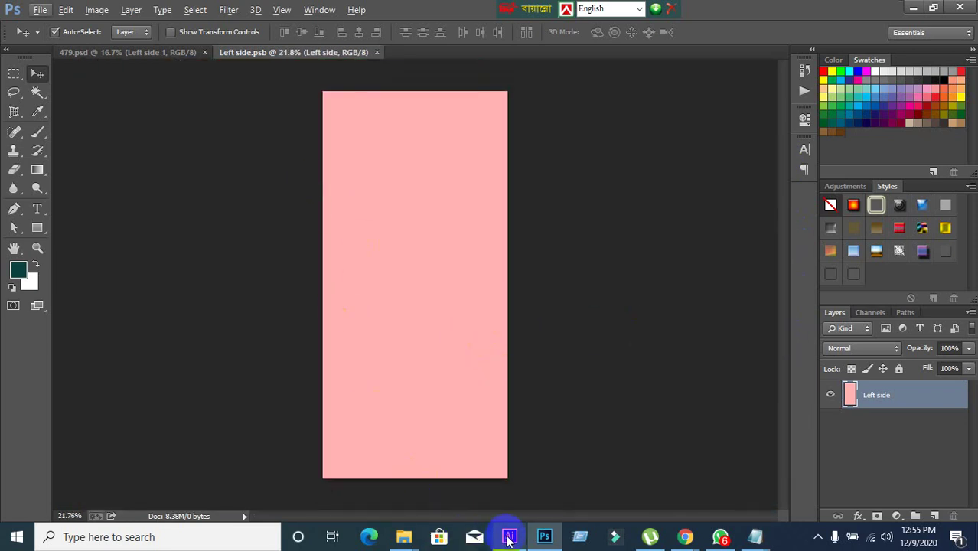
pyautogui.click(128, 53)
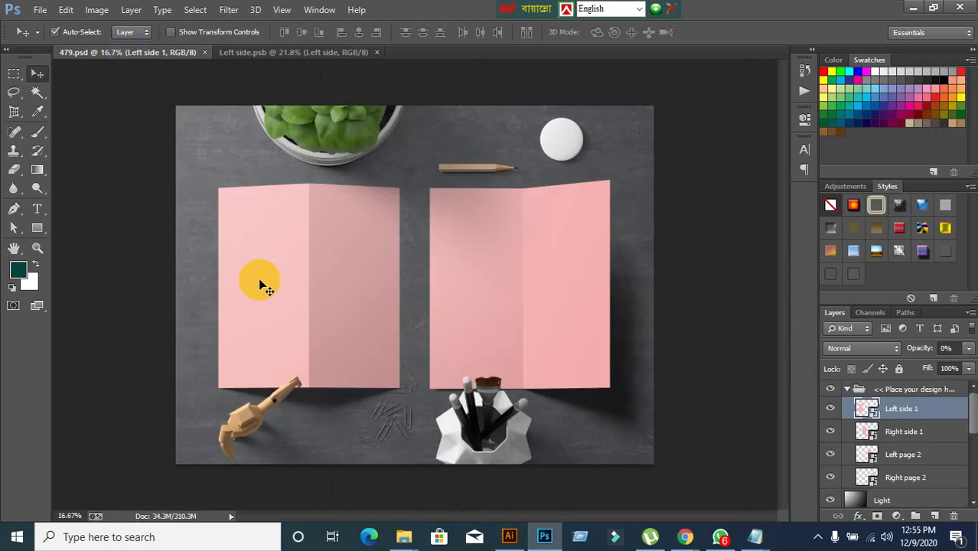
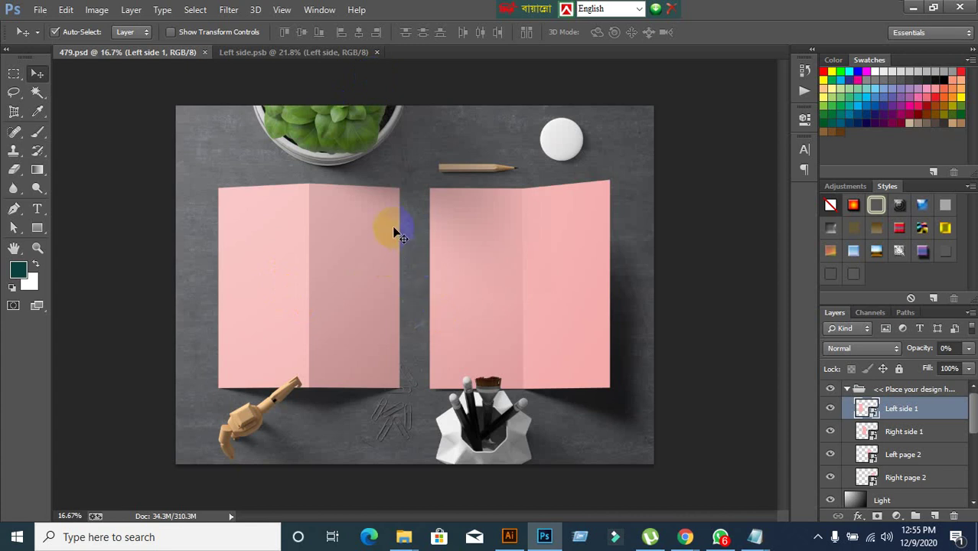
pyautogui.click(285, 60)
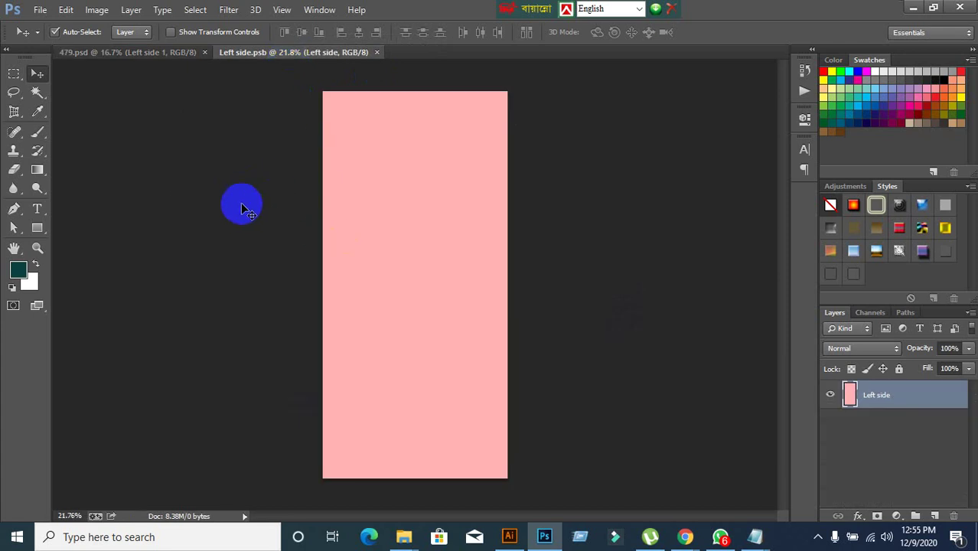
pyautogui.click(513, 538)
pyautogui.click(509, 536)
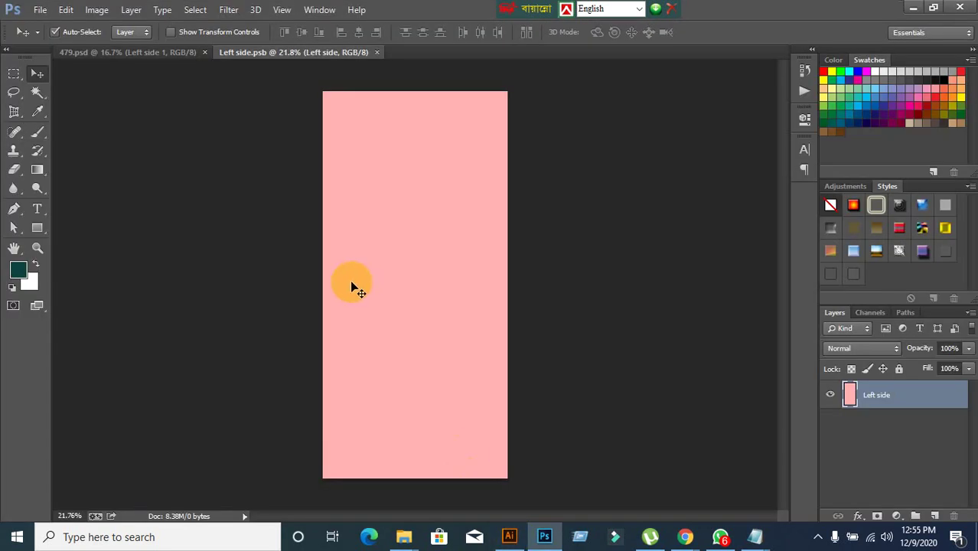
# Check the image size of Left side.psb and compare it with the clipped page's width and height in Illustrator
pyautogui.click(97, 10)
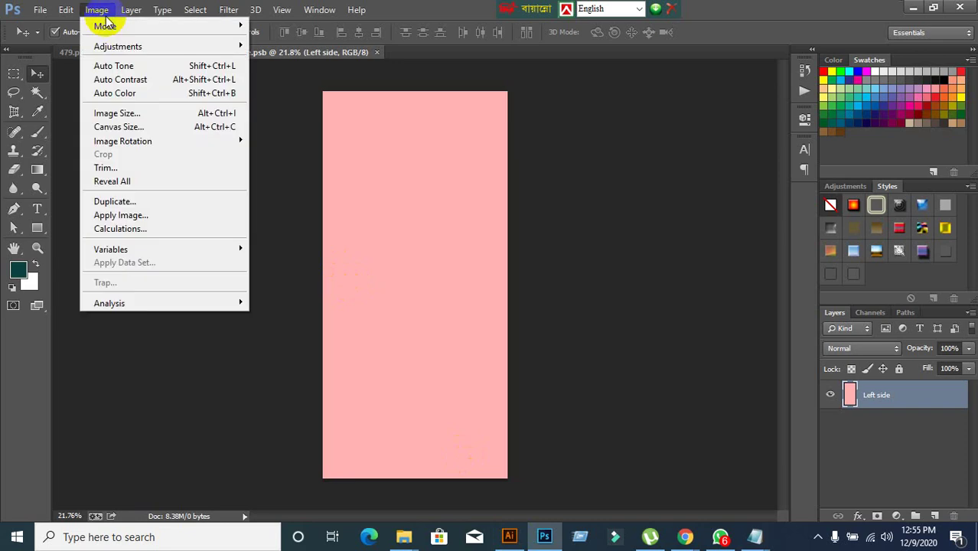
pyautogui.click(119, 113)
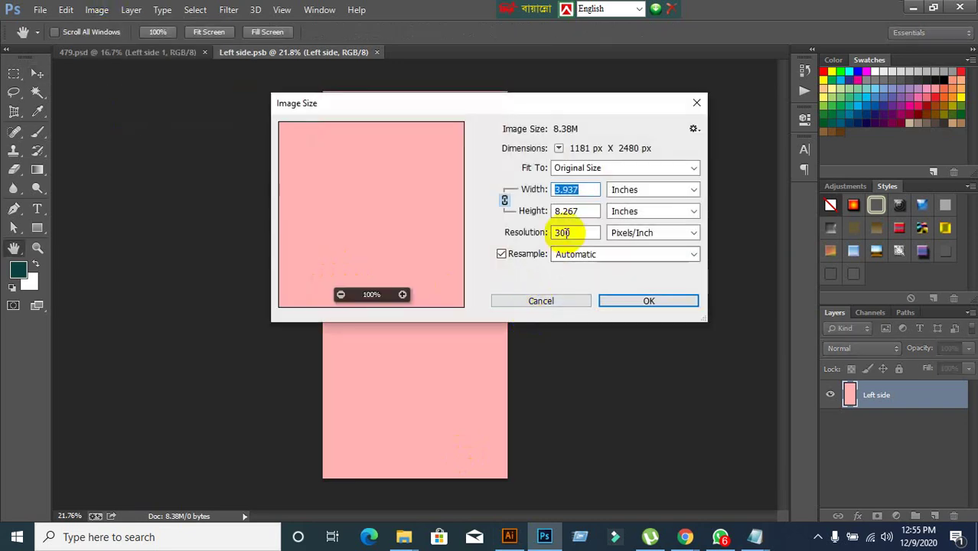
pyautogui.click(553, 300)
pyautogui.click(509, 536)
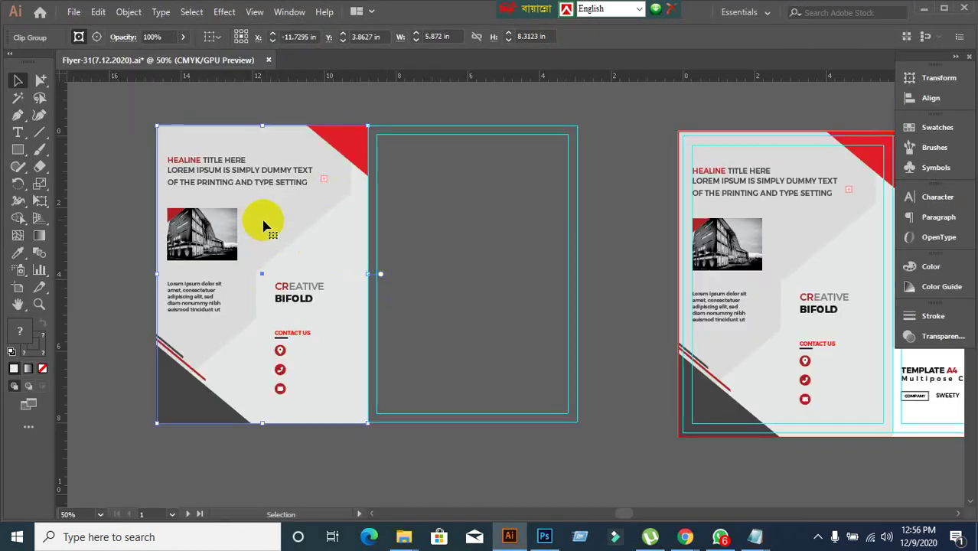
pyautogui.click(935, 77)
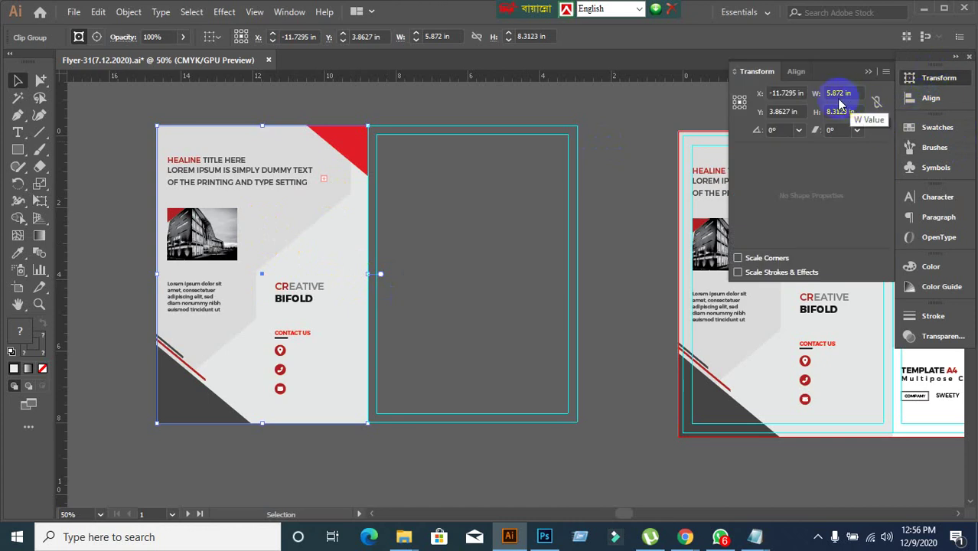
pyautogui.click(868, 72)
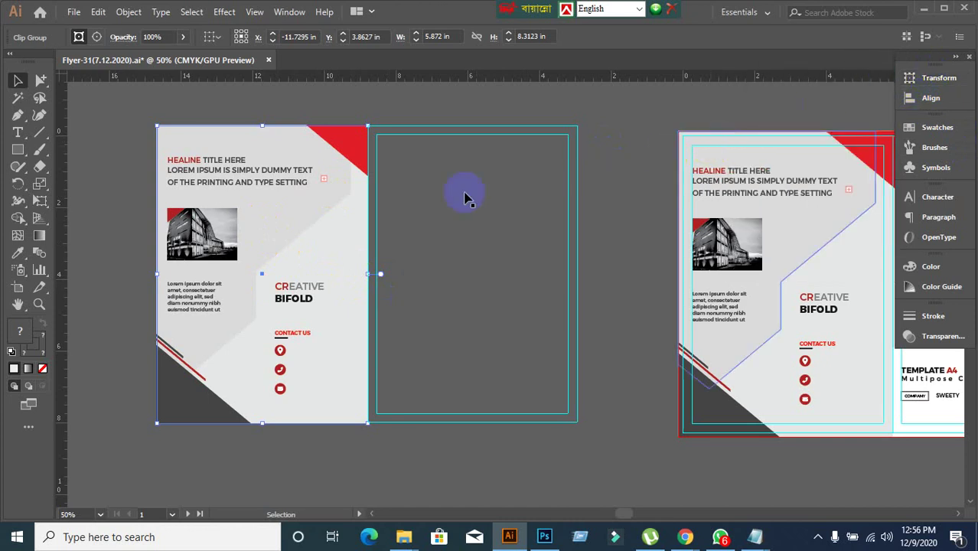
pyautogui.click(619, 225)
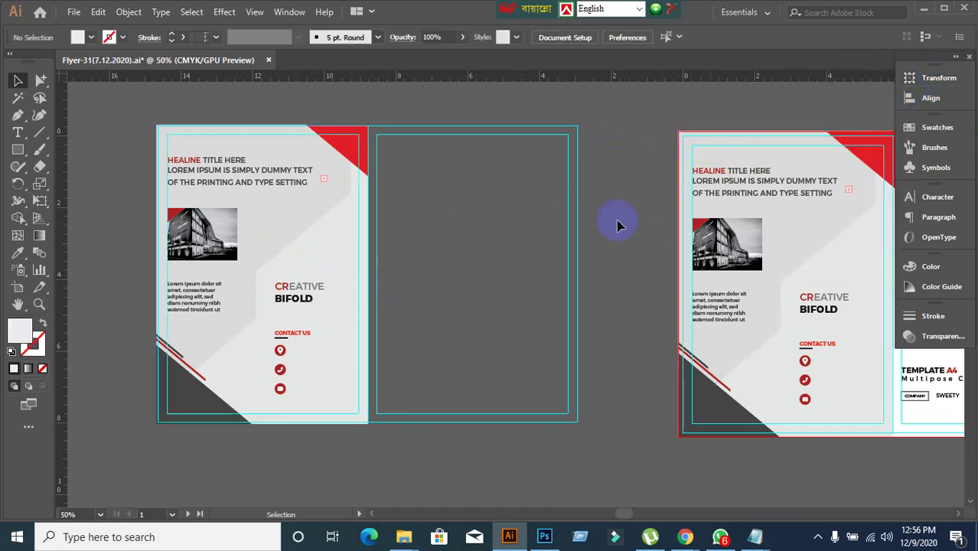
pyautogui.click(559, 336)
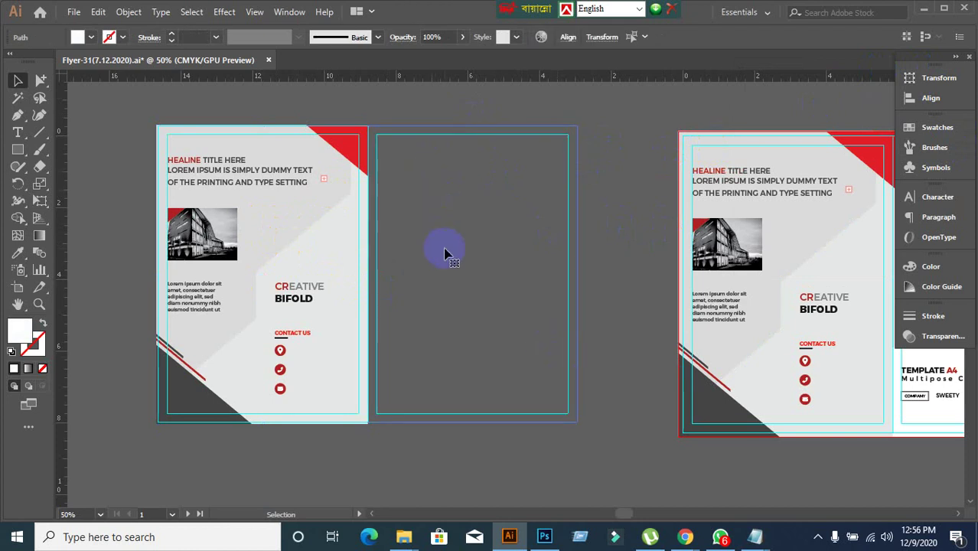
pyautogui.click(217, 266)
pyautogui.moveTo(258, 278); pyautogui.dragTo(146, 289)
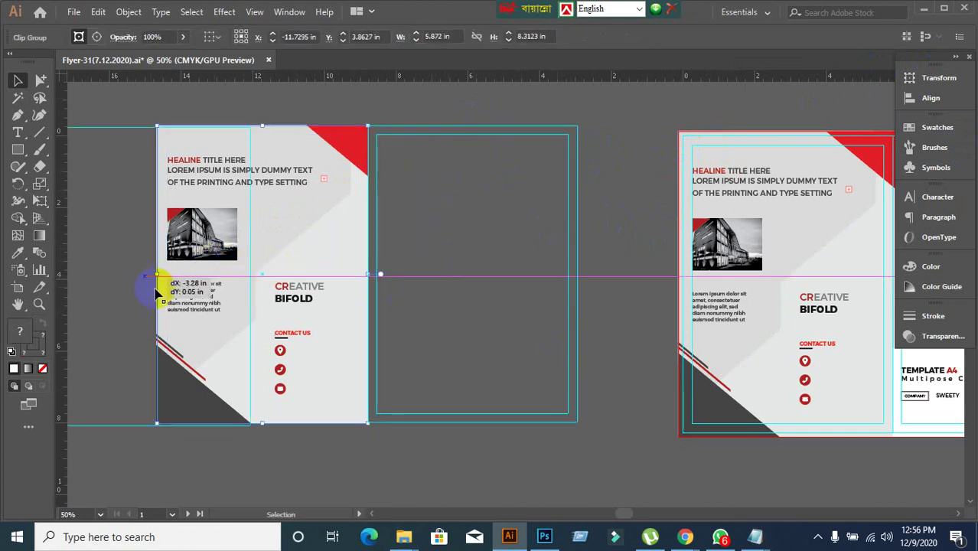
pyautogui.moveTo(217, 304); pyautogui.dragTo(242, 161)
pyautogui.scroll(-1, 463, 302)
pyautogui.scroll(1, 469, 306)
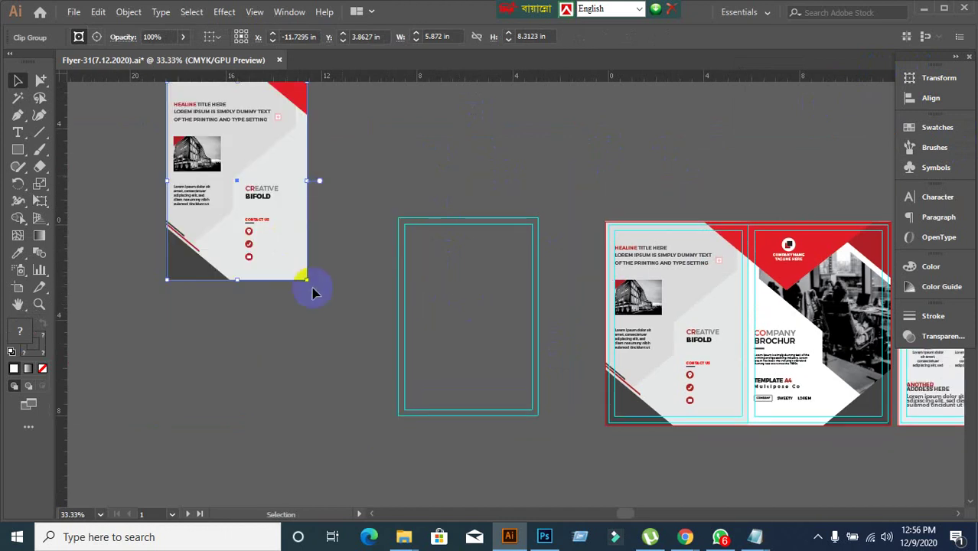
pyautogui.hotkey('ctrl', 'z')
# Select the clipped brochure page in Illustrator and paste it into Photoshop's Left side.psb as a Smart Object along the canvas's upper edge
pyautogui.click(328, 336)
pyautogui.click(290, 329)
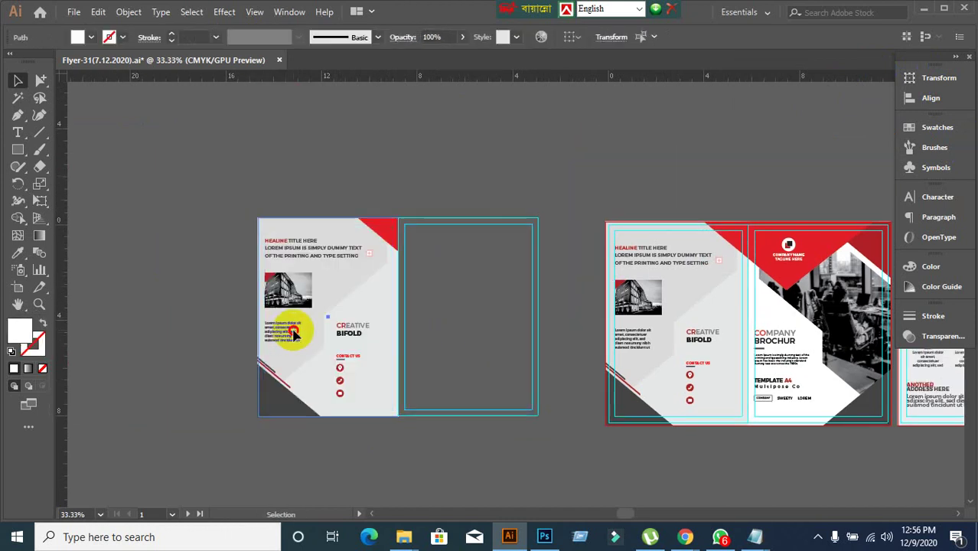
pyautogui.click(294, 335)
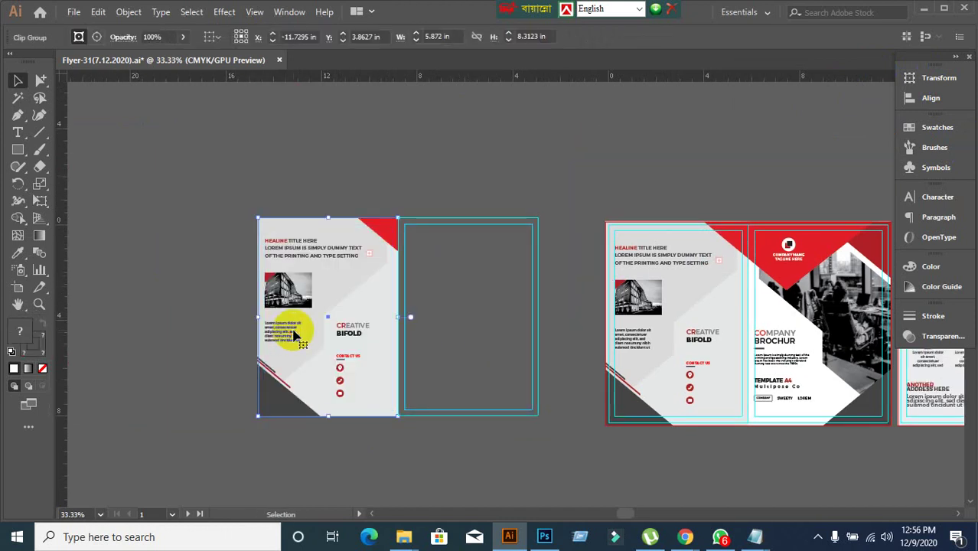
pyautogui.click(543, 537)
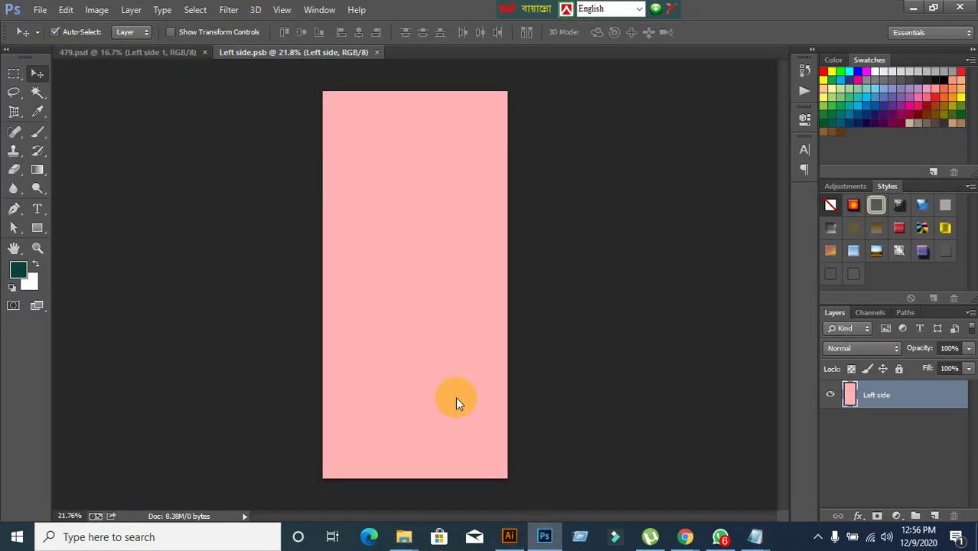
pyautogui.click(720, 389)
pyautogui.hotkey('ctrl', 'v')
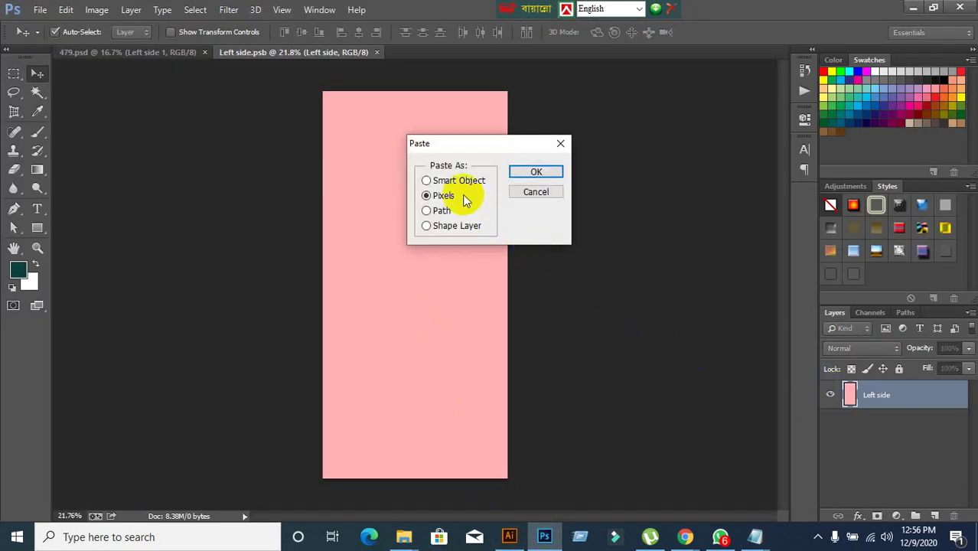
pyautogui.click(427, 182)
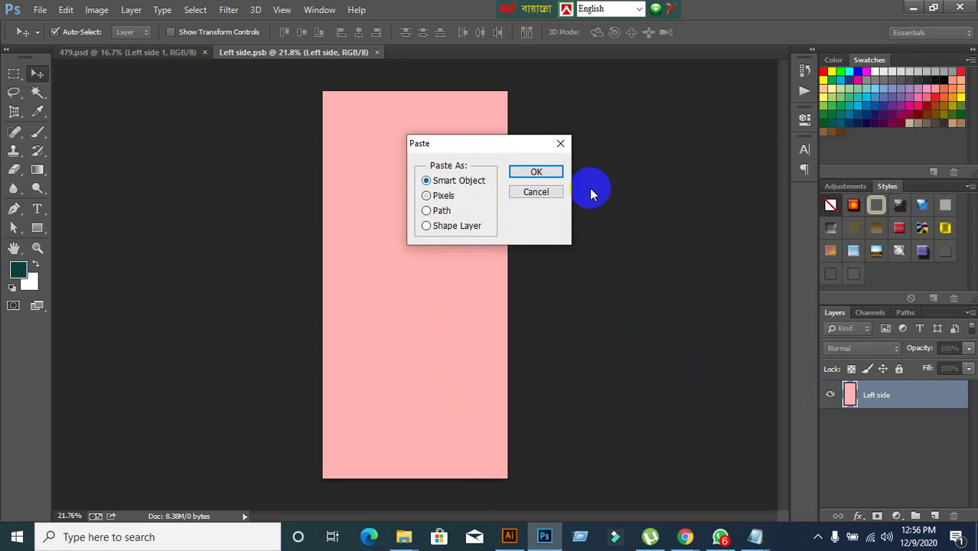
pyautogui.click(536, 172)
pyautogui.moveTo(342, 284); pyautogui.dragTo(354, 142)
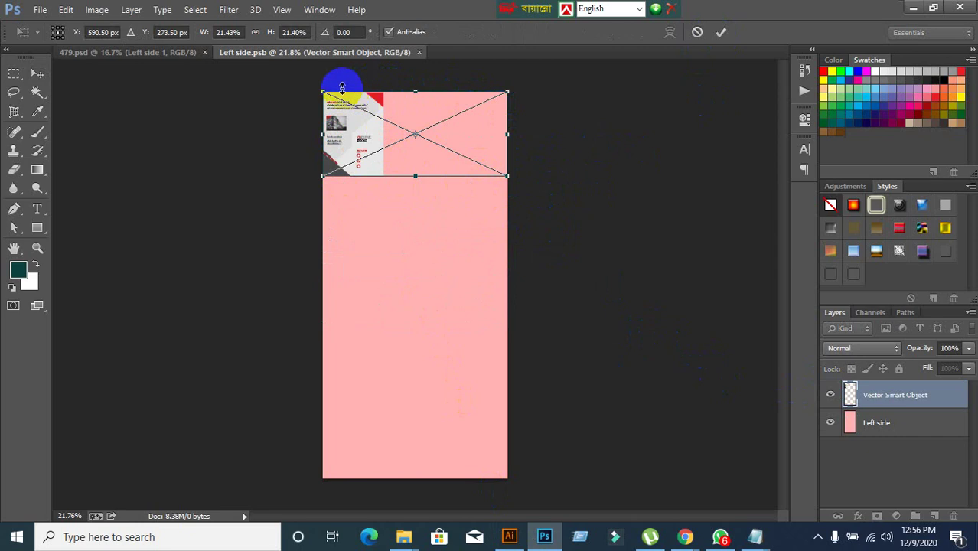
pyautogui.click(721, 33)
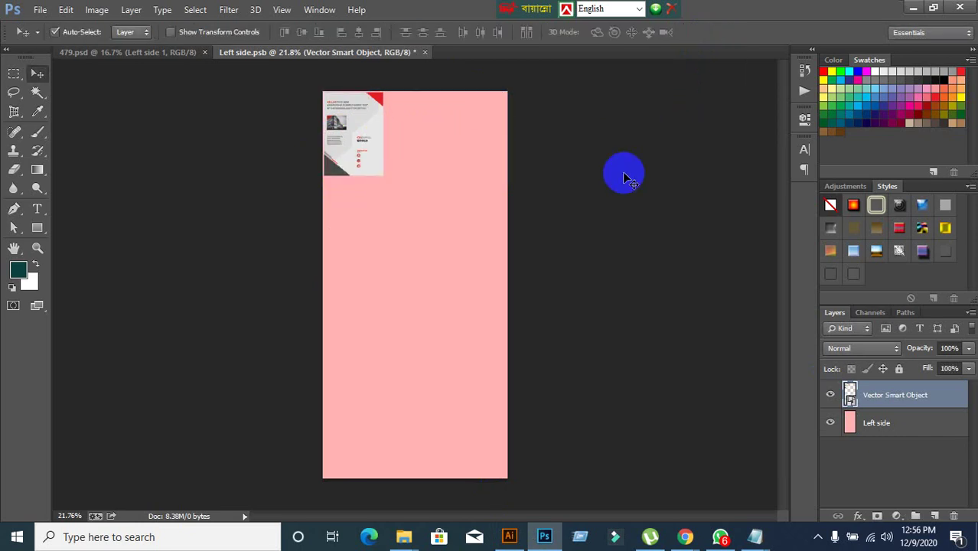
# Scale the pasted page to about 61% and align it with the canvas's upper-left corner
pyautogui.hotkey('ctrl', 't')
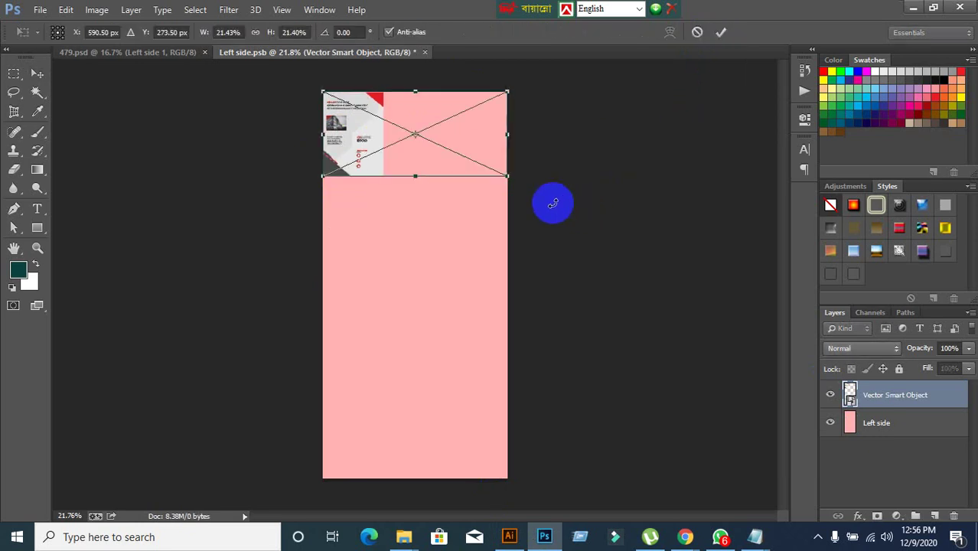
pyautogui.moveTo(512, 177); pyautogui.dragTo(775, 511)
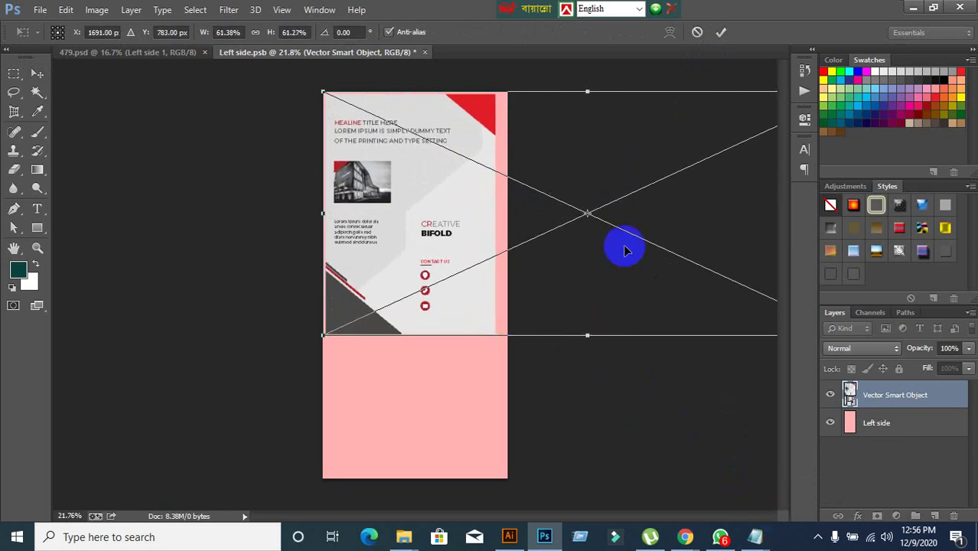
pyautogui.click(722, 32)
pyautogui.moveTo(459, 222); pyautogui.dragTo(456, 216)
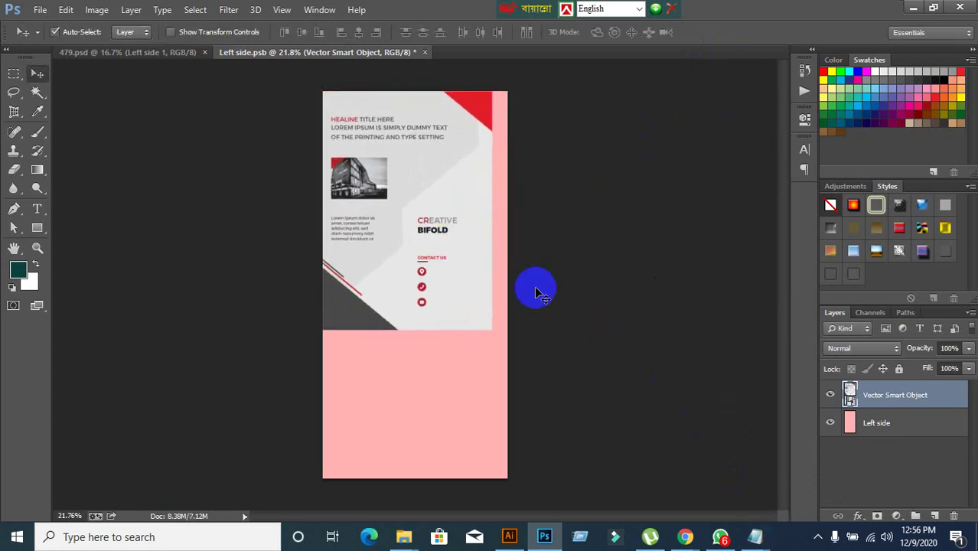
# Enlarge the pasted page to about 67% so that it spans the full canvas width
pyautogui.hotkey('ctrl', 't')
pyautogui.hotkey('ctrl', '-')
pyautogui.hotkey('ctrl', '-')
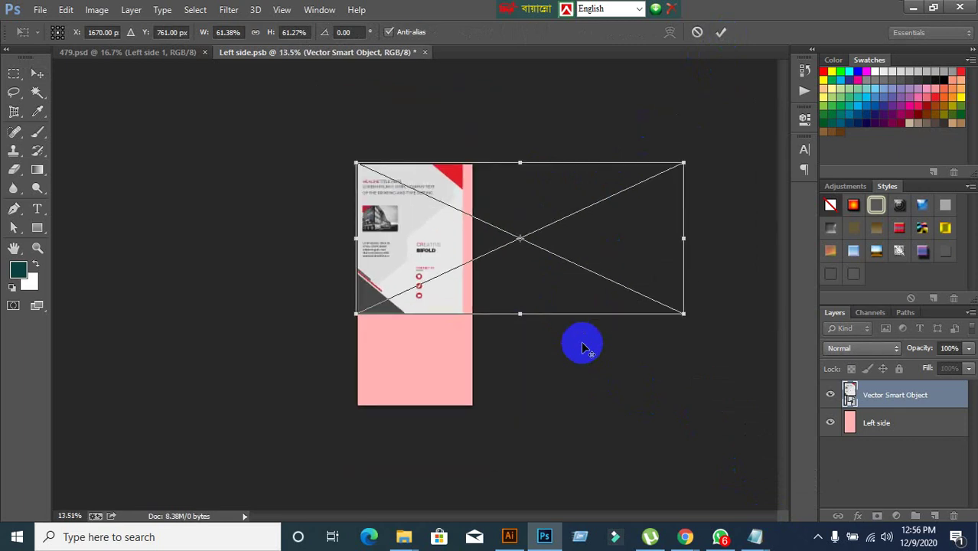
pyautogui.hotkey('ctrl', '-')
pyautogui.hotkey('ctrl', '-')
pyautogui.hotkey('ctrl', '-')
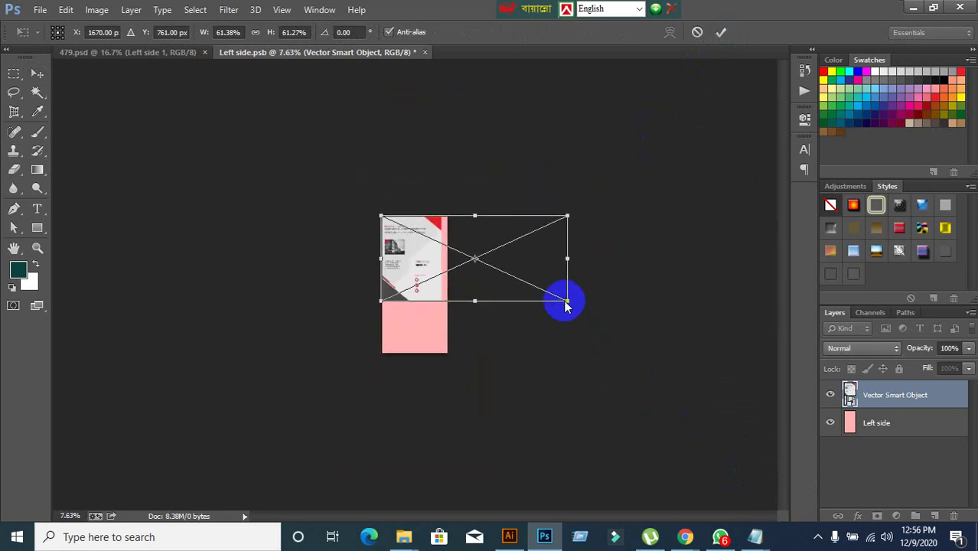
pyautogui.moveTo(566, 300); pyautogui.dragTo(581, 309)
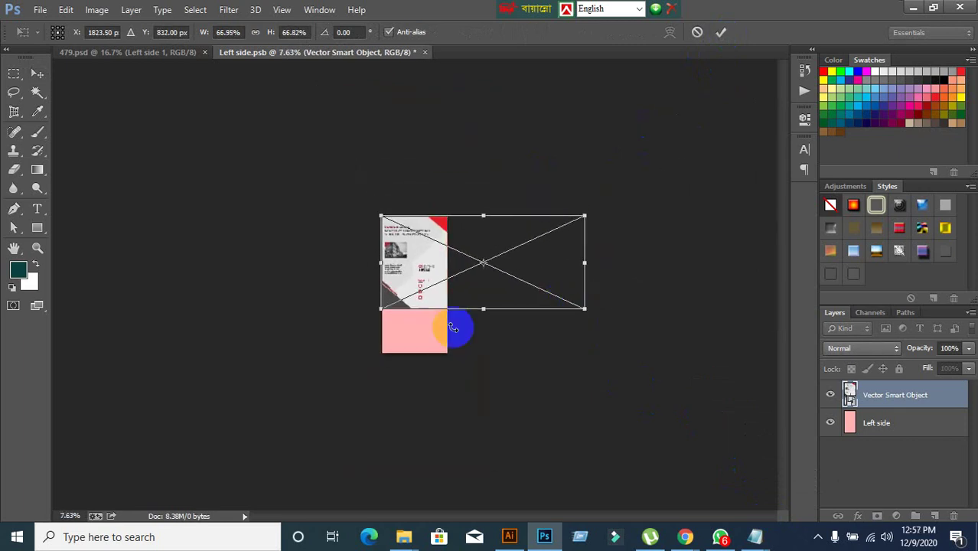
pyautogui.hotkey('ctrl', '+')
pyautogui.hotkey('ctrl', '+')
pyautogui.click(721, 31)
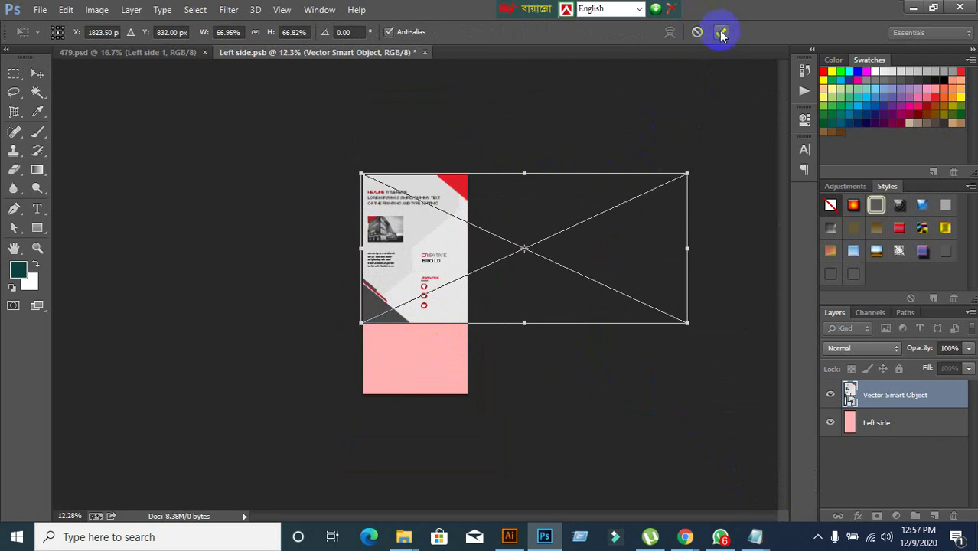
pyautogui.scroll(2, 423, 342)
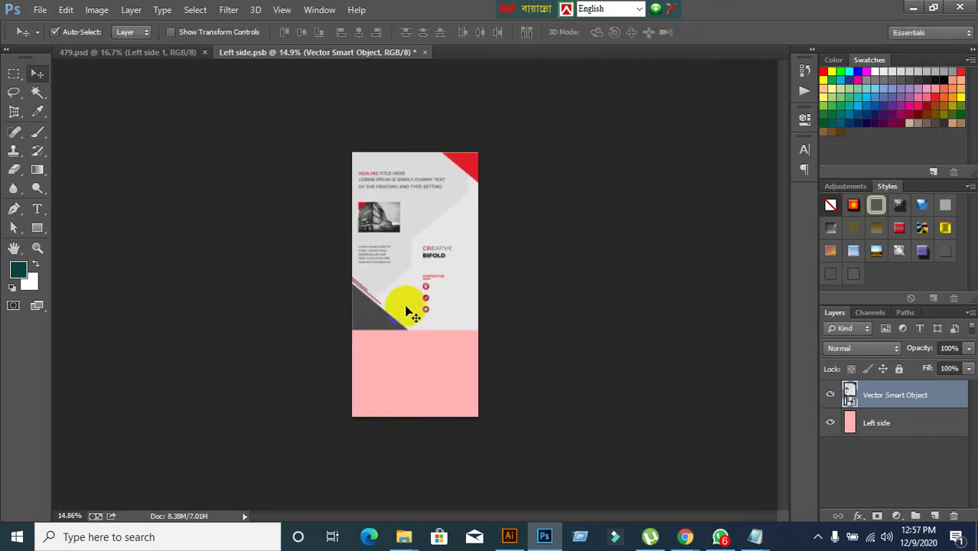
pyautogui.hotkey('ctrl', 't')
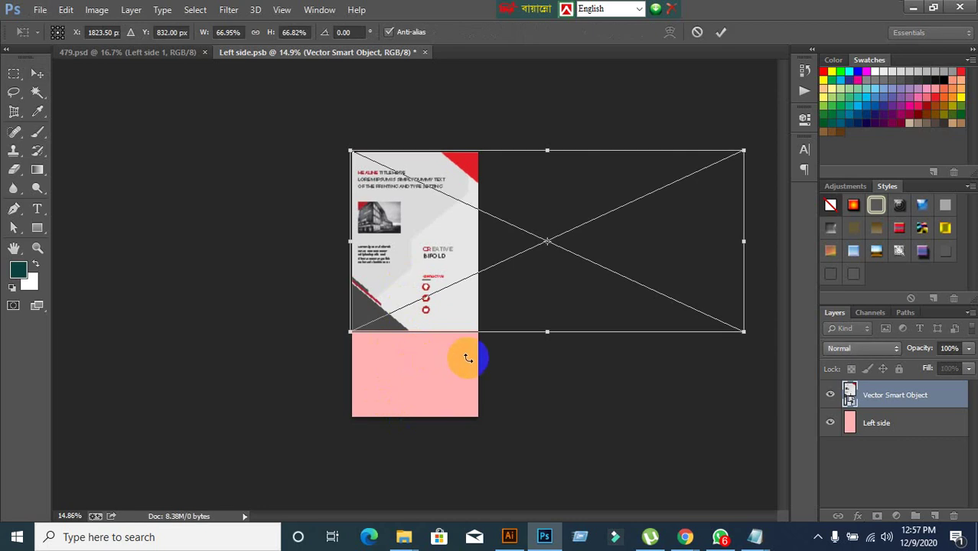
pyautogui.moveTo(555, 334); pyautogui.dragTo(553, 416)
pyautogui.click(697, 33)
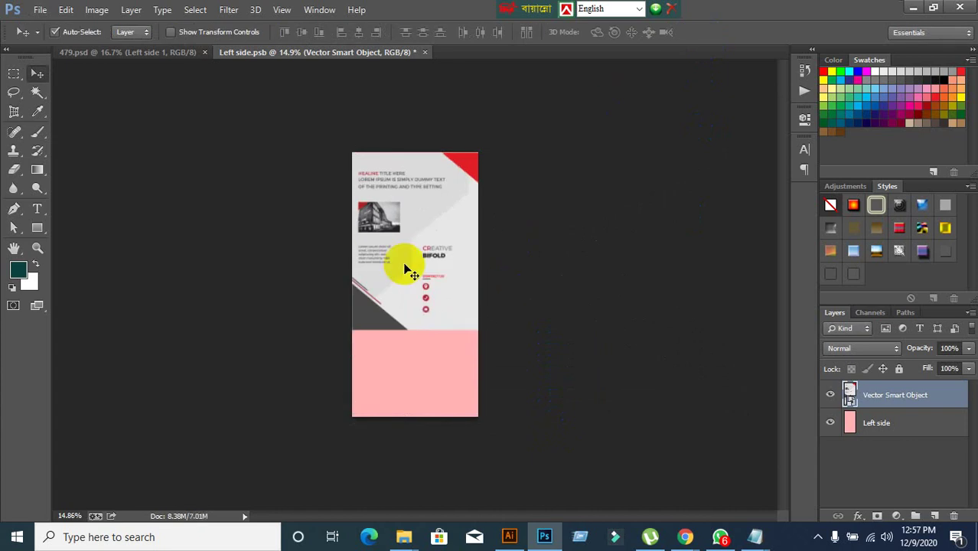
# Stretch the pasted page to about 100% height so that it covers the canvas down to its lower edge, and save Left side.psb
pyautogui.click(118, 52)
pyautogui.click(286, 56)
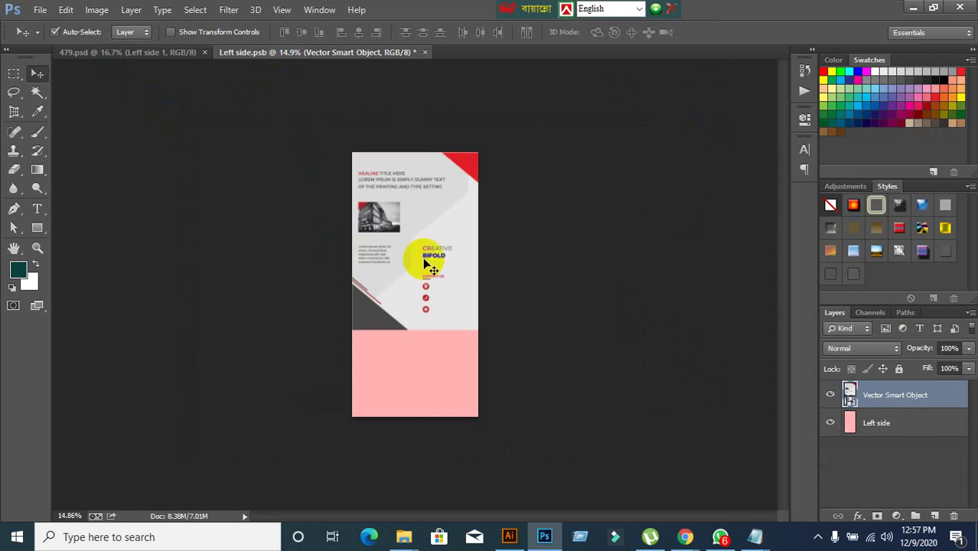
pyautogui.hotkey('ctrl', 't')
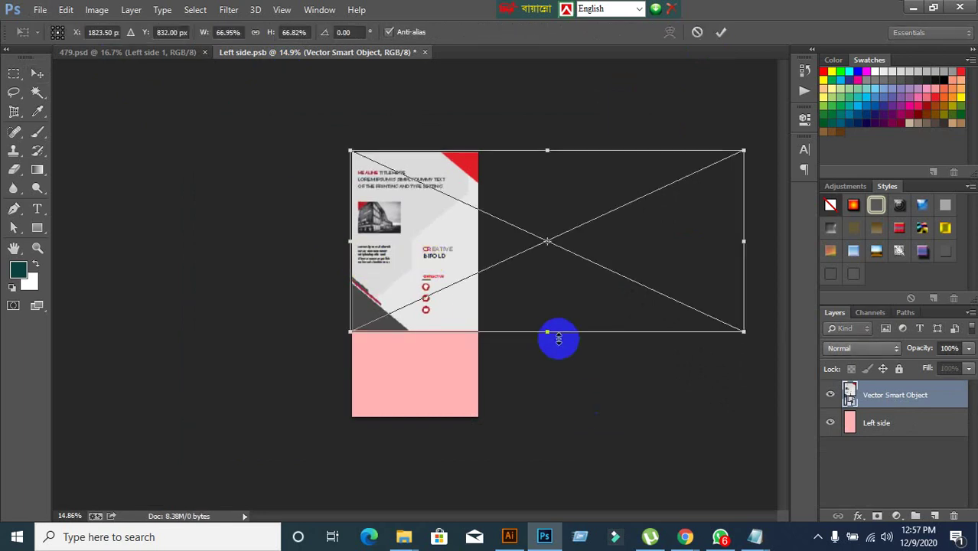
pyautogui.moveTo(553, 332); pyautogui.dragTo(554, 424)
pyautogui.click(720, 32)
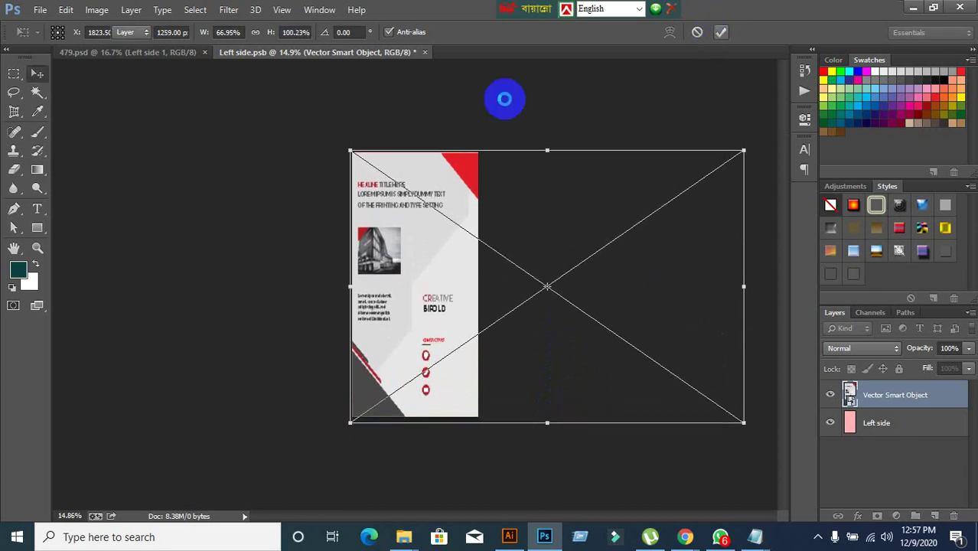
pyautogui.hotkey('ctrl', 's')
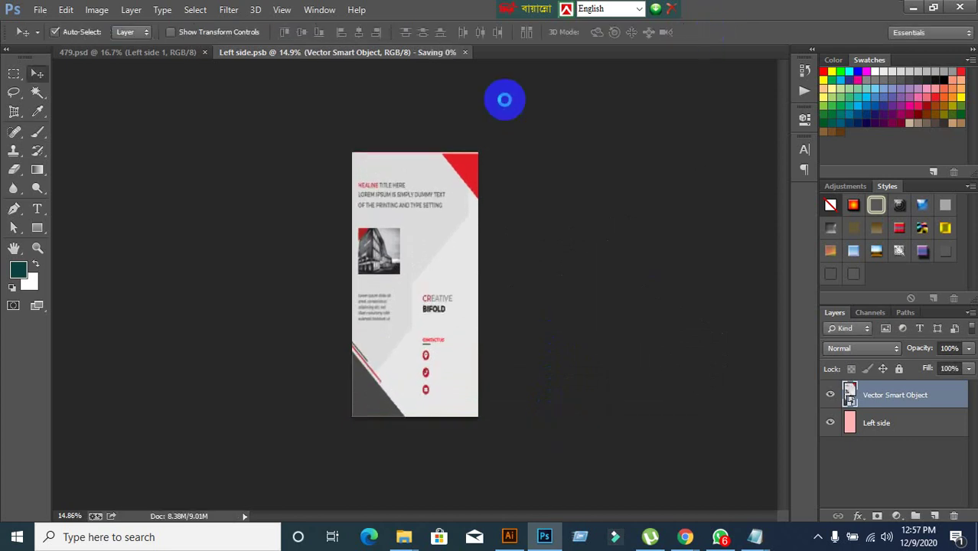
# Examine the brochure page placed on the mockup and the layer structure of 479.psd
pyautogui.click(129, 50)
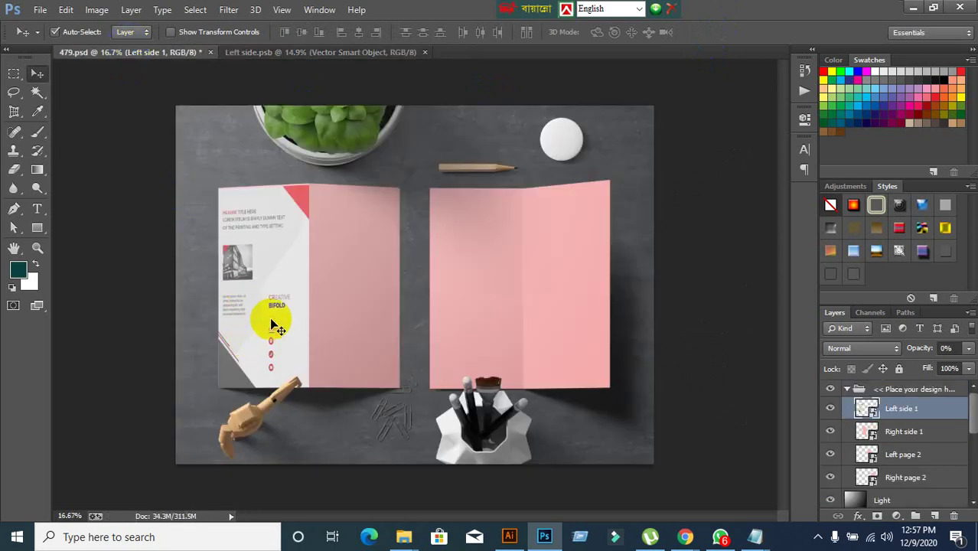
pyautogui.scroll(1, 268, 307)
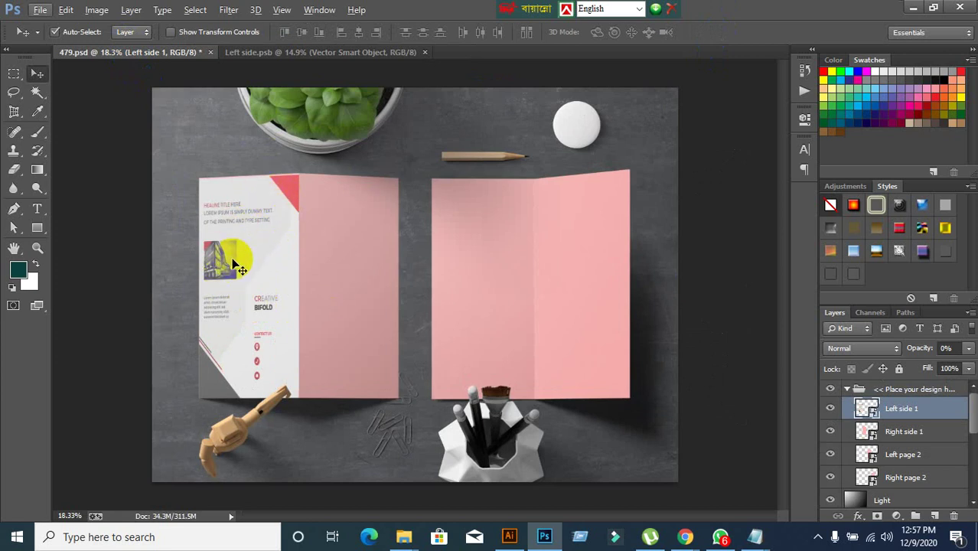
pyautogui.scroll(-5, 856, 460)
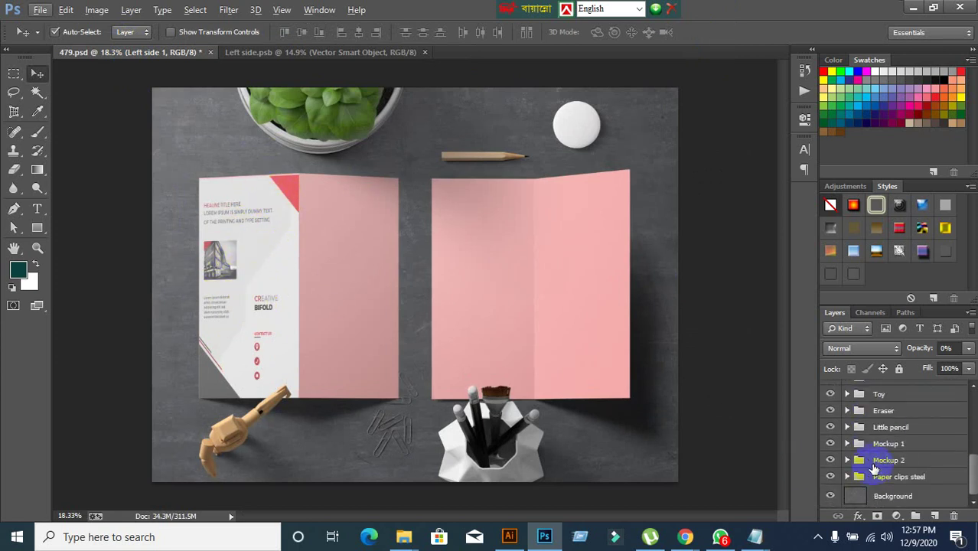
pyautogui.scroll(5, 874, 468)
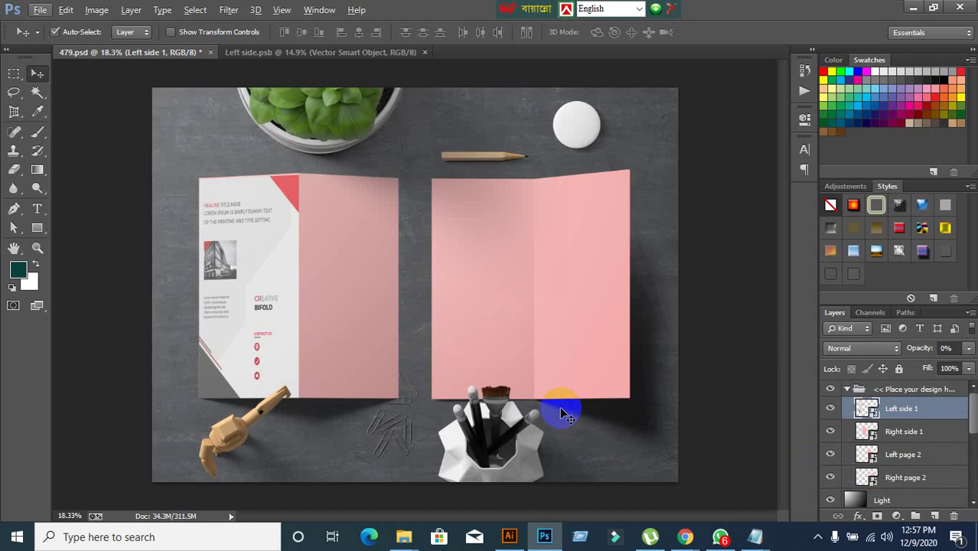
# Undo the Left side 1 update in 479.psd and close Left side.psb
pyautogui.hotkey('ctrl', 'alt', 'z')
pyautogui.hotkey('ctrl', 'alt', 'z')
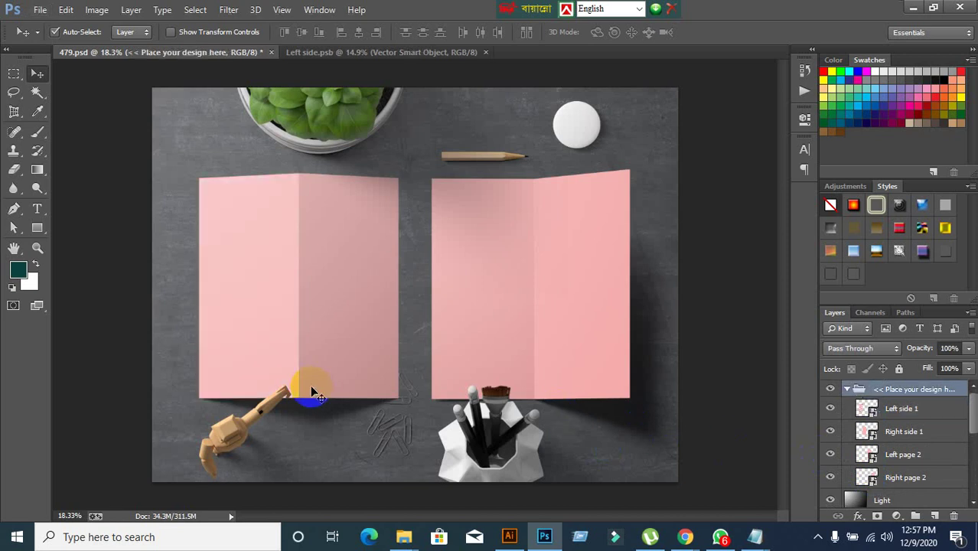
pyautogui.click(341, 56)
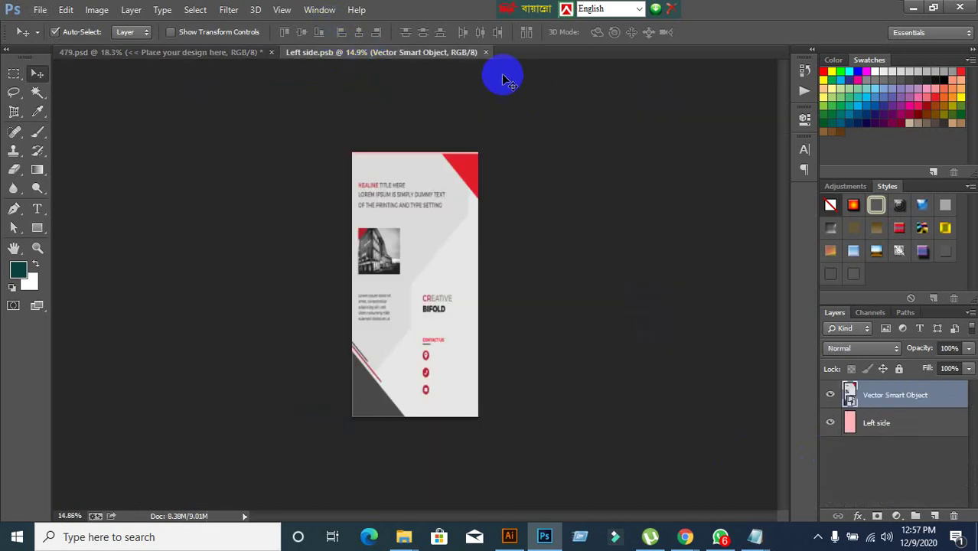
pyautogui.click(485, 53)
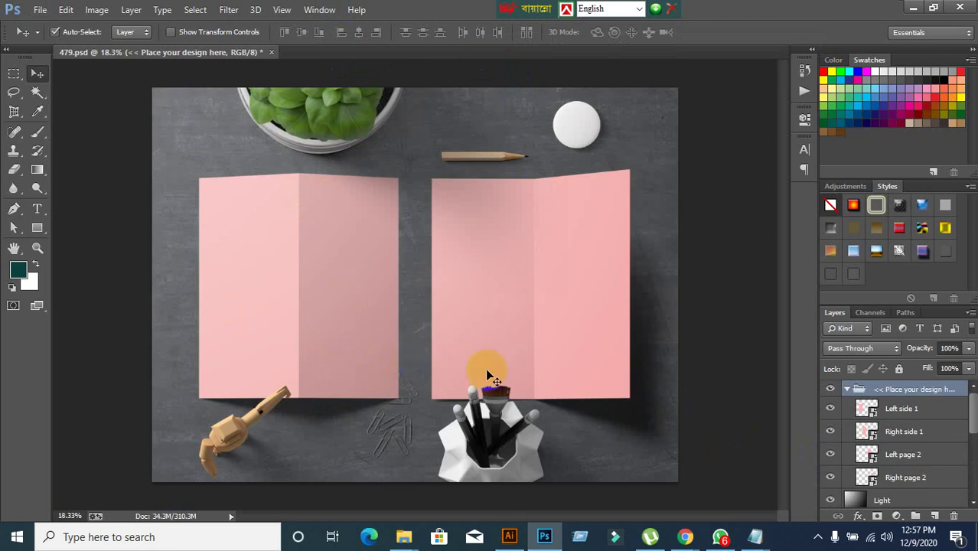
# Collapse the "Place your design here" group and delete all layers and groups above the Background layer
pyautogui.scroll(-3, 913, 468)
pyautogui.scroll(-3, 914, 476)
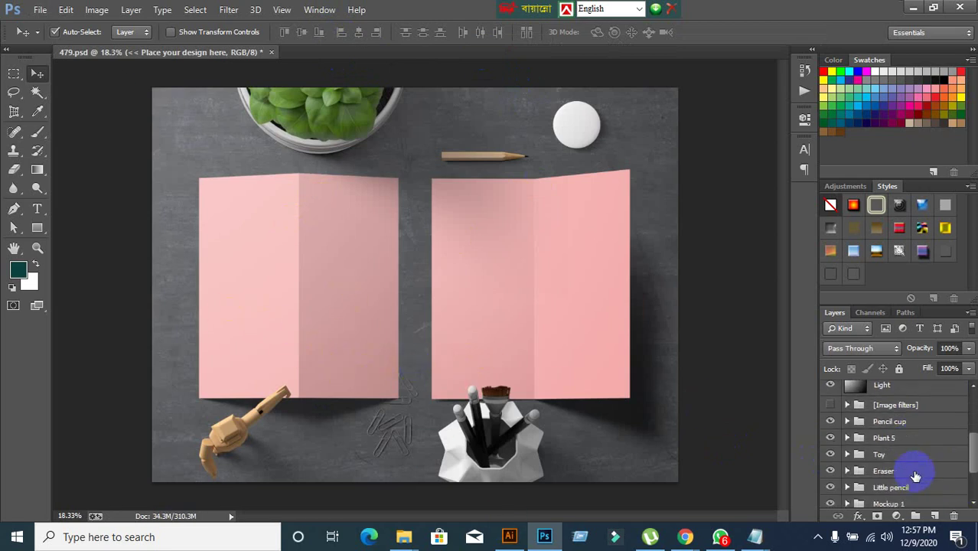
pyautogui.scroll(5, 916, 476)
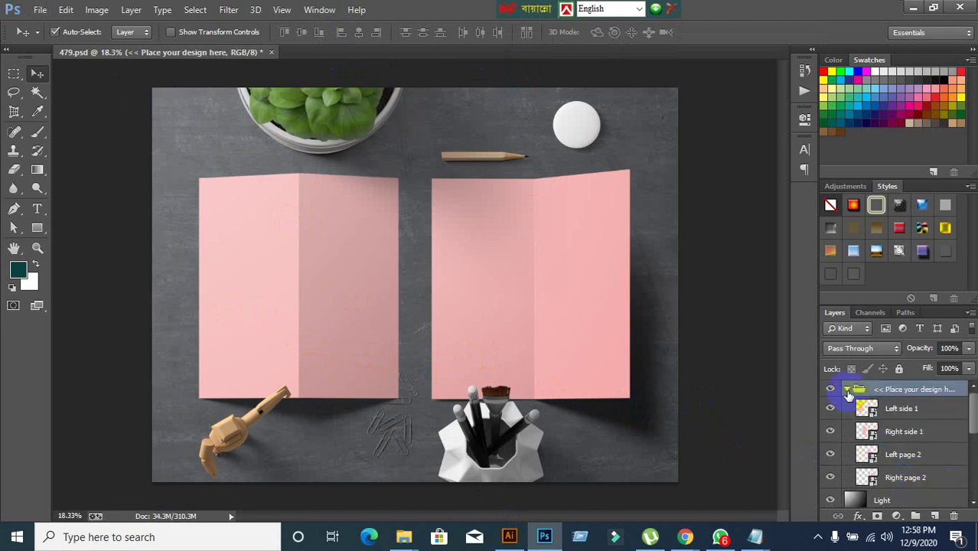
pyautogui.click(847, 389)
pyautogui.scroll(-1, 879, 433)
pyautogui.scroll(-3, 880, 434)
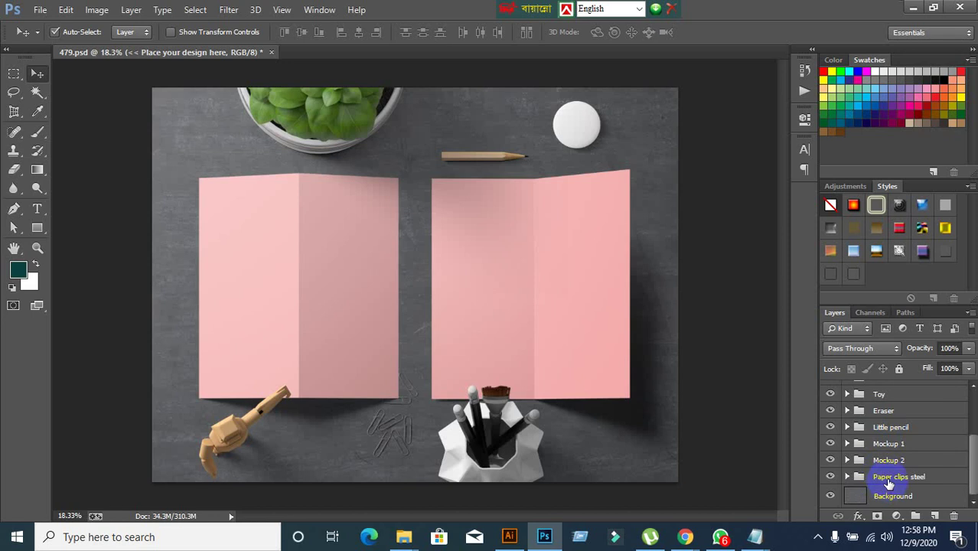
pyautogui.keyDown('shift'); pyautogui.click(887, 482); pyautogui.keyUp('shift')
pyautogui.press('Delete')
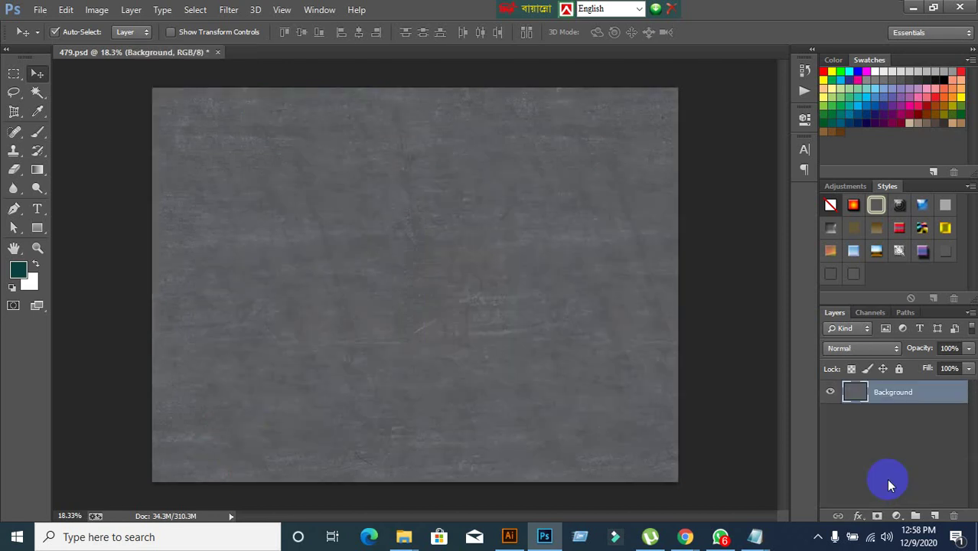
# Undo the deletion of the mockup layers and deselect all layers
pyautogui.hotkey('ctrl', 'z')
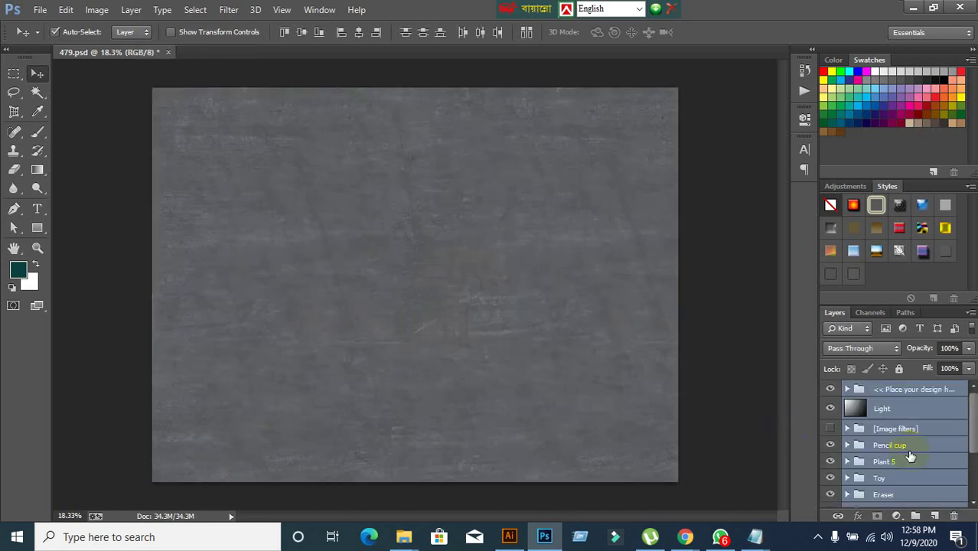
pyautogui.click(719, 434)
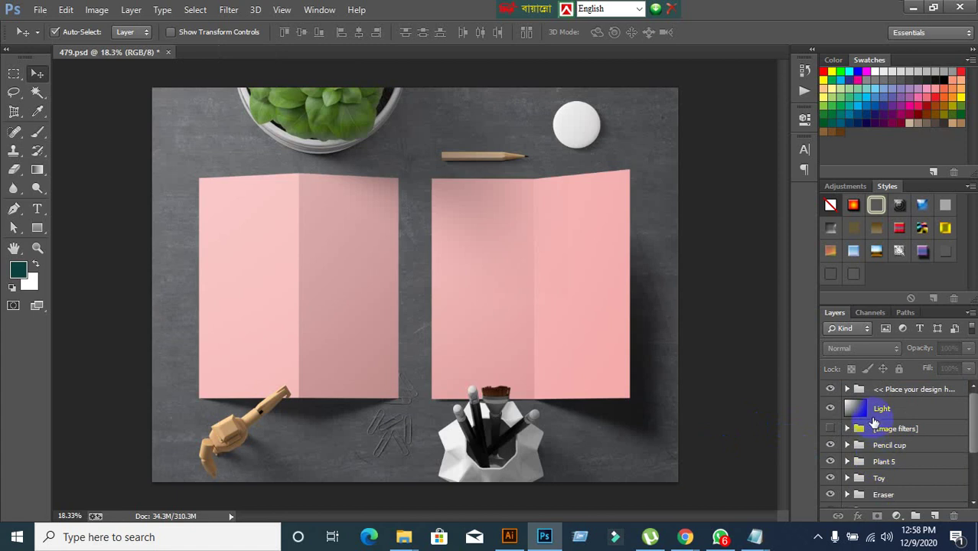
pyautogui.click(463, 343)
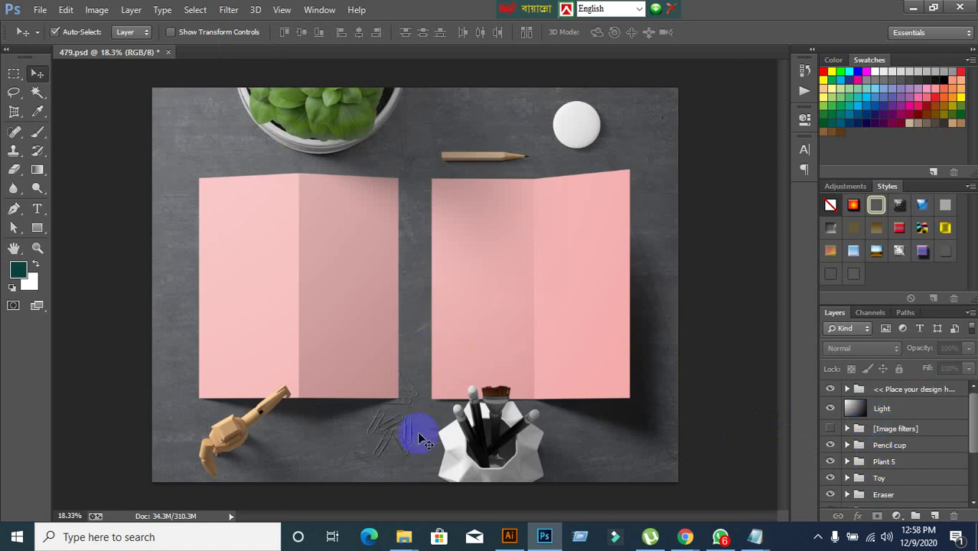
# Switch to Illustrator, deselect the artwork and examine the separate left page beside the full bi-fold brochure spreads
pyautogui.click(511, 536)
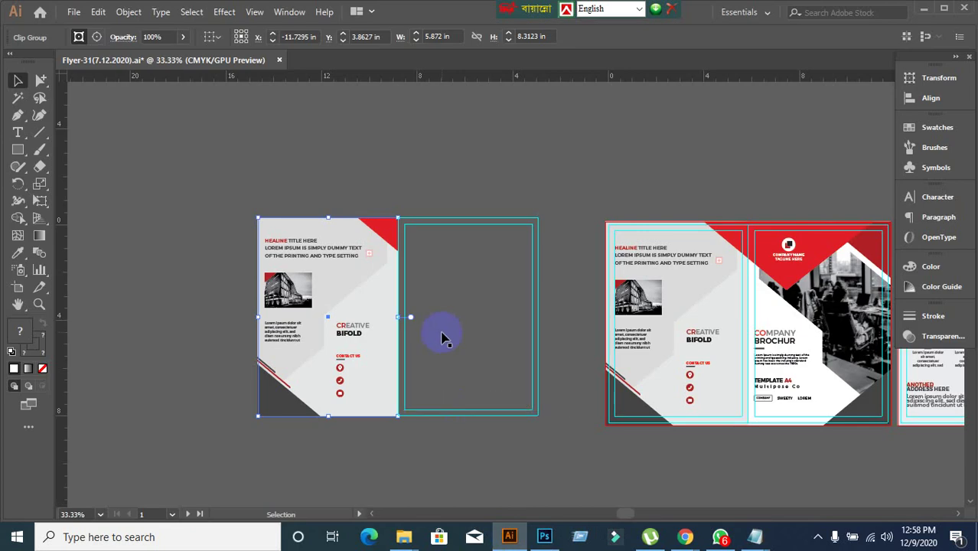
pyautogui.click(565, 465)
pyautogui.hscroll(5, 454, 402)
pyautogui.scroll(-2, 453, 401)
pyautogui.scroll(1, 349, 218)
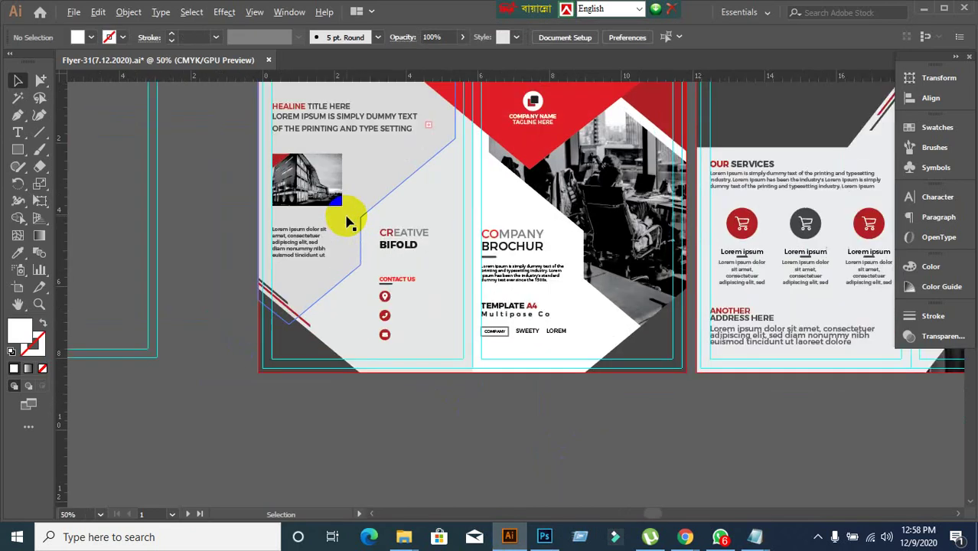
pyautogui.scroll(-1, 381, 260)
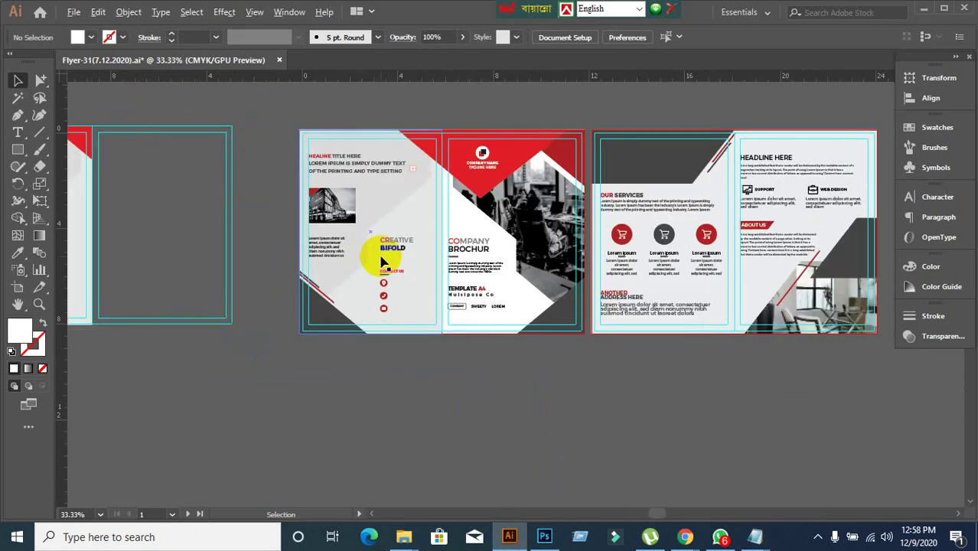
pyautogui.scroll(-1, 295, 260)
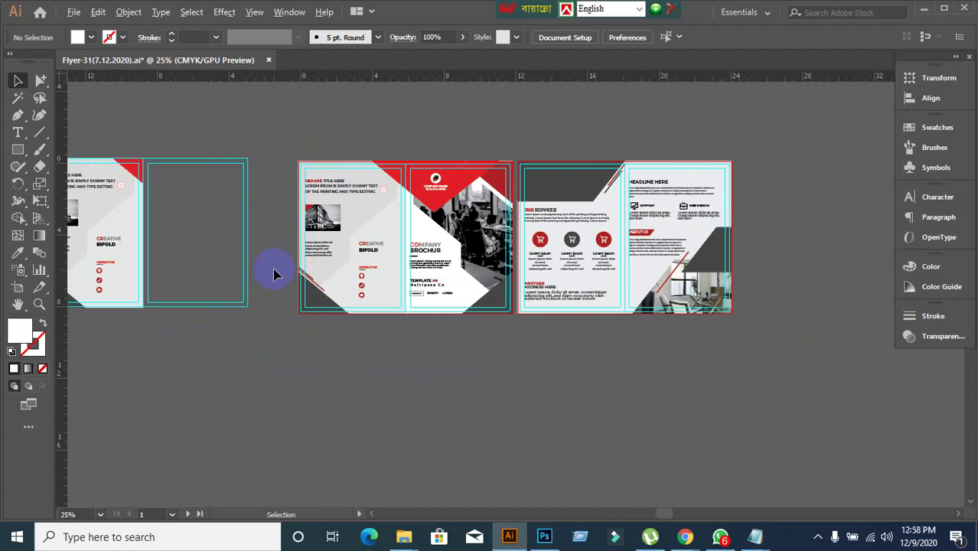
pyautogui.scroll(-1, 262, 273)
pyautogui.scroll(1, 164, 273)
pyautogui.moveTo(234, 273); pyautogui.dragTo(347, 281)
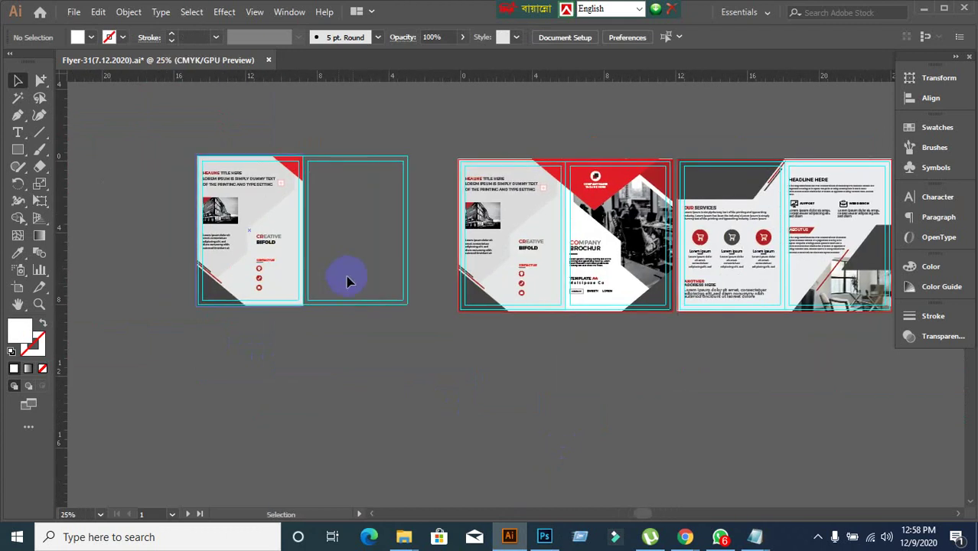
# Select the separate left page's clip group in the Illustrator file
pyautogui.click(544, 536)
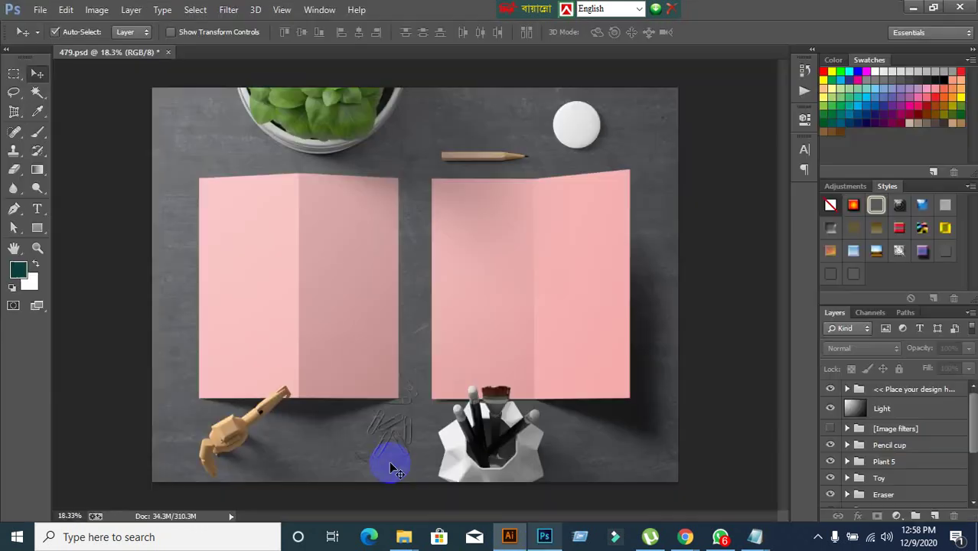
pyautogui.click(508, 536)
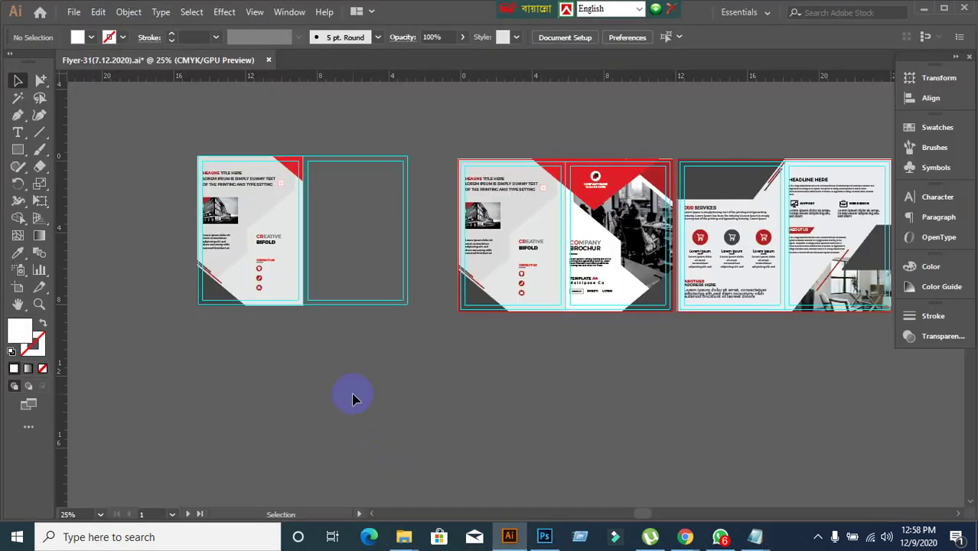
pyautogui.click(274, 267)
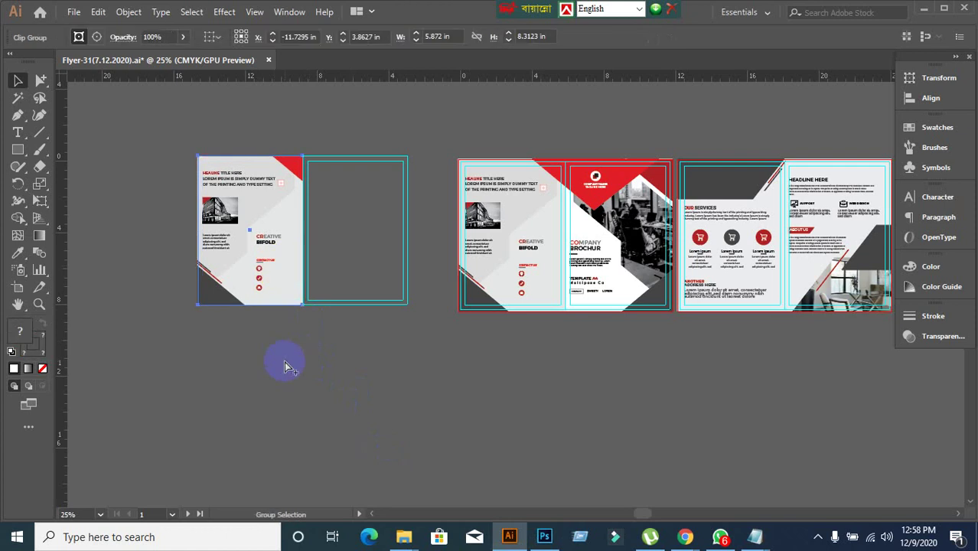
# Switch to Photoshop and open the contents of the Left side 1 smart object in 479.psd
pyautogui.click(544, 537)
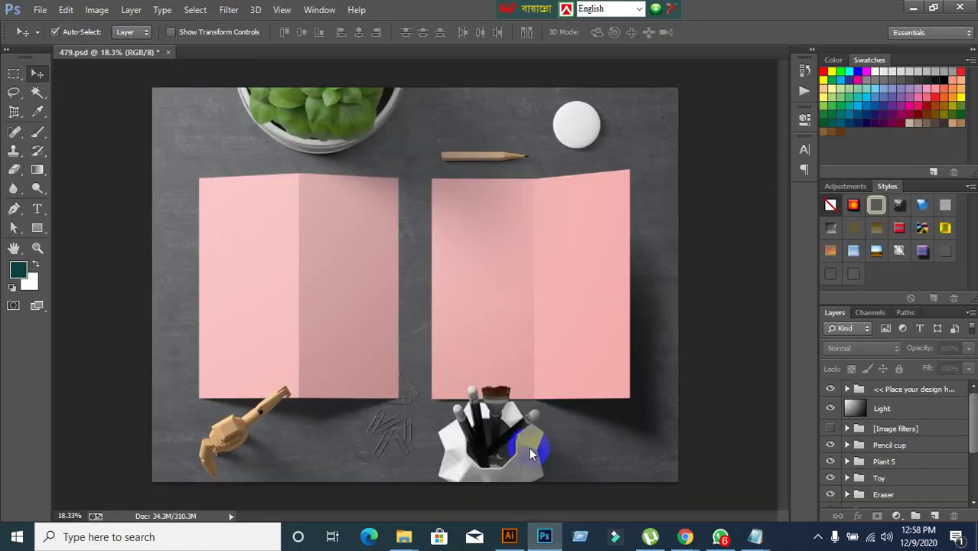
pyautogui.click(278, 296)
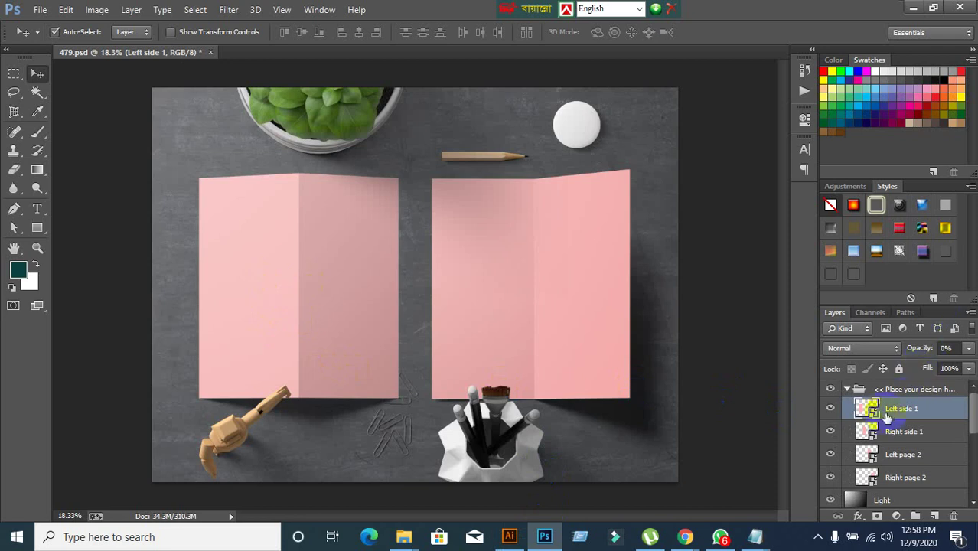
pyautogui.doubleClick(878, 414)
pyautogui.click(492, 223)
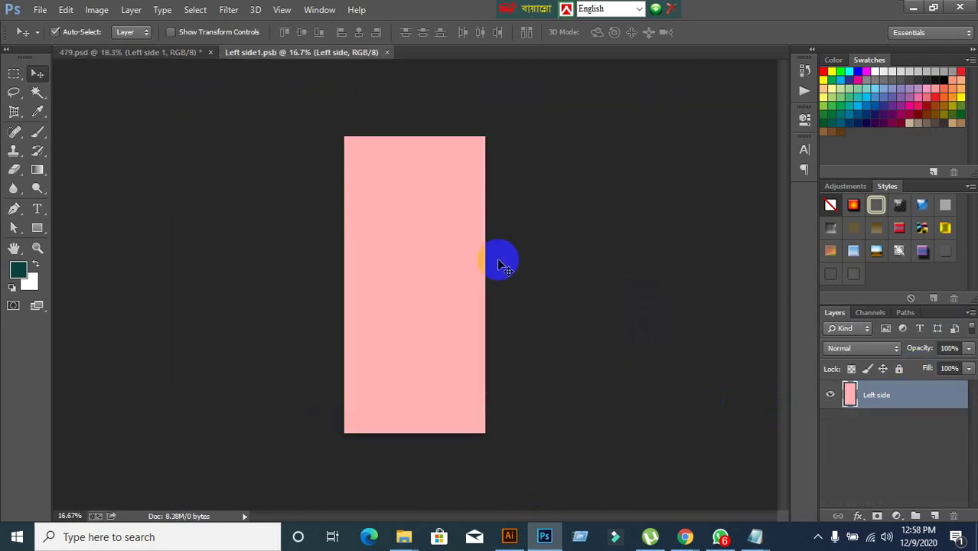
# Switch to Illustrator and check the separate left page's width and height in the Transform settings
pyautogui.click(509, 537)
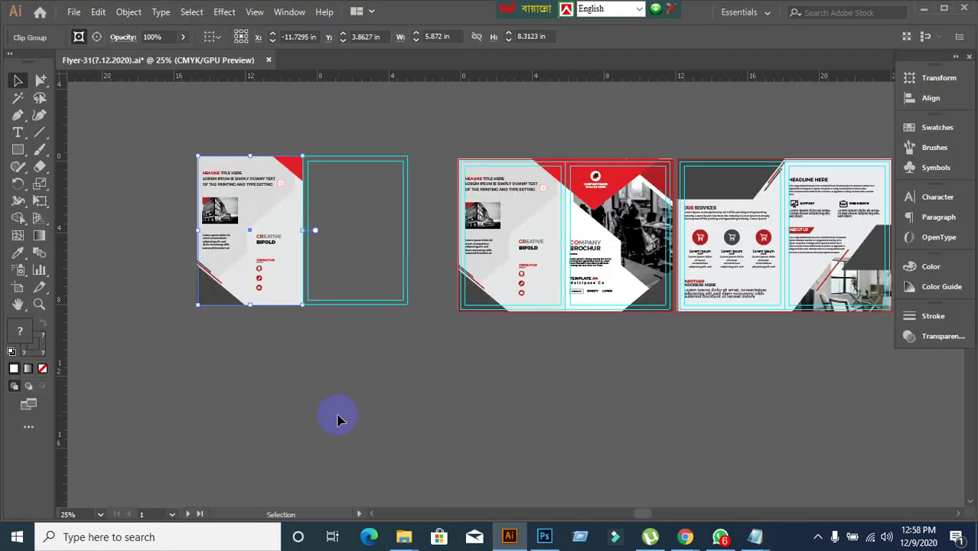
pyautogui.moveTo(260, 264)
pyautogui.mouseDown()
pyautogui.moveTo(218, 274)
pyautogui.moveTo(234, 290)
pyautogui.mouseUp()
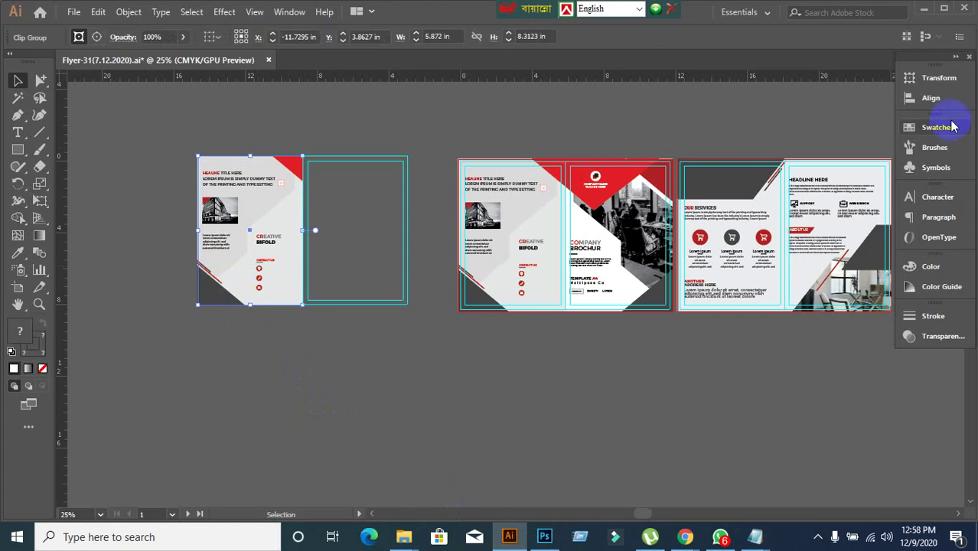
pyautogui.click(939, 77)
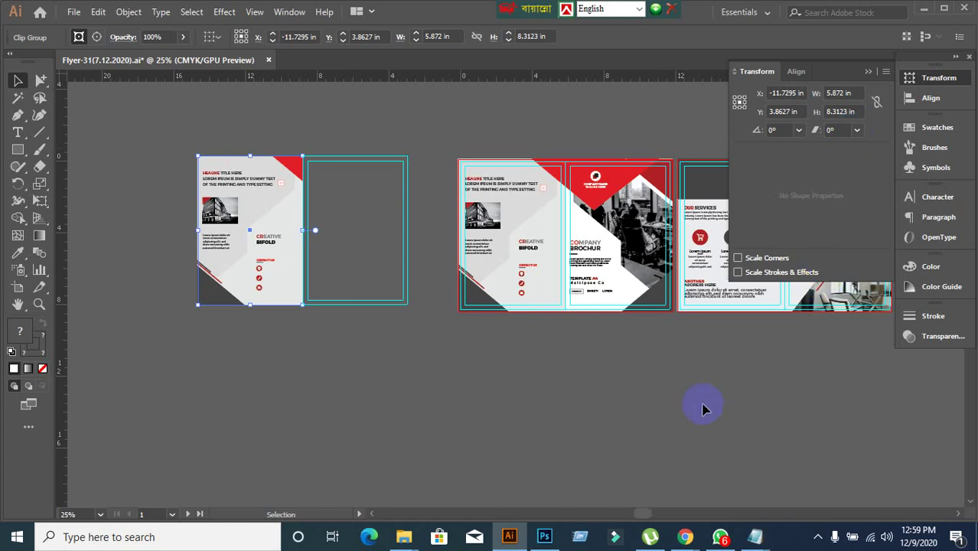
pyautogui.click(674, 417)
# Switch to Photoshop and try to resize Left side1.psb to 5.872 inches wide and about 8.31 inches high with linked proportions
pyautogui.click(542, 537)
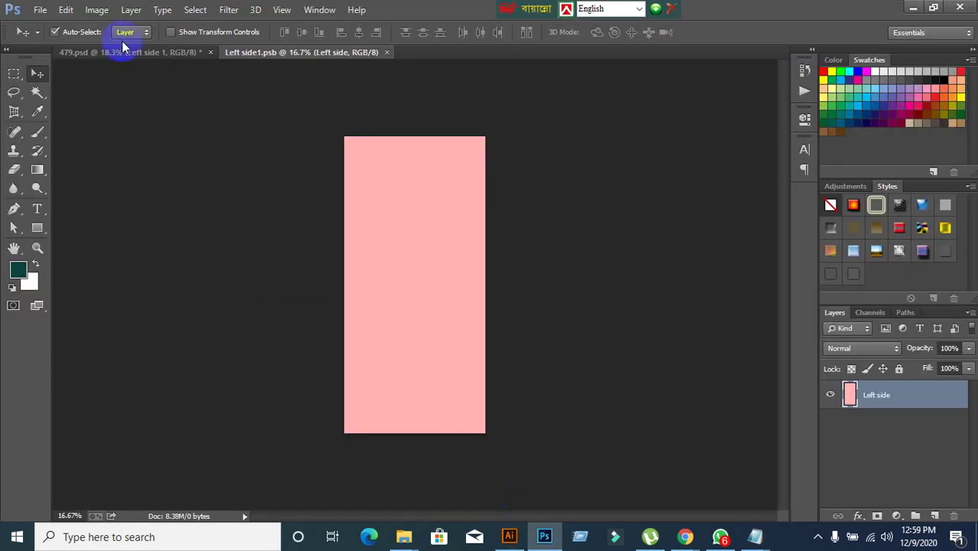
pyautogui.click(97, 9)
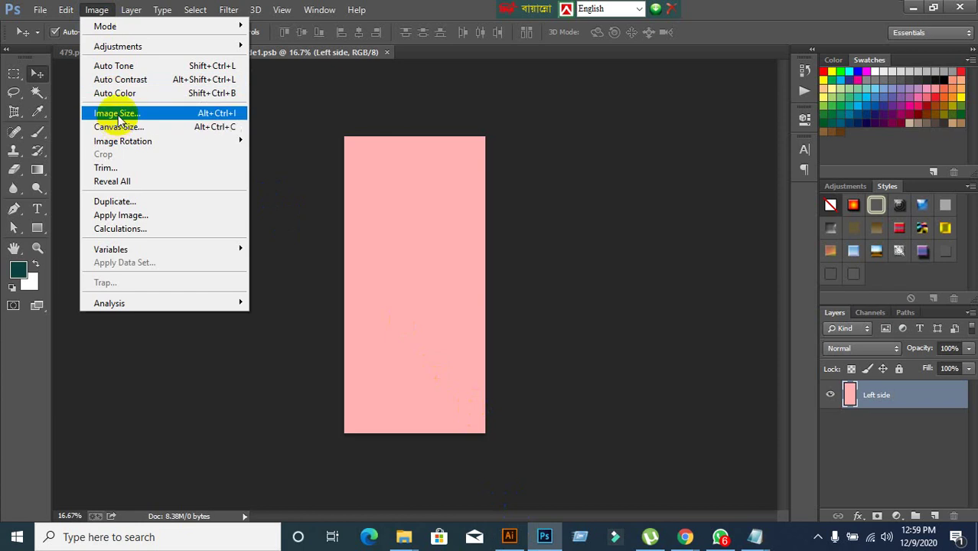
pyautogui.click(116, 113)
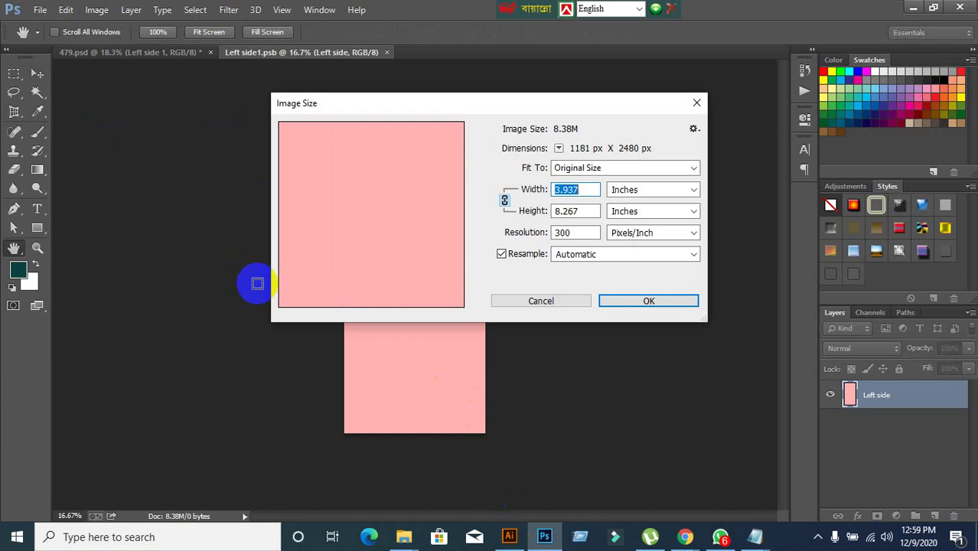
pyautogui.write('5.872')
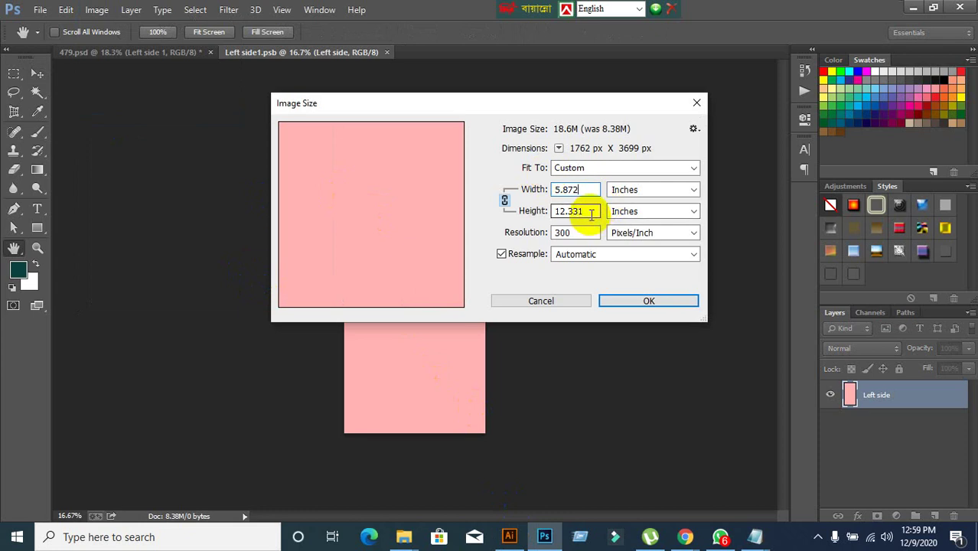
pyautogui.moveTo(588, 212); pyautogui.dragTo(534, 217)
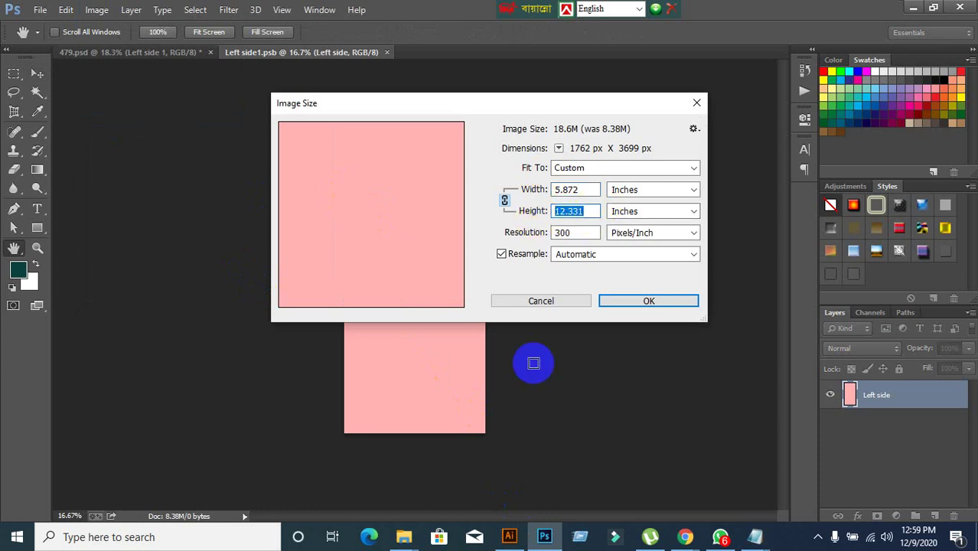
pyautogui.write('8.3')
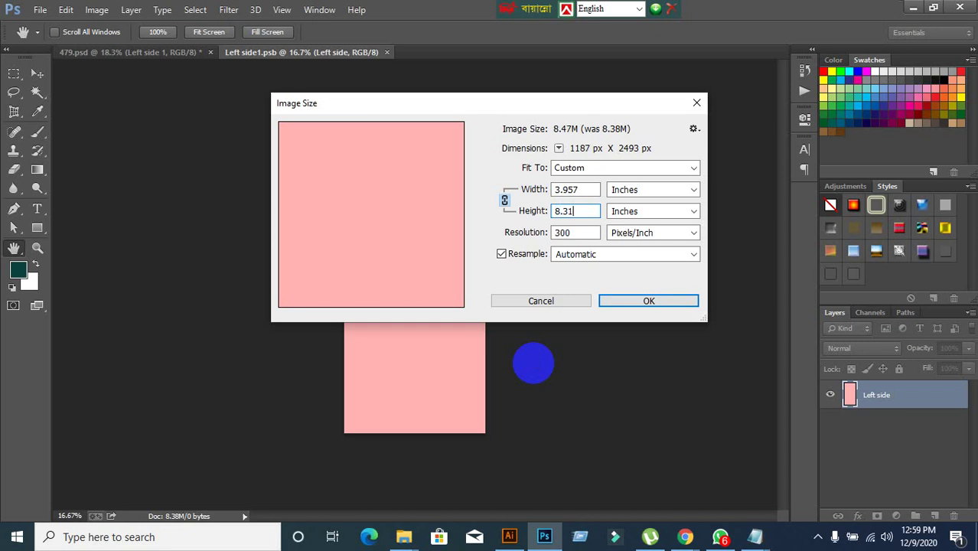
pyautogui.click(644, 303)
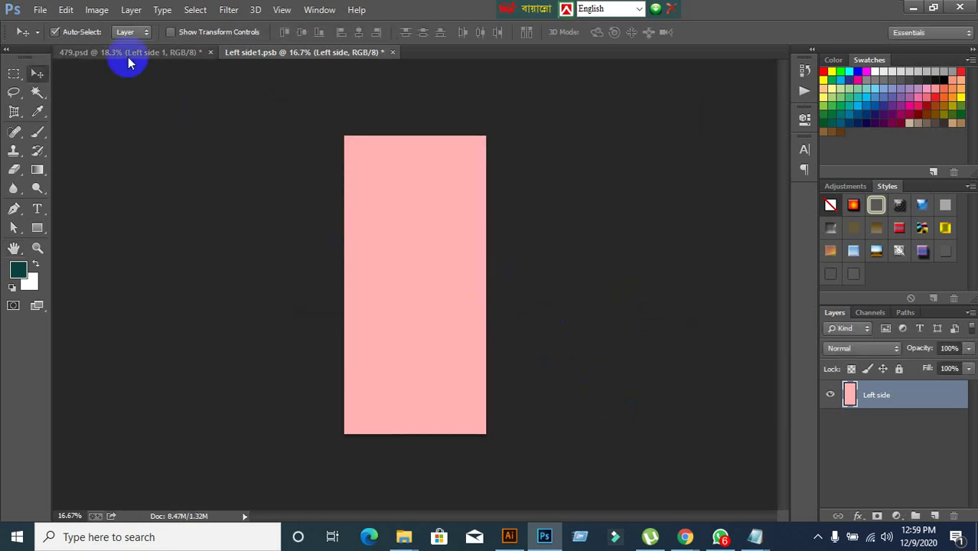
# Reopen the image size settings of Left side1.psb and enter a width of 5.872 inches and a height of 8.3123 inches
pyautogui.click(97, 13)
pyautogui.click(132, 117)
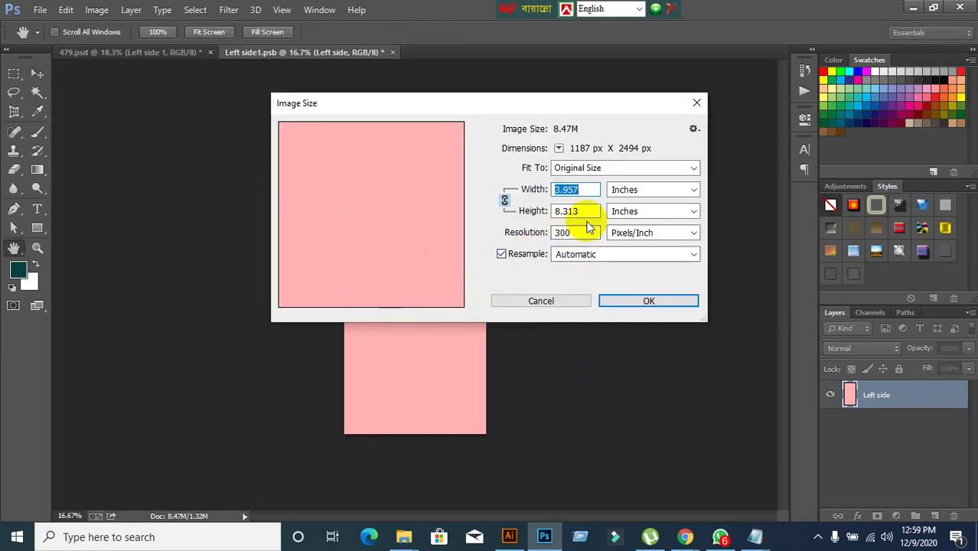
pyautogui.write('5.872')
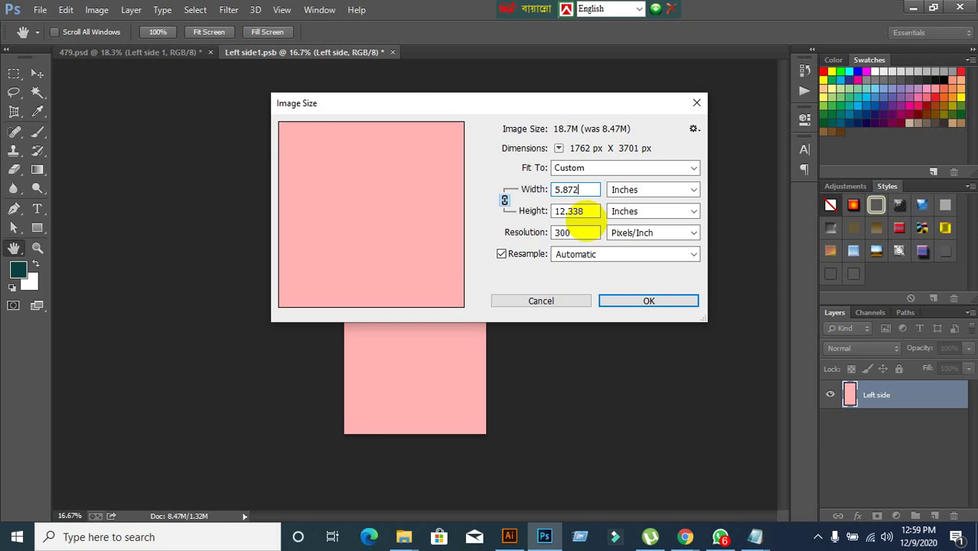
pyautogui.click(596, 209)
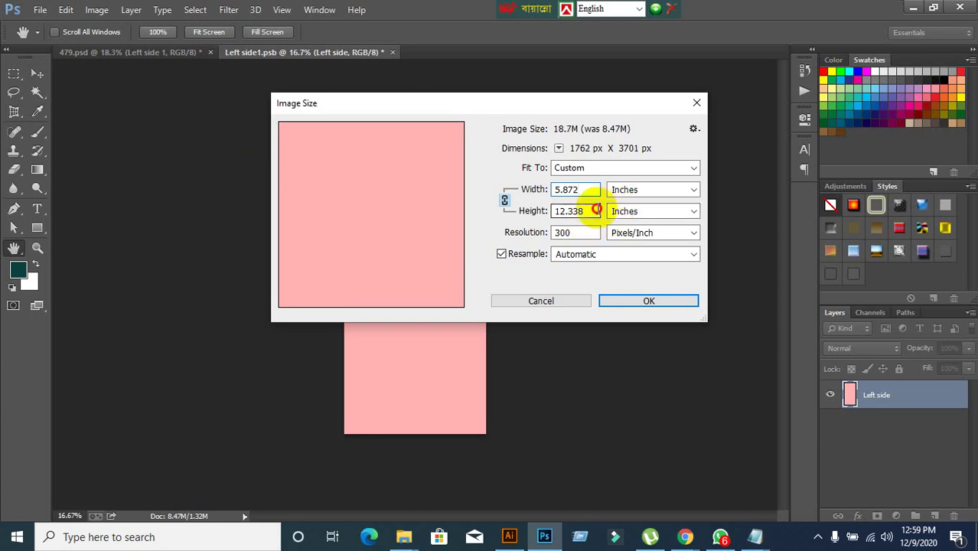
pyautogui.doubleClick(554, 212)
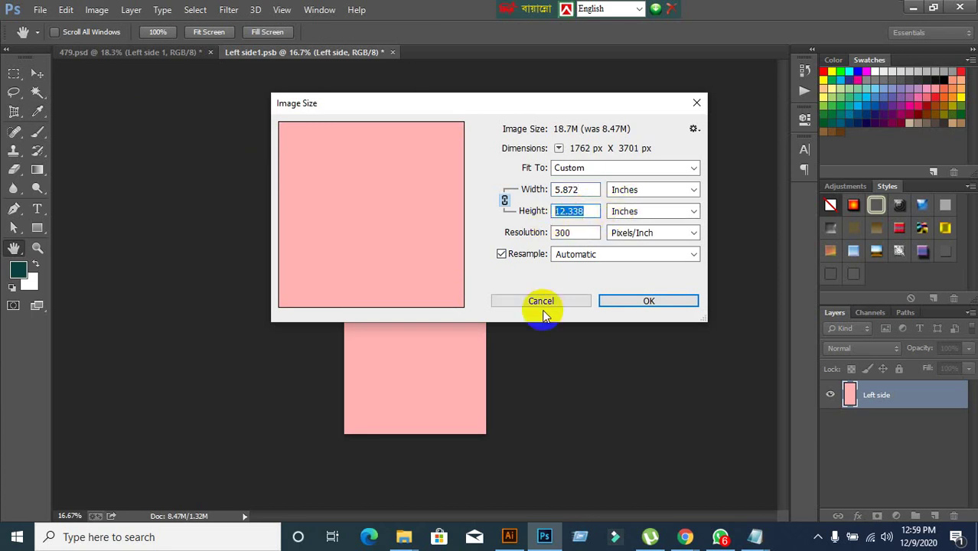
pyautogui.write('8.3')
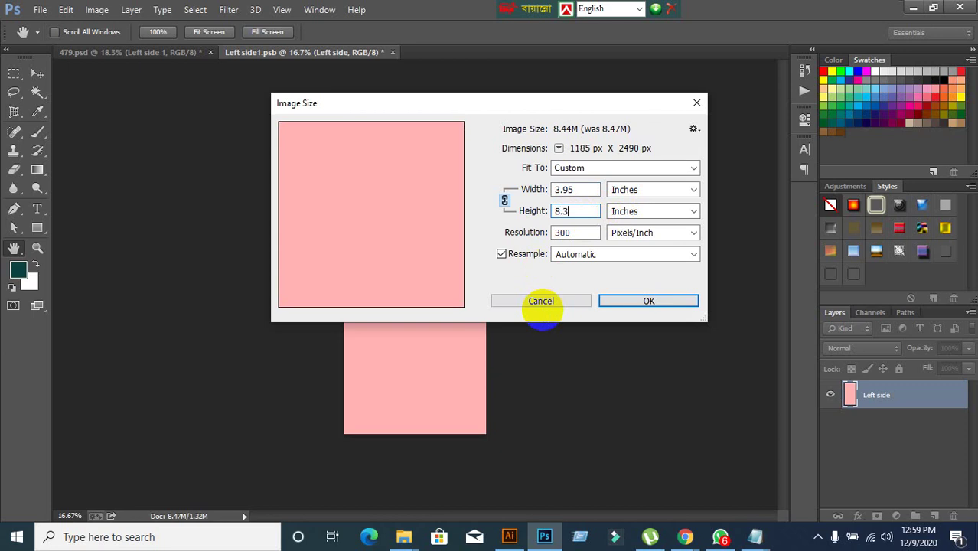
pyautogui.write('123')
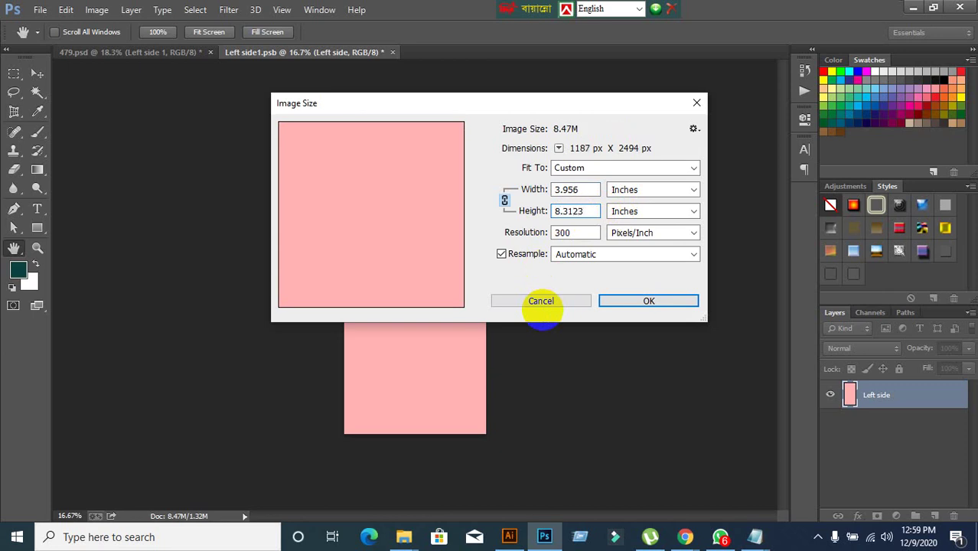
# Unlink the image's width from its height, set the width to 5.872 inches and apply the resize
pyautogui.click(504, 201)
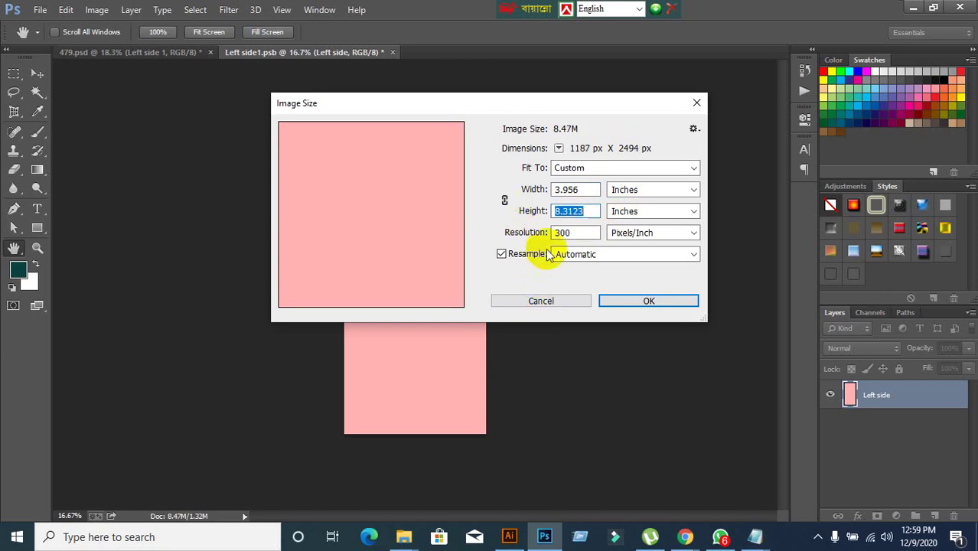
pyautogui.click(573, 190)
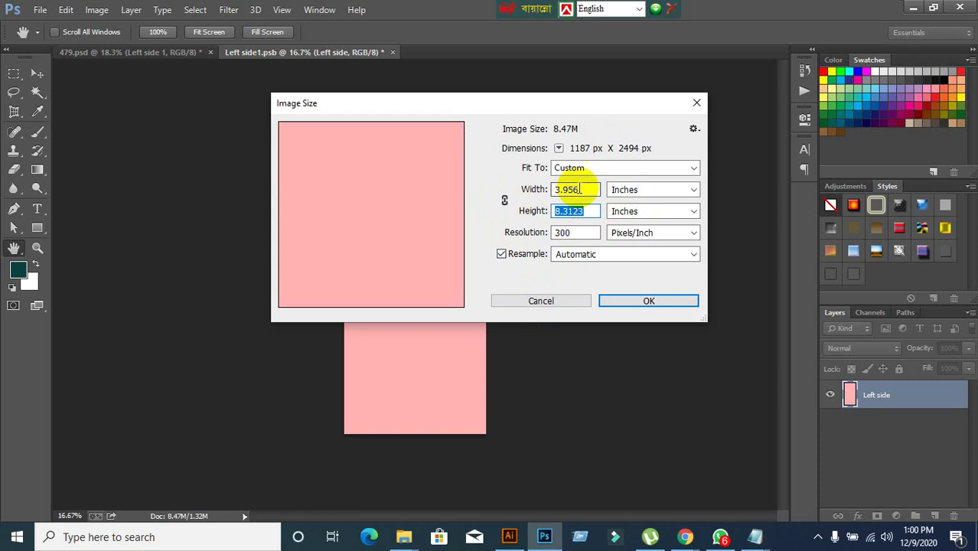
pyautogui.moveTo(583, 189); pyautogui.dragTo(533, 226)
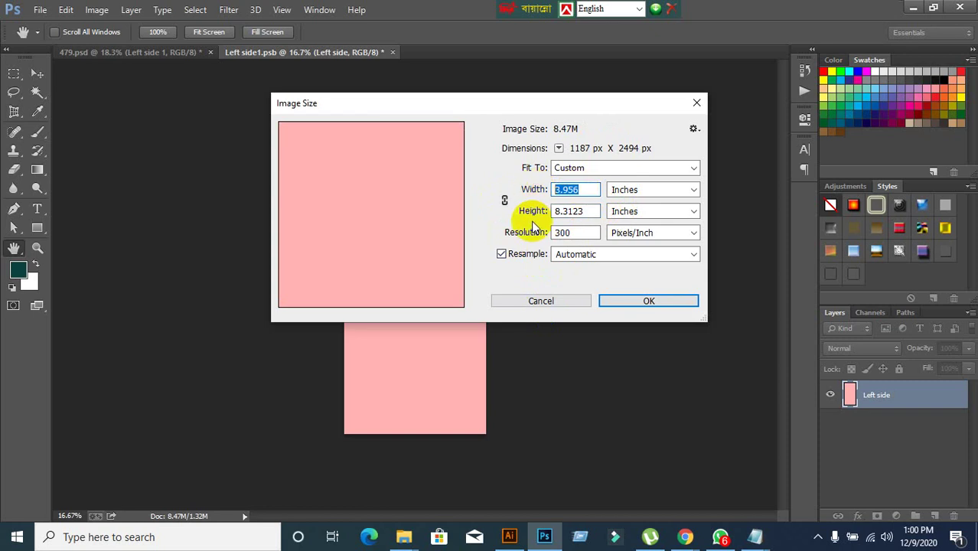
pyautogui.write('5.872')
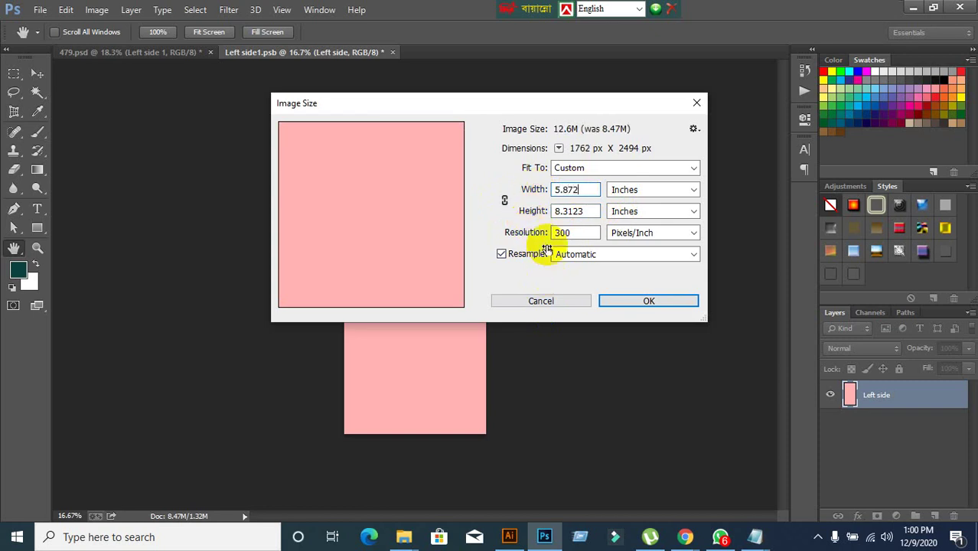
pyautogui.click(586, 211)
pyautogui.moveTo(586, 211); pyautogui.dragTo(528, 212)
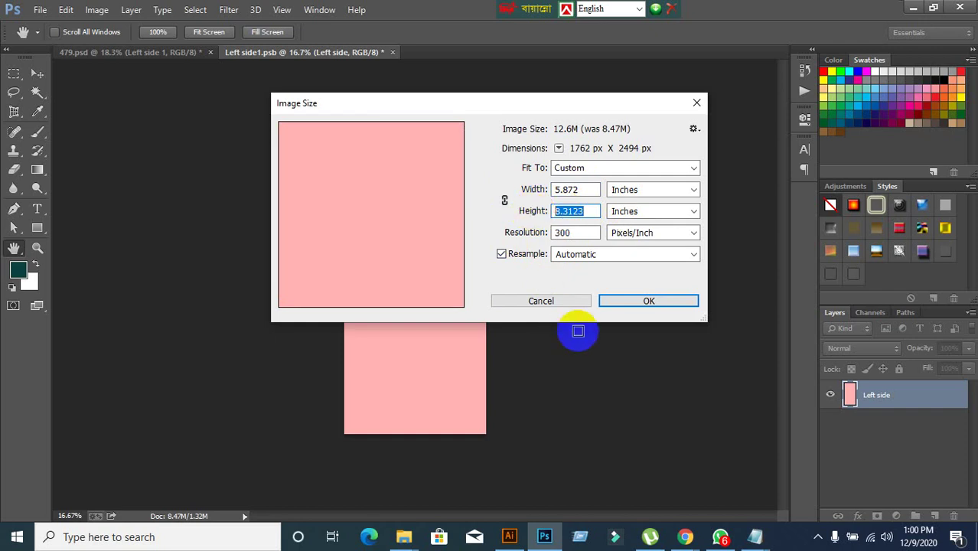
pyautogui.click(630, 300)
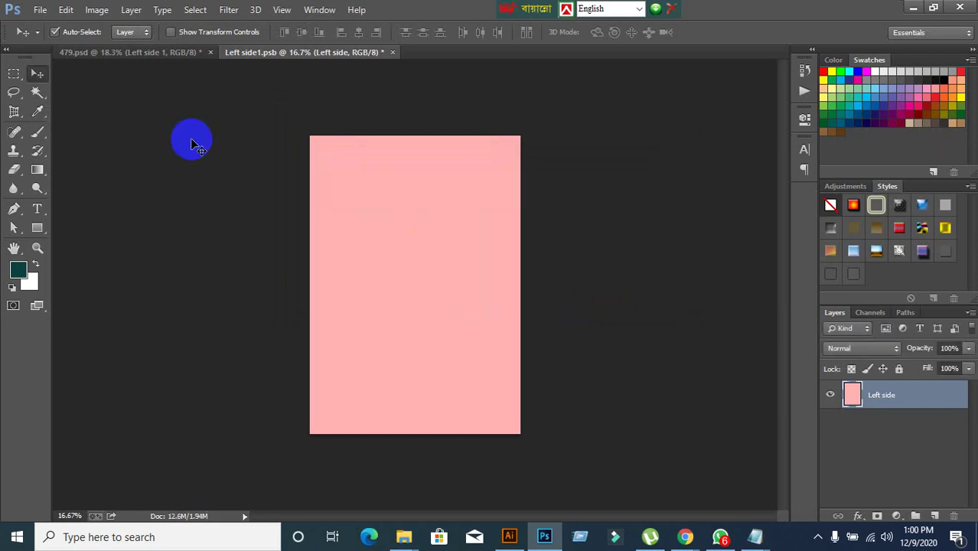
# Copy the separate left page in Illustrator and paste it into Left side1.psb in Photoshop as a Smart Object
pyautogui.click(509, 536)
pyautogui.click(509, 536)
pyautogui.click(509, 536)
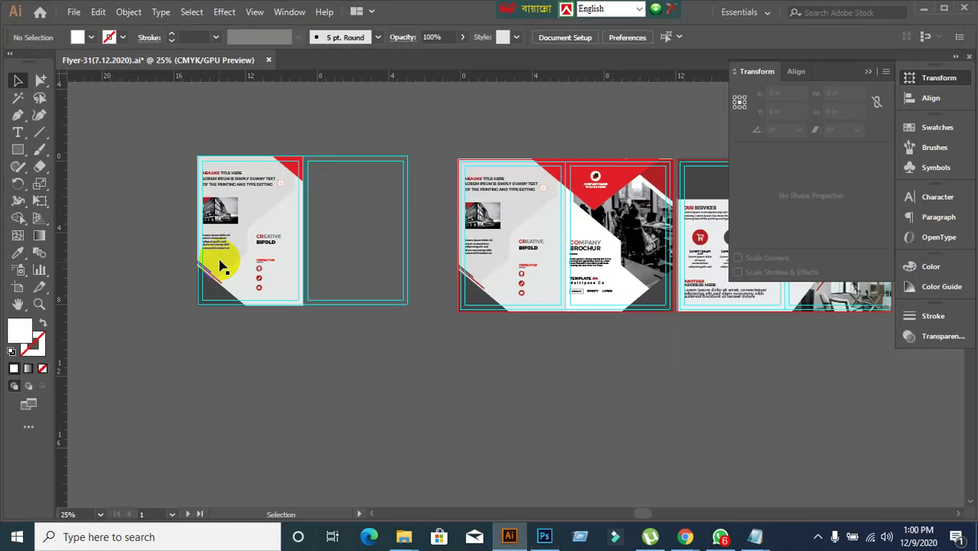
pyautogui.click(247, 218)
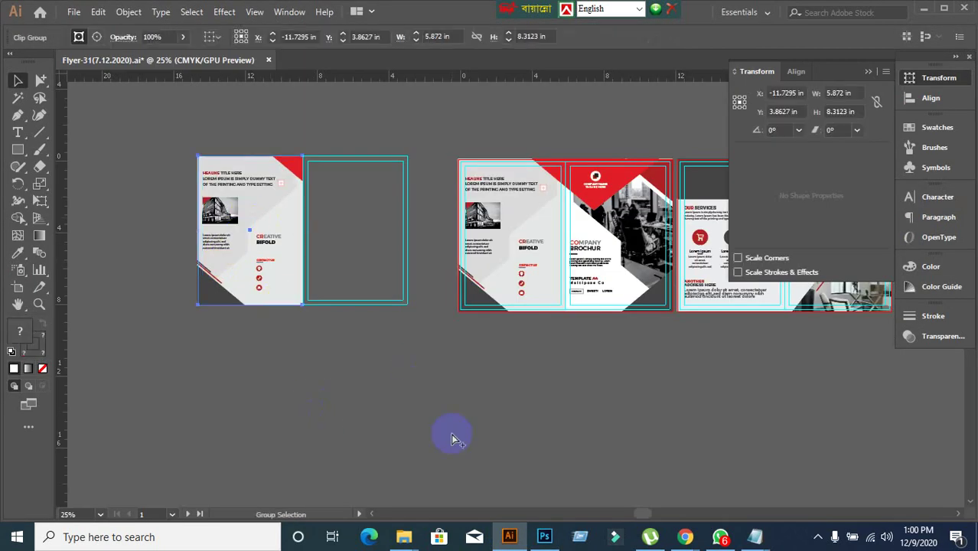
pyautogui.click(544, 536)
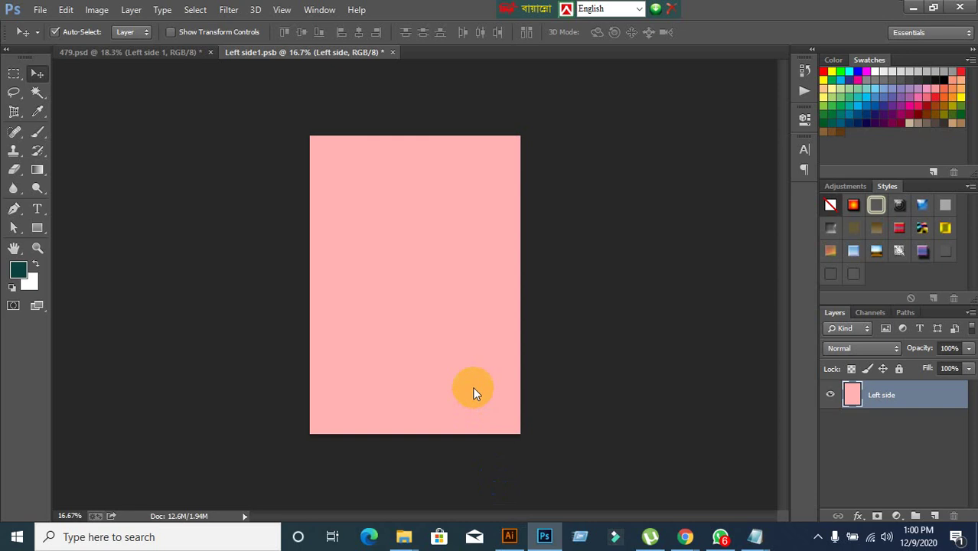
pyautogui.hotkey('ctrl', 'v')
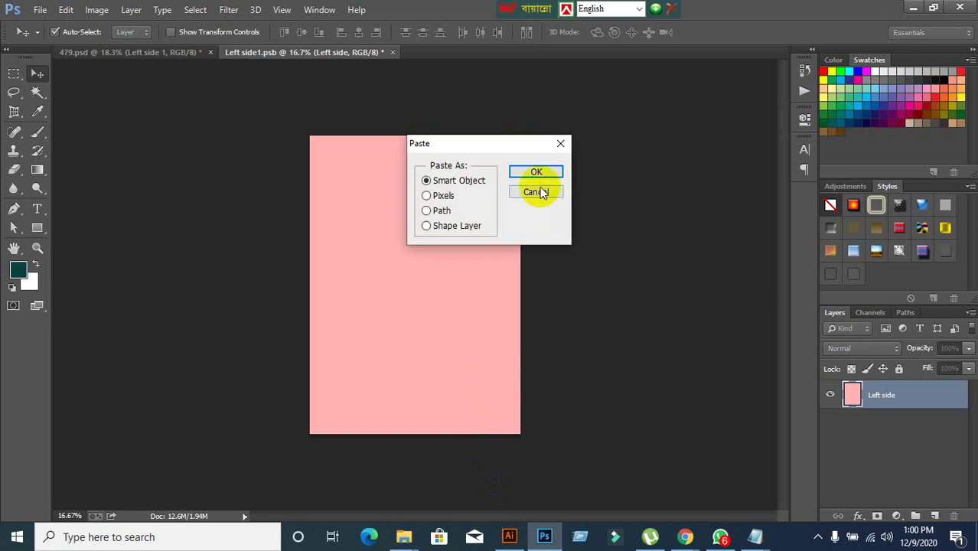
pyautogui.click(541, 173)
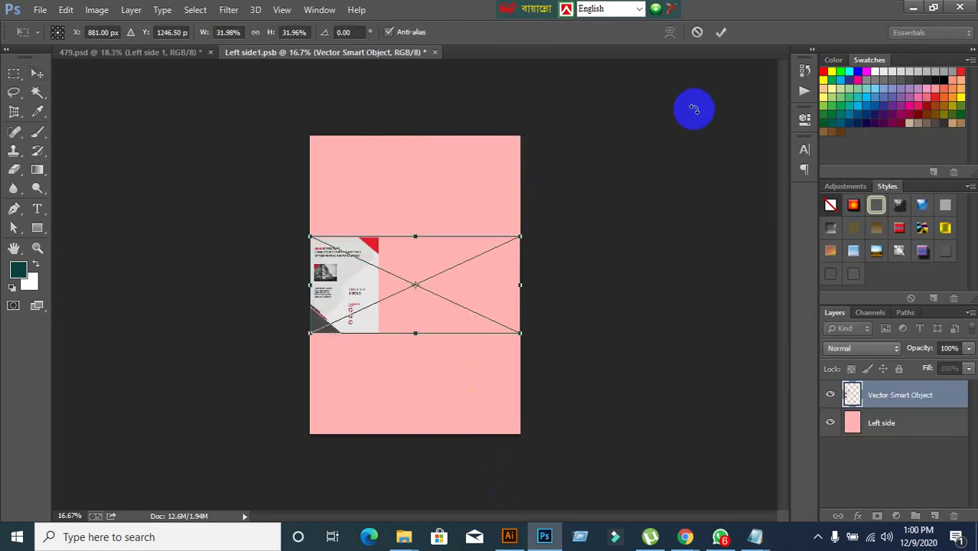
pyautogui.click(721, 32)
# Move the pasted page to the canvas's upper-left corner and scale it proportionally up to about 96%
pyautogui.moveTo(371, 286); pyautogui.dragTo(355, 186)
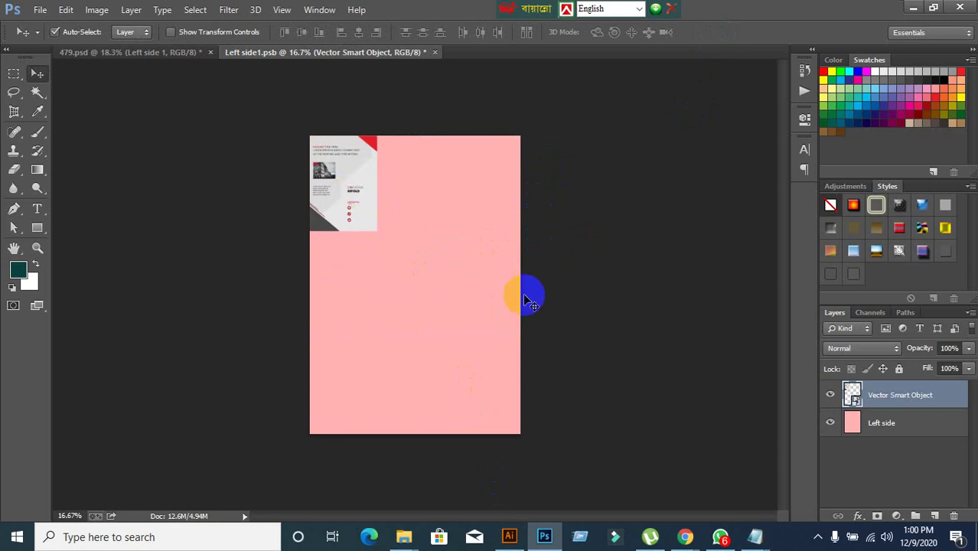
pyautogui.hotkey('ctrl', 't')
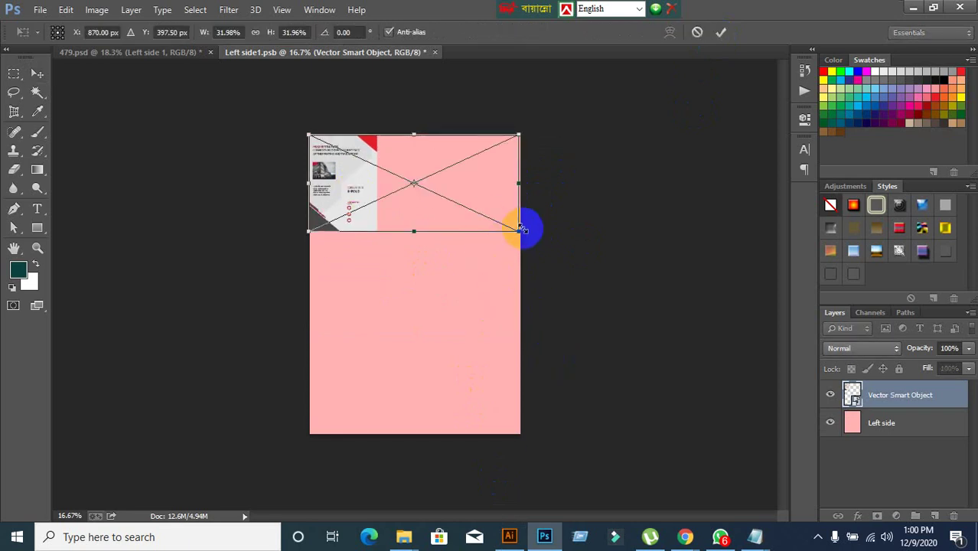
pyautogui.moveTo(521, 229); pyautogui.dragTo(788, 523)
pyautogui.click(721, 31)
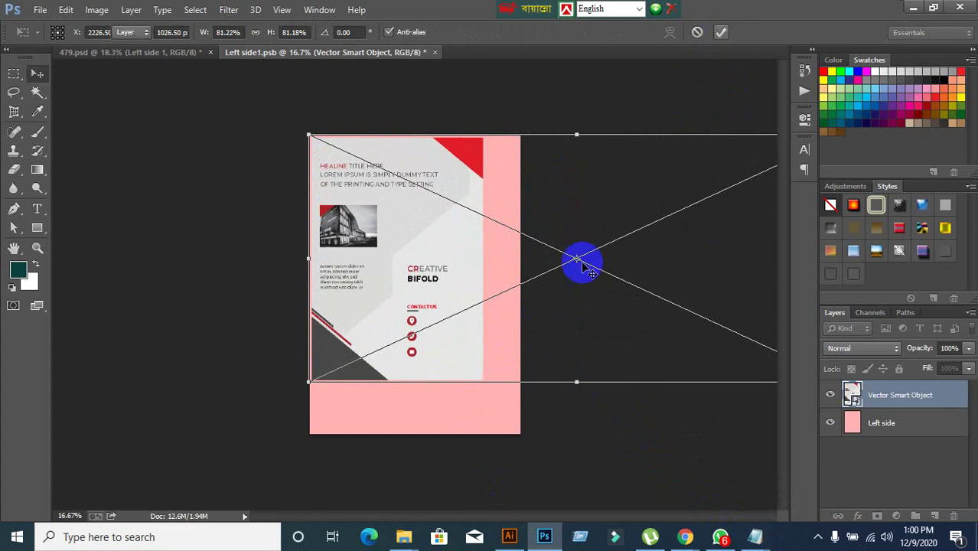
pyautogui.hotkey('ctrl', '-')
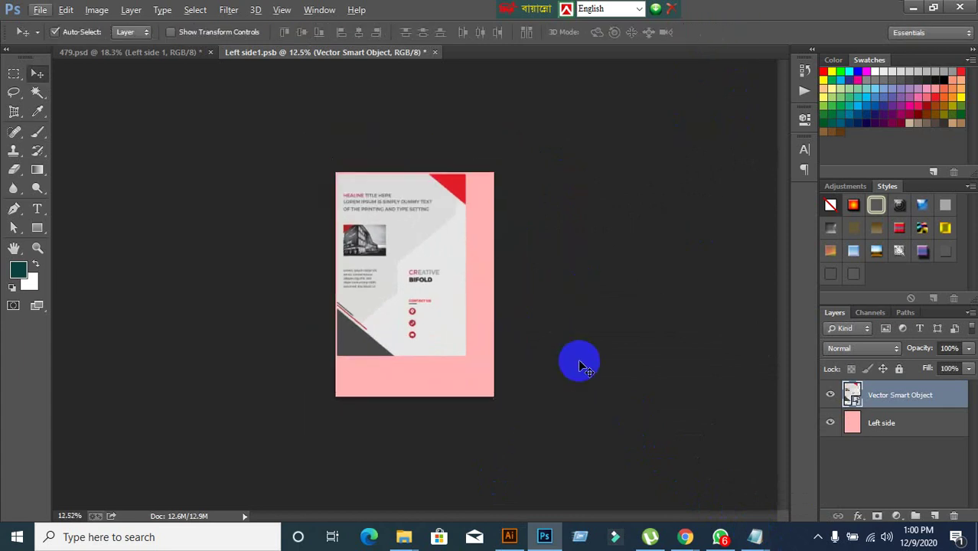
pyautogui.hotkey('ctrl', 't')
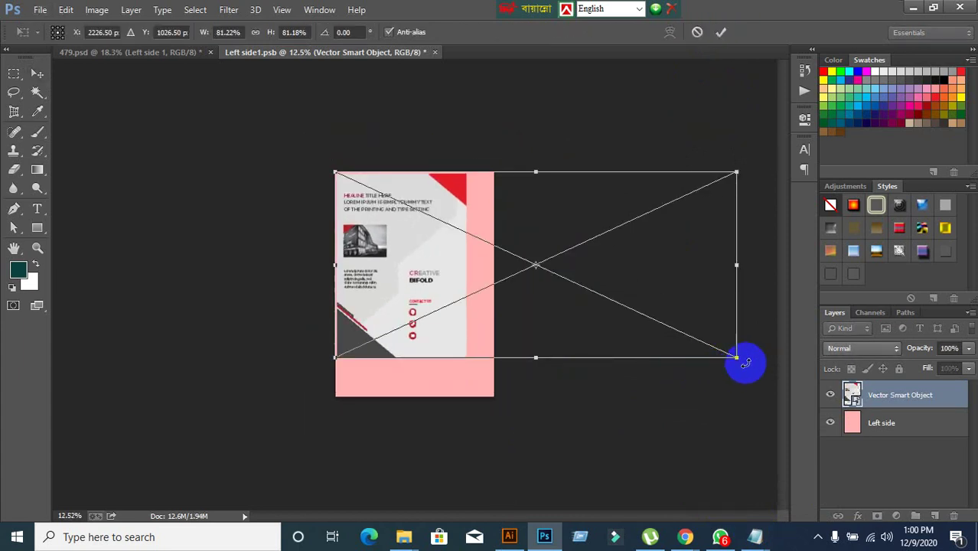
pyautogui.moveTo(736, 357); pyautogui.dragTo(801, 417)
pyautogui.click(721, 31)
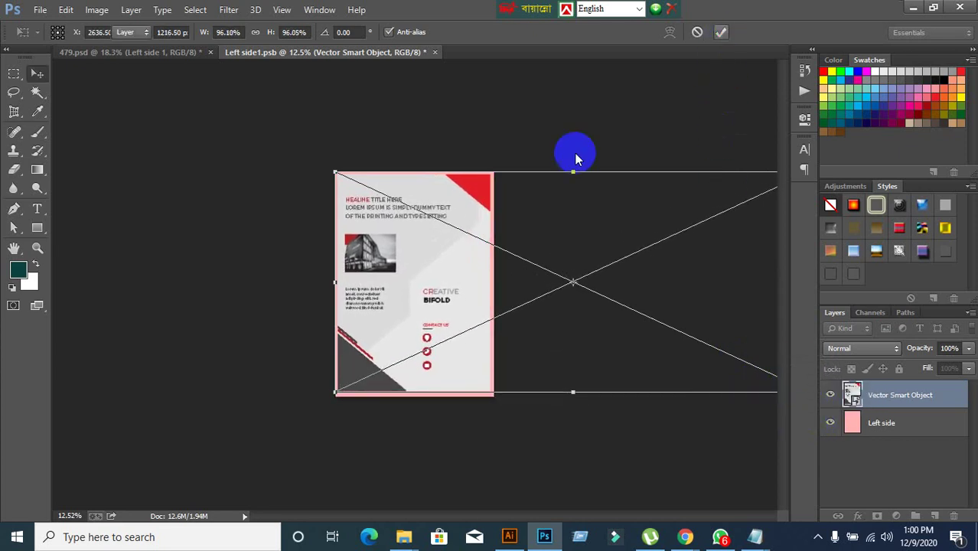
# Align the pasted page with the top and left edges of the canvas and clear the selection
pyautogui.scroll(3, 393, 330)
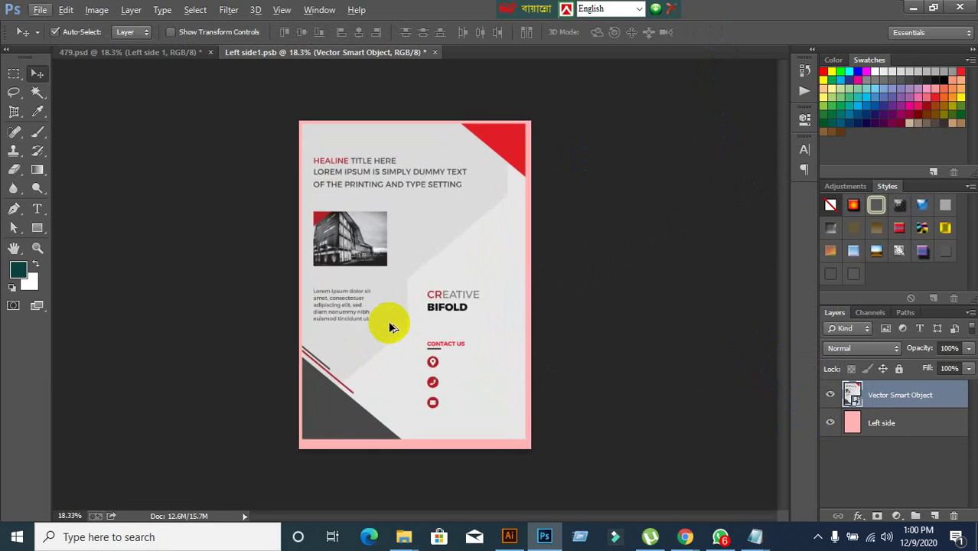
pyautogui.hotkey('ctrl', 'a')
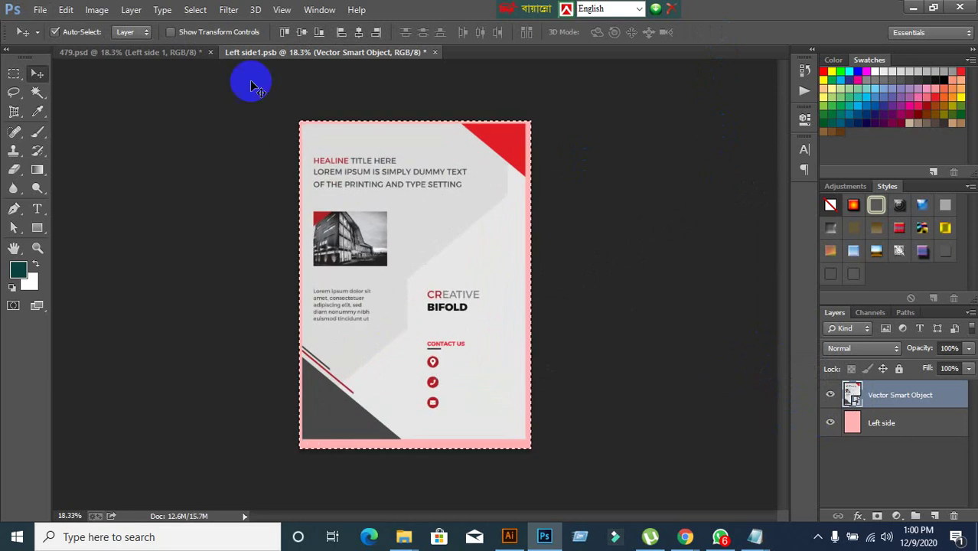
pyautogui.click(288, 31)
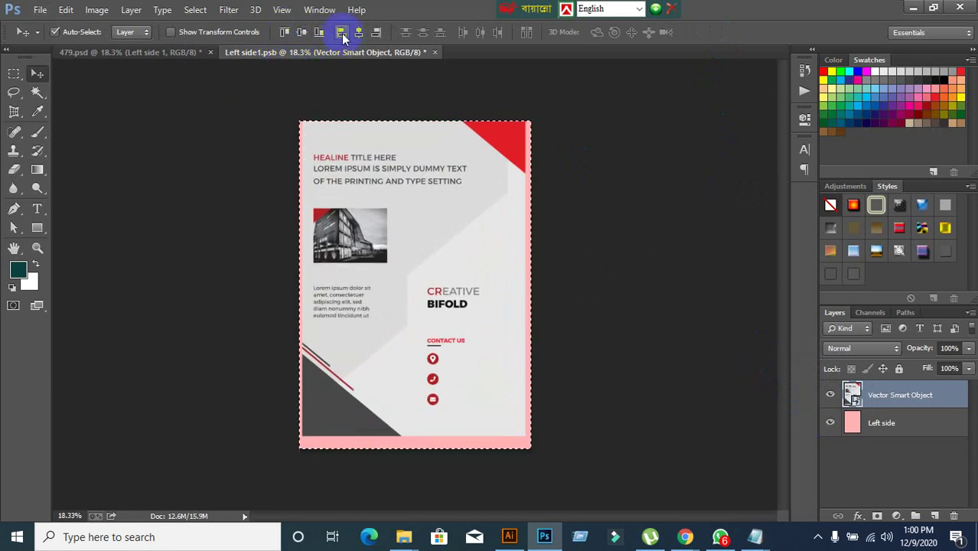
pyautogui.click(342, 32)
pyautogui.hotkey('ctrl', 'd')
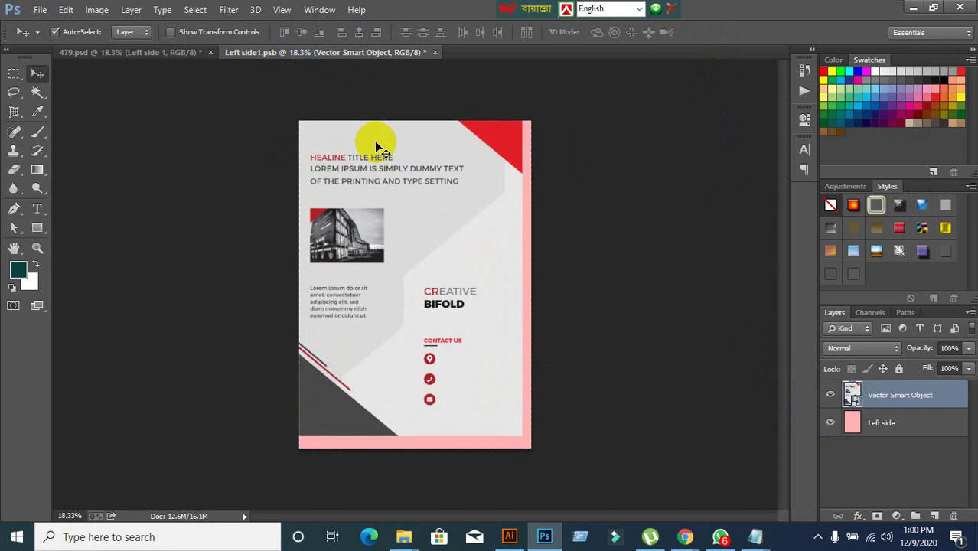
pyautogui.hotkey('ctrl', 't')
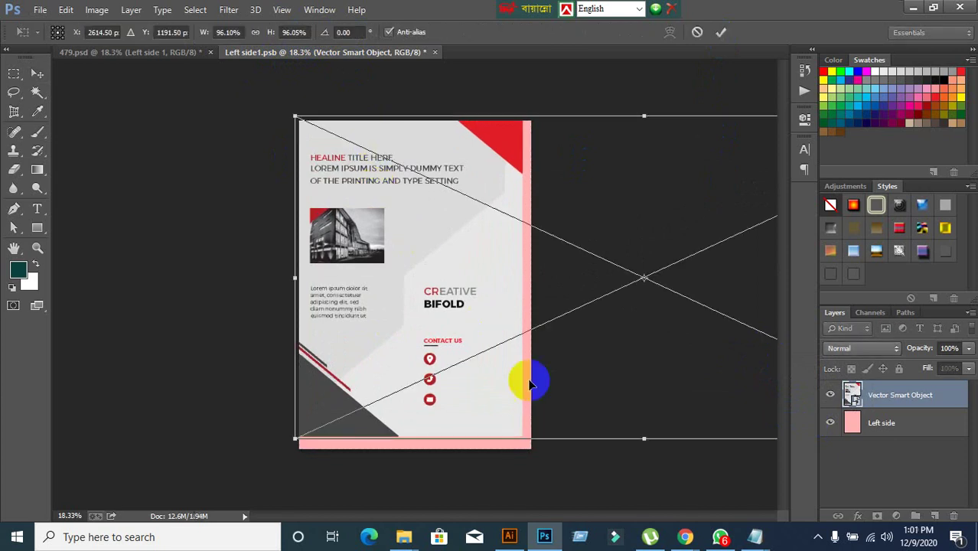
pyautogui.moveTo(423, 280)
pyautogui.mouseDown()
pyautogui.moveTo(448, 273)
pyautogui.moveTo(431, 280)
pyautogui.moveTo(435, 269)
pyautogui.moveTo(435, 281)
pyautogui.mouseUp()
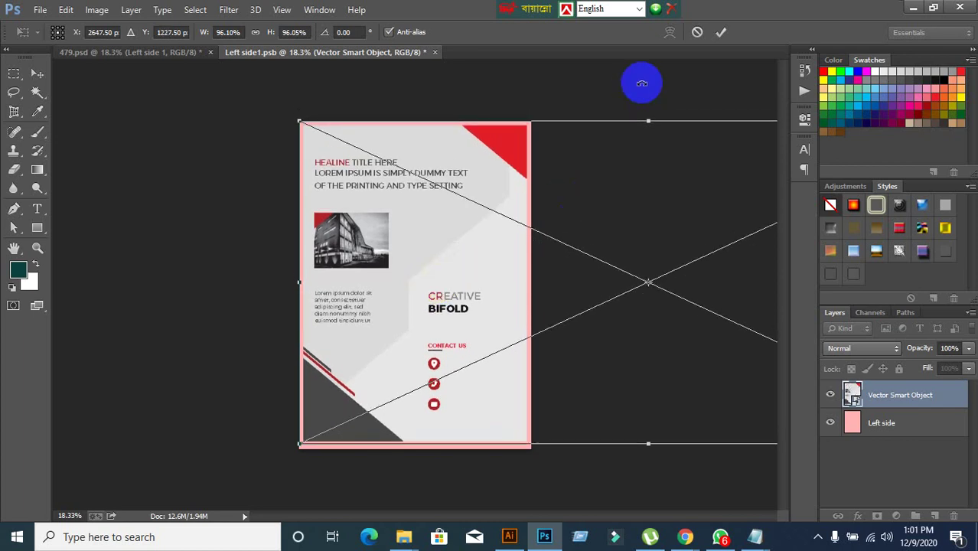
pyautogui.click(696, 33)
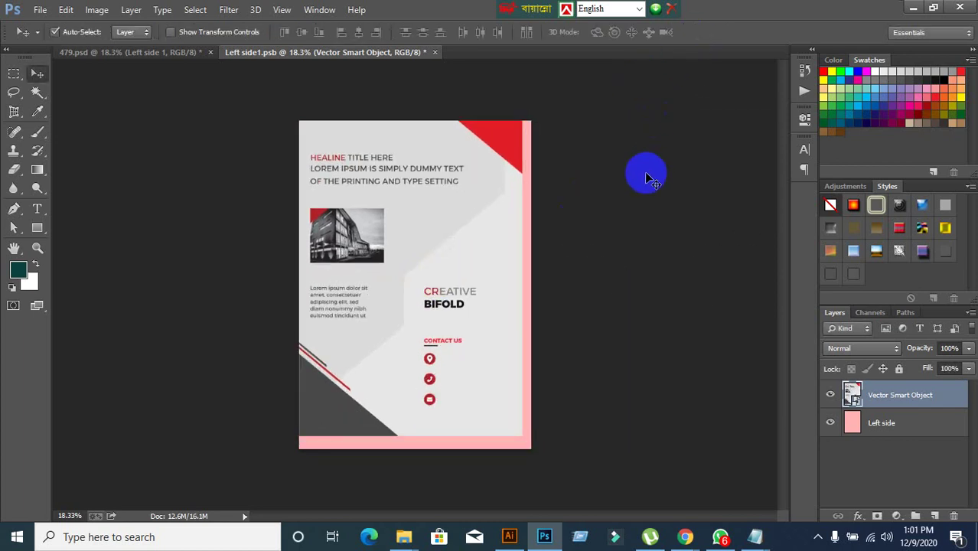
# Reposition the page at the canvas's upper-left corner and enlarge it to about 101% so it covers the whole canvas
pyautogui.hotkey('ctrl', 'a')
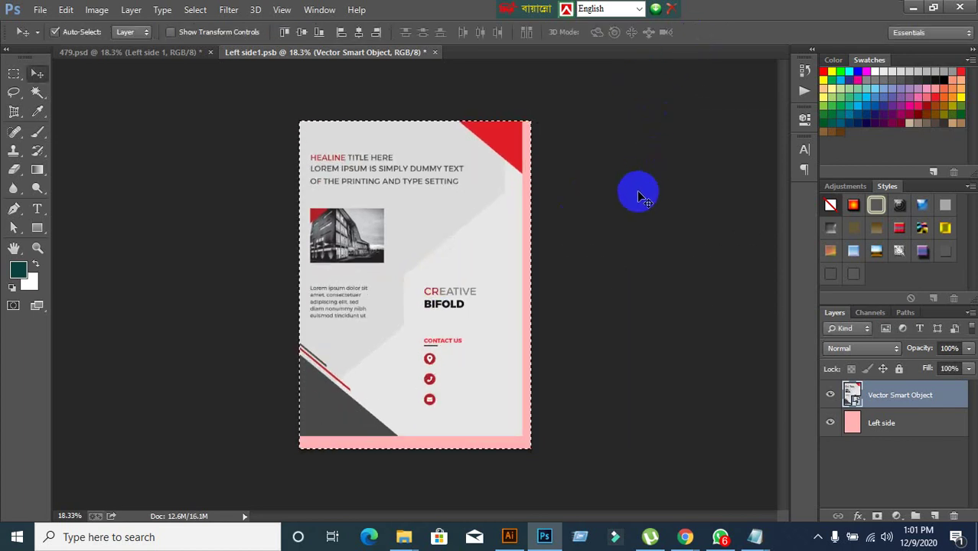
pyautogui.moveTo(493, 193)
pyautogui.mouseDown()
pyautogui.moveTo(472, 198)
pyautogui.moveTo(488, 198)
pyautogui.mouseUp()
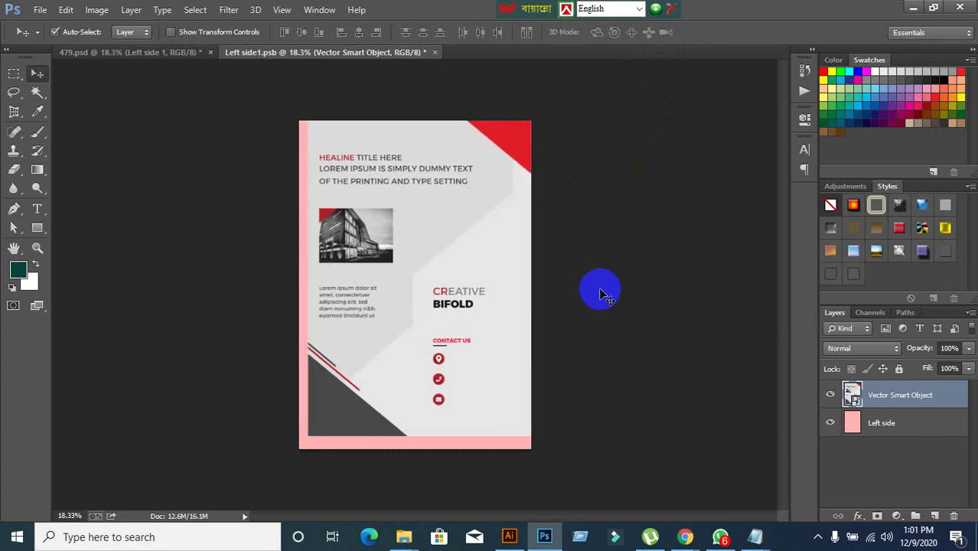
pyautogui.hotkey('ctrl', 't')
pyautogui.moveTo(291, 445); pyautogui.dragTo(292, 454)
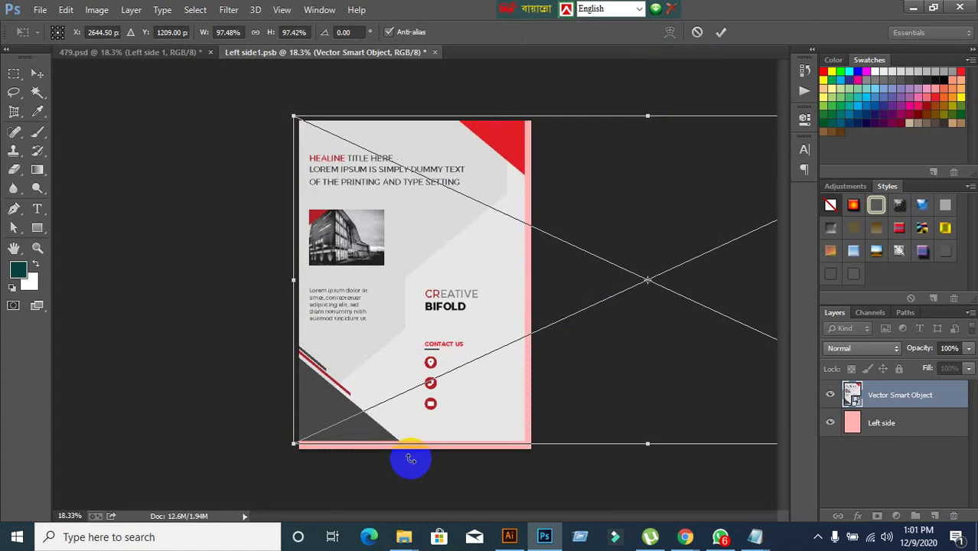
pyautogui.scroll(-5, 412, 456)
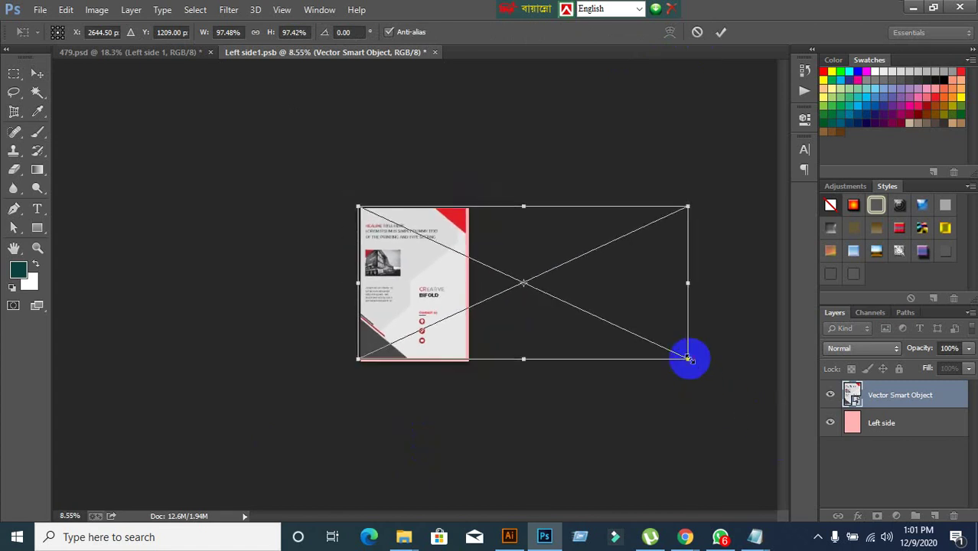
pyautogui.moveTo(688, 357); pyautogui.dragTo(699, 366)
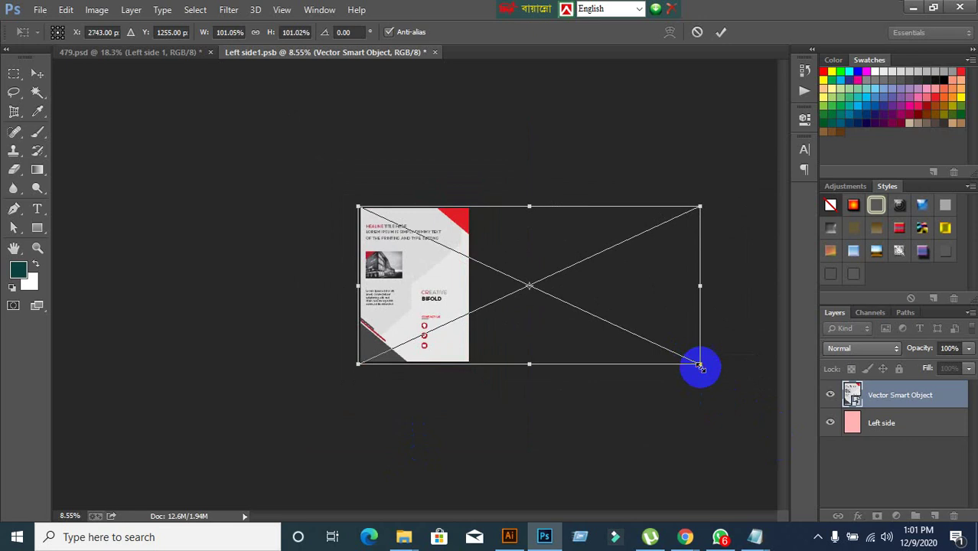
pyautogui.click(721, 32)
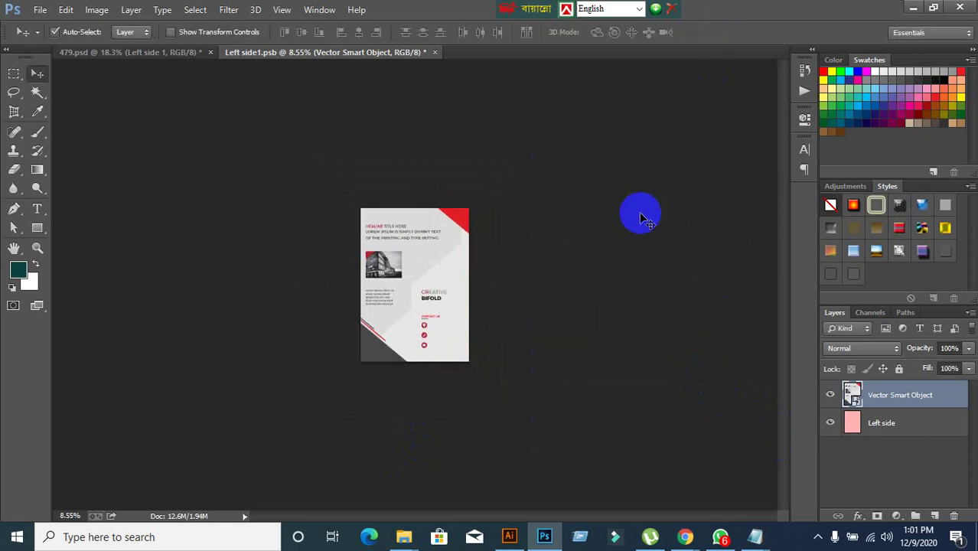
# Save and close Left side1.psb to update the left page in the 479.psd mockup
pyautogui.hotkey('ctrl', 's')
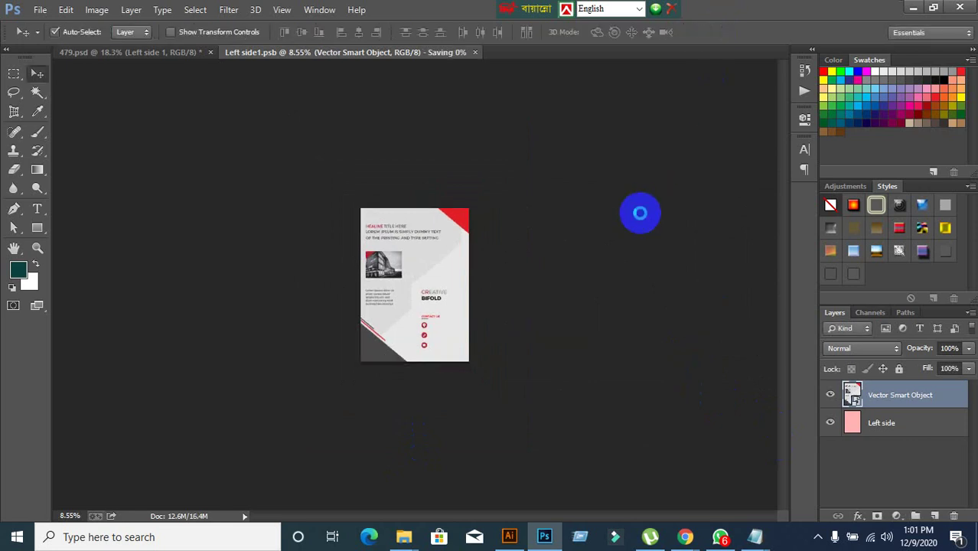
pyautogui.click(159, 51)
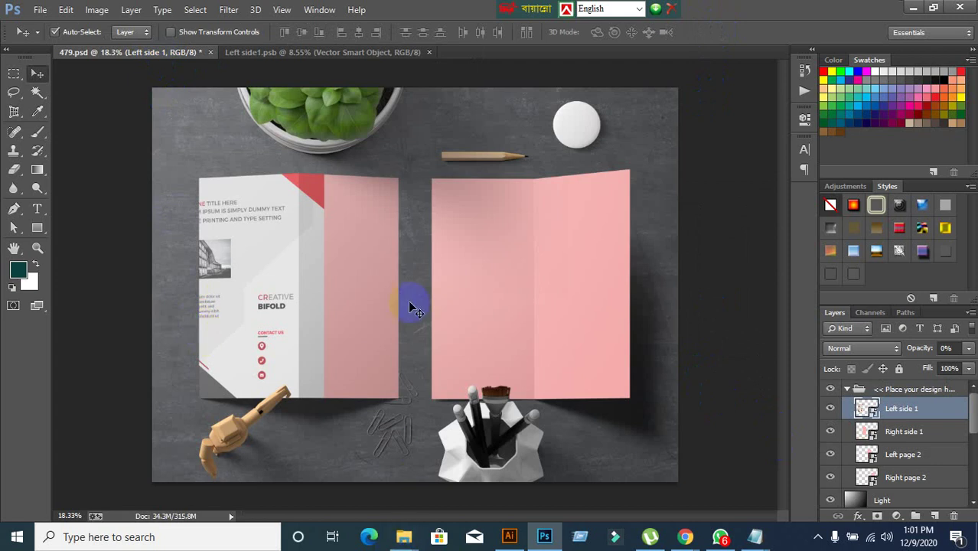
pyautogui.click(372, 268)
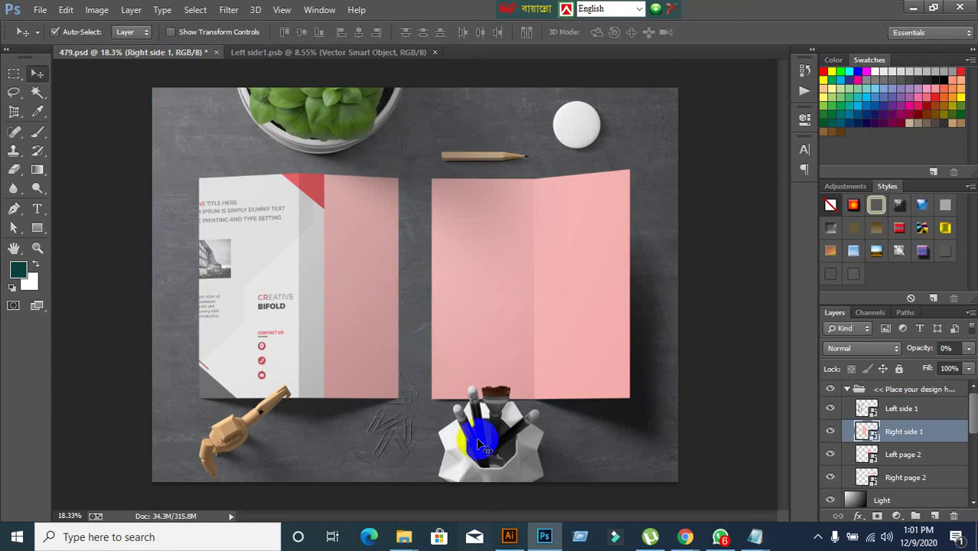
pyautogui.click(435, 52)
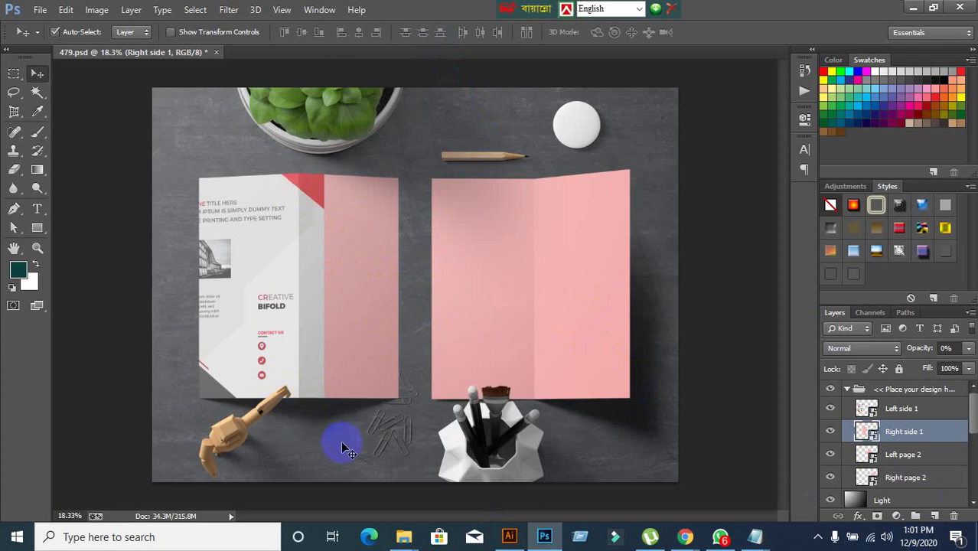
# Open the contents of the Right side 1 smart object for editing
pyautogui.click(362, 268)
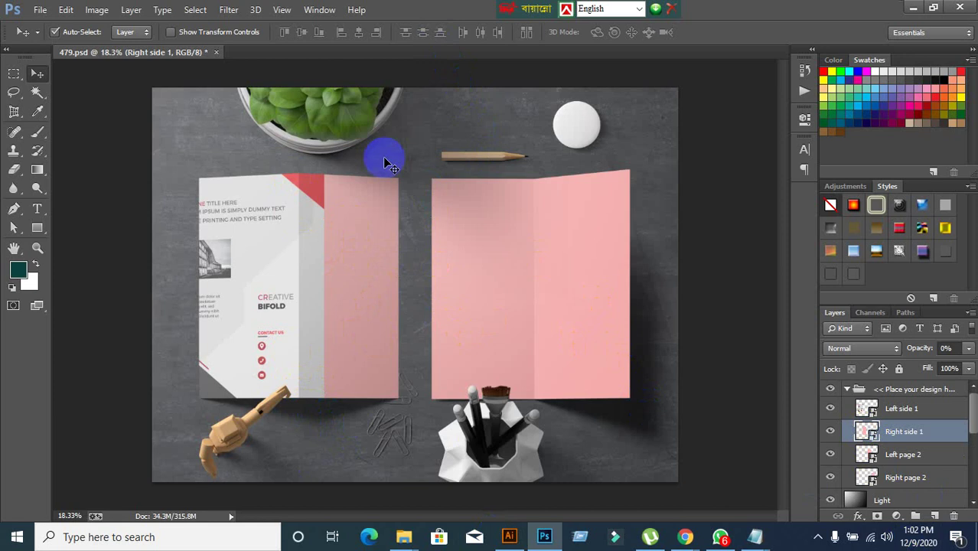
pyautogui.doubleClick(869, 432)
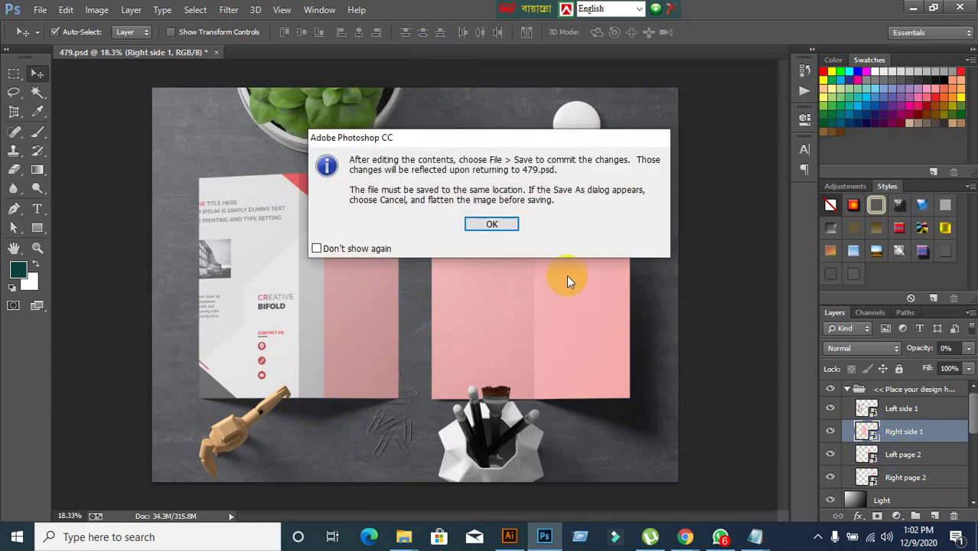
pyautogui.click(491, 227)
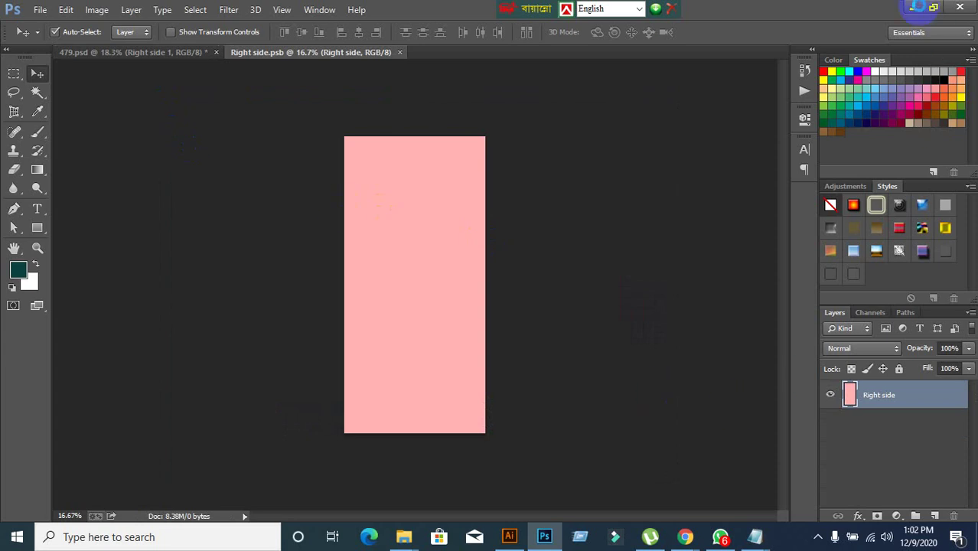
# Minimise Photoshop, check the Google Meet call in Chrome and return to Illustrator
pyautogui.click(916, 7)
pyautogui.moveTo(685, 537)
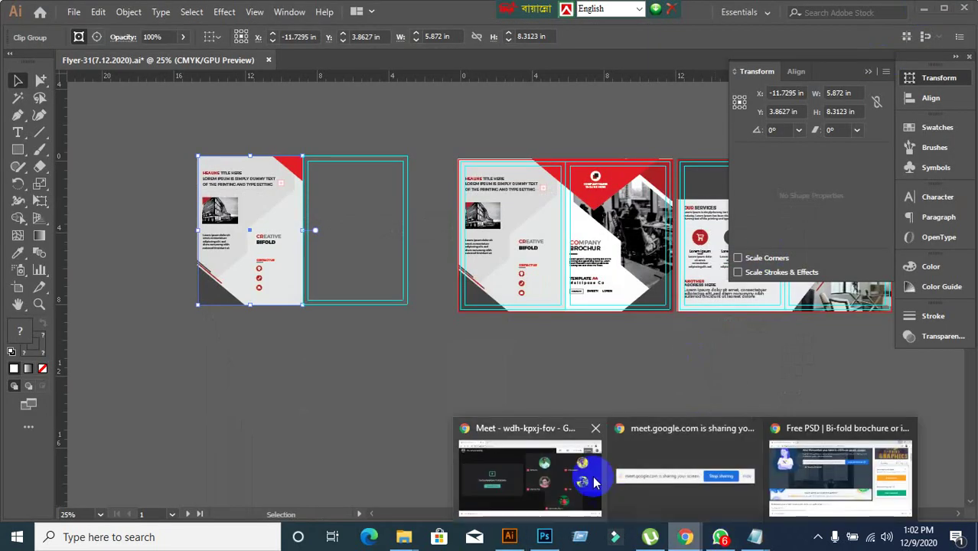
pyautogui.click(595, 482)
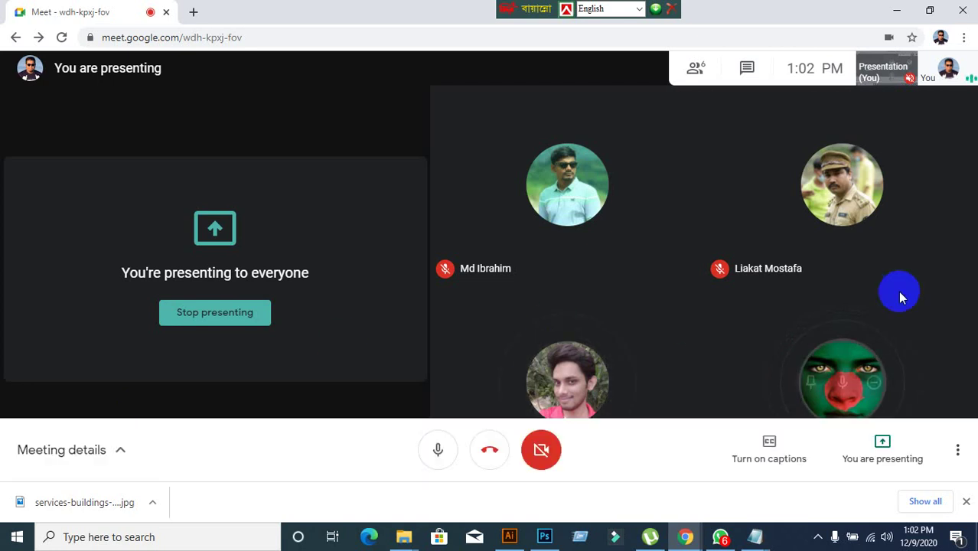
pyautogui.click(899, 10)
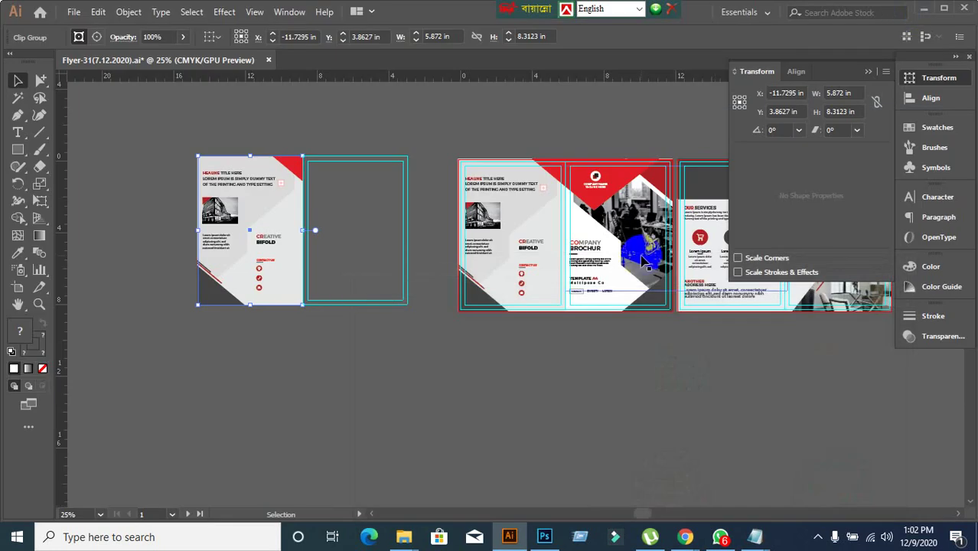
# Close the Flyer-31(7.12.2020).ai brochure document without saving its changes
pyautogui.click(509, 366)
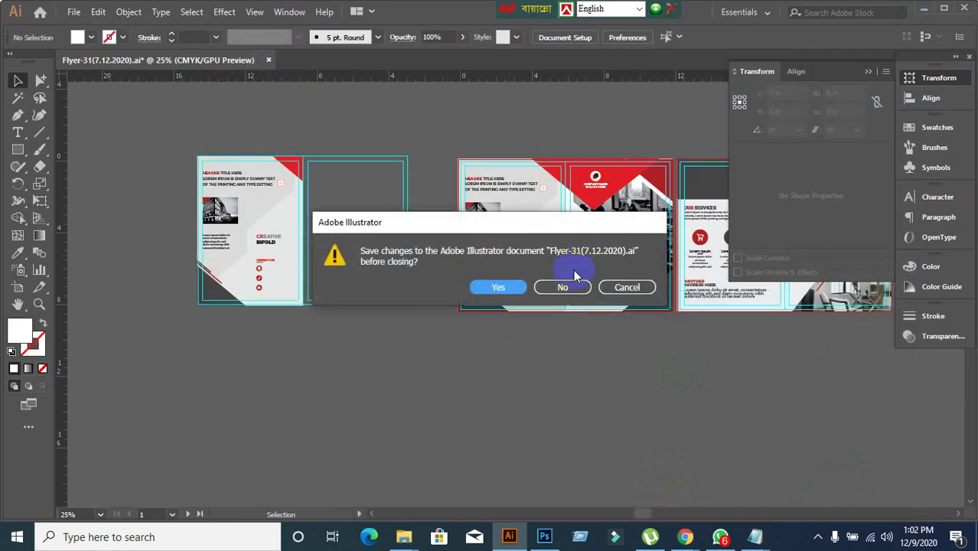
pyautogui.click(567, 286)
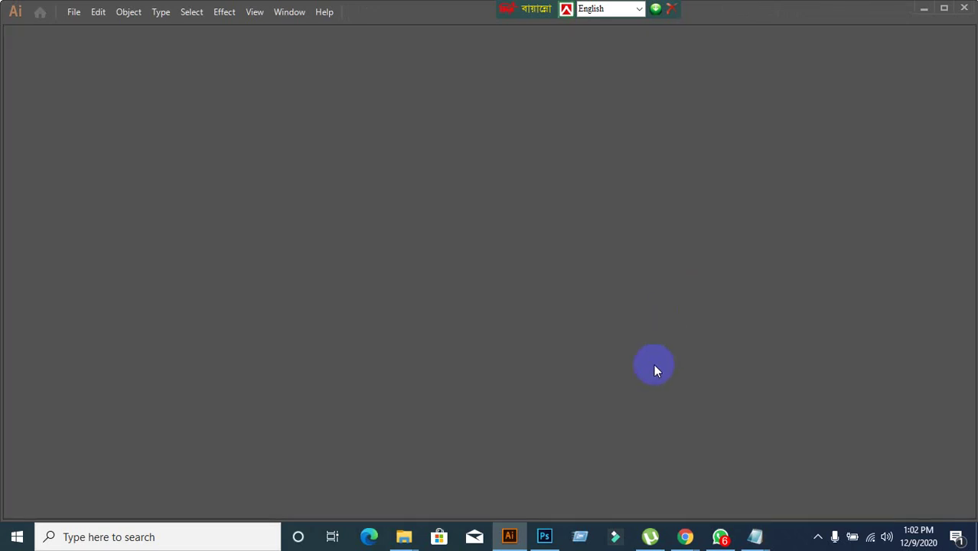
# Look at the Google Meet call's participants once more and minimise the Chrome window
pyautogui.moveTo(683, 535)
pyautogui.click(561, 465)
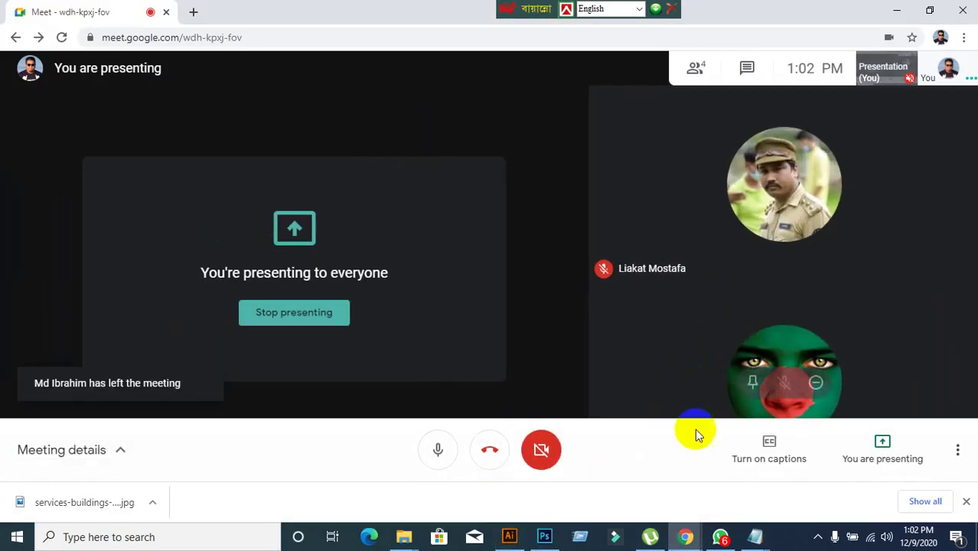
pyautogui.click(896, 10)
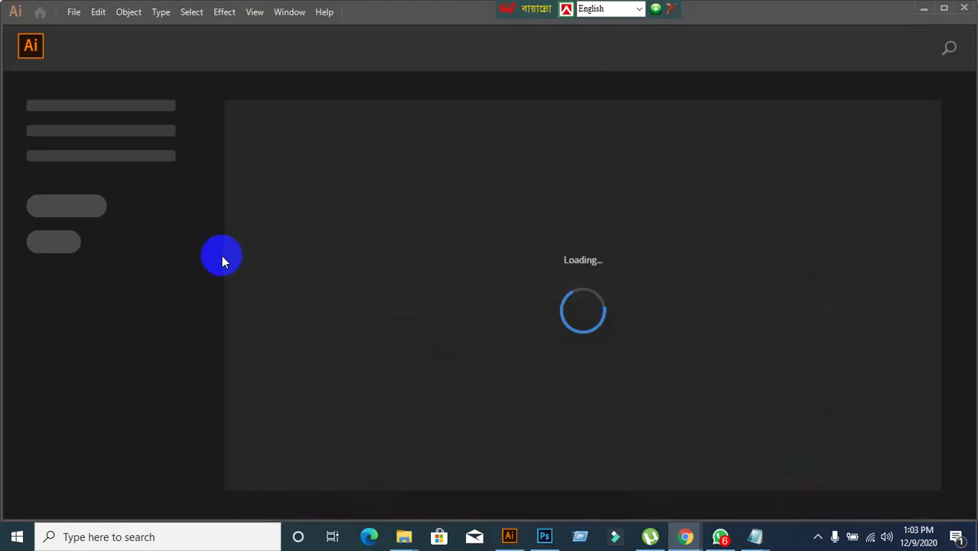
# Minimise Illustrator and close the mockup's folder window to reach the desktop
pyautogui.click(922, 10)
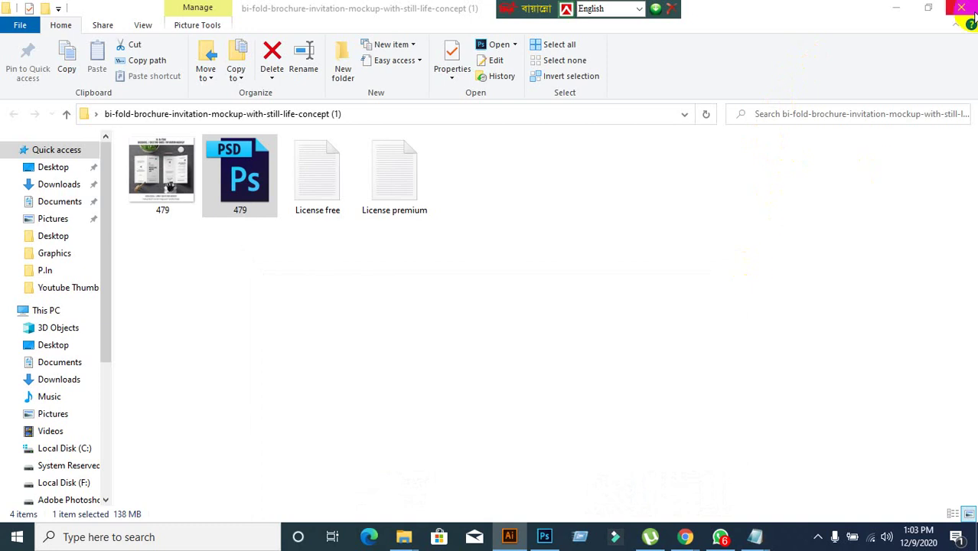
pyautogui.click(966, 9)
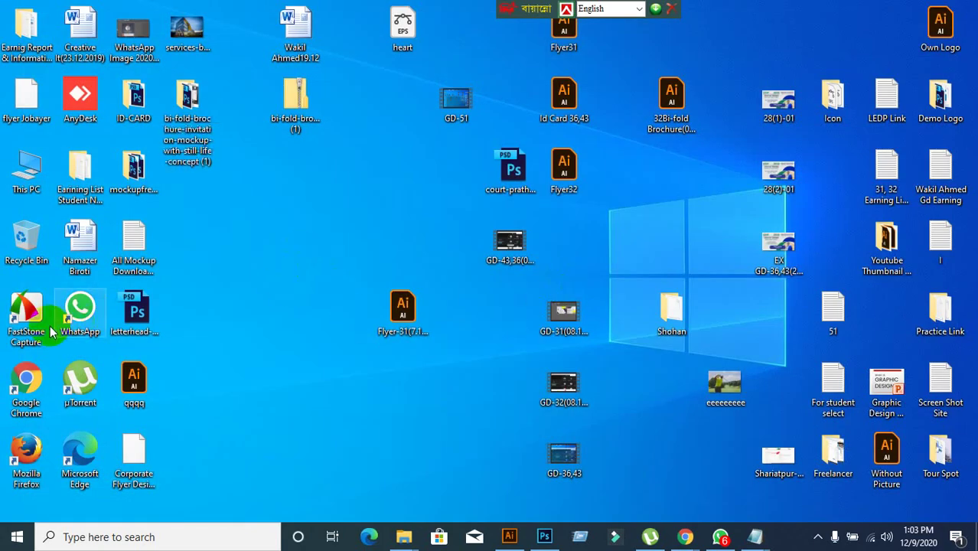